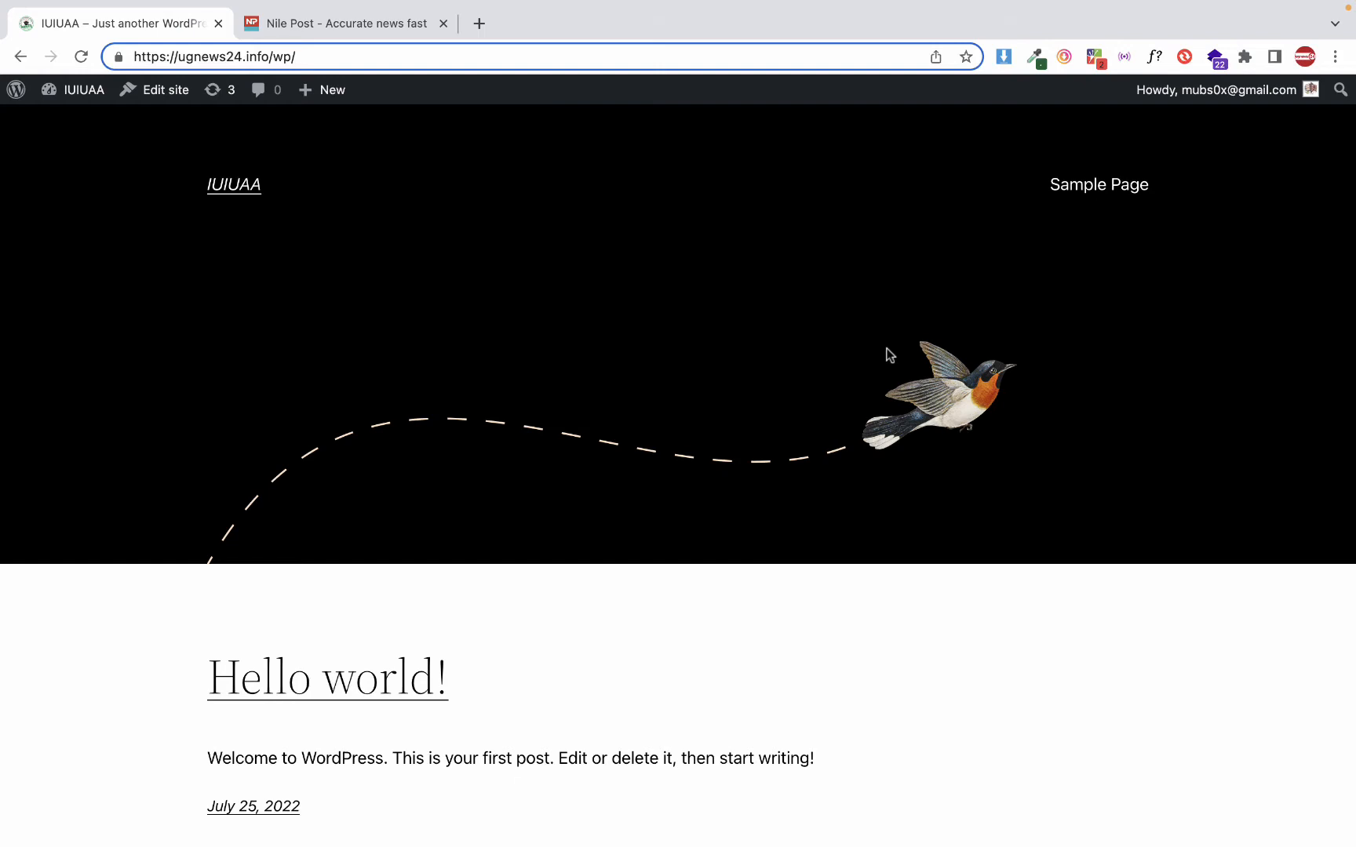
Log out of the WordPress account and open the public site at ugnews24.info/wp
{"action": "left_click", "coordinate": [1279, 91]}
{"action": "left_click", "coordinate": [1208, 185]}
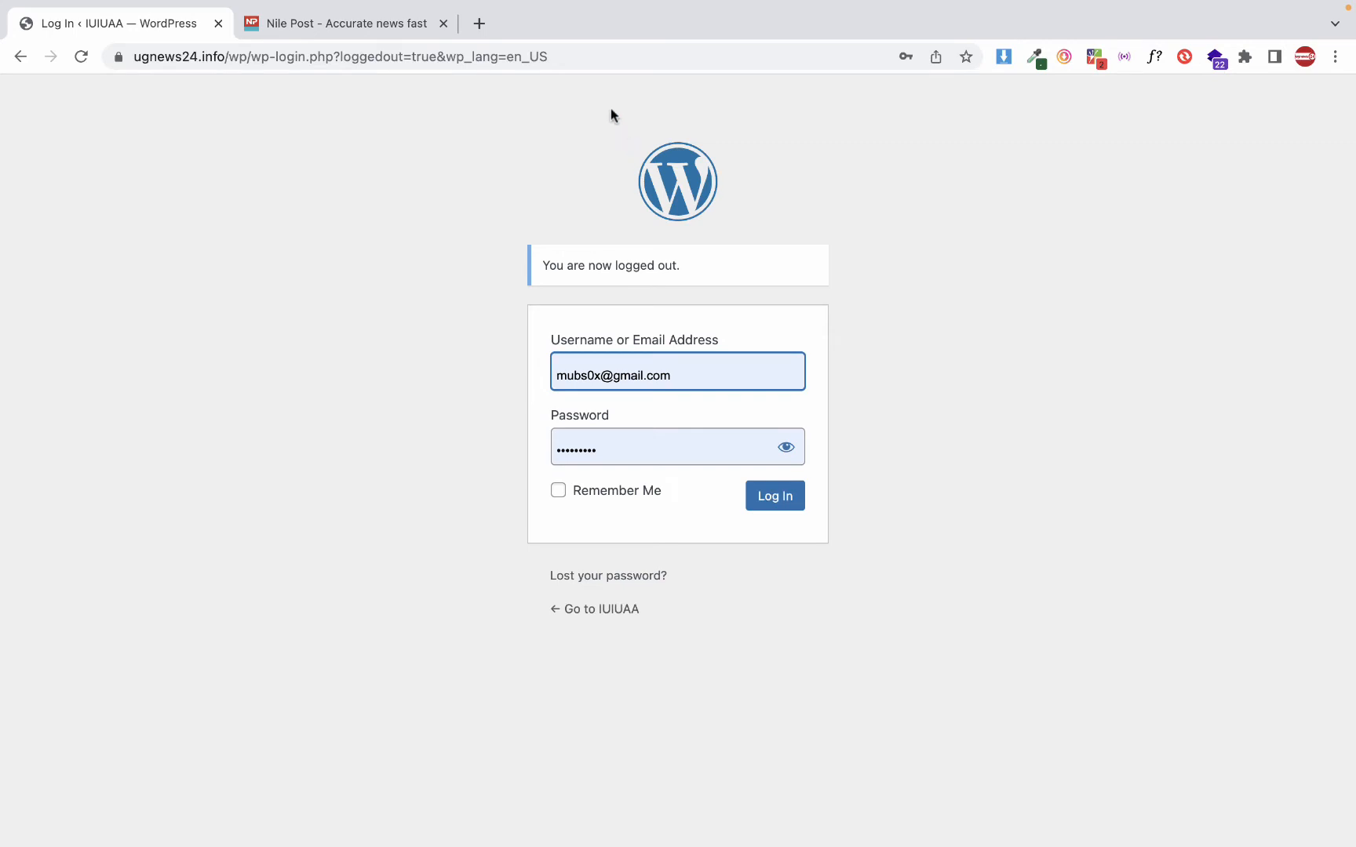
{"action": "left_click", "coordinate": [614, 56]}
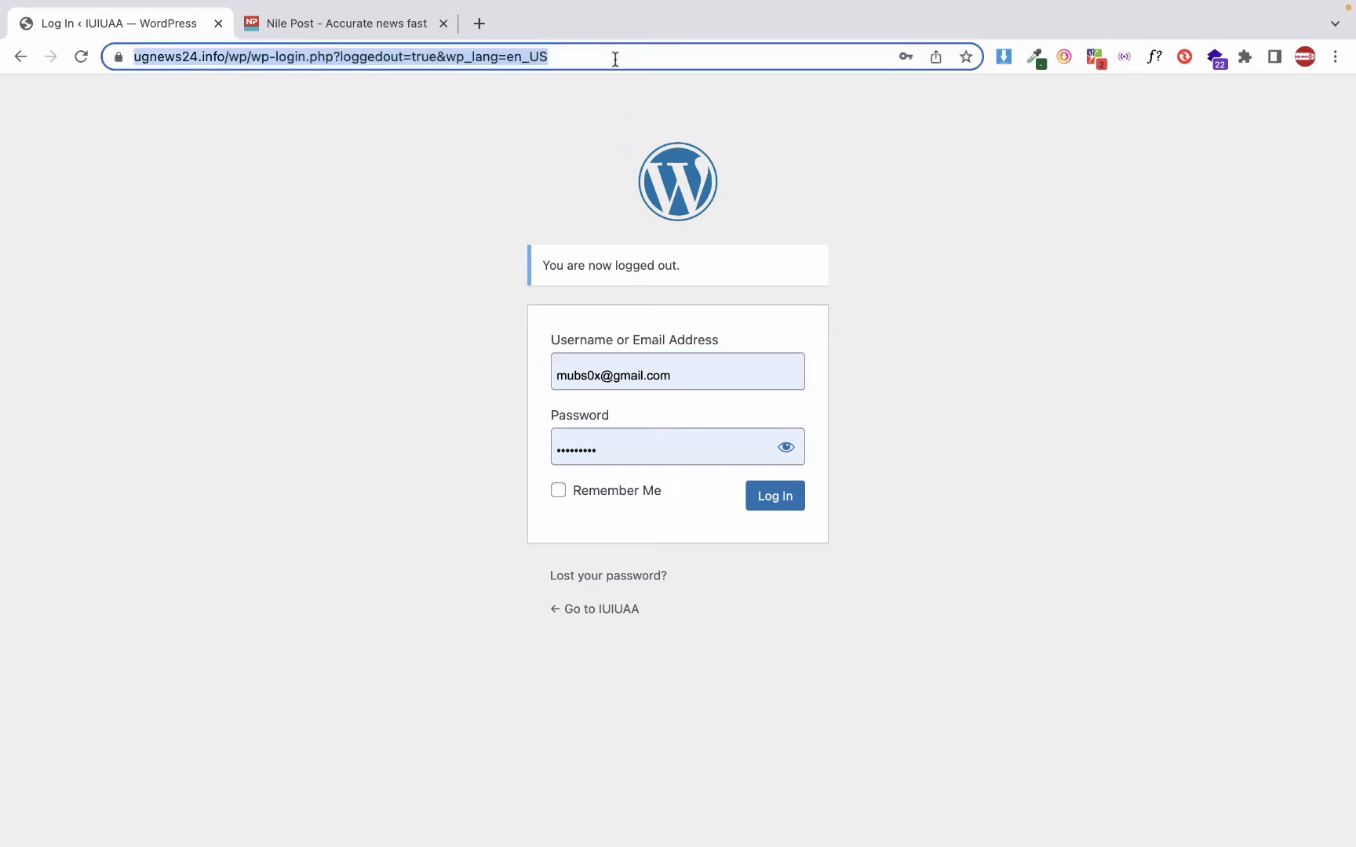
{"action": "type", "text": "ug"}
{"action": "key", "text": "Right"}
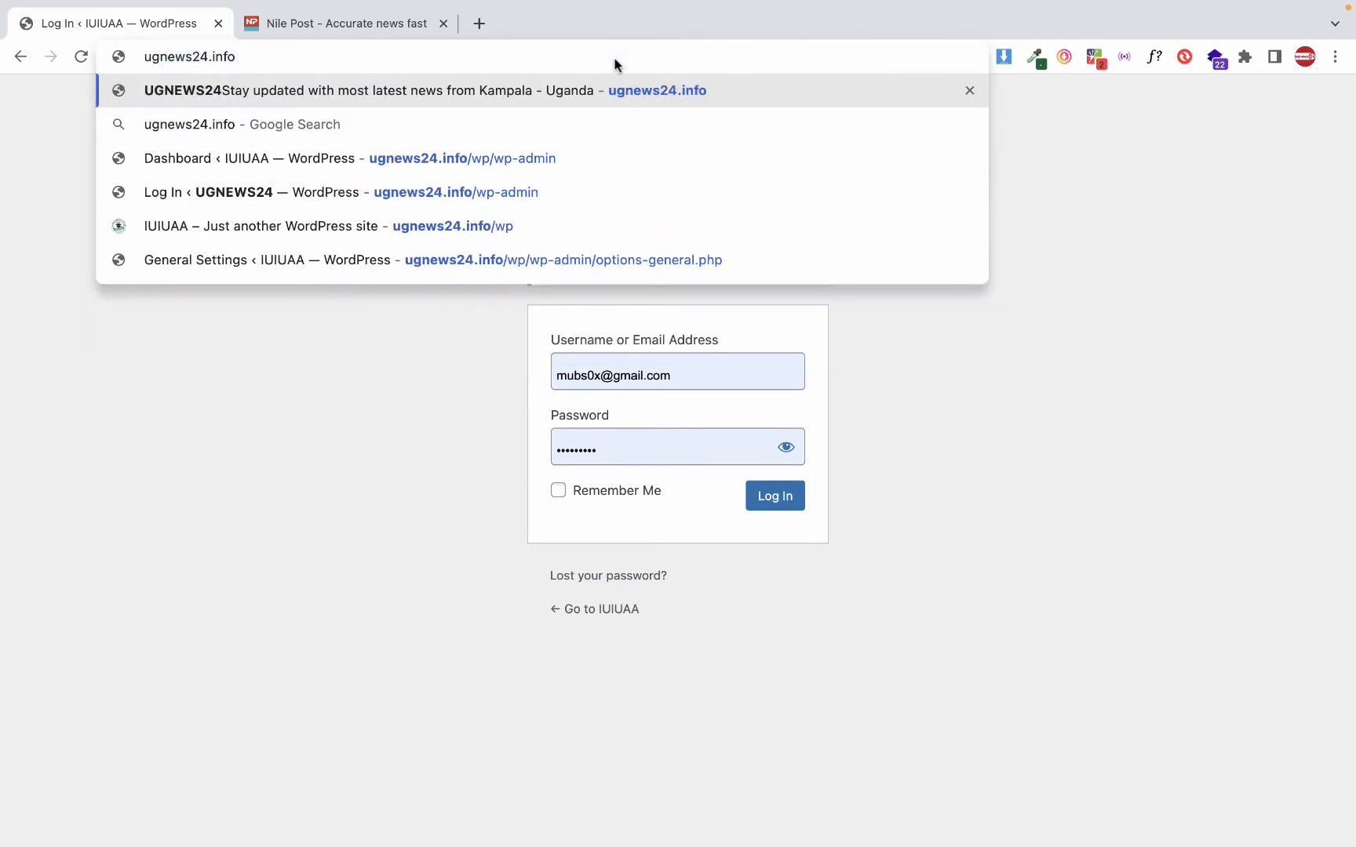
{"action": "type", "text": "/wp"}
{"action": "key", "text": "Return"}
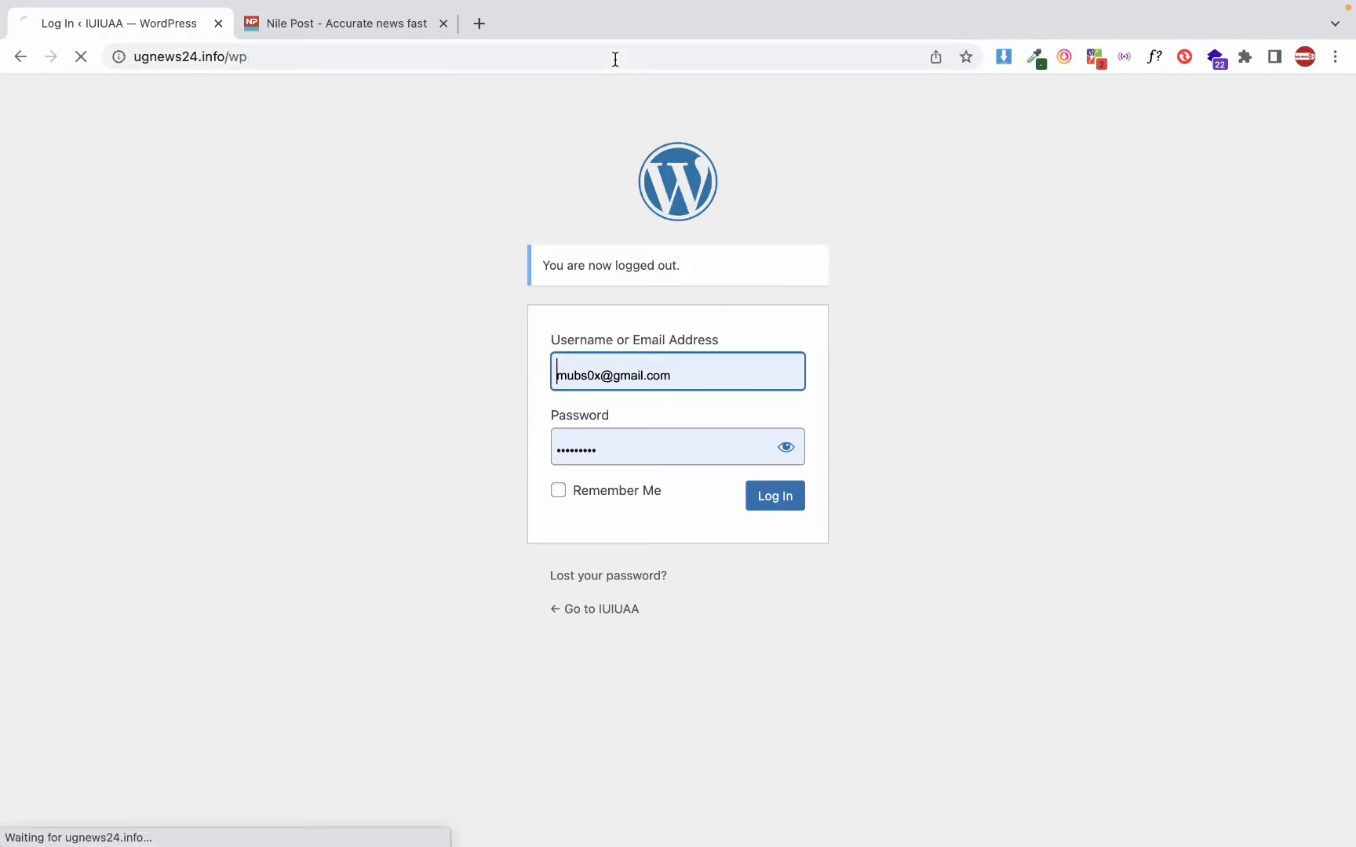
{"action": "scroll", "coordinate": [462, 424], "scroll_direction": "down", "scroll_amount": 5}
{"action": "scroll", "coordinate": [462, 426], "scroll_direction": "up", "scroll_amount": 5}
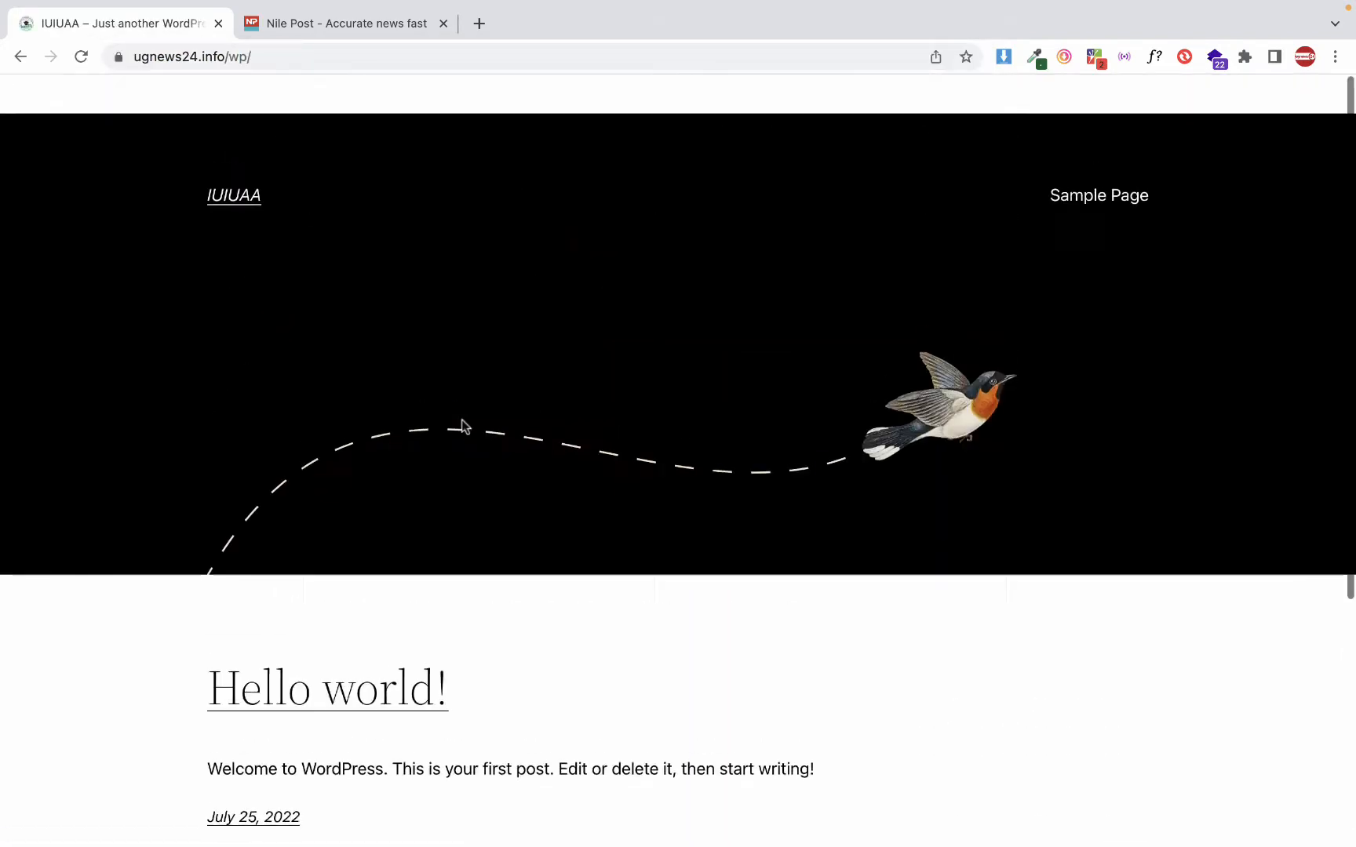
{"action": "scroll", "coordinate": [462, 426], "scroll_direction": "down", "scroll_amount": 5}
{"action": "scroll", "coordinate": [462, 426], "scroll_direction": "up", "scroll_amount": 5}
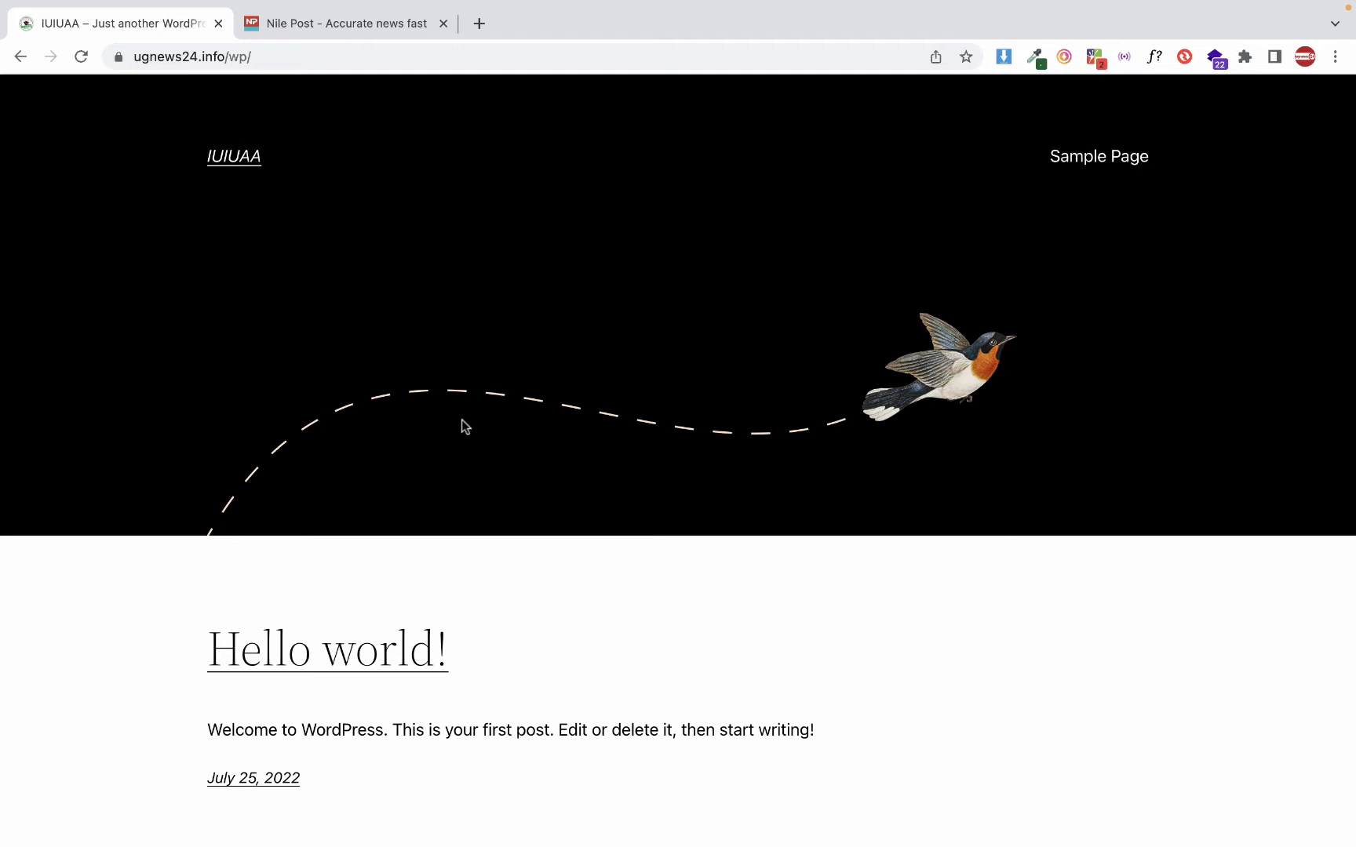
Open ugnews24.info/wp/wp-admin, log in with the prefilled credentials and dismiss the dashboard's welcome panel
{"action": "left_click", "coordinate": [303, 60]}
{"action": "left_click", "coordinate": [303, 61]}
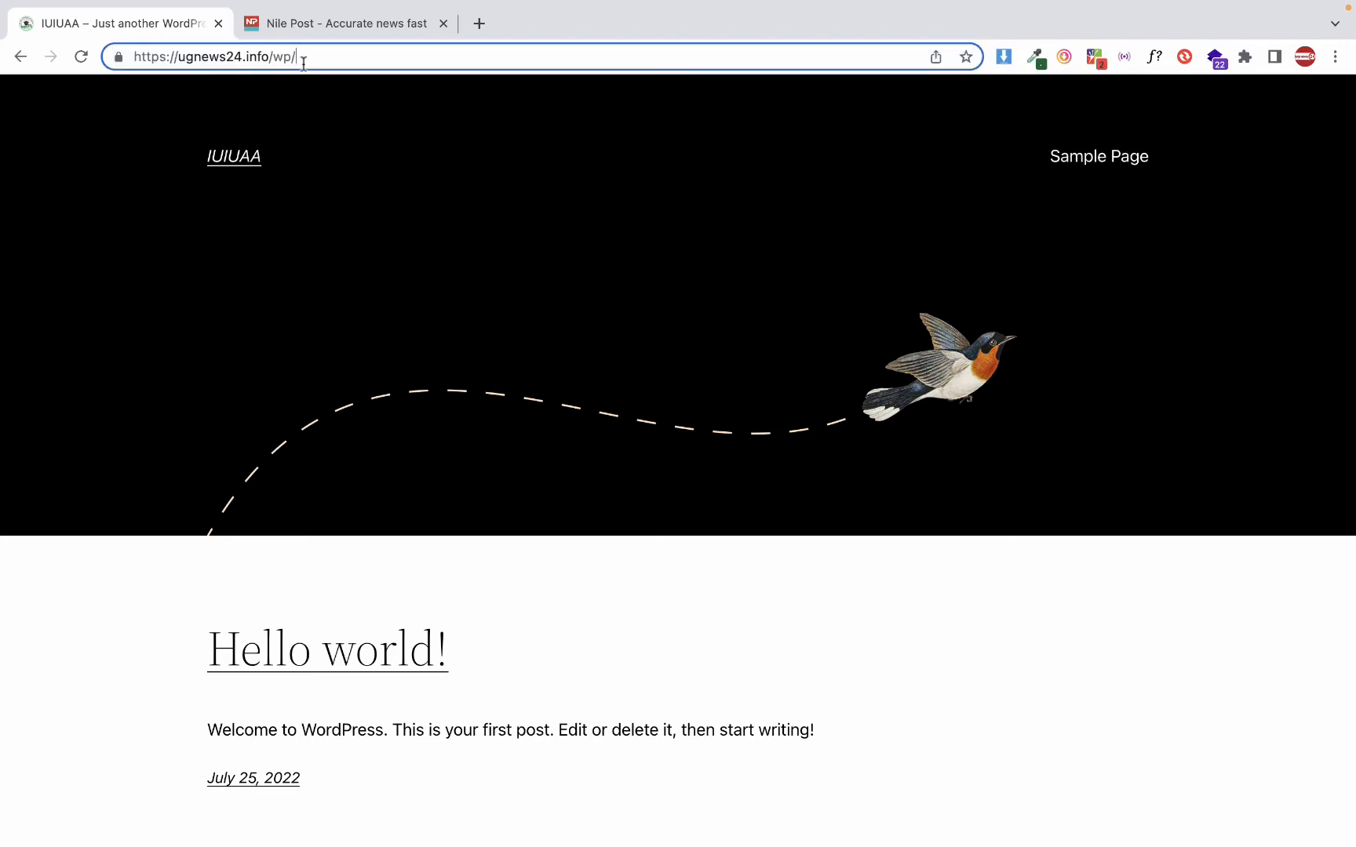
{"action": "type", "text": "wp-admin"}
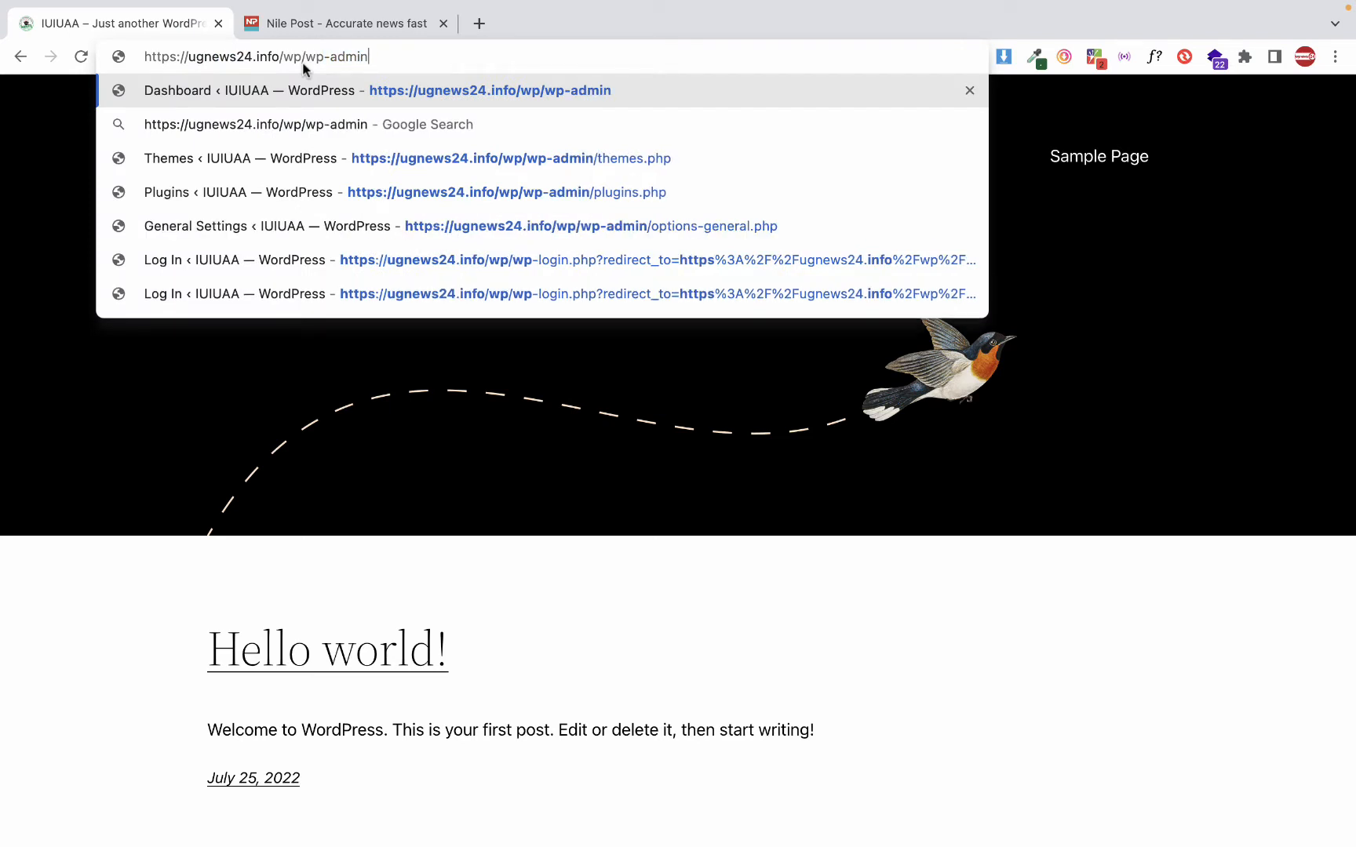
{"action": "key", "text": "Return"}
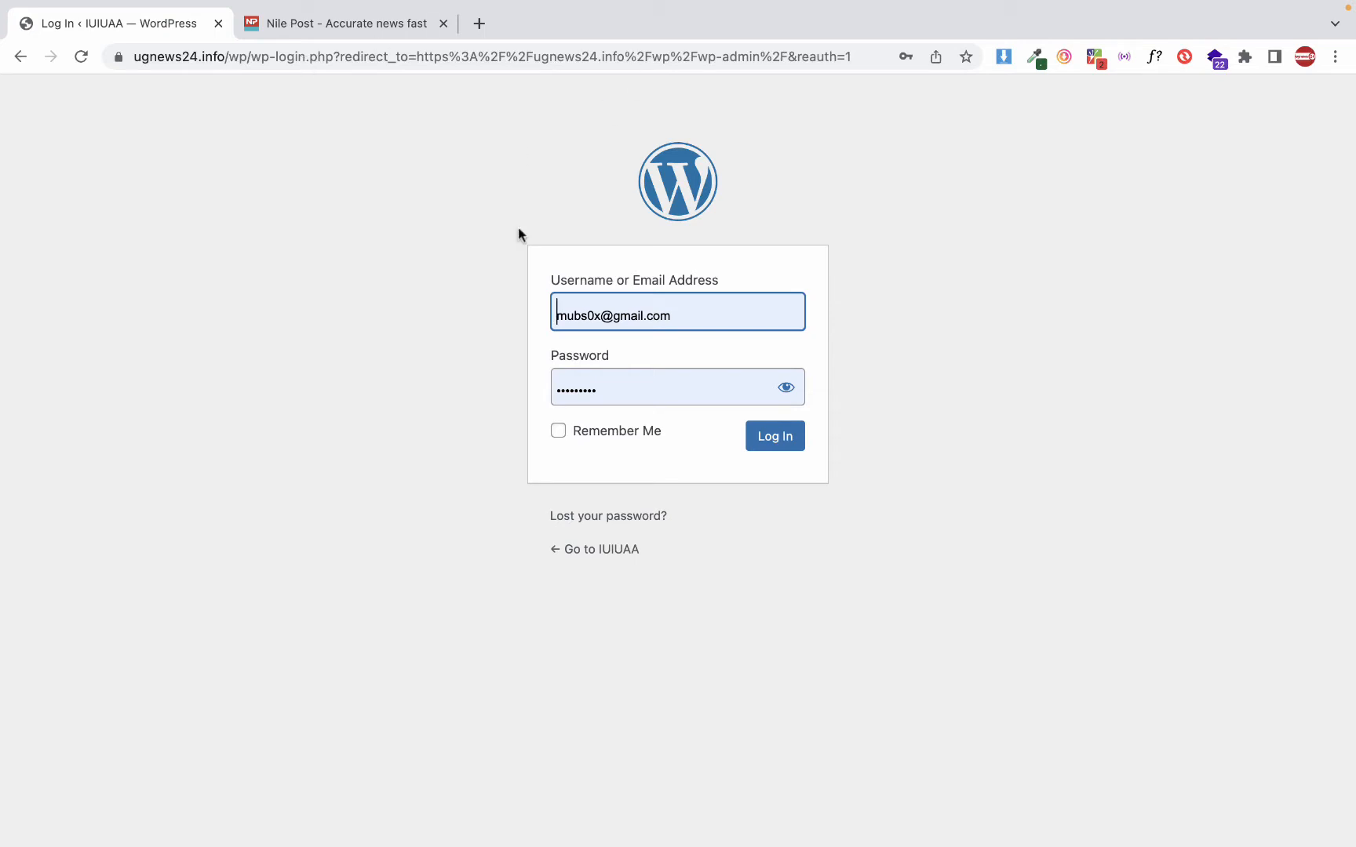
{"action": "left_click", "coordinate": [785, 441]}
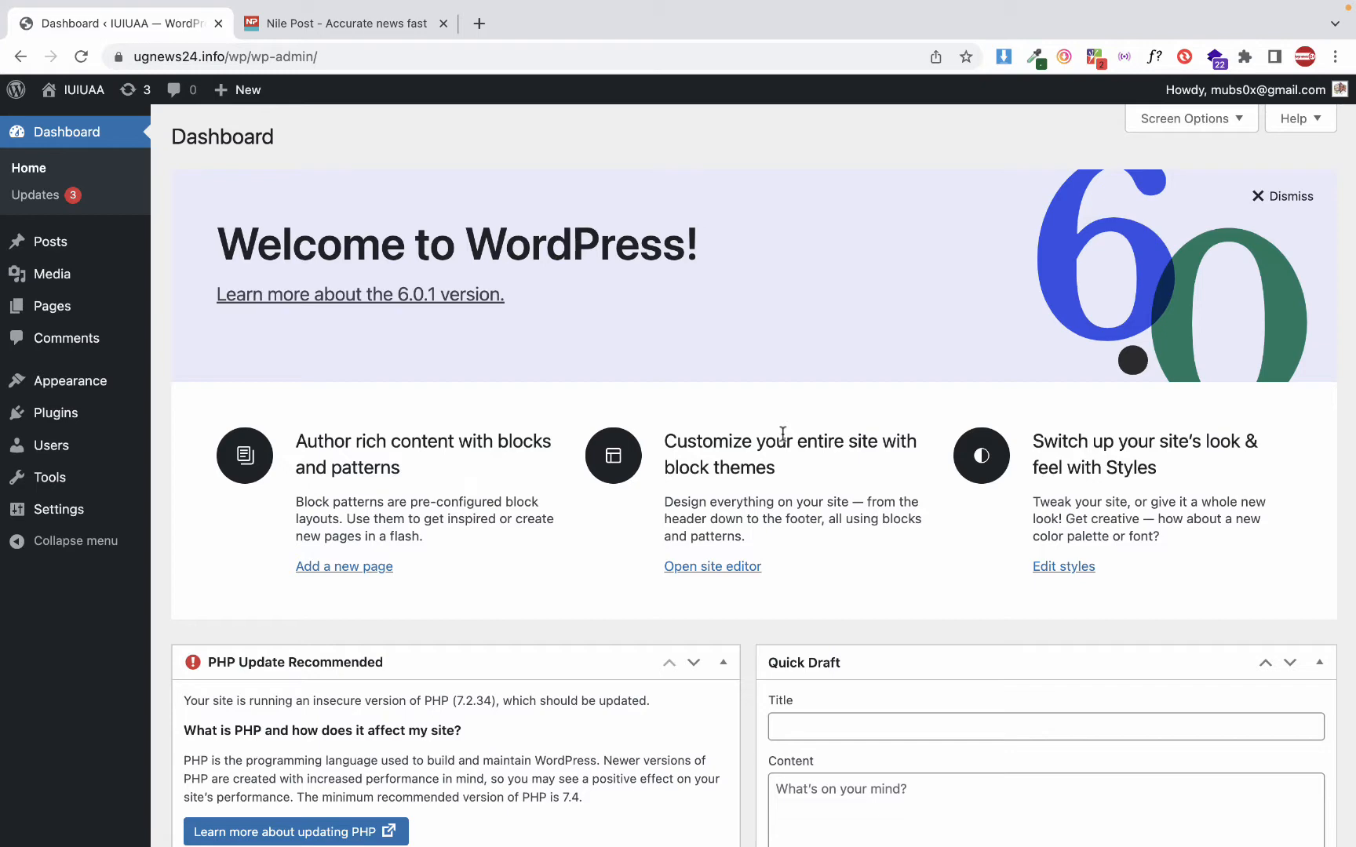
{"action": "left_click", "coordinate": [1259, 196]}
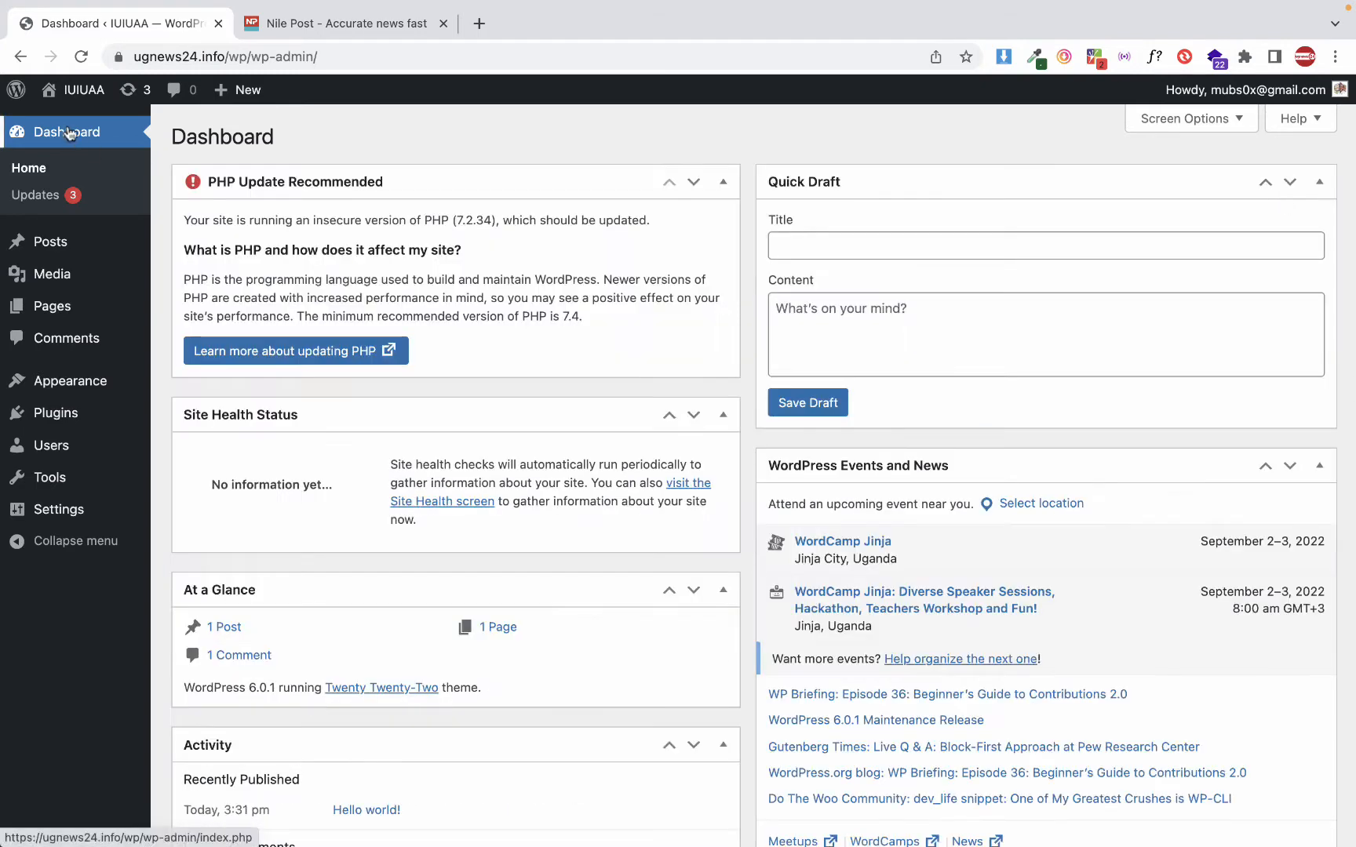
View the public site from the dashboard and return to the dashboard
{"action": "left_click", "coordinate": [79, 89]}
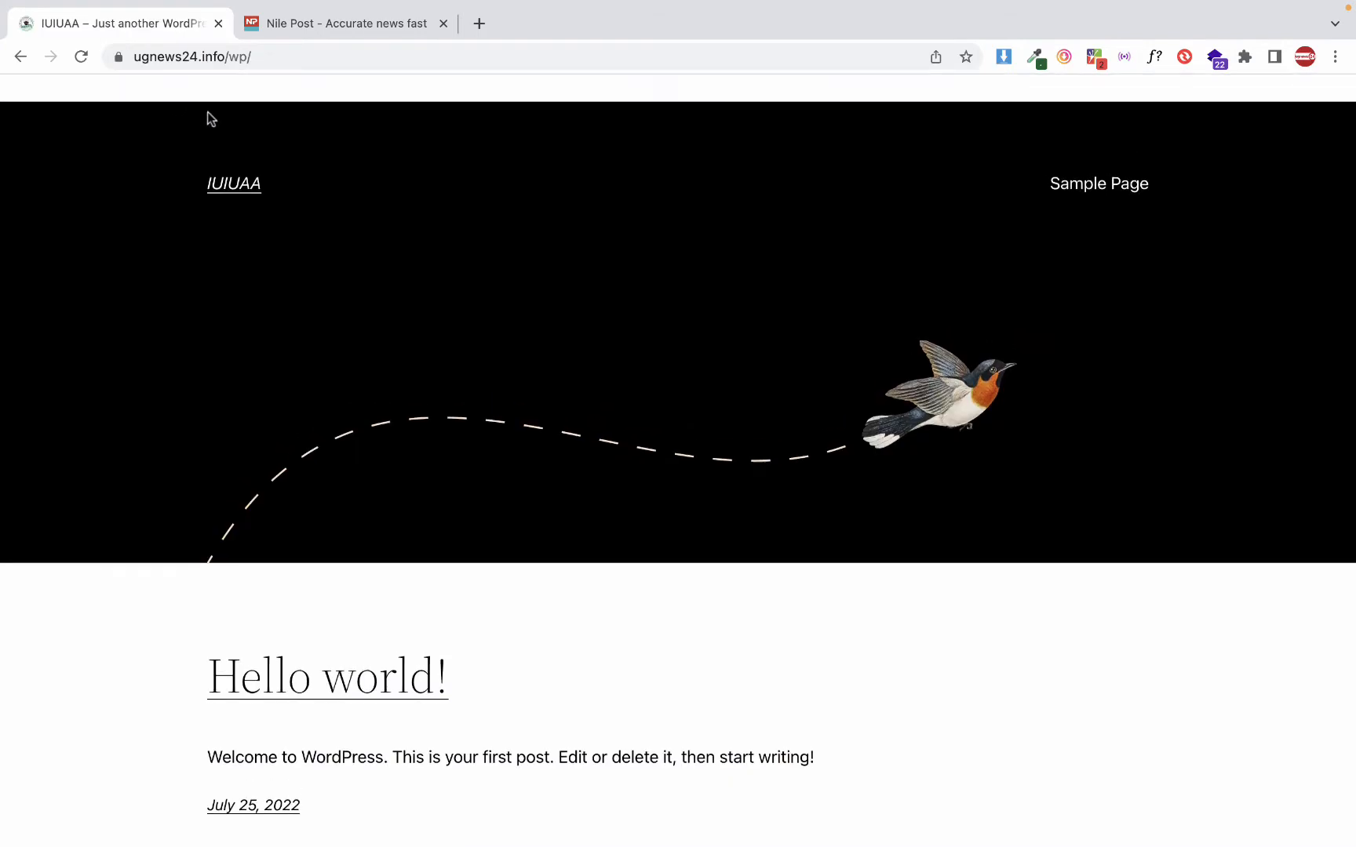
{"action": "left_click", "coordinate": [80, 56]}
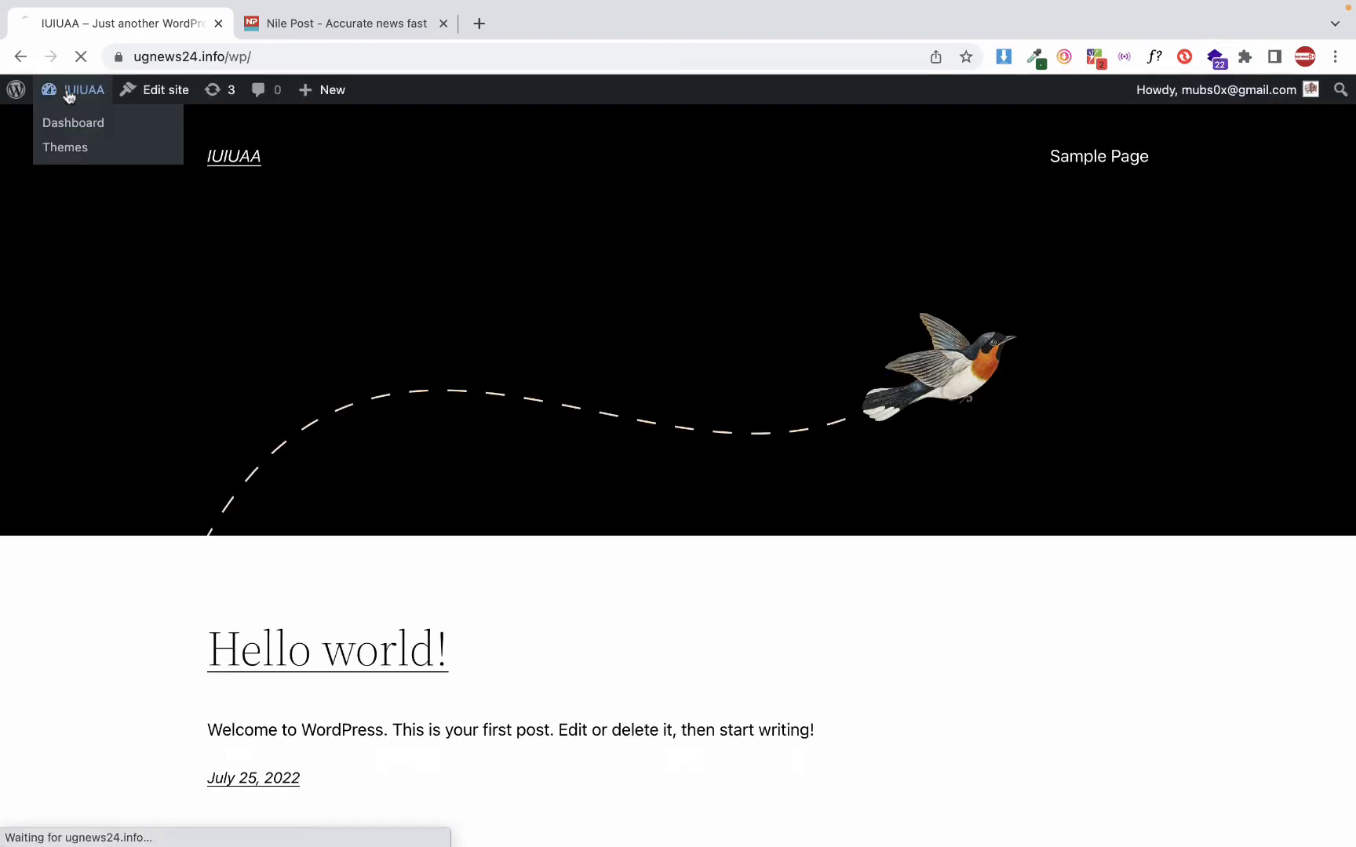
{"action": "left_click", "coordinate": [67, 93]}
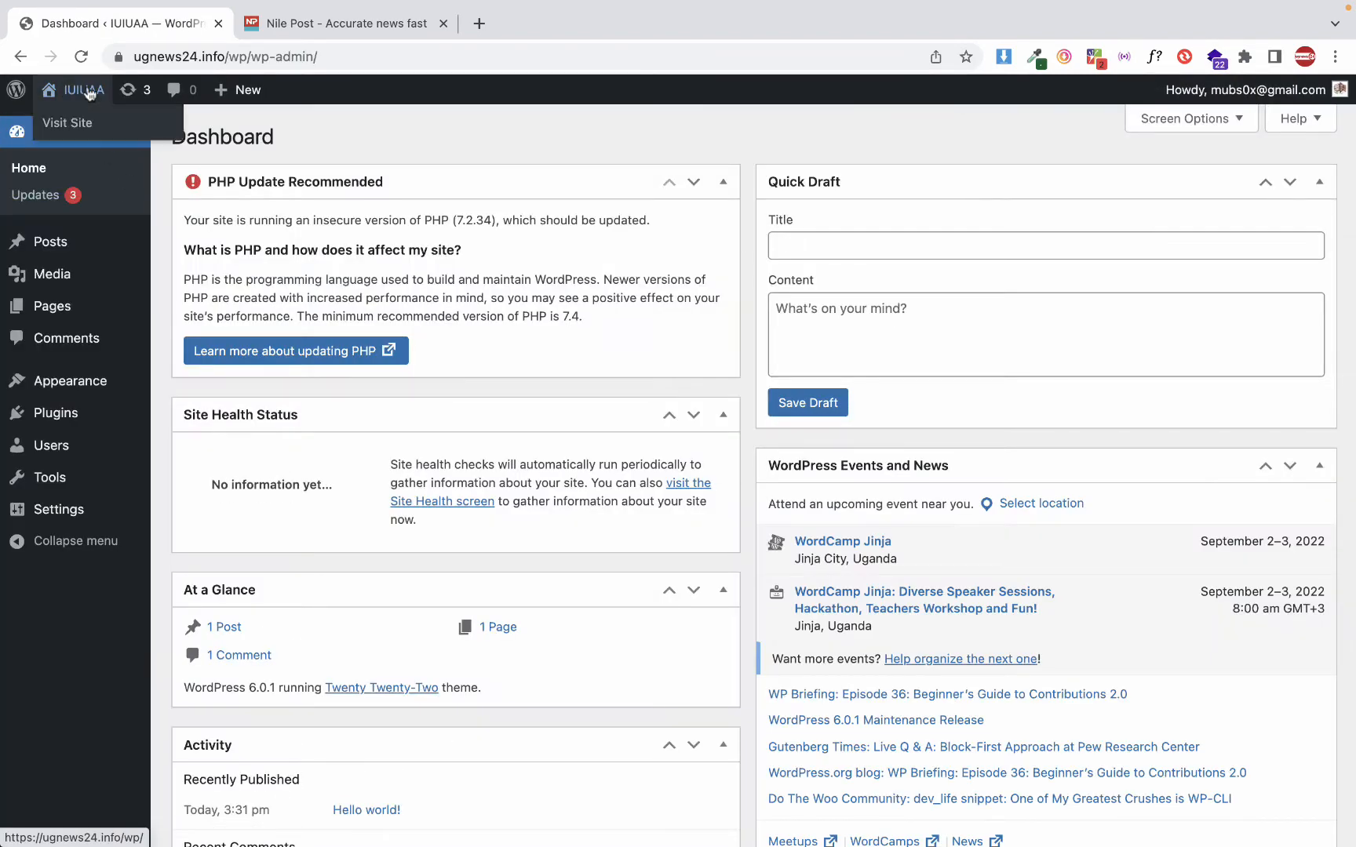
{"action": "left_click", "coordinate": [86, 92]}
{"action": "mouse_move", "coordinate": [89, 92]}
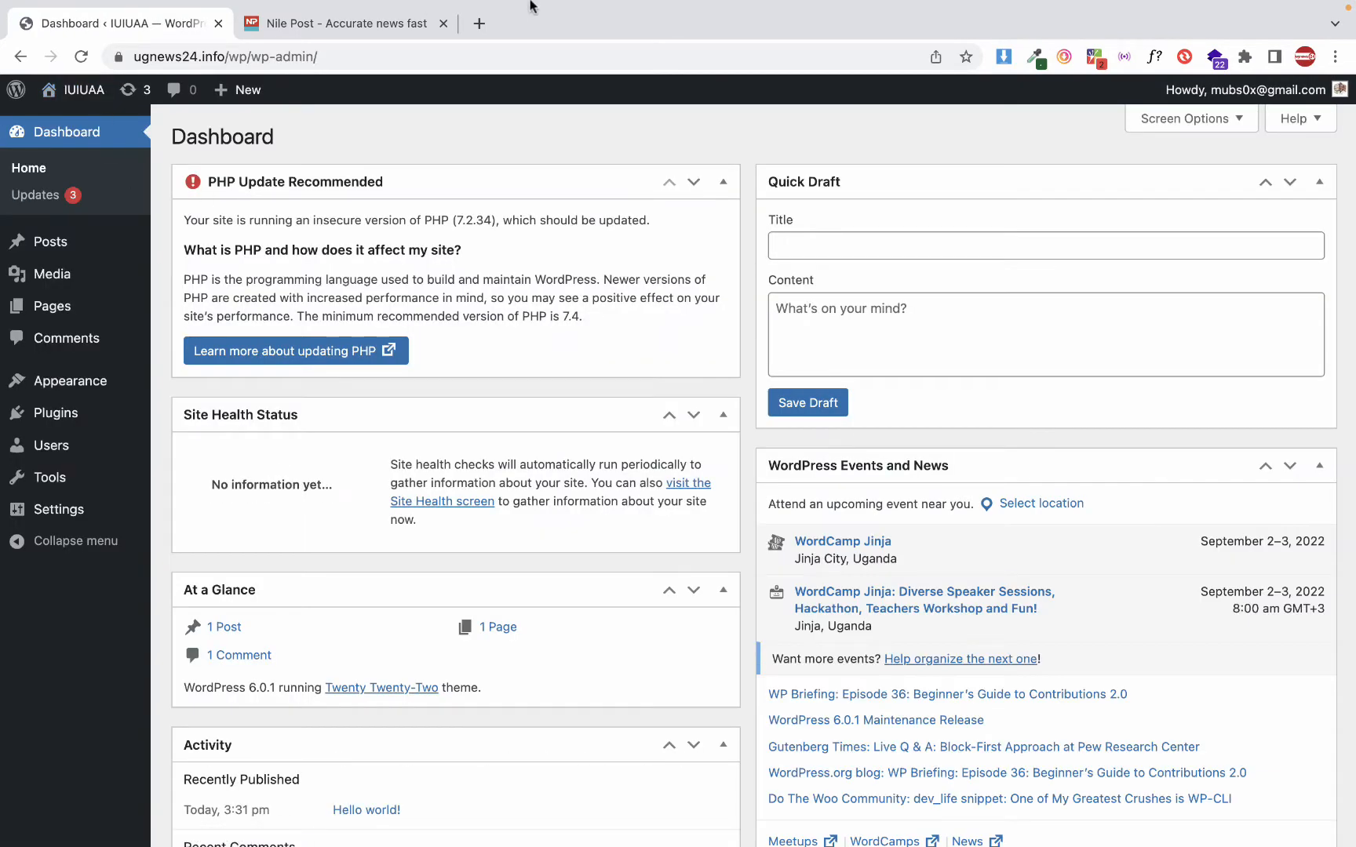
{"action": "mouse_move", "coordinate": [533, 6]}
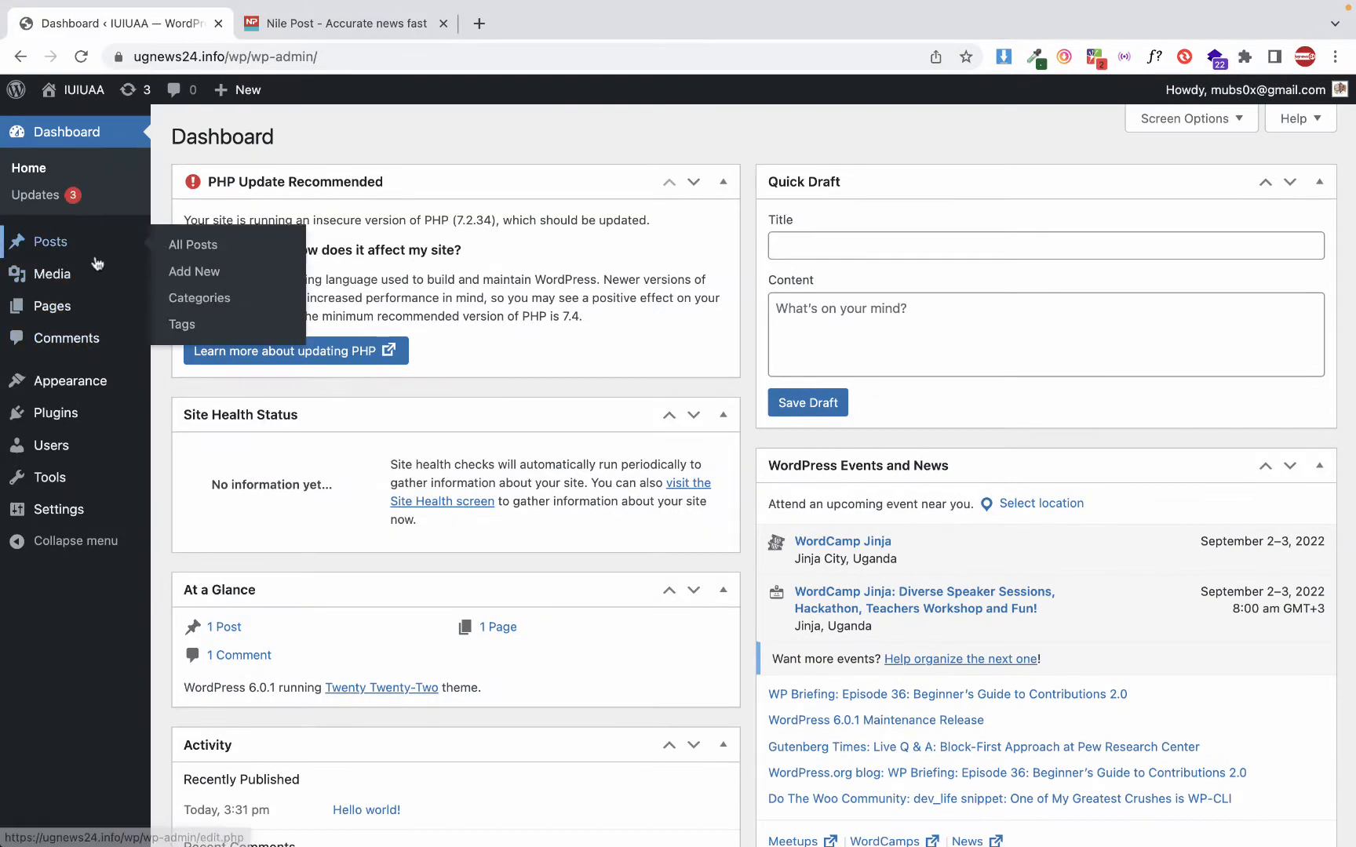
Examine the existing entries in the Pages list and compare them with the Posts list
{"action": "left_click", "coordinate": [56, 311]}
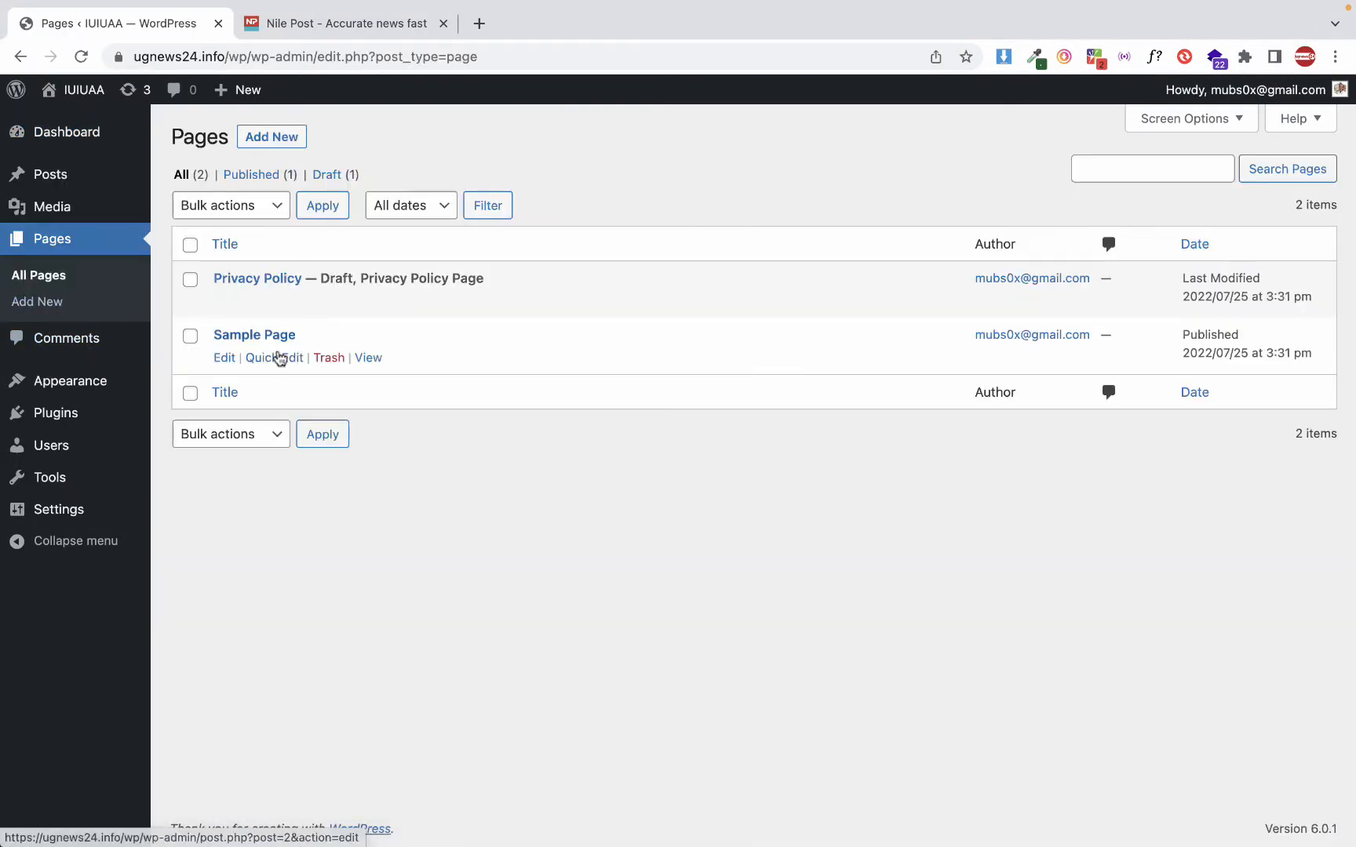
{"action": "mouse_move", "coordinate": [367, 300]}
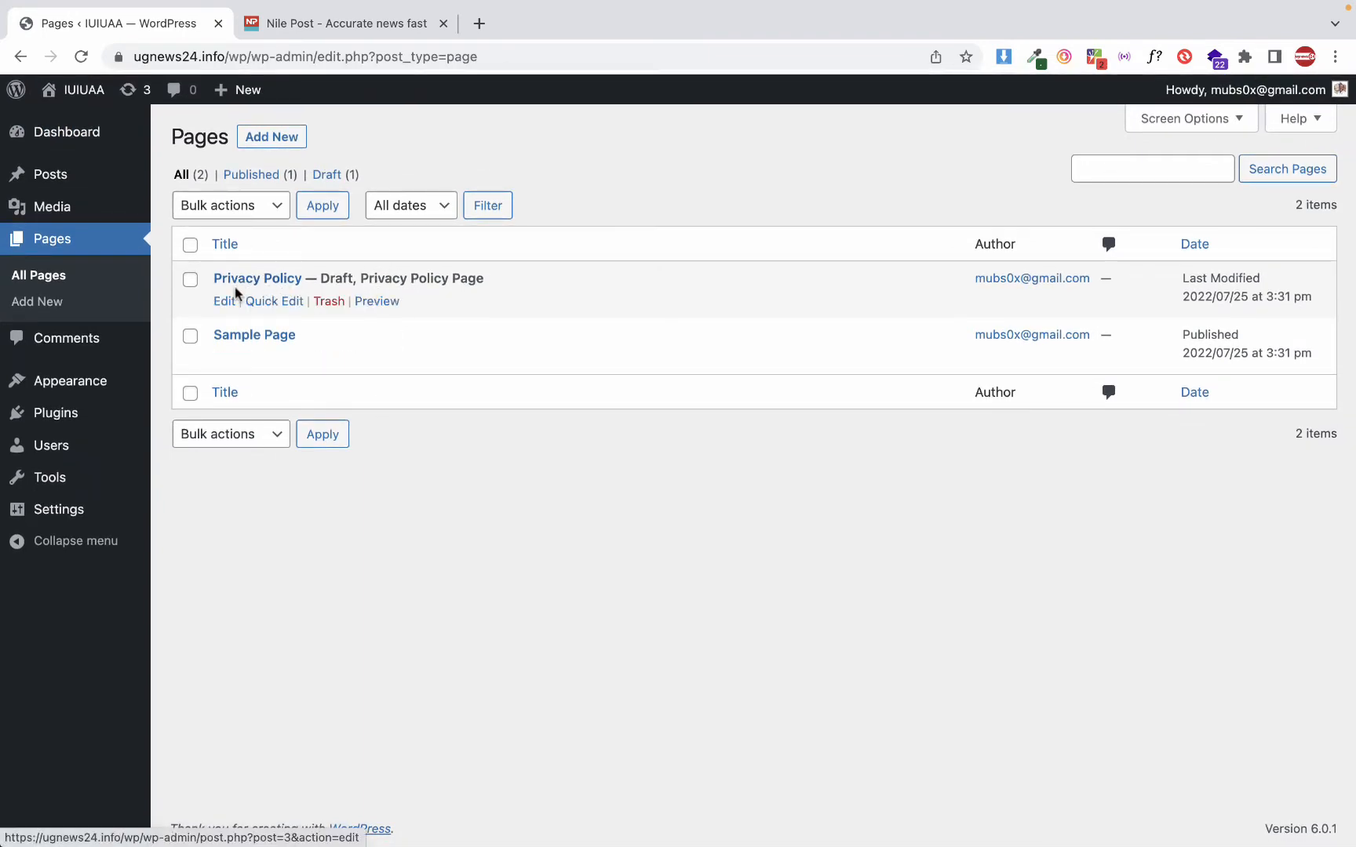
{"action": "mouse_move", "coordinate": [223, 342]}
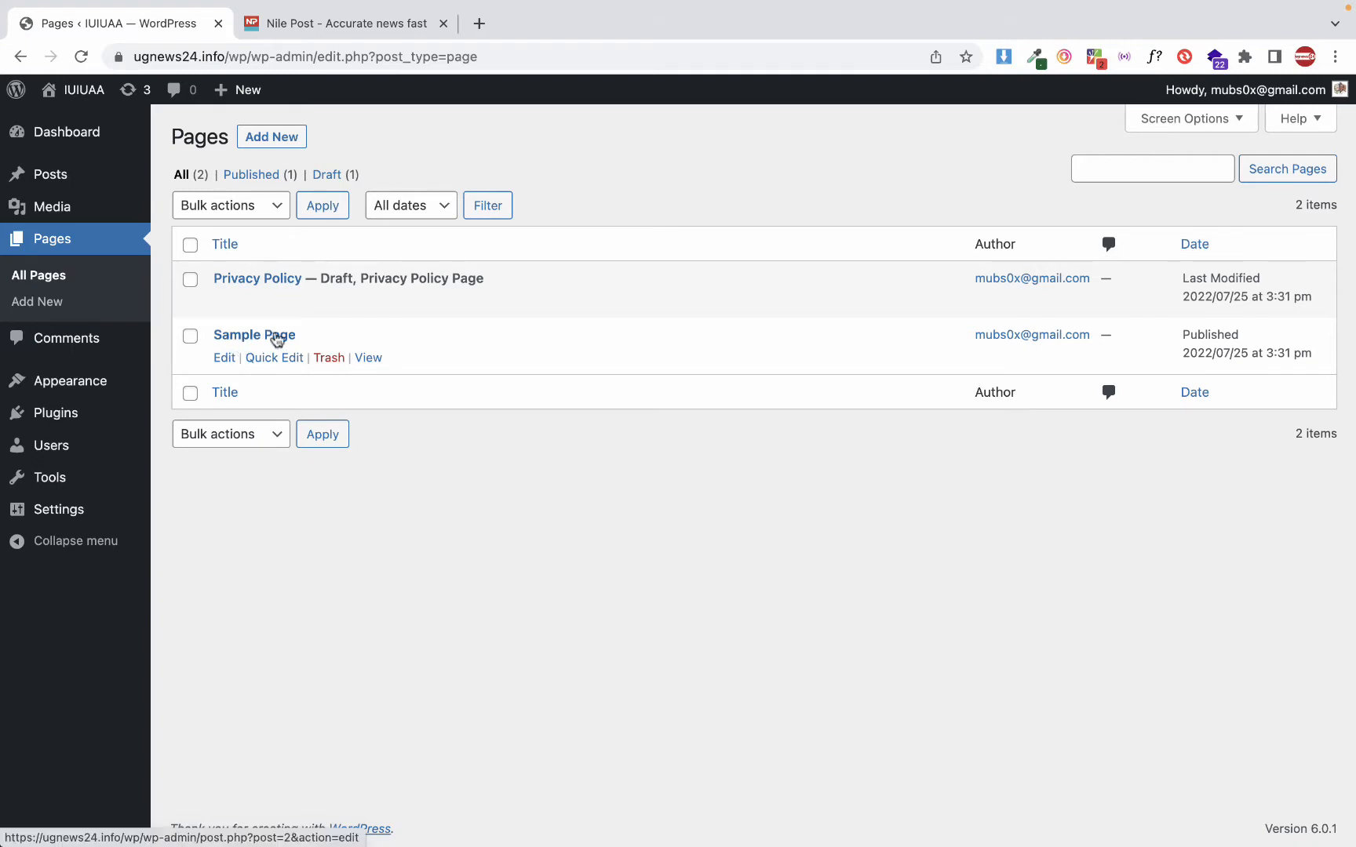
{"action": "left_click", "coordinate": [70, 177]}
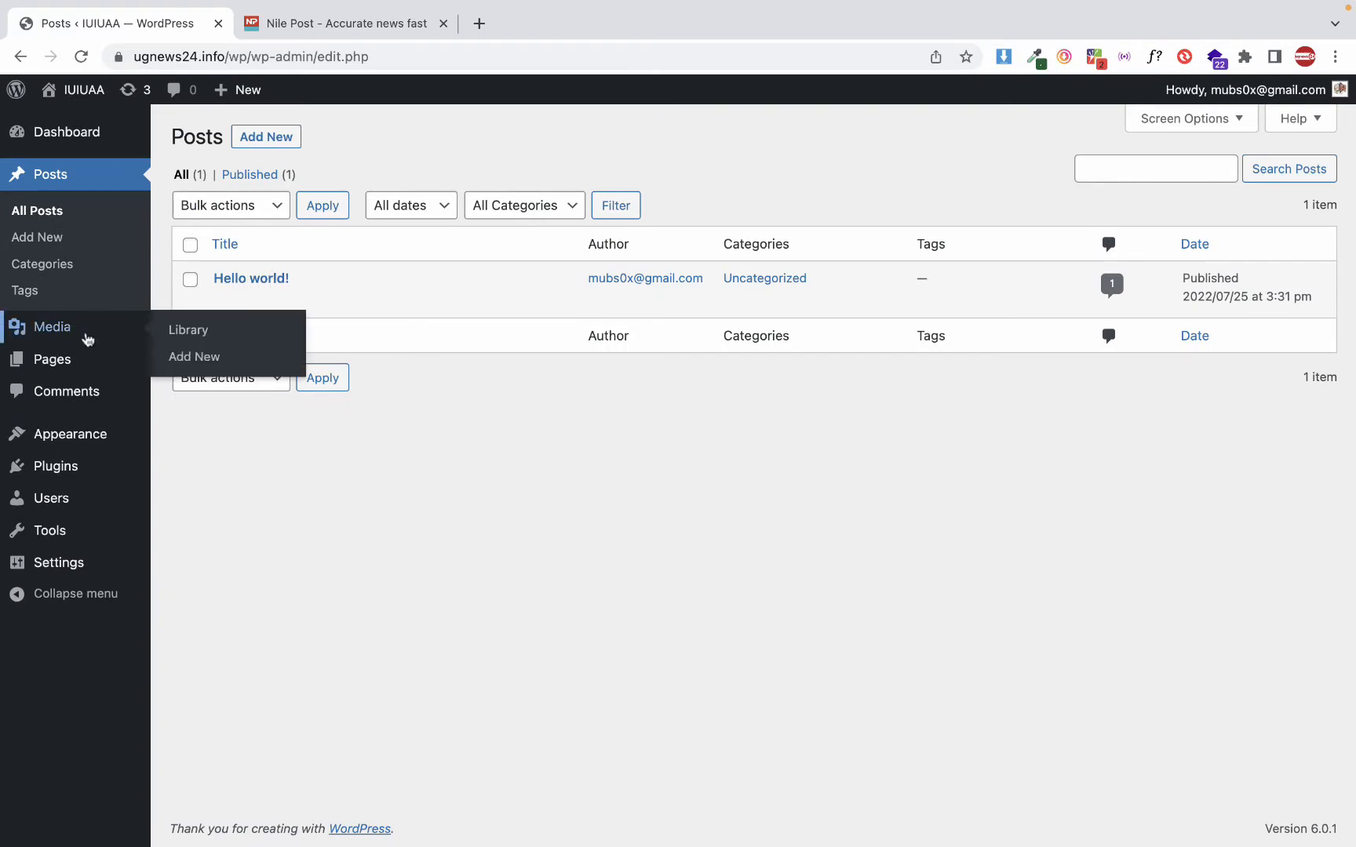
{"action": "left_click", "coordinate": [70, 364]}
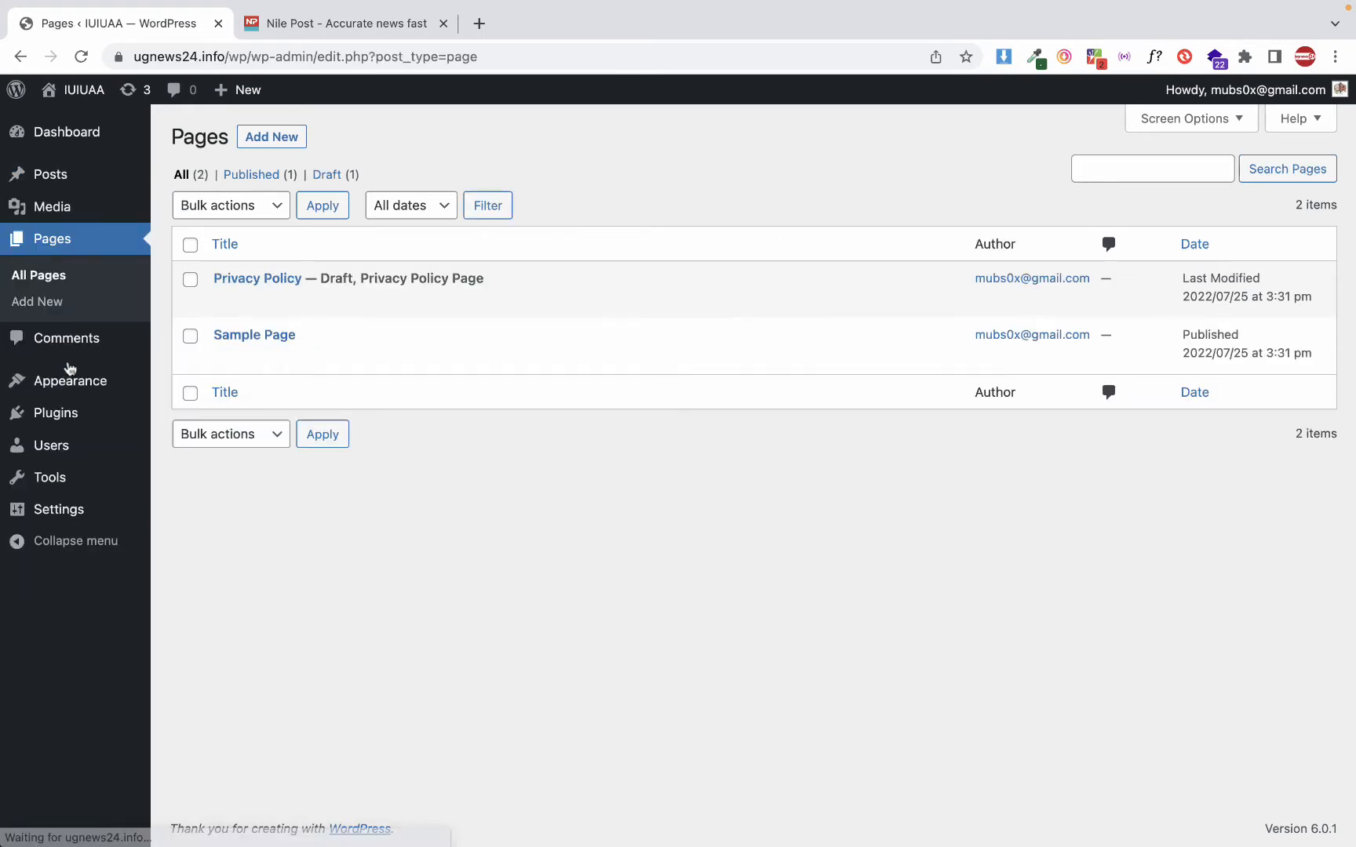
{"action": "left_click", "coordinate": [60, 251]}
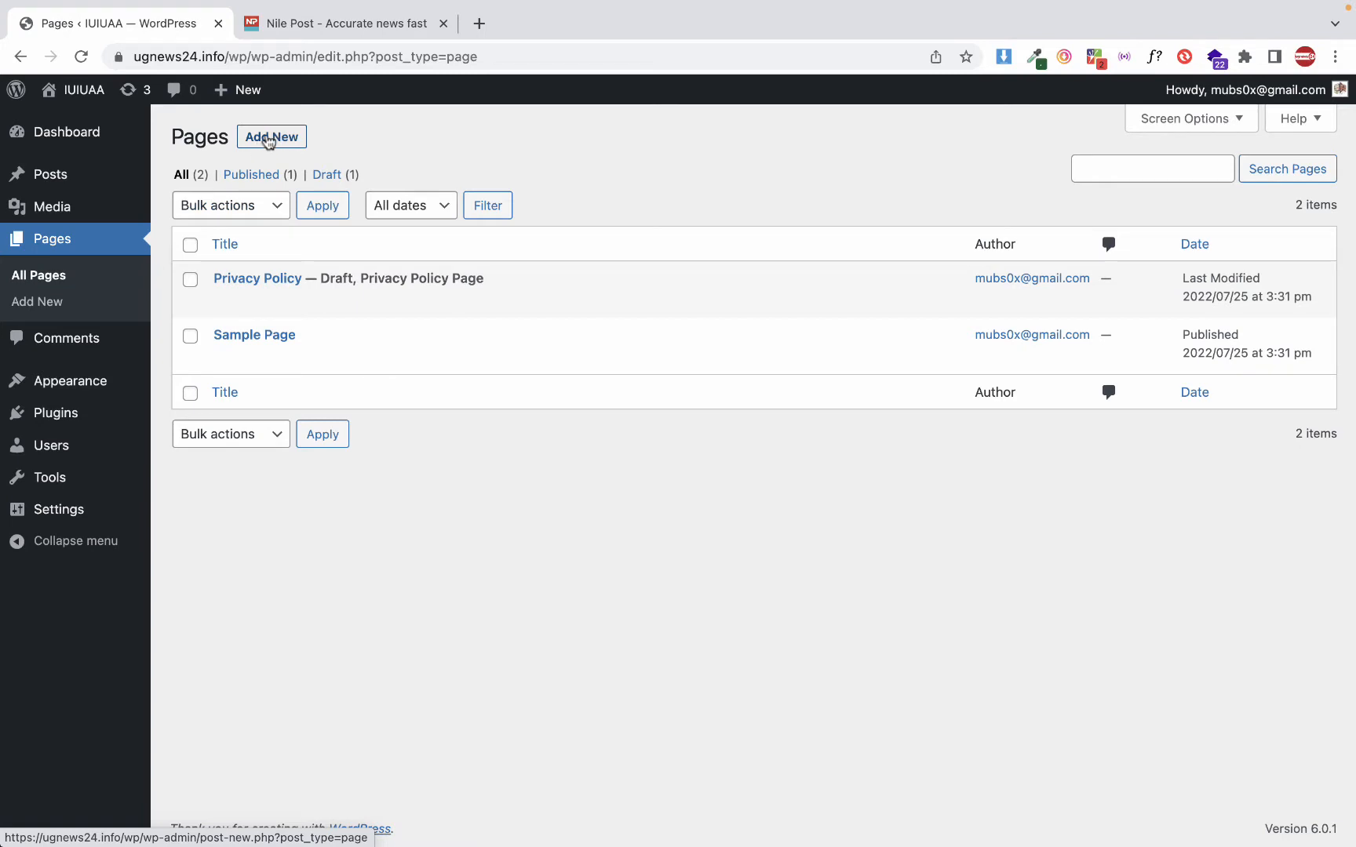
Add a new page to the site and title it "Home page"
{"action": "mouse_move", "coordinate": [250, 97]}
{"action": "left_click", "coordinate": [284, 141]}
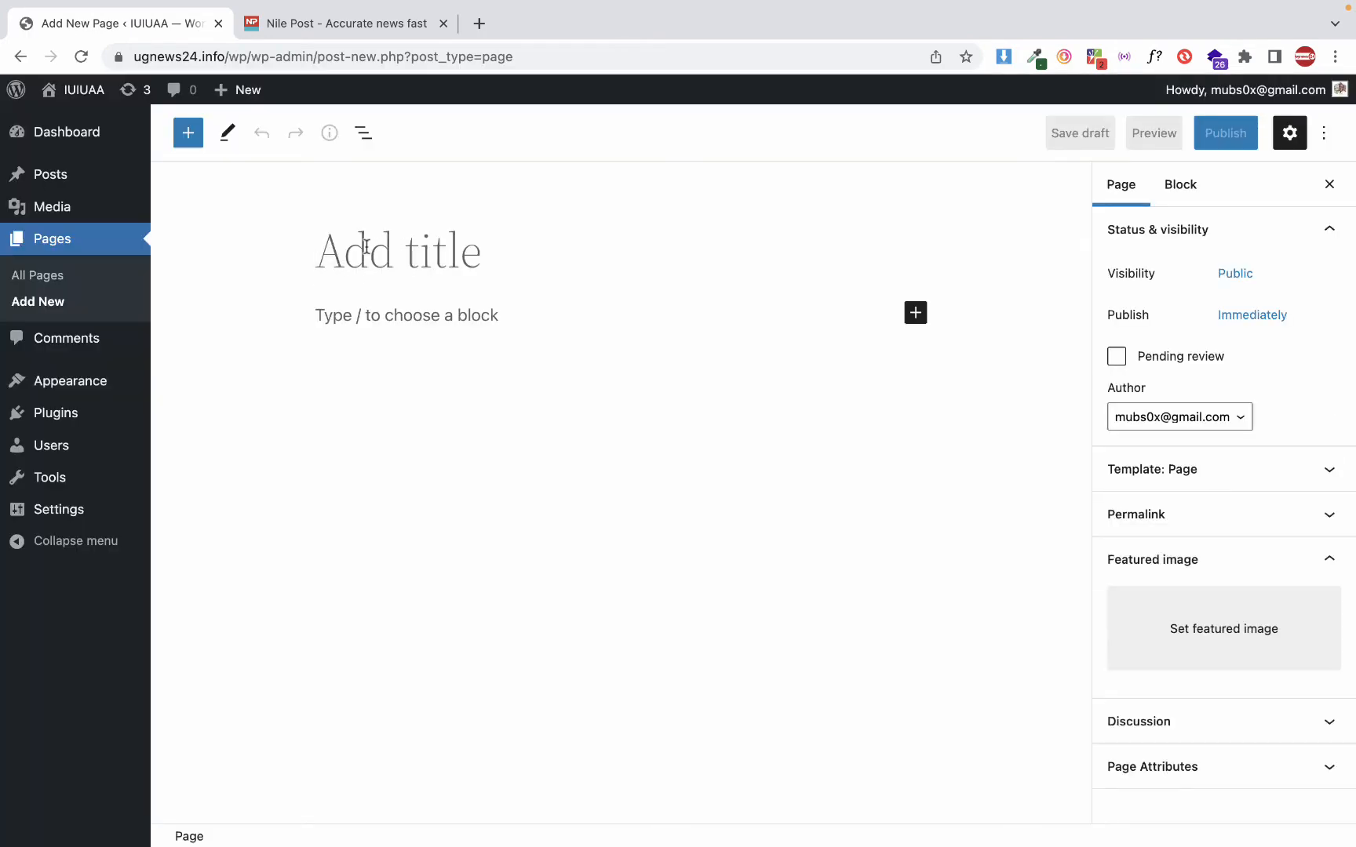
{"action": "type", "text": "Home"}
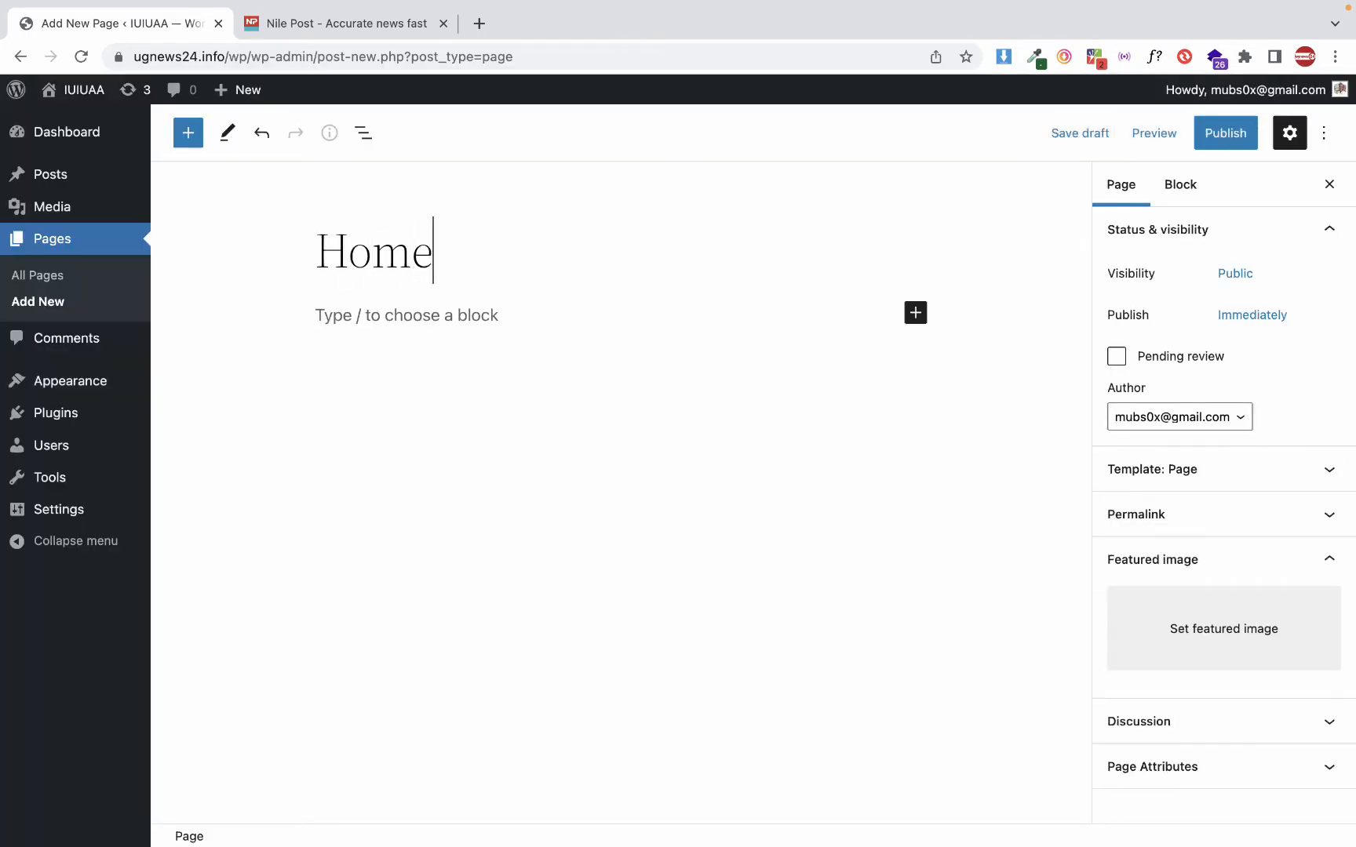
{"action": "type", "text": " page"}
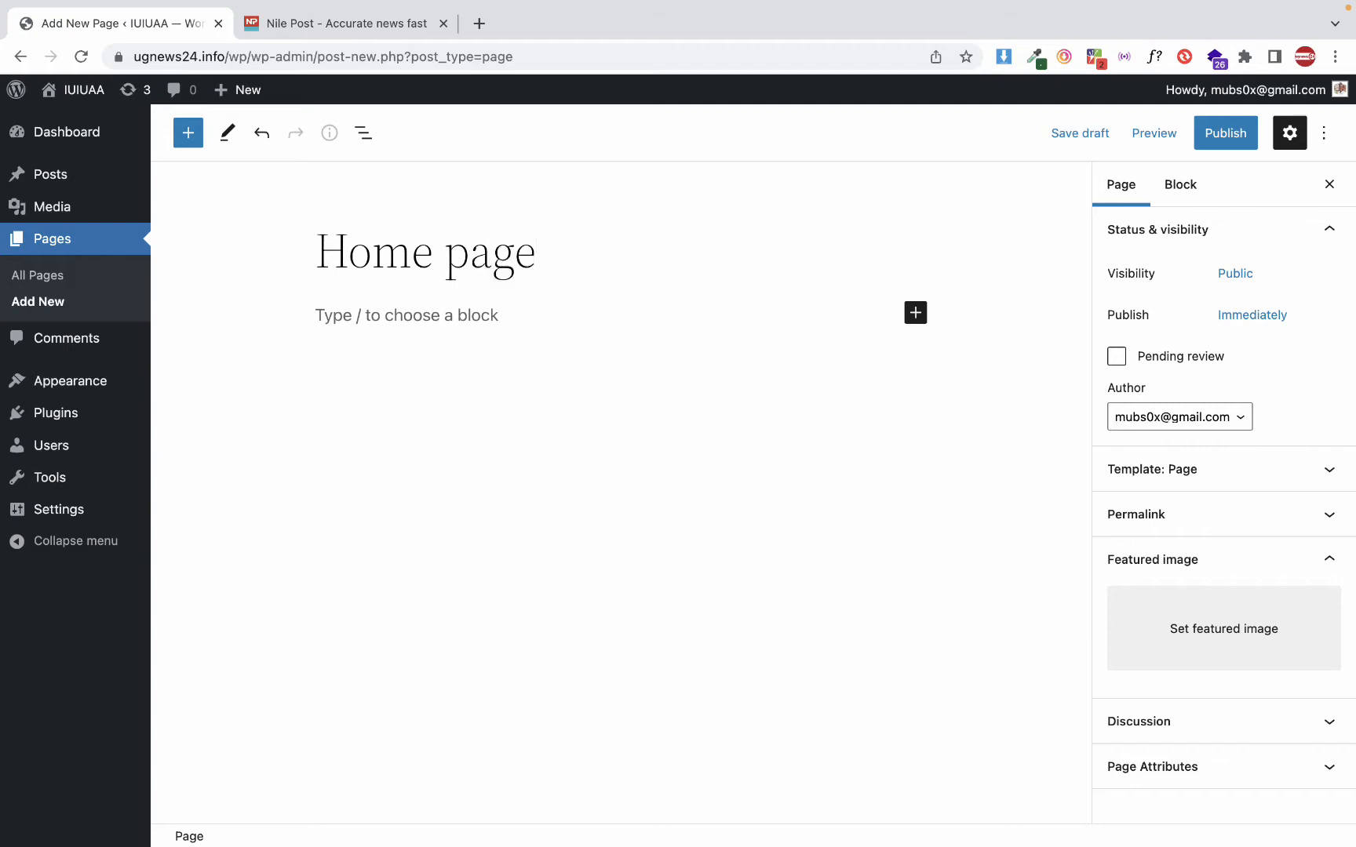
{"action": "triple_click", "coordinate": [479, 258]}
{"action": "left_click", "coordinate": [437, 310]}
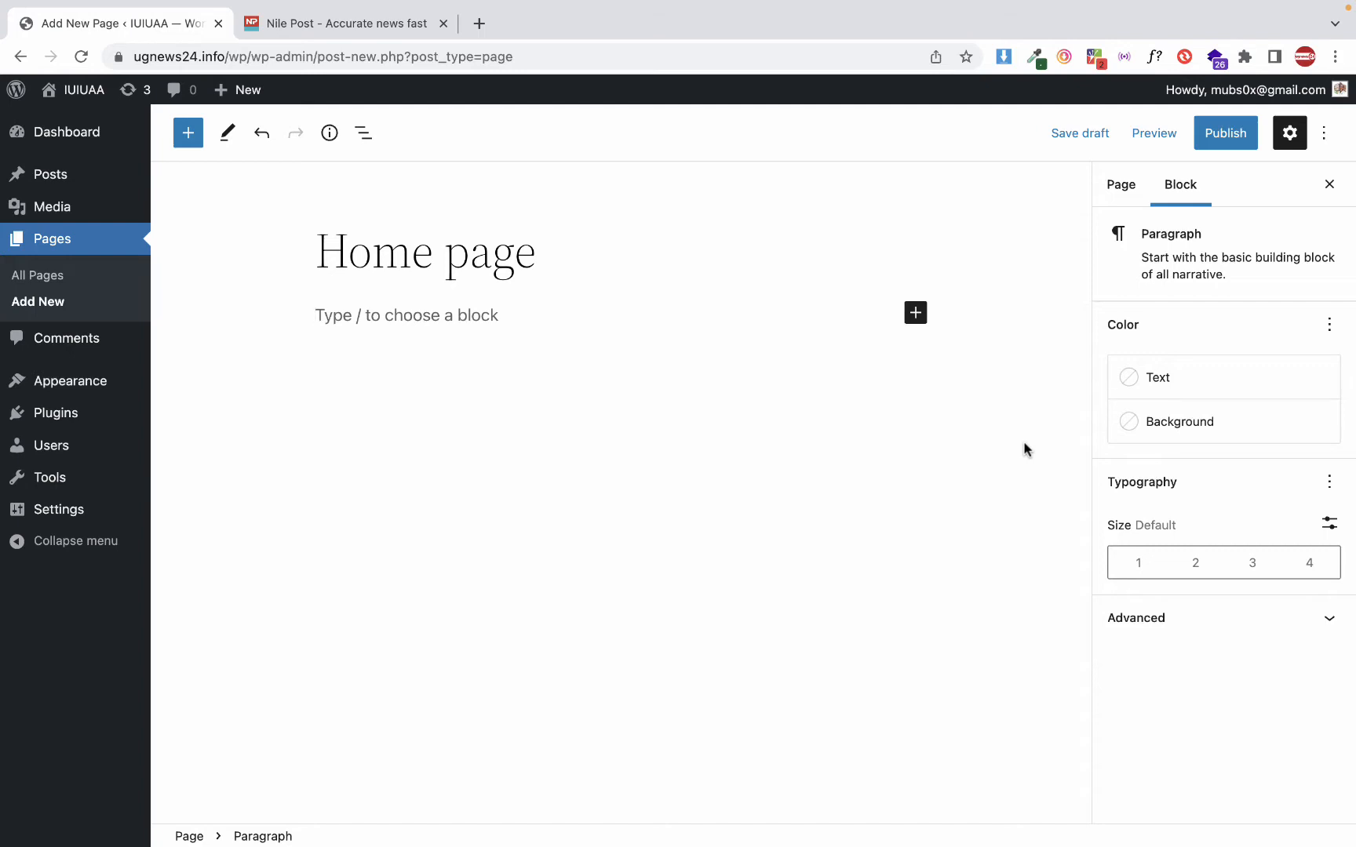
{"action": "left_click", "coordinate": [561, 275]}
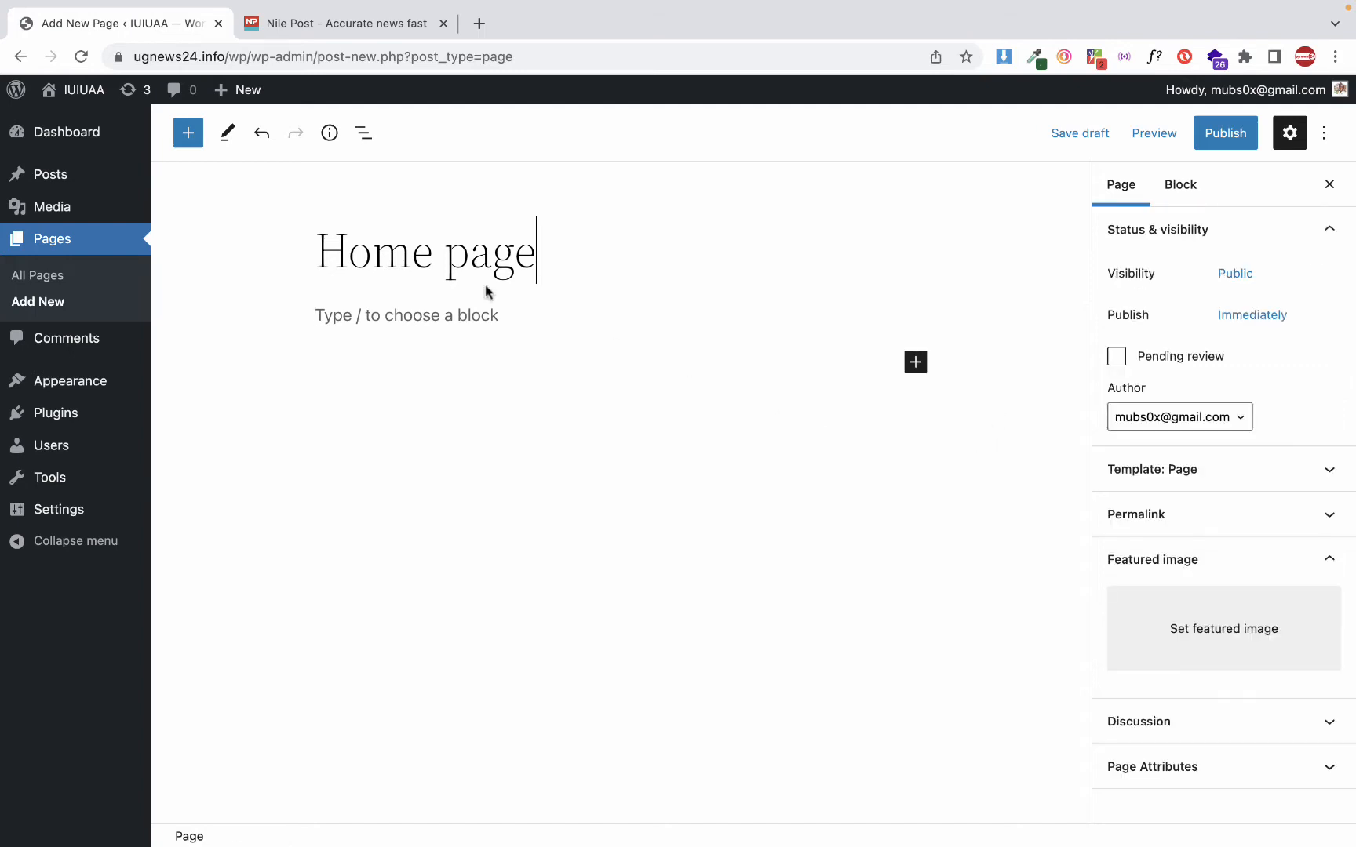
Write the paragraph "This is our home page." as the content below the page title
{"action": "left_click", "coordinate": [329, 316]}
{"action": "type", "text": "Th"}
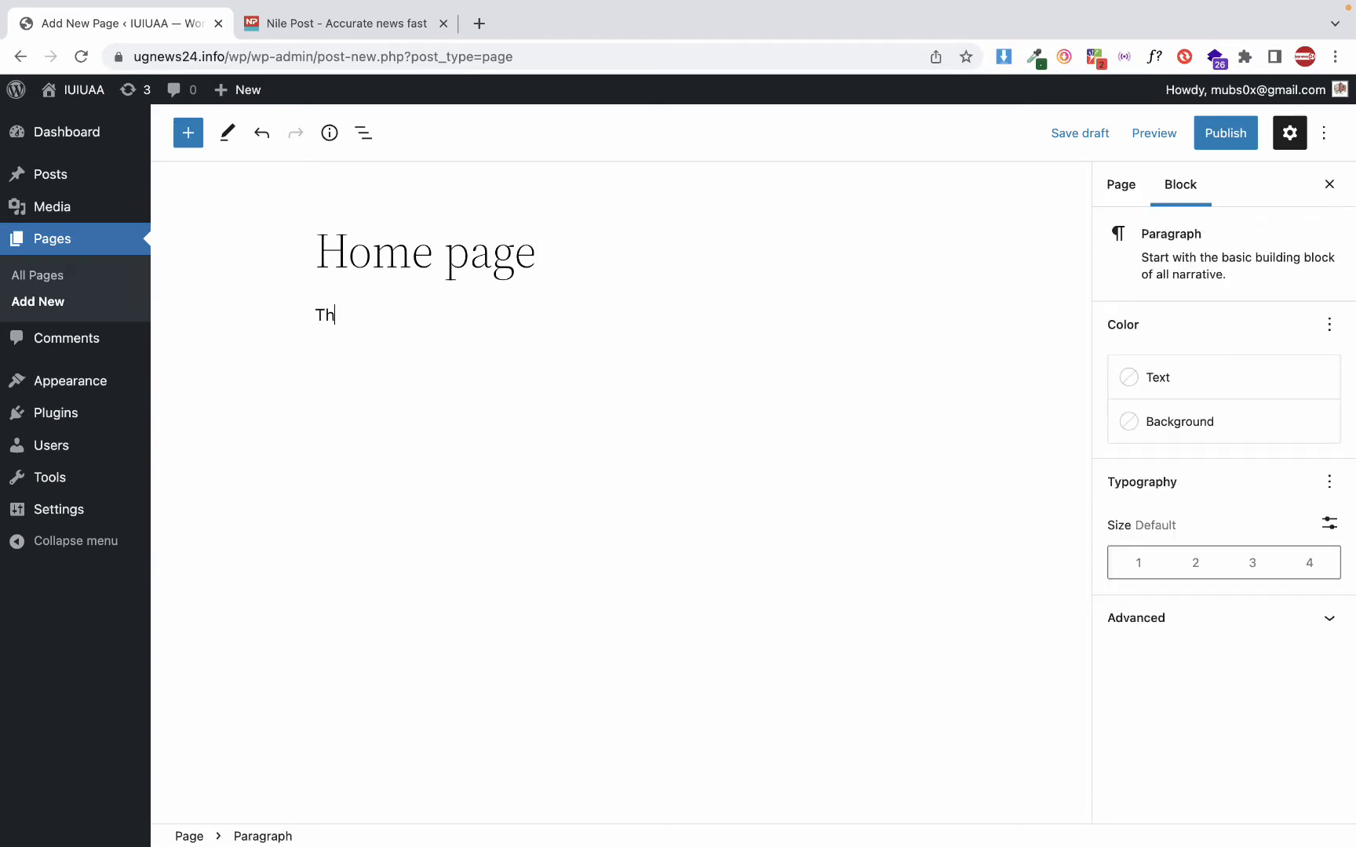
{"action": "type", "text": "is is m"}
{"action": "type", "text": "our home page"}
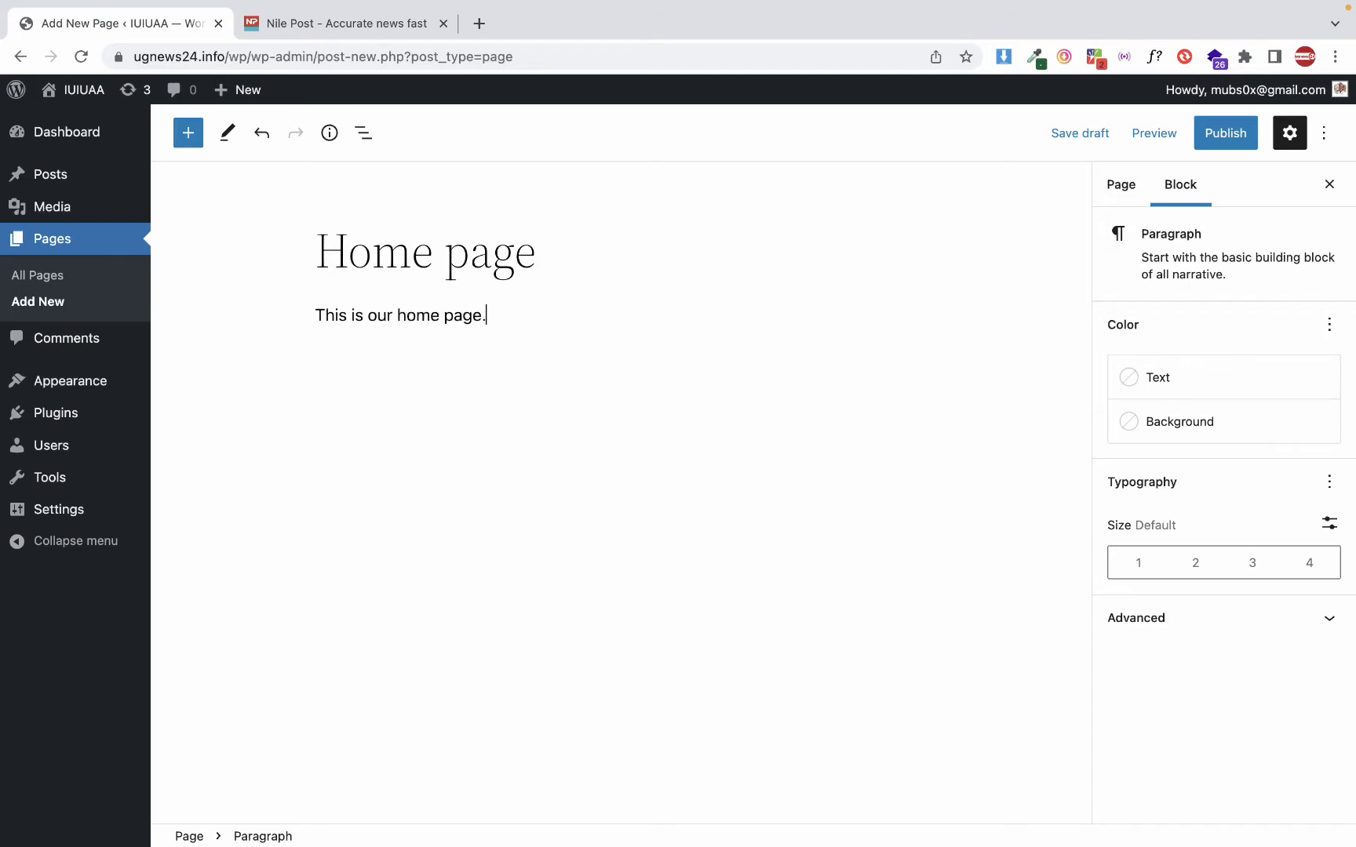
{"action": "type", "text": "."}
Publish the home page with public visibility and view it on the live site
{"action": "left_click", "coordinate": [1224, 134]}
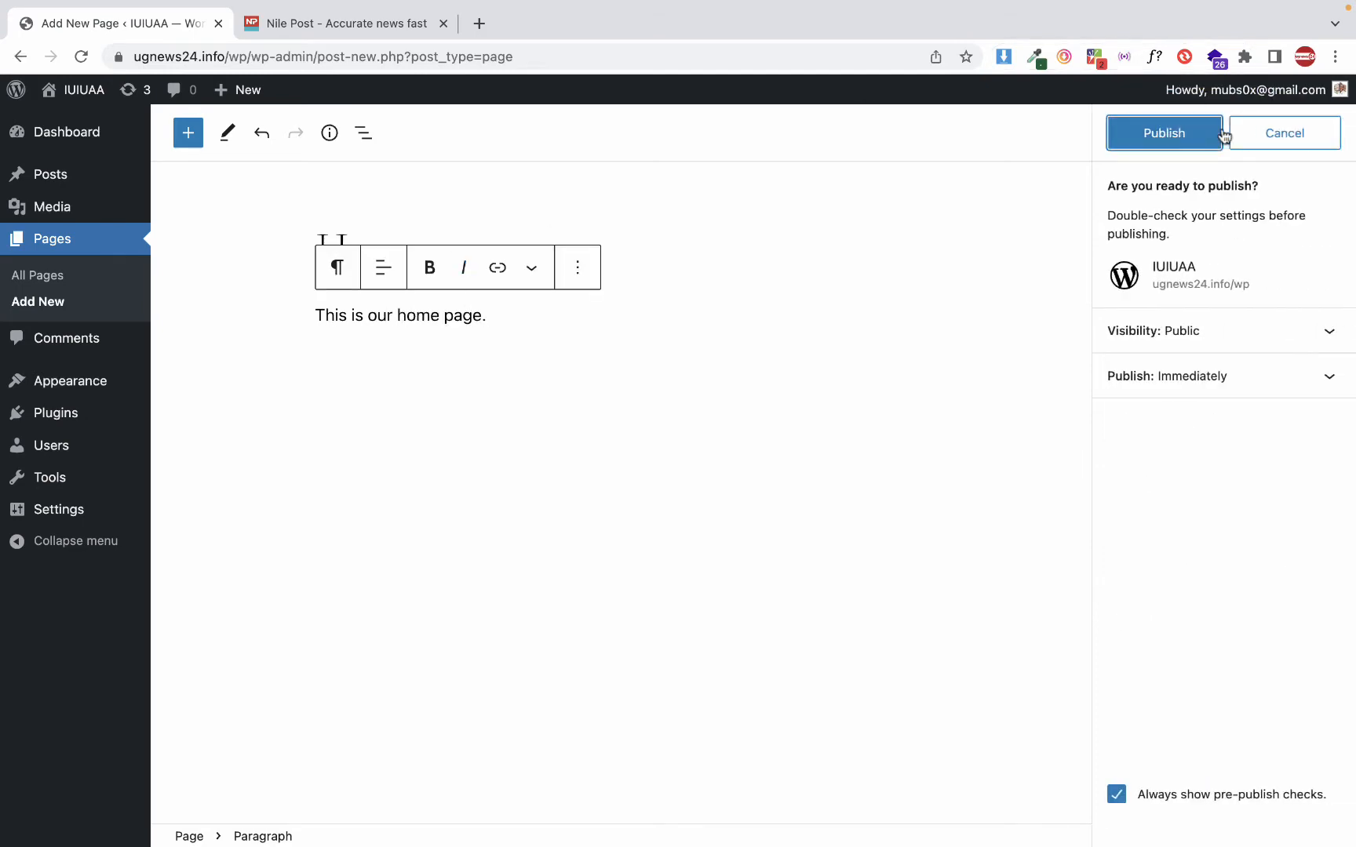
{"action": "left_click", "coordinate": [1222, 134]}
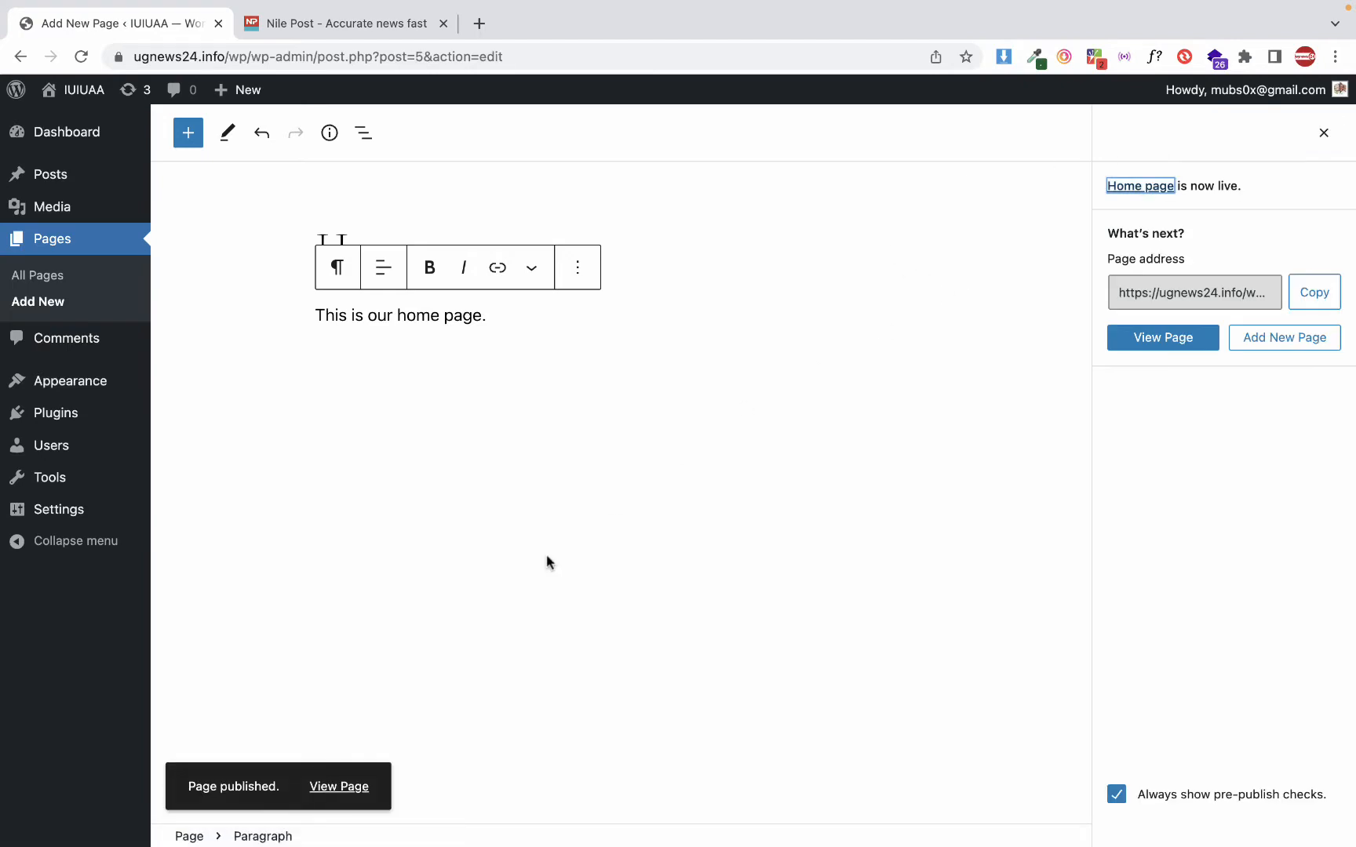
{"action": "left_click", "coordinate": [343, 789]}
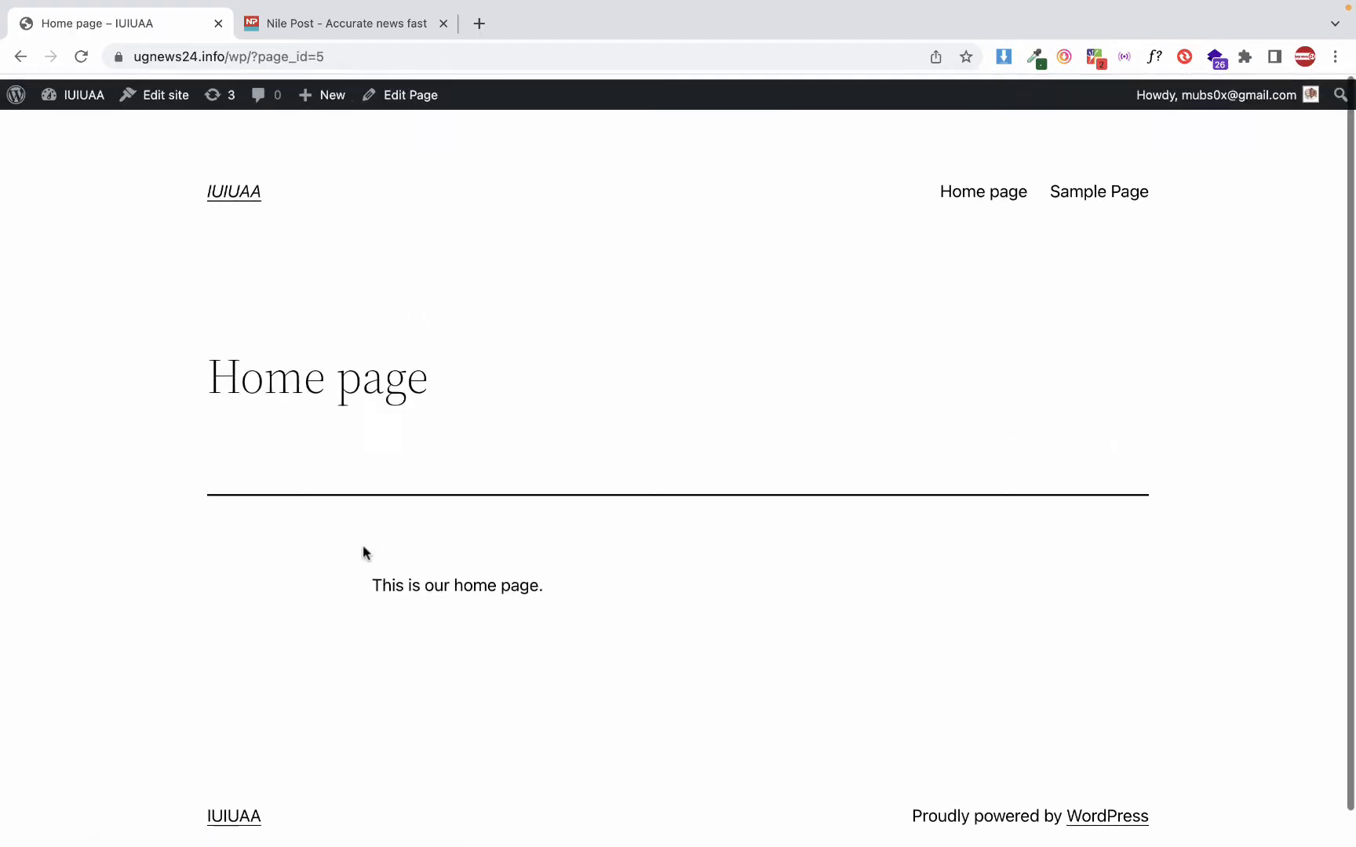
Return to the Pages list in the admin area and add a new page titled "About us"
{"action": "scroll", "coordinate": [276, 452], "scroll_direction": "left", "scroll_amount": 5}
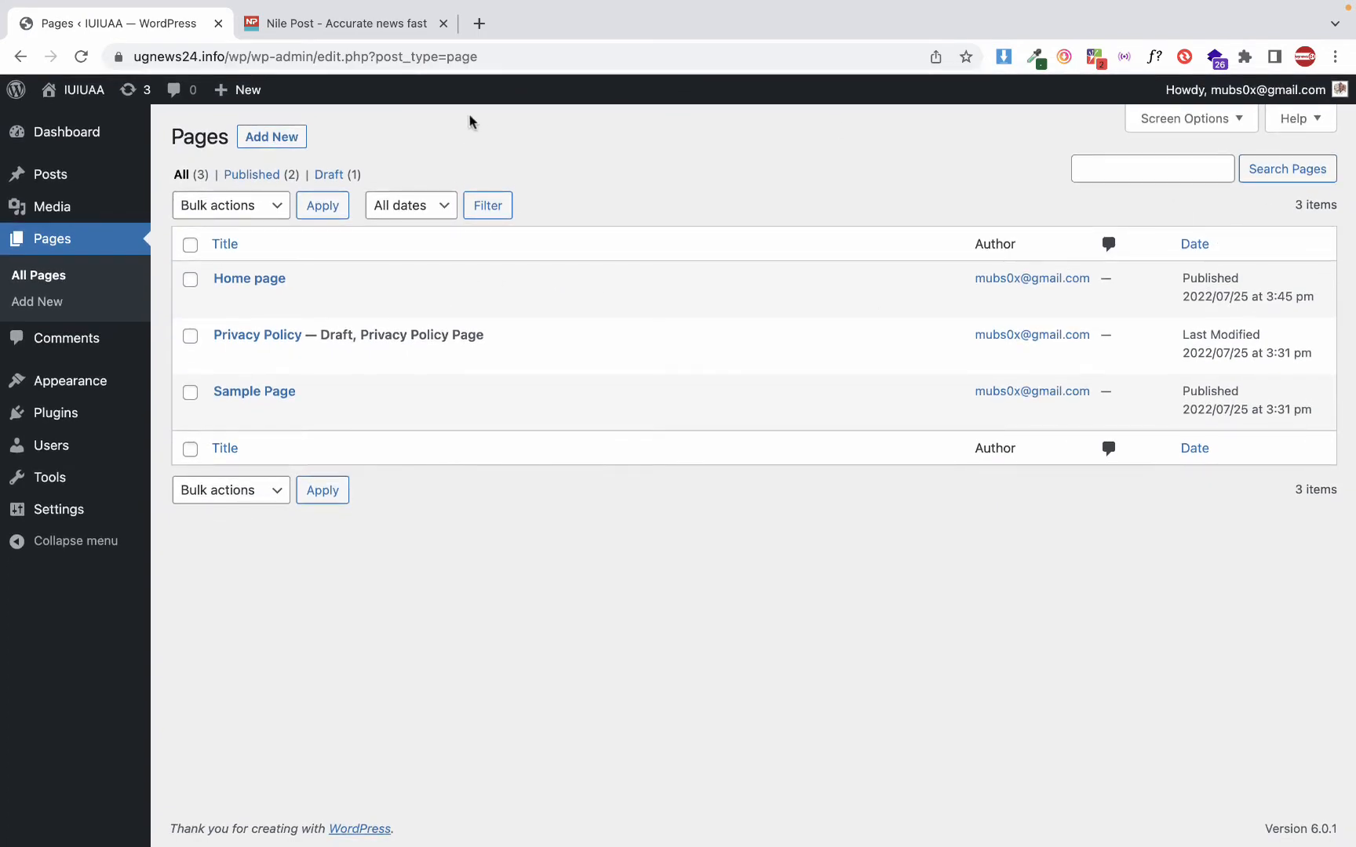
{"action": "left_click", "coordinate": [265, 144]}
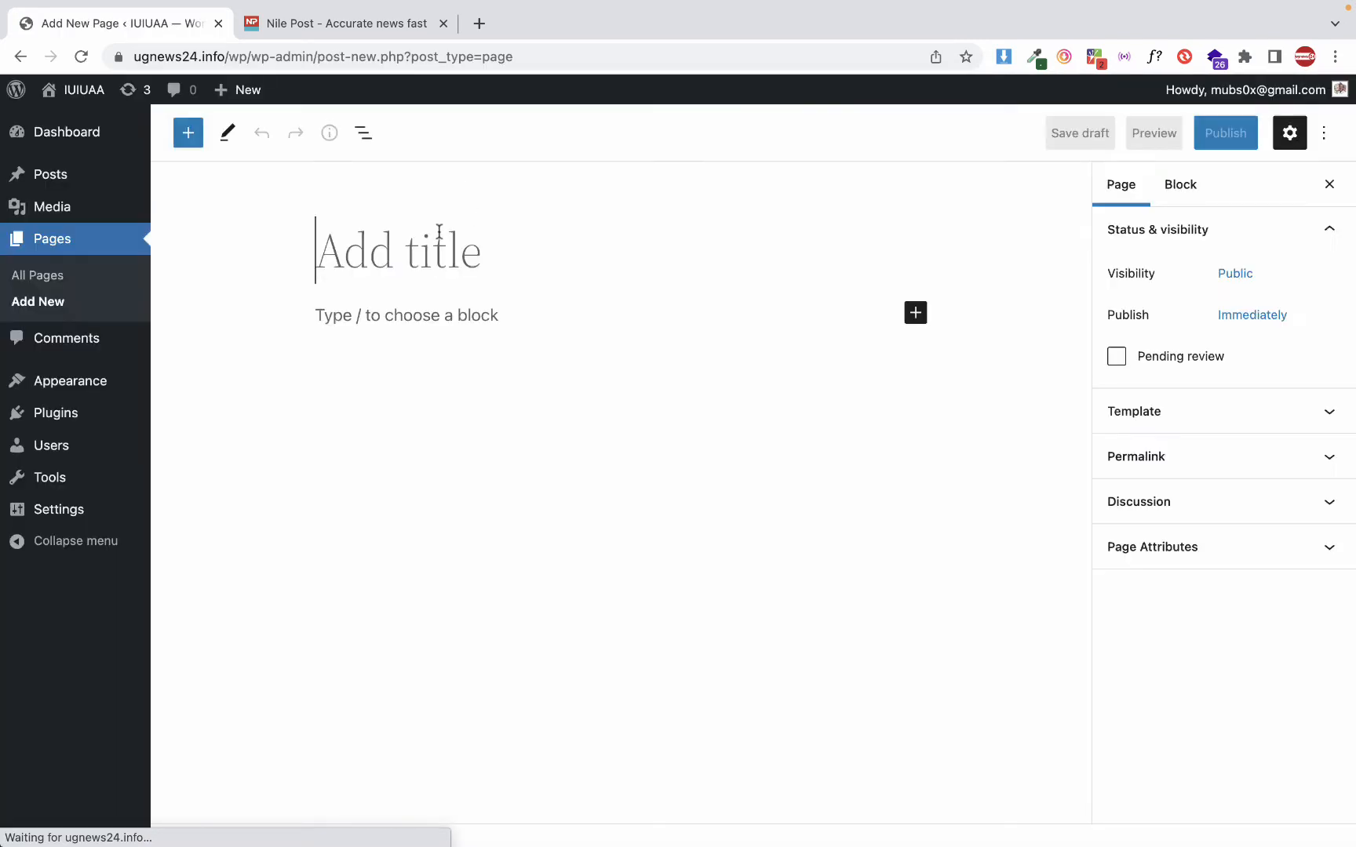
{"action": "type", "text": "About u"}
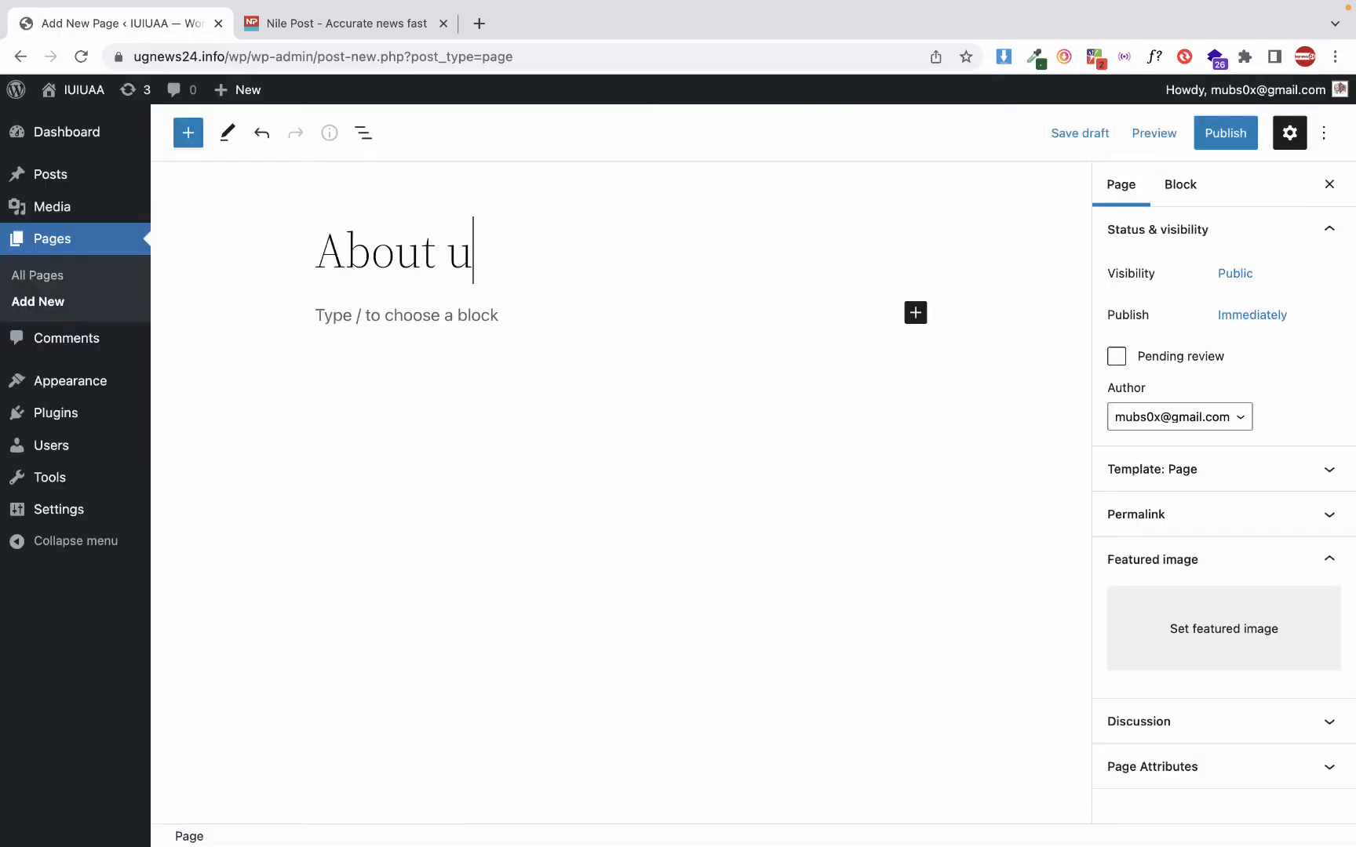
{"action": "type", "text": "s"}
{"action": "key", "text": "super+a"}
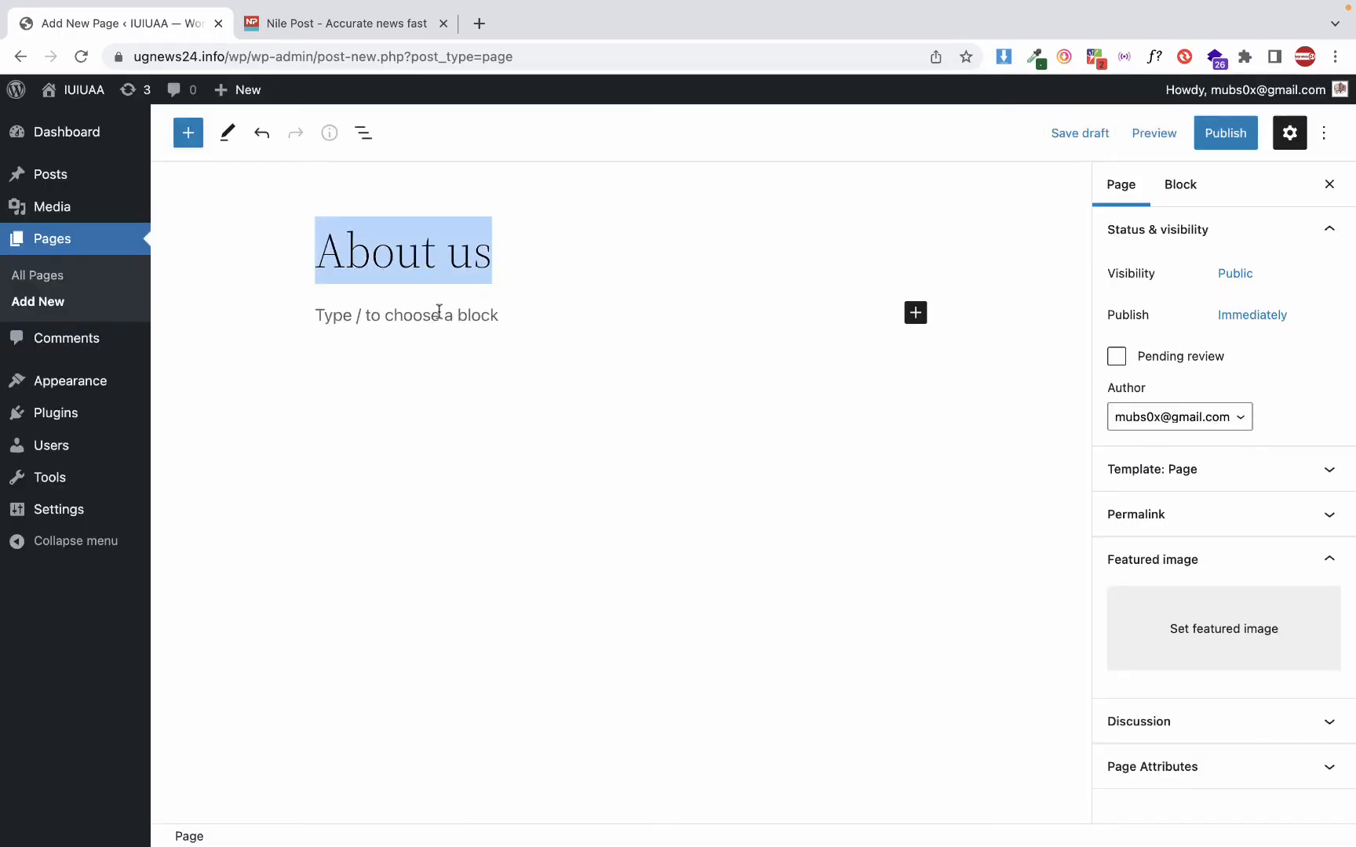
Write the paragraph "This is simple information about our company..." as the content of the About us page
{"action": "left_click", "coordinate": [438, 311]}
{"action": "type", "text": "This i"}
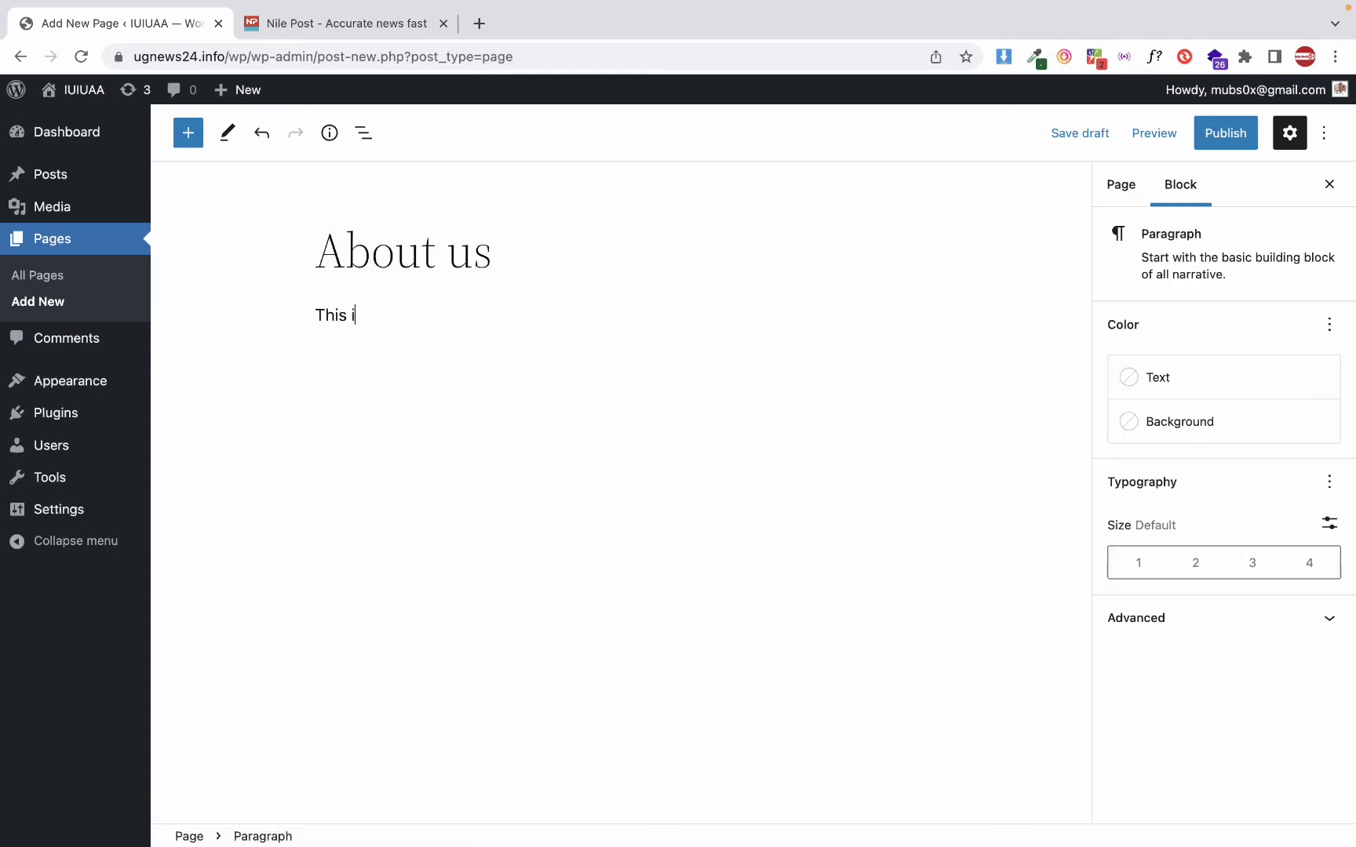
{"action": "type", "text": "s simple informati"}
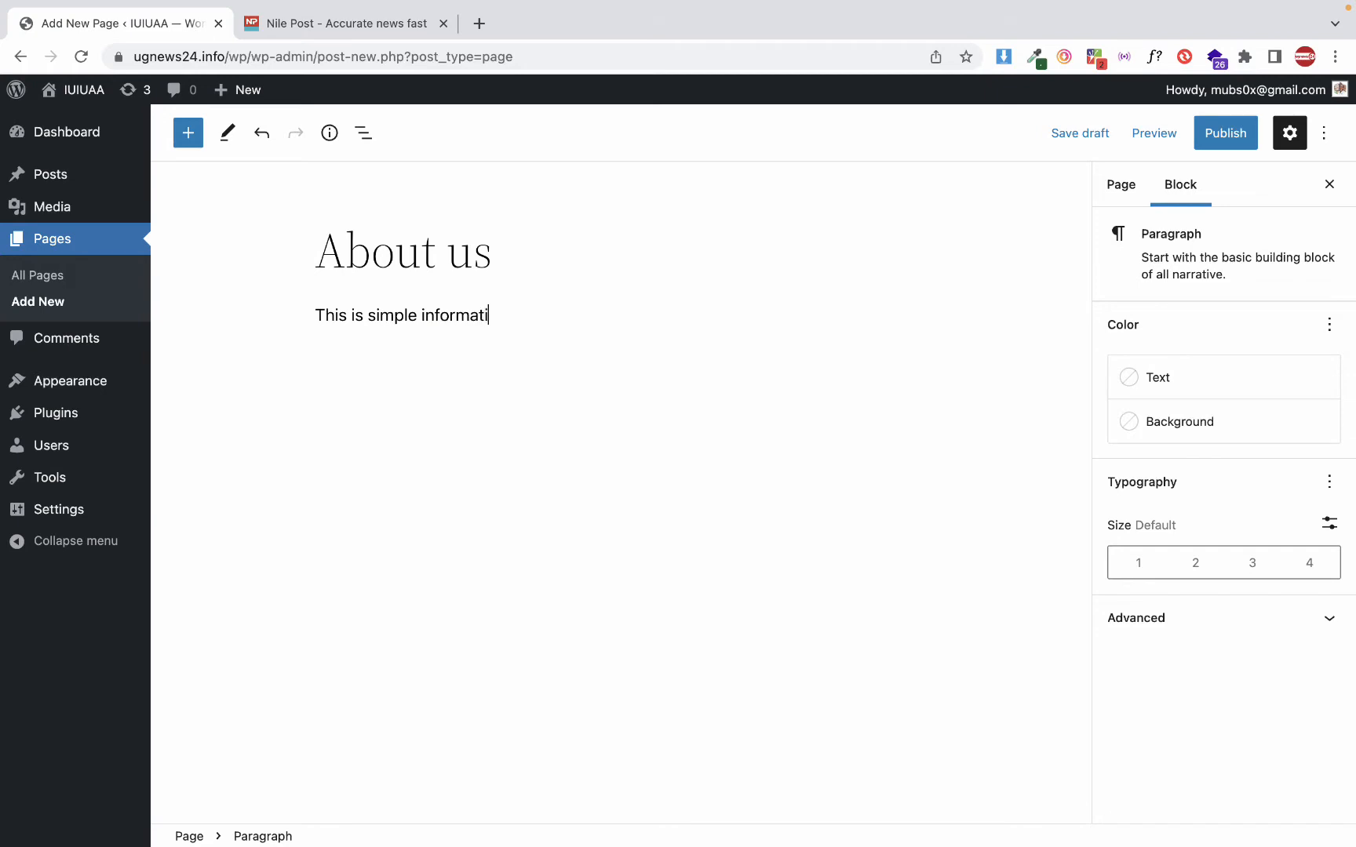
{"action": "type", "text": "on about our cpomp"}
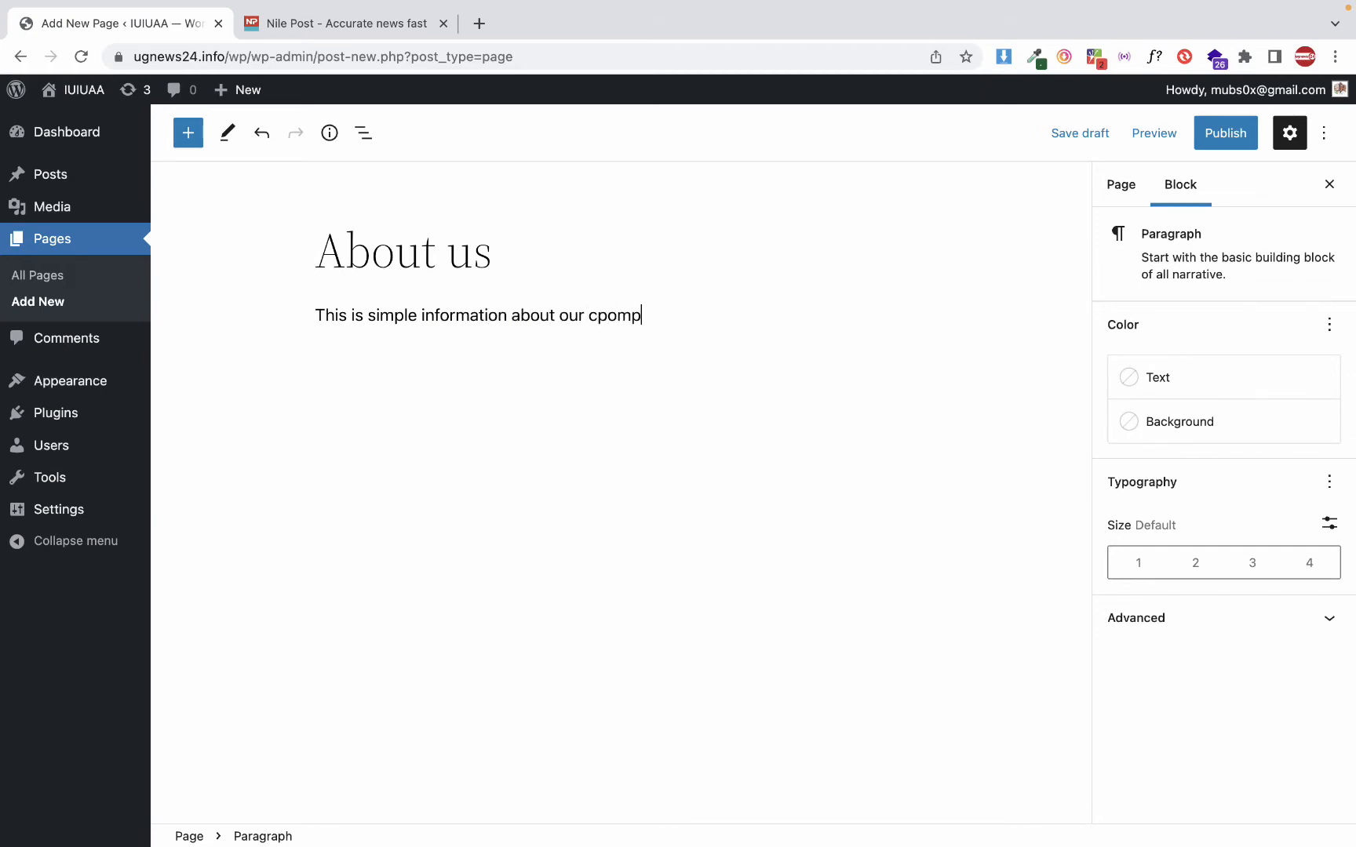
{"action": "key", "text": "alt+shift+Left"}
{"action": "type", "text": "comoaby...,"}
{"action": "key", "text": "Left"}
{"action": "key", "text": "Left"}
{"action": "key", "text": "Left"}
{"action": "key", "text": "BackSpace"}
{"action": "type", "text": "n"}
{"action": "key", "text": "End"}
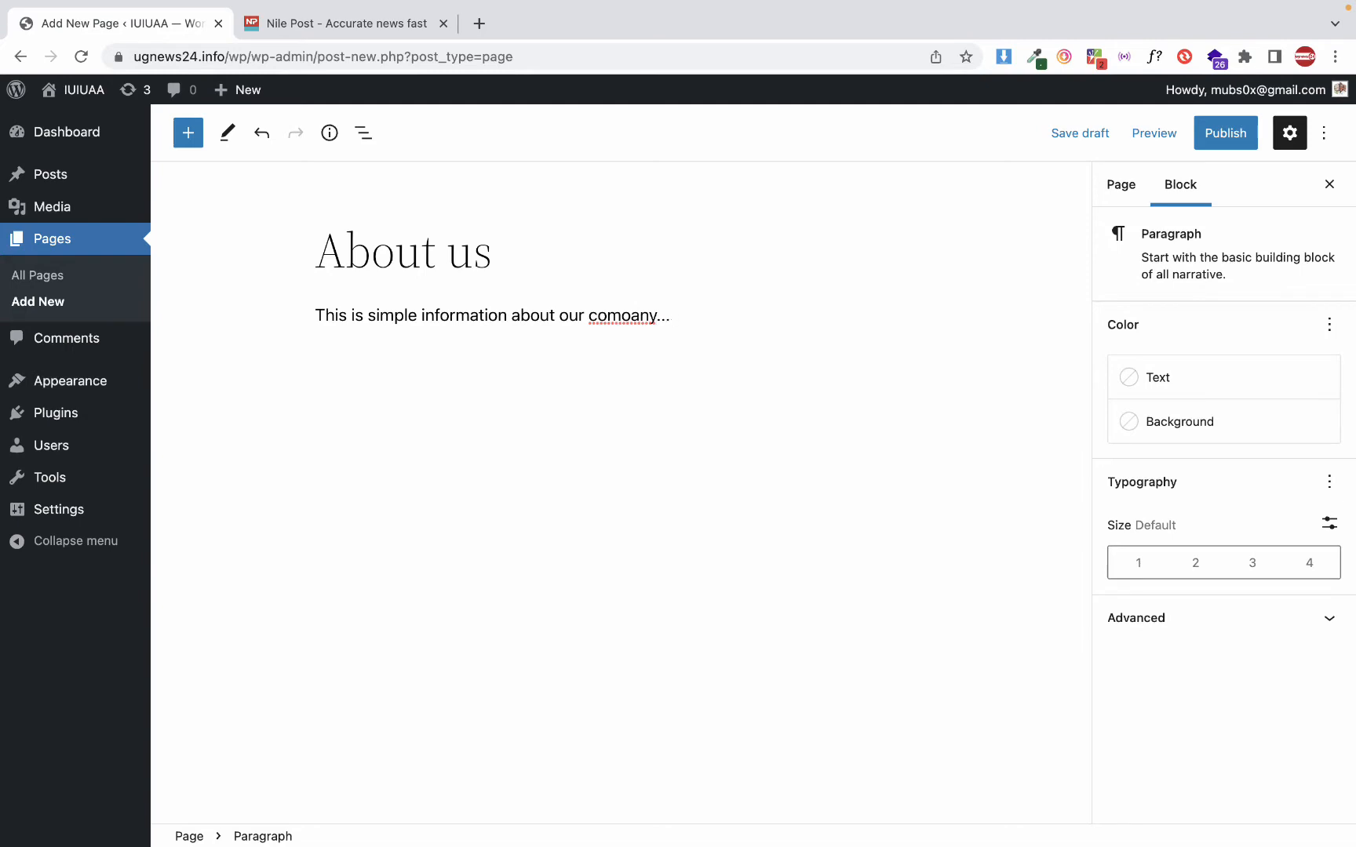
{"action": "left_click", "coordinate": [631, 316]}
{"action": "key", "text": "BackSpace"}
{"action": "type", "text": "p"}
Publish the About us page immediately with public visibility and return to the list of all pages
{"action": "left_click", "coordinate": [1212, 137]}
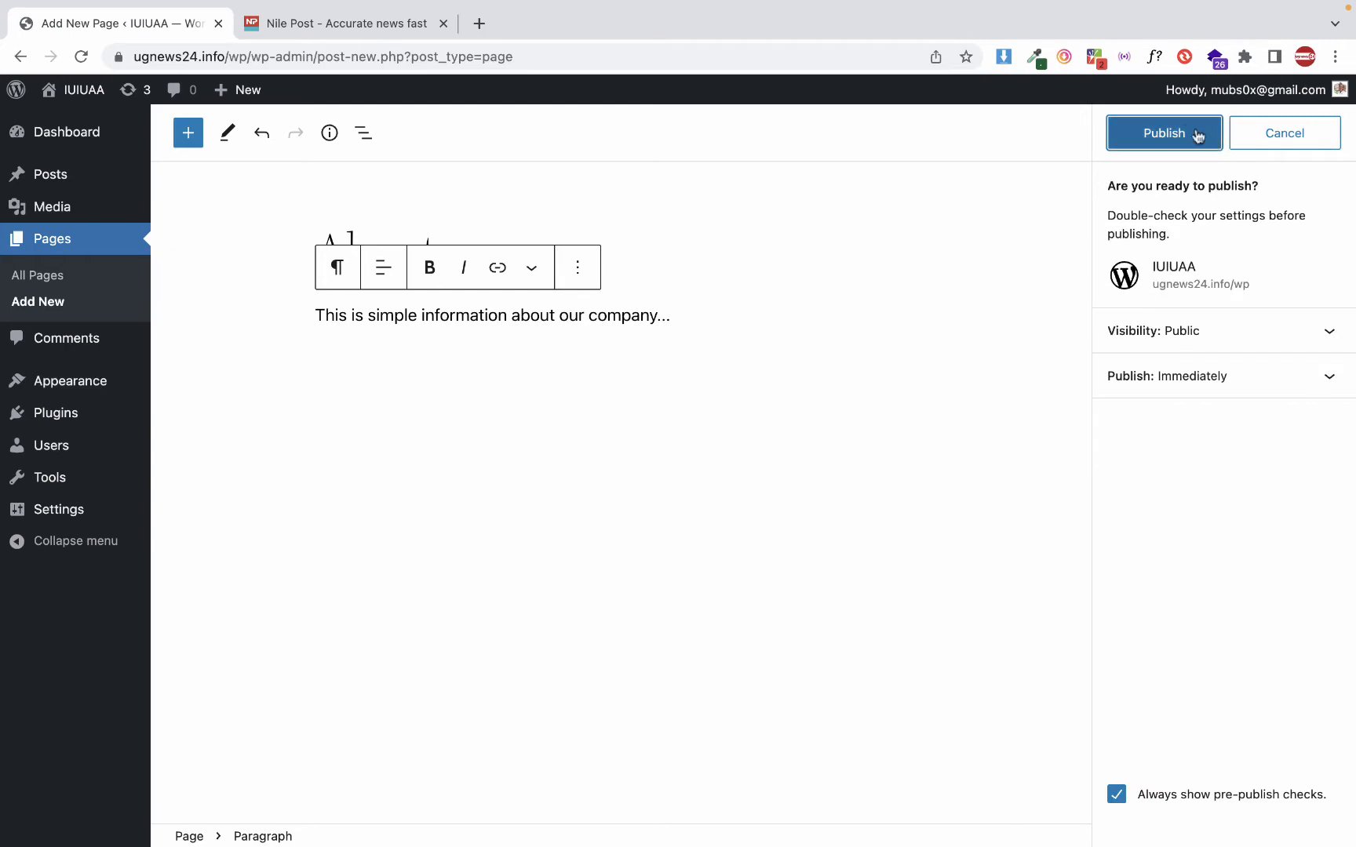
{"action": "left_click", "coordinate": [1193, 135]}
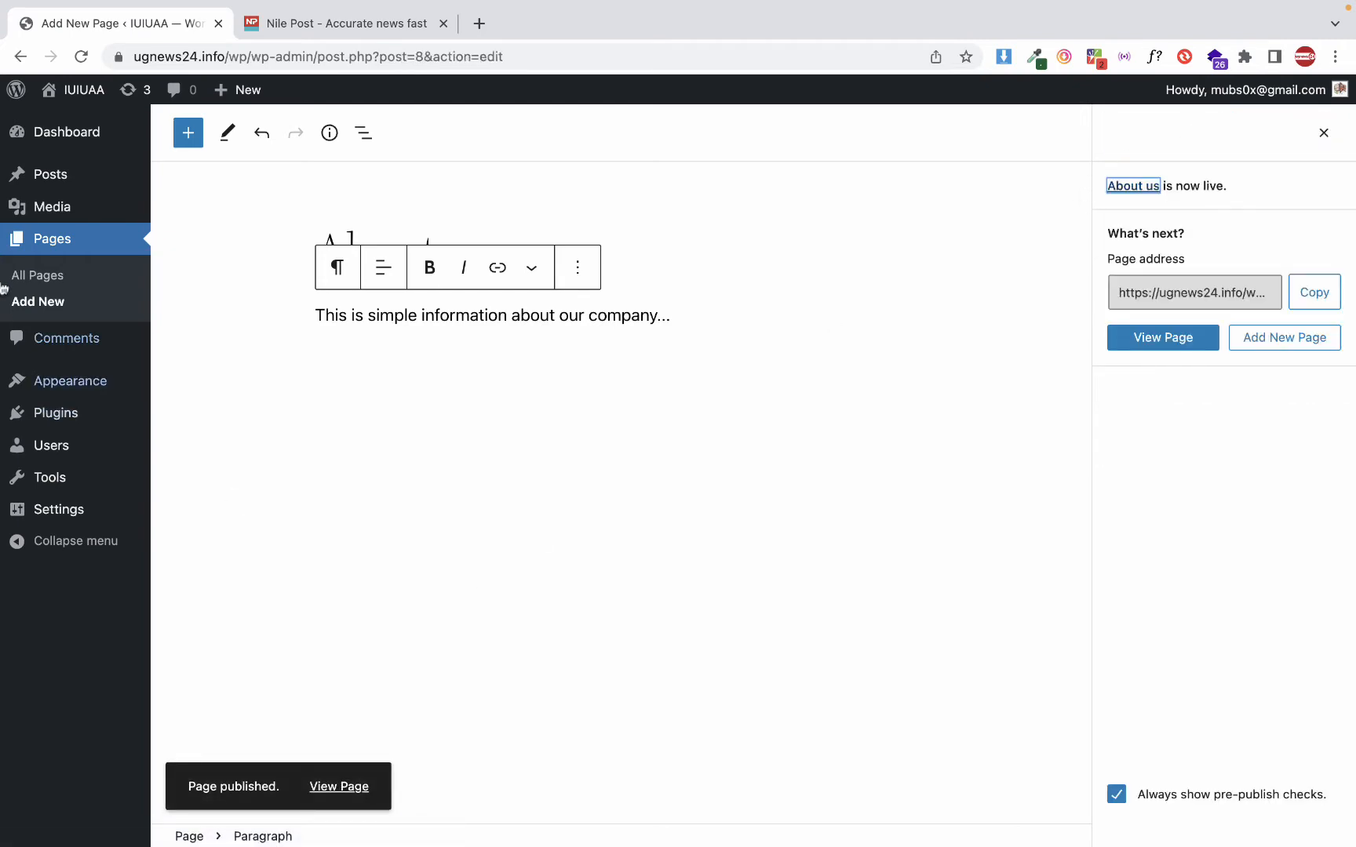
{"action": "left_click", "coordinate": [75, 245]}
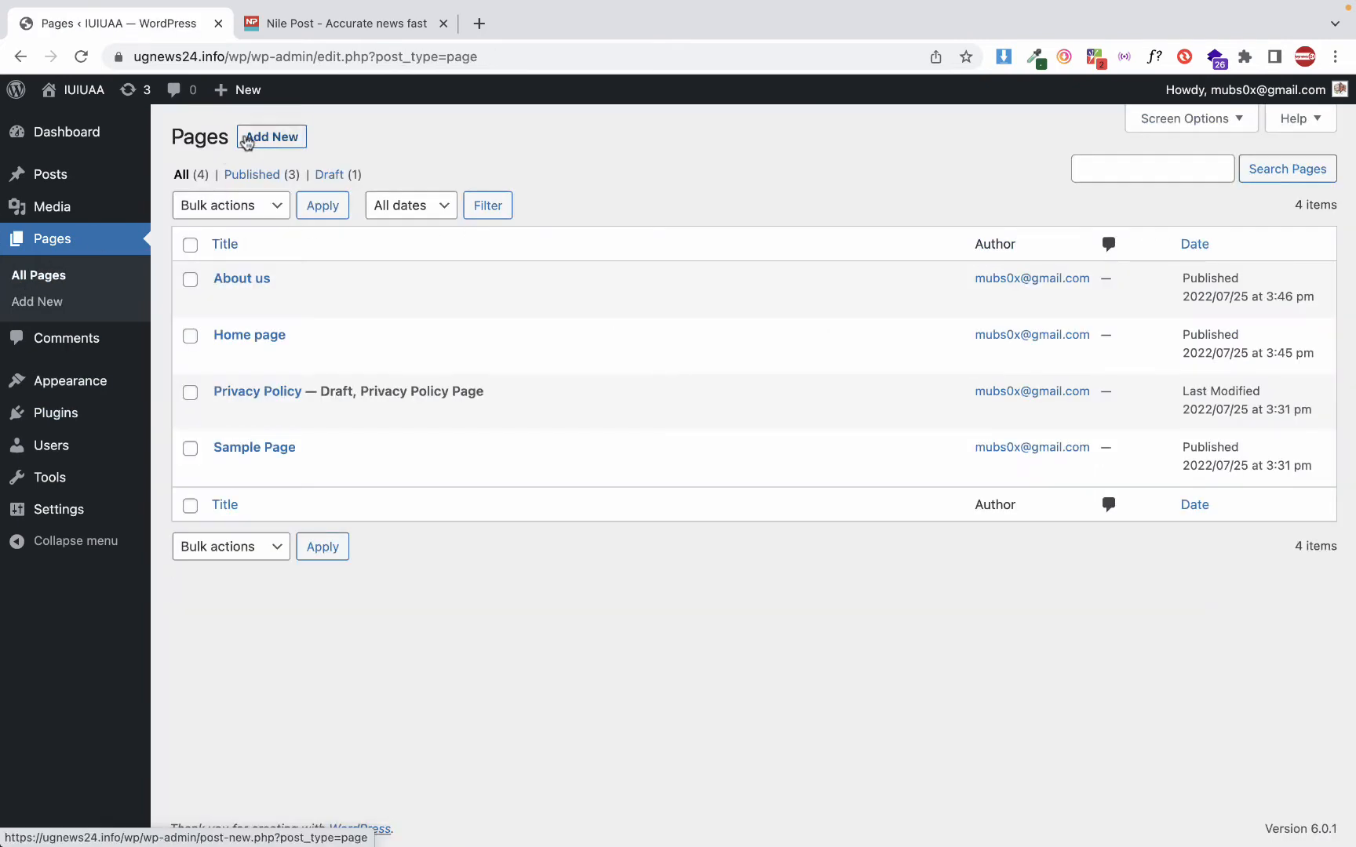
Add another new page titled "Contact us" and start a paragraph below the title
{"action": "left_click", "coordinate": [251, 139]}
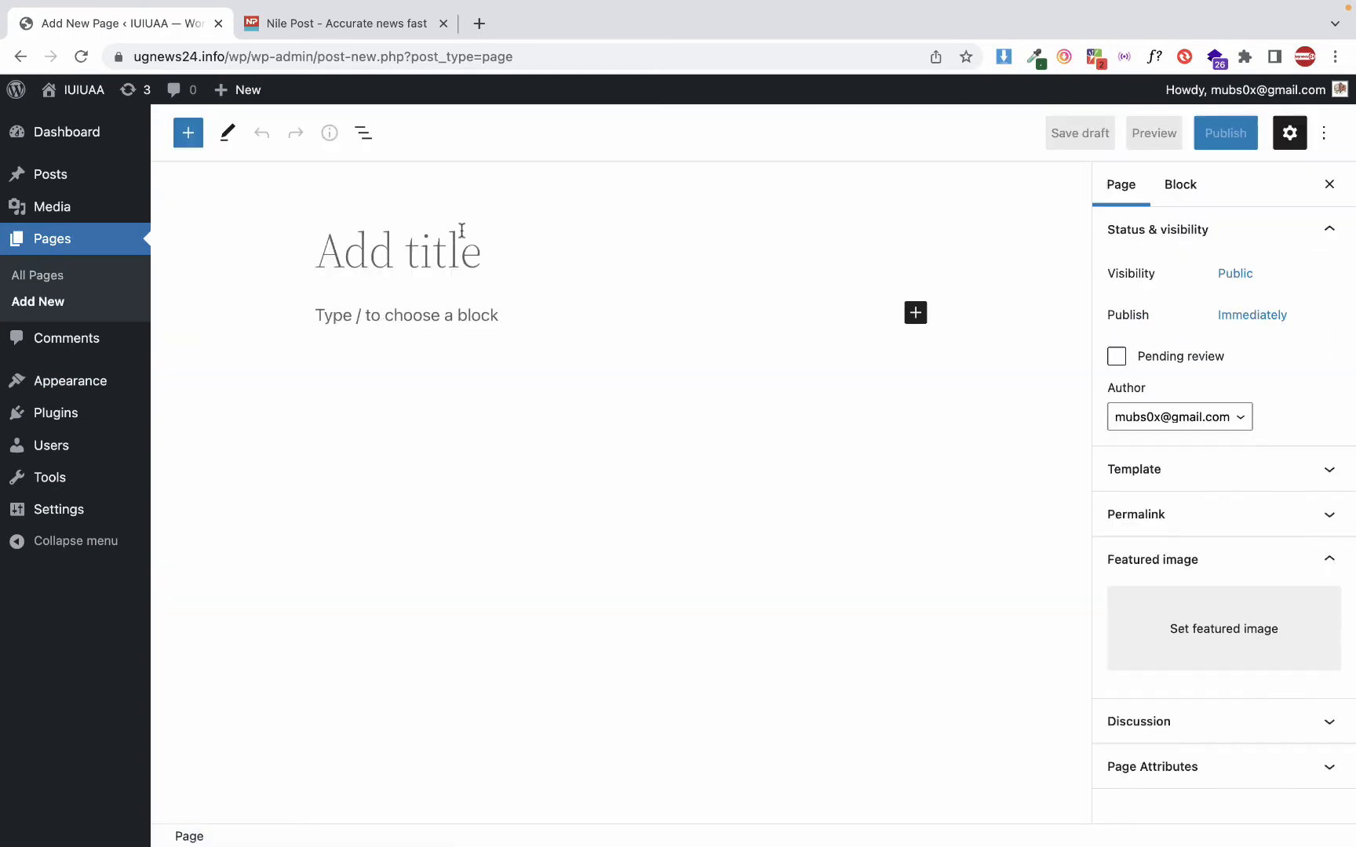
{"action": "left_click", "coordinate": [463, 239]}
{"action": "type", "text": "Co"}
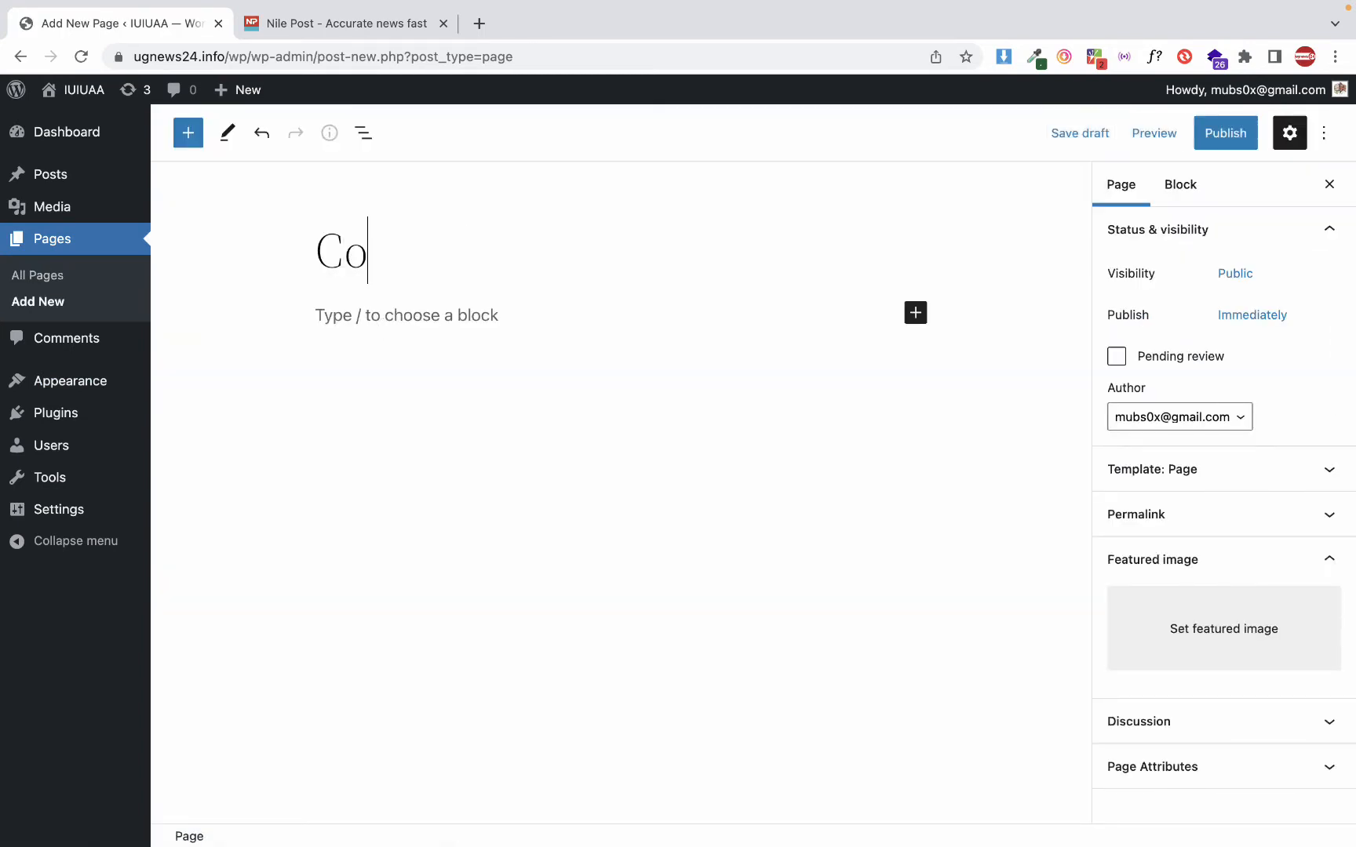
{"action": "type", "text": "ntact us"}
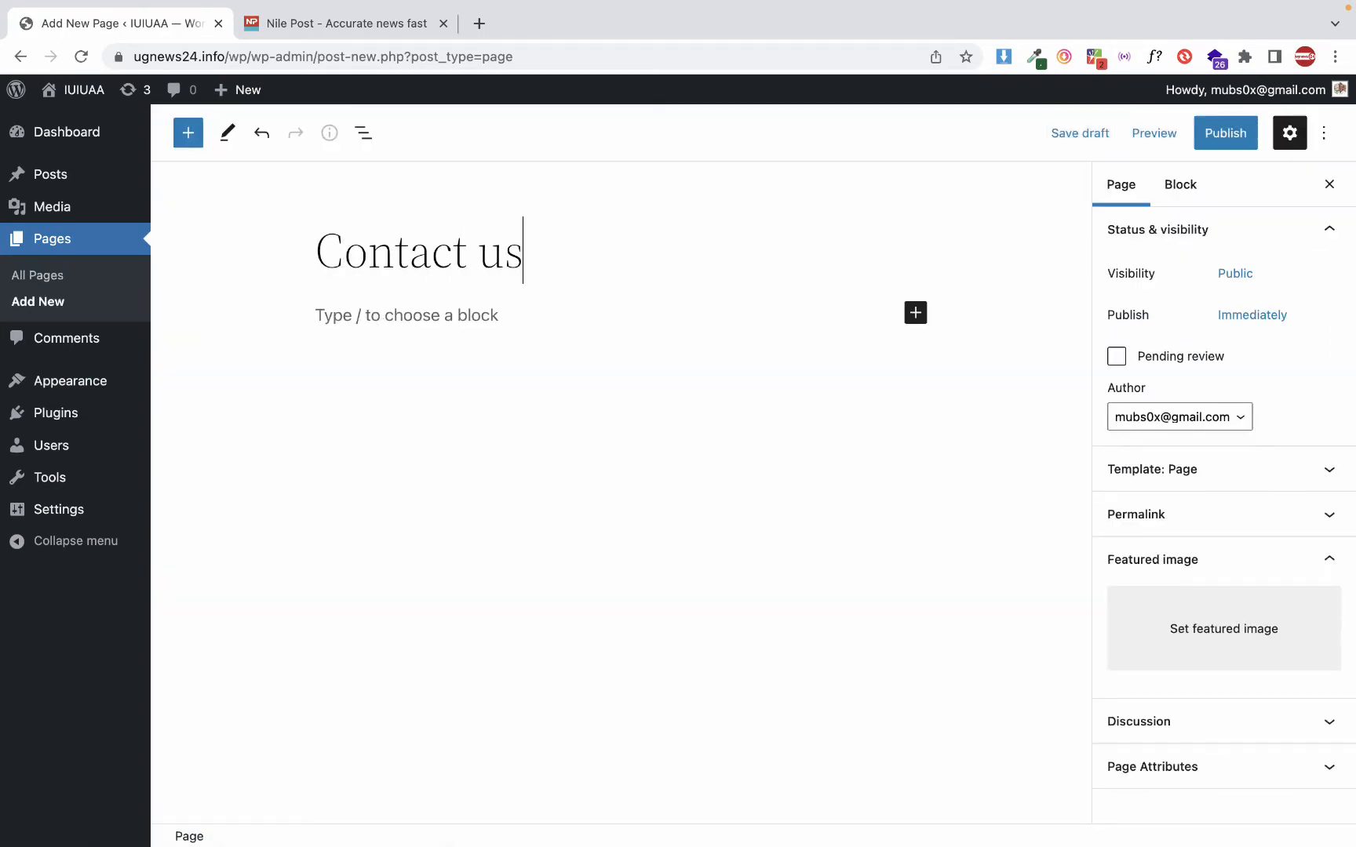
{"action": "key", "text": "Return"}
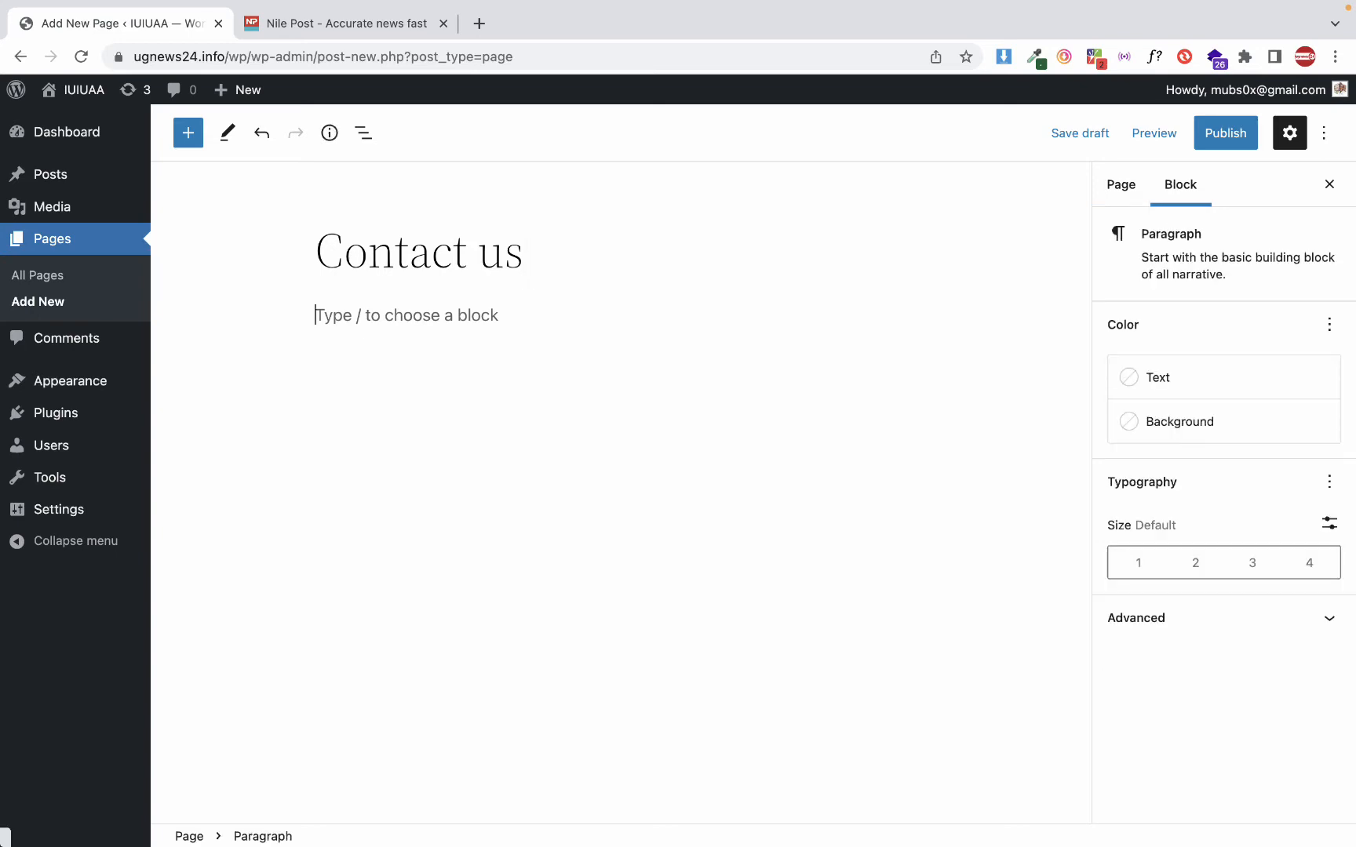
Write the paragraph "This is a simple contcat us page!" as the content of the Contact us page
{"action": "type", "text": "This is a smnmp"}
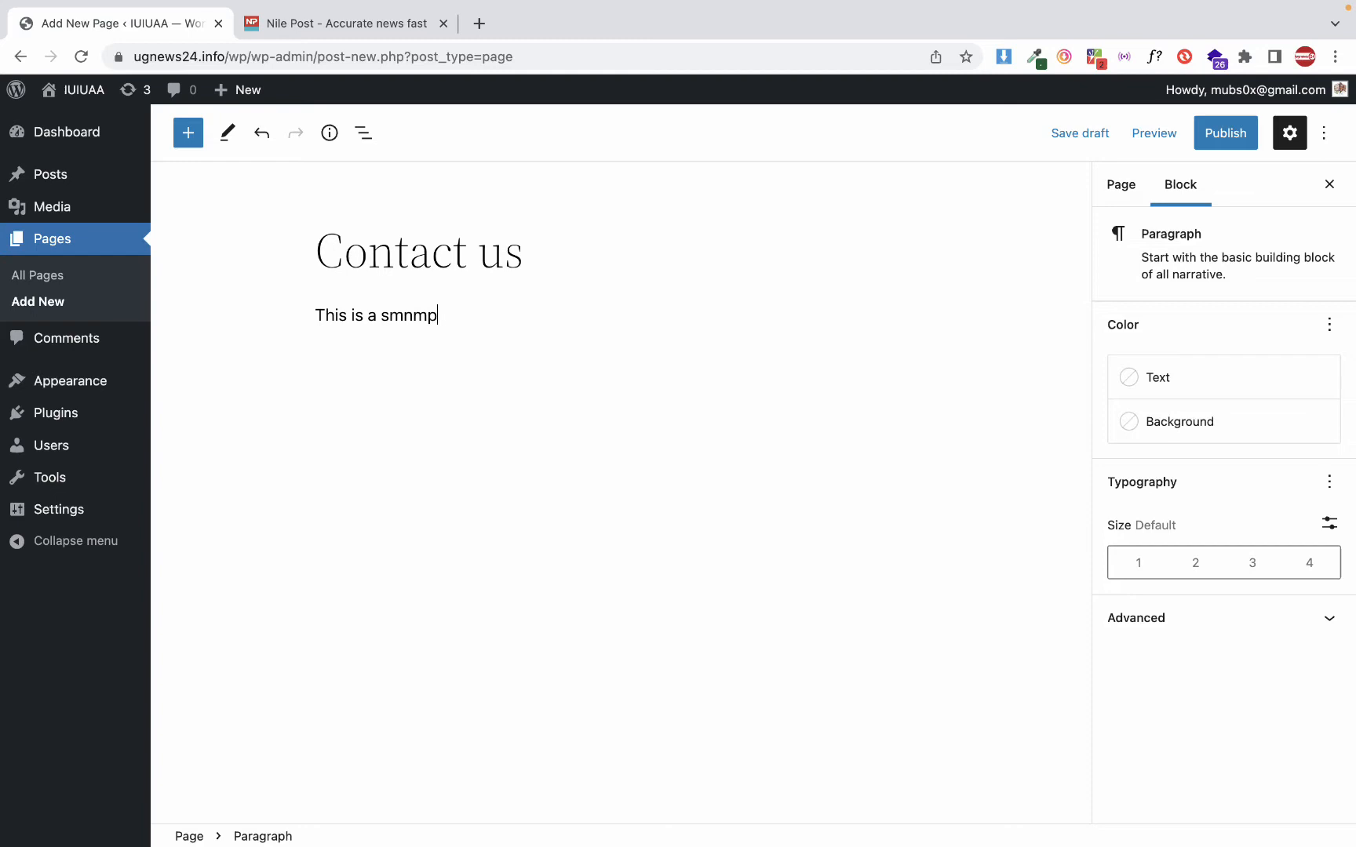
{"action": "key", "text": "alt+shift+Left"}
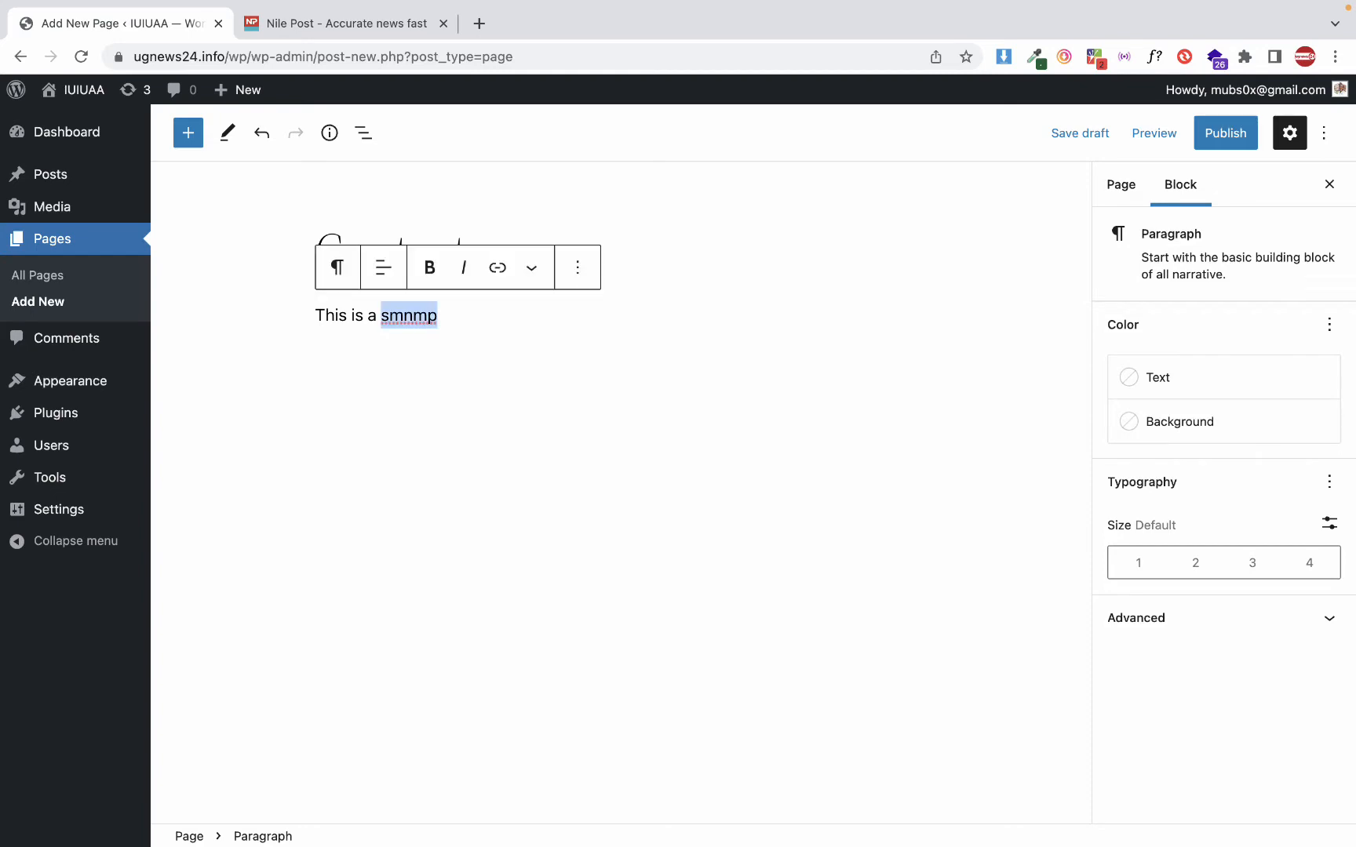
{"action": "type", "text": "simple contcatc us pag"}
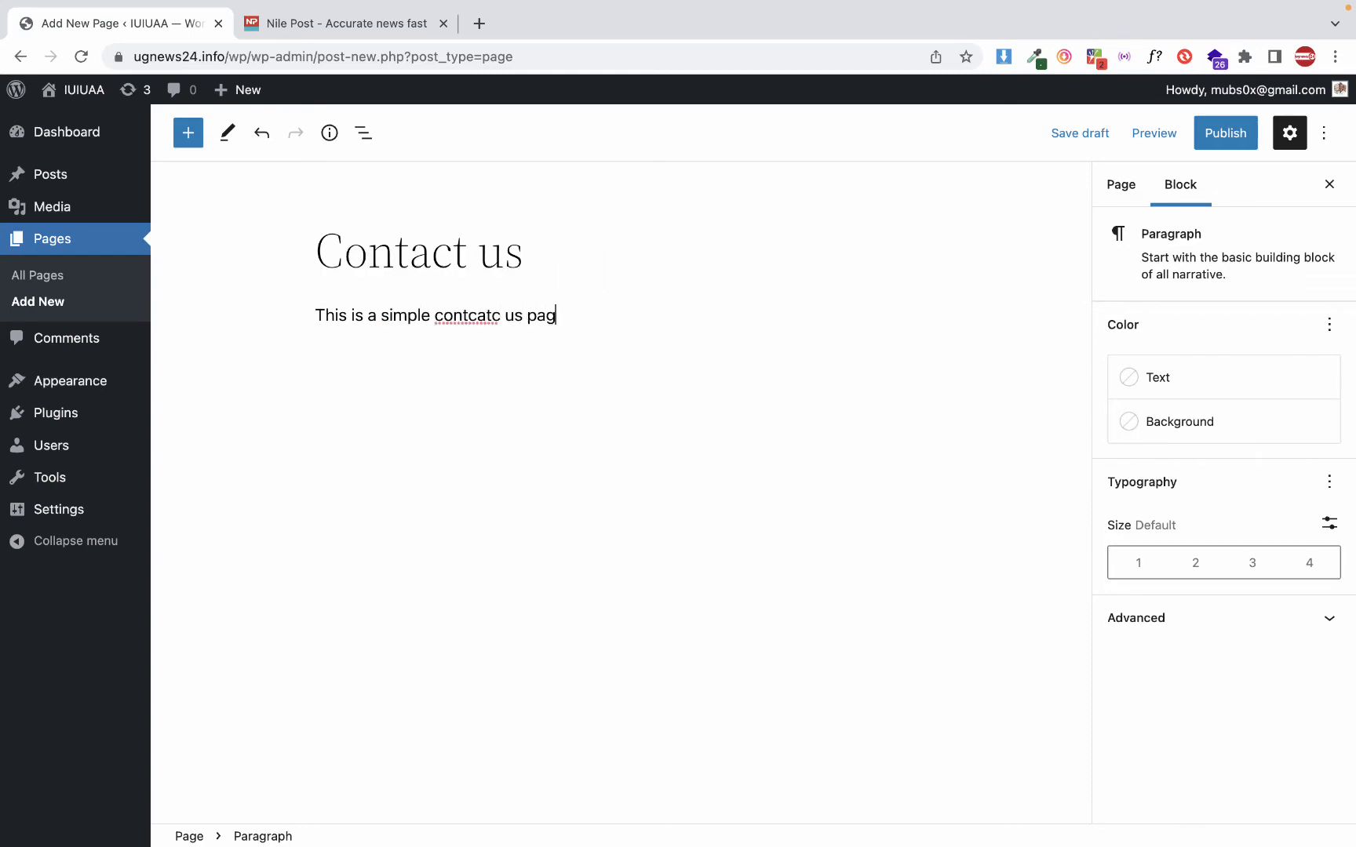
{"action": "type", "text": "e!"}
{"action": "left_click", "coordinate": [486, 315]}
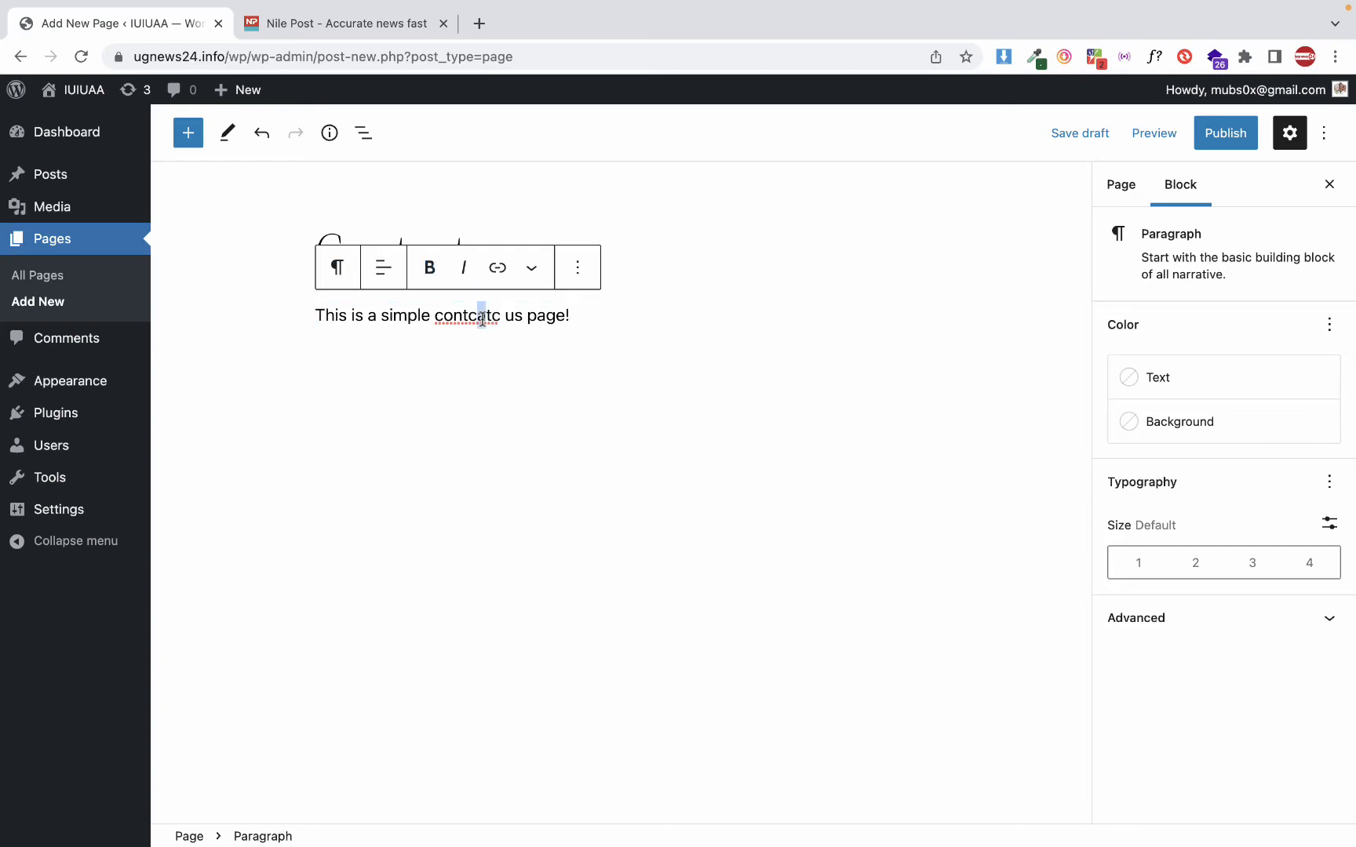
{"action": "key", "text": "BackSpace"}
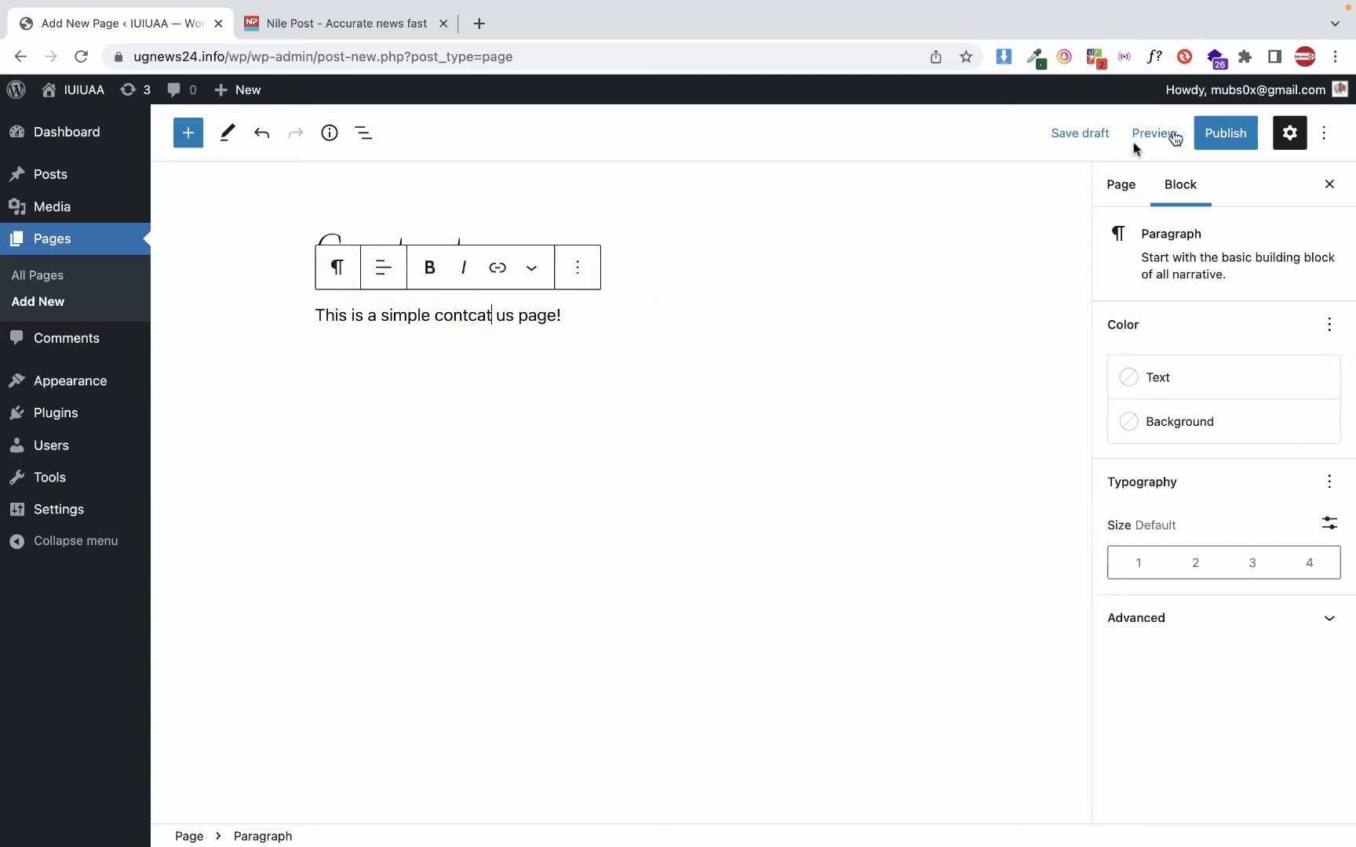
Publish the Contact us page and go back to the list of all pages
{"action": "left_click", "coordinate": [1224, 133]}
{"action": "left_click", "coordinate": [1183, 135]}
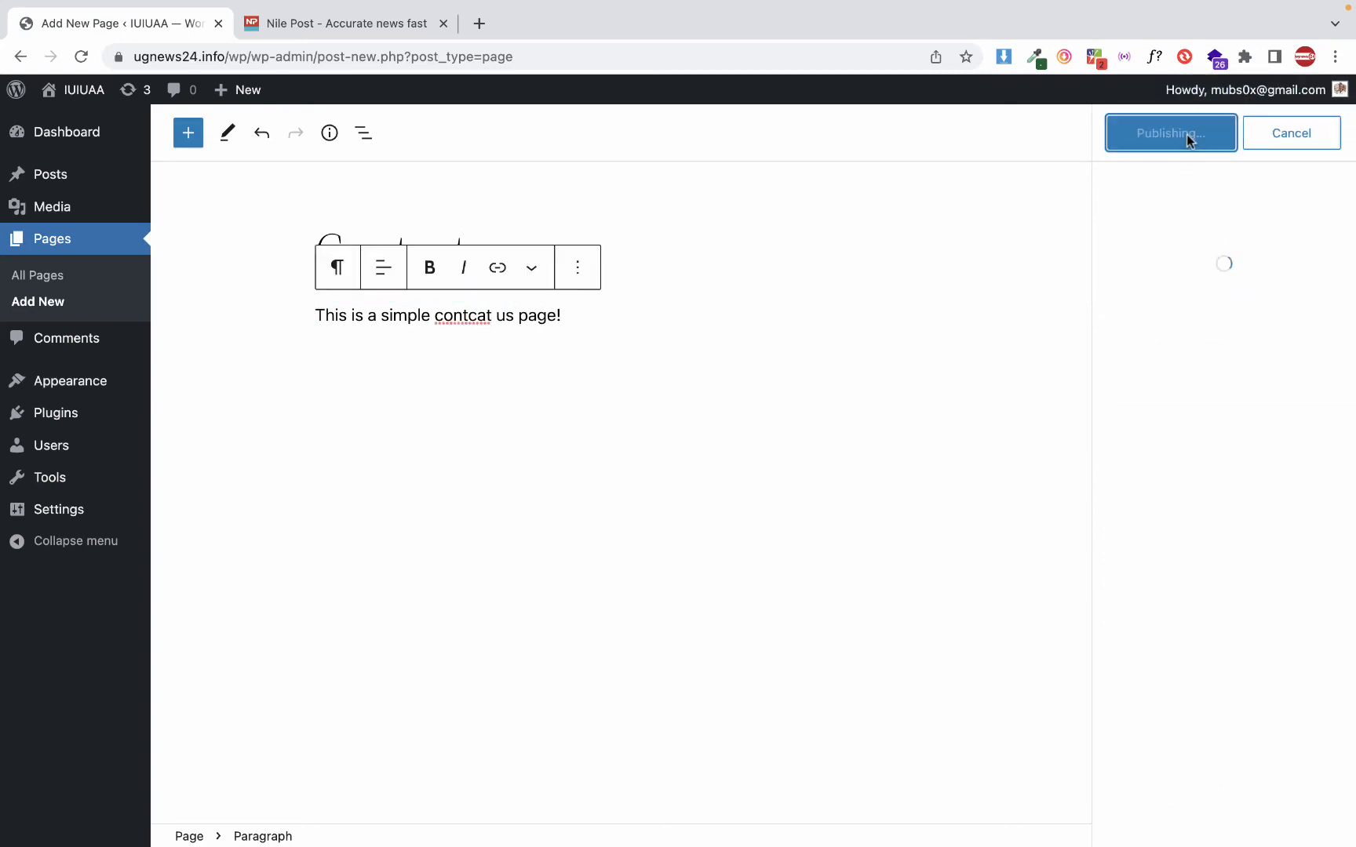
{"action": "left_click", "coordinate": [82, 243]}
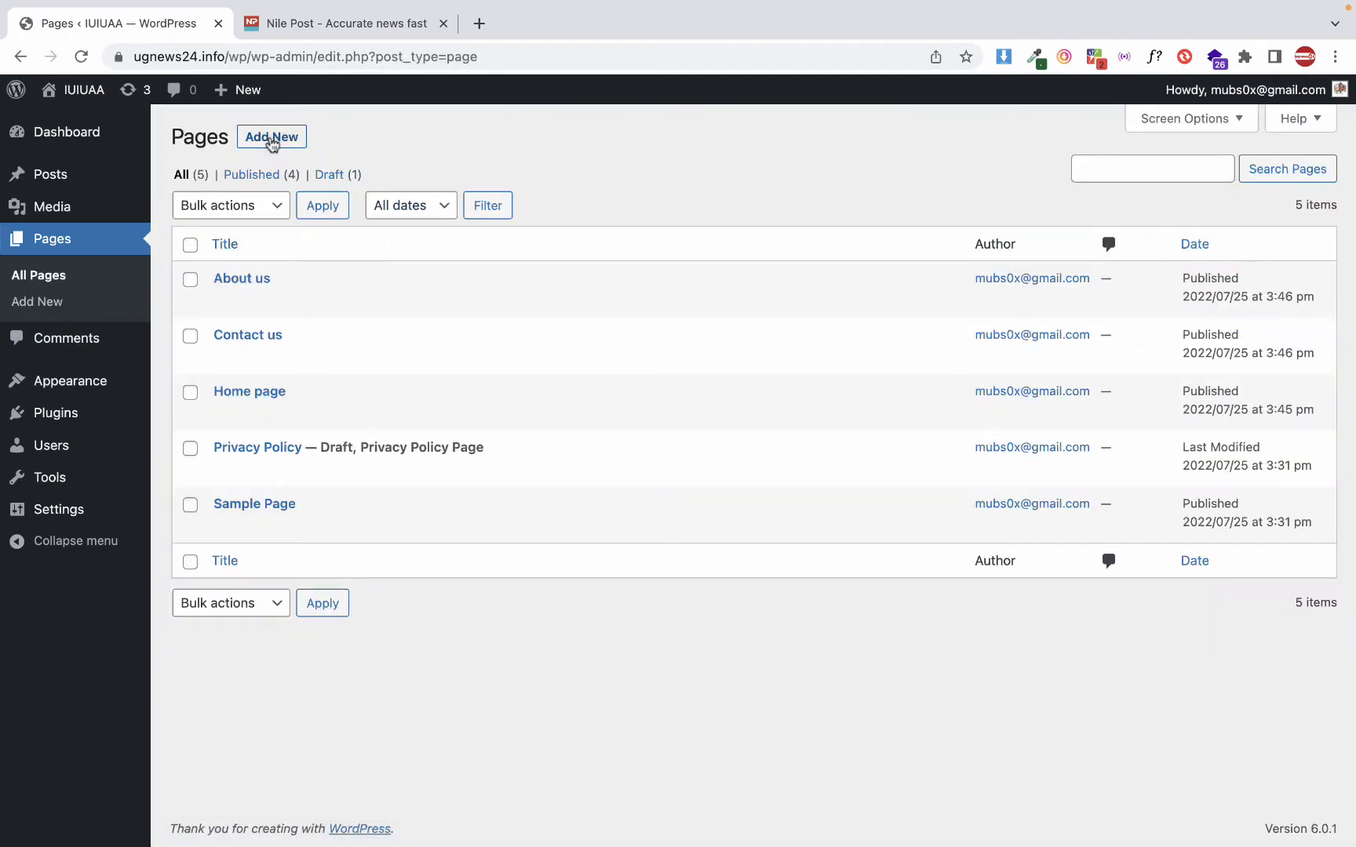
Add another new page to the site and title it "Frequently Asked Questions"
{"action": "left_click", "coordinate": [270, 137]}
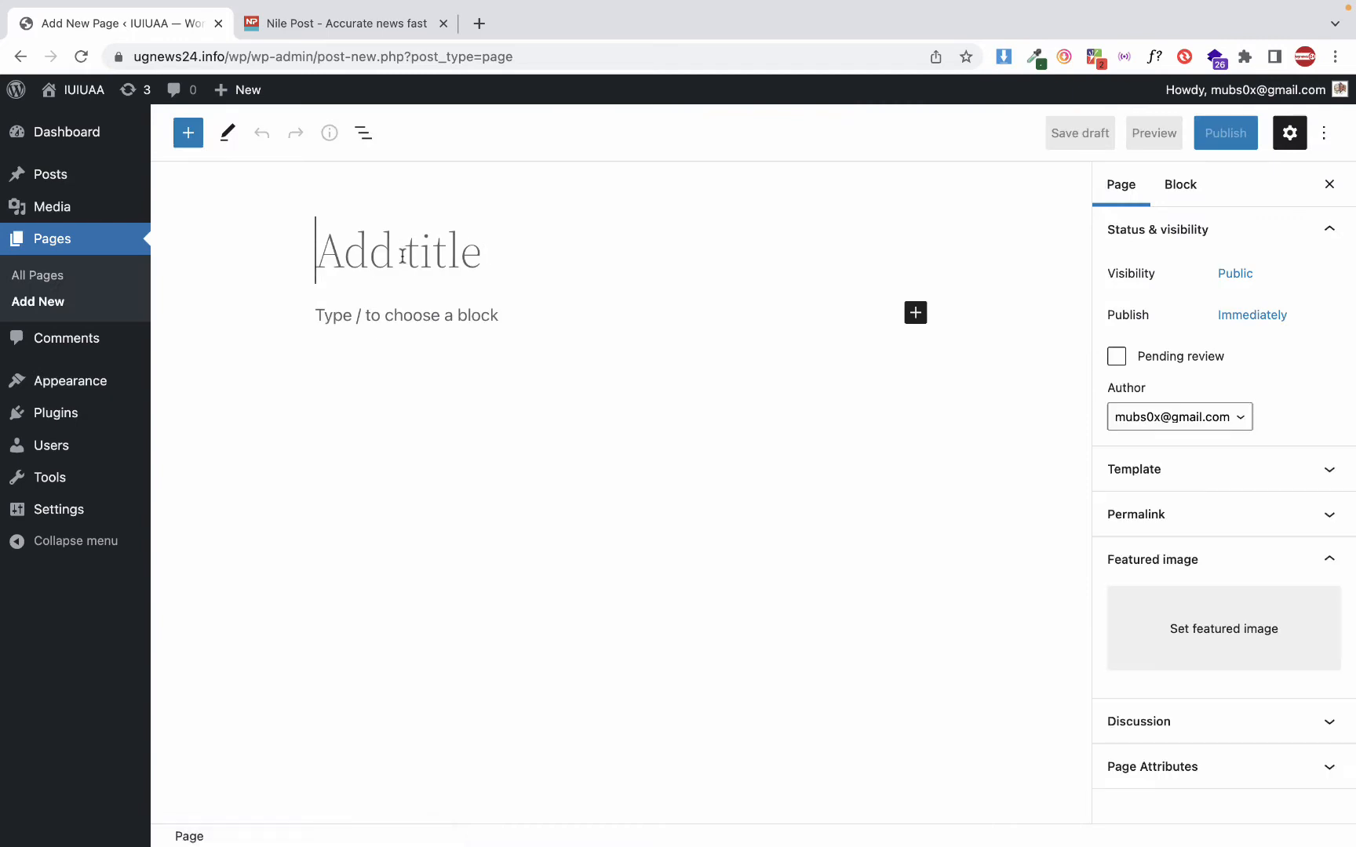
{"action": "type", "text": "Faq"}
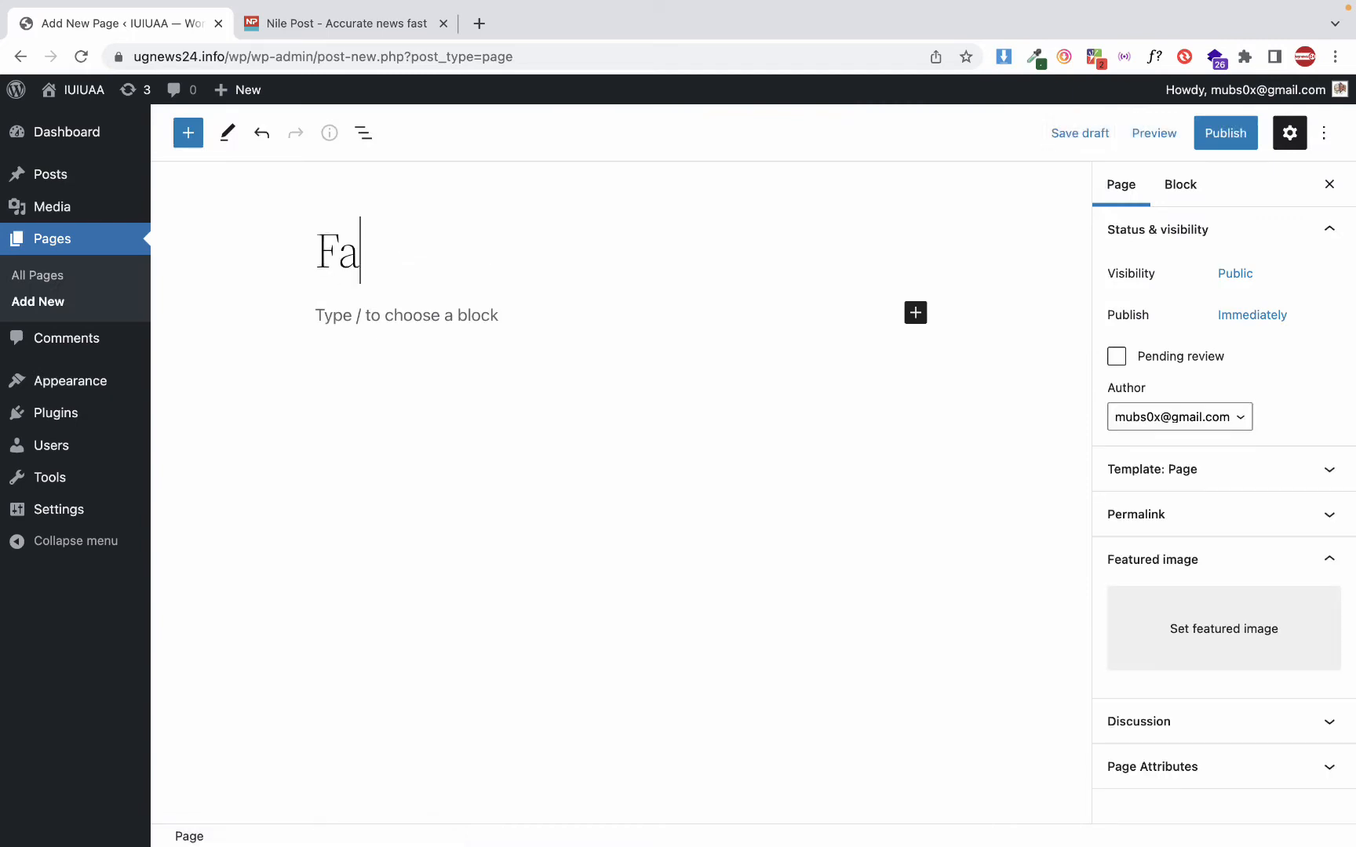
{"action": "key", "text": "BackSpace"}
{"action": "key", "text": "BackSpace"}
{"action": "type", "text": "requentl"}
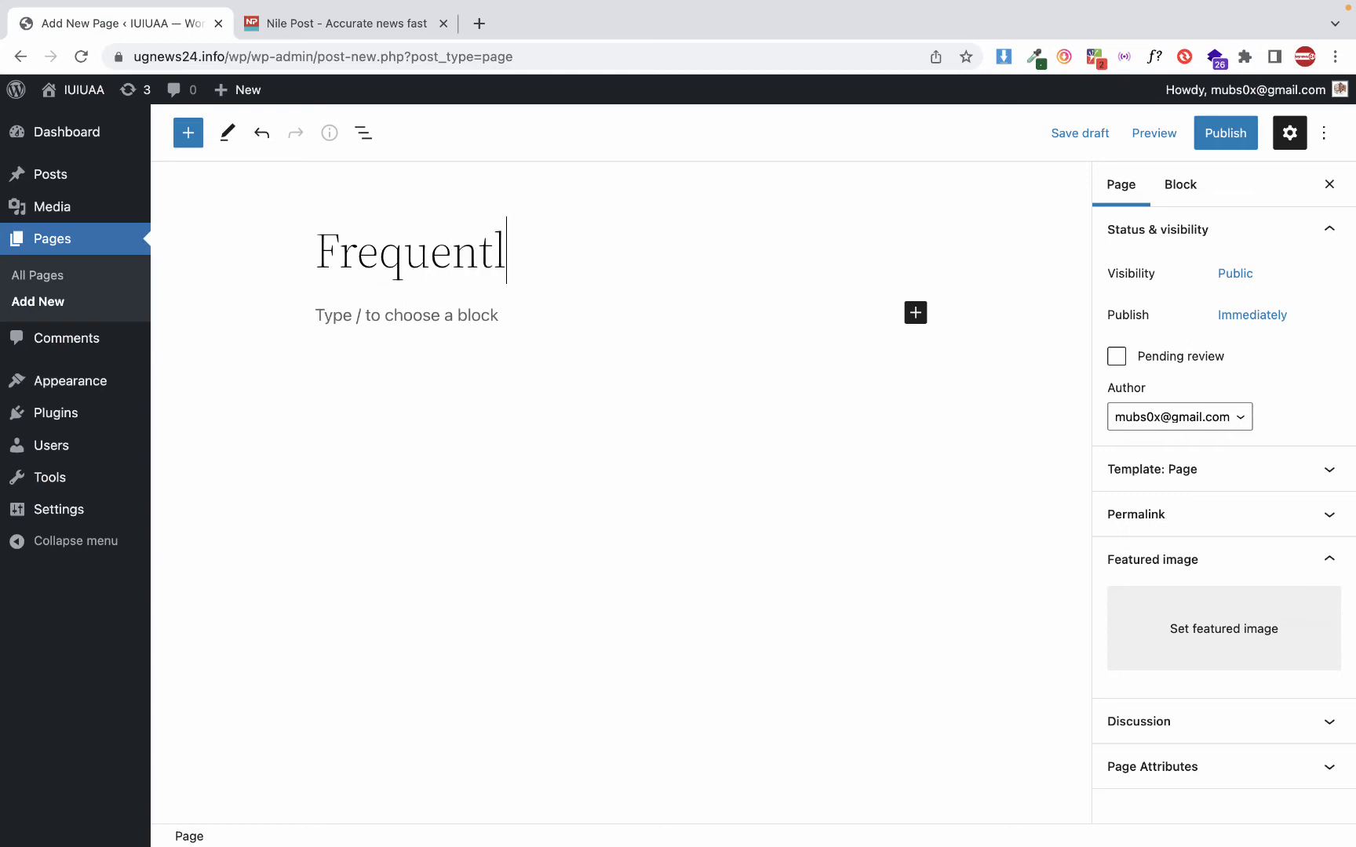
{"action": "type", "text": "y Askled"}
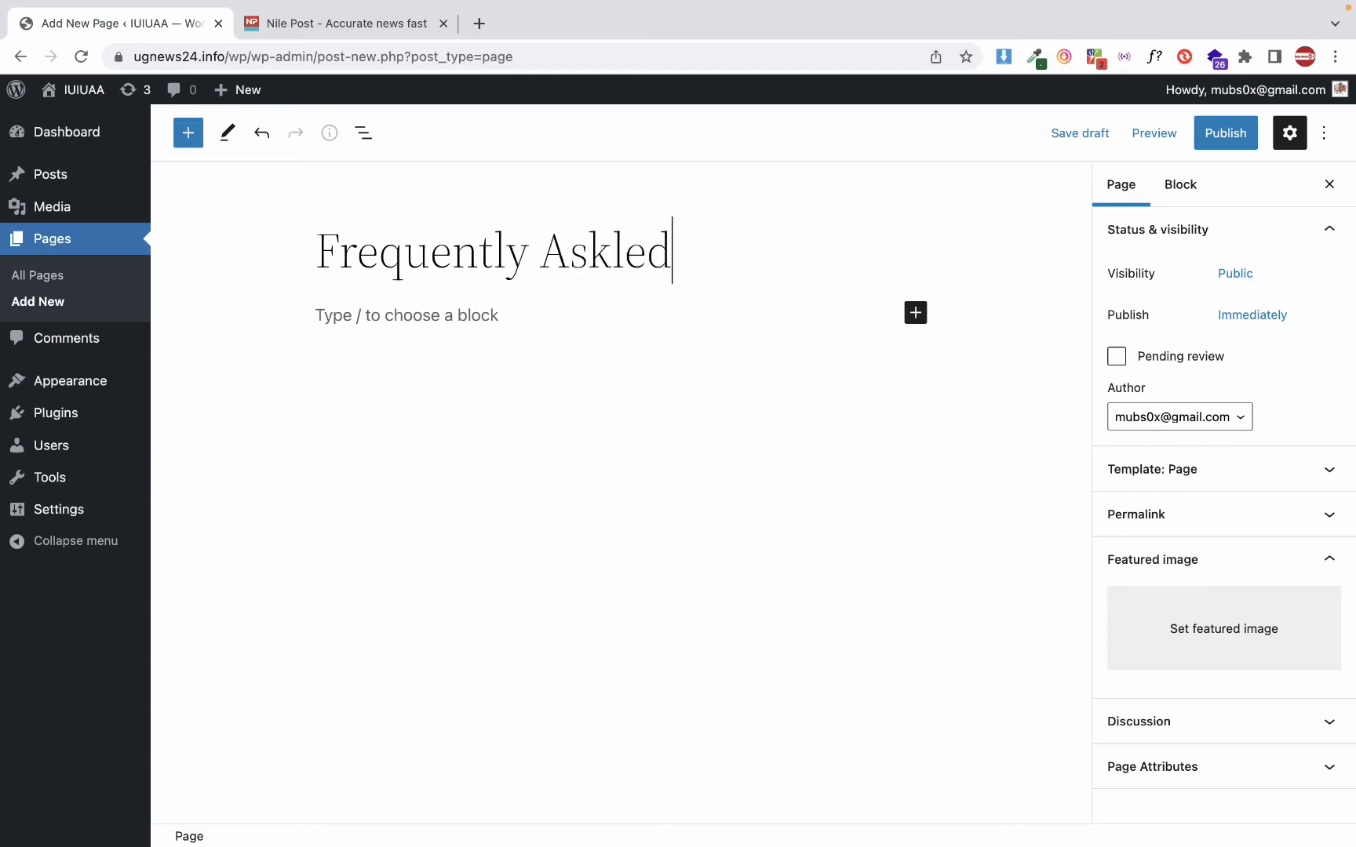
{"action": "key", "text": "BackSpace"}
{"action": "key", "text": "BackSpace"}
{"action": "key", "text": "BackSpace"}
{"action": "key", "text": "BackSpace"}
{"action": "type", "text": "ed Quest"}
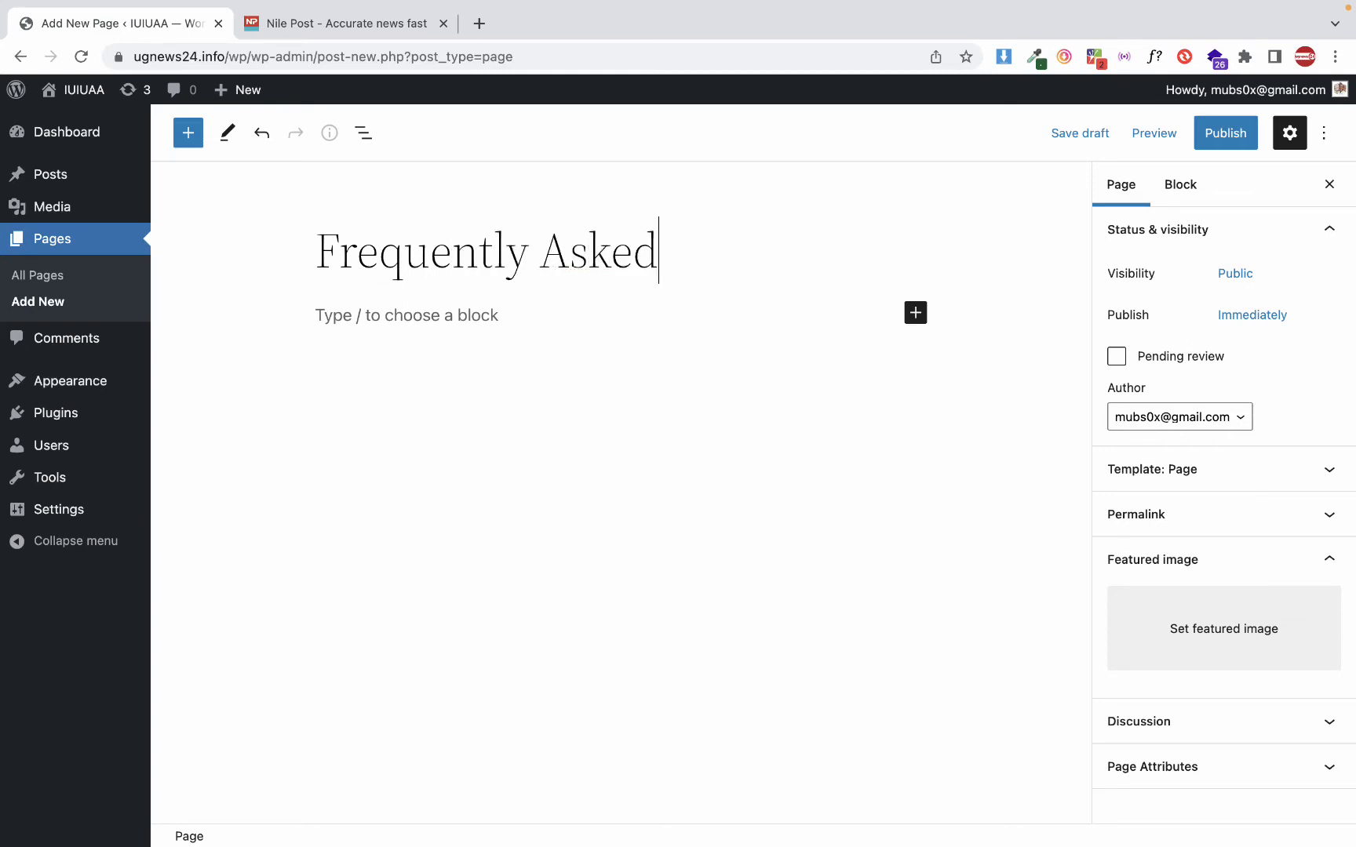
{"action": "type", "text": "ion"}
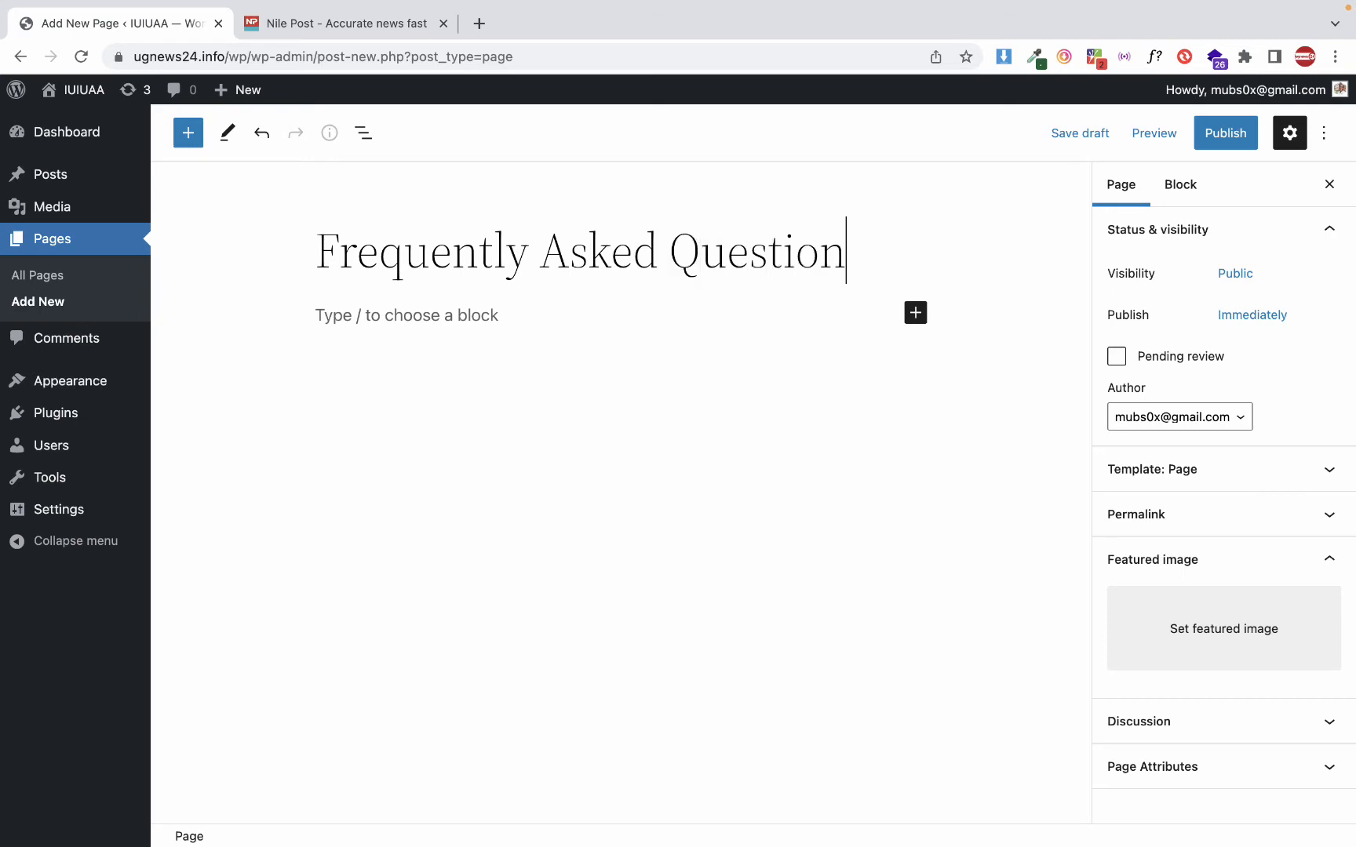
{"action": "type", "text": "e"}
{"action": "key", "text": "BackSpace"}
{"action": "type", "text": "s"}
Write "some question and answers about our company" as the content of the Frequently Asked Questions page and publish the page with public visibility
{"action": "left_click", "coordinate": [626, 321]}
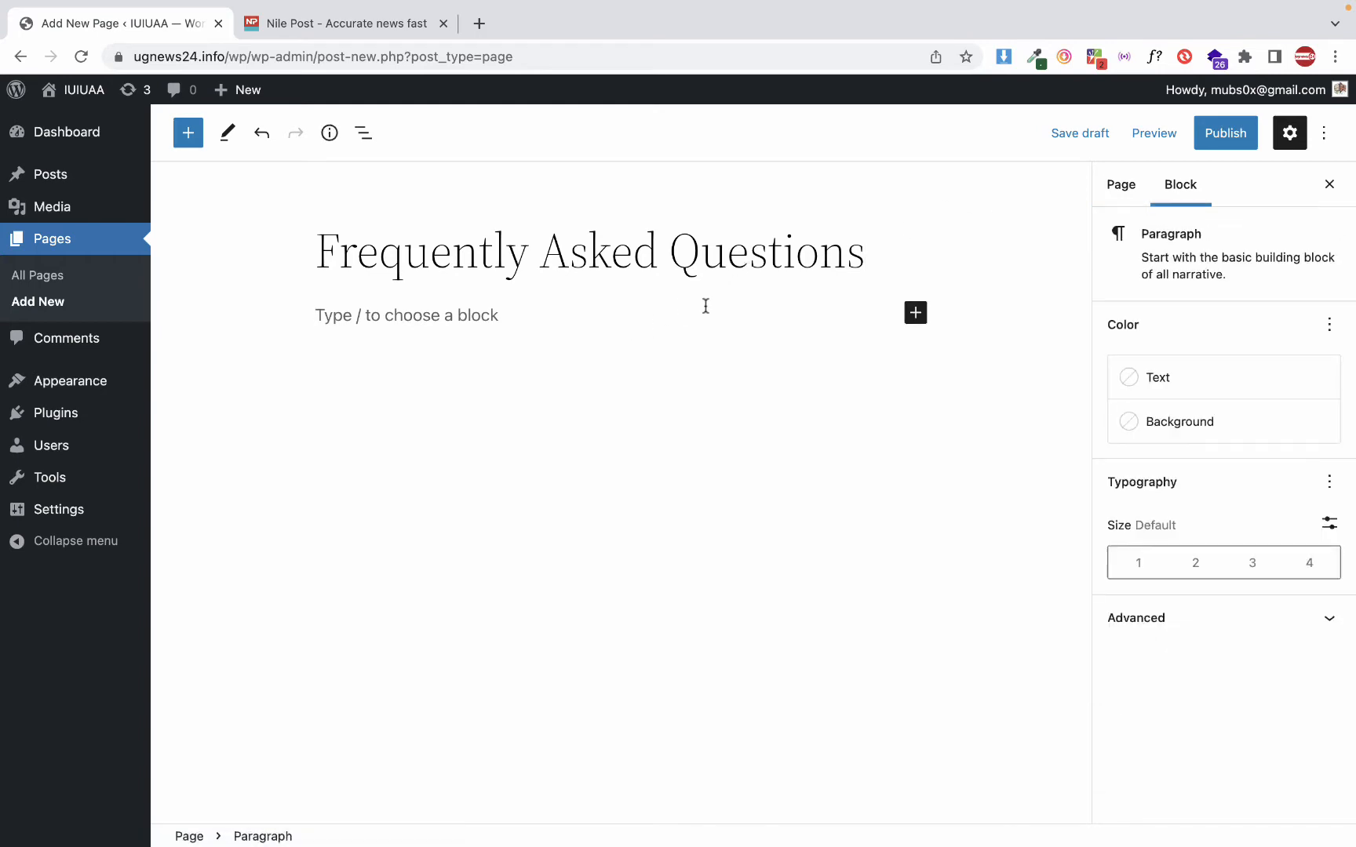
{"action": "type", "text": "some quesqtoon"}
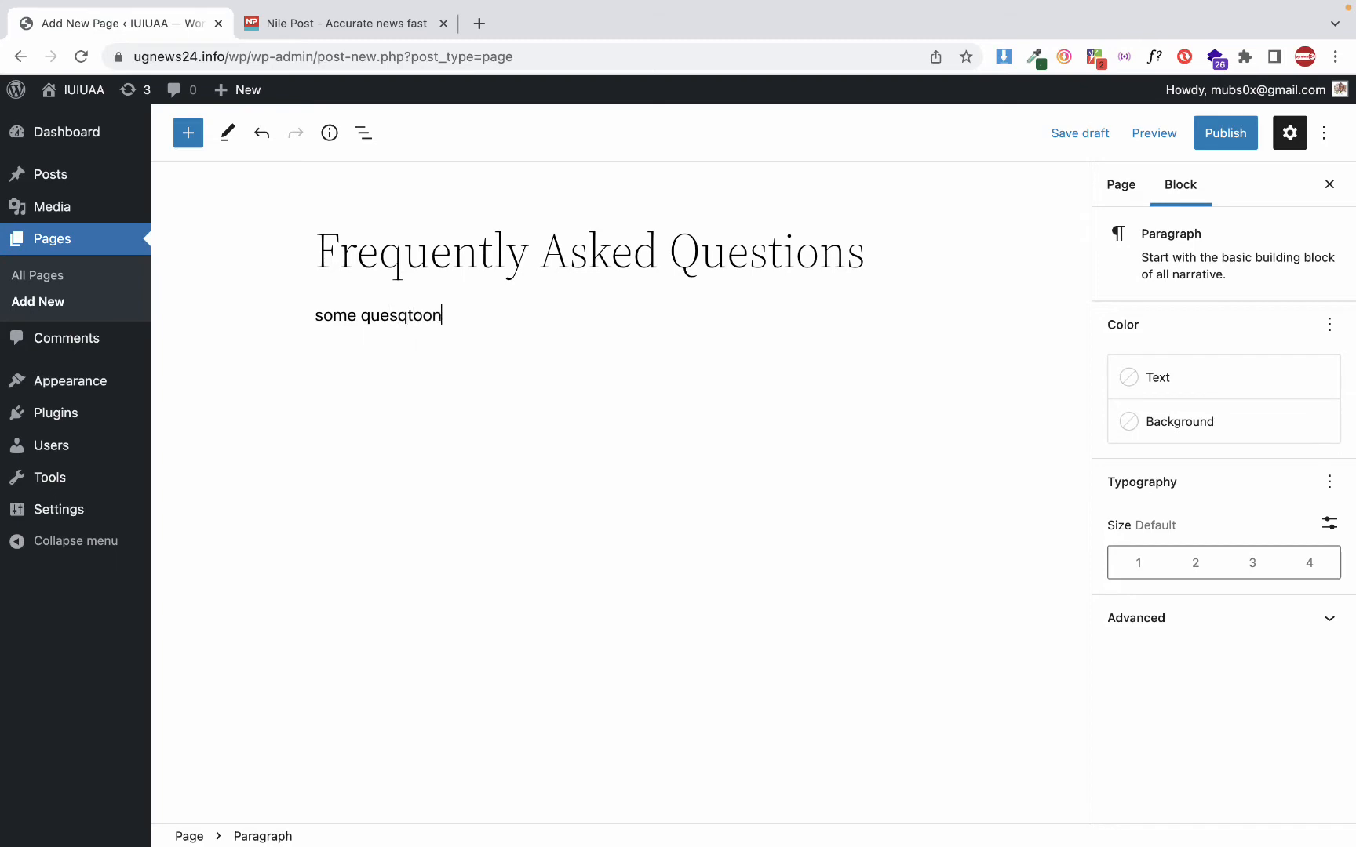
{"action": "double_click", "coordinate": [405, 317]}
{"action": "type", "text": "question and anwere"}
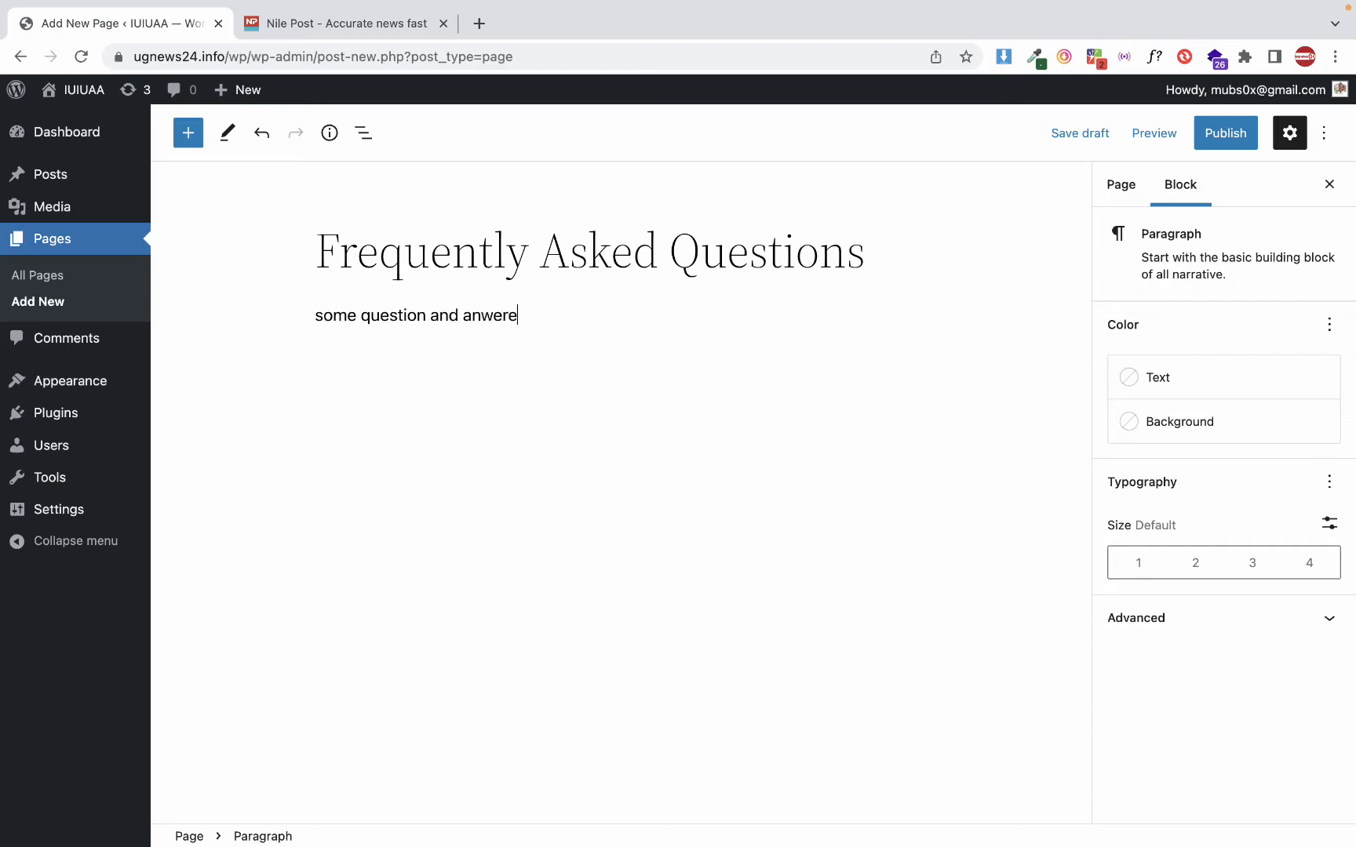
{"action": "type", "text": "s"}
{"action": "key", "text": "BackSpace"}
{"action": "type", "text": "ab"}
{"action": "type", "text": "s"}
{"action": "type", "text": "out ourt "}
{"action": "type", "text": "c"}
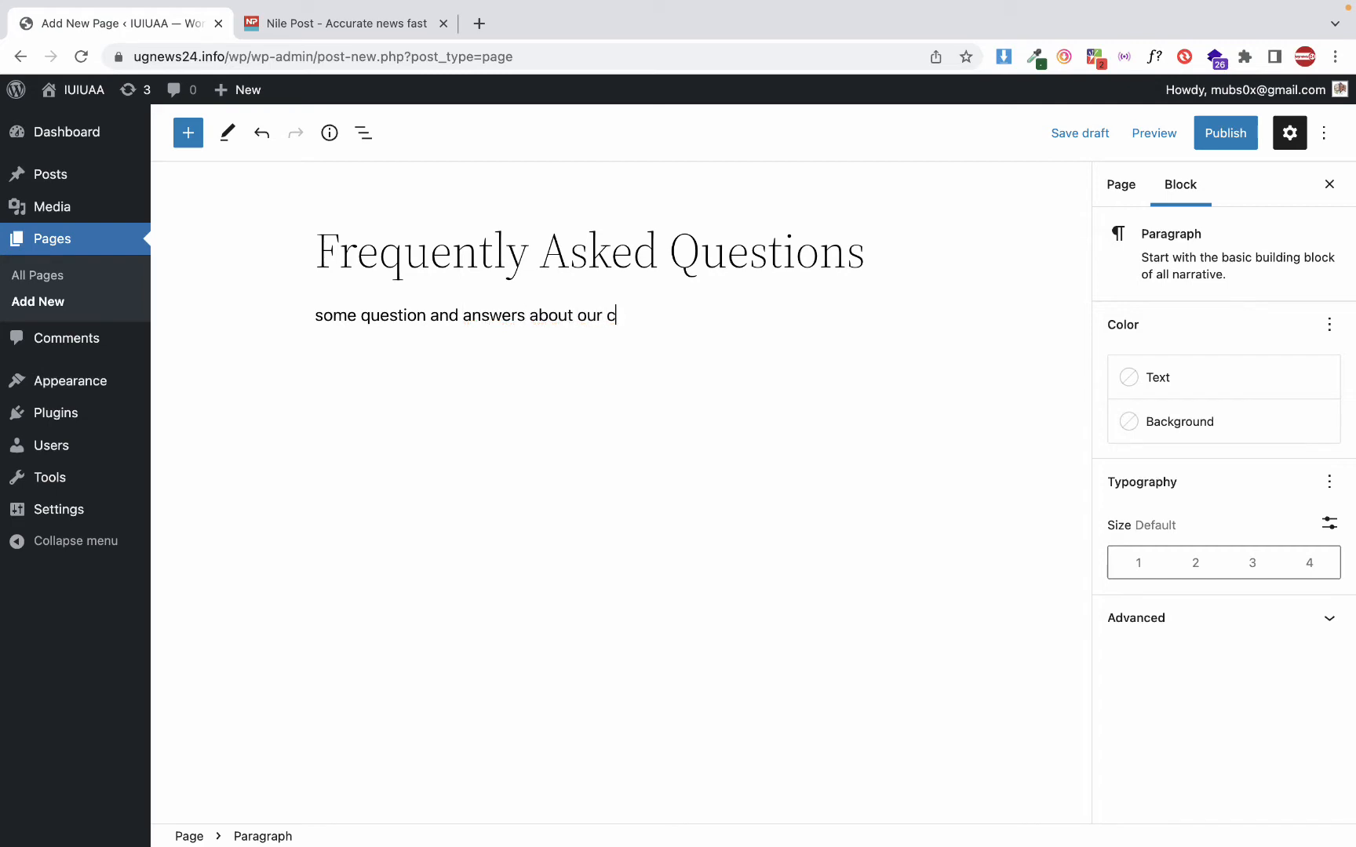
{"action": "type", "text": "ompany"}
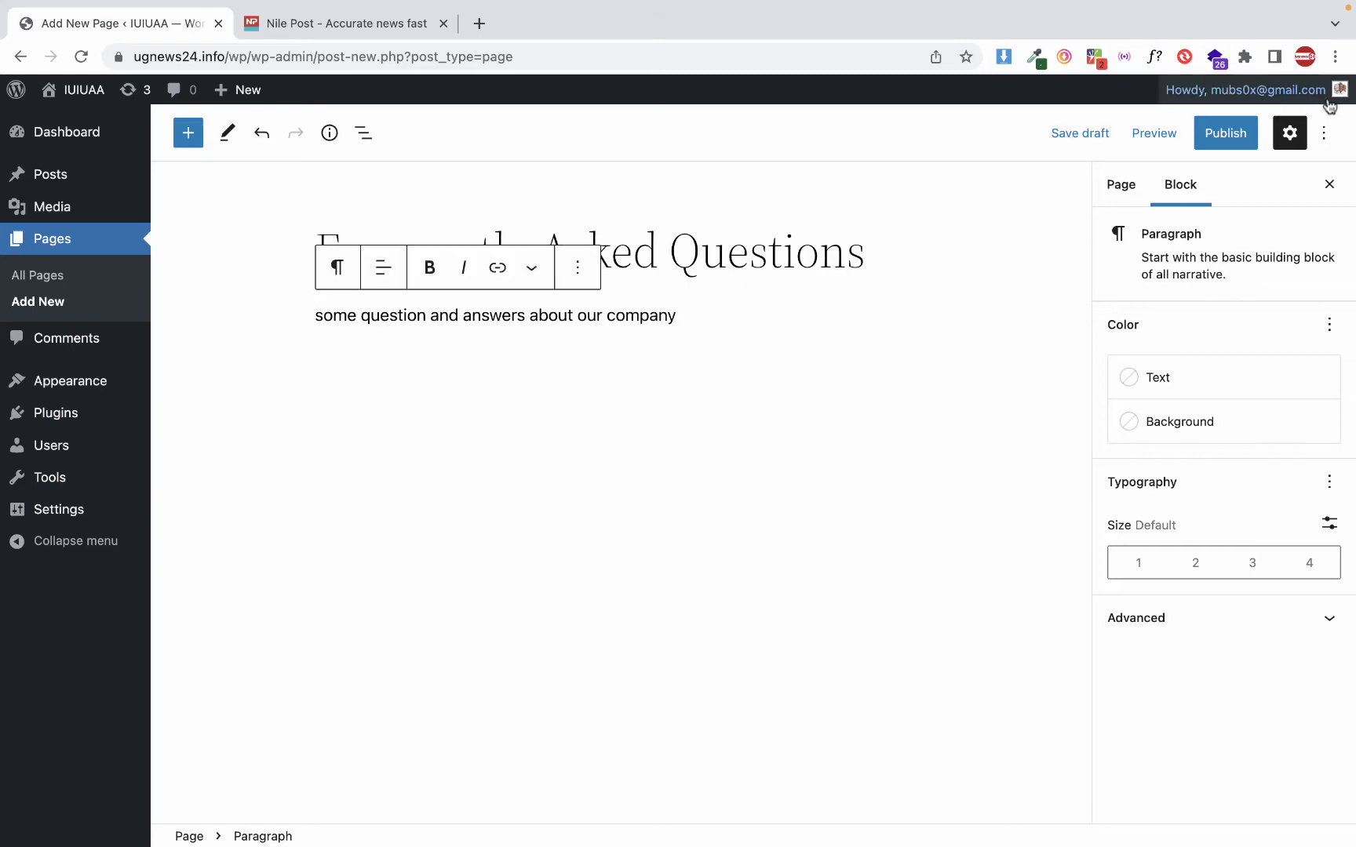
{"action": "left_click", "coordinate": [1220, 138]}
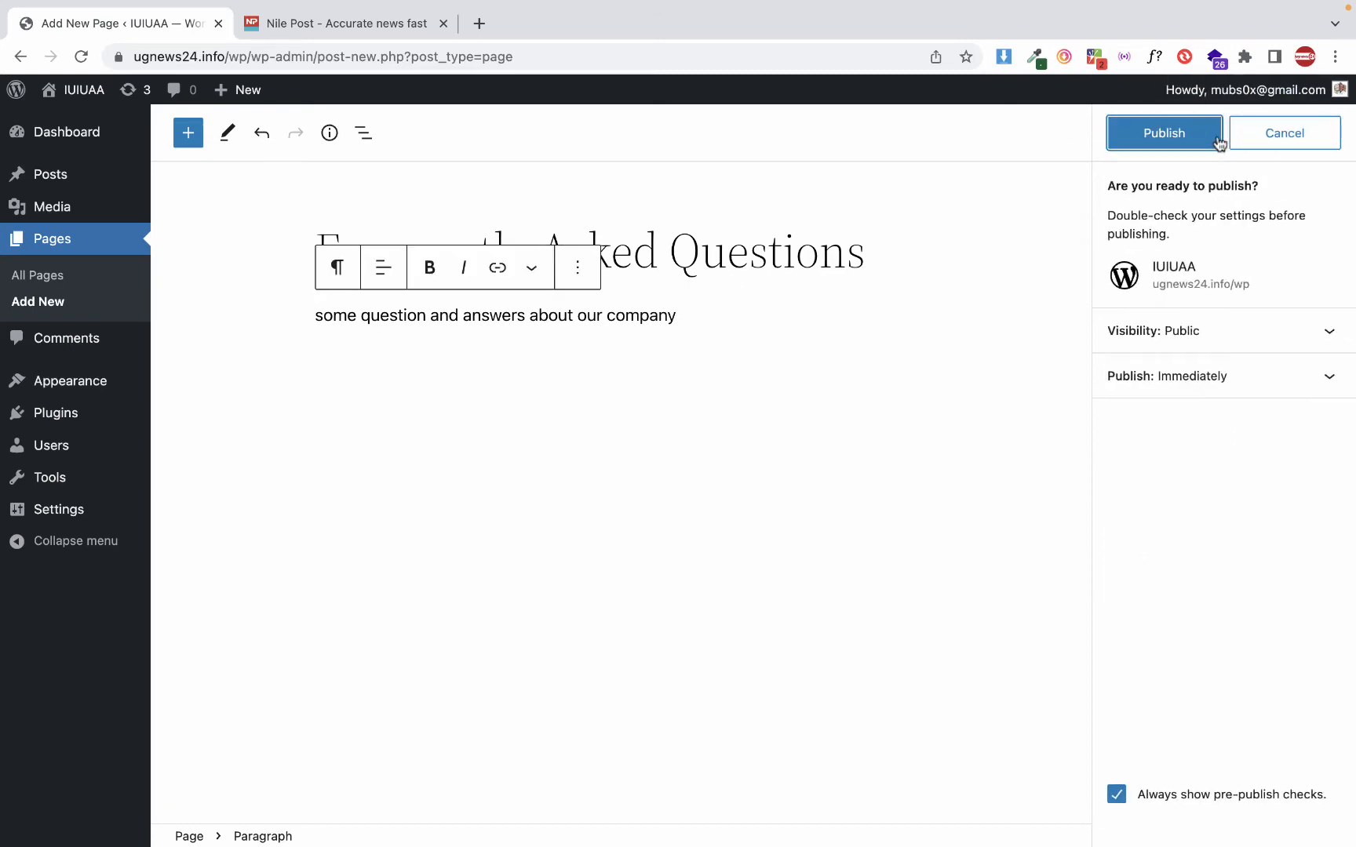
{"action": "left_click", "coordinate": [1175, 131]}
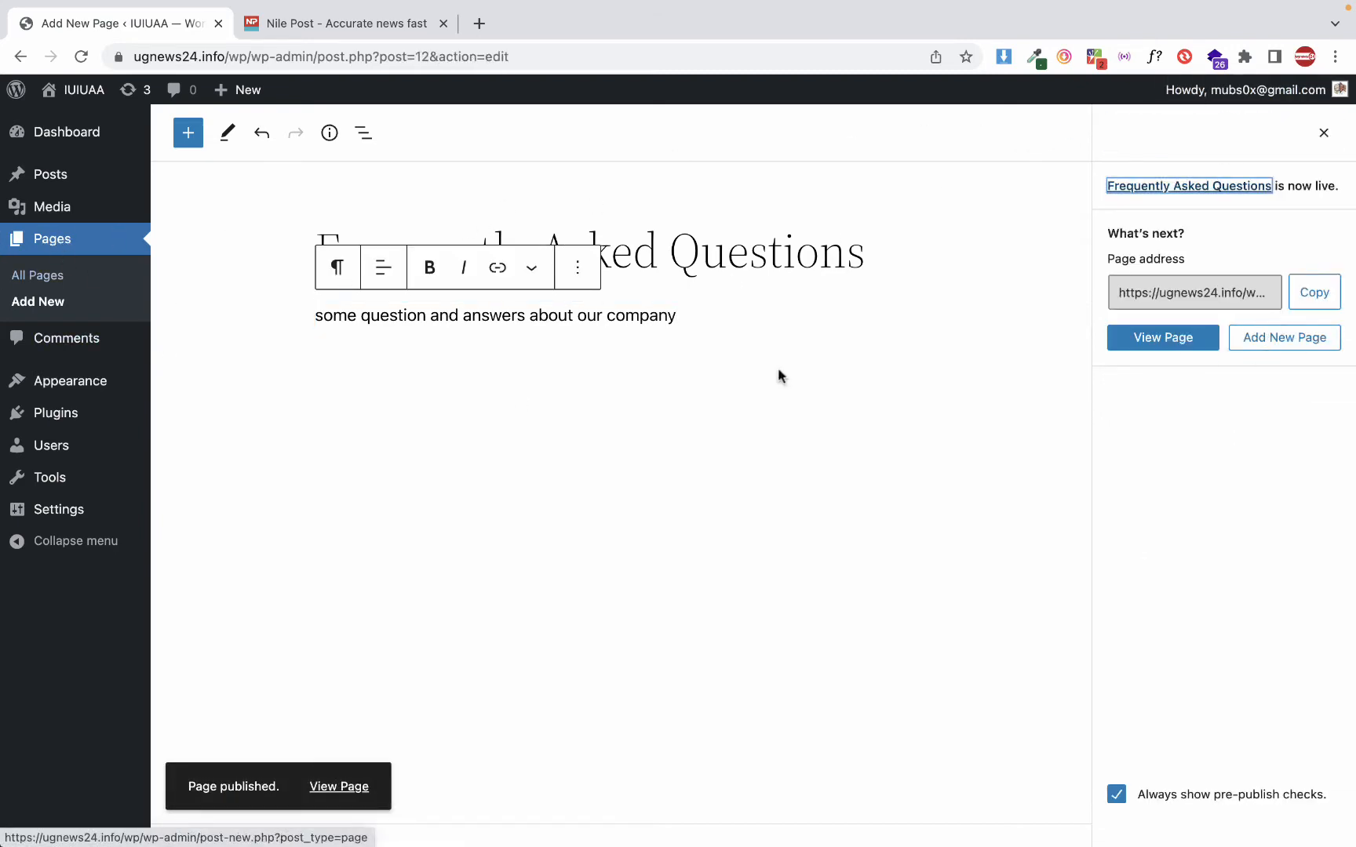
Add a new page titled "Our profile" with no content and publish it with public visibility
{"action": "left_click", "coordinate": [87, 246]}
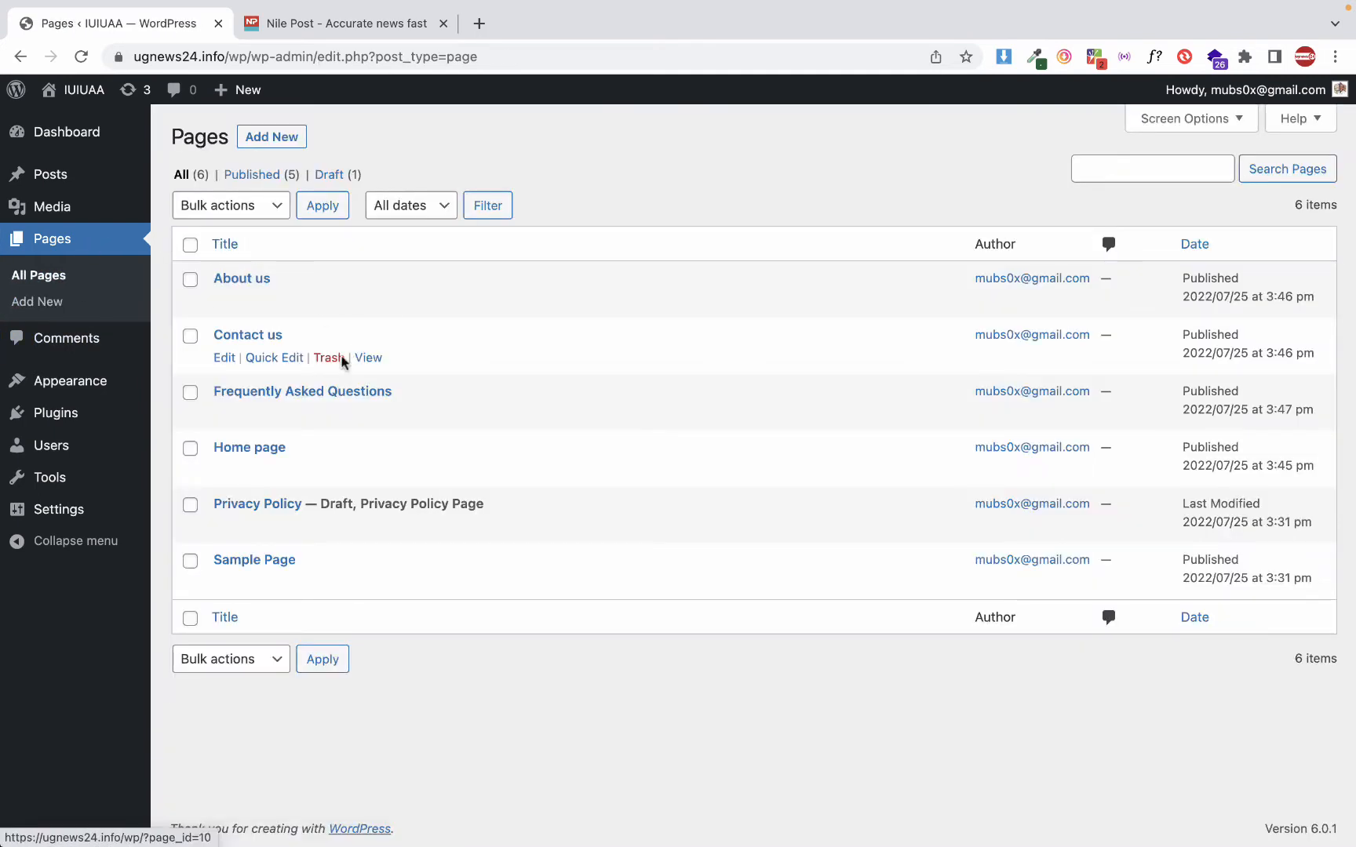
{"action": "left_click", "coordinate": [268, 138]}
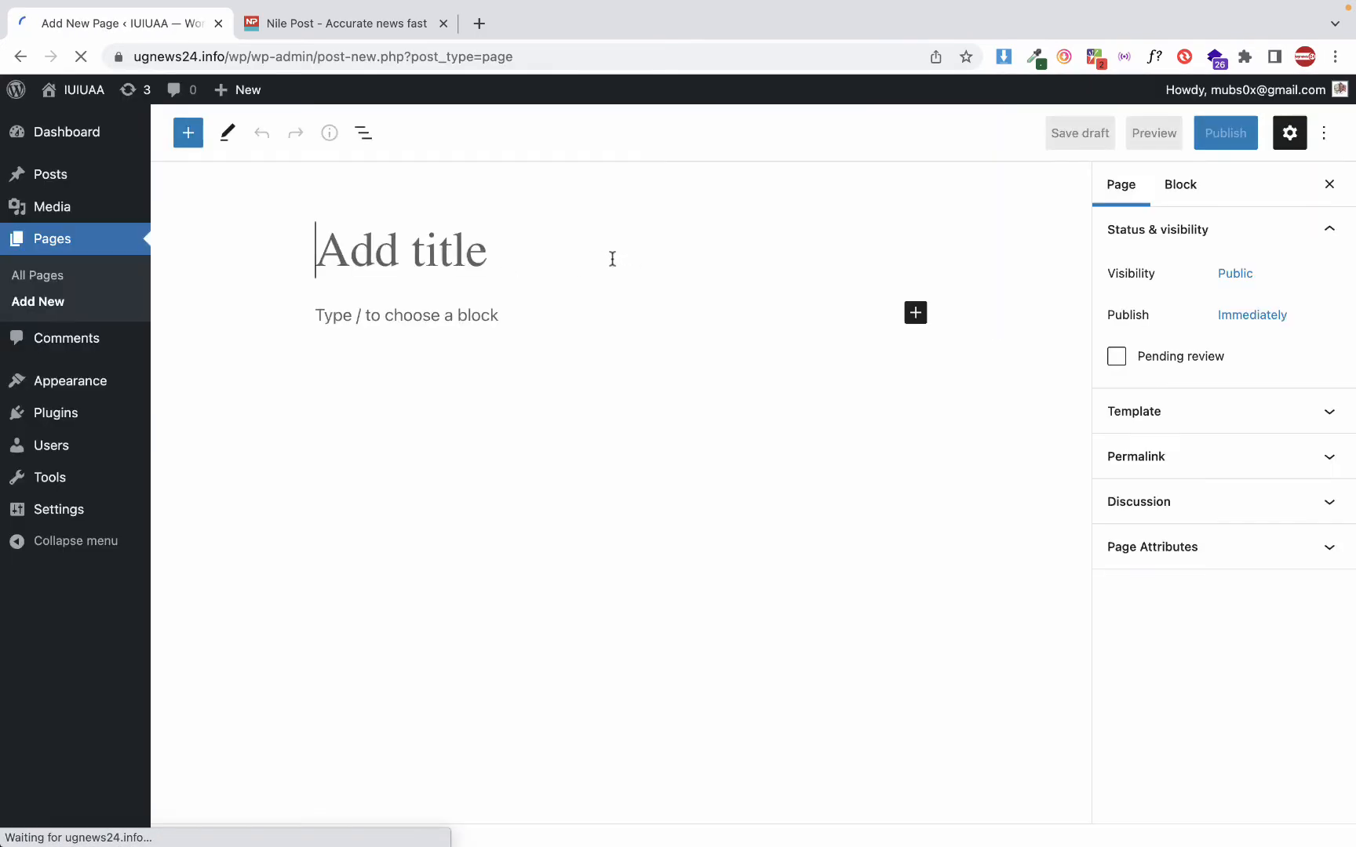
{"action": "type", "text": "Our profu"}
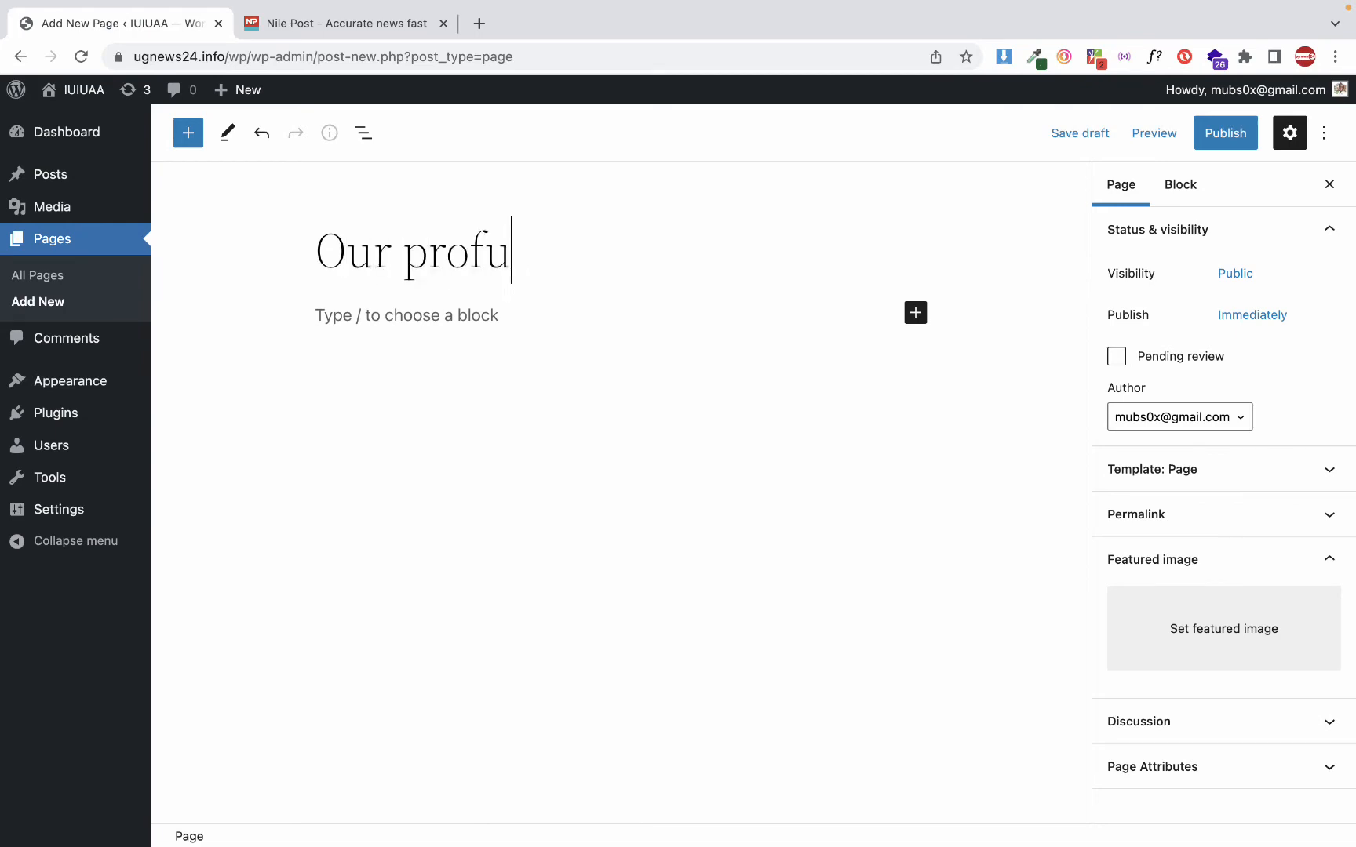
{"action": "key", "text": "BackSpace"}
{"action": "key", "text": "BackSpace"}
{"action": "type", "text": "file"}
{"action": "left_click", "coordinate": [1218, 138]}
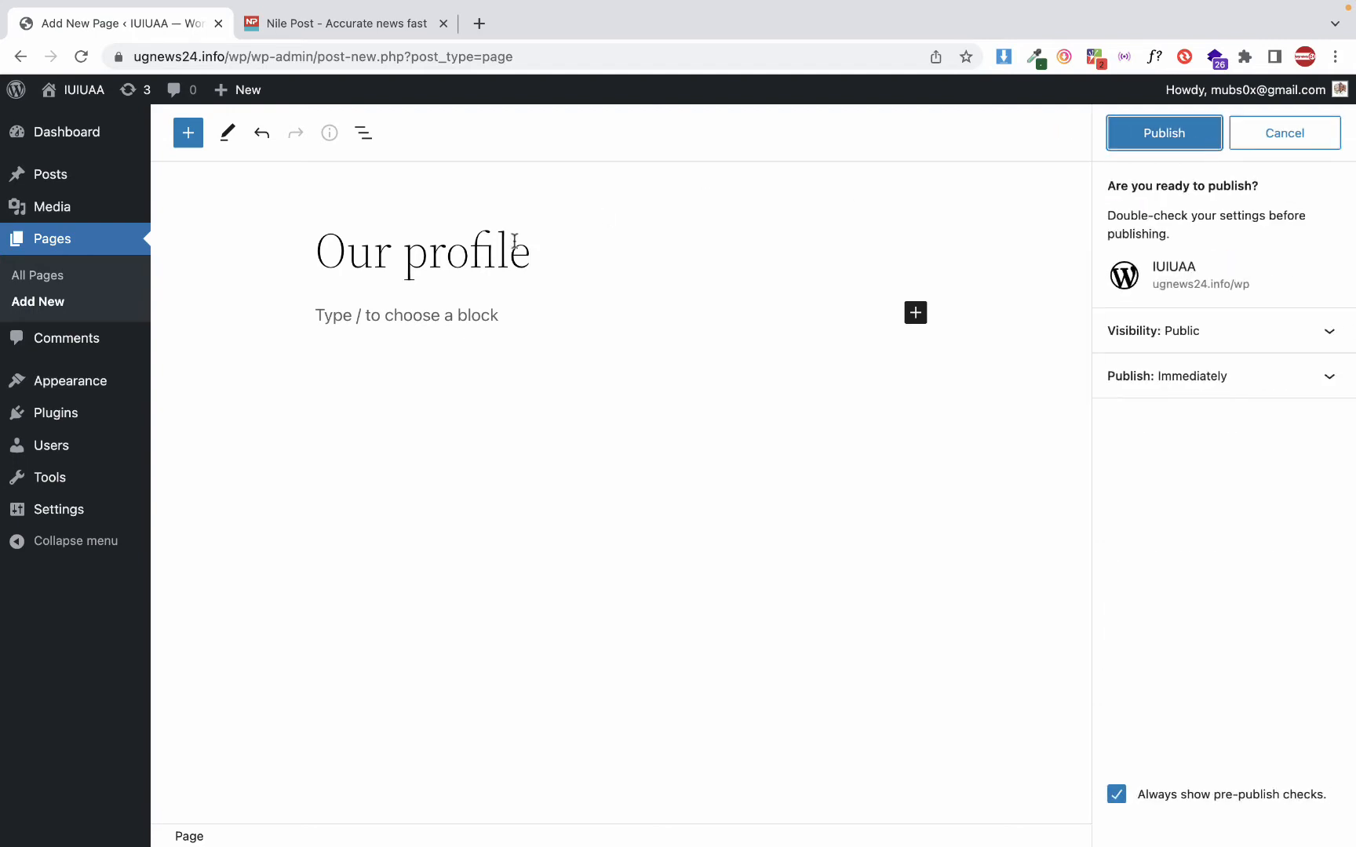
{"action": "left_click", "coordinate": [1198, 132]}
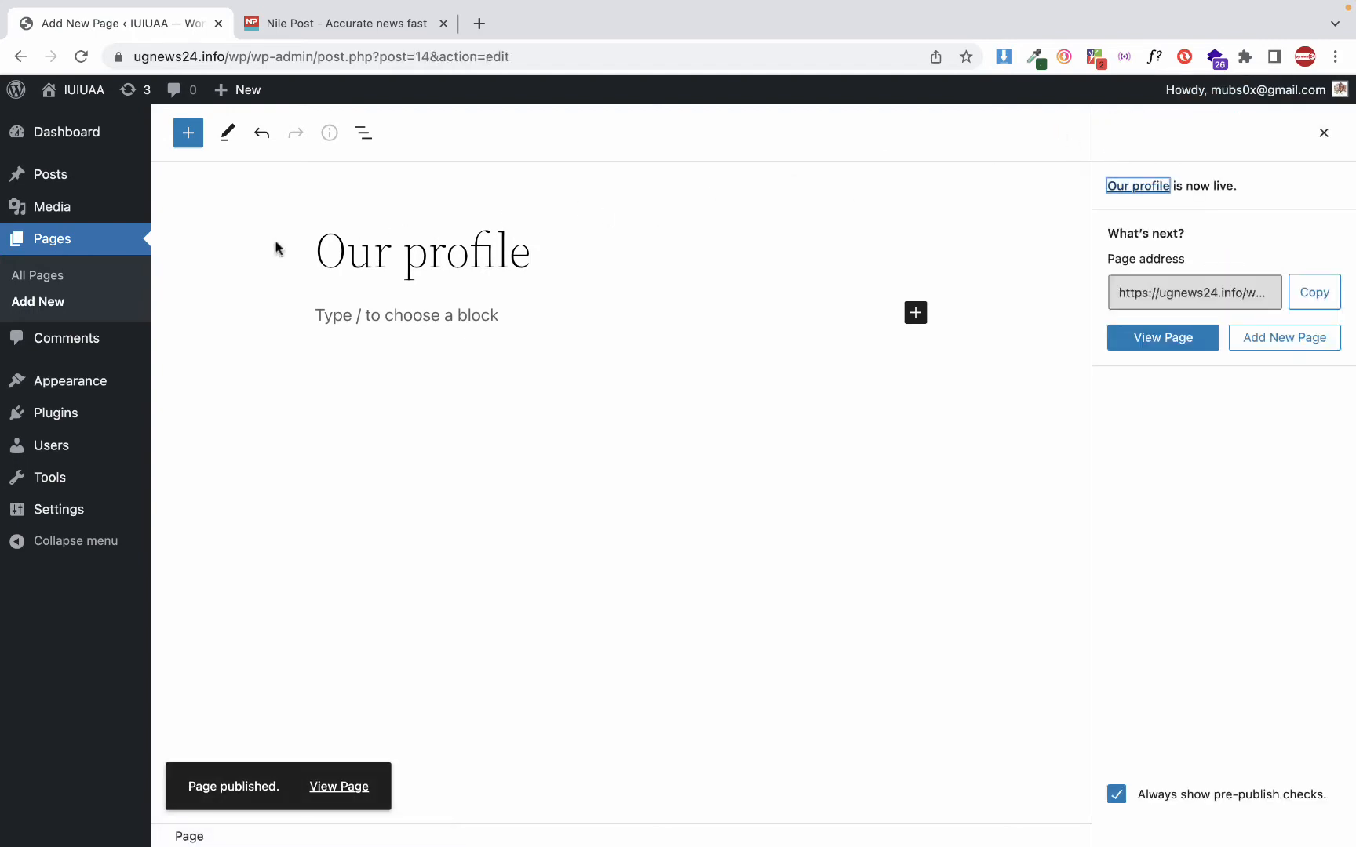
Add another page titled "Our team", publish it without content, and return to the list of all pages
{"action": "left_click", "coordinate": [46, 300]}
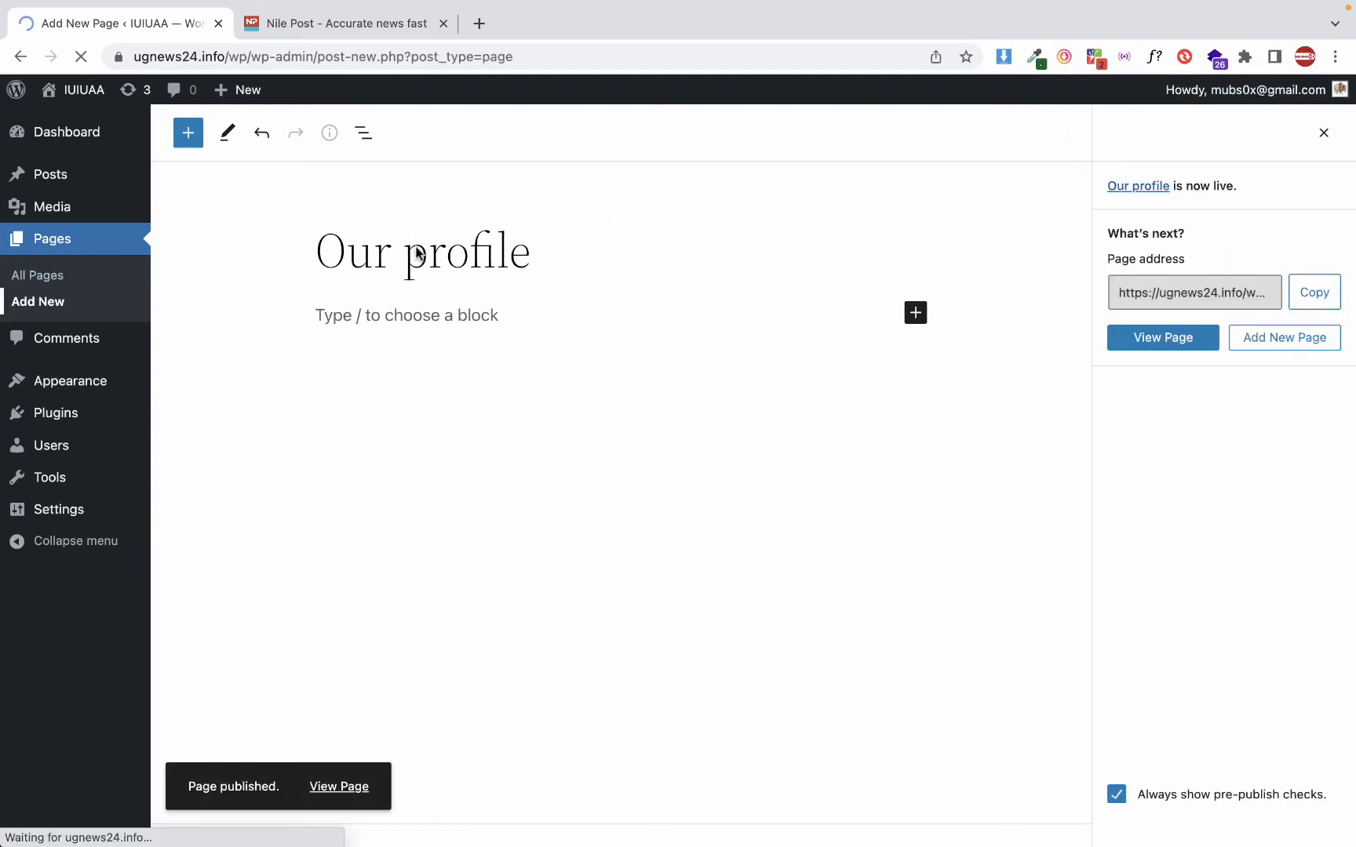
{"action": "type", "text": "Our team"}
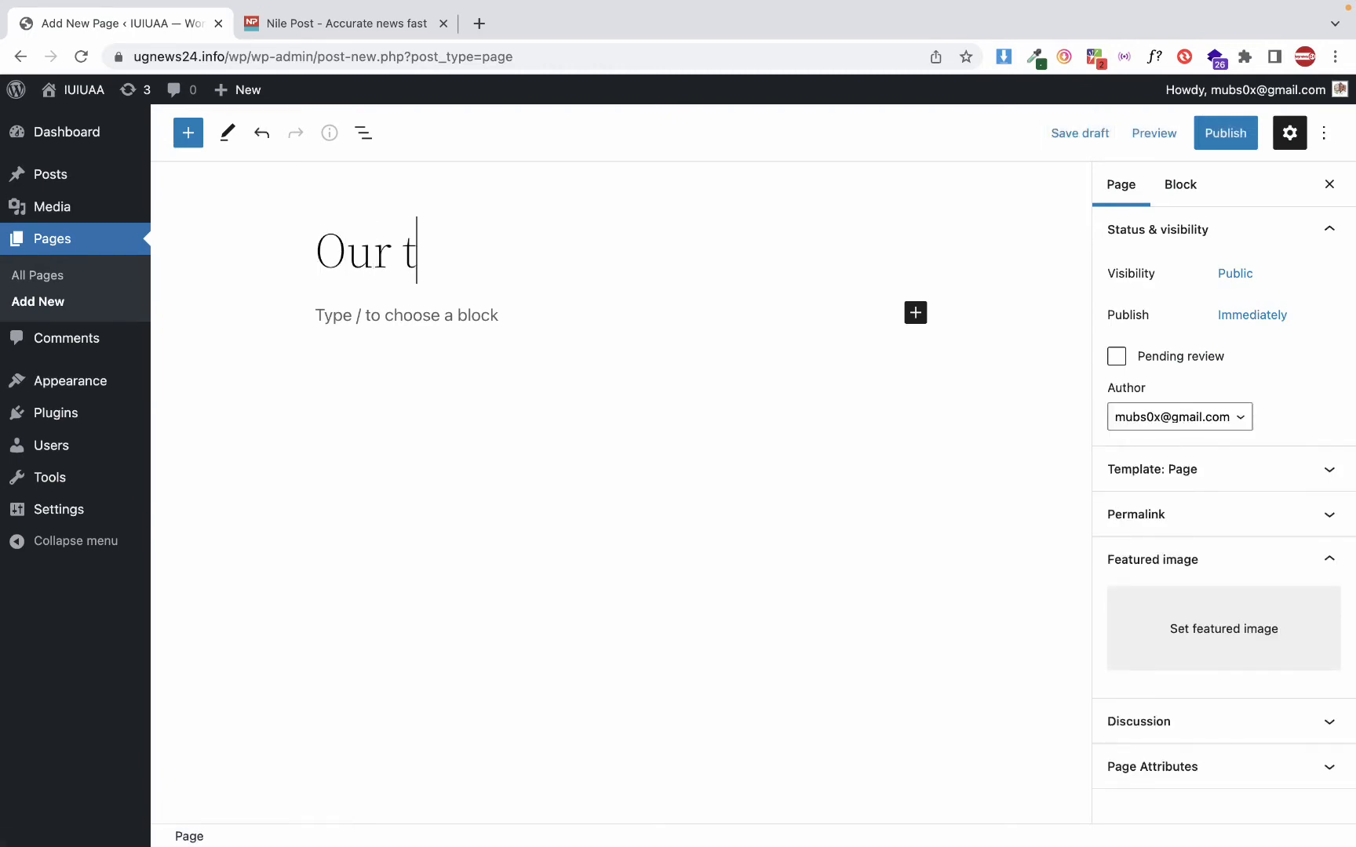
{"action": "left_click", "coordinate": [1215, 145]}
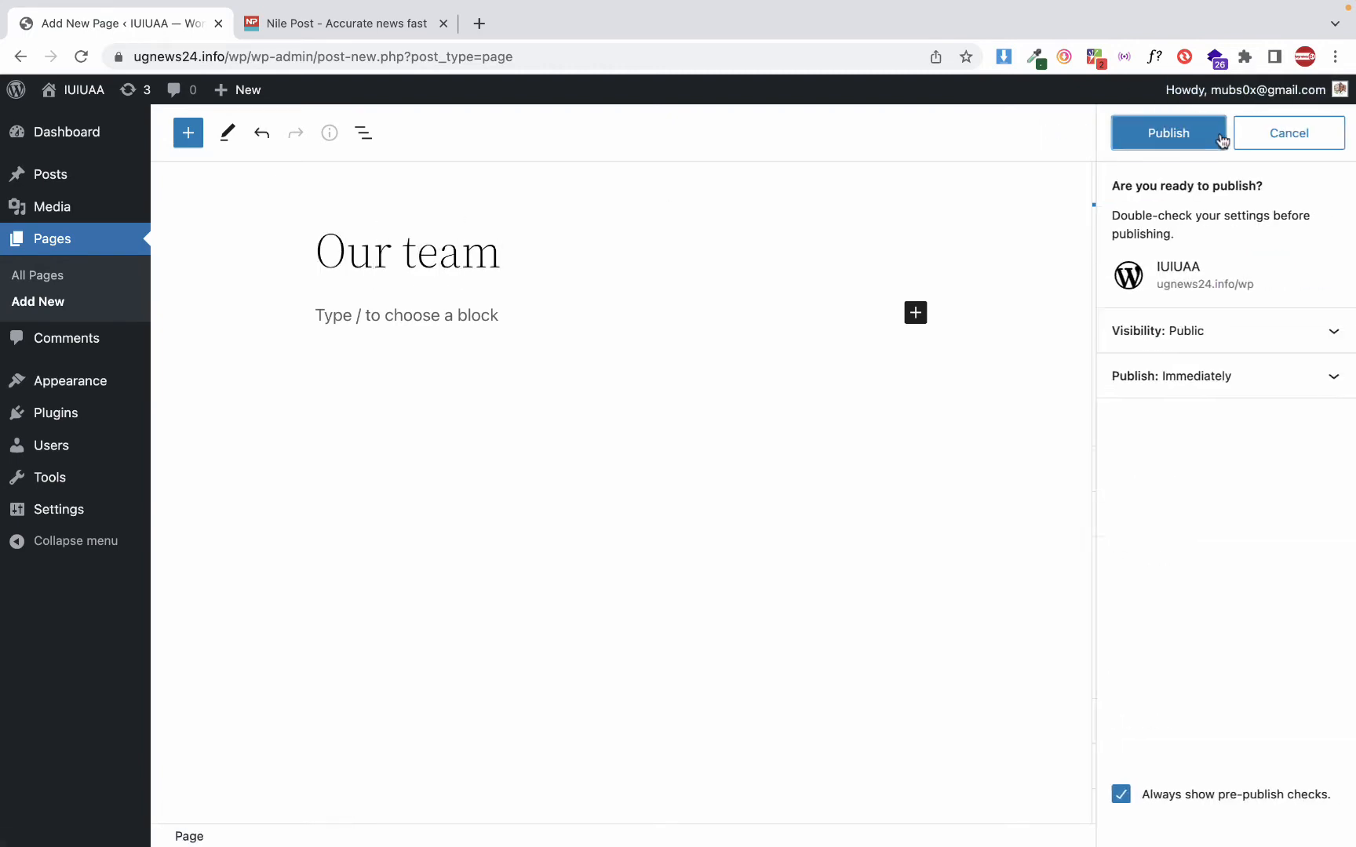
{"action": "left_click", "coordinate": [1121, 145]}
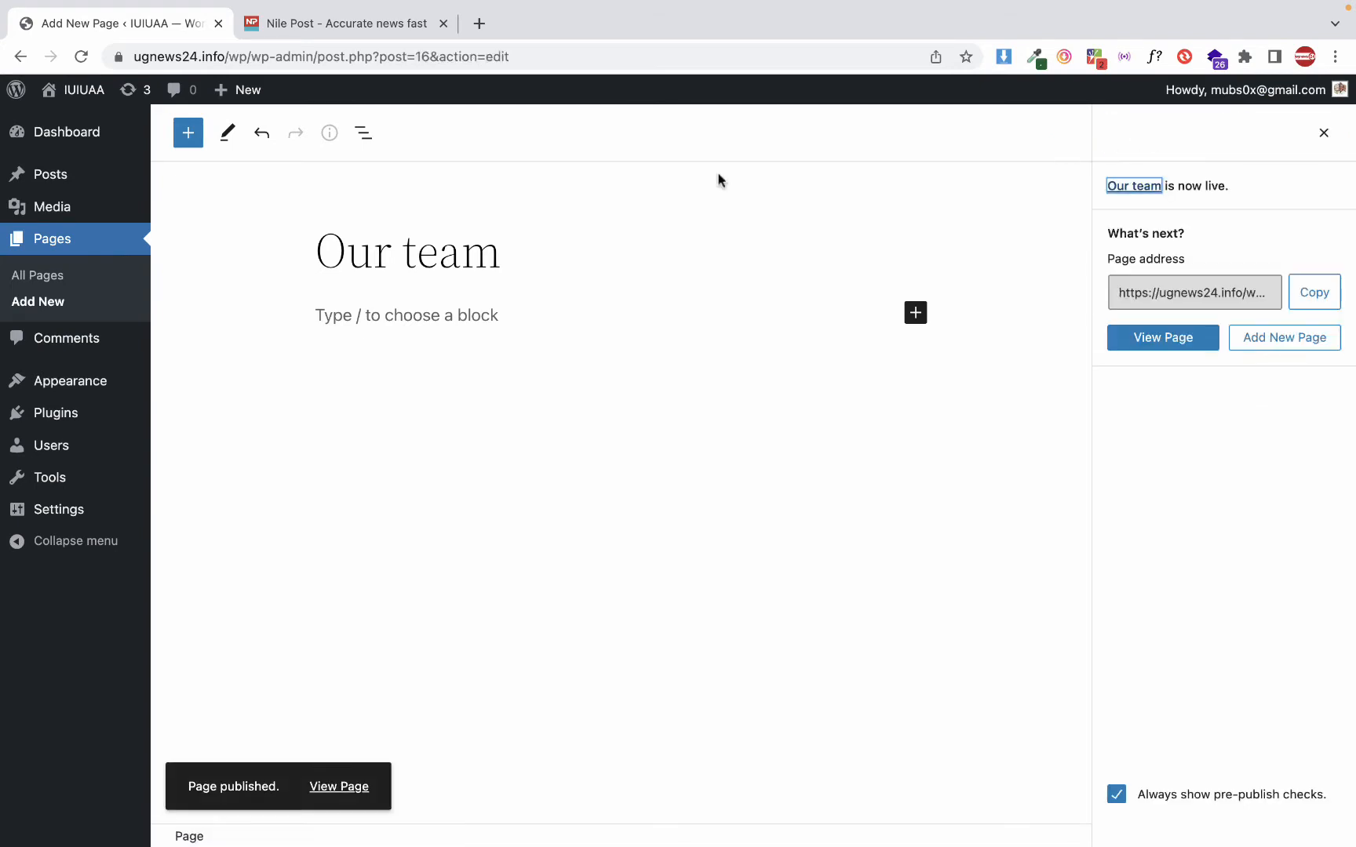
{"action": "left_click", "coordinate": [69, 247]}
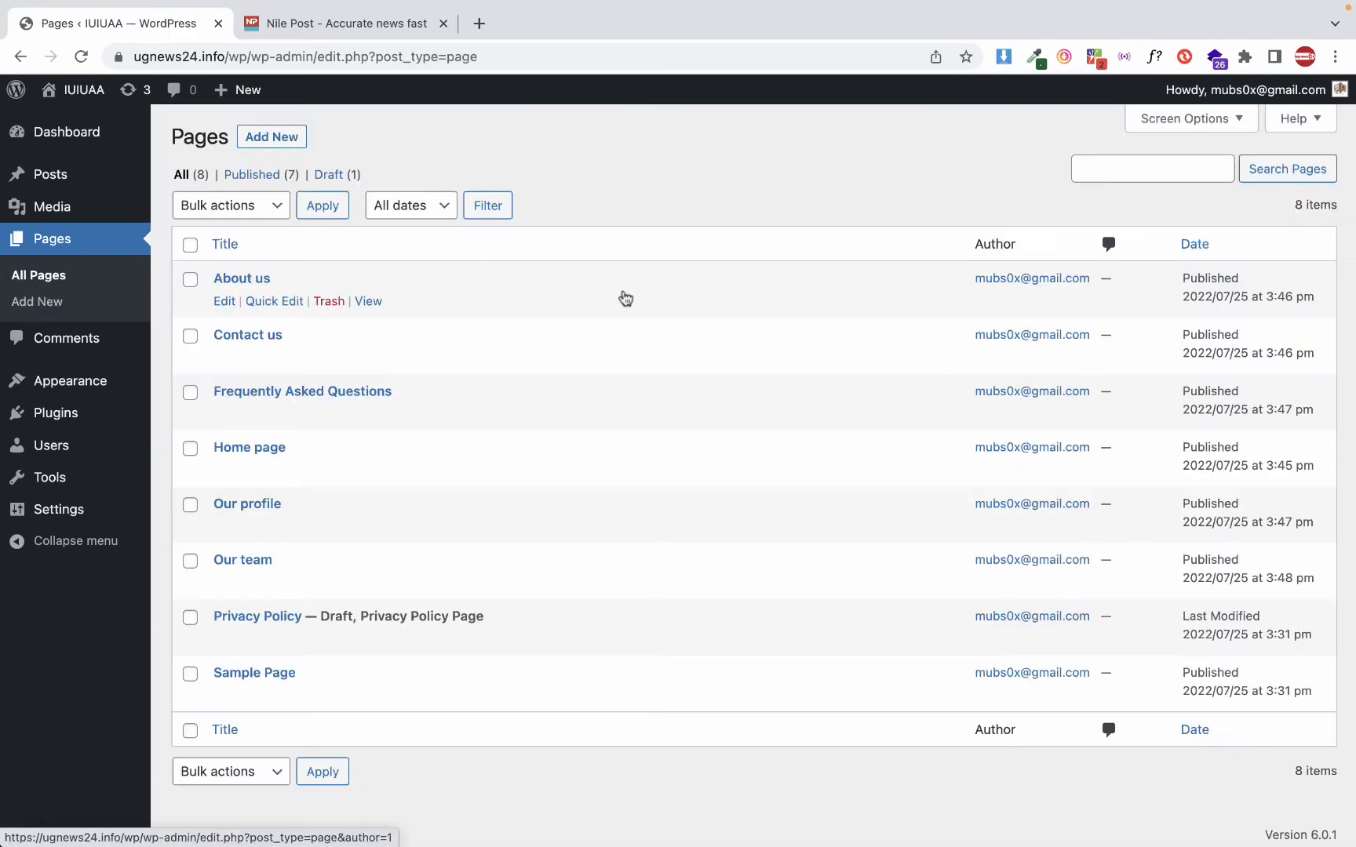
{"action": "left_click", "coordinate": [140, 243]}
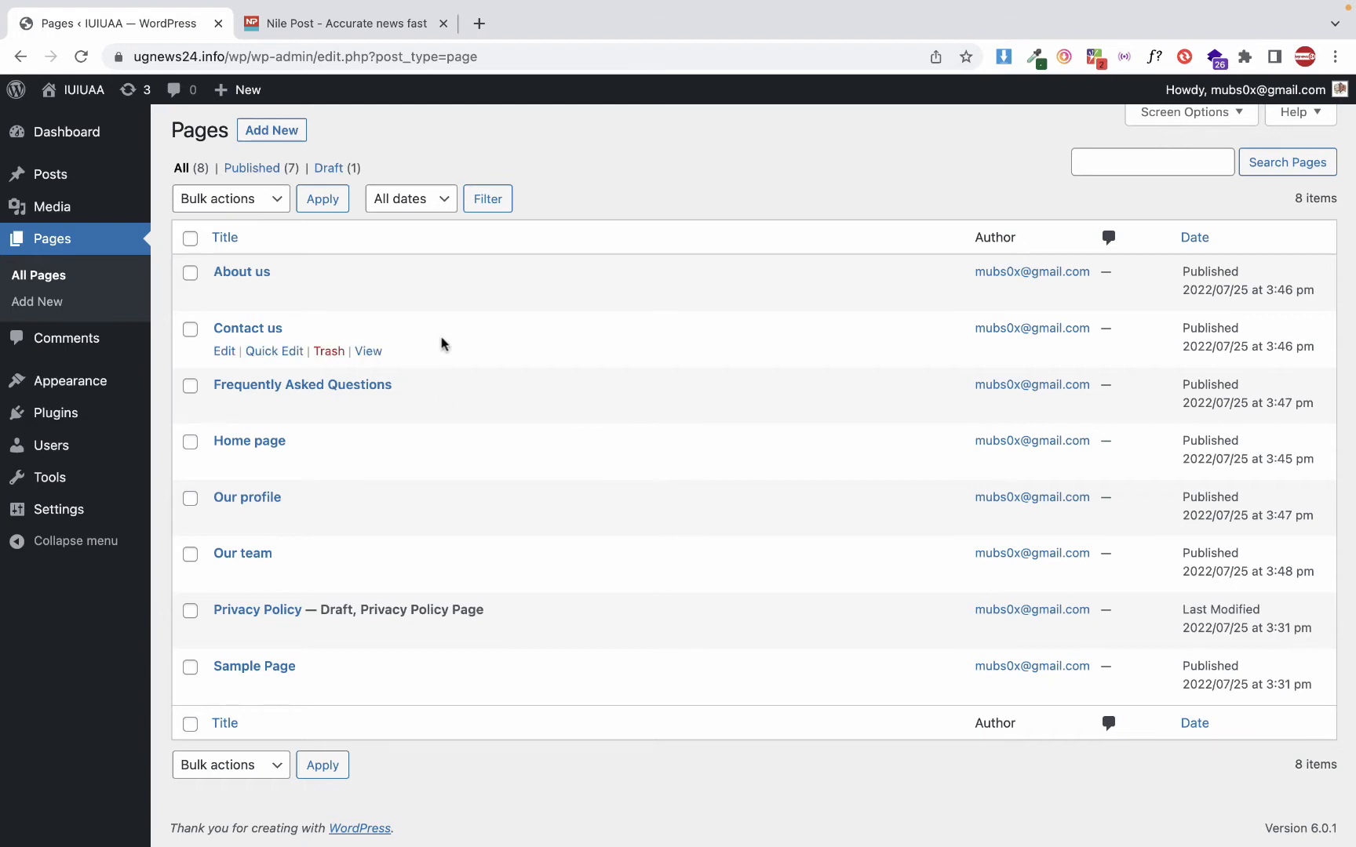
{"action": "scroll", "coordinate": [457, 460], "scroll_direction": "down", "scroll_amount": 1}
{"action": "scroll", "coordinate": [457, 460], "scroll_direction": "up", "scroll_amount": 3}
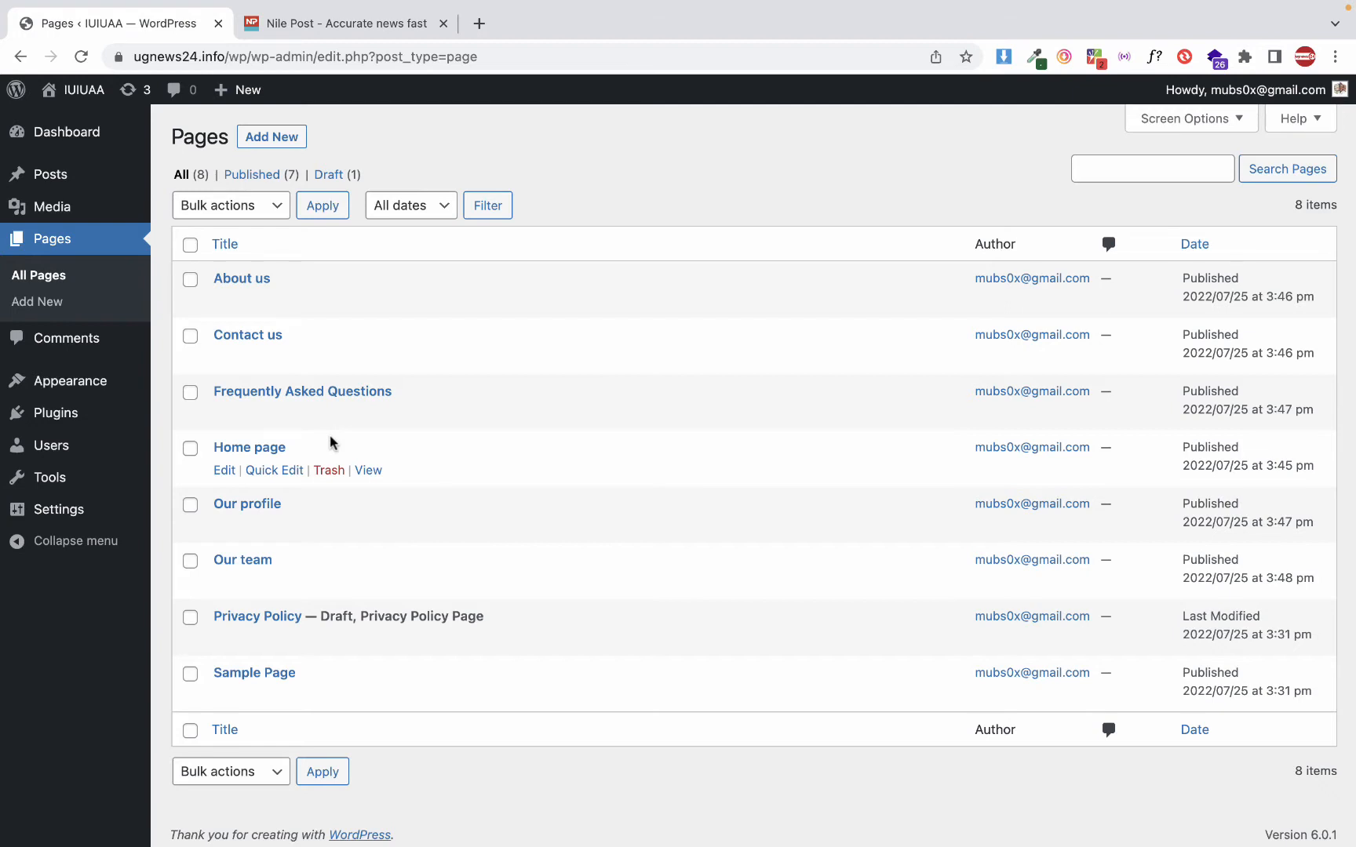
Visit the site's front page and examine its header navigation links, the post below and the footer
{"action": "left_click", "coordinate": [82, 90]}
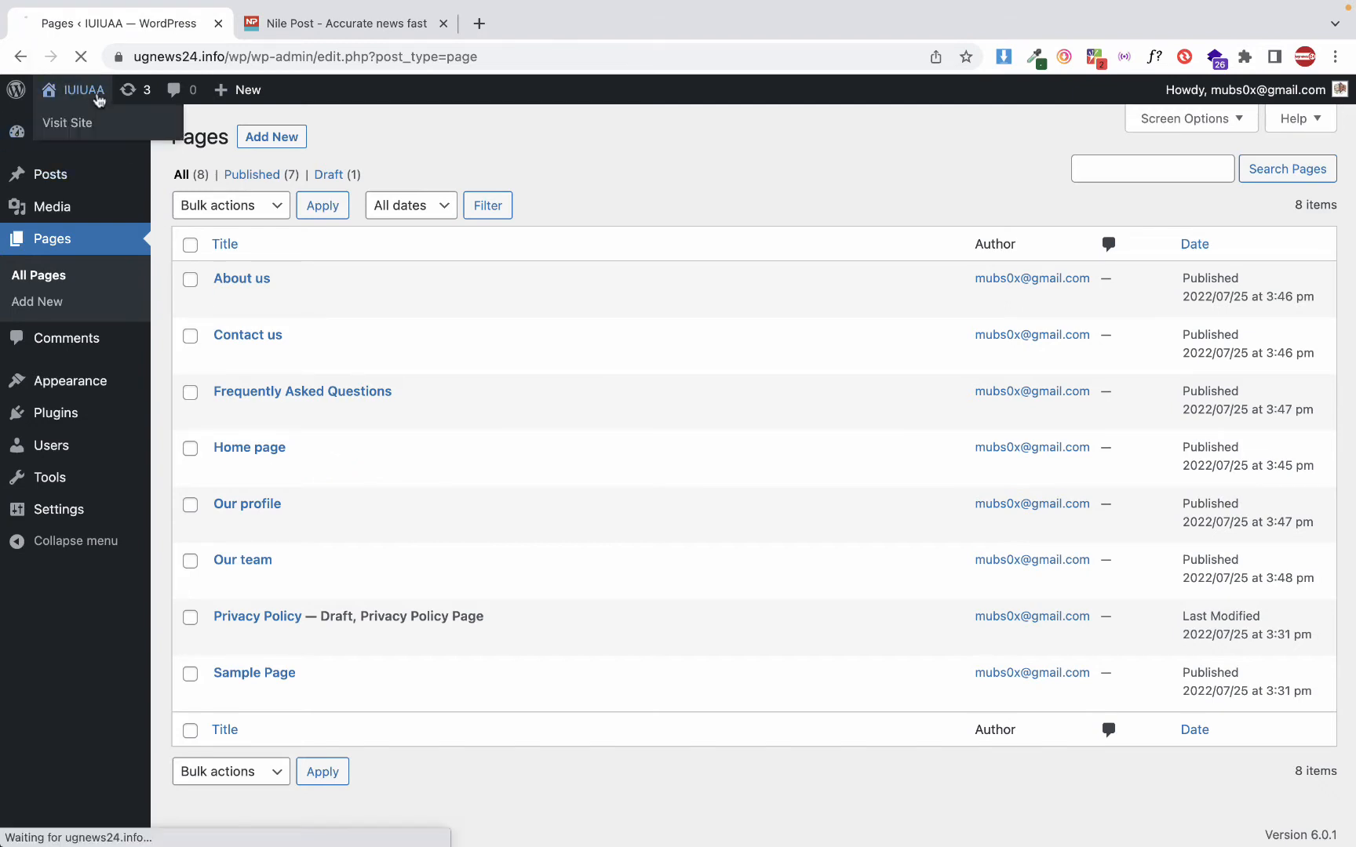
{"action": "scroll", "coordinate": [317, 466], "scroll_direction": "down", "scroll_amount": 5}
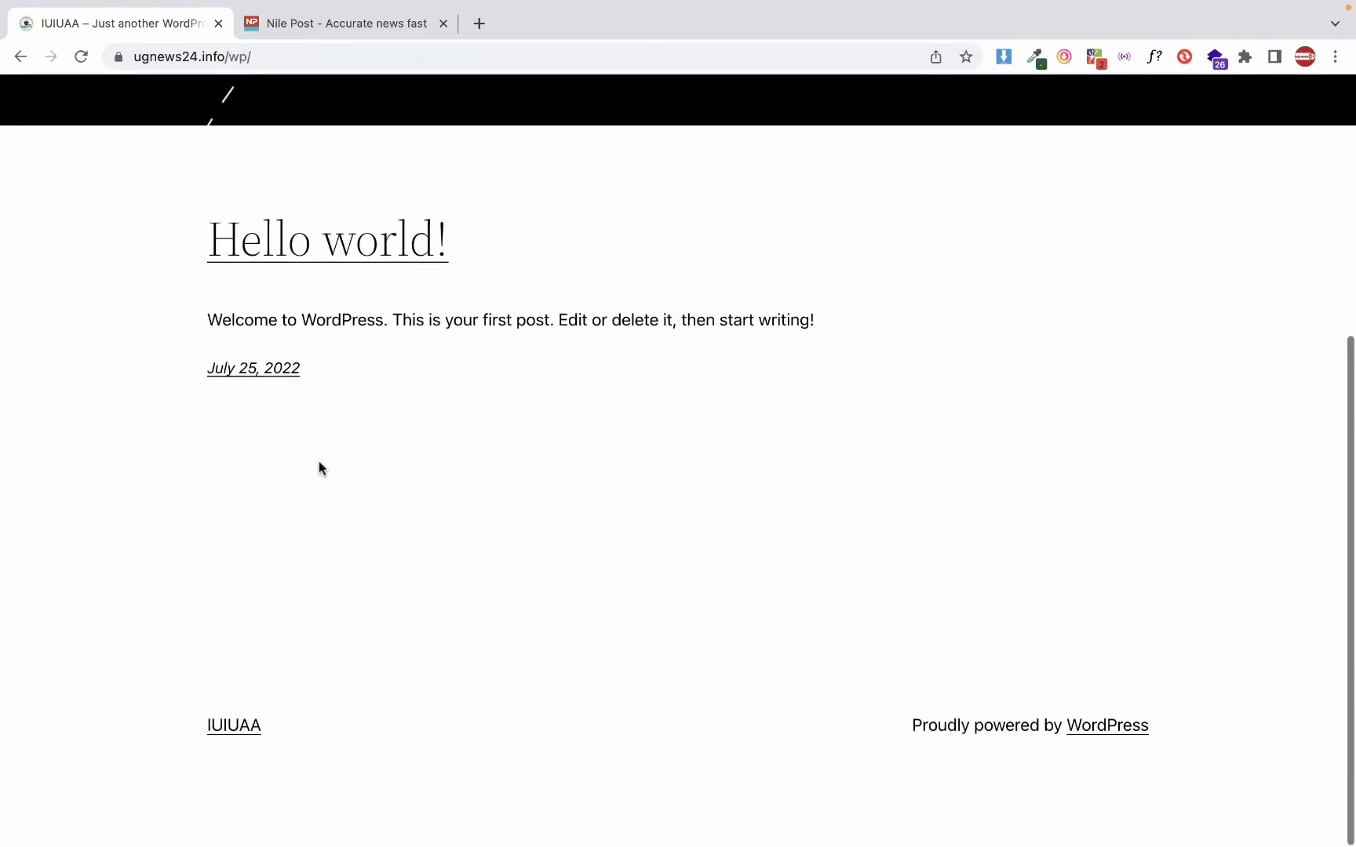
{"action": "scroll", "coordinate": [318, 466], "scroll_direction": "up", "scroll_amount": 5}
{"action": "scroll", "coordinate": [317, 466], "scroll_direction": "down", "scroll_amount": 2}
{"action": "scroll", "coordinate": [318, 461], "scroll_direction": "down", "scroll_amount": 5}
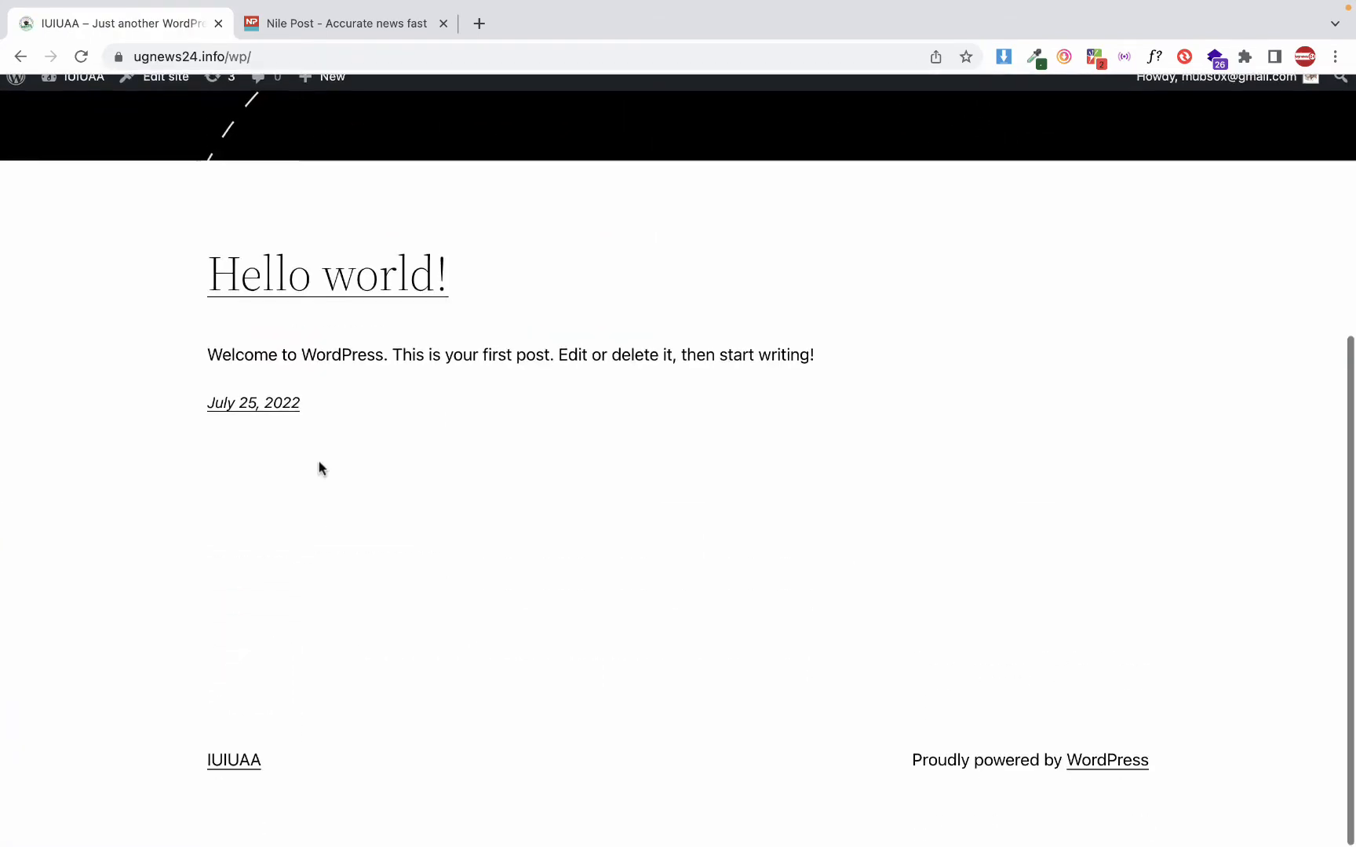
{"action": "scroll", "coordinate": [318, 461], "scroll_direction": "up", "scroll_amount": 5}
{"action": "scroll", "coordinate": [319, 466], "scroll_direction": "down", "scroll_amount": 5}
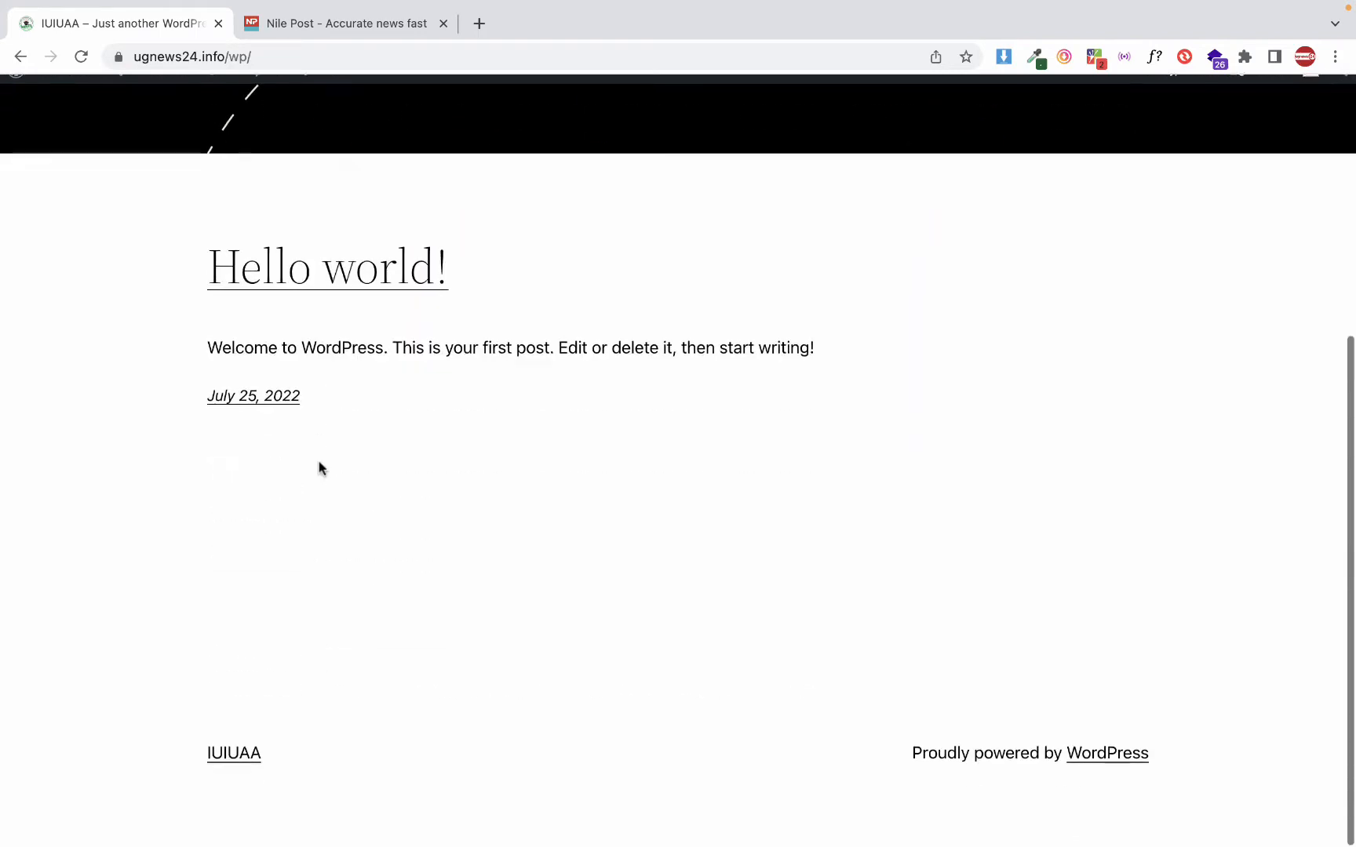
{"action": "scroll", "coordinate": [318, 466], "scroll_direction": "up", "scroll_amount": 5}
{"action": "scroll", "coordinate": [318, 466], "scroll_direction": "down", "scroll_amount": 5}
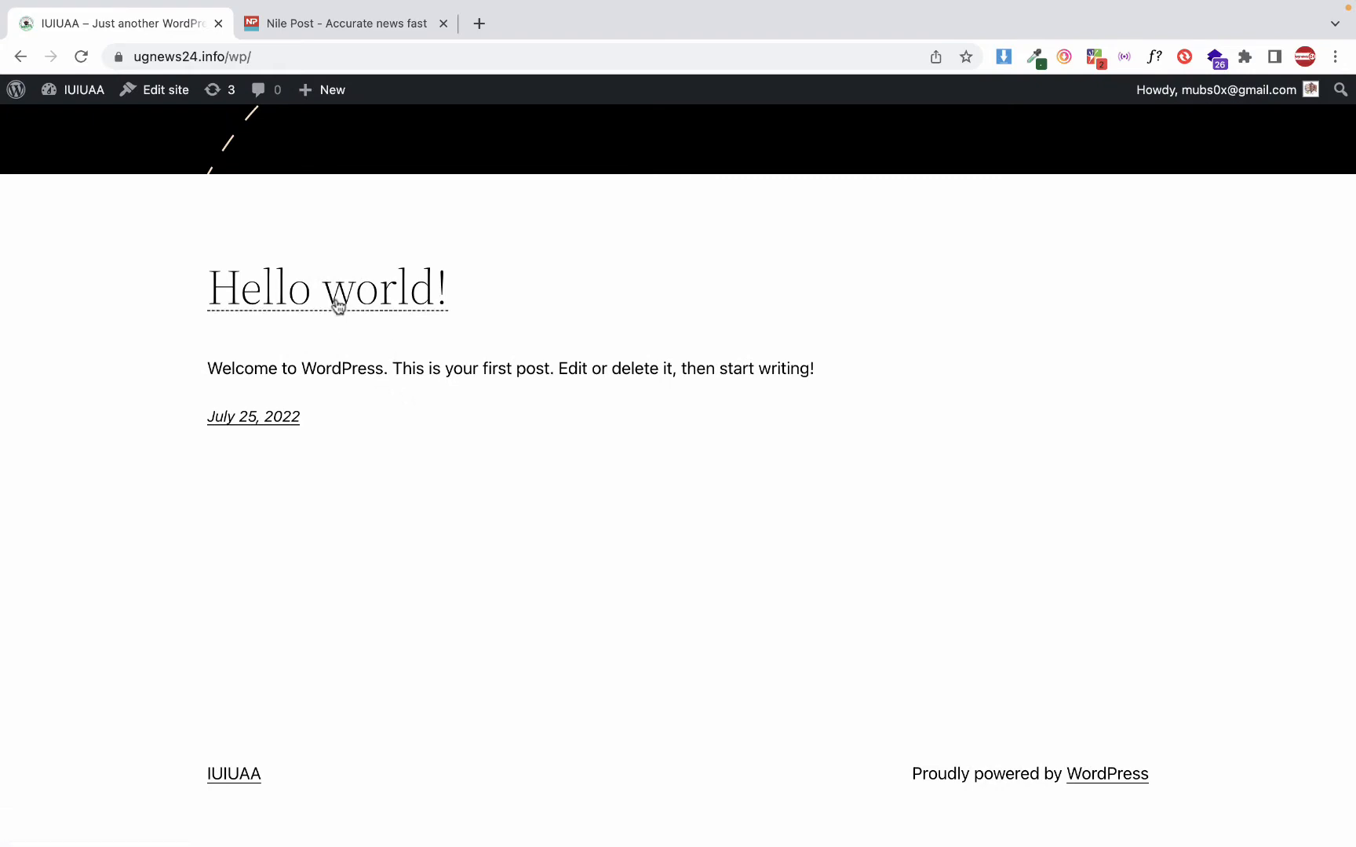
{"action": "scroll", "coordinate": [390, 534], "scroll_direction": "up", "scroll_amount": 1}
{"action": "scroll", "coordinate": [386, 534], "scroll_direction": "up", "scroll_amount": 5}
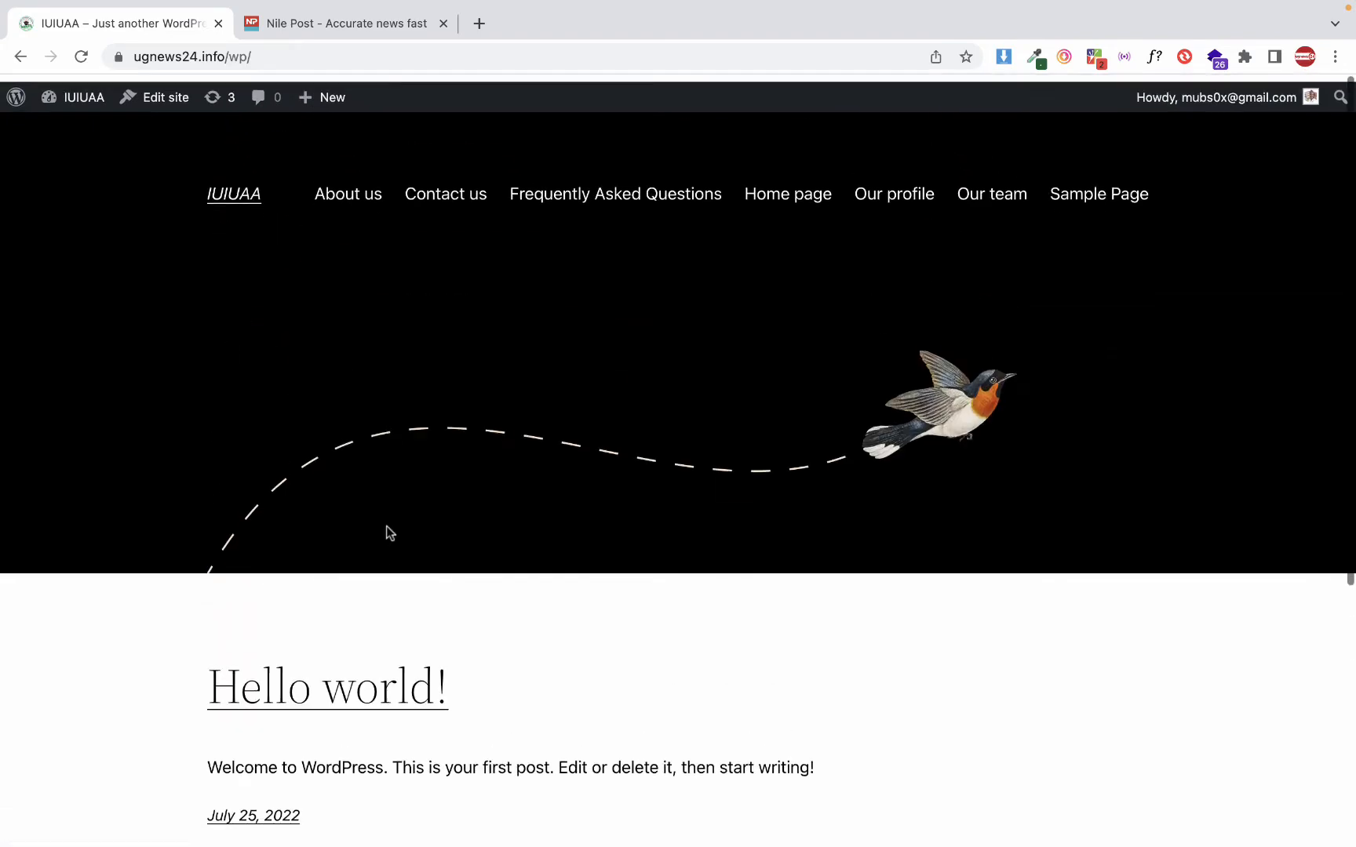
{"action": "scroll", "coordinate": [386, 534], "scroll_direction": "down", "scroll_amount": 6}
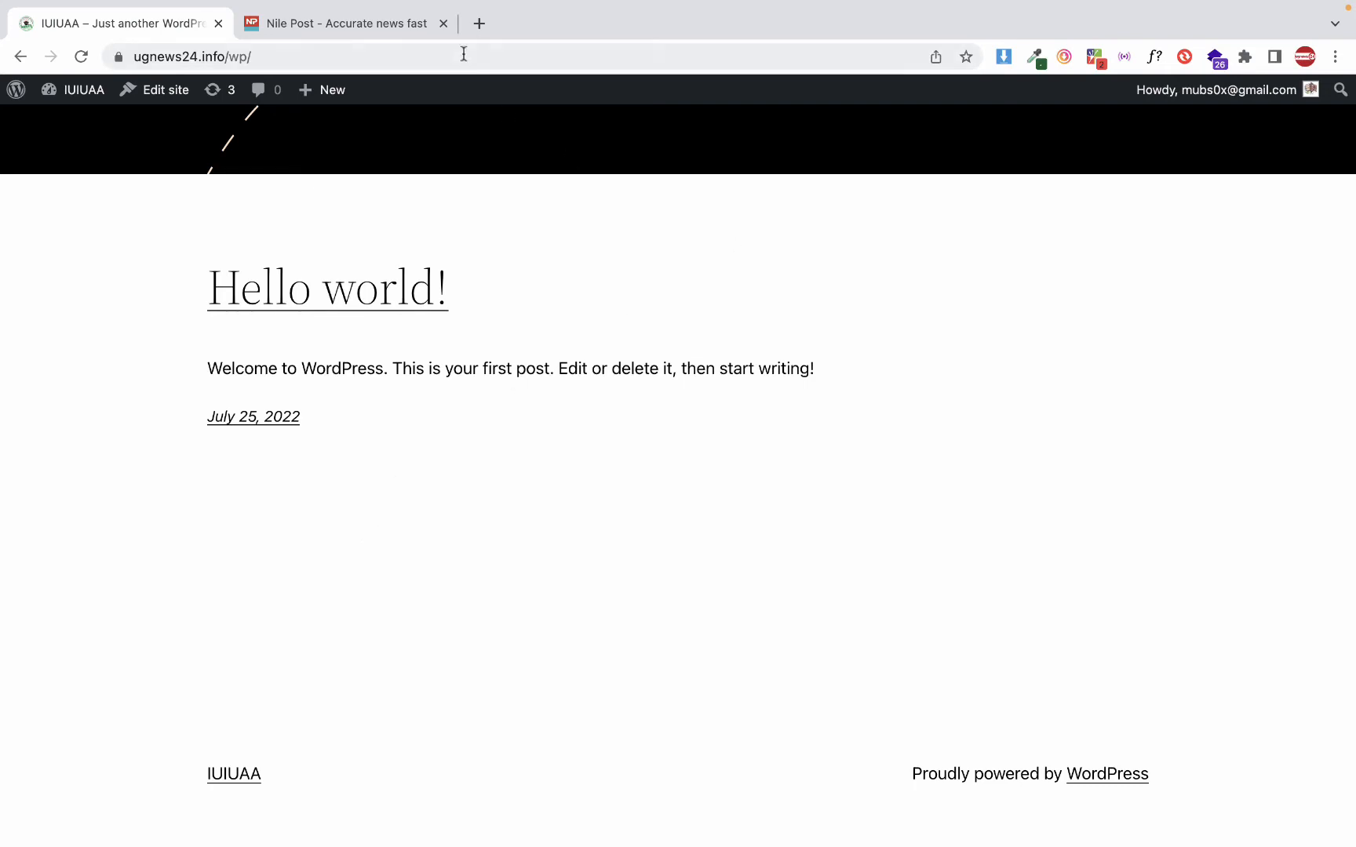
Search Google for "bbc" in a new browser tab and open the BBC homepage from the results
{"action": "left_click", "coordinate": [479, 23]}
{"action": "type", "text": "bbs"}
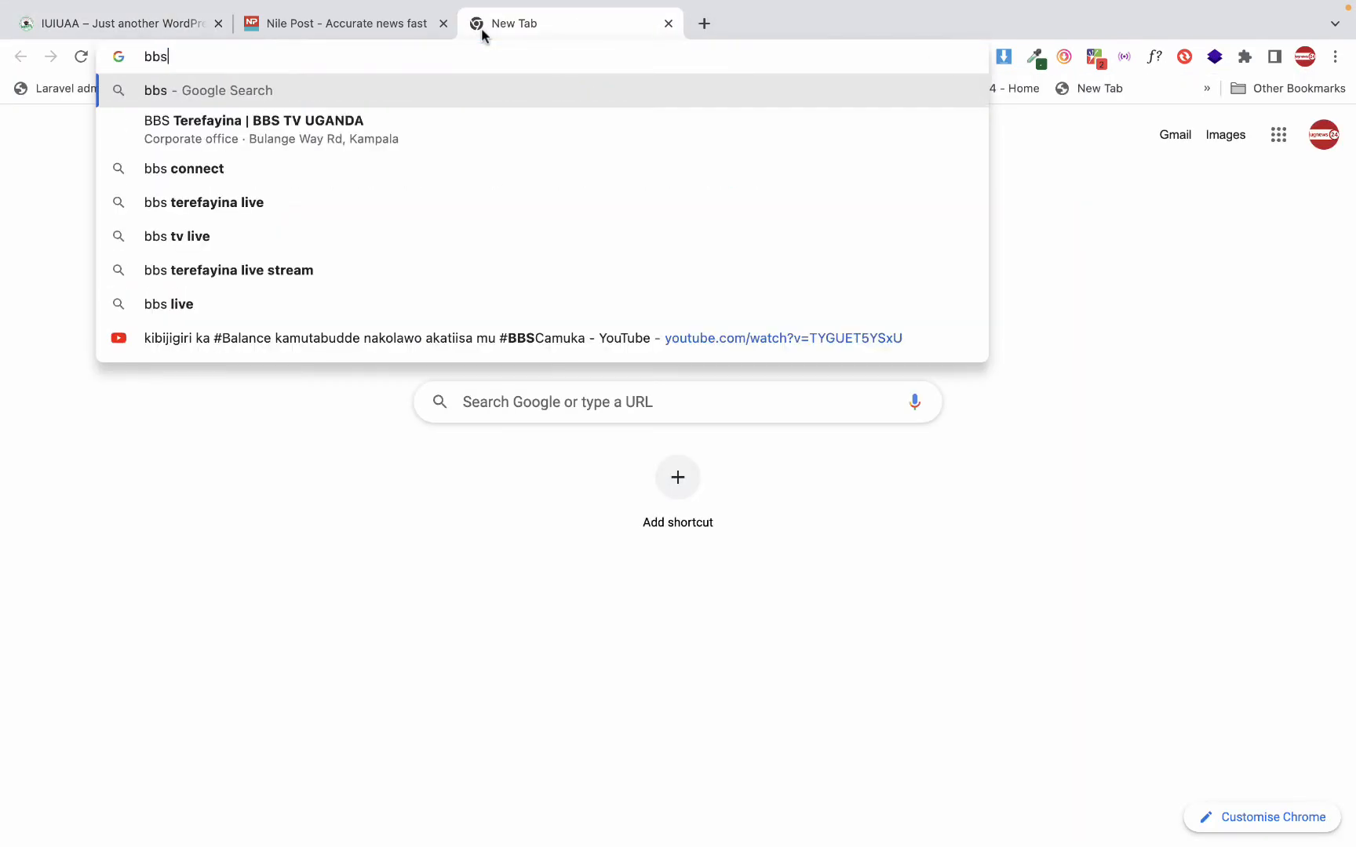
{"action": "key", "text": "BackSpace"}
{"action": "type", "text": "c"}
{"action": "key", "text": "Return"}
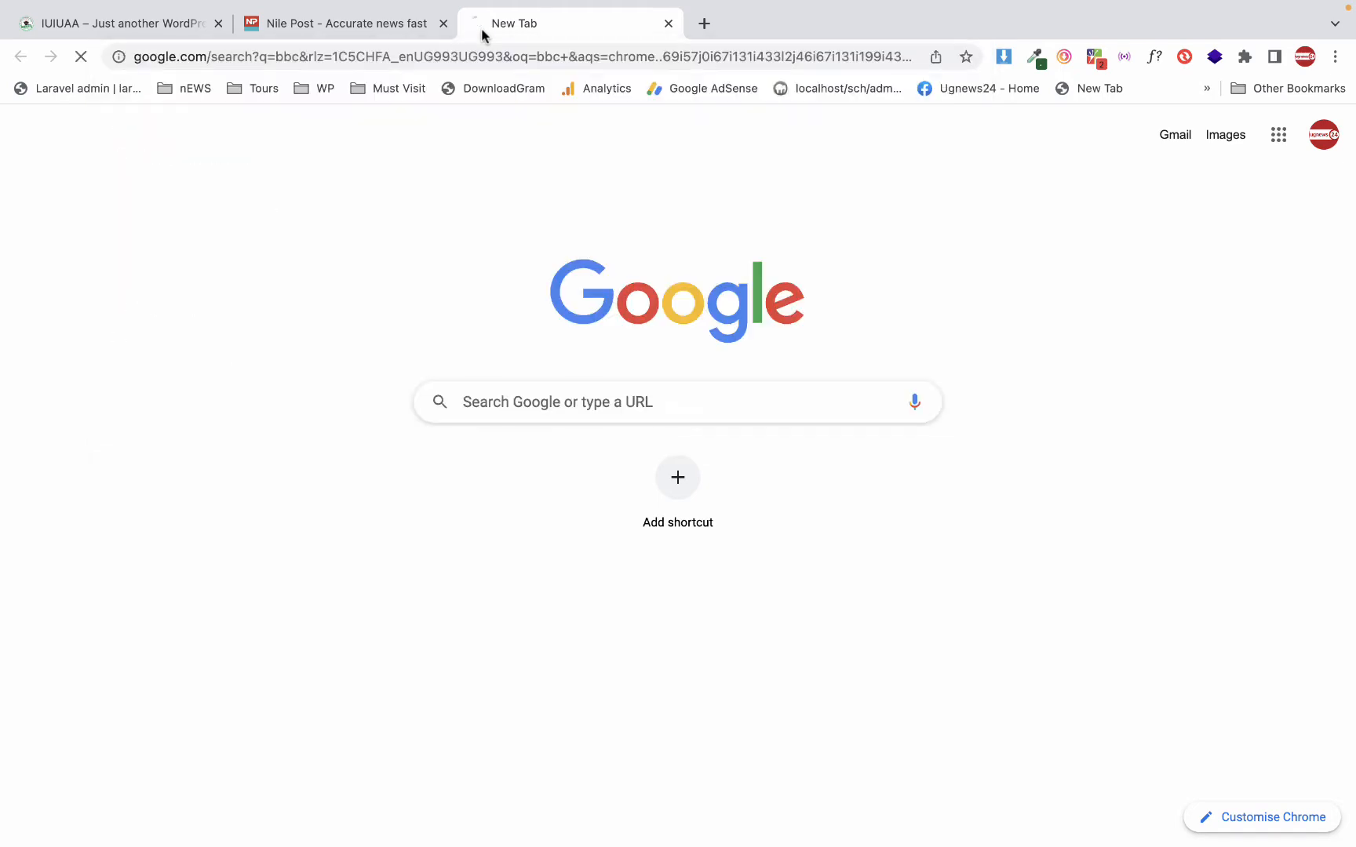
{"action": "left_click", "coordinate": [290, 253]}
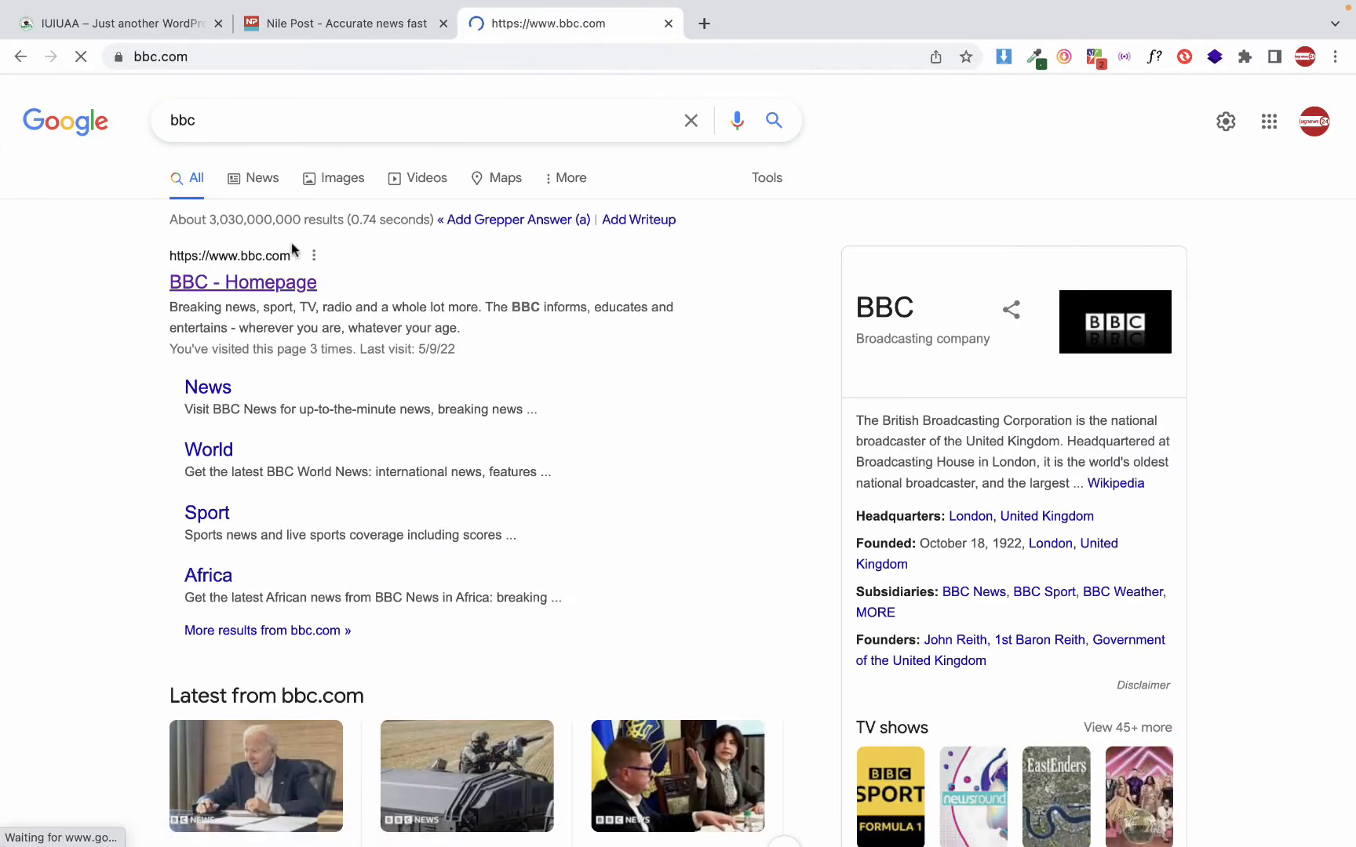
Search Google for "cnn" in another new browser tab and open the CNN International site
{"action": "left_click", "coordinate": [704, 24]}
{"action": "type", "text": "c"}
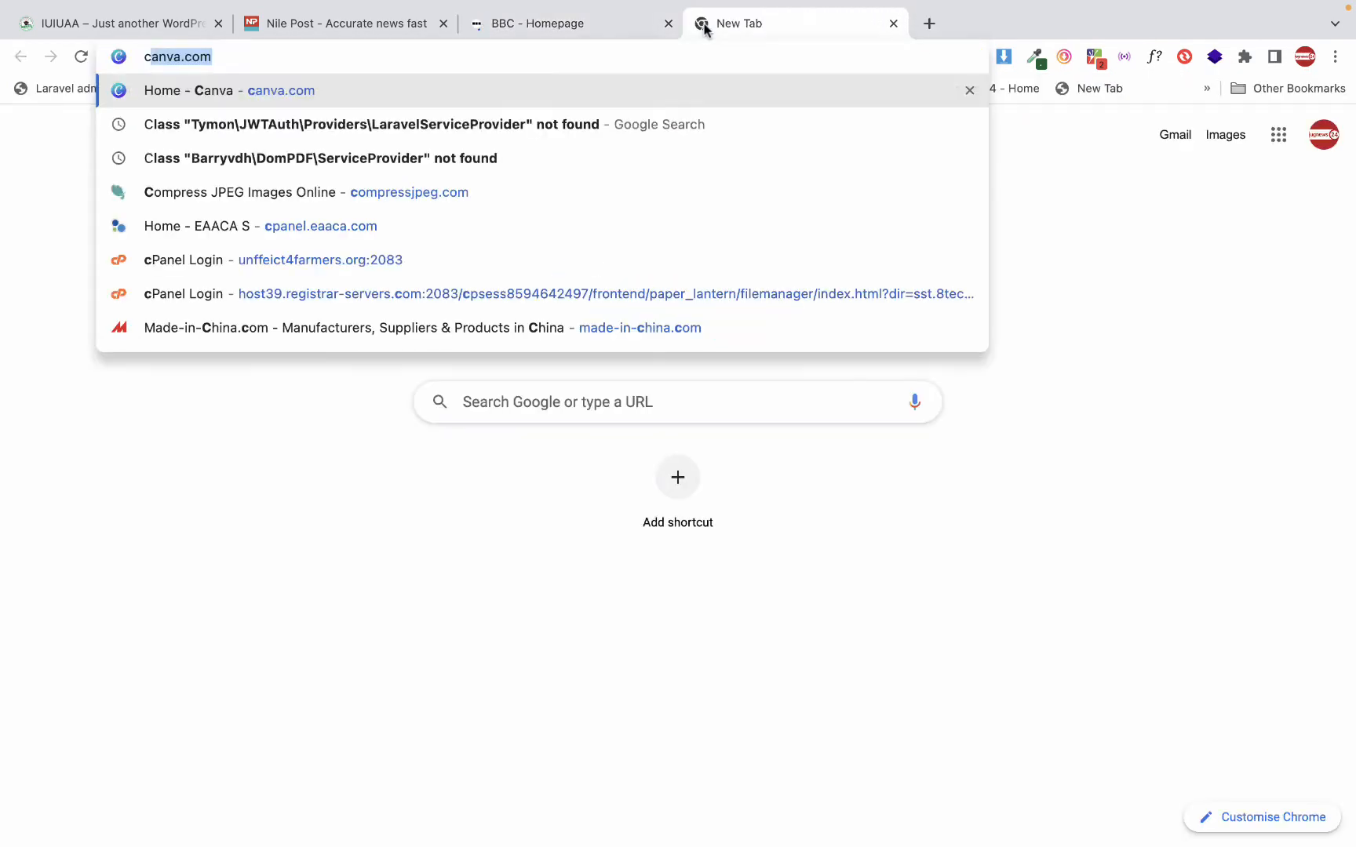
{"action": "type", "text": "nn"}
{"action": "key", "text": "Return"}
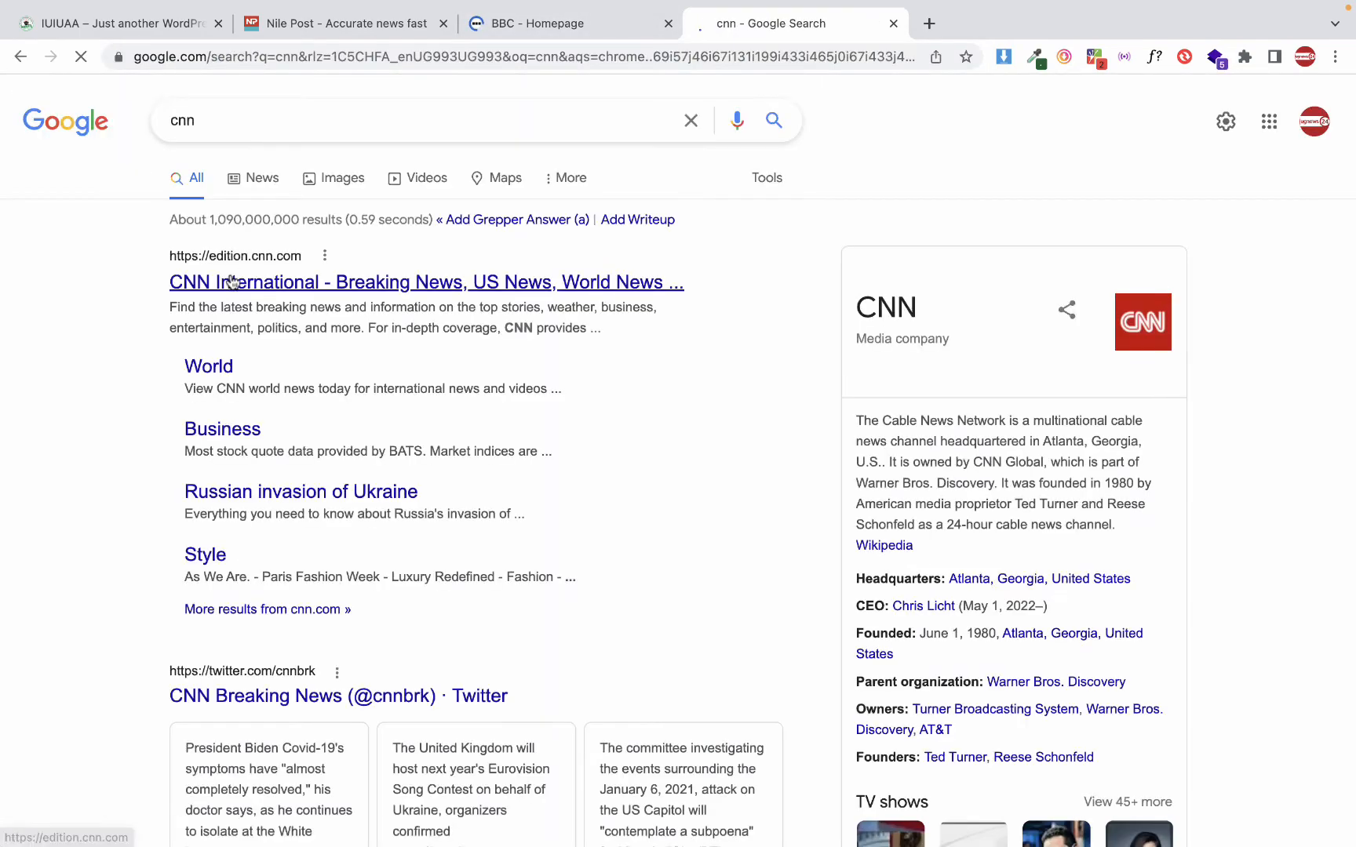
{"action": "left_click", "coordinate": [232, 282]}
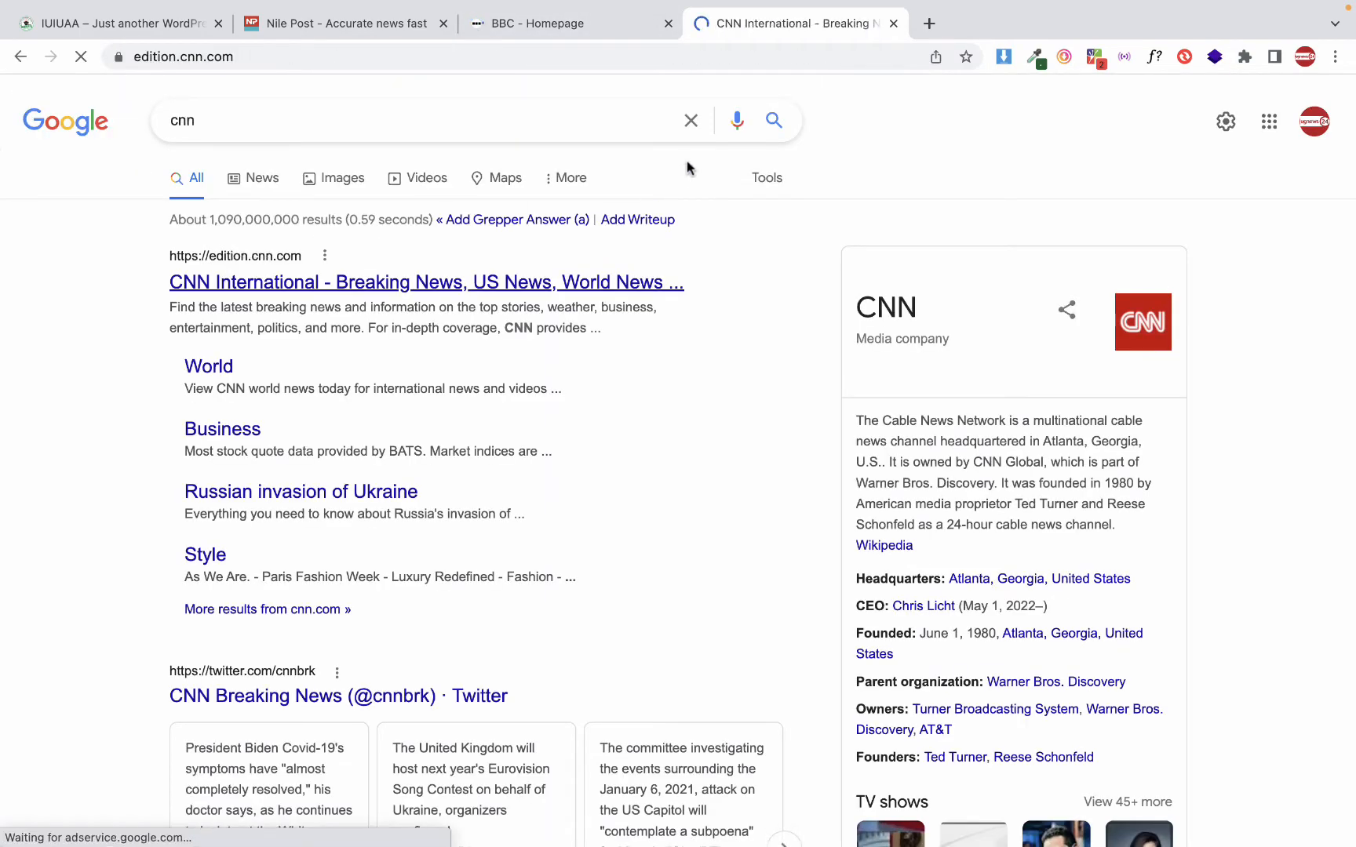
Go back to the BBC homepage and examine its navigation categories and its News and Sport sections
{"action": "left_click", "coordinate": [578, 24]}
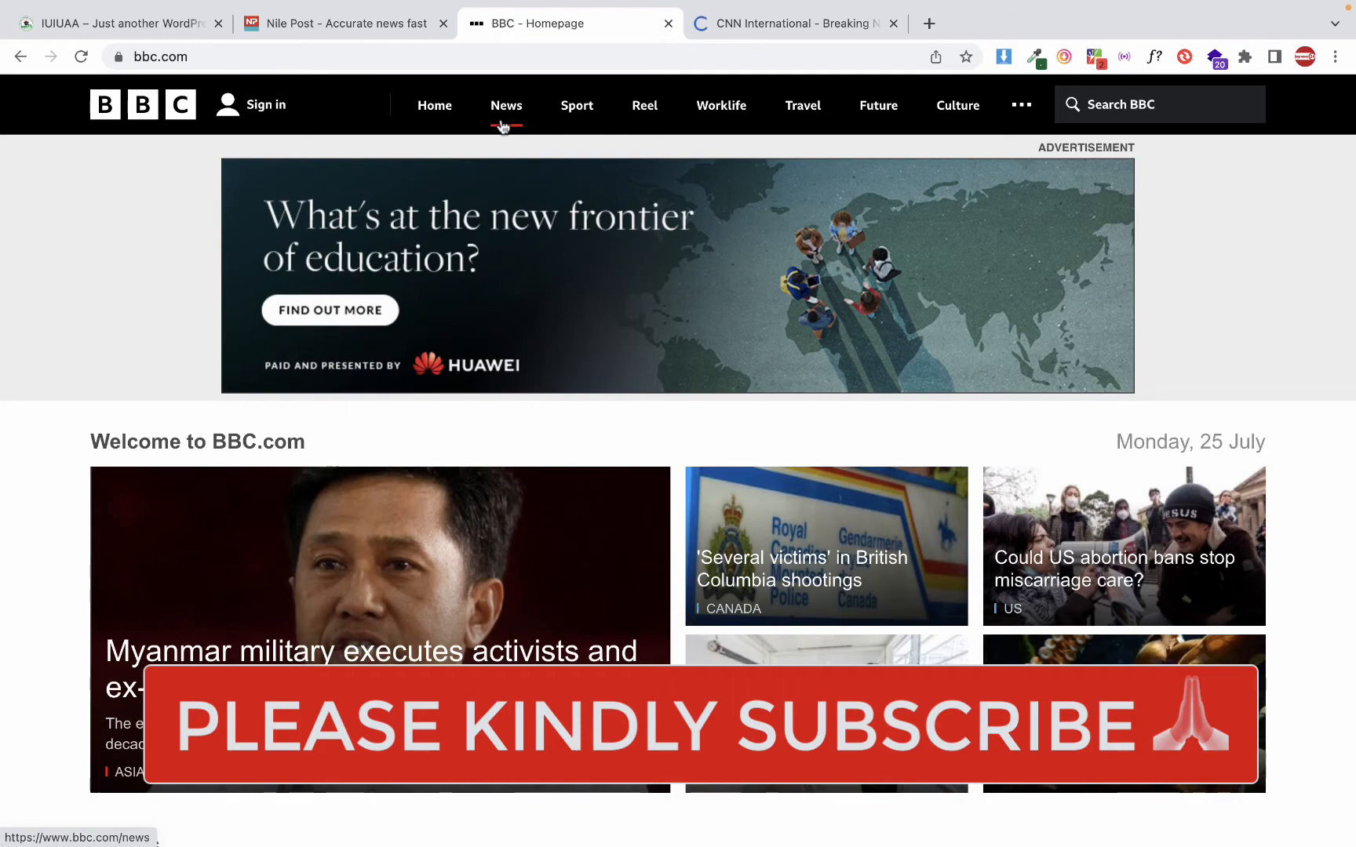
{"action": "scroll", "coordinate": [503, 125], "scroll_direction": "down", "scroll_amount": 14}
{"action": "scroll", "coordinate": [503, 176], "scroll_direction": "up", "scroll_amount": 6}
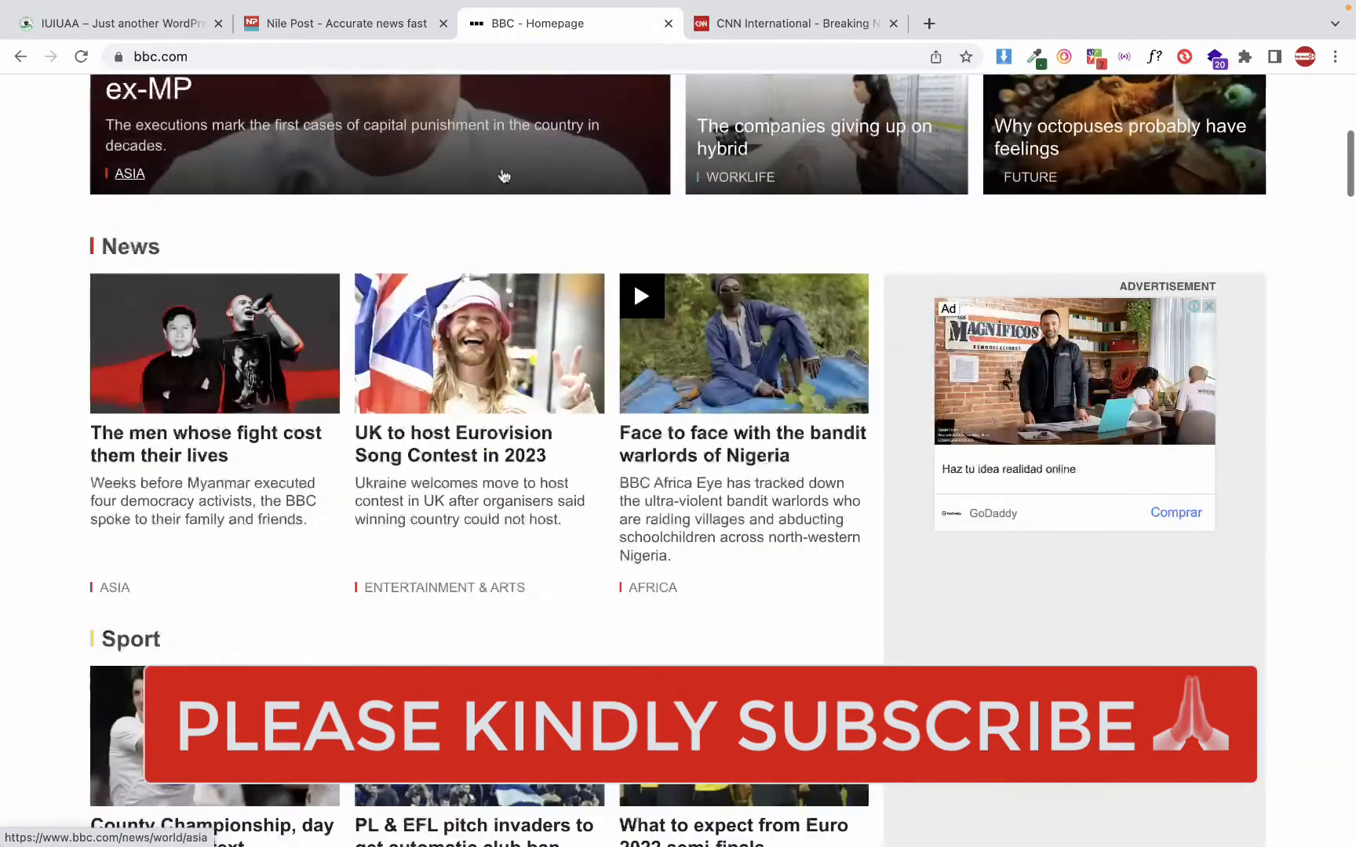
{"action": "scroll", "coordinate": [504, 176], "scroll_direction": "up", "scroll_amount": 8}
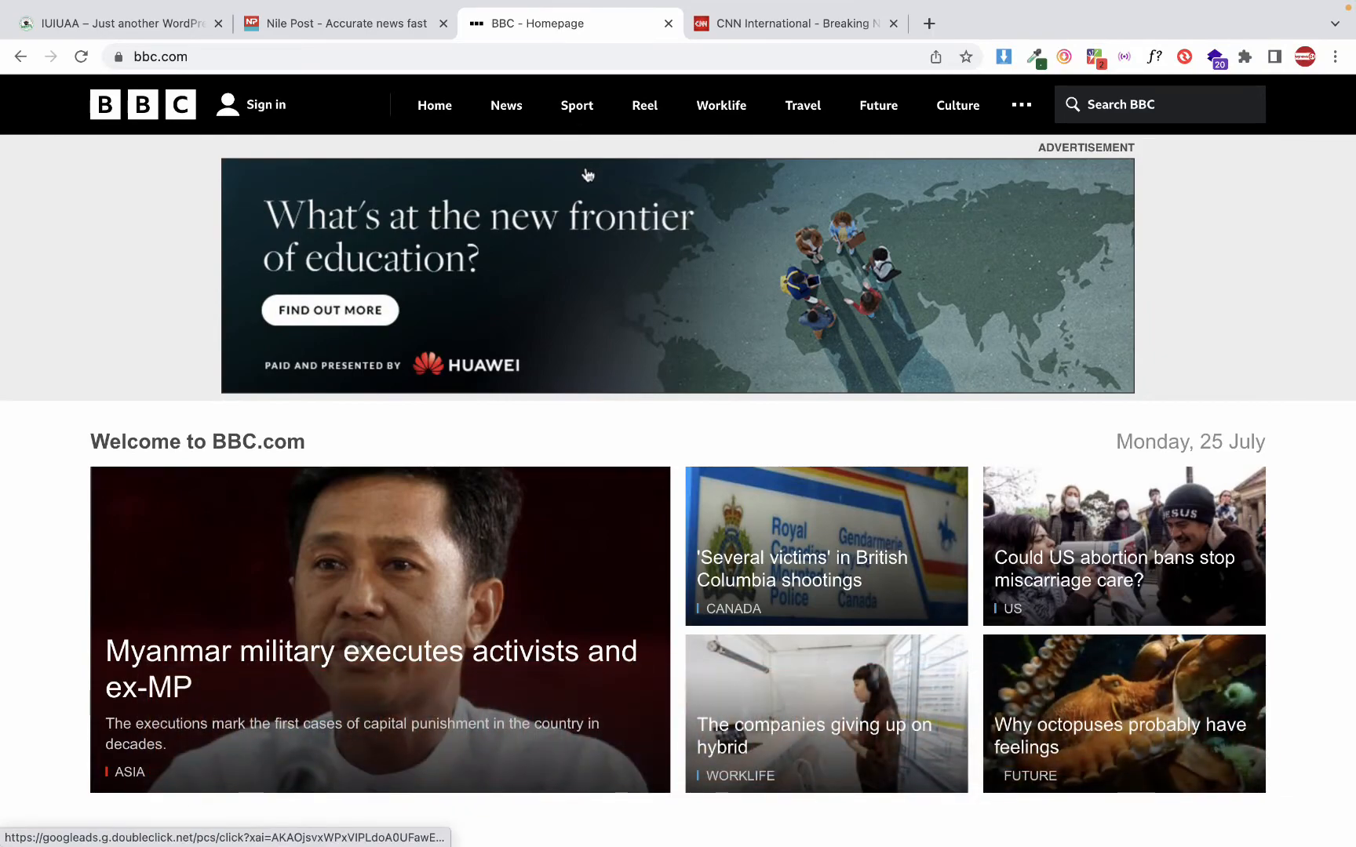
{"action": "scroll", "coordinate": [588, 174], "scroll_direction": "down", "scroll_amount": 1}
{"action": "scroll", "coordinate": [587, 174], "scroll_direction": "up", "scroll_amount": 20}
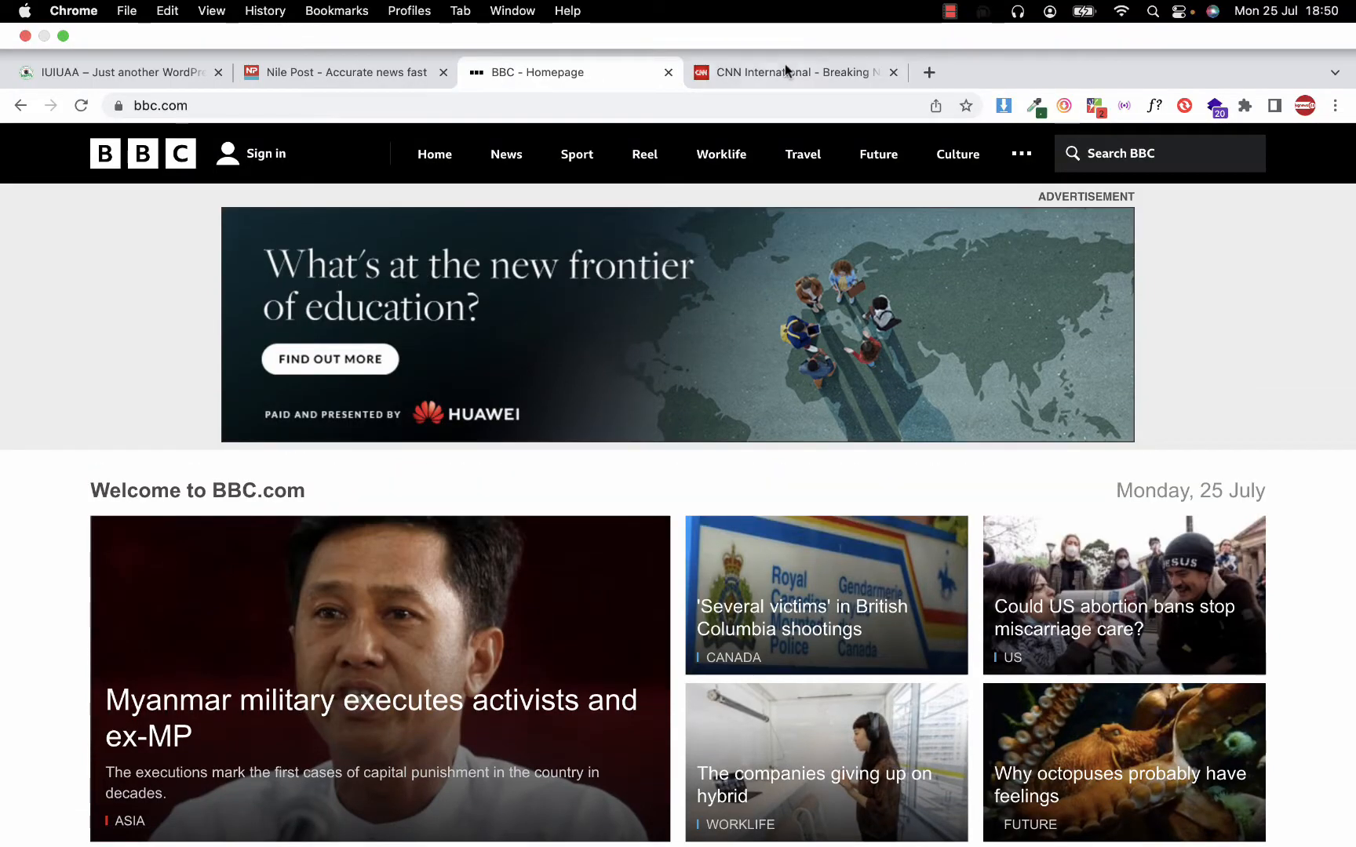
Switch to the CNN site and examine its home page down to the category links in the footer
{"action": "left_click", "coordinate": [781, 68]}
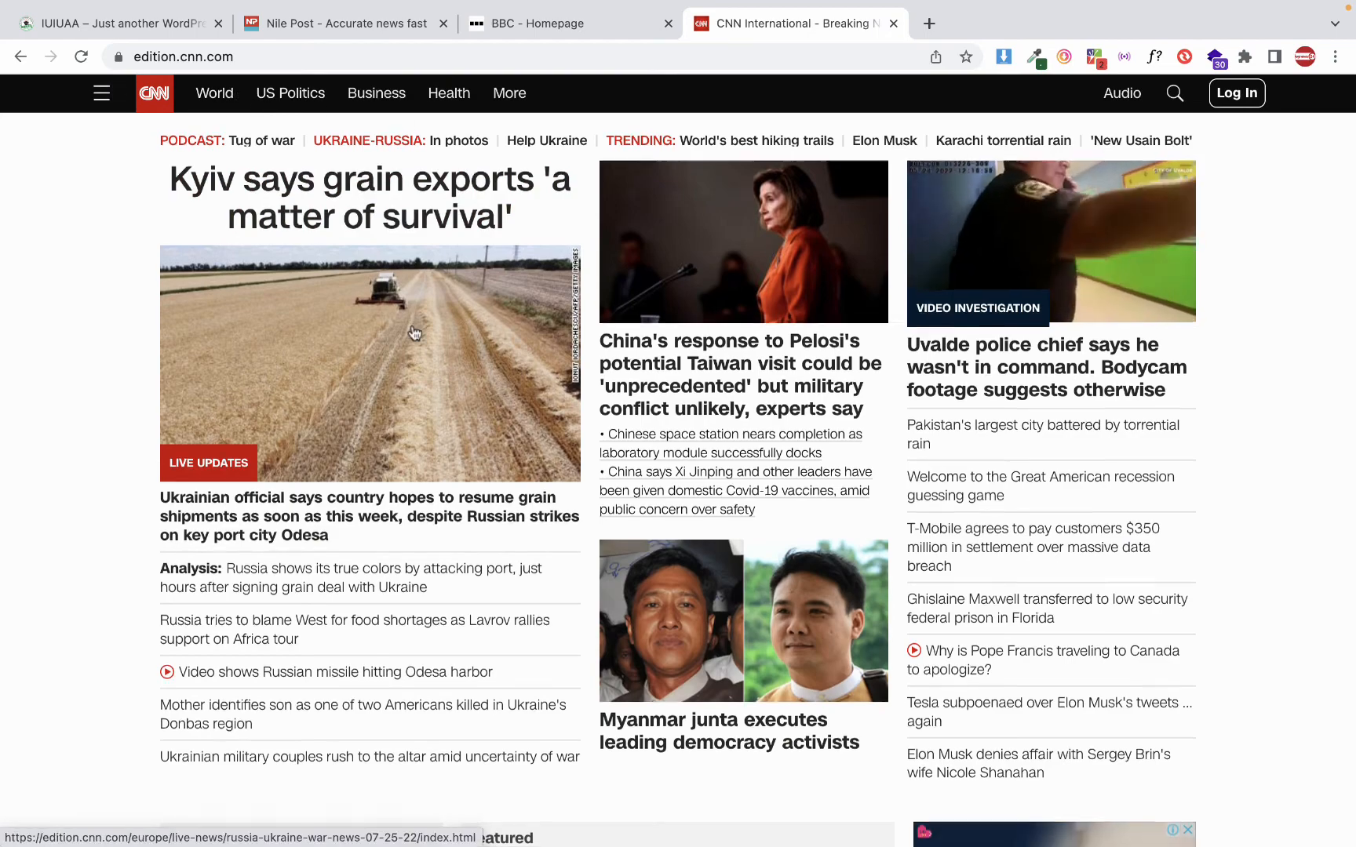
{"action": "scroll", "coordinate": [414, 336], "scroll_direction": "down", "scroll_amount": 20}
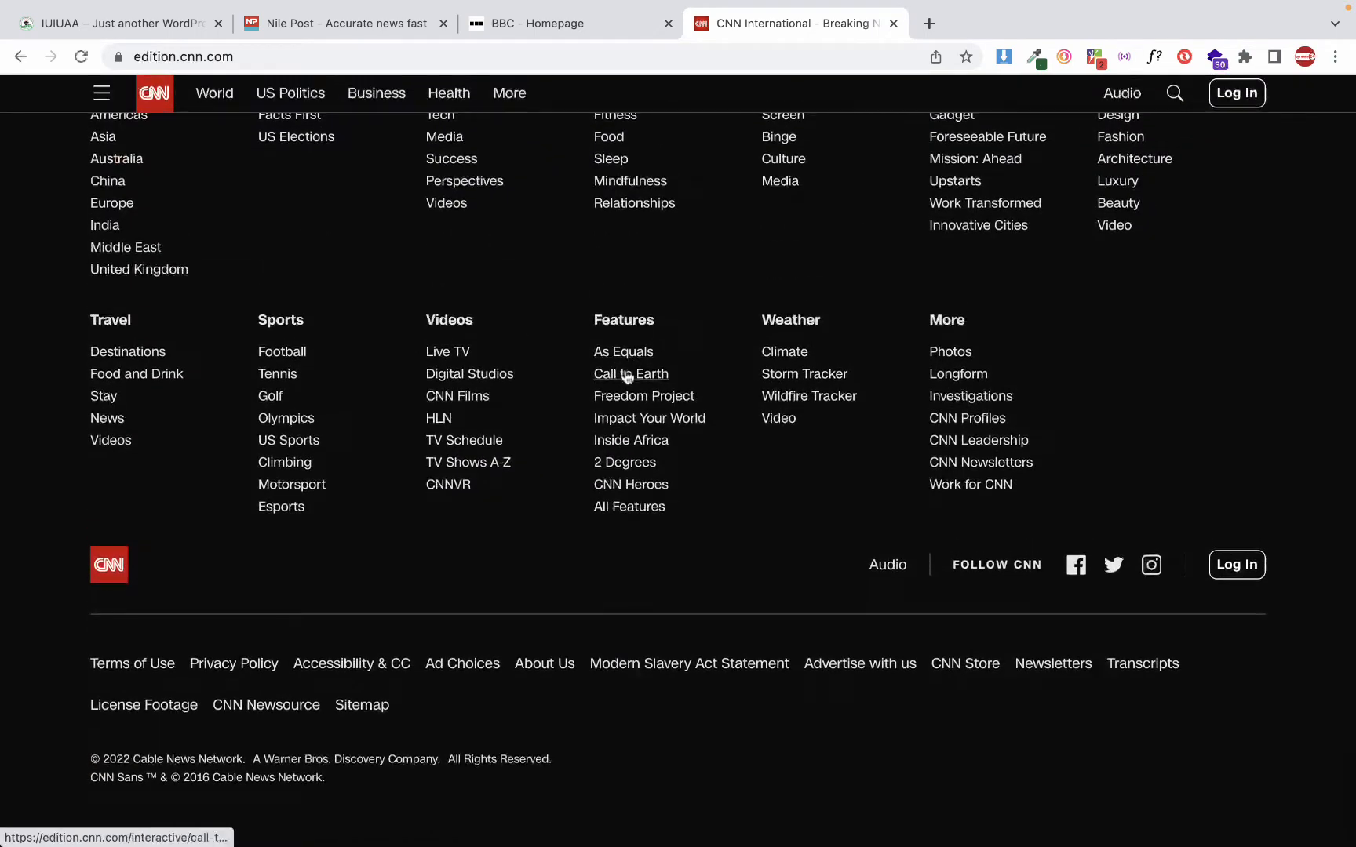
{"action": "scroll", "coordinate": [628, 377], "scroll_direction": "up", "scroll_amount": 3}
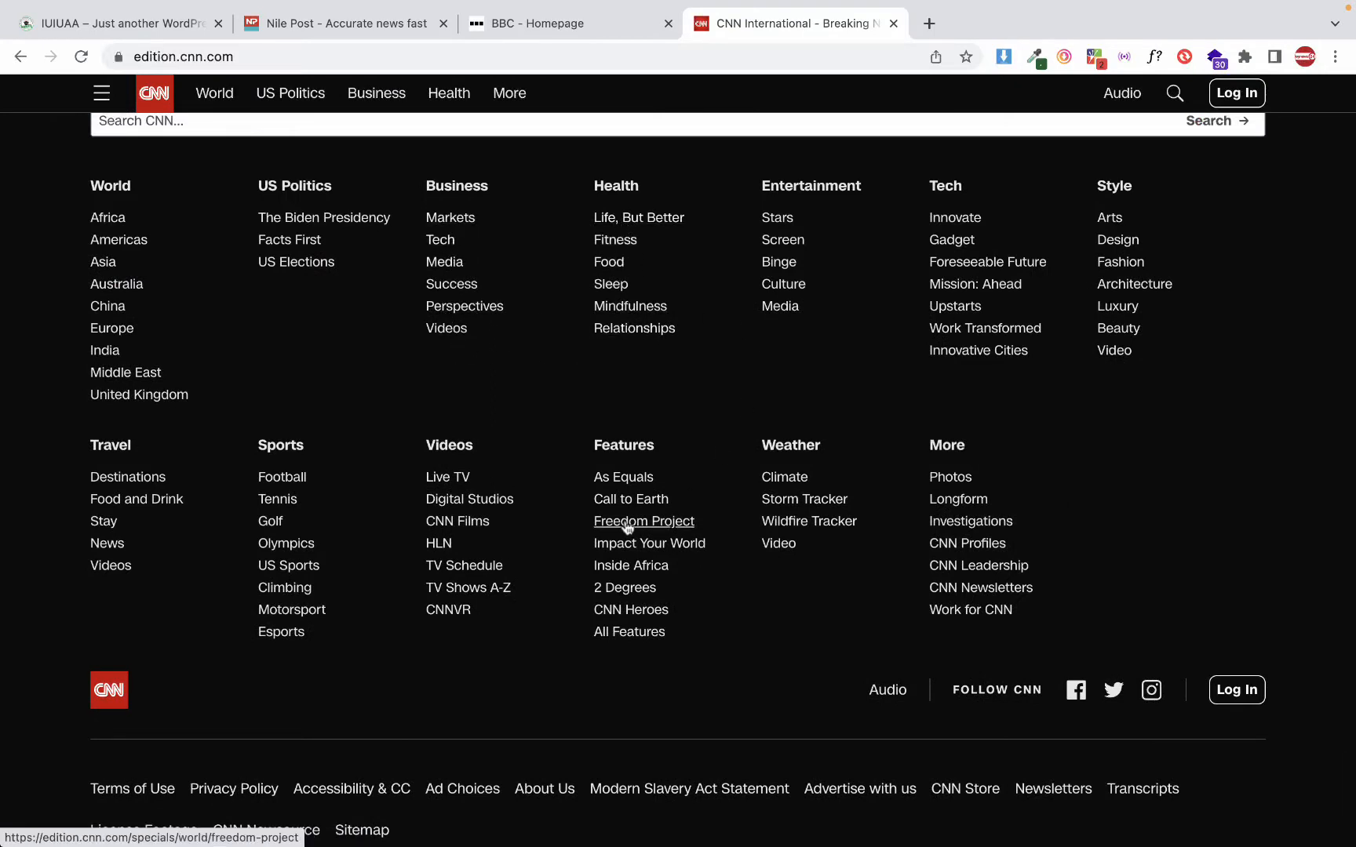
Open the Football category under Sports on the CNN site and look through its videos and articles
{"action": "left_click", "coordinate": [282, 477]}
{"action": "scroll", "coordinate": [471, 458], "scroll_direction": "down", "scroll_amount": 1}
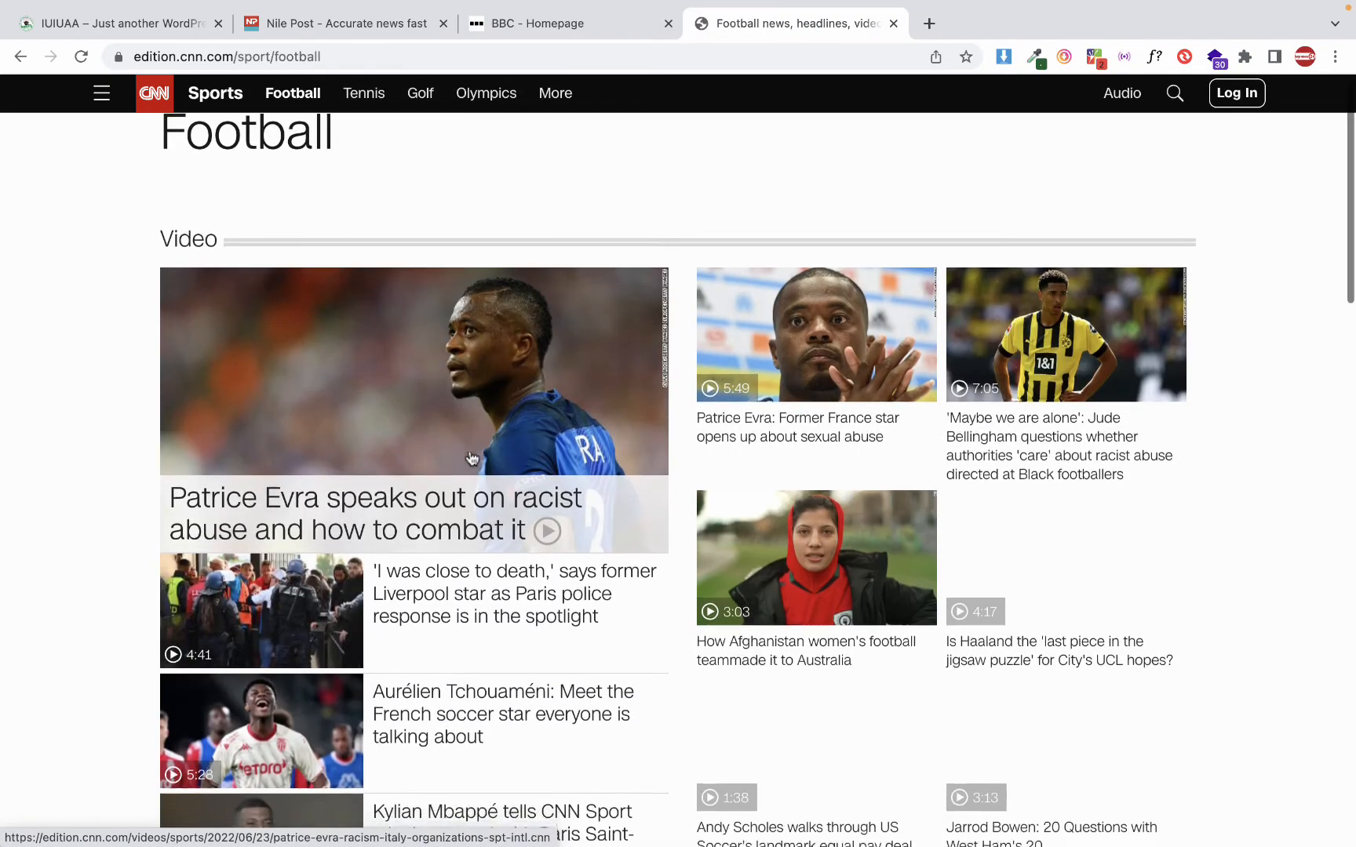
{"action": "scroll", "coordinate": [471, 458], "scroll_direction": "down", "scroll_amount": 15}
{"action": "scroll", "coordinate": [472, 458], "scroll_direction": "up", "scroll_amount": 6}
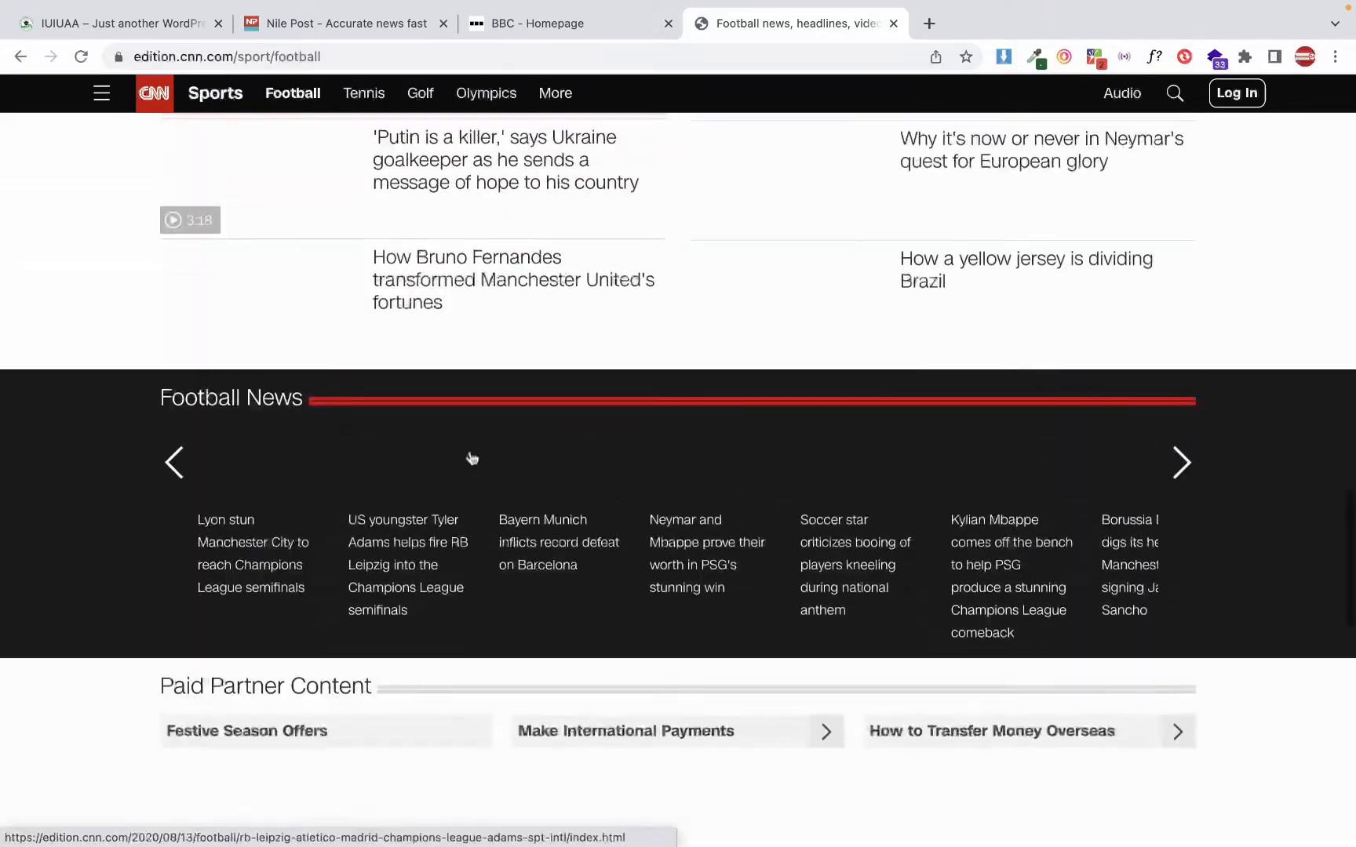
{"action": "scroll", "coordinate": [471, 458], "scroll_direction": "up", "scroll_amount": 10}
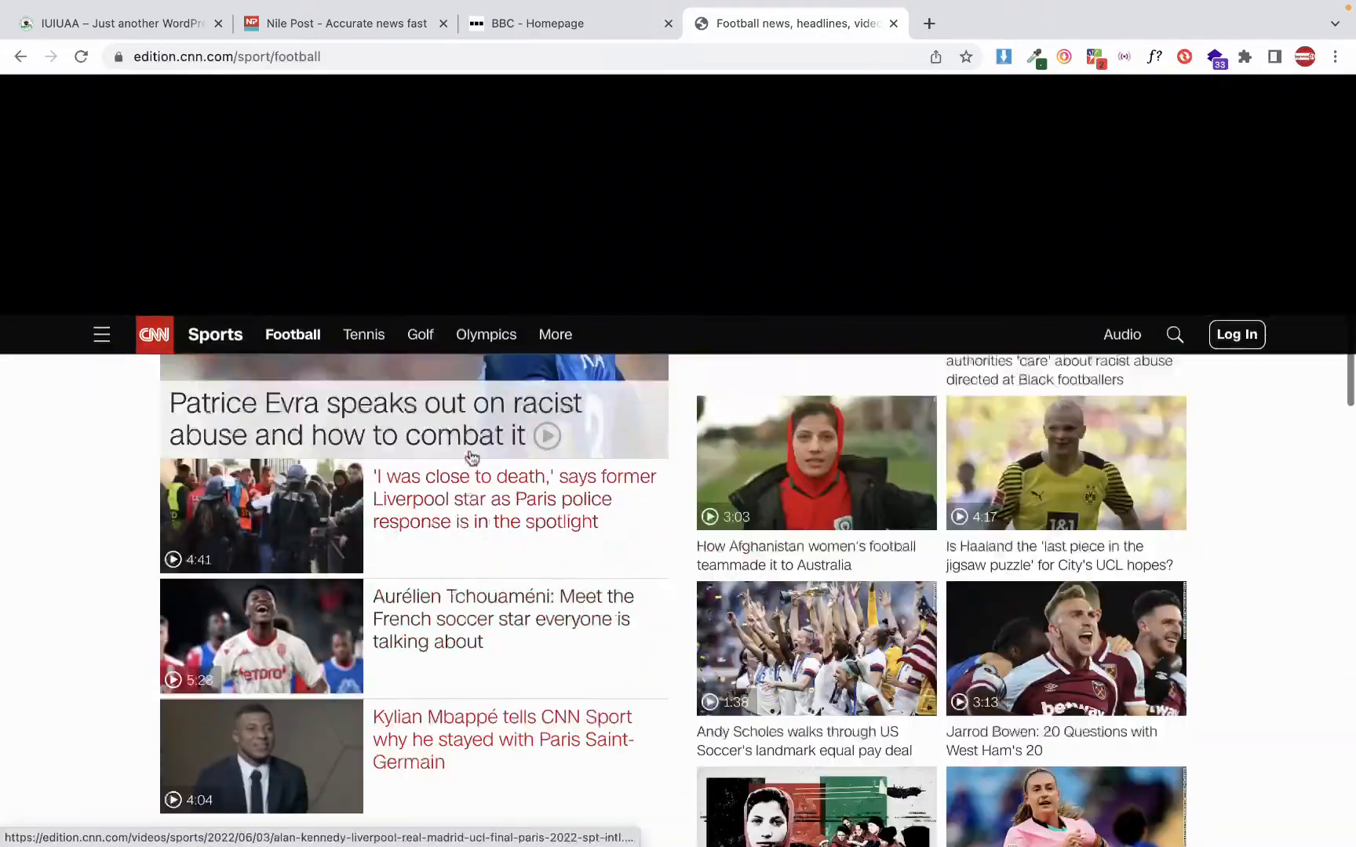
Look through the CNN Football page from its top headlines down to the Video, Global Game and Football News sections
{"action": "scroll", "coordinate": [472, 458], "scroll_direction": "up", "scroll_amount": 6}
{"action": "scroll", "coordinate": [472, 458], "scroll_direction": "down", "scroll_amount": 15}
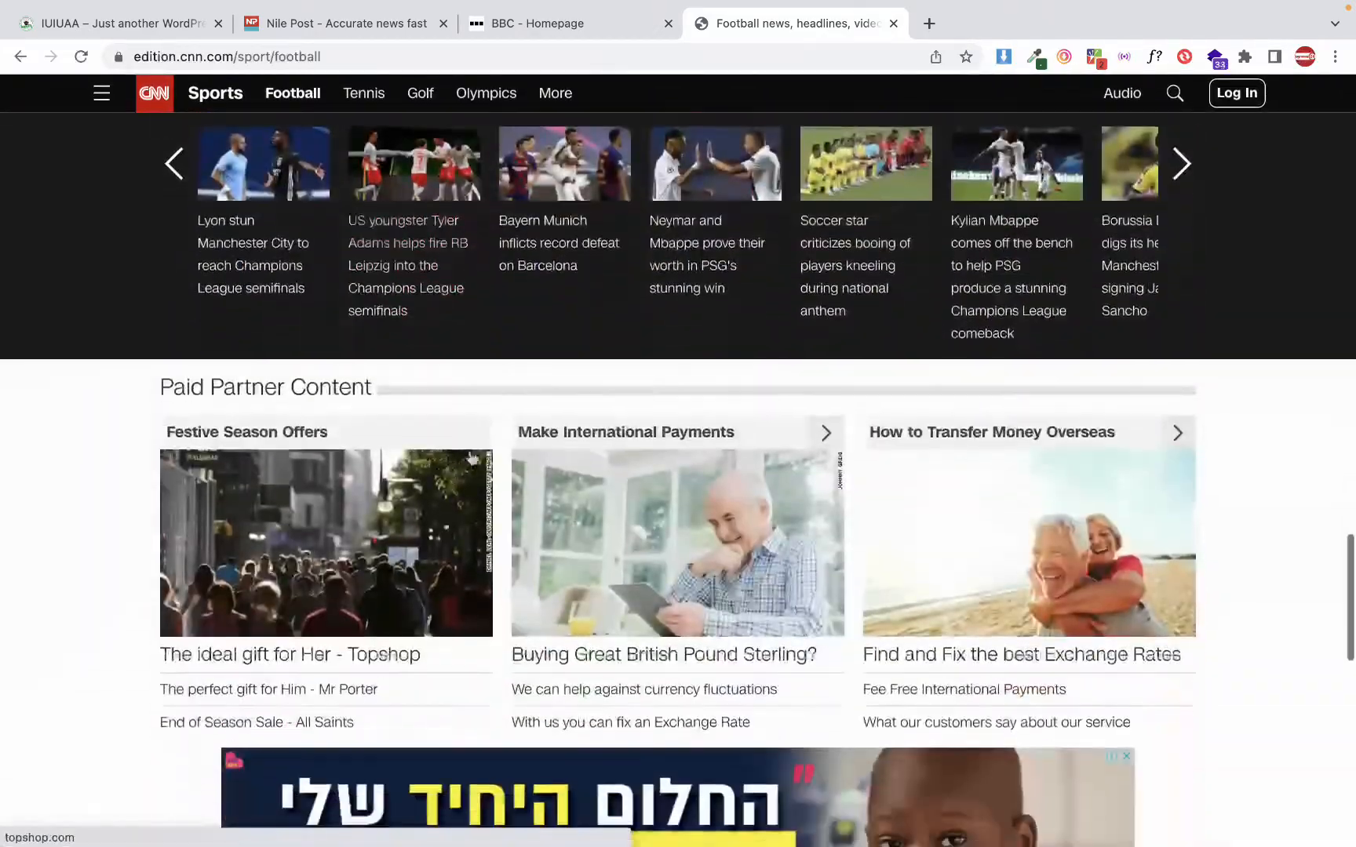
{"action": "scroll", "coordinate": [471, 458], "scroll_direction": "down", "scroll_amount": 10}
{"action": "scroll", "coordinate": [472, 458], "scroll_direction": "up", "scroll_amount": 12}
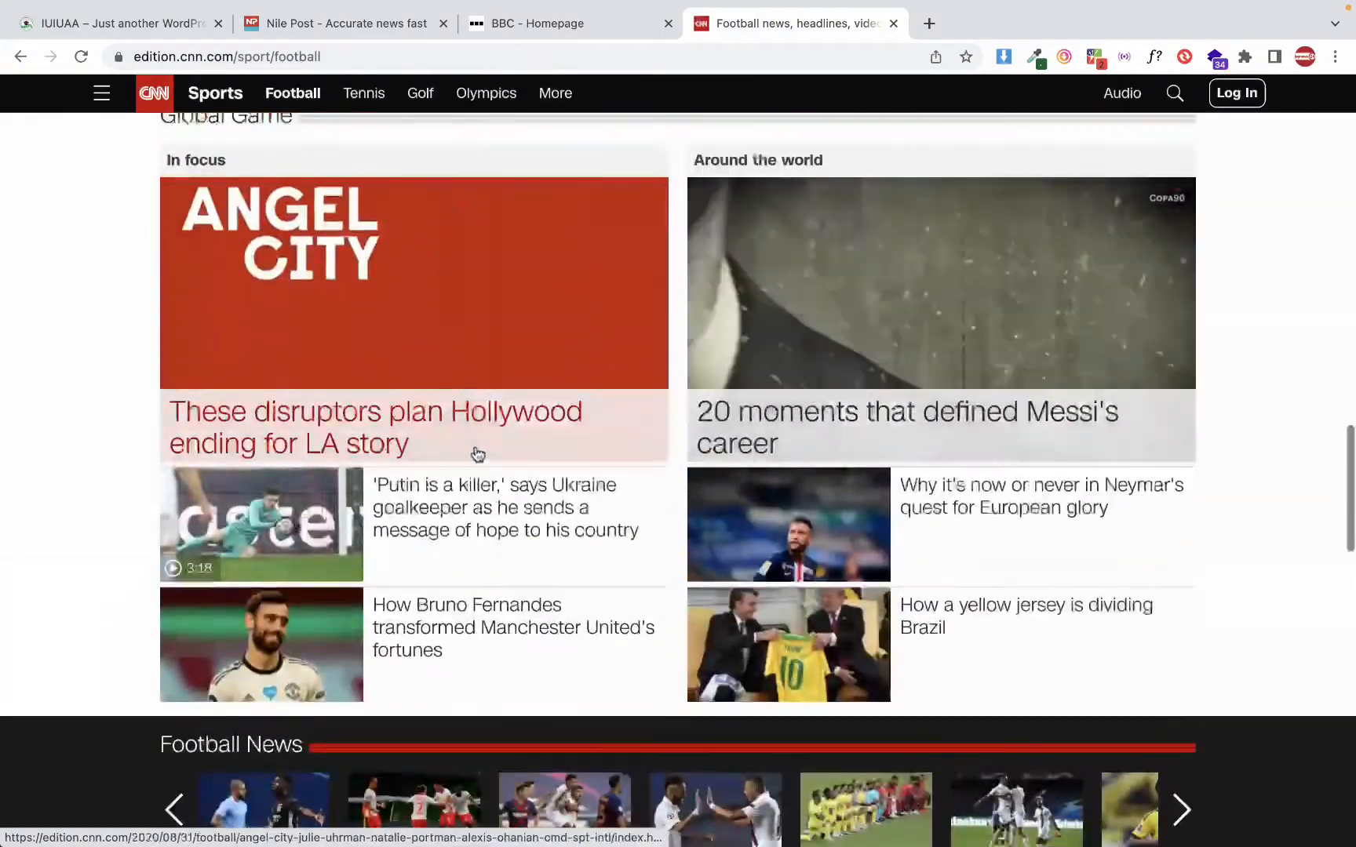
{"action": "scroll", "coordinate": [478, 454], "scroll_direction": "up", "scroll_amount": 15}
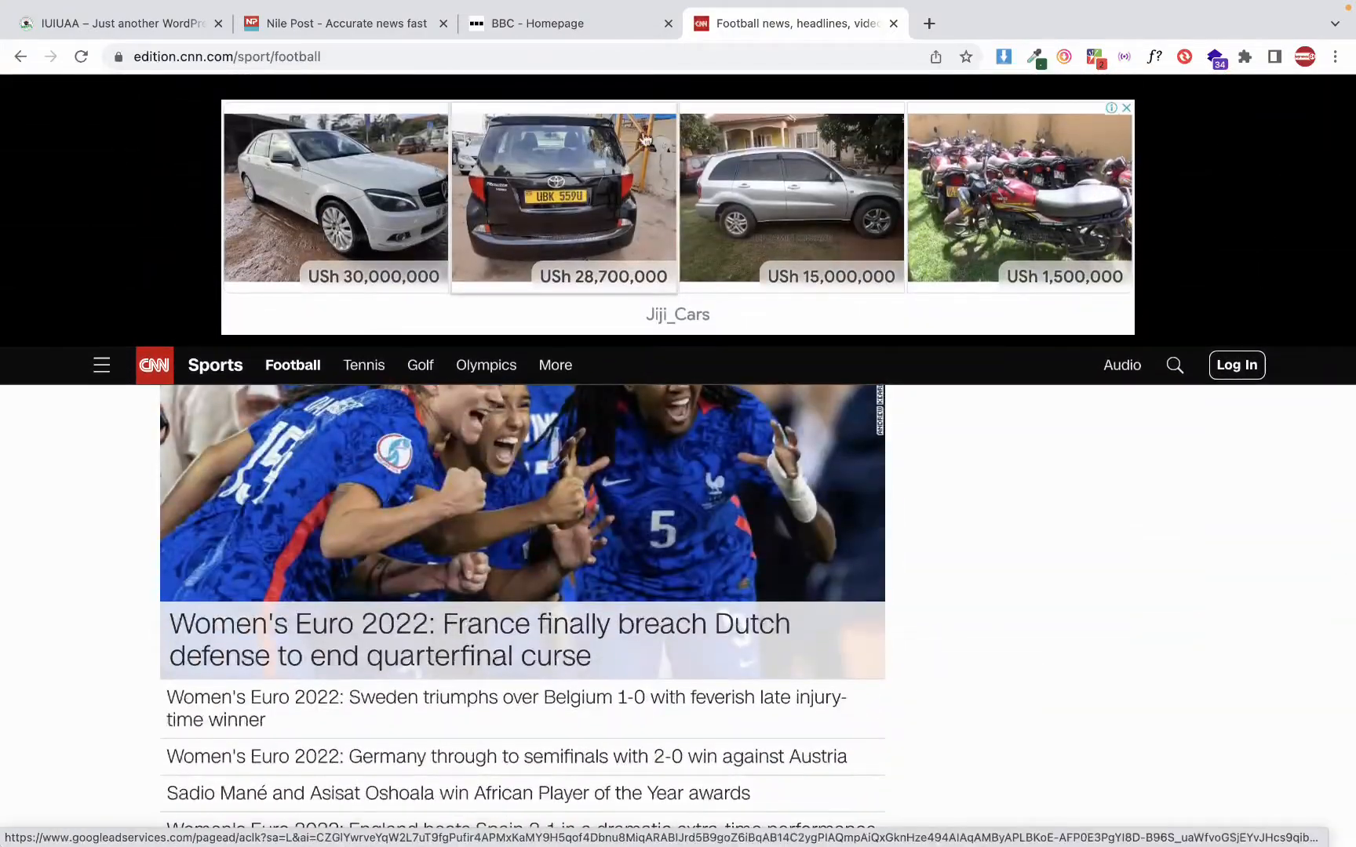
{"action": "scroll", "coordinate": [628, 227], "scroll_direction": "up", "scroll_amount": 3}
{"action": "scroll", "coordinate": [610, 240], "scroll_direction": "down", "scroll_amount": 2}
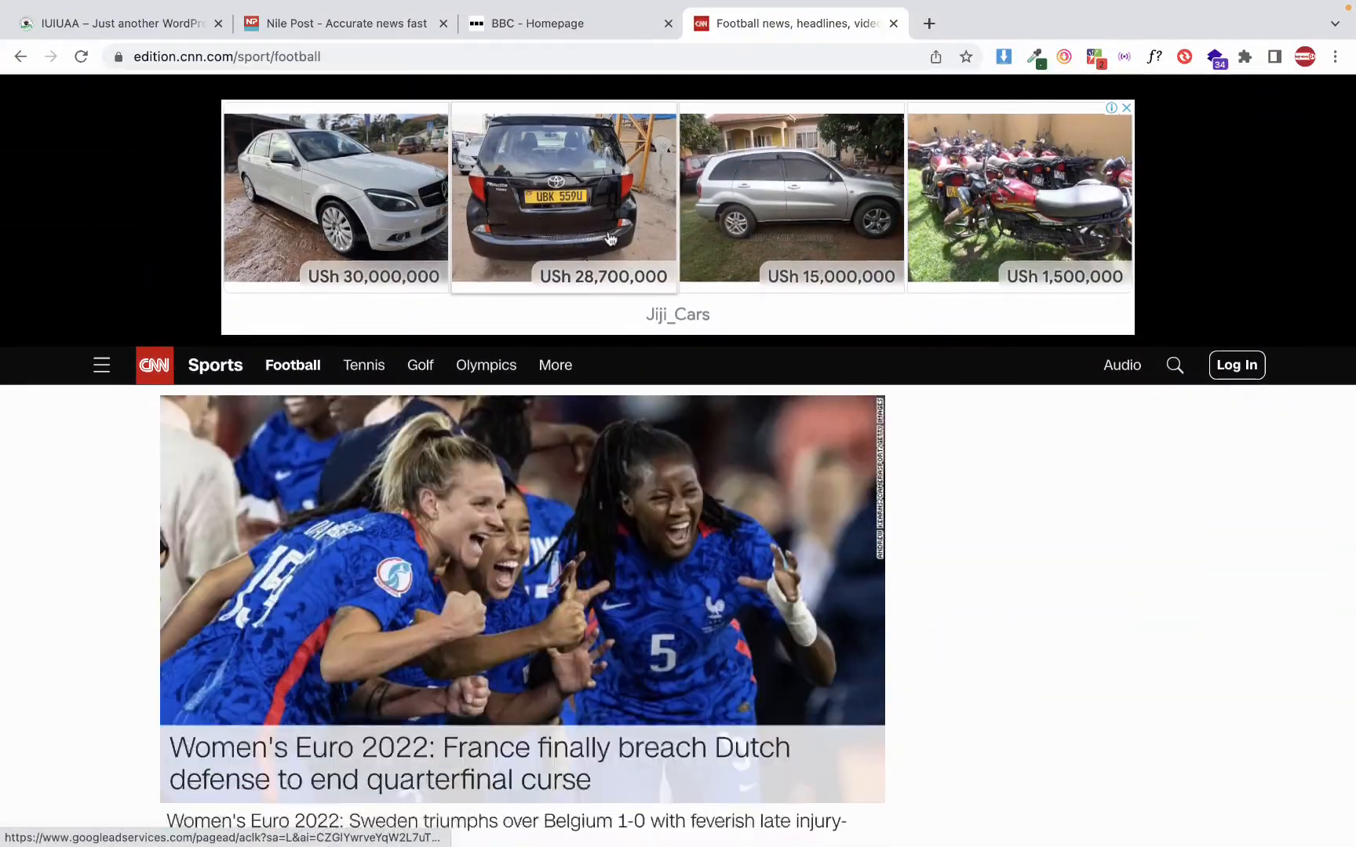
{"action": "scroll", "coordinate": [610, 240], "scroll_direction": "down", "scroll_amount": 8}
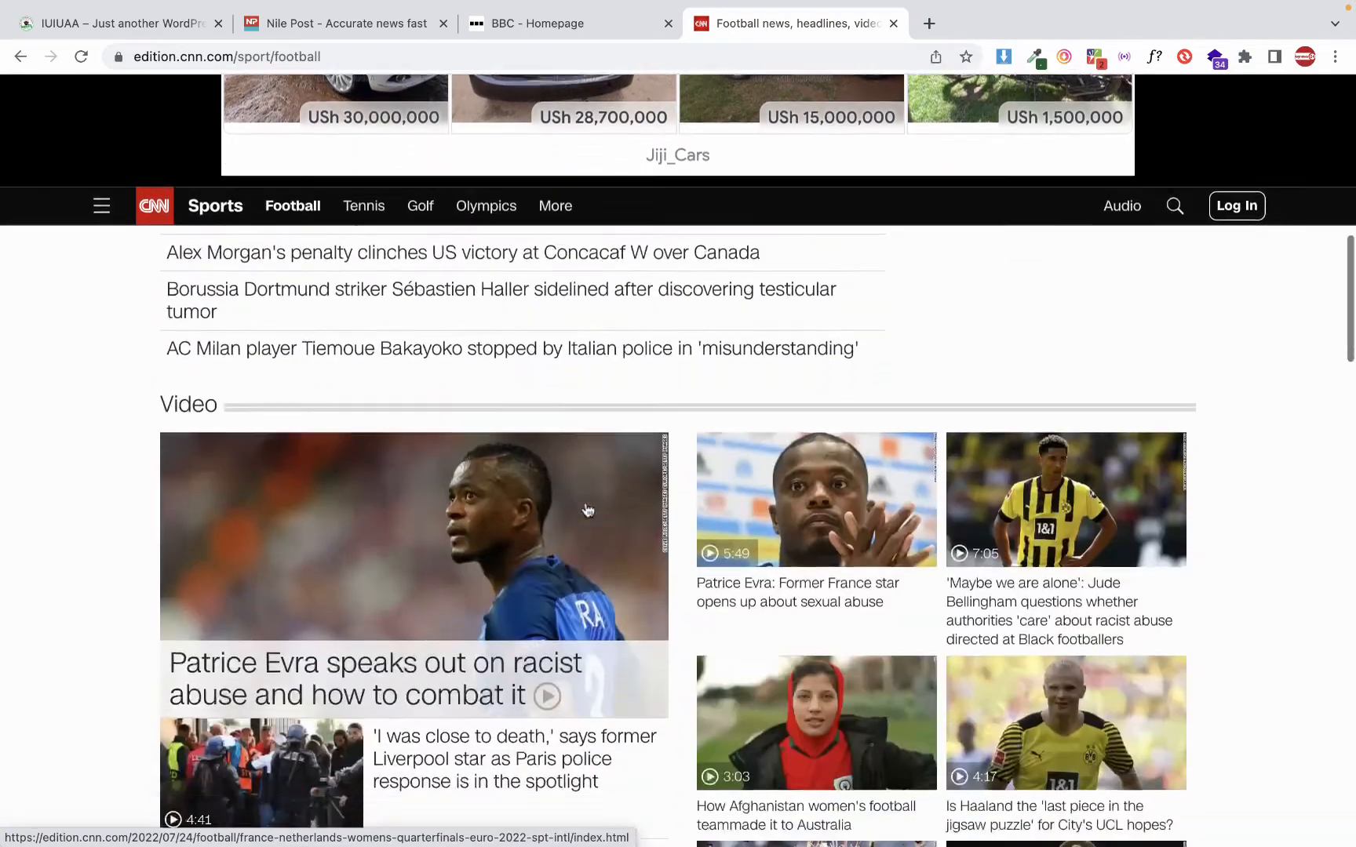
{"action": "scroll", "coordinate": [587, 510], "scroll_direction": "down", "scroll_amount": 4}
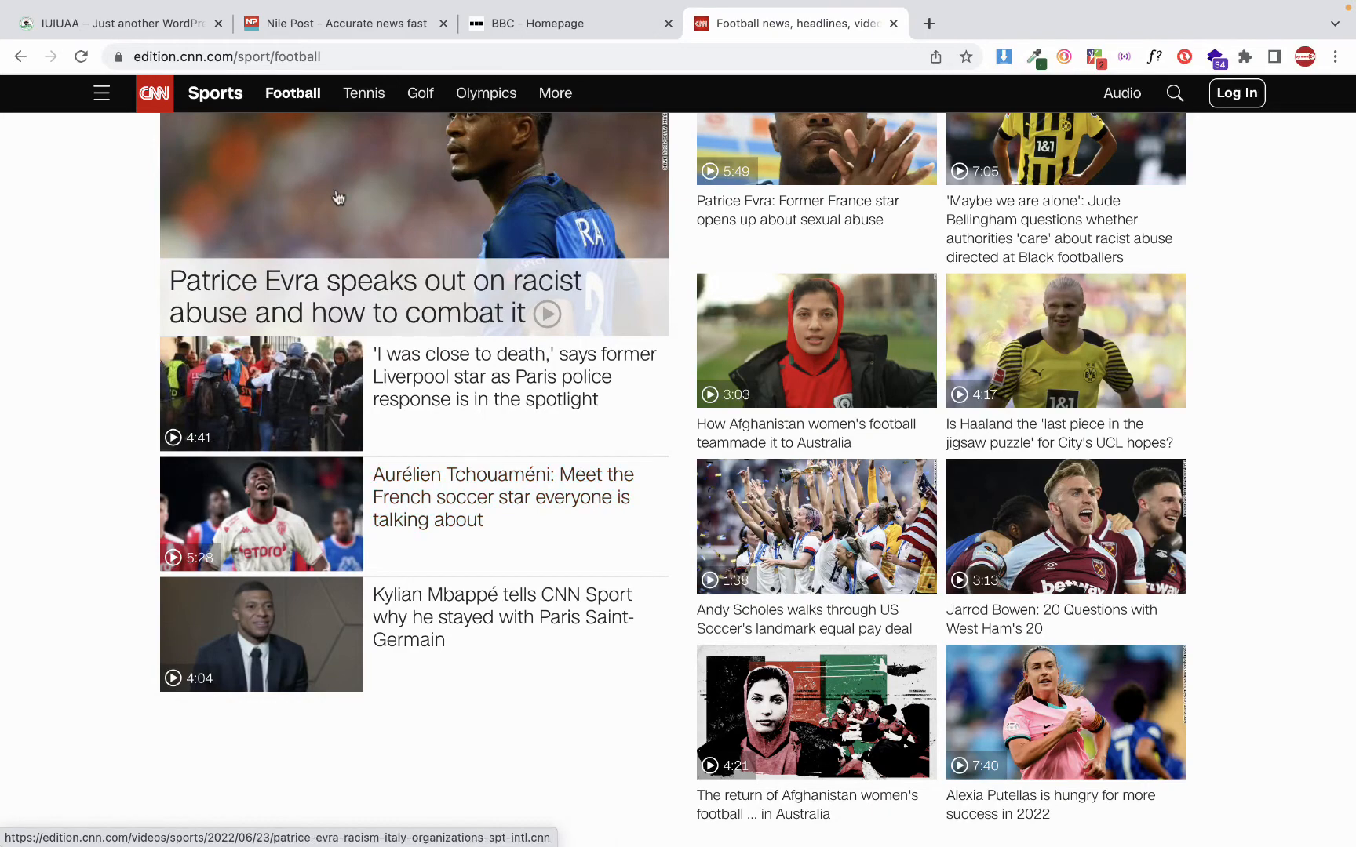
Examine the Nile Post home page and the BBC homepage's News and Sport sections for how articles are categorised
{"action": "left_click", "coordinate": [318, 24]}
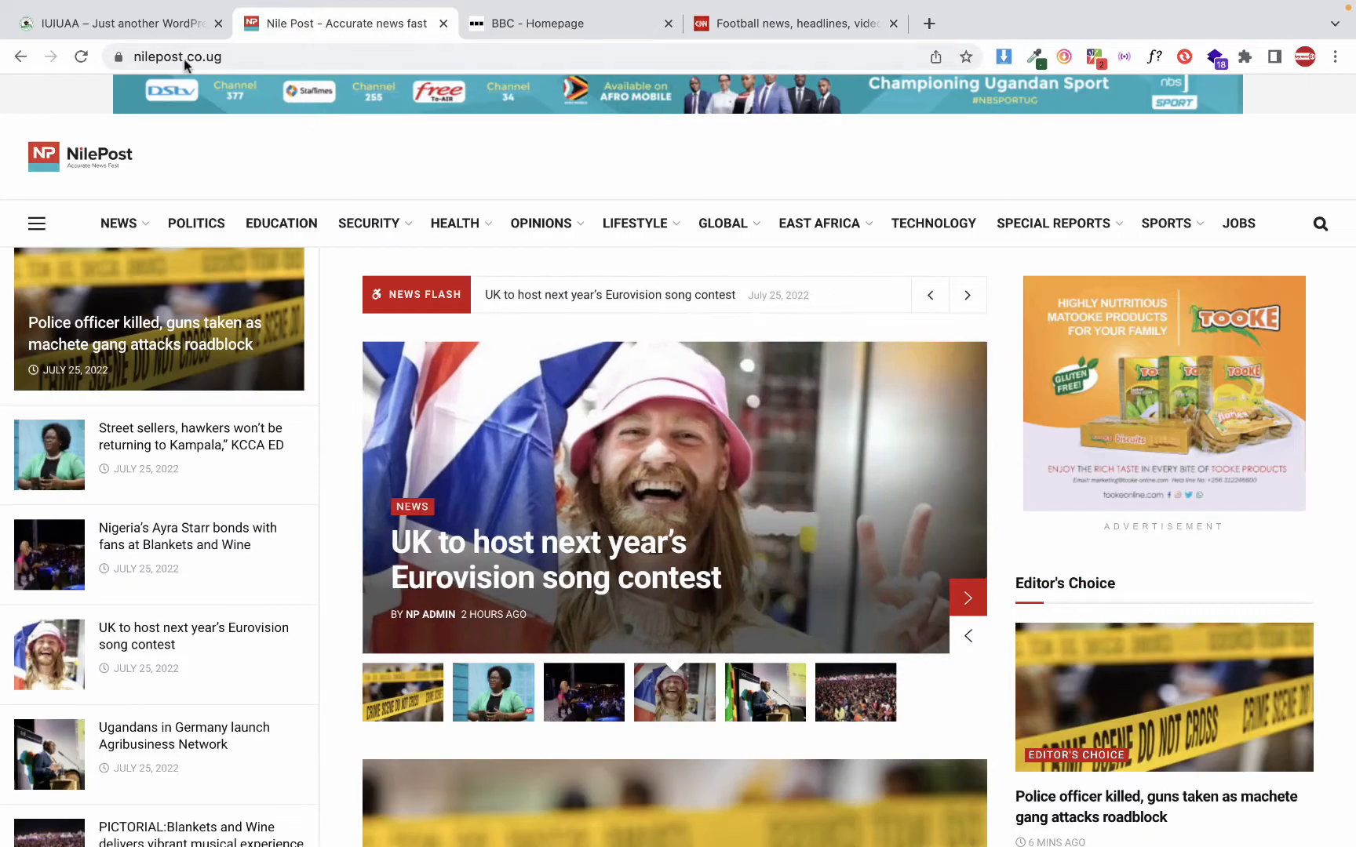
{"action": "scroll", "coordinate": [416, 379], "scroll_direction": "down", "scroll_amount": 6}
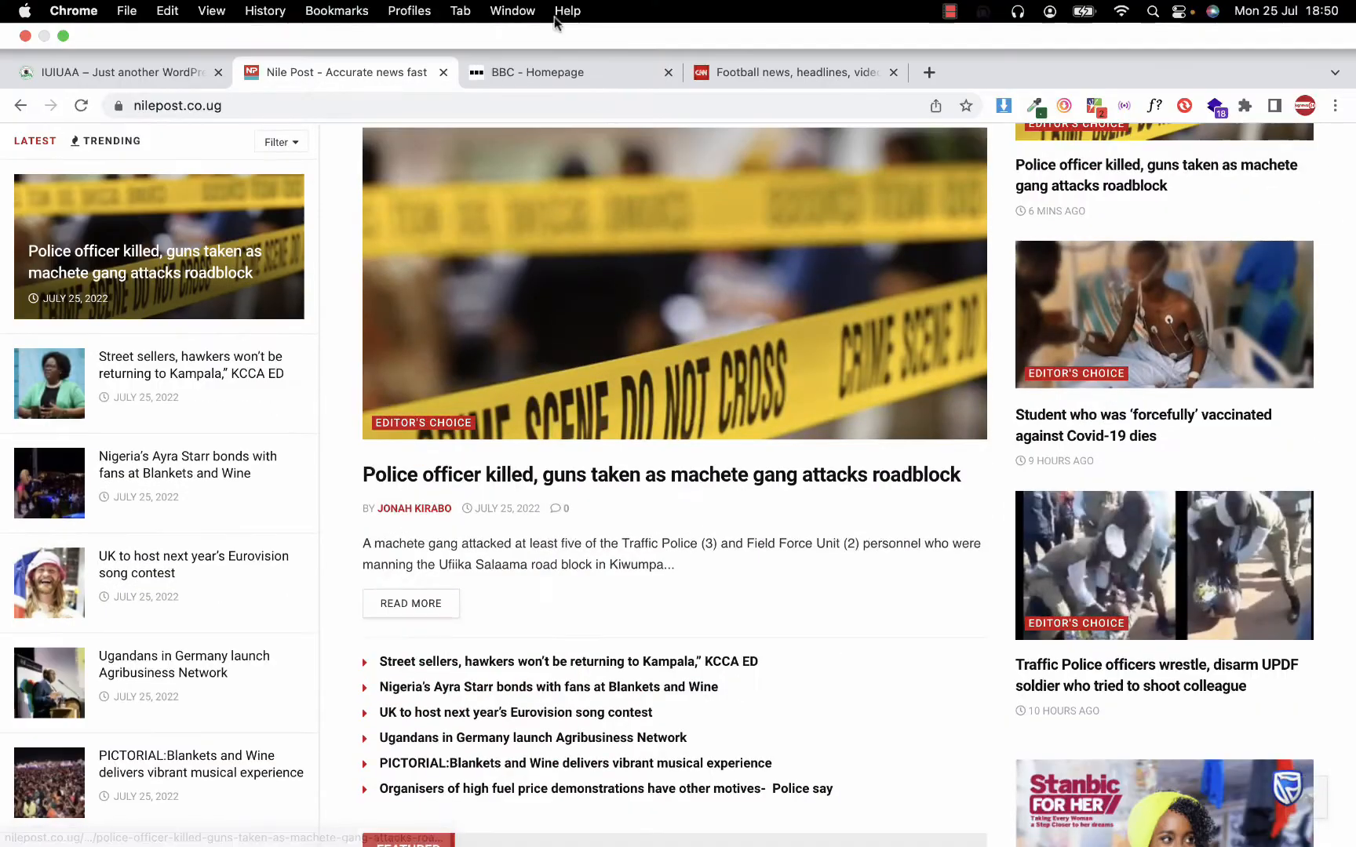
{"action": "left_click", "coordinate": [582, 73]}
{"action": "scroll", "coordinate": [470, 443], "scroll_direction": "down", "scroll_amount": 7}
{"action": "scroll", "coordinate": [471, 444], "scroll_direction": "up", "scroll_amount": 7}
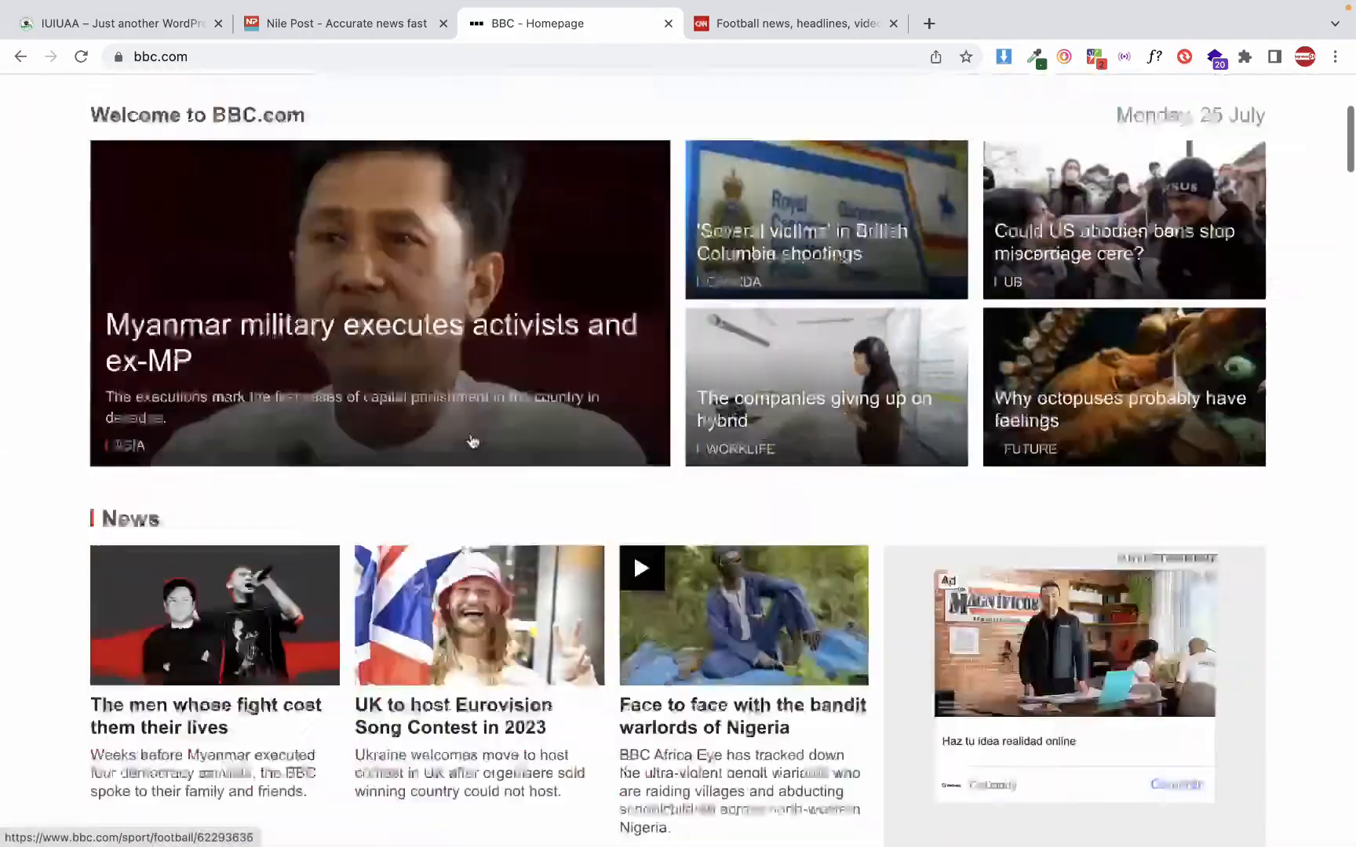
{"action": "scroll", "coordinate": [473, 441], "scroll_direction": "down", "scroll_amount": 5}
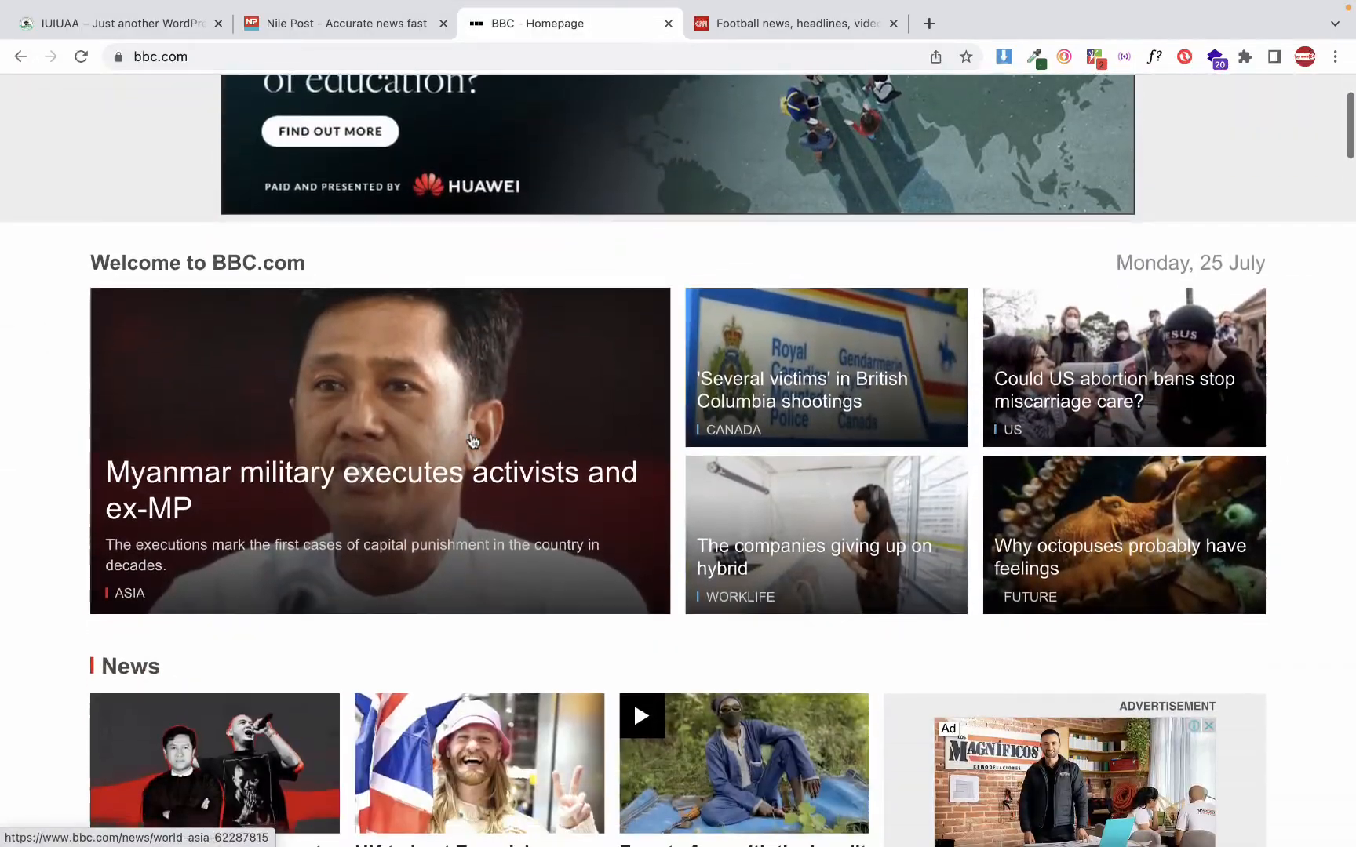
{"action": "scroll", "coordinate": [473, 441], "scroll_direction": "down", "scroll_amount": 3}
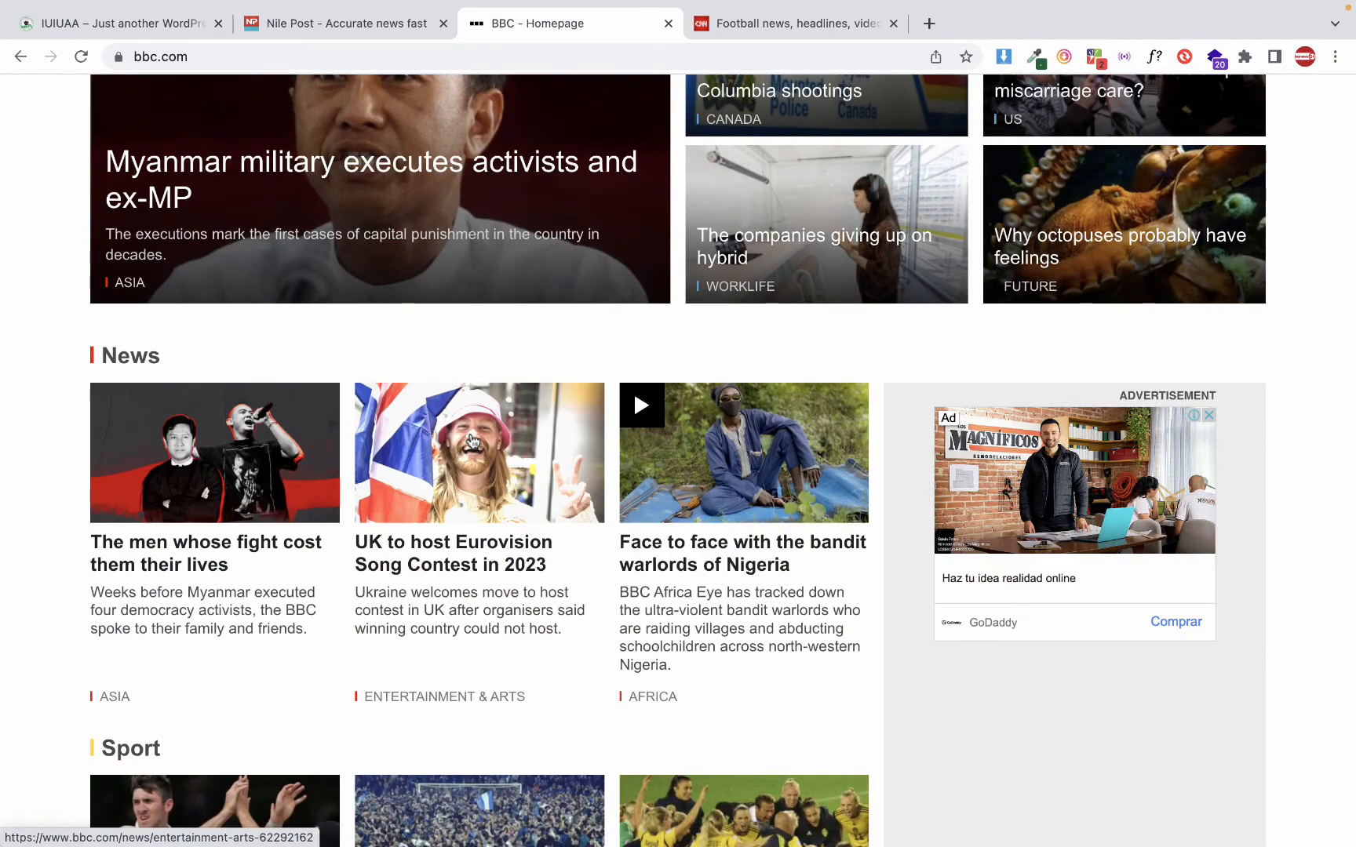
{"action": "scroll", "coordinate": [472, 442], "scroll_direction": "down", "scroll_amount": 1}
{"action": "scroll", "coordinate": [473, 442], "scroll_direction": "up", "scroll_amount": 1}
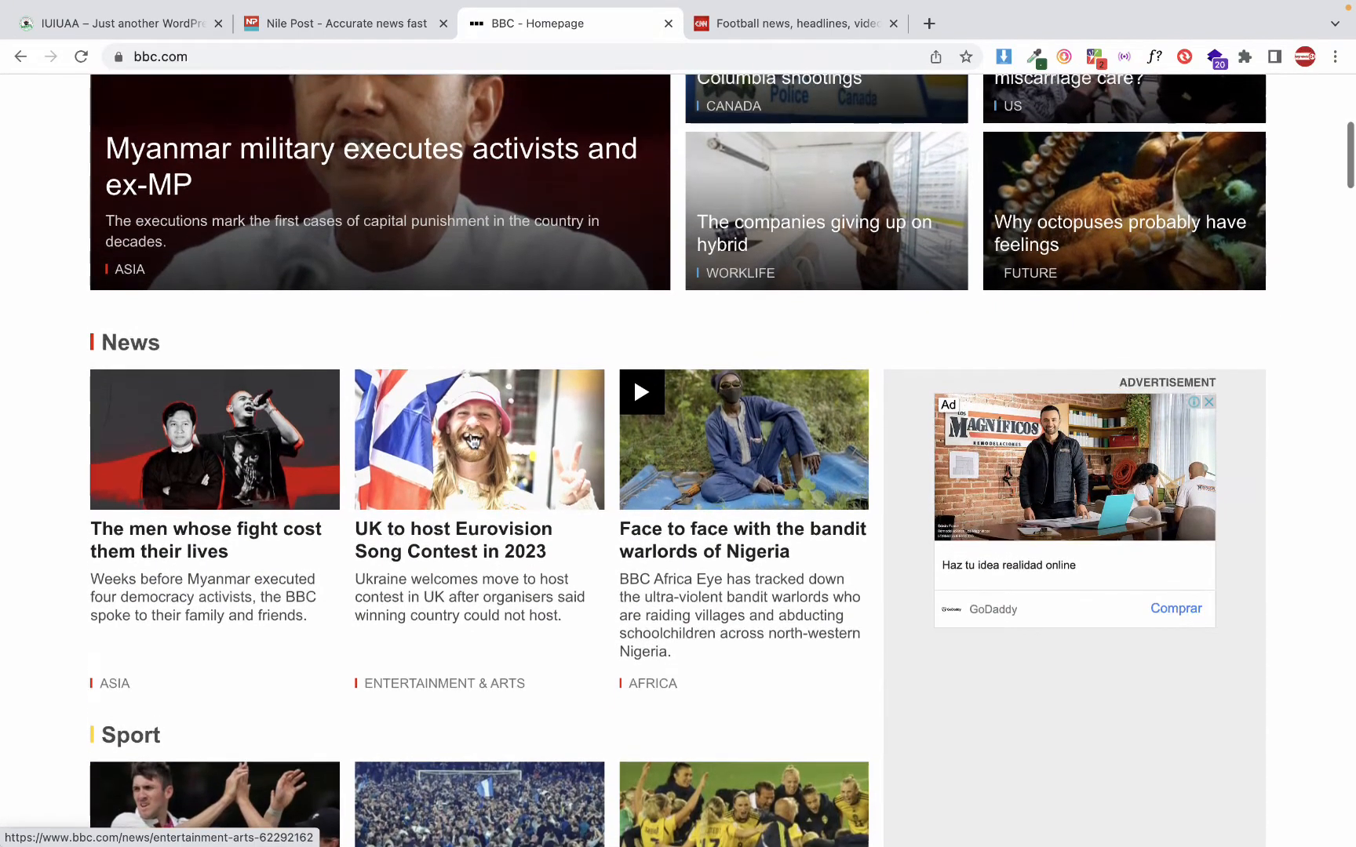
{"action": "scroll", "coordinate": [473, 441], "scroll_direction": "down", "scroll_amount": 3}
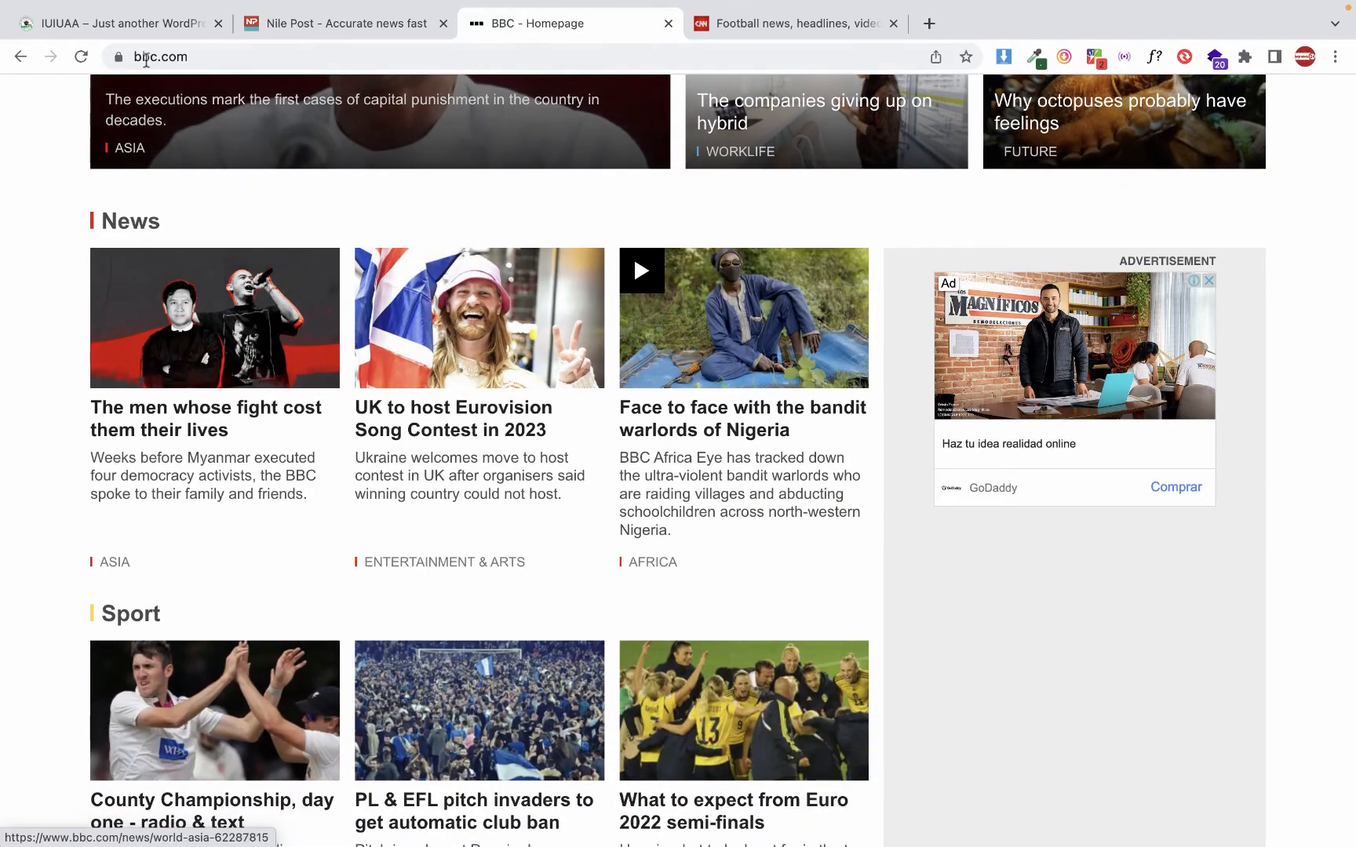
Return to the IUIUAA WordPress site and look over its front page
{"action": "left_click", "coordinate": [145, 30]}
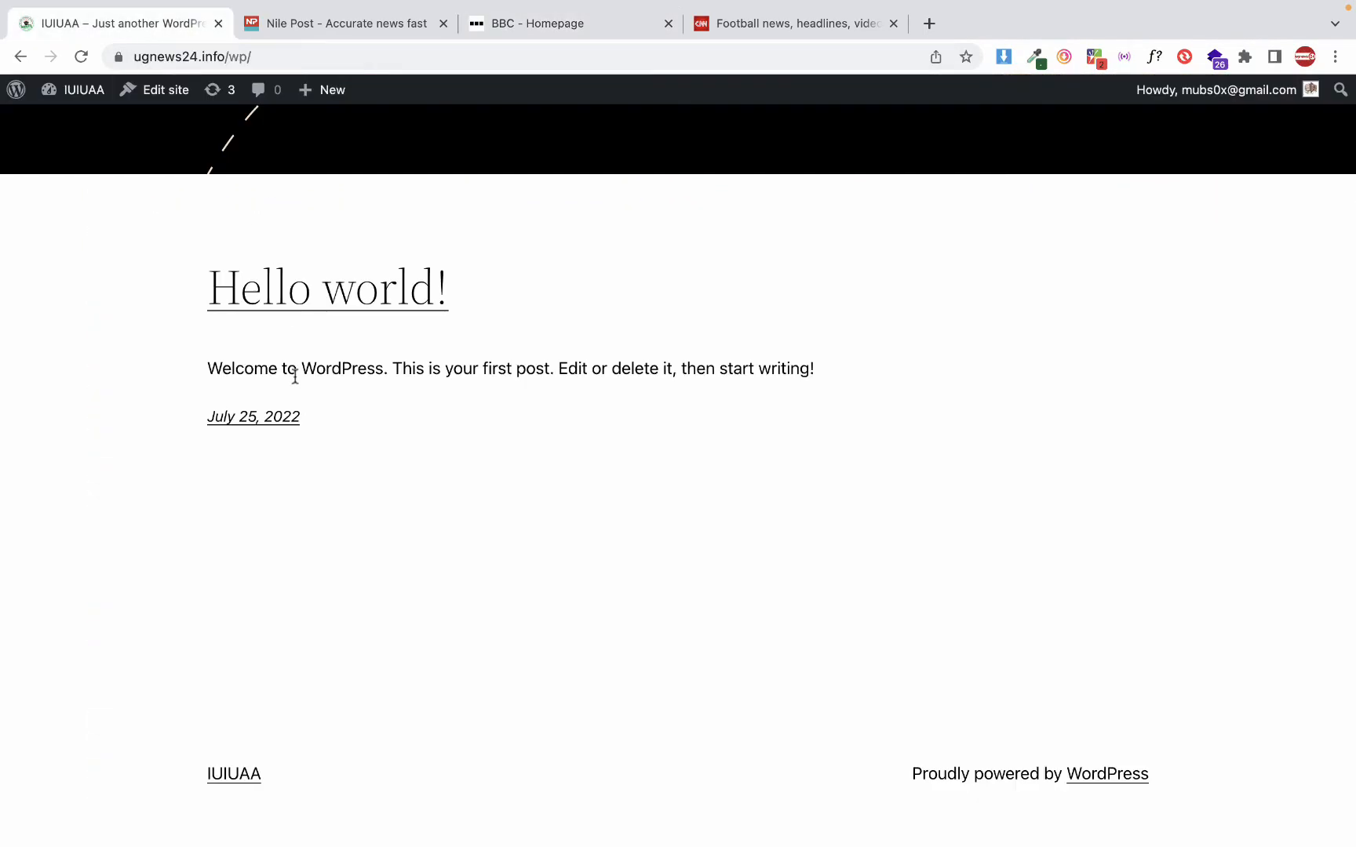
{"action": "scroll", "coordinate": [295, 378], "scroll_direction": "left", "scroll_amount": 5}
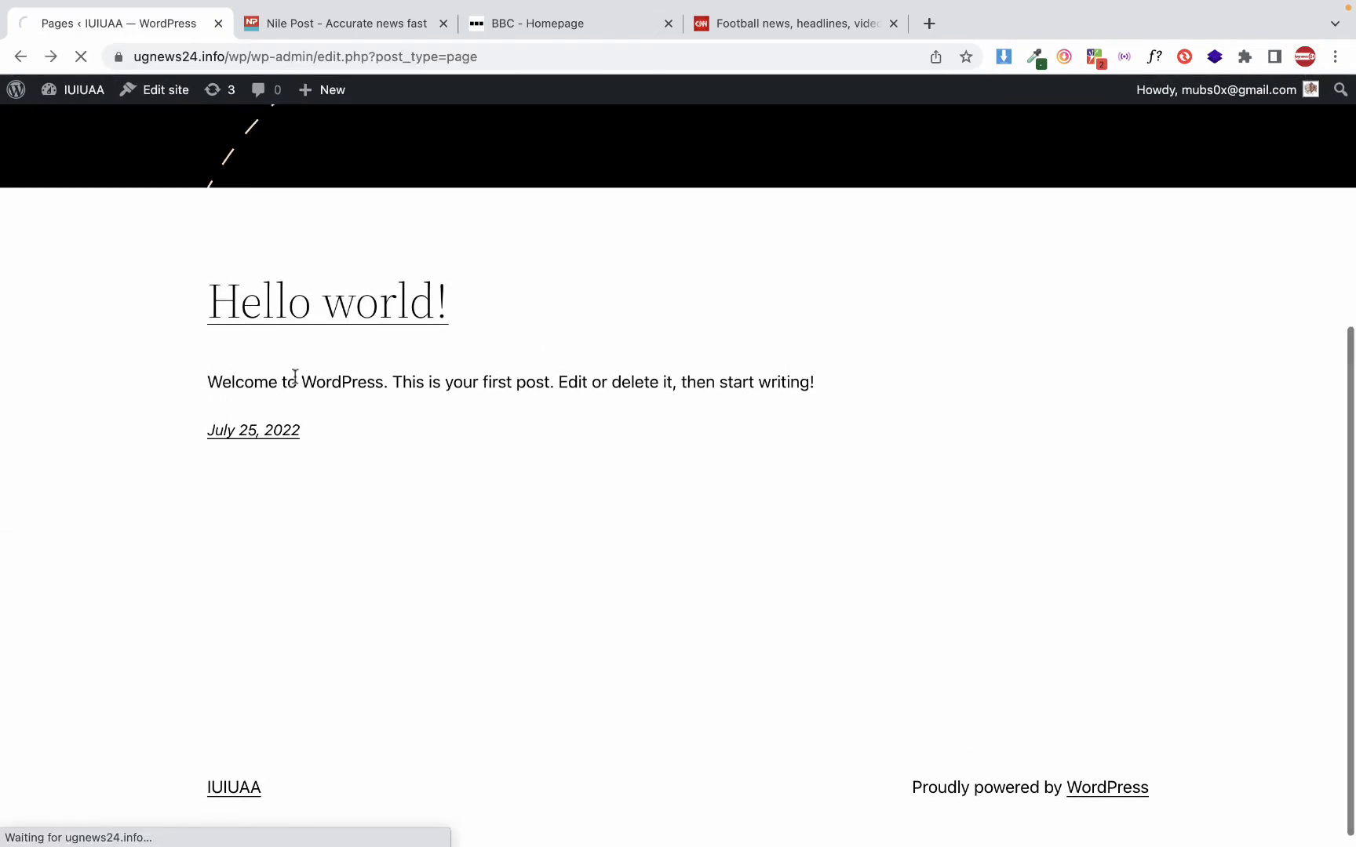
{"action": "scroll", "coordinate": [295, 377], "scroll_direction": "right", "scroll_amount": 5}
{"action": "scroll", "coordinate": [416, 411], "scroll_direction": "down", "scroll_amount": 1}
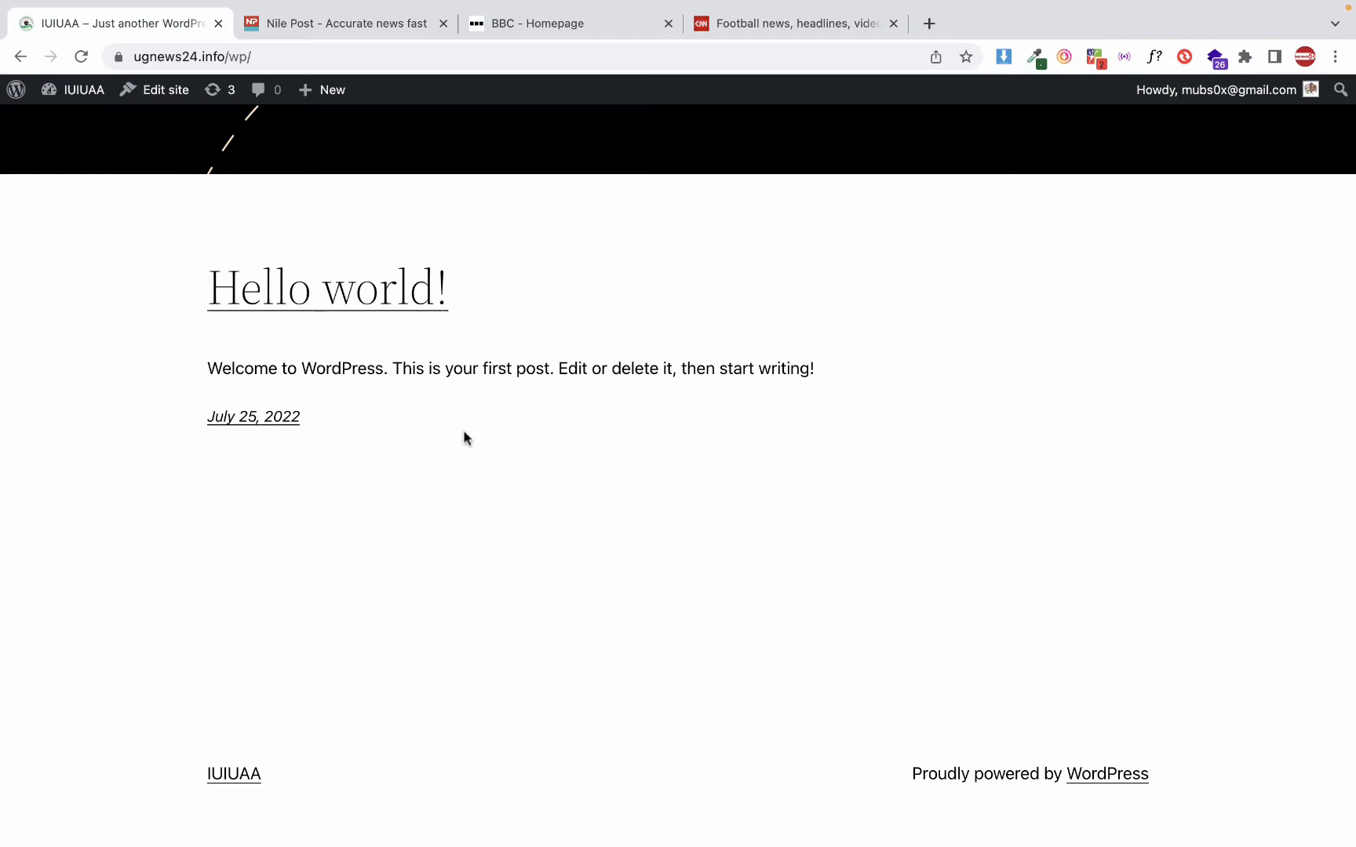
{"action": "scroll", "coordinate": [465, 471], "scroll_direction": "up", "scroll_amount": 5}
{"action": "scroll", "coordinate": [466, 475], "scroll_direction": "down", "scroll_amount": 5}
Open the IUIUAA site's admin dashboard and display its installed themes
{"action": "left_click", "coordinate": [78, 100]}
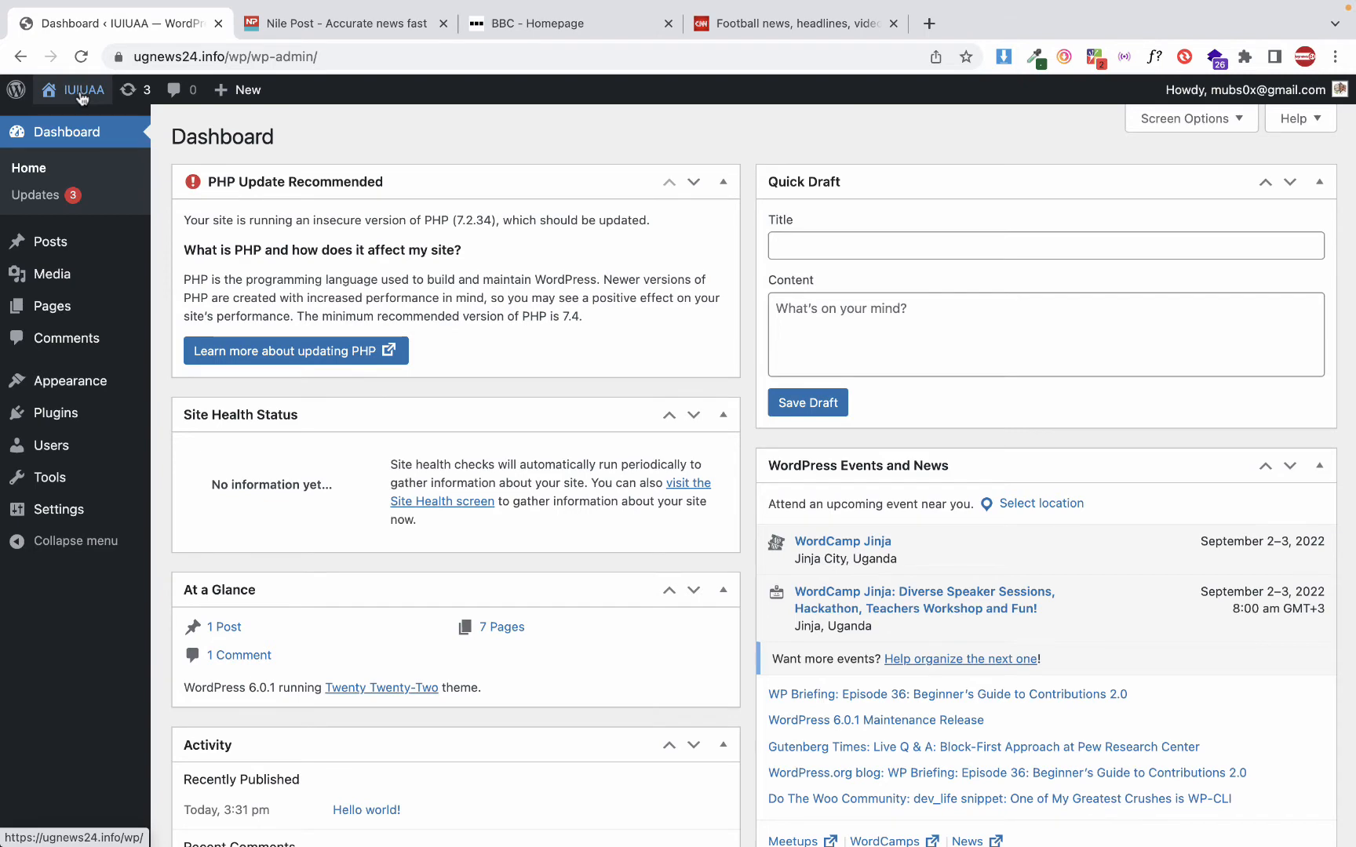
{"action": "left_click", "coordinate": [82, 97]}
{"action": "left_click", "coordinate": [72, 93]}
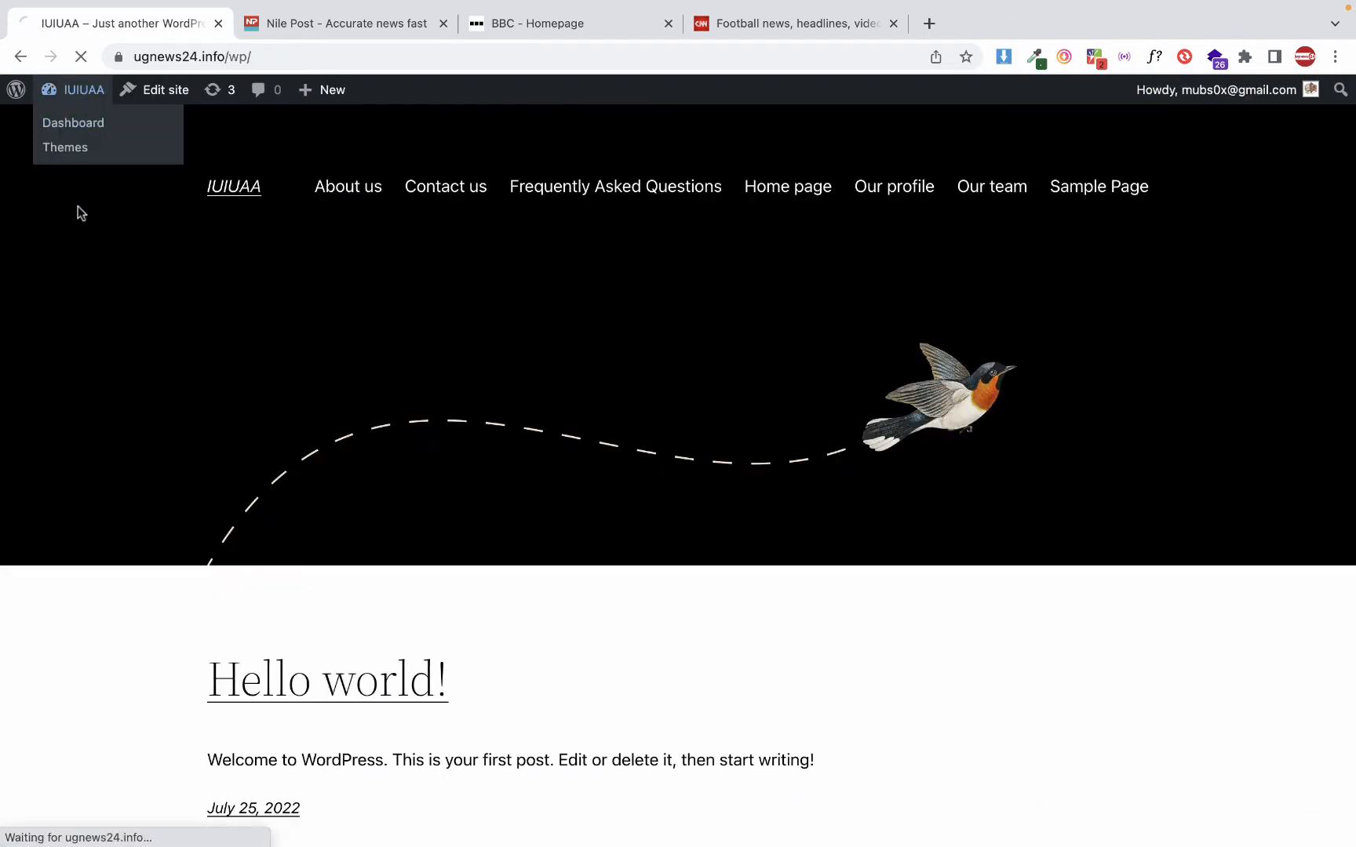
{"action": "mouse_move", "coordinate": [66, 389]}
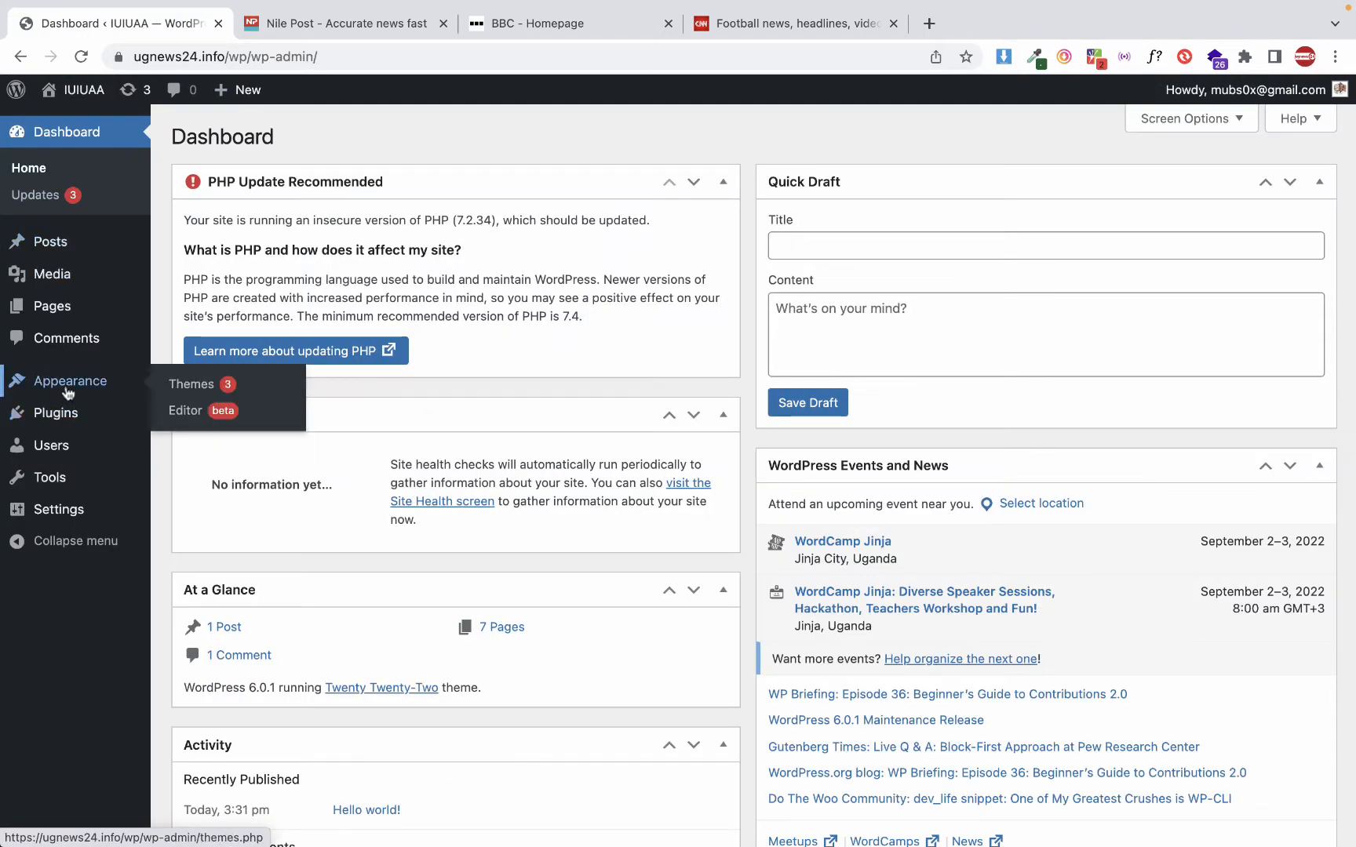
{"action": "left_click", "coordinate": [82, 385]}
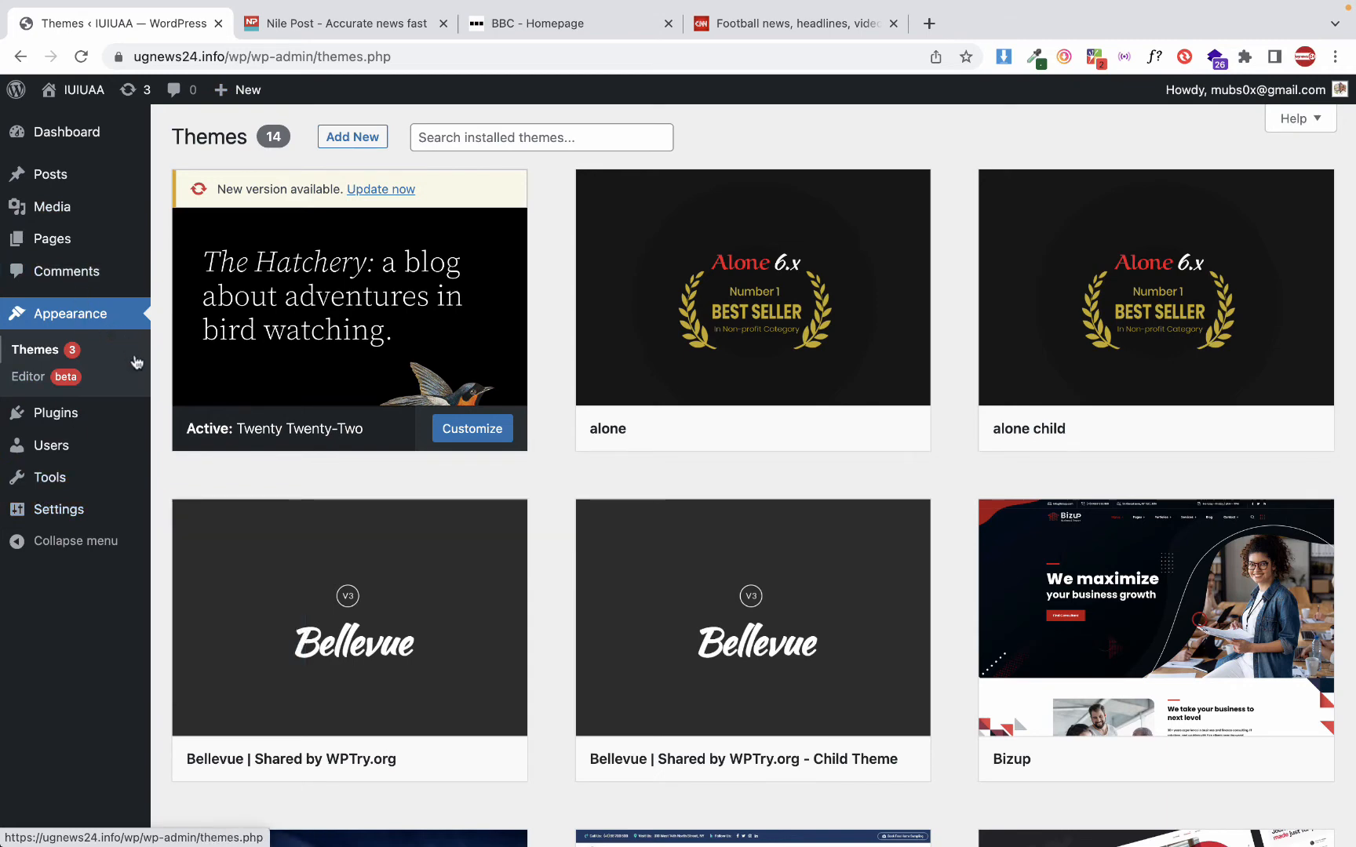
Visit the IUIUAA front page from the admin area and look over its page links and post
{"action": "left_click", "coordinate": [78, 99]}
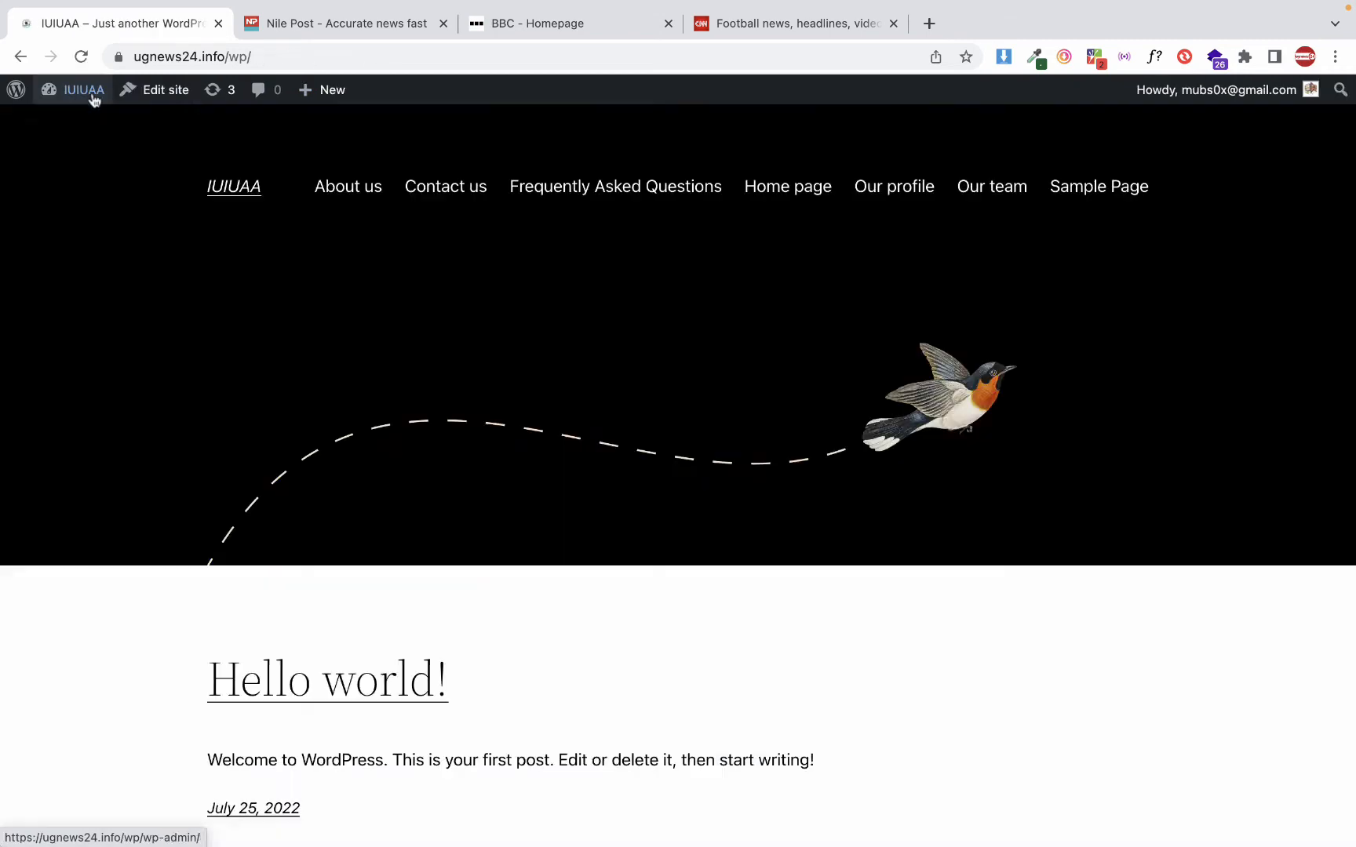
{"action": "scroll", "coordinate": [135, 317], "scroll_direction": "down", "scroll_amount": 5}
{"action": "scroll", "coordinate": [134, 317], "scroll_direction": "up", "scroll_amount": 5}
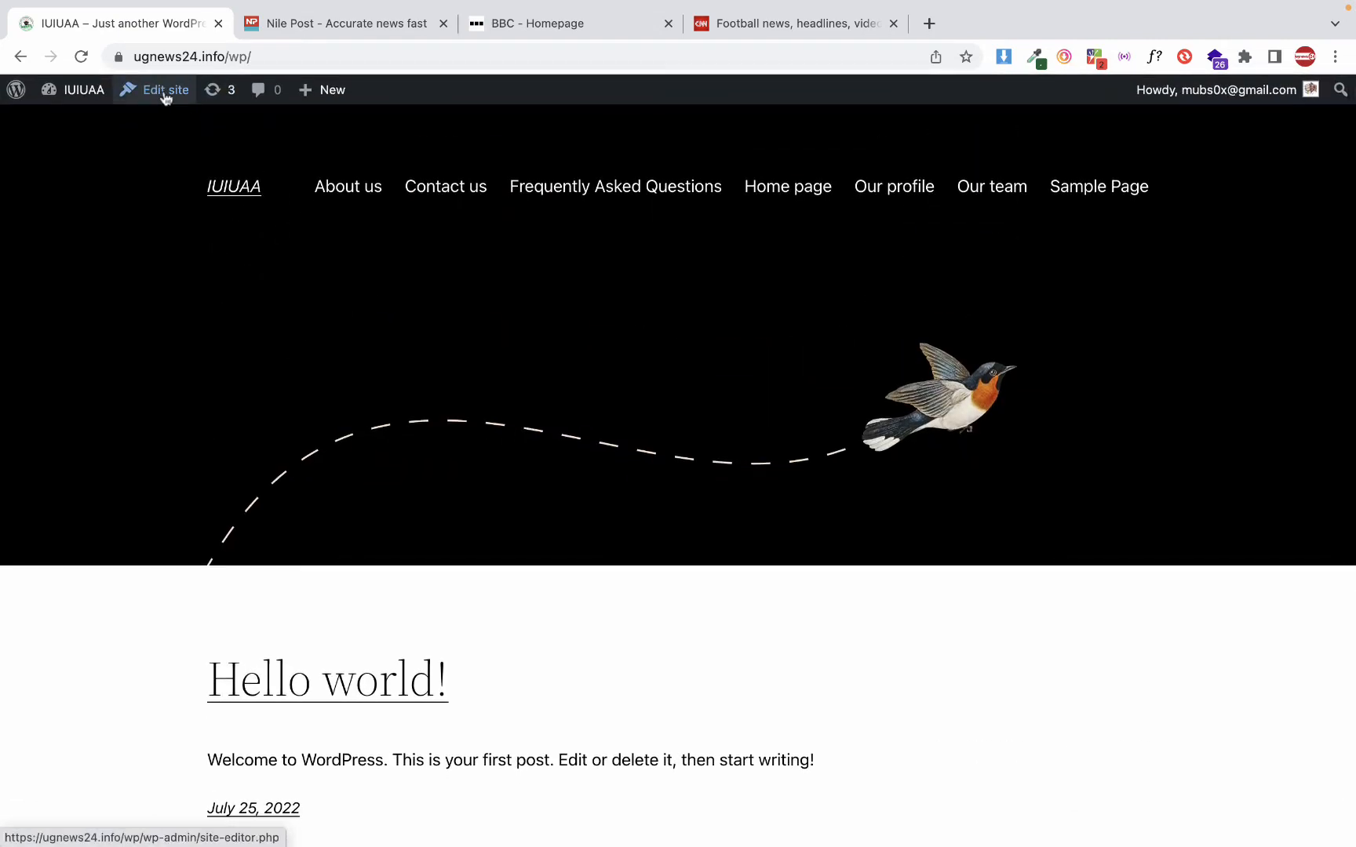
View the Home template in the site editor, go back, and check the Settings options in the admin dashboard
{"action": "left_click", "coordinate": [164, 91]}
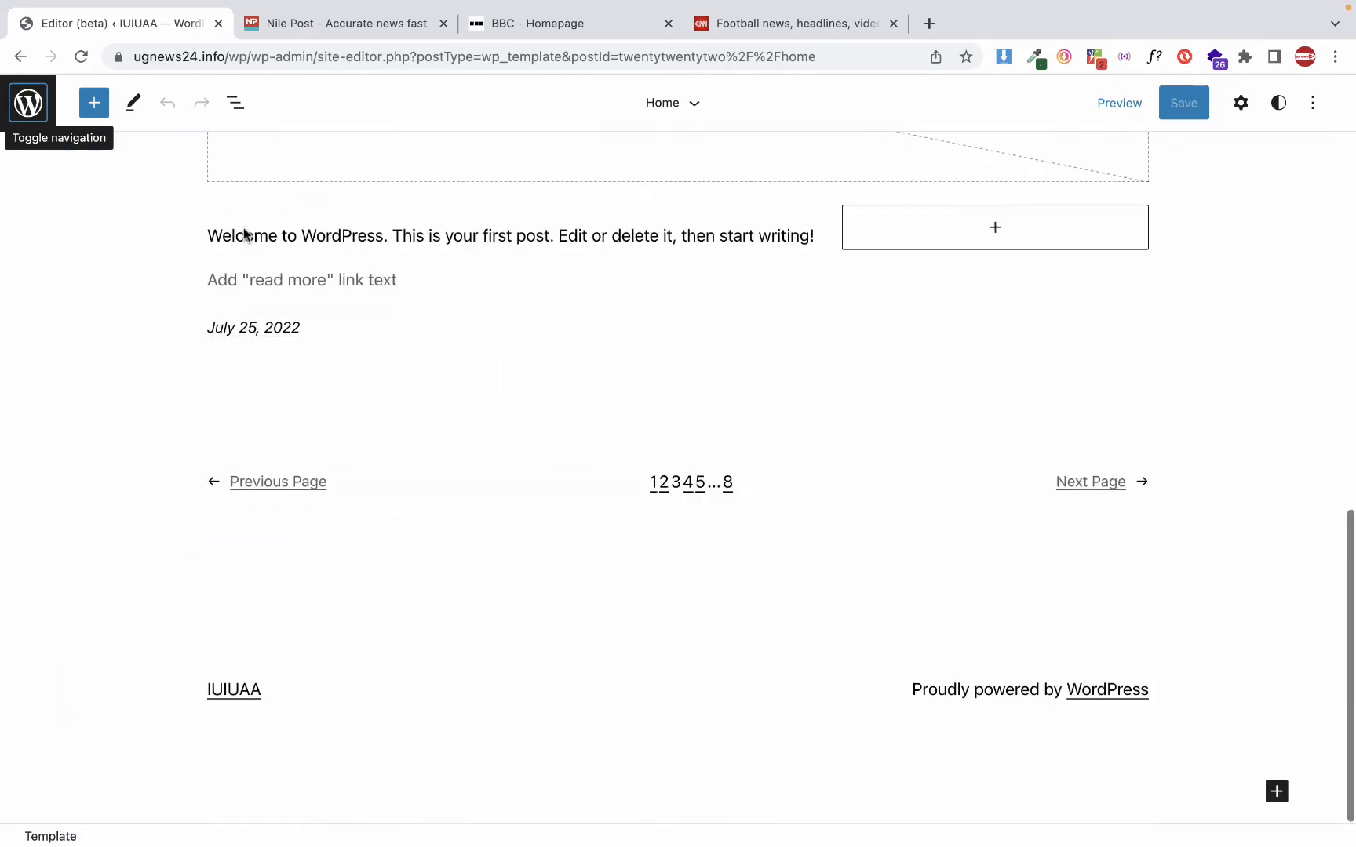
{"action": "key", "text": "super+bracketleft"}
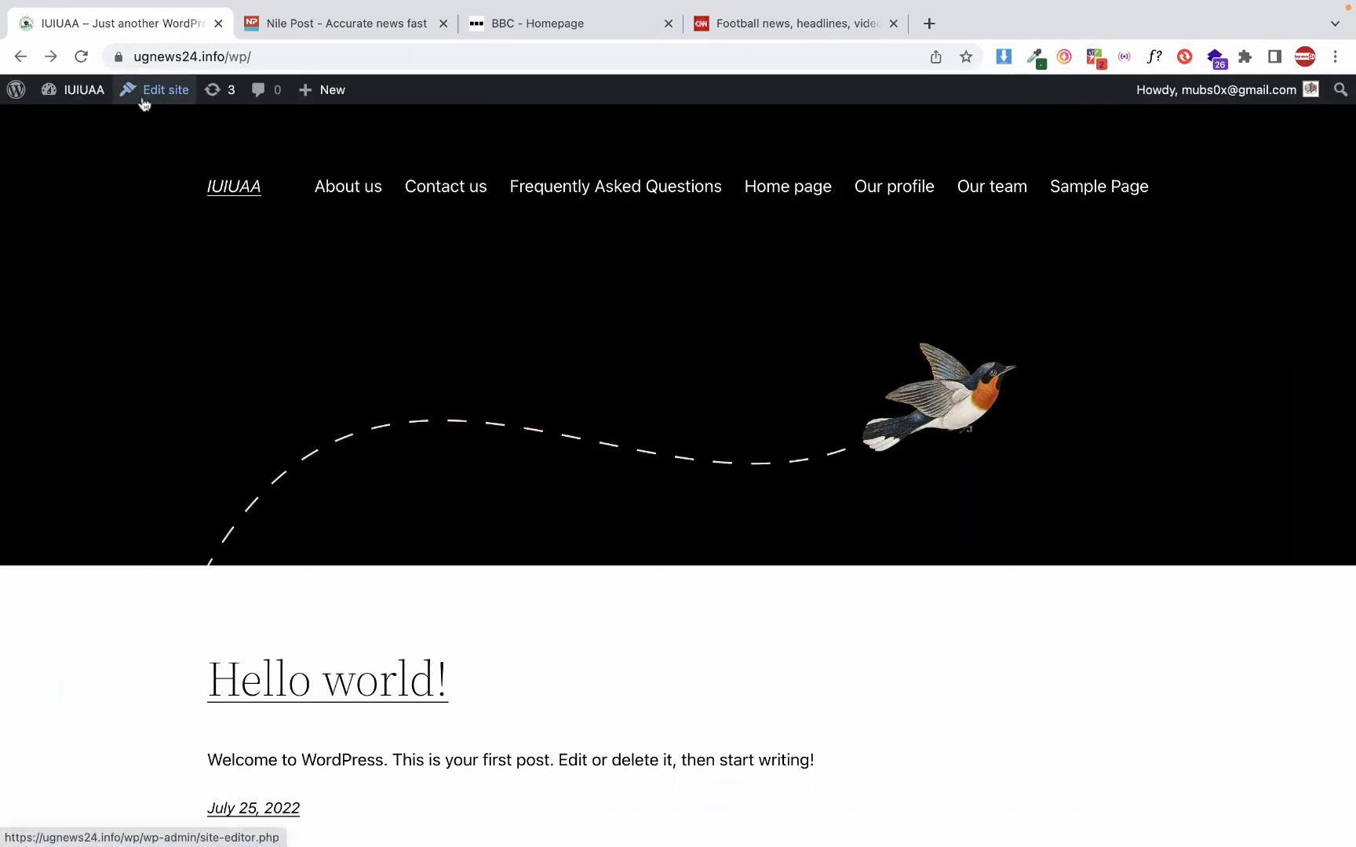
{"action": "left_click", "coordinate": [73, 91]}
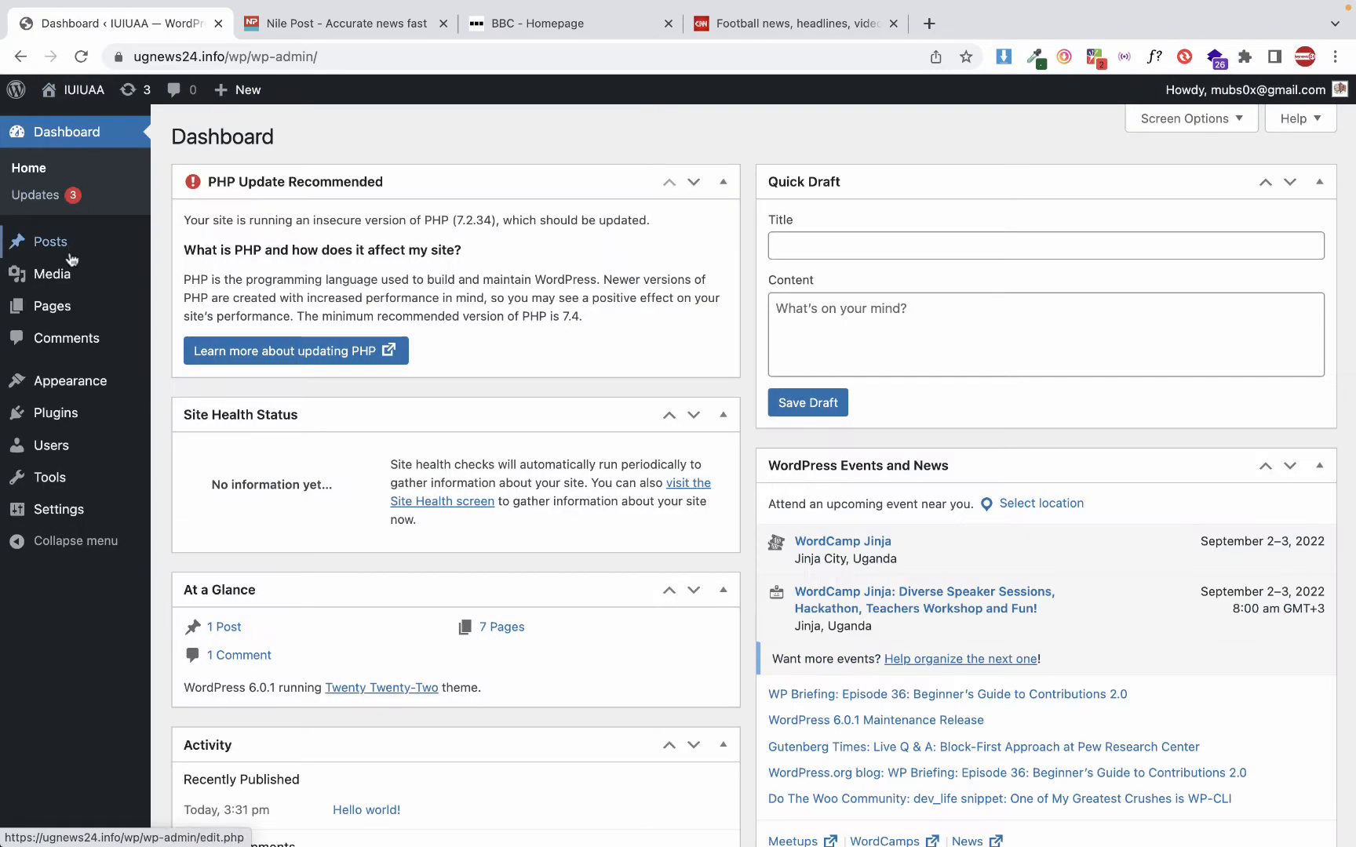
{"action": "mouse_move", "coordinate": [59, 509]}
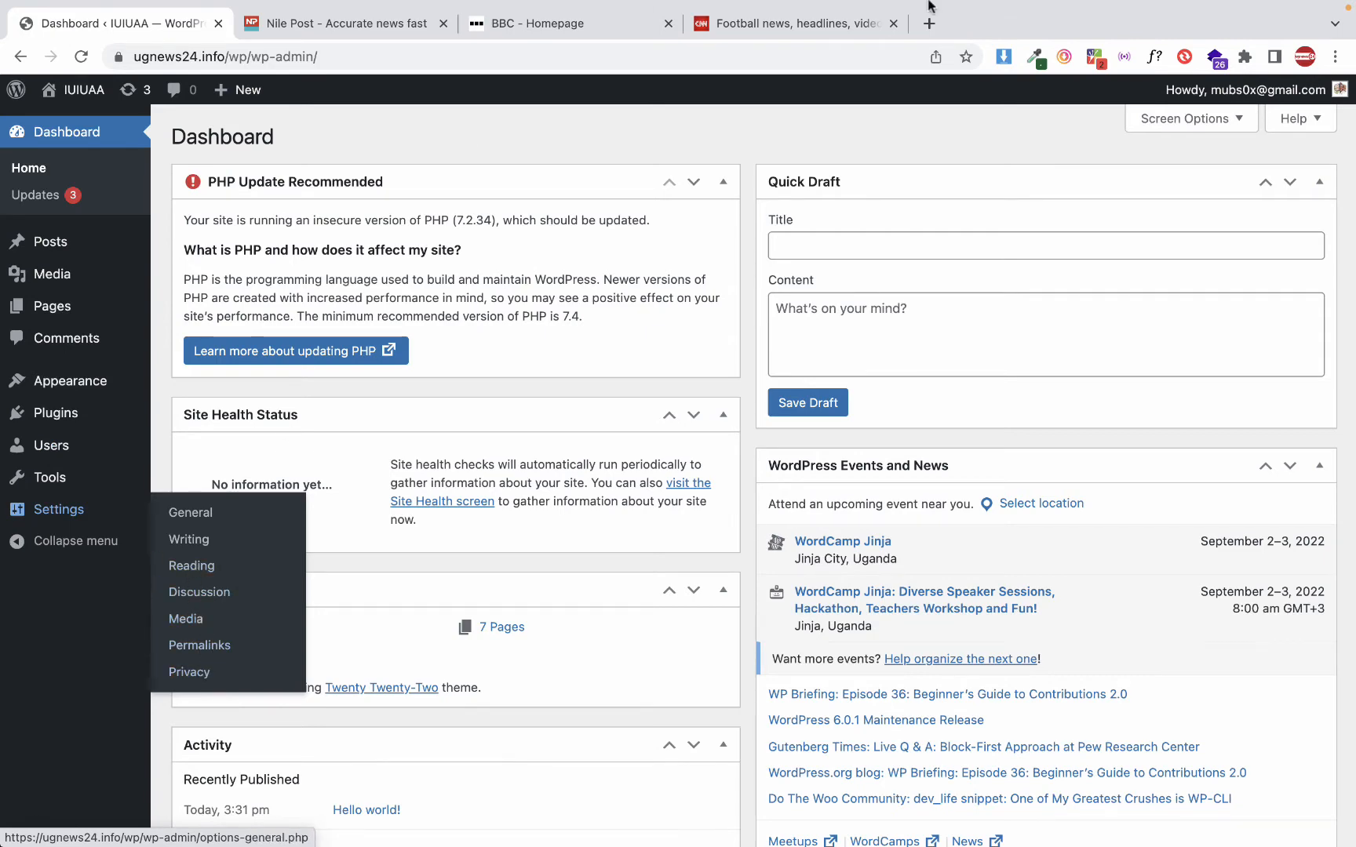
{"action": "mouse_move", "coordinate": [1281, 6]}
{"action": "left_click", "coordinate": [951, 11]}
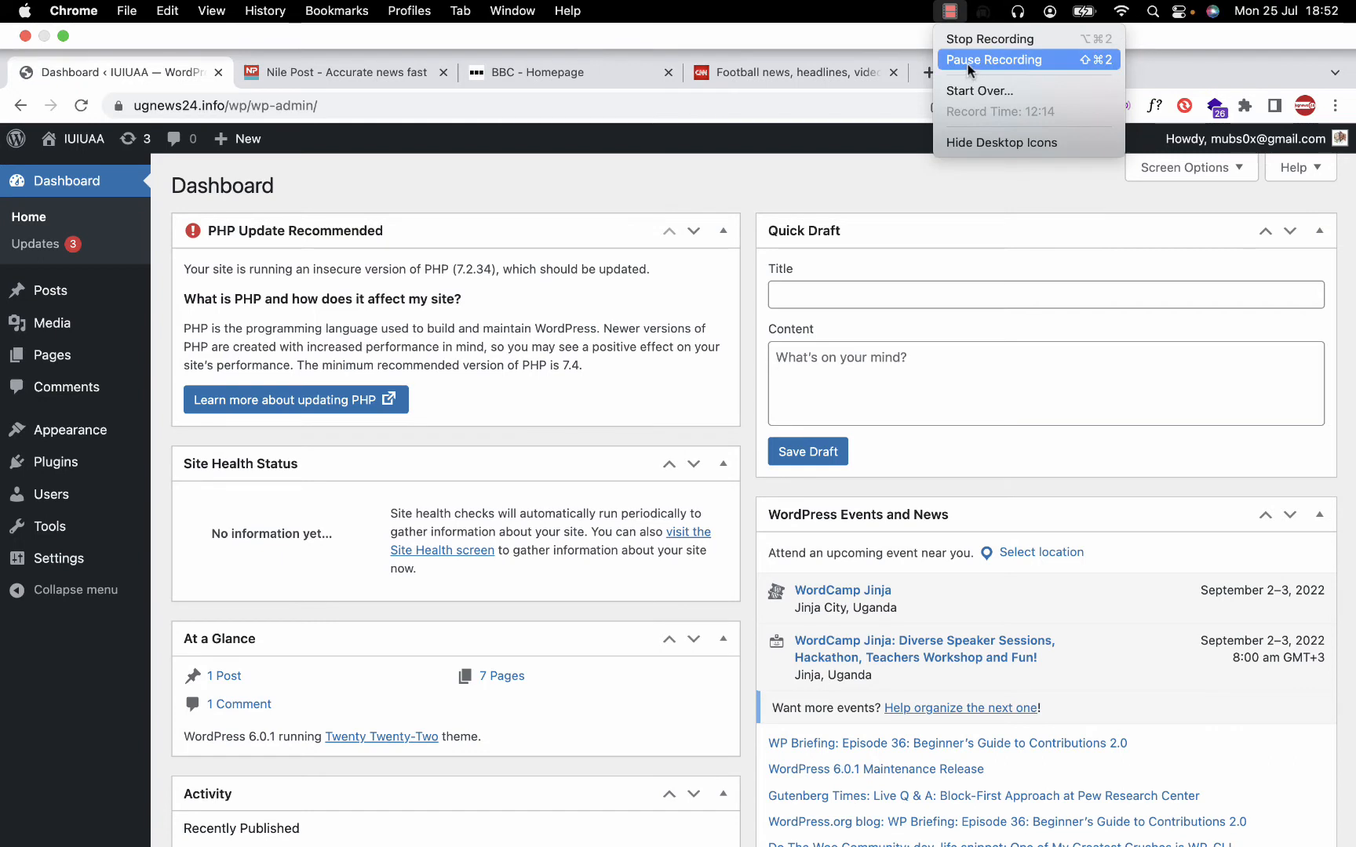
{"action": "left_click", "coordinate": [968, 66]}
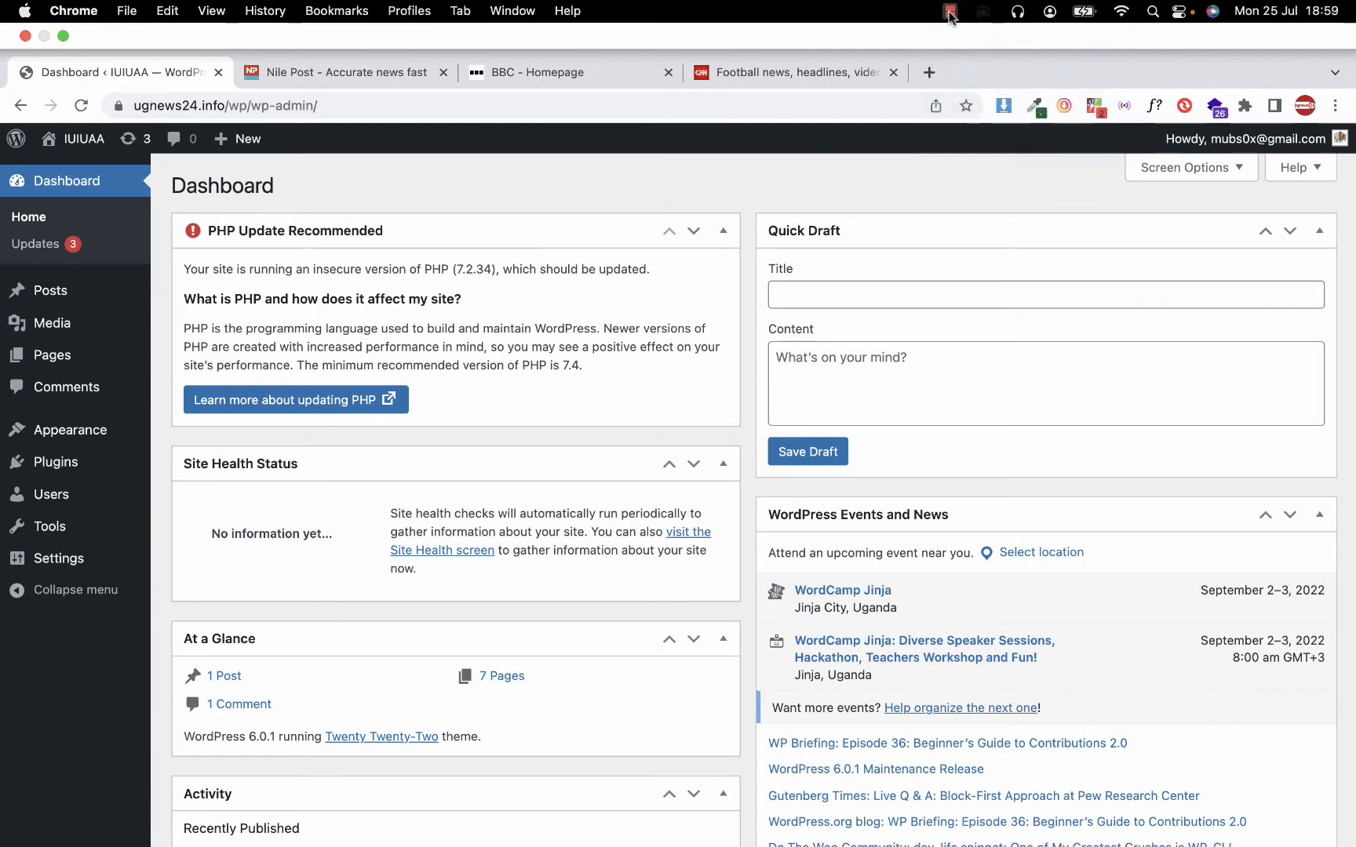
{"action": "left_click", "coordinate": [950, 11]}
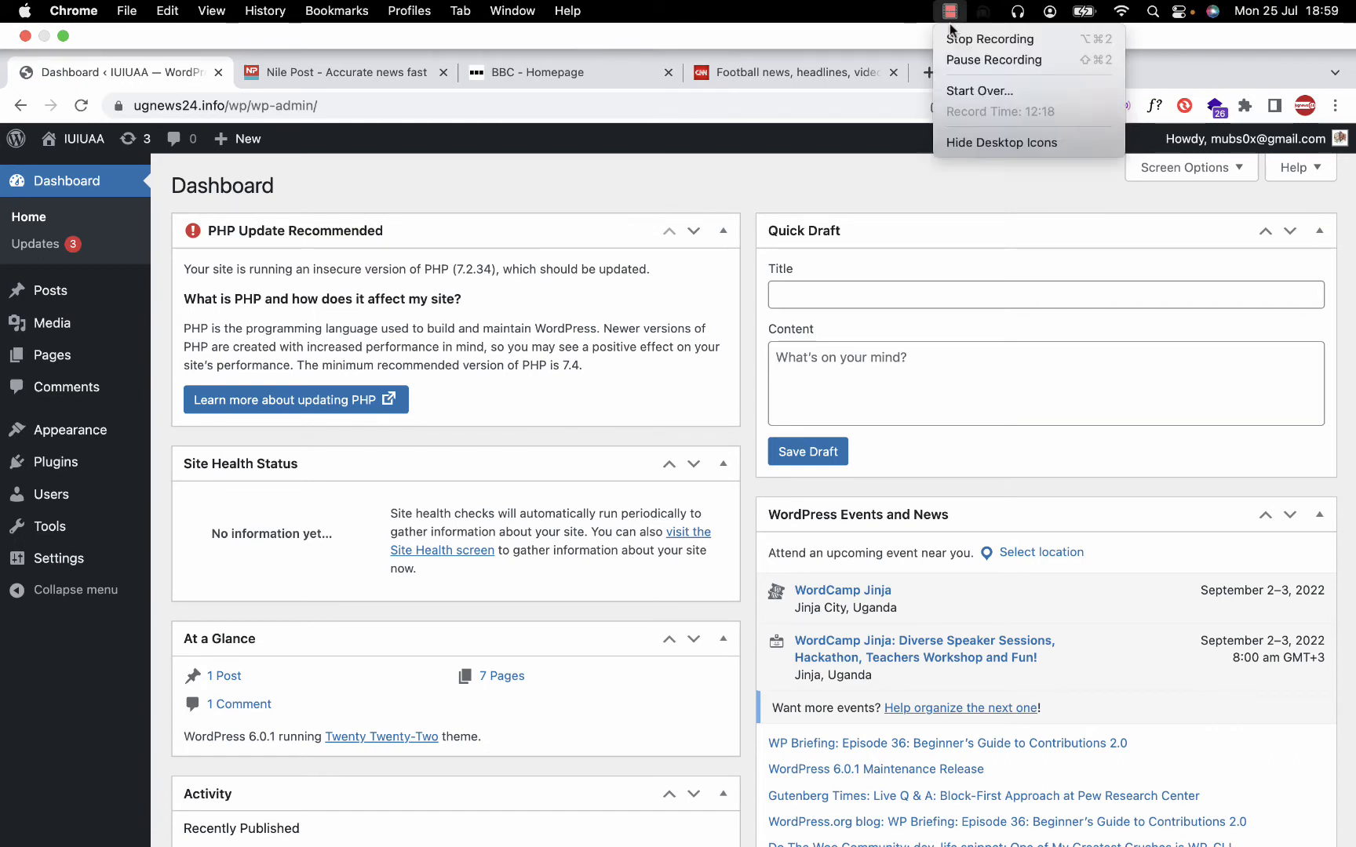
{"action": "left_click", "coordinate": [955, 62]}
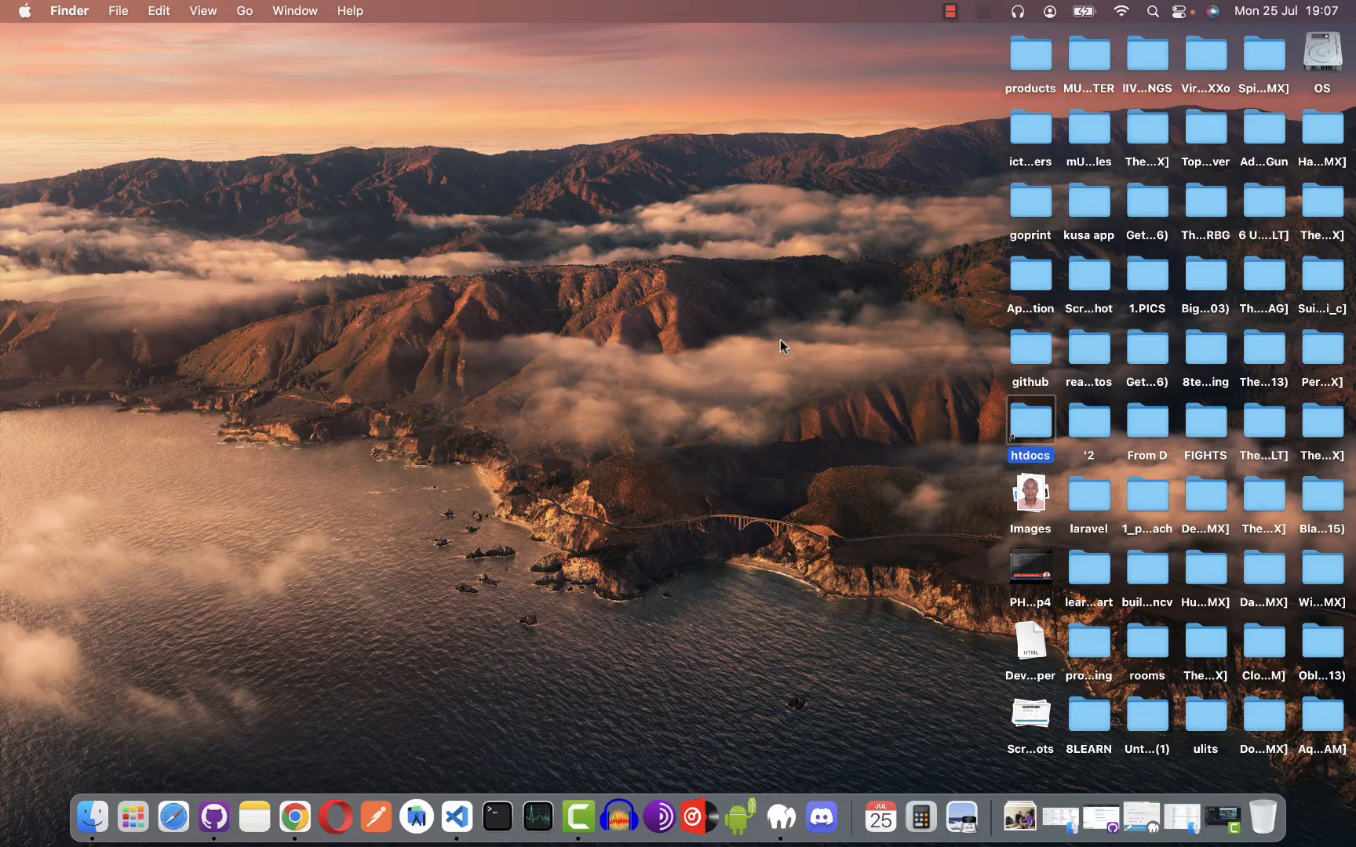
Switch back to Chrome and display the full list of installed WordPress themes
{"action": "key", "text": "ctrl+Right"}
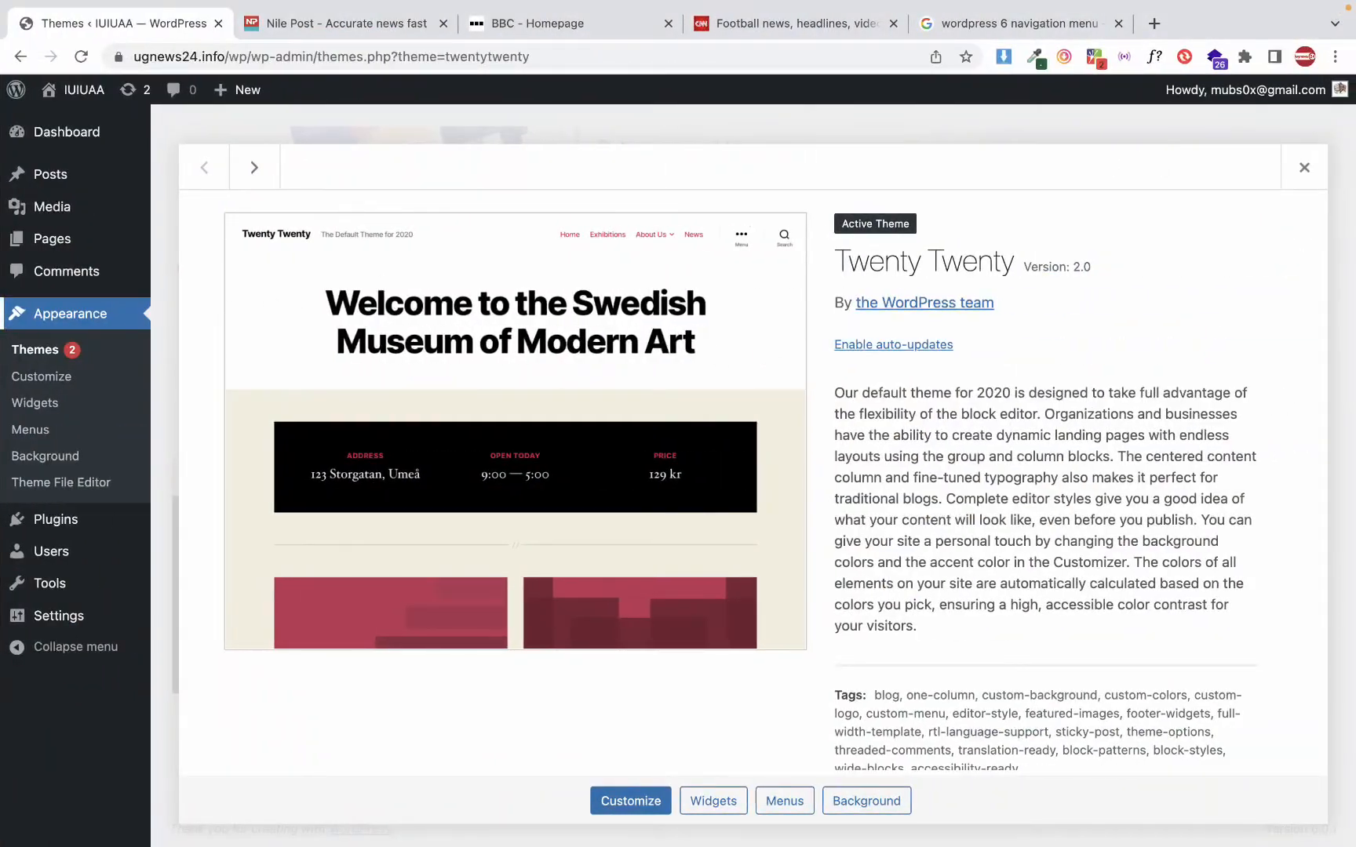
{"action": "left_click", "coordinate": [94, 316]}
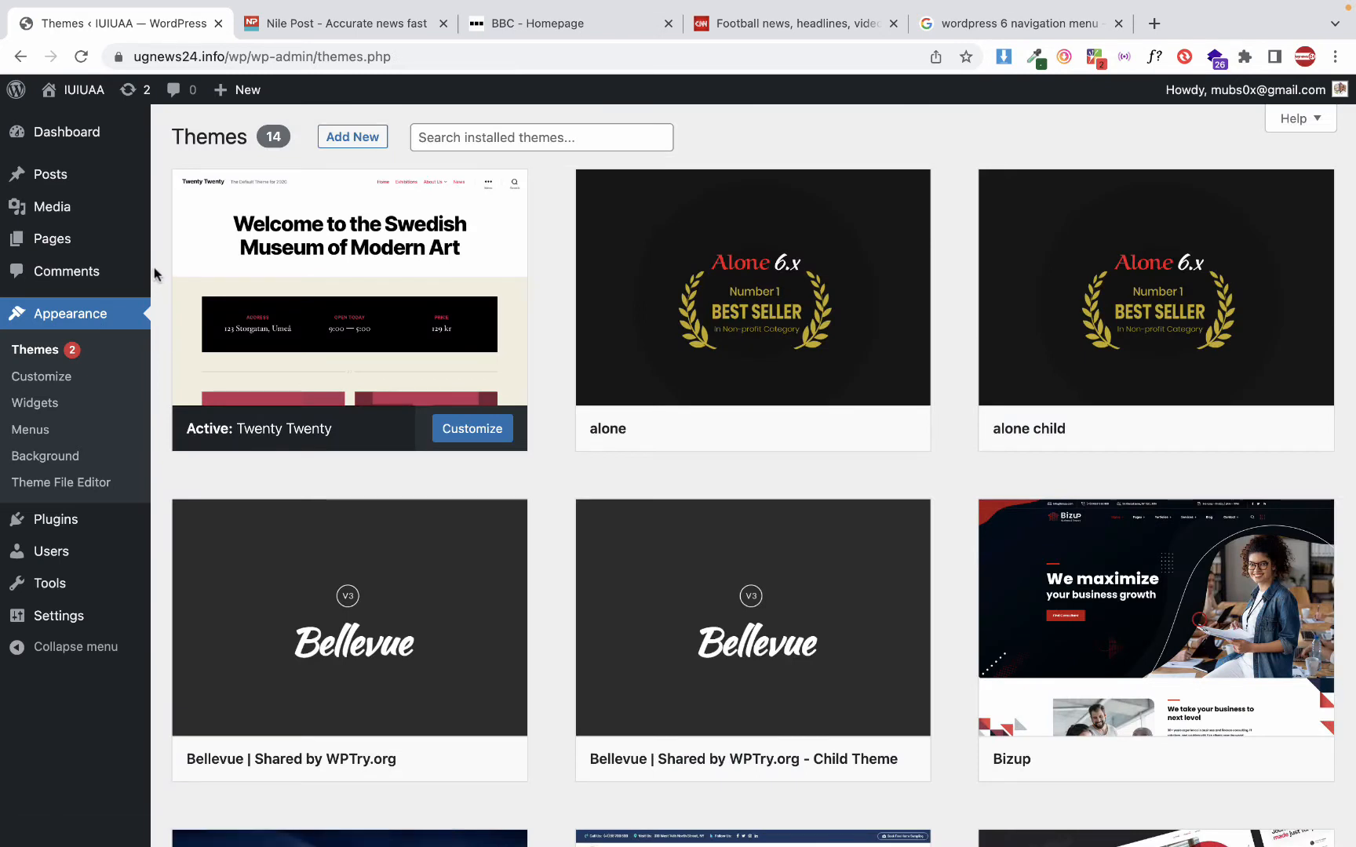
{"action": "left_click", "coordinate": [64, 317]}
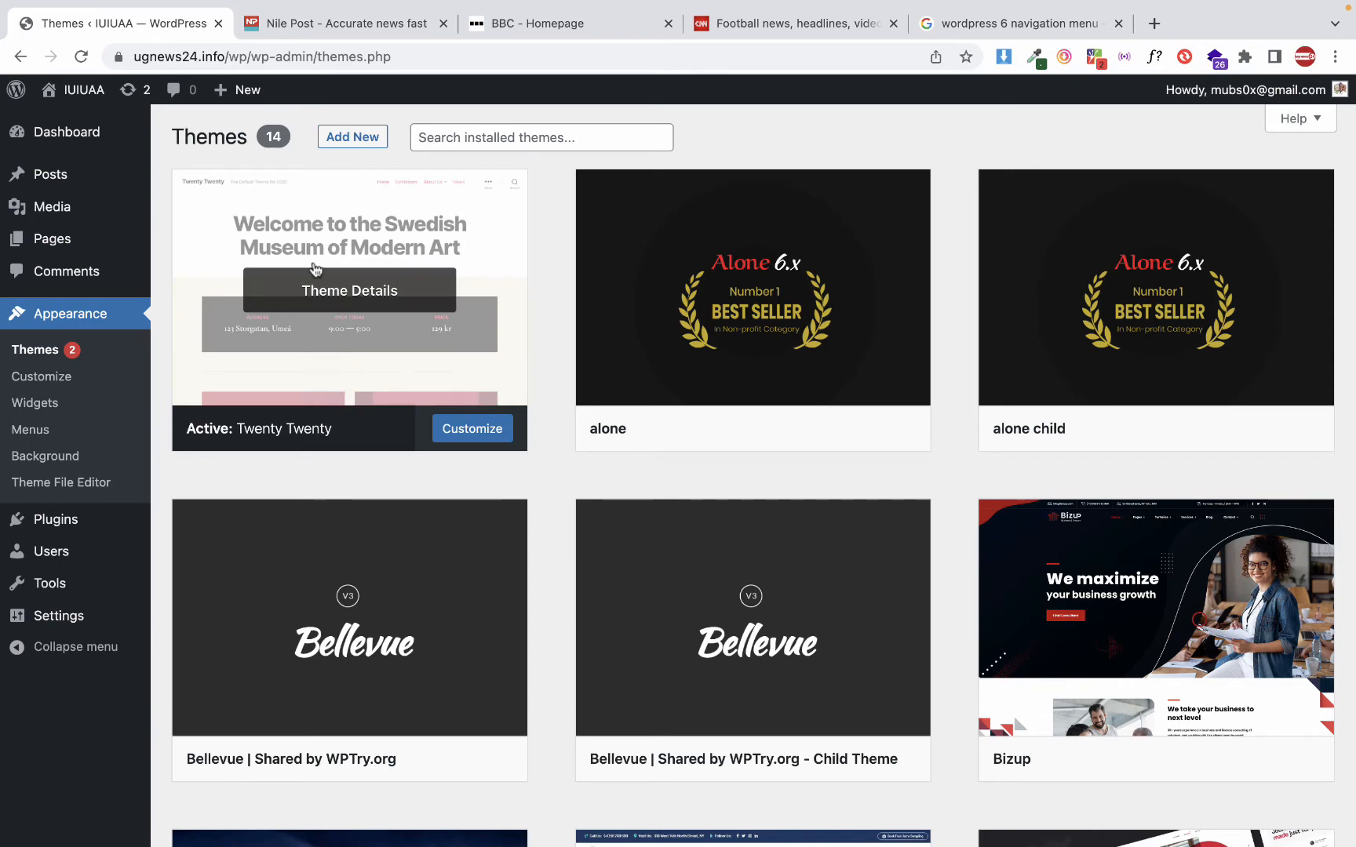
Open the details of the active Twenty Twenty theme and examine its name and description
{"action": "left_click", "coordinate": [349, 290]}
{"action": "scroll", "coordinate": [643, 560], "scroll_direction": "down", "scroll_amount": 1}
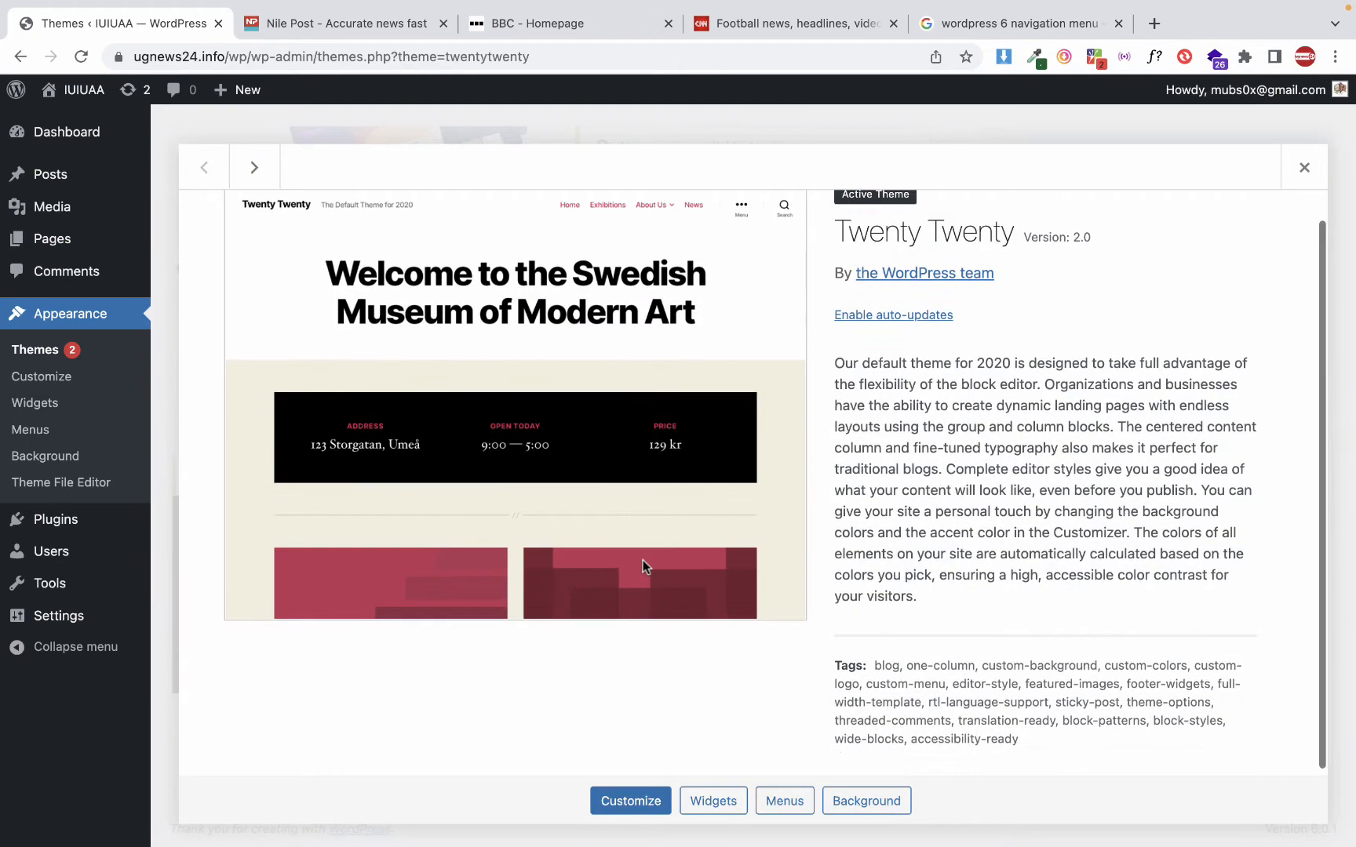
{"action": "left_click_drag", "start_coordinate": [885, 232], "coordinate": [980, 232]}
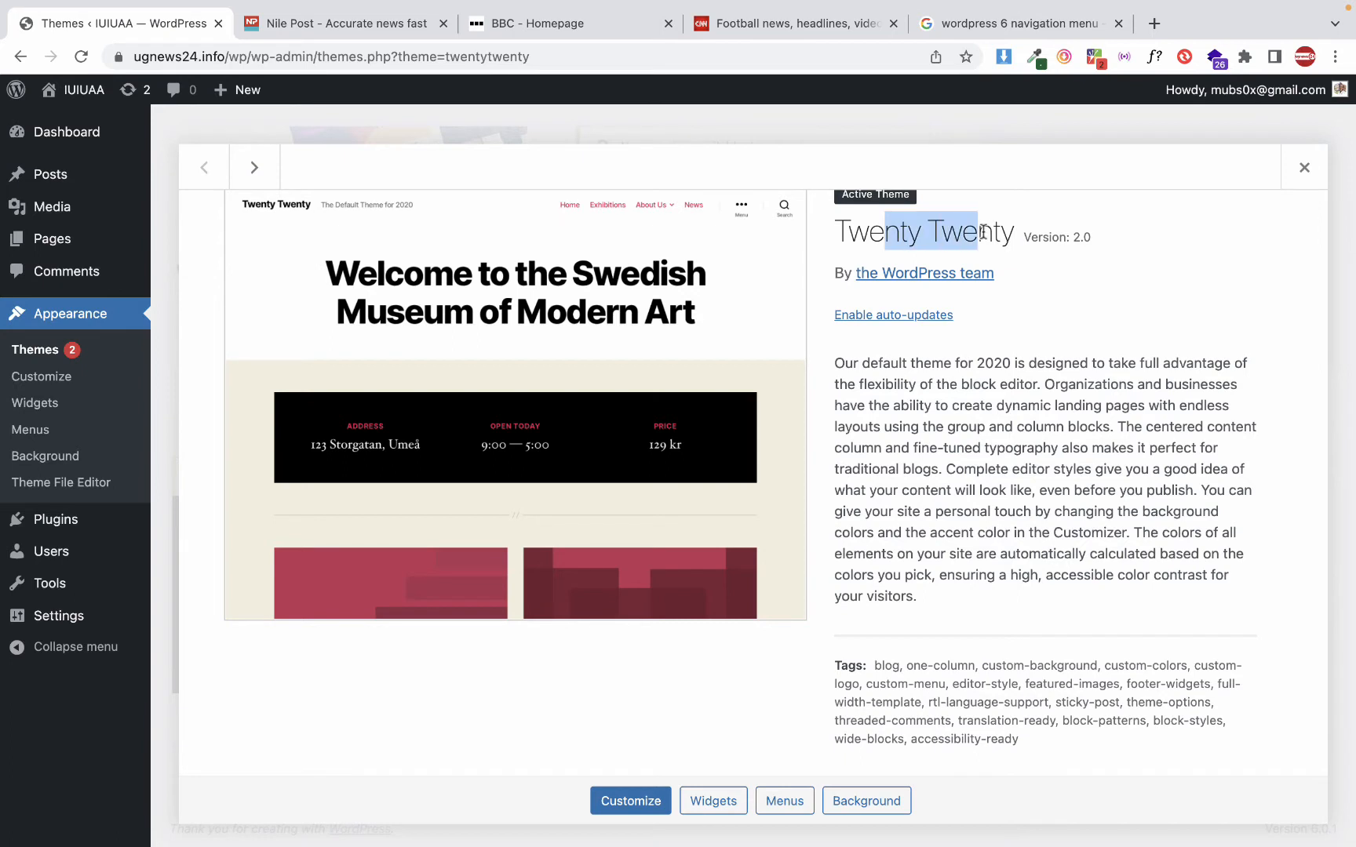
{"action": "double_click", "coordinate": [884, 232]}
{"action": "scroll", "coordinate": [880, 235], "scroll_direction": "up", "scroll_amount": 1}
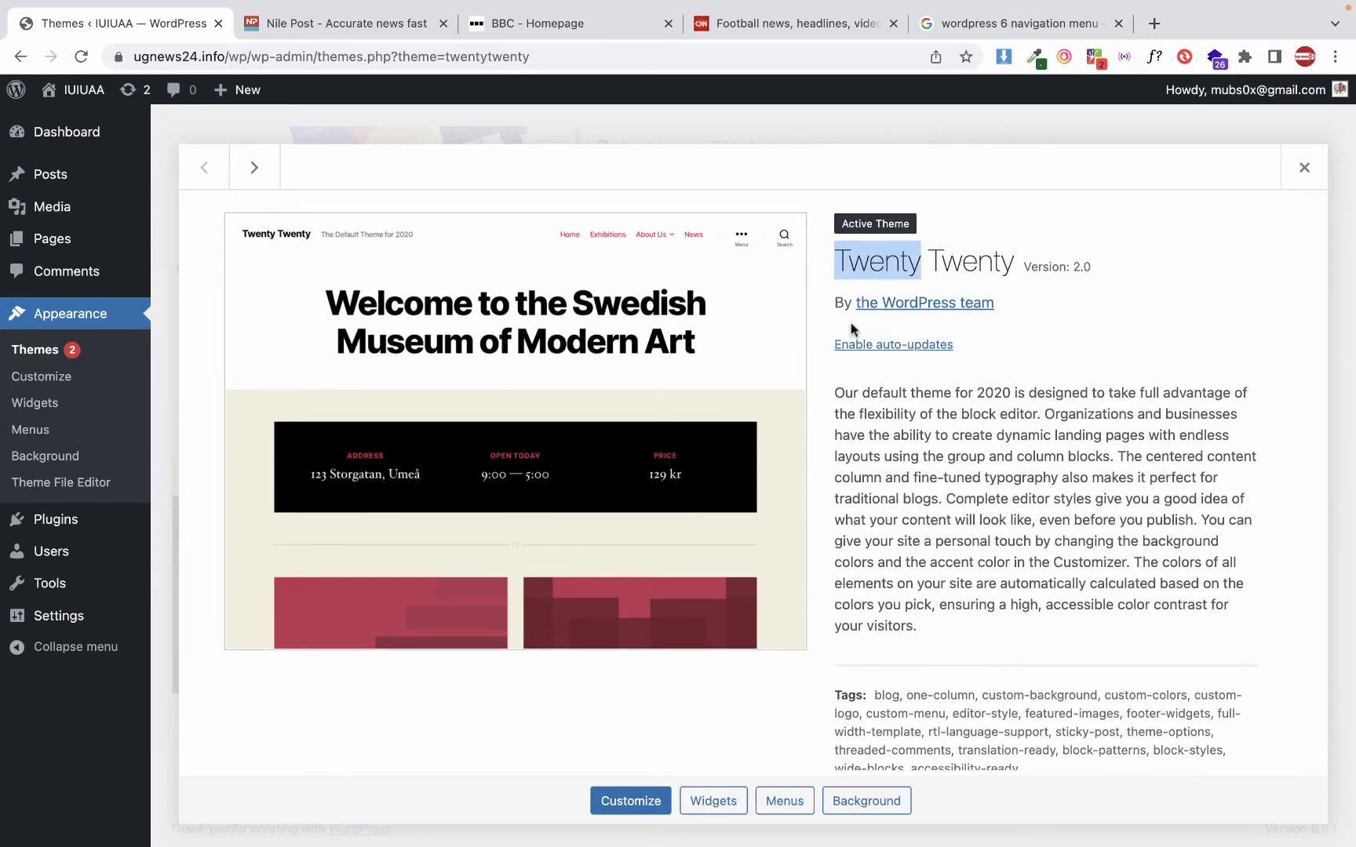
{"action": "left_click", "coordinate": [935, 259]}
{"action": "left_click_drag", "start_coordinate": [966, 271], "coordinate": [853, 269]}
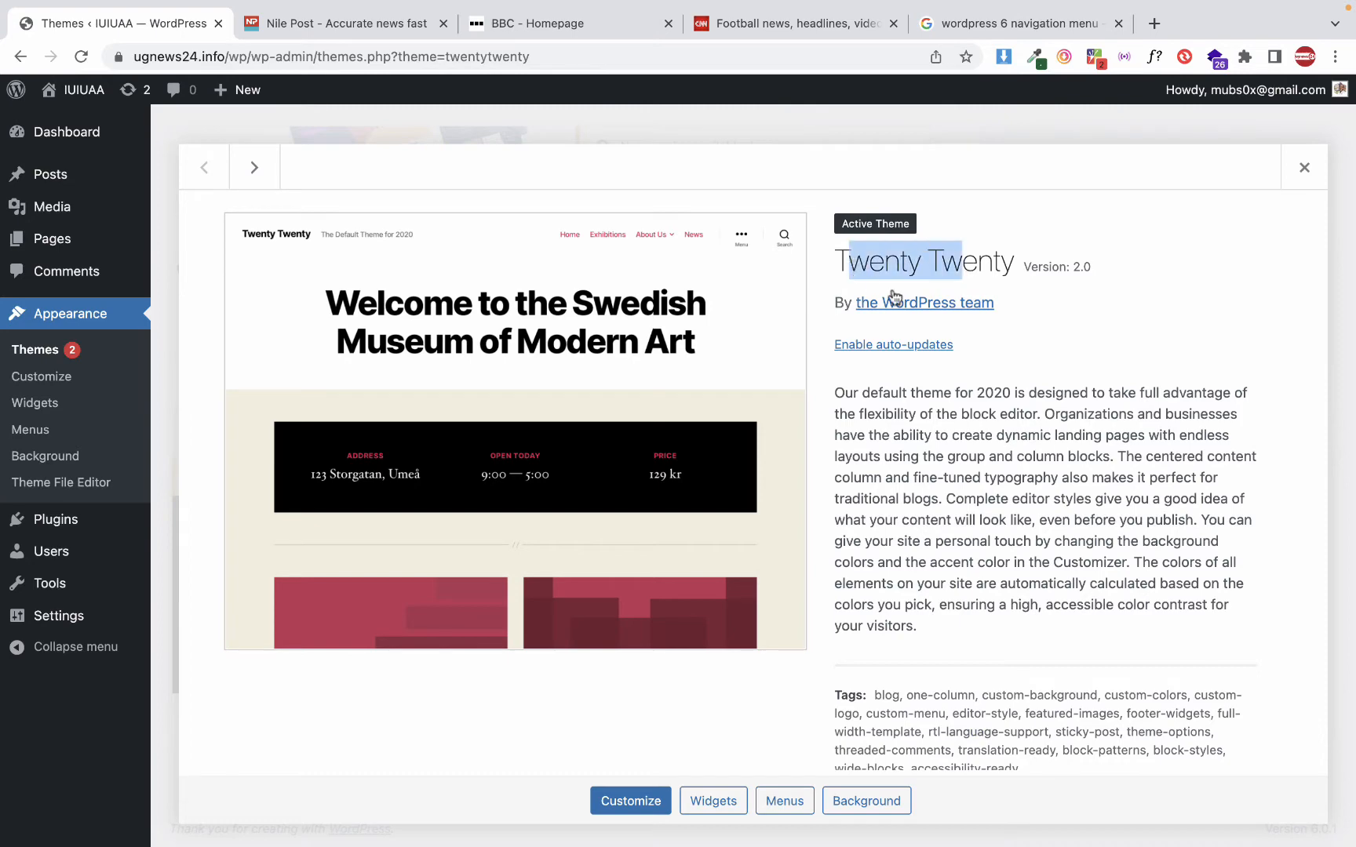
Close the Twenty Twenty theme details and look over the list of installed themes
{"action": "left_click", "coordinate": [1304, 167]}
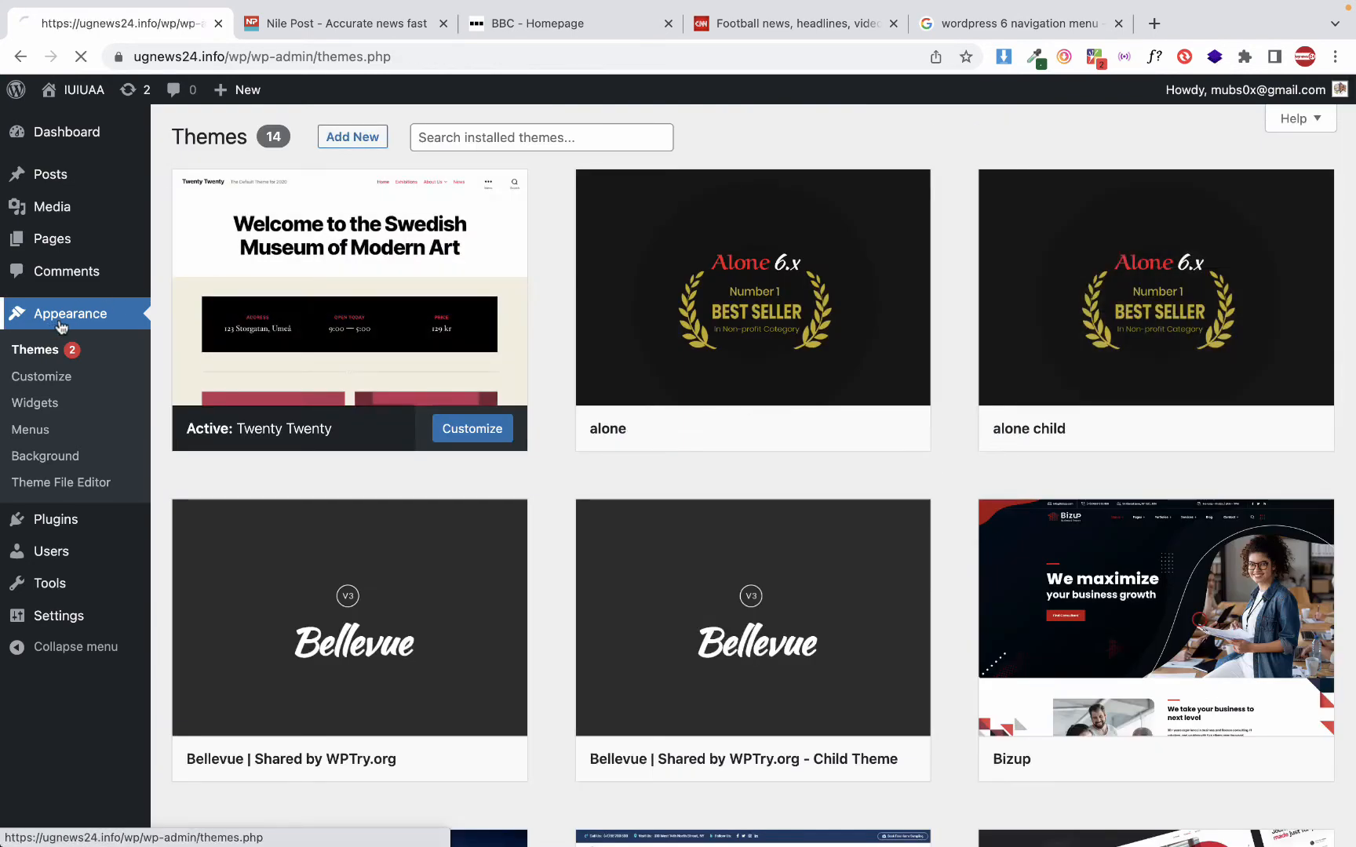
{"action": "scroll", "coordinate": [565, 483], "scroll_direction": "down", "scroll_amount": 9}
{"action": "scroll", "coordinate": [567, 485], "scroll_direction": "up", "scroll_amount": 9}
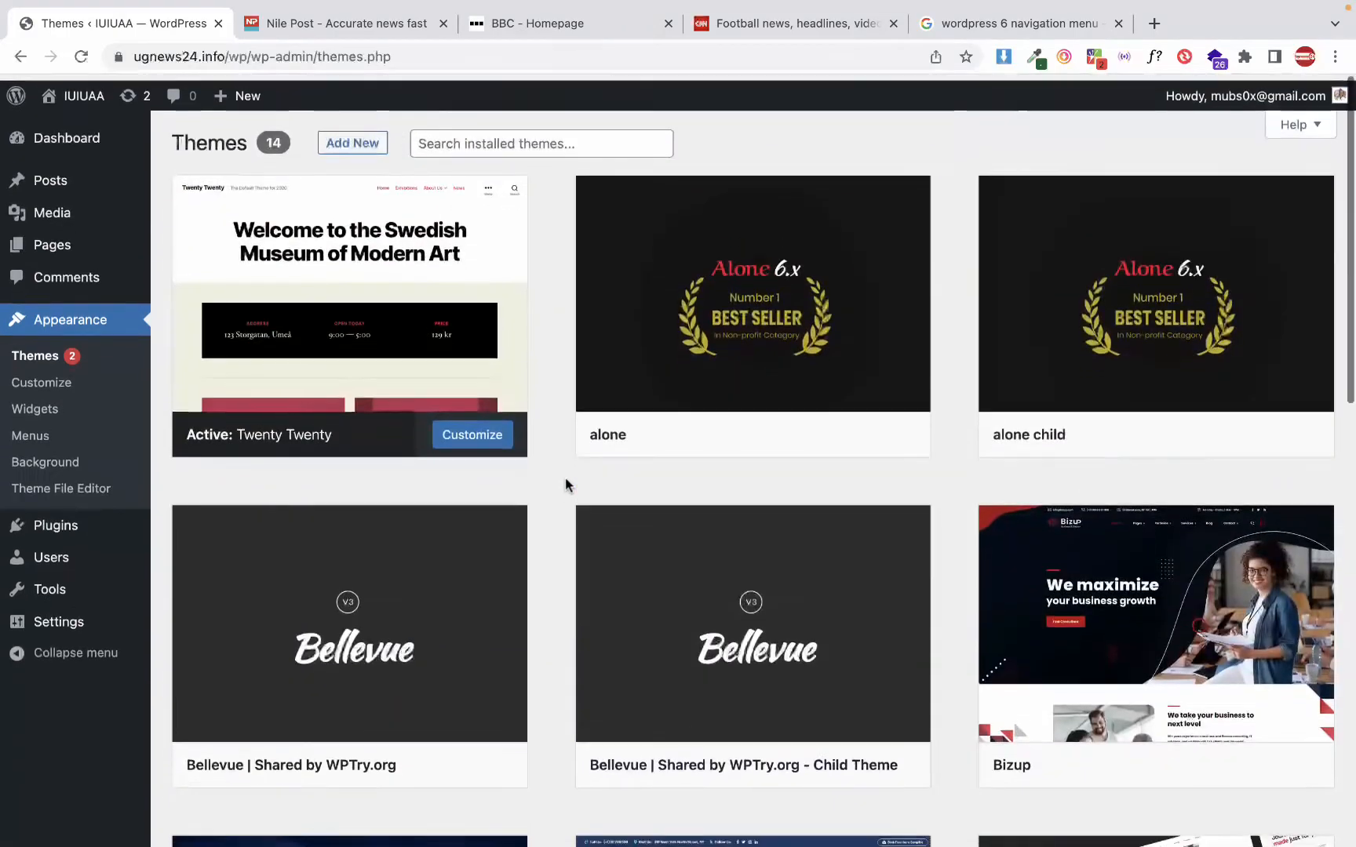
{"action": "scroll", "coordinate": [567, 485], "scroll_direction": "down", "scroll_amount": 10}
{"action": "scroll", "coordinate": [566, 485], "scroll_direction": "up", "scroll_amount": 10}
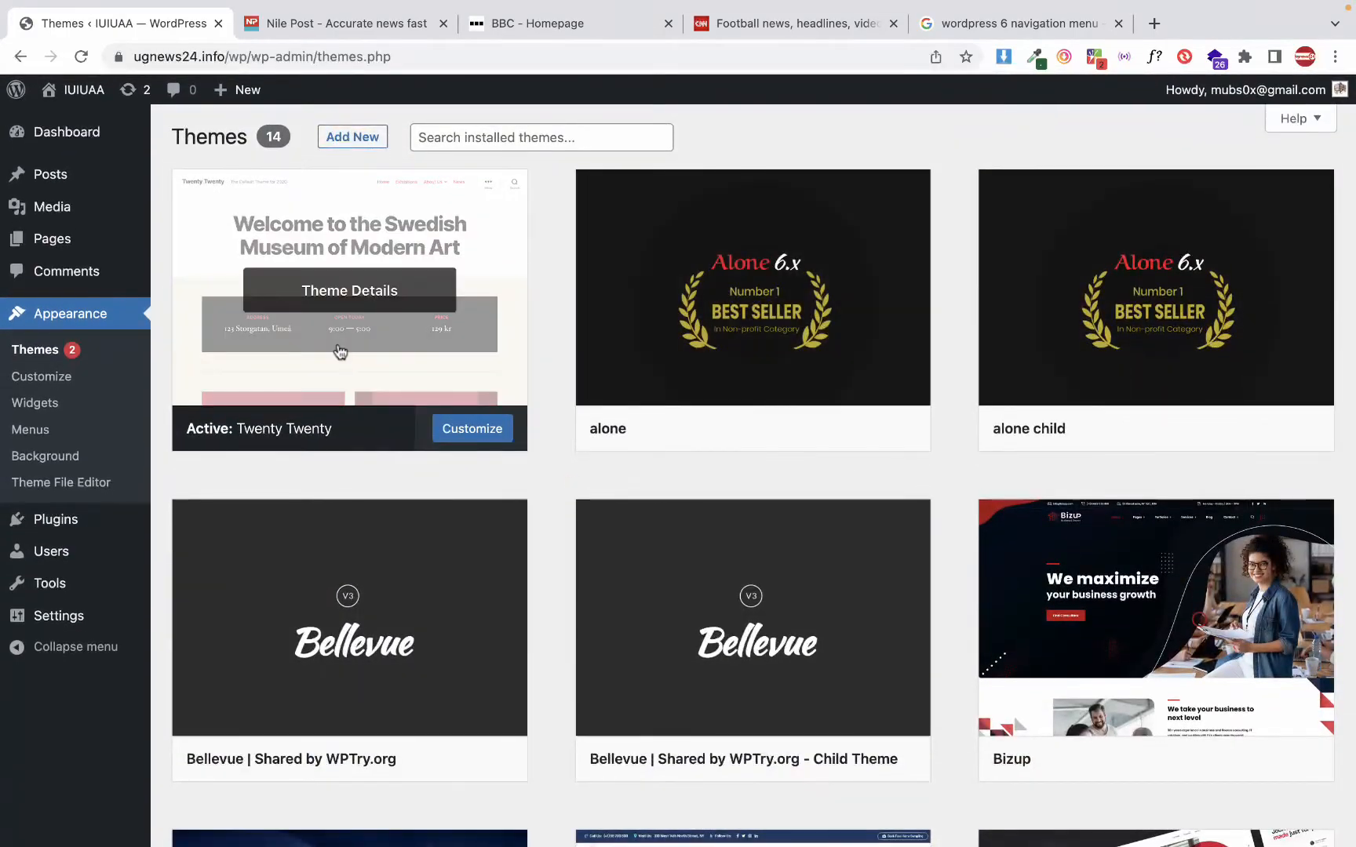
View the details and tags of the Twenty Twenty theme, inspect those of the alone theme, and return to the themes list
{"action": "left_click", "coordinate": [336, 348]}
{"action": "scroll", "coordinate": [584, 745], "scroll_direction": "down", "scroll_amount": 1}
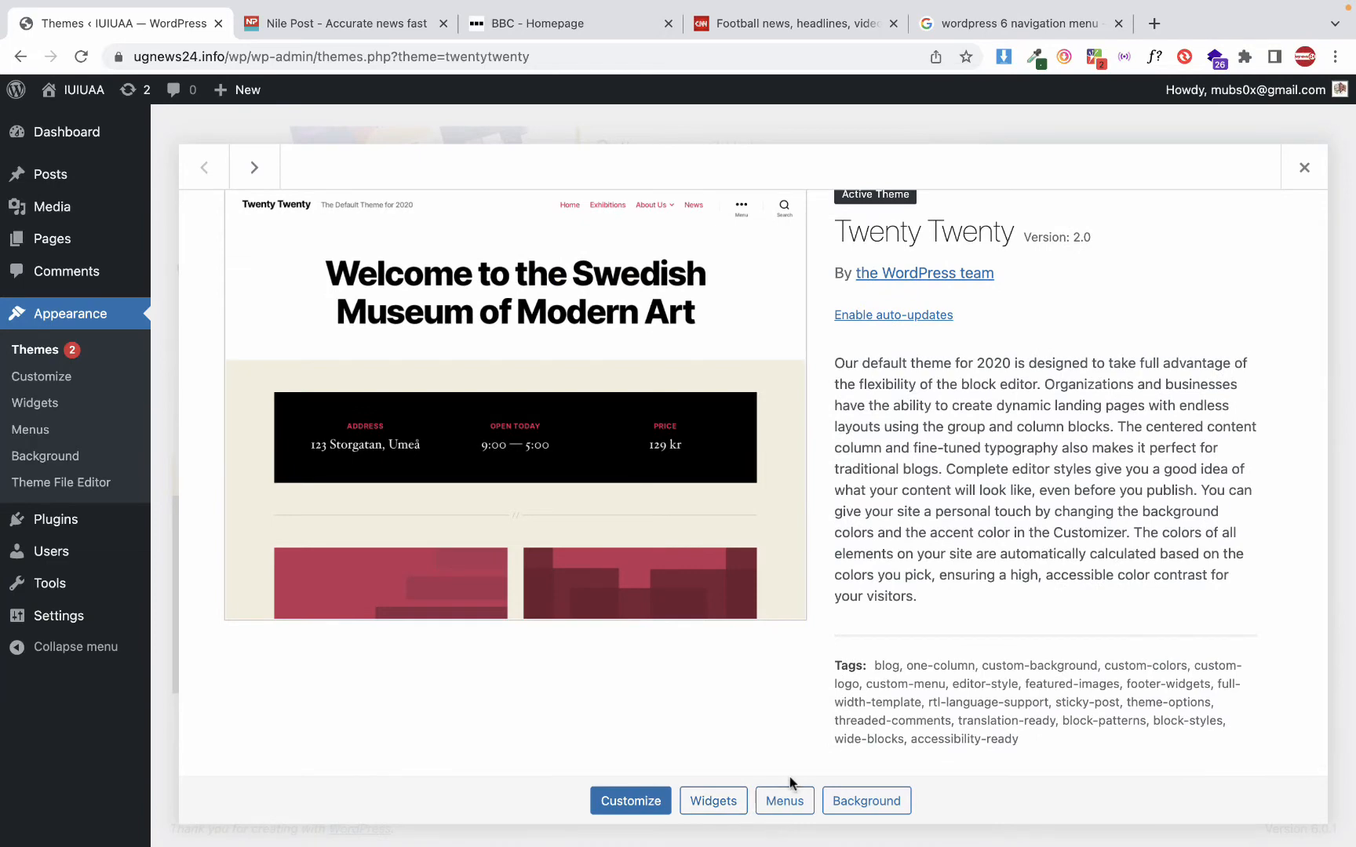
{"action": "left_click", "coordinate": [1304, 168]}
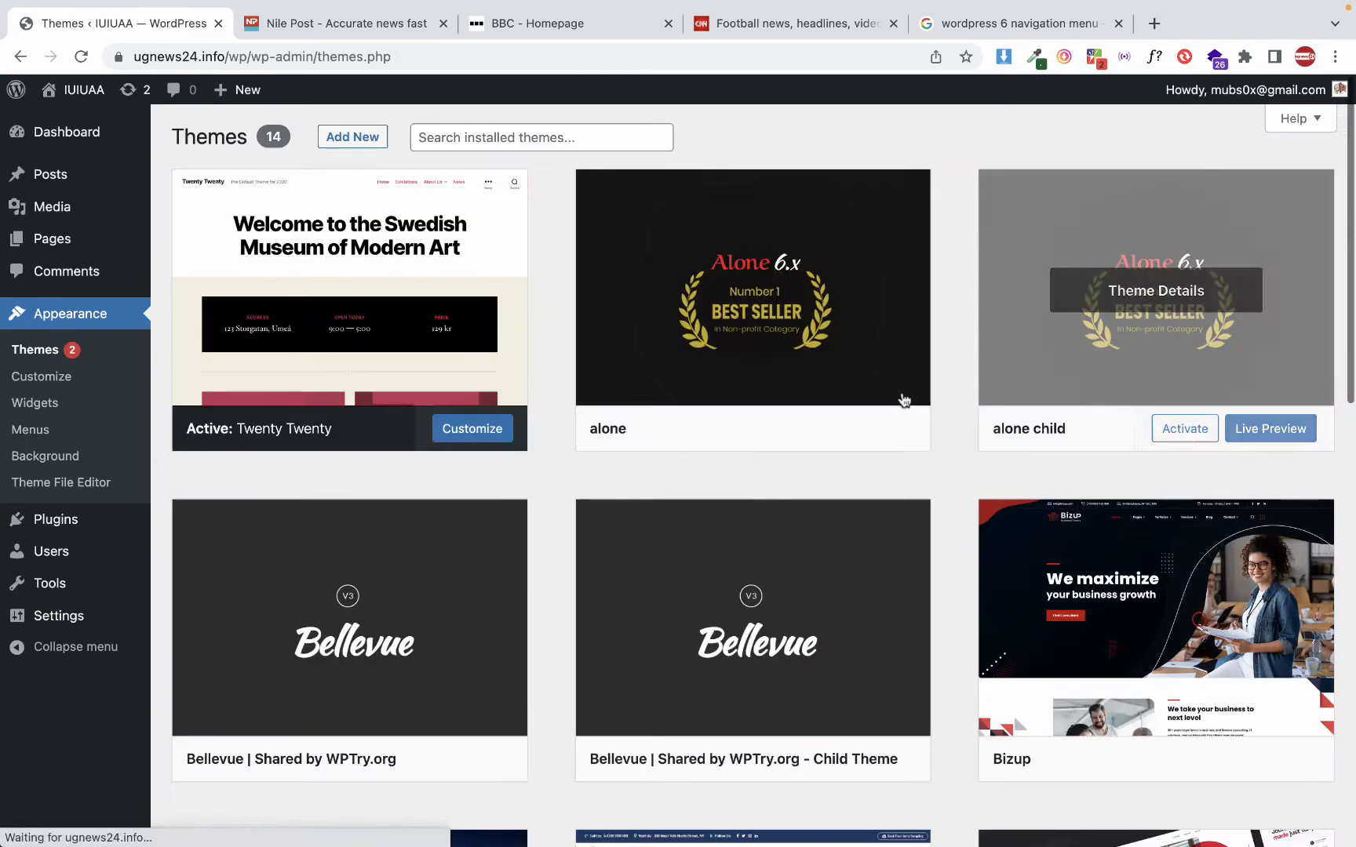
{"action": "left_click", "coordinate": [800, 374]}
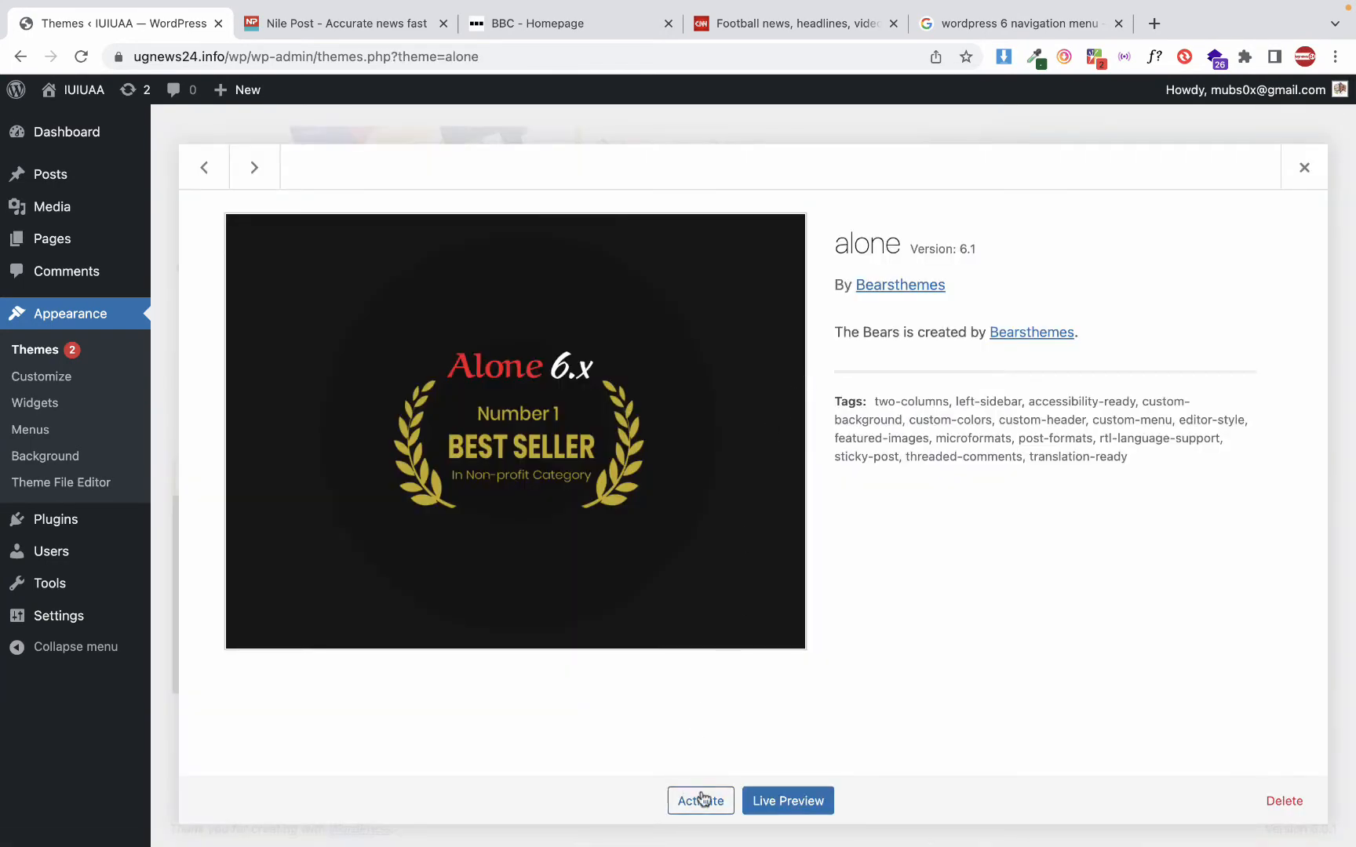
{"action": "left_click", "coordinate": [1304, 168]}
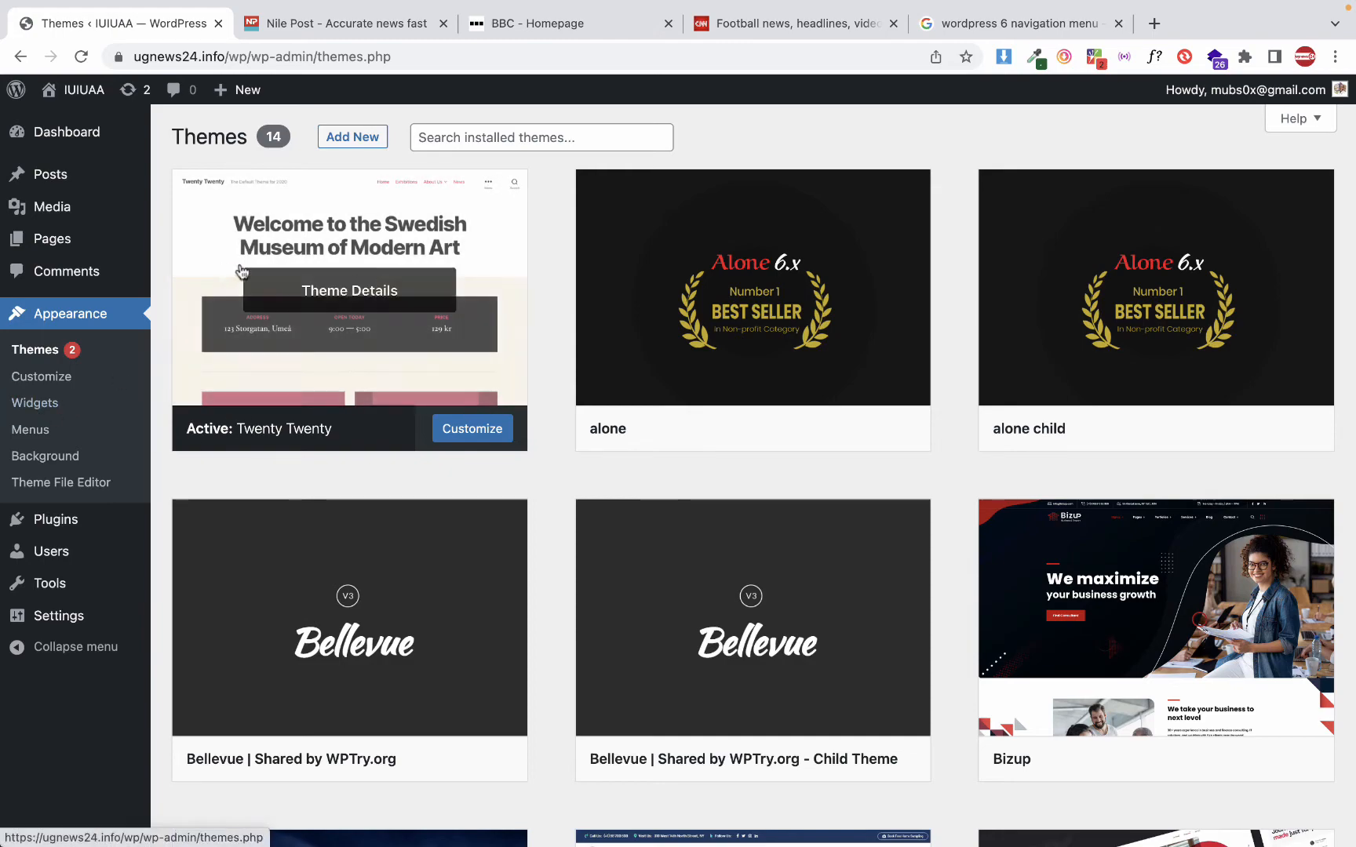
In the Reading settings, make the homepage display a static page, choose Home page as the homepage, and save the changes
{"action": "left_click", "coordinate": [65, 132]}
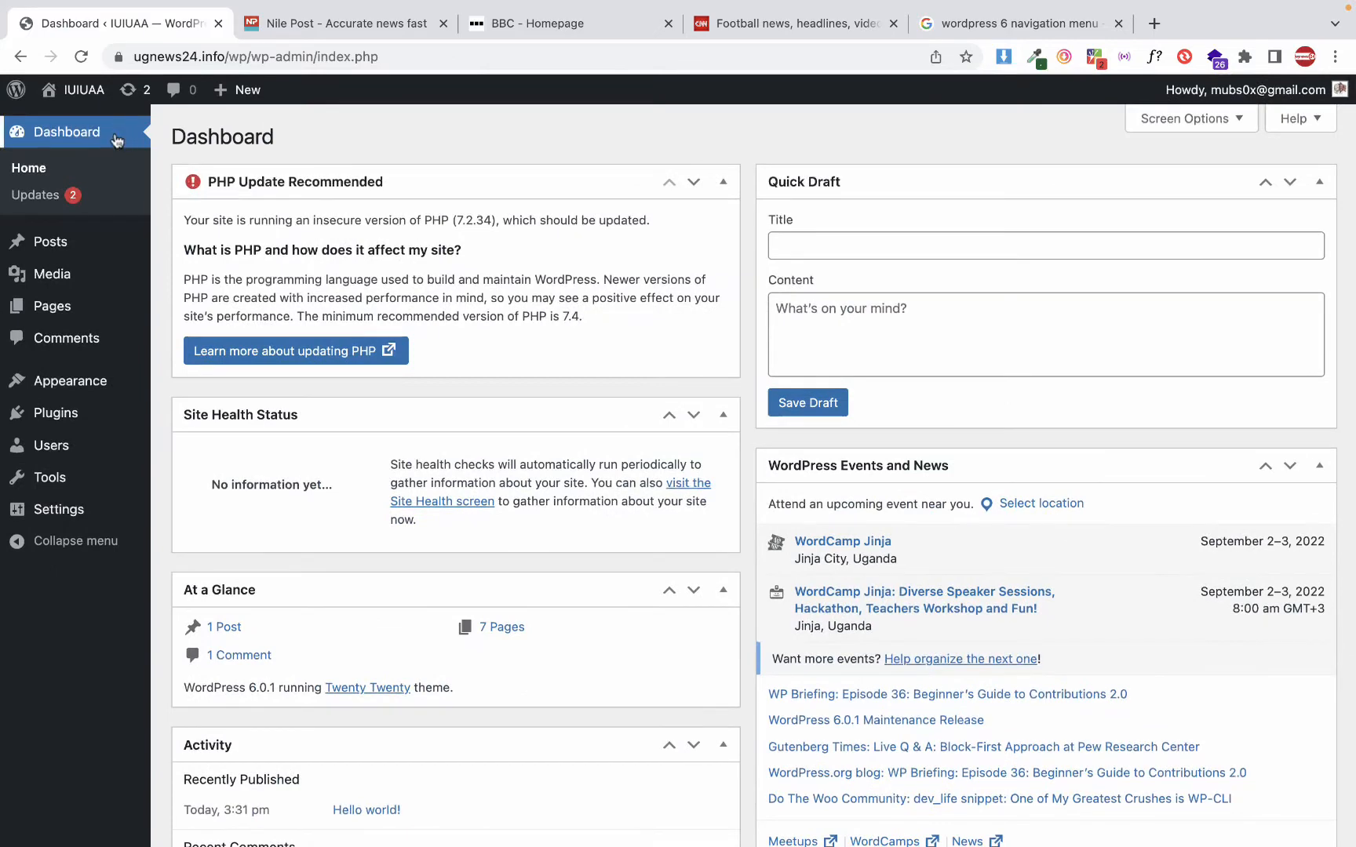
{"action": "left_click", "coordinate": [59, 514]}
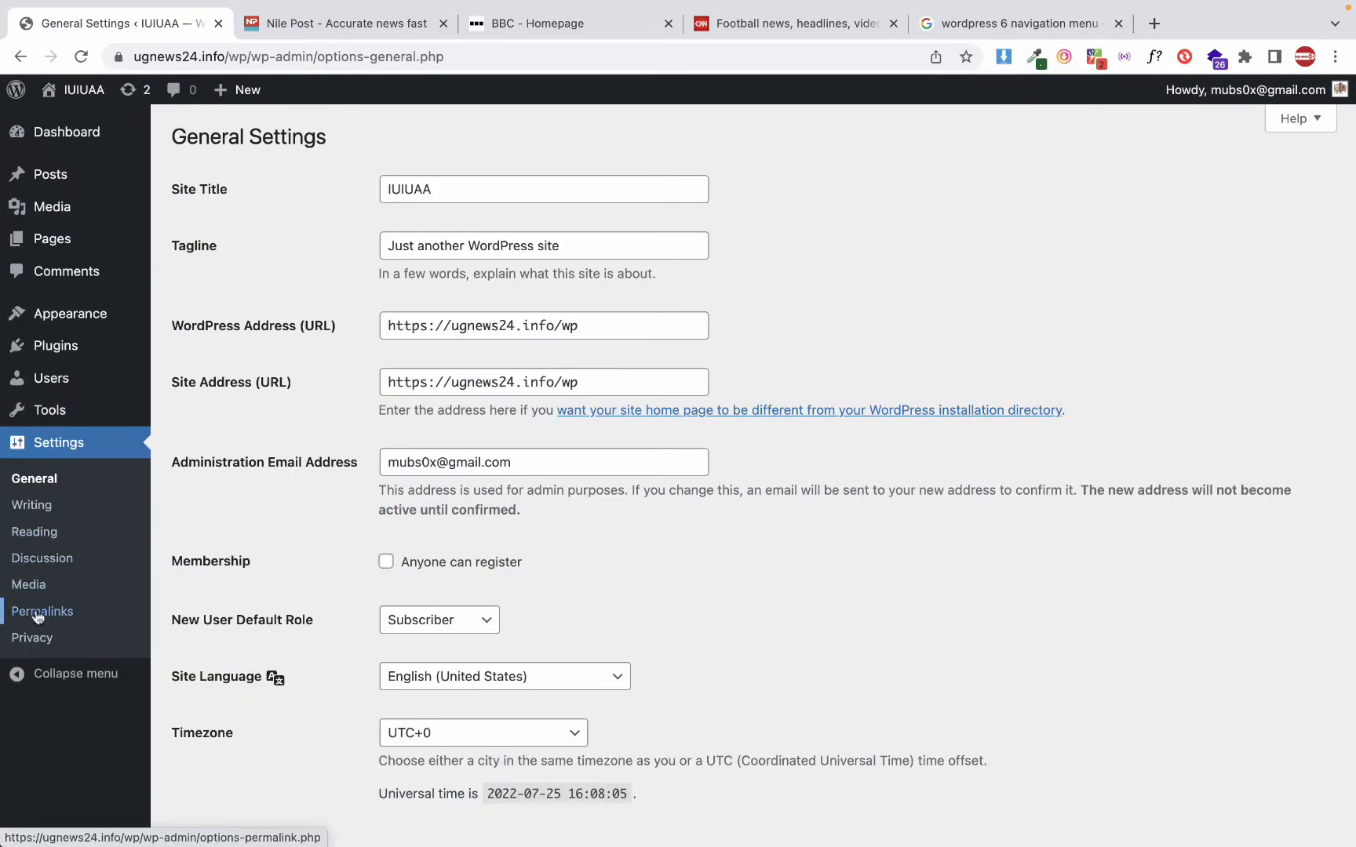
{"action": "left_click", "coordinate": [43, 534]}
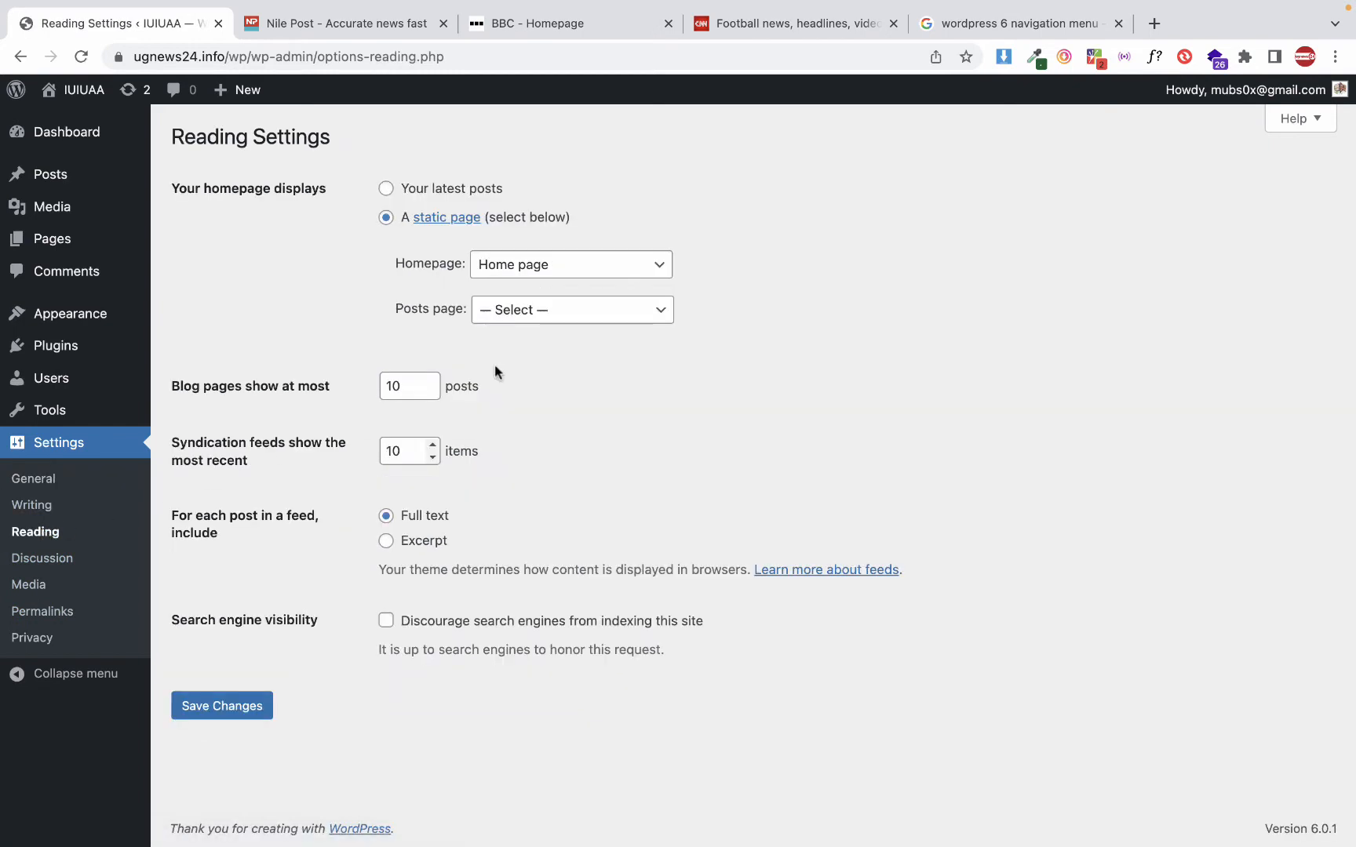
{"action": "left_click", "coordinate": [387, 190]}
{"action": "left_click", "coordinate": [480, 267]}
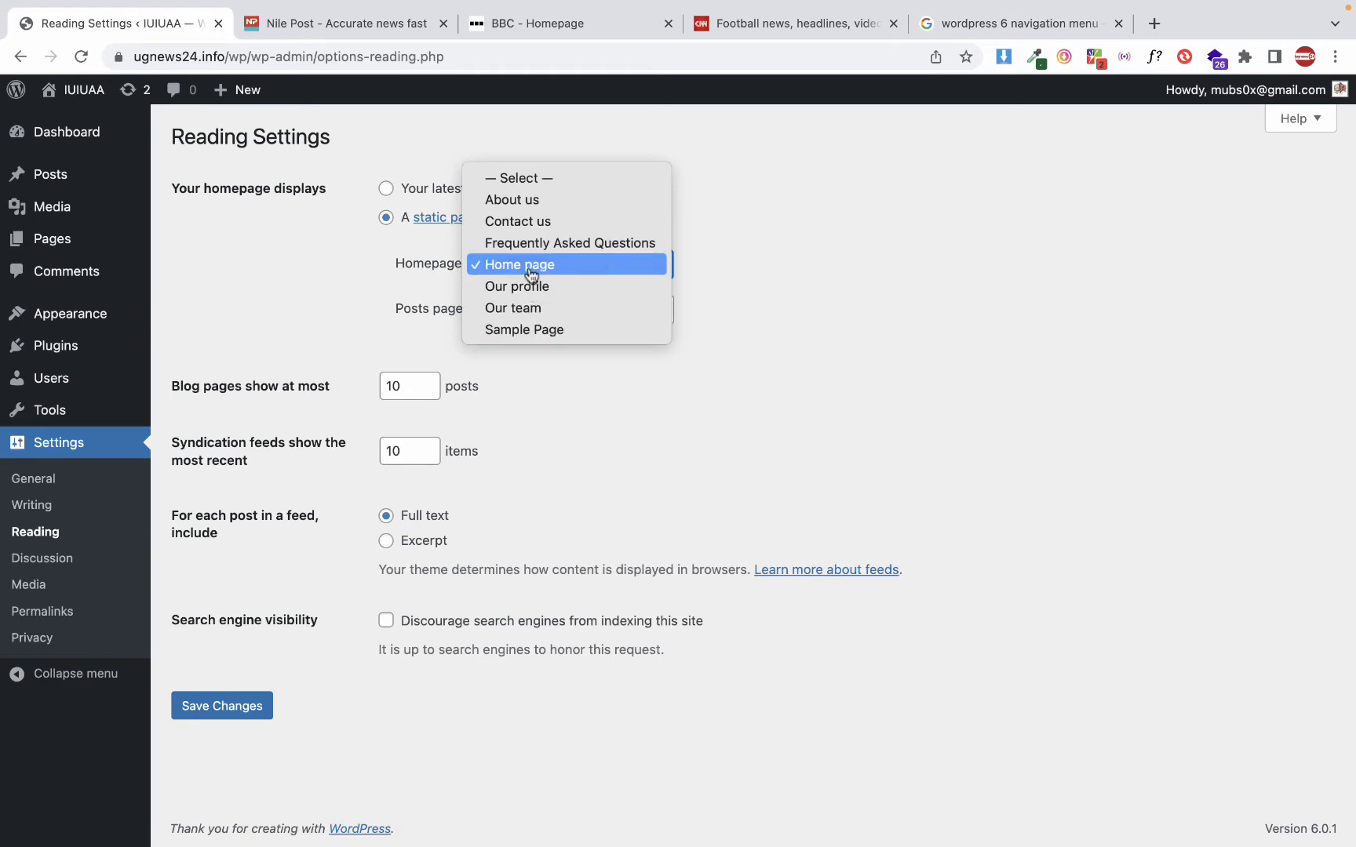
{"action": "left_click", "coordinate": [570, 277]}
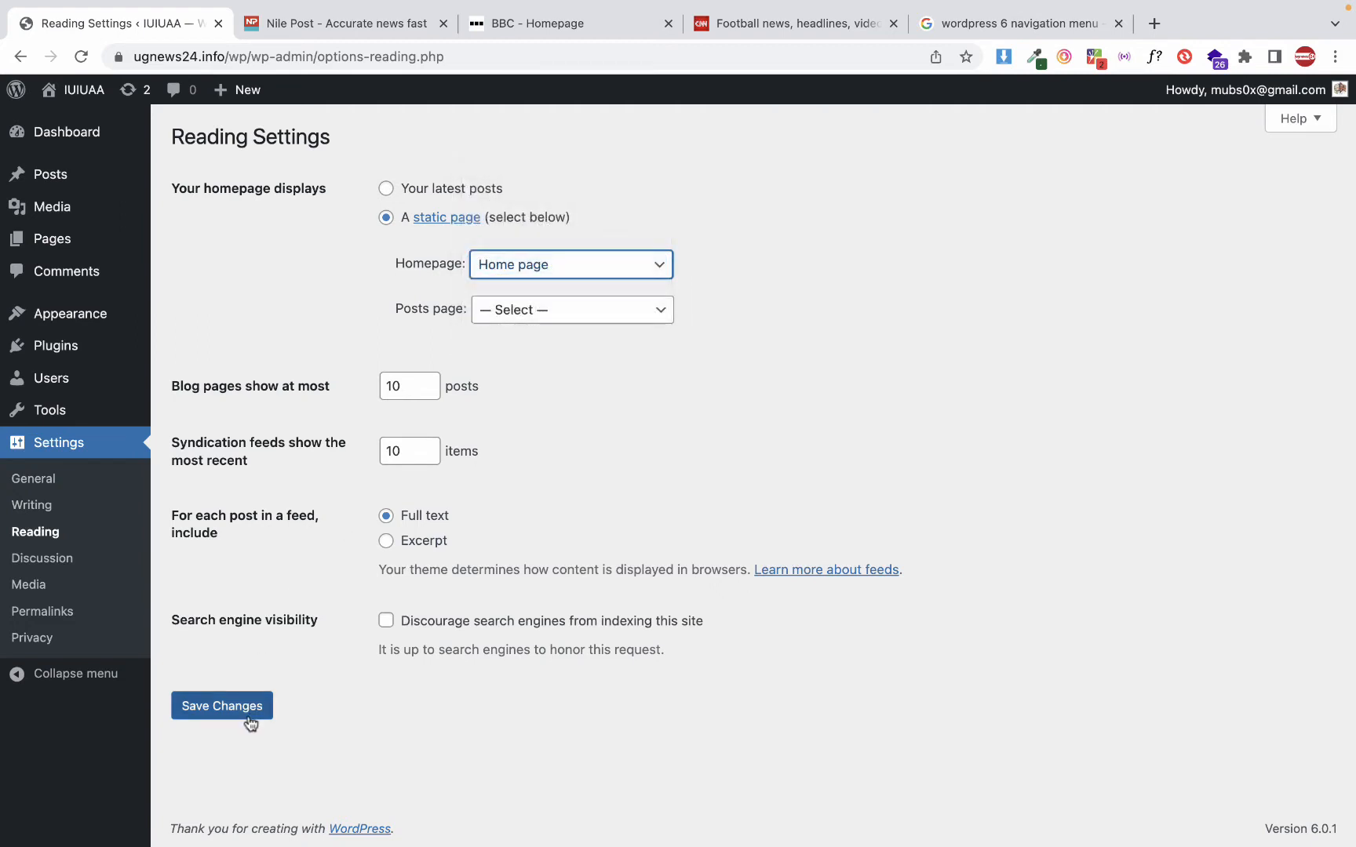
{"action": "left_click", "coordinate": [249, 709]}
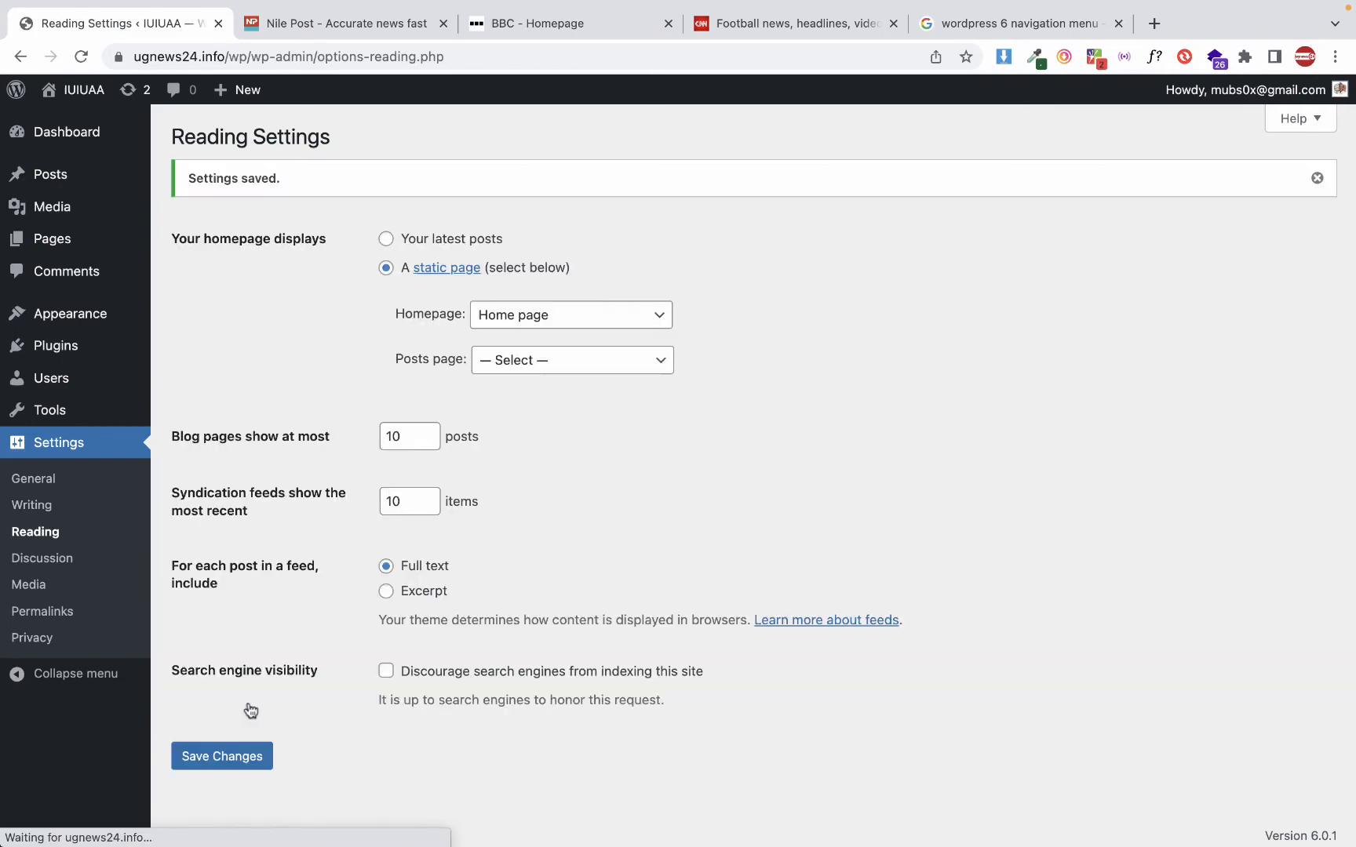
Visit the site's front page and examine its navigation links, page title, body text and widget sections
{"action": "left_click", "coordinate": [82, 90]}
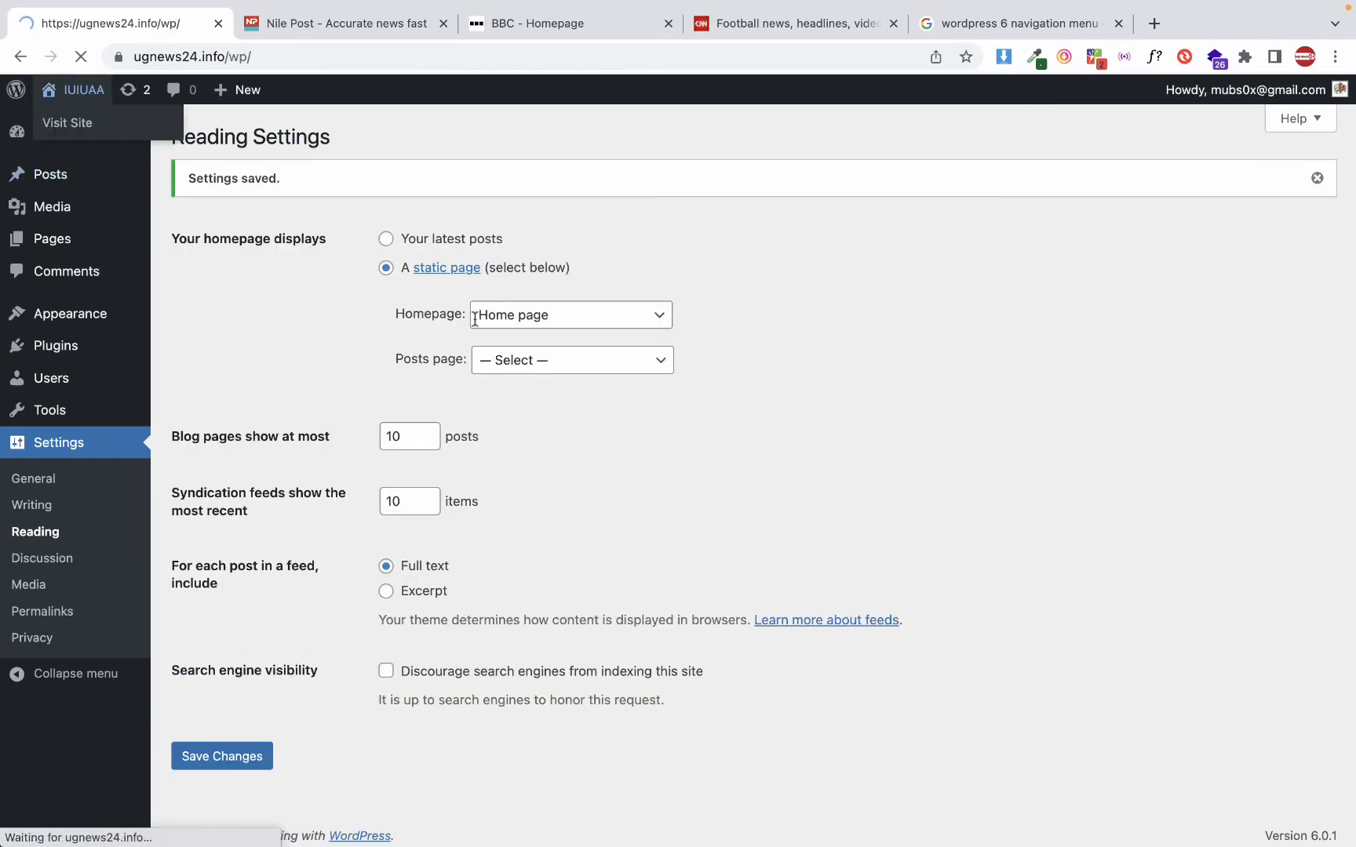
{"action": "scroll", "coordinate": [475, 317], "scroll_direction": "down", "scroll_amount": 7}
{"action": "scroll", "coordinate": [475, 318], "scroll_direction": "up", "scroll_amount": 4}
{"action": "scroll", "coordinate": [474, 317], "scroll_direction": "down", "scroll_amount": 5}
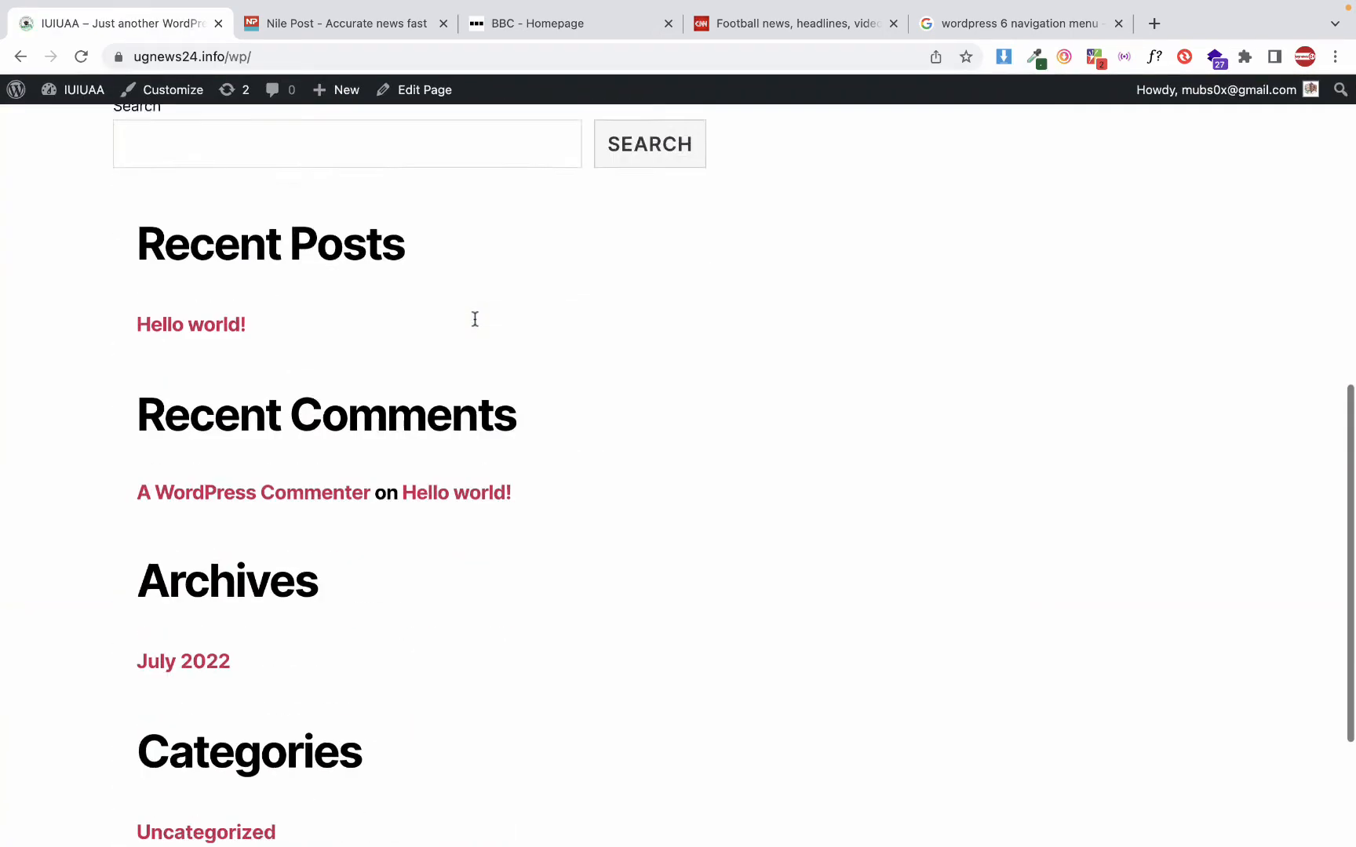
{"action": "scroll", "coordinate": [475, 318], "scroll_direction": "up", "scroll_amount": 9}
{"action": "scroll", "coordinate": [473, 321], "scroll_direction": "down", "scroll_amount": 3}
{"action": "scroll", "coordinate": [472, 324], "scroll_direction": "up", "scroll_amount": 3}
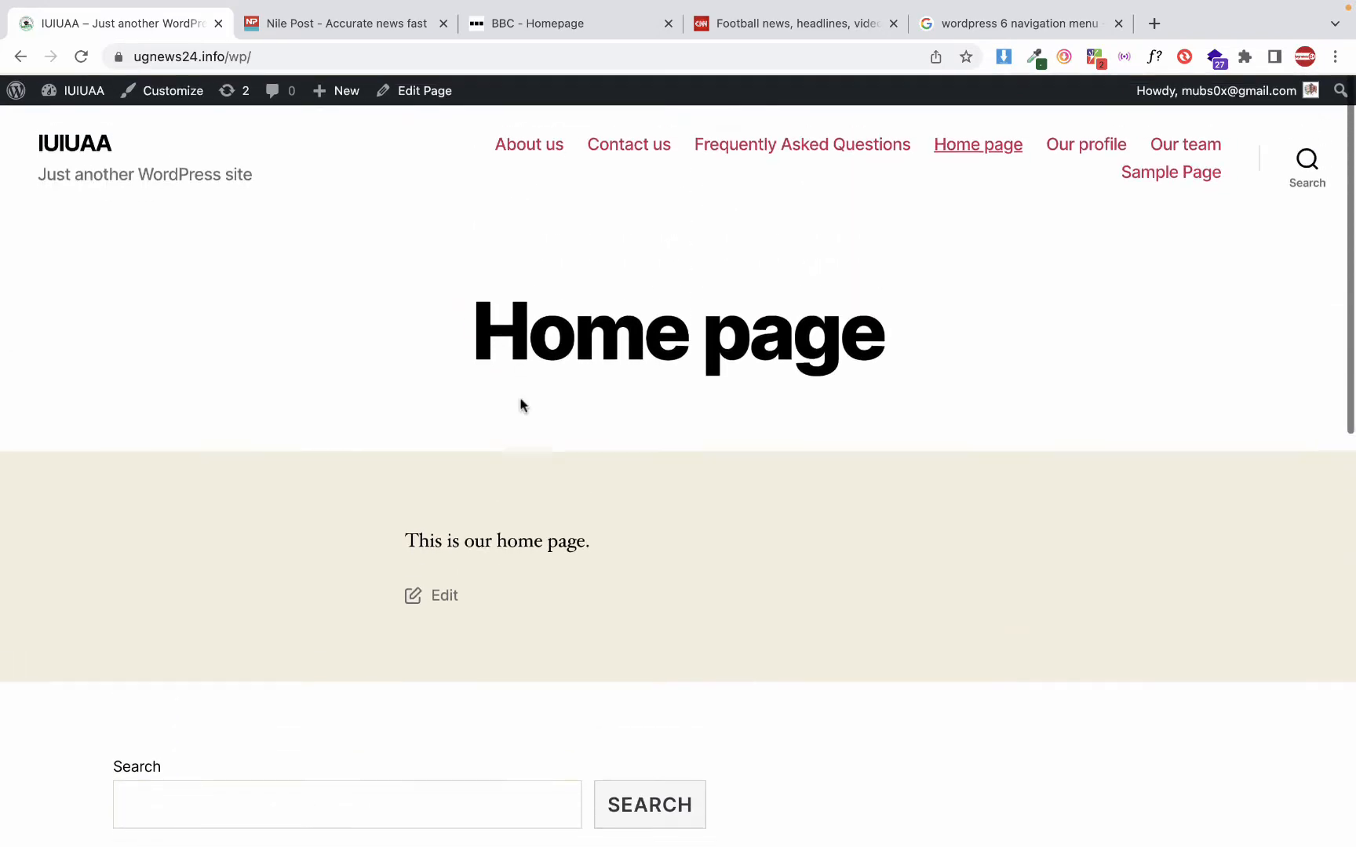
{"action": "scroll", "coordinate": [551, 275], "scroll_direction": "down", "scroll_amount": 2}
{"action": "left_click_drag", "start_coordinate": [525, 210], "coordinate": [826, 224]}
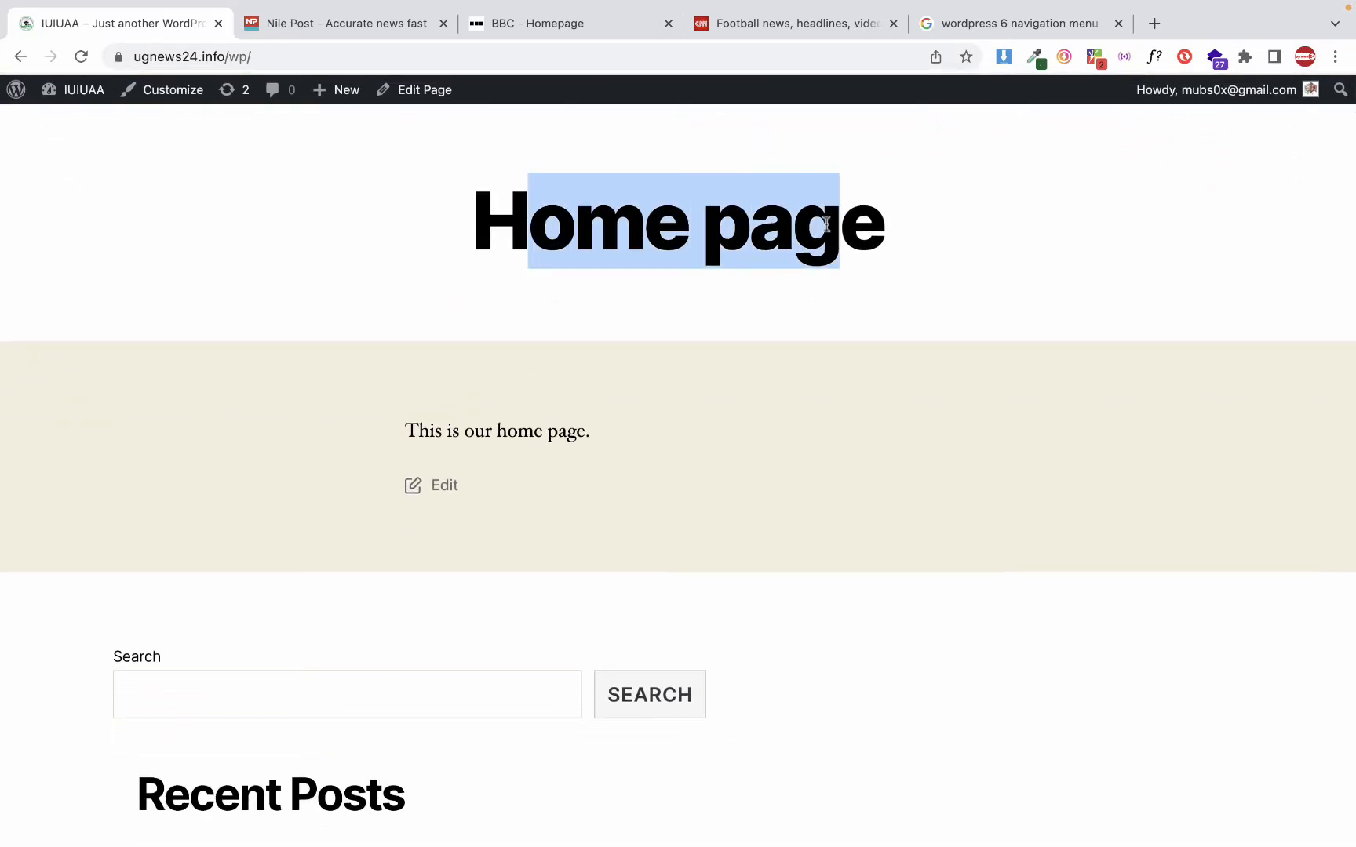
{"action": "scroll", "coordinate": [582, 472], "scroll_direction": "down", "scroll_amount": 2}
{"action": "scroll", "coordinate": [582, 472], "scroll_direction": "down", "scroll_amount": 5}
{"action": "scroll", "coordinate": [582, 471], "scroll_direction": "up", "scroll_amount": 8}
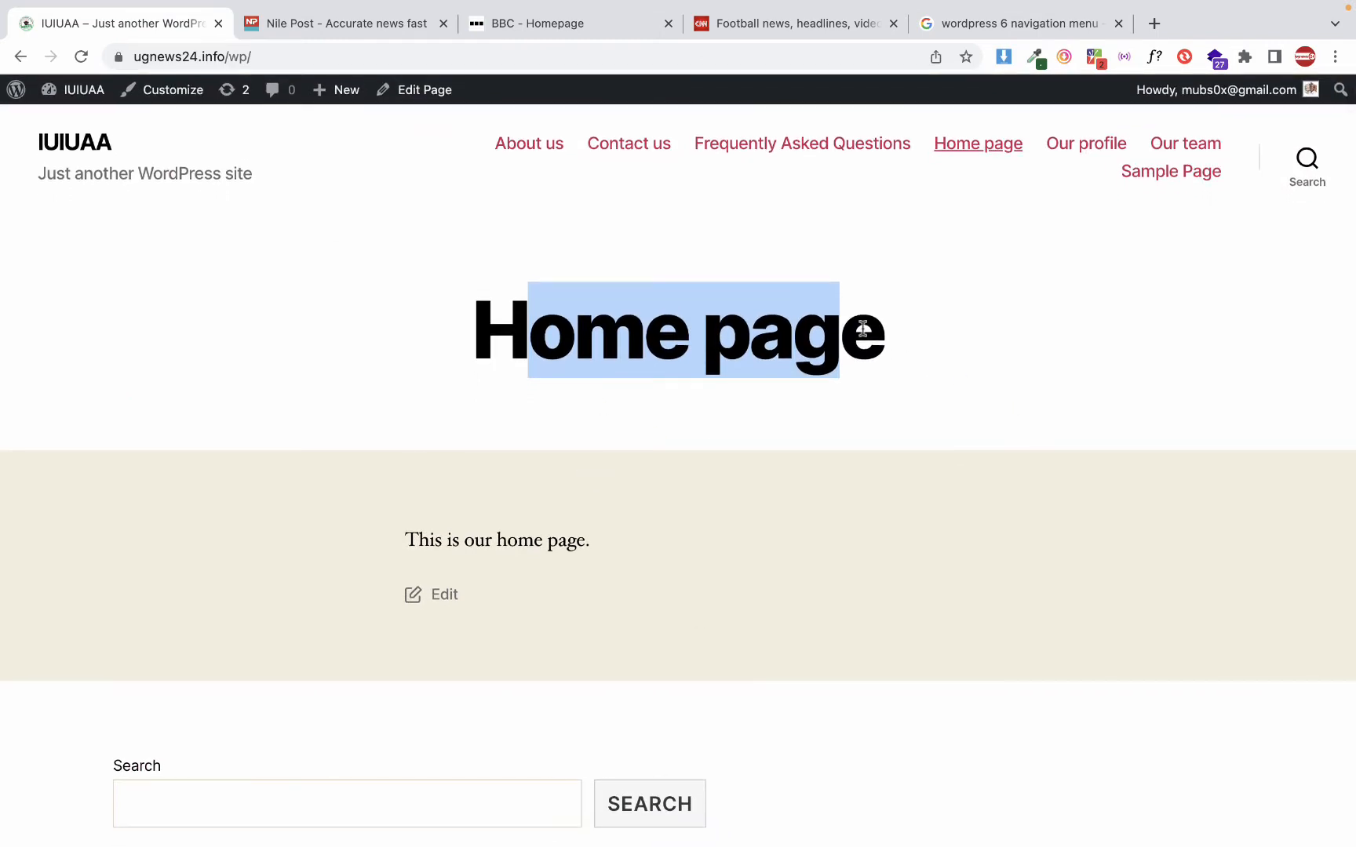
{"action": "left_click", "coordinate": [658, 357]}
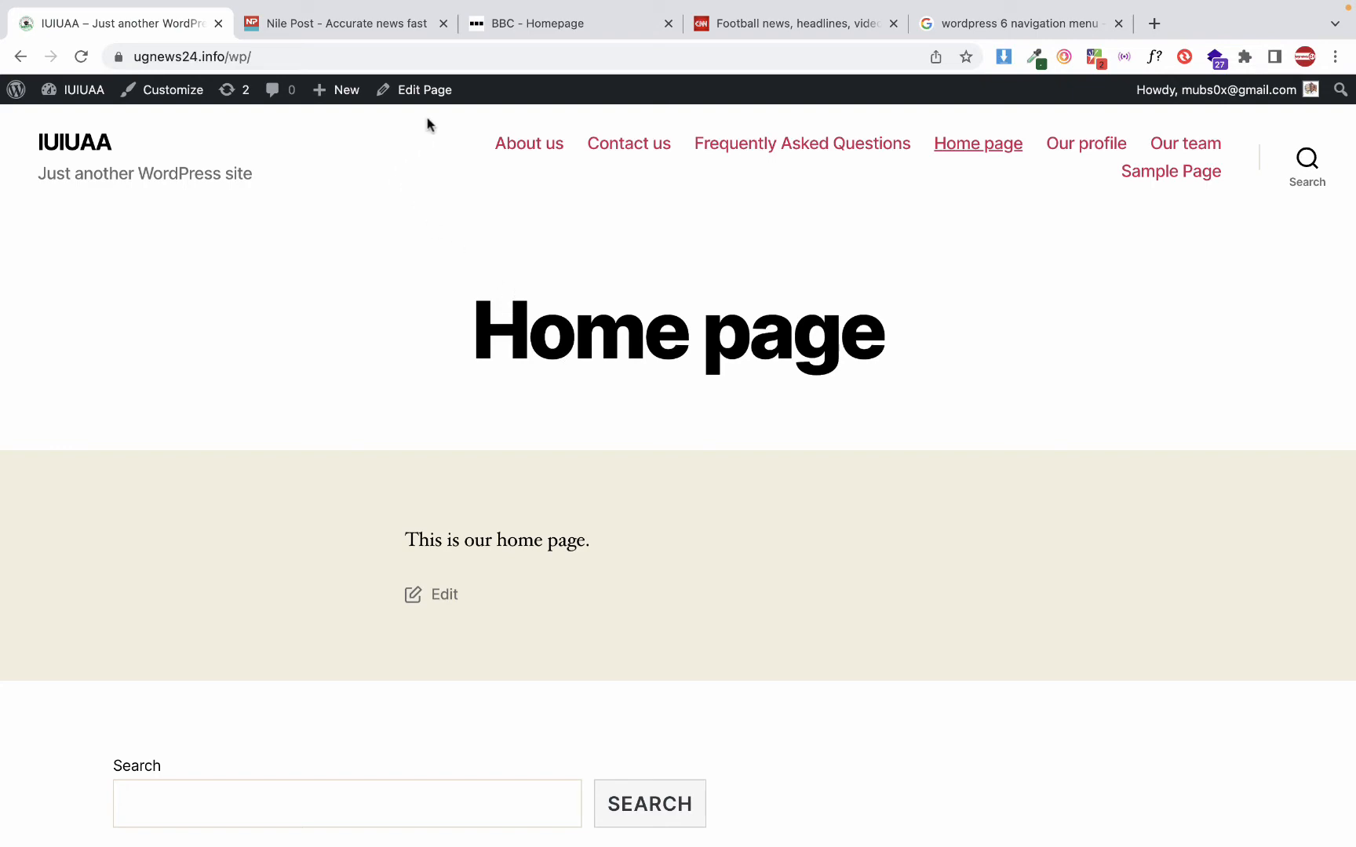
On the BBC site, look through the Sport section and its subcategories, and open the Travel section
{"action": "left_click", "coordinate": [534, 30]}
{"action": "scroll", "coordinate": [484, 390], "scroll_direction": "up", "scroll_amount": 10}
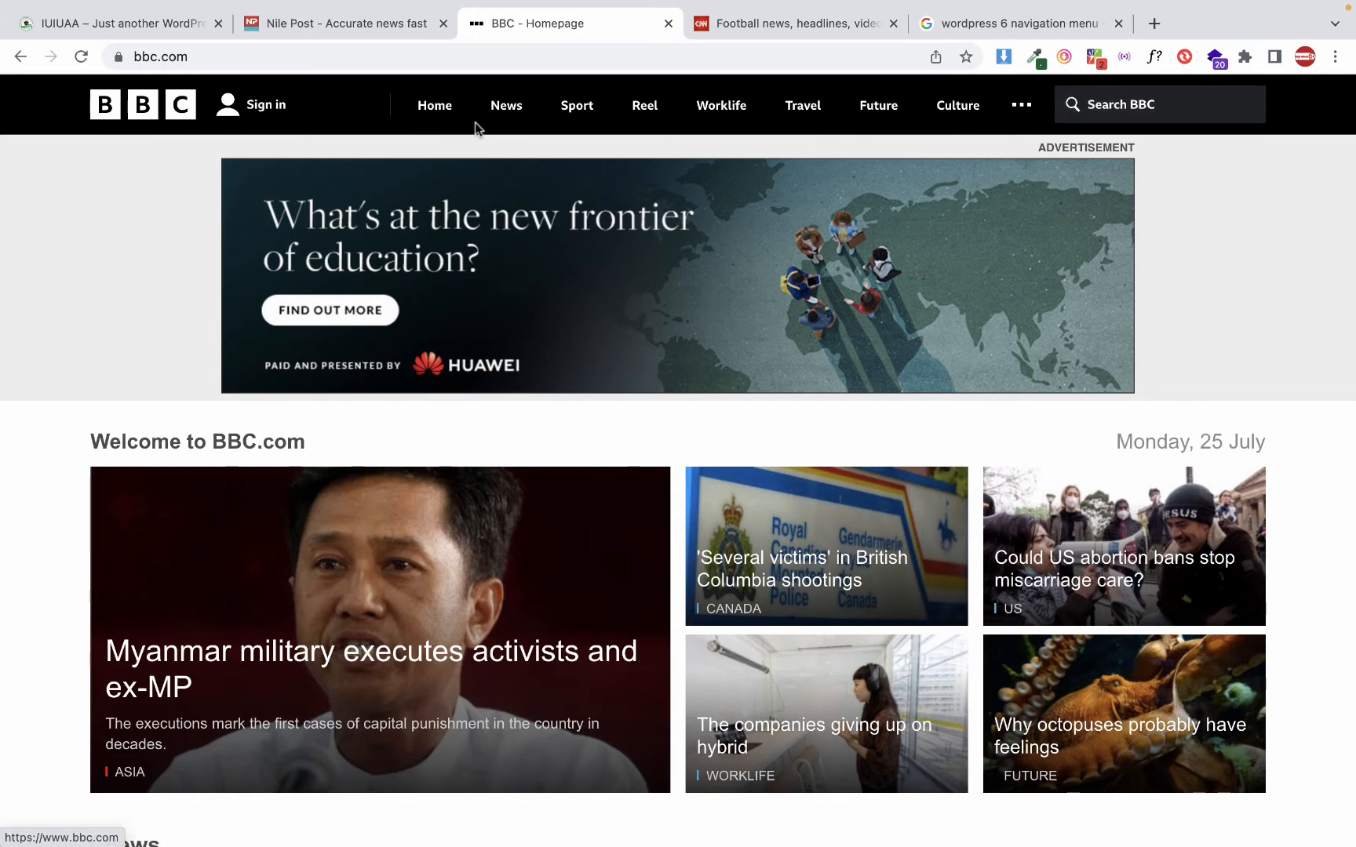
{"action": "left_click", "coordinate": [584, 124]}
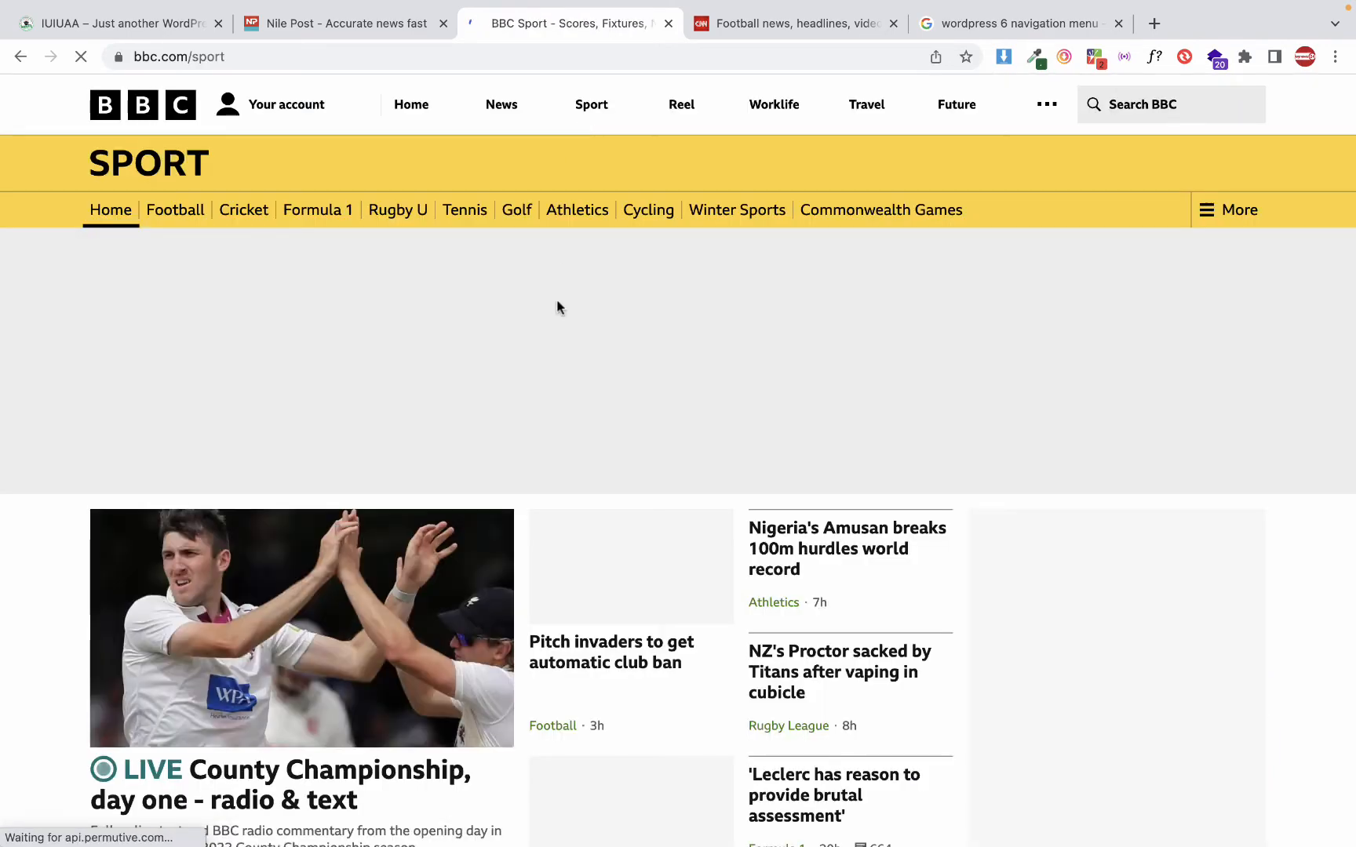
{"action": "scroll", "coordinate": [558, 307], "scroll_direction": "down", "scroll_amount": 10}
{"action": "scroll", "coordinate": [559, 308], "scroll_direction": "down", "scroll_amount": 15}
{"action": "scroll", "coordinate": [559, 306], "scroll_direction": "up", "scroll_amount": 11}
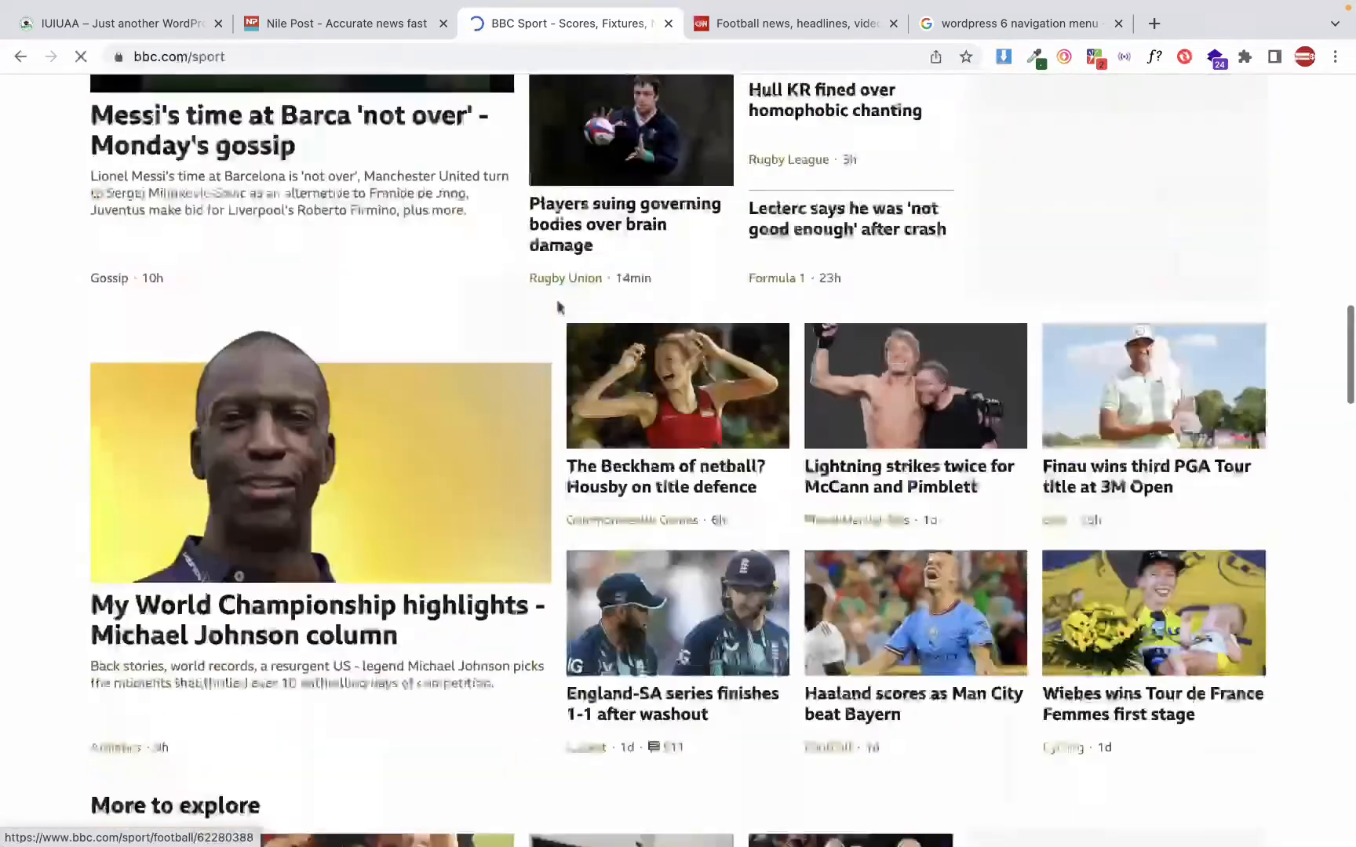
{"action": "scroll", "coordinate": [559, 306], "scroll_direction": "up", "scroll_amount": 10}
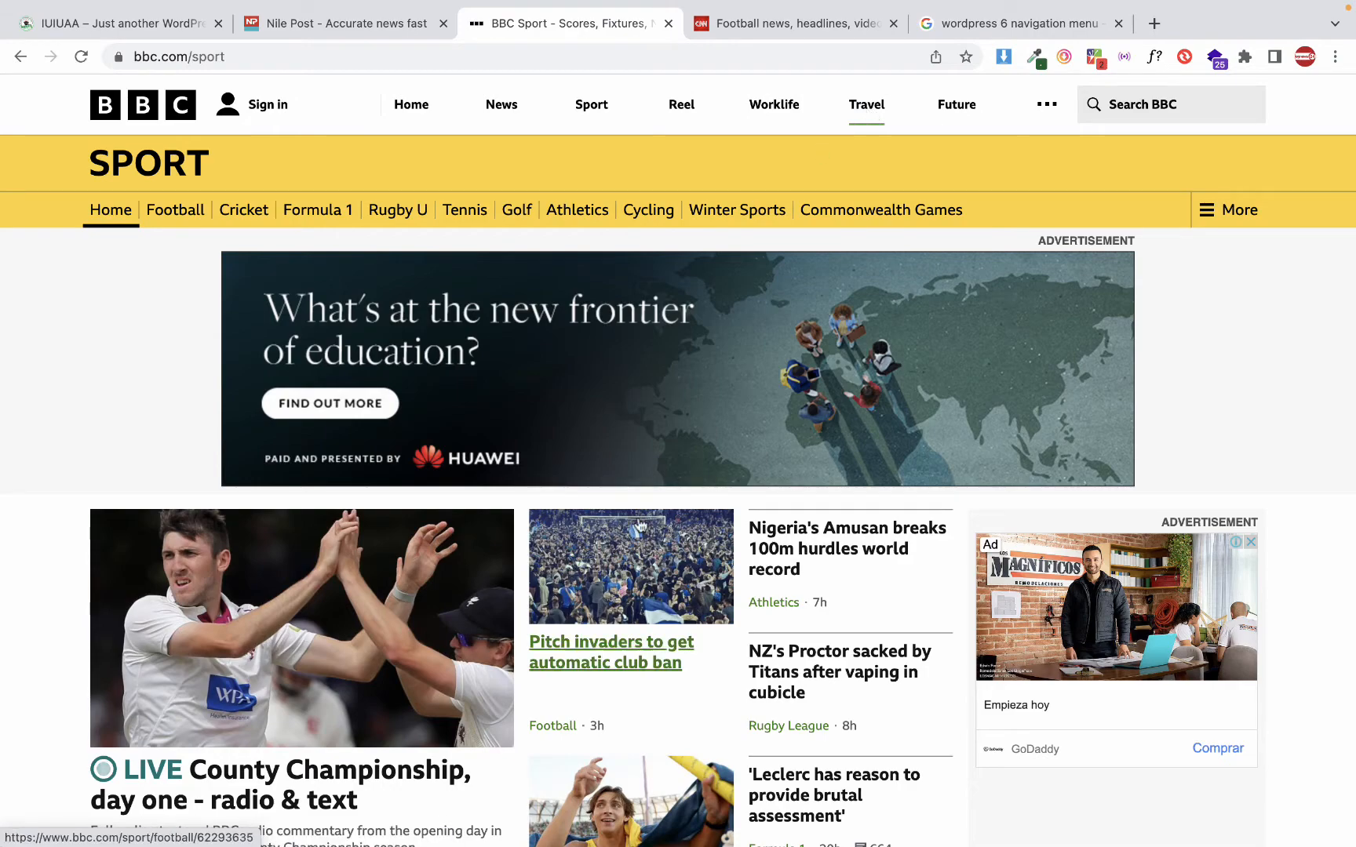
{"action": "scroll", "coordinate": [641, 525], "scroll_direction": "down", "scroll_amount": 10}
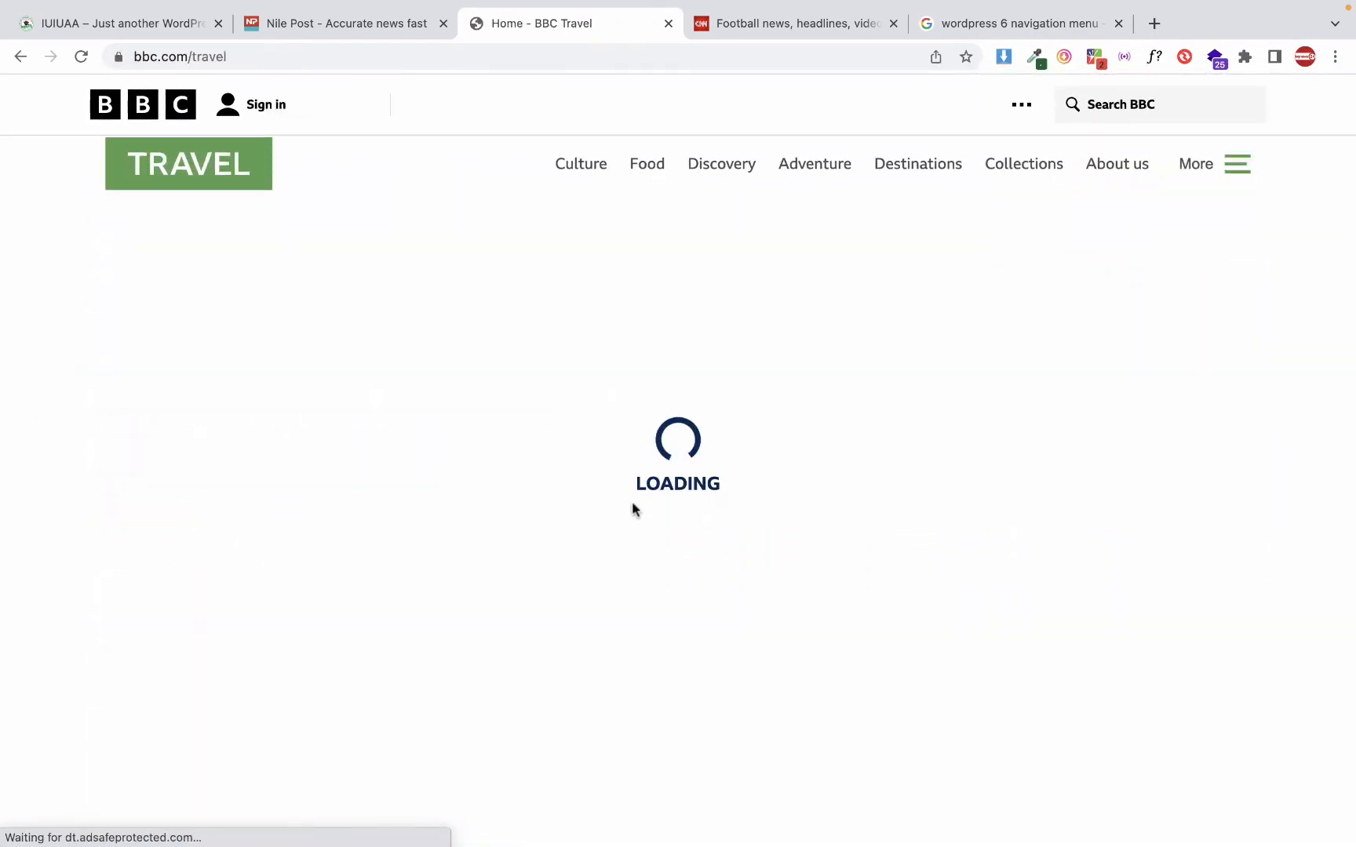
On the CNN football page, expand the full site menu and examine its categories and subcategories
{"action": "left_click", "coordinate": [765, 23]}
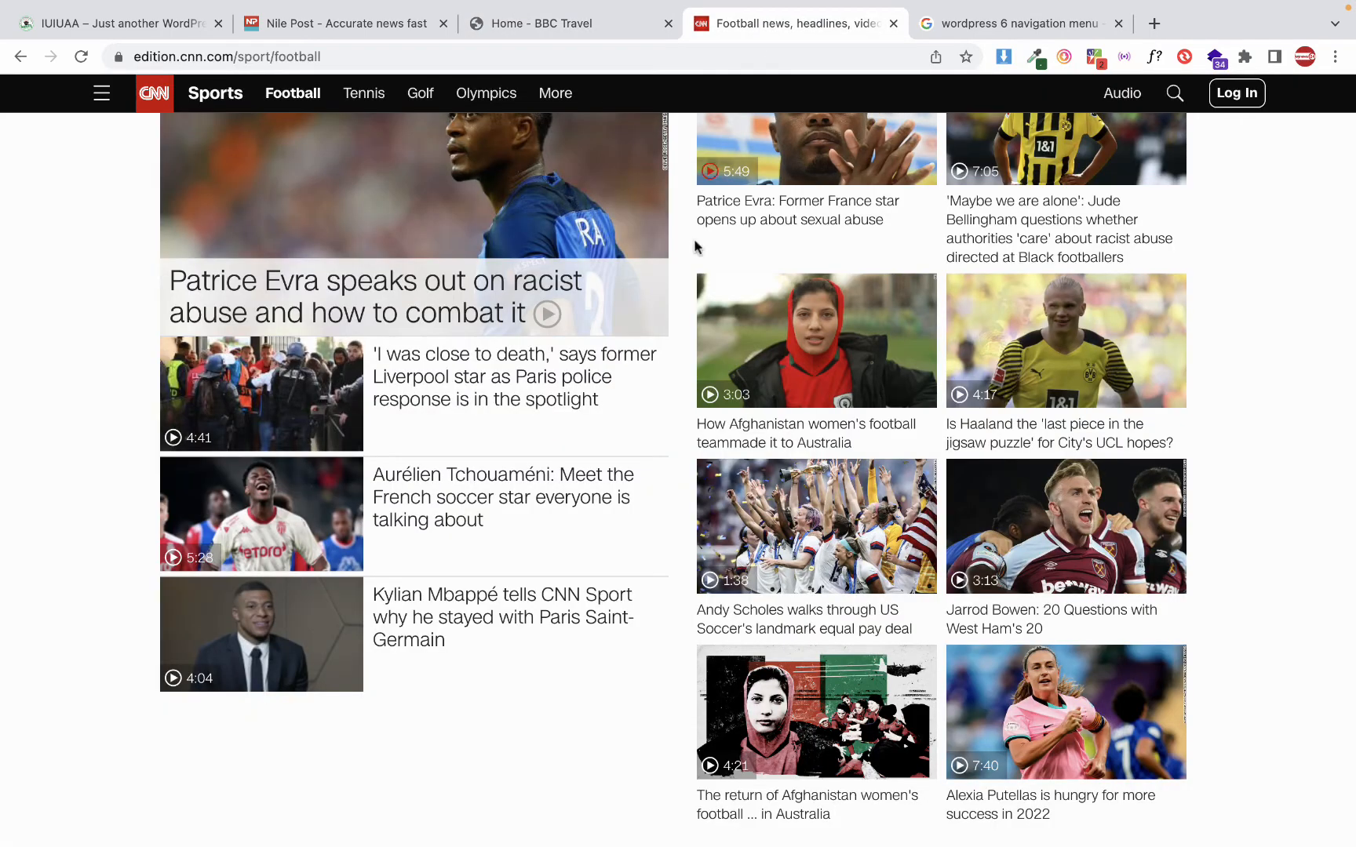
{"action": "scroll", "coordinate": [641, 303], "scroll_direction": "down", "scroll_amount": 8}
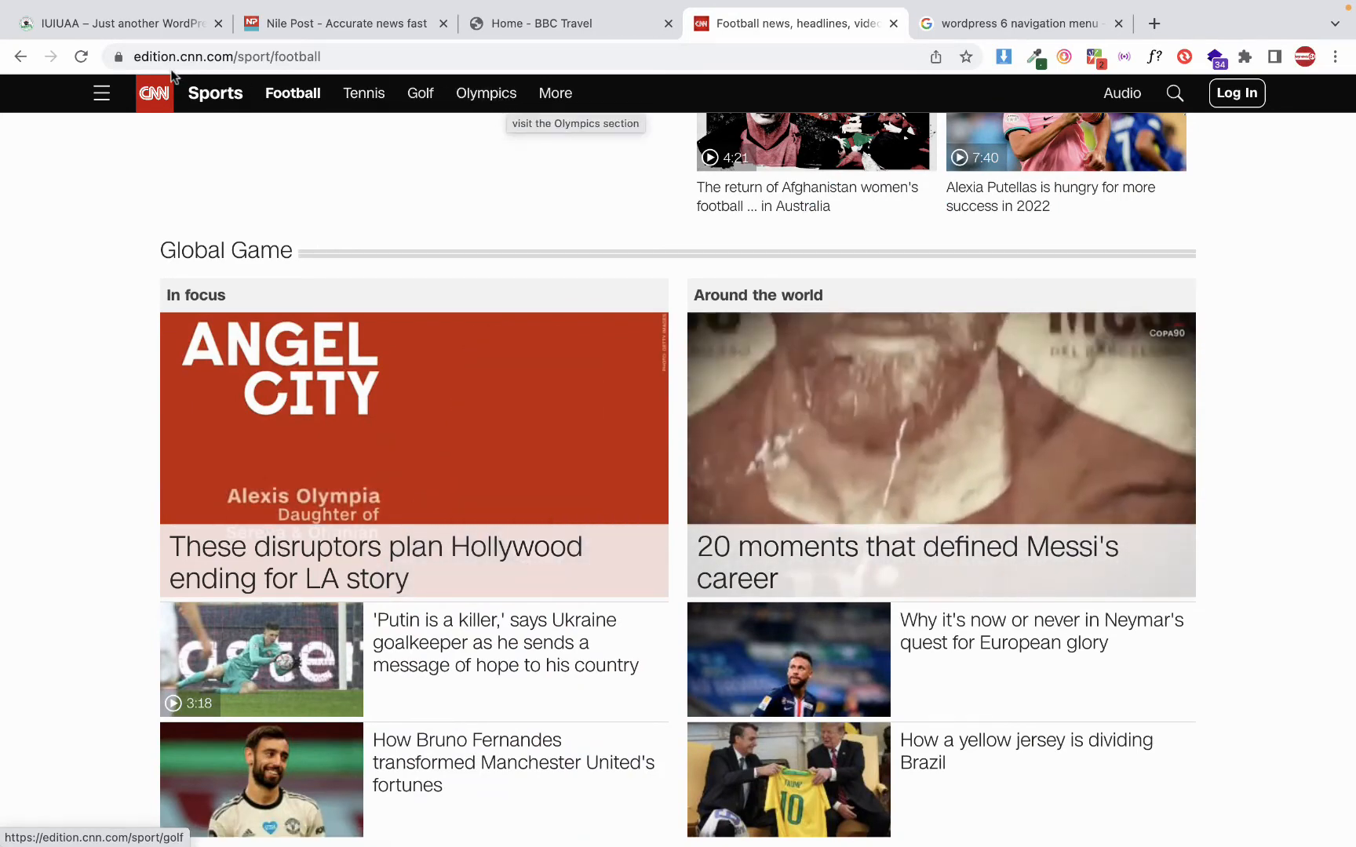
{"action": "left_click", "coordinate": [101, 93]}
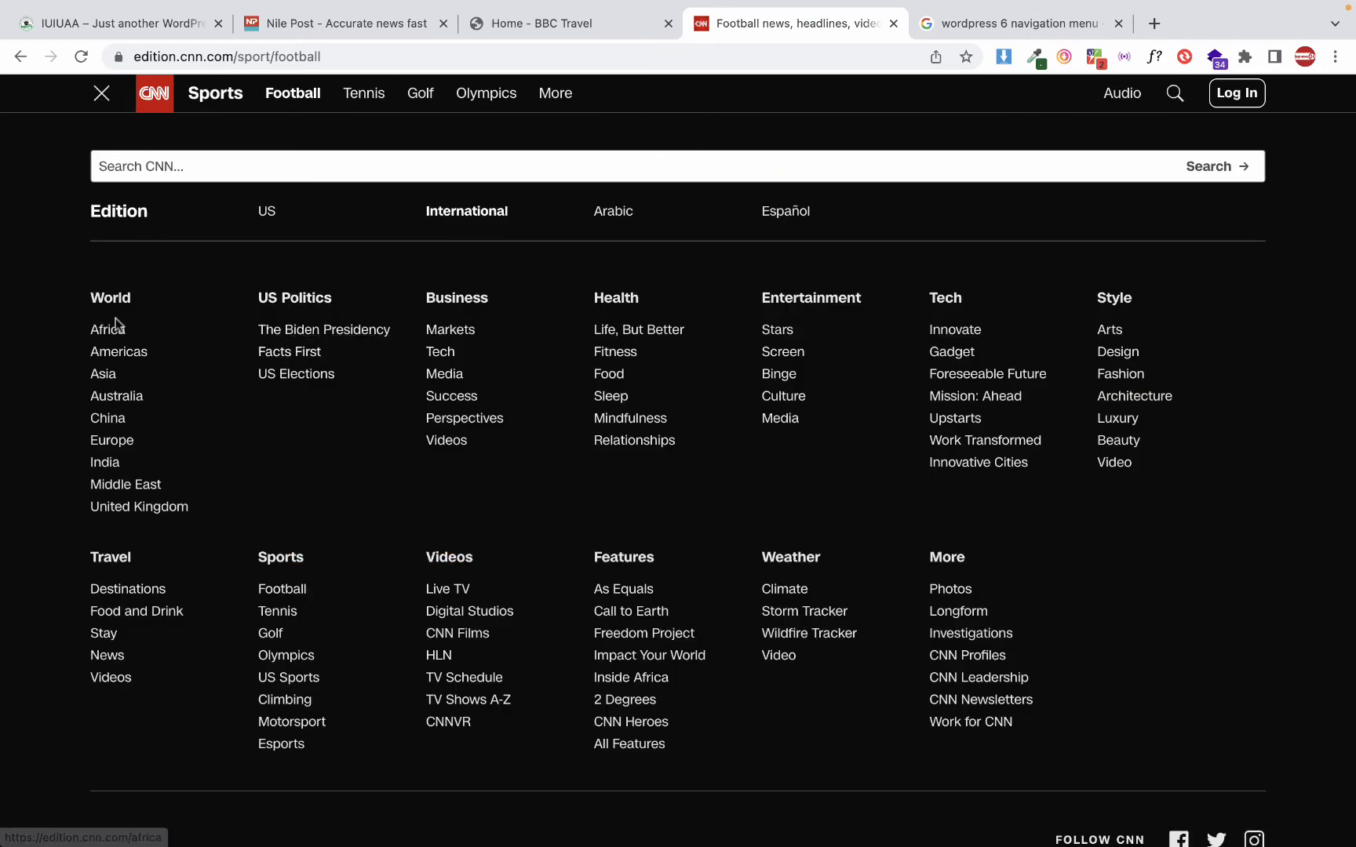
{"action": "scroll", "coordinate": [640, 369], "scroll_direction": "down", "scroll_amount": 1}
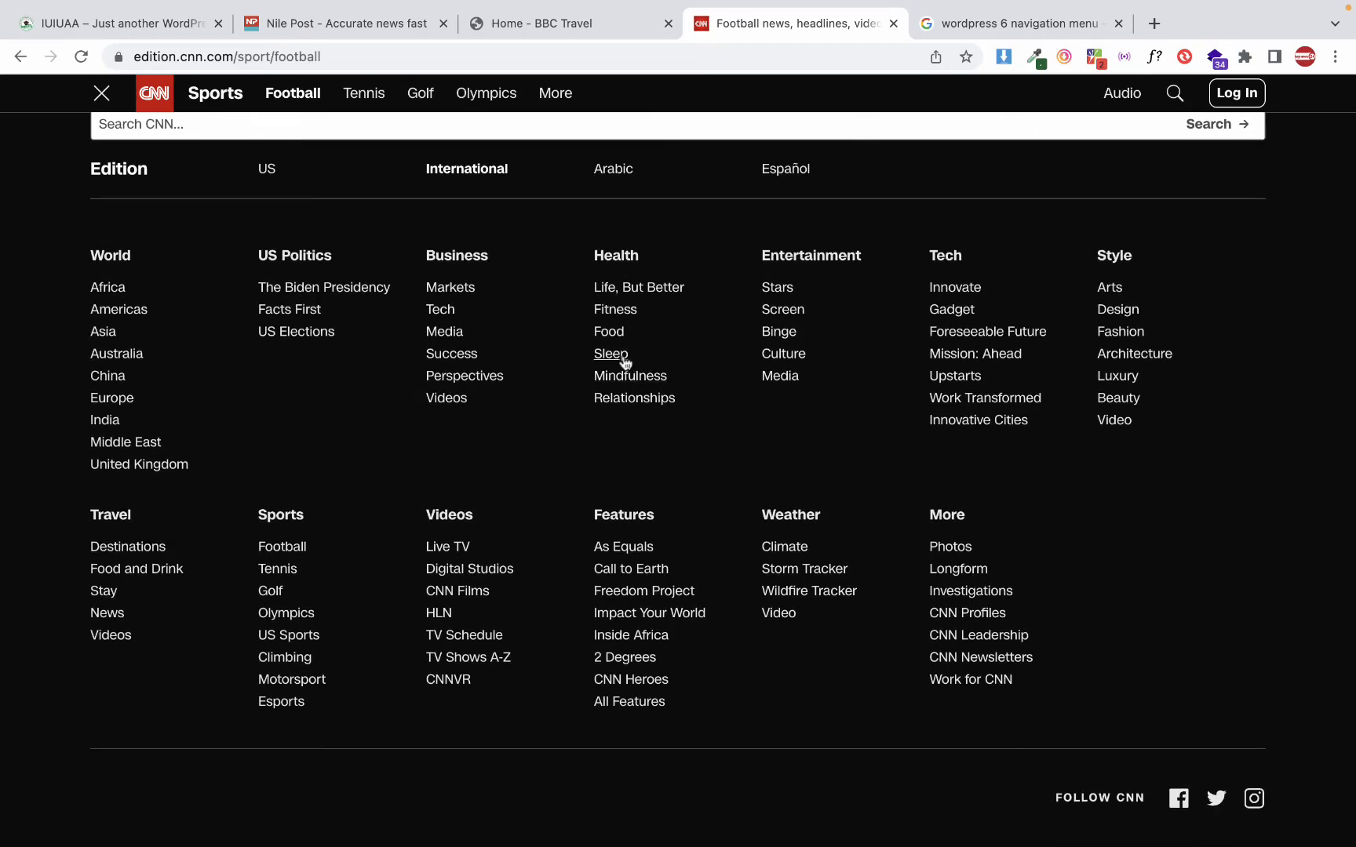
Open CNN's Sleep subcategory under Health and look over the articles grouped on that page
{"action": "left_click", "coordinate": [626, 360]}
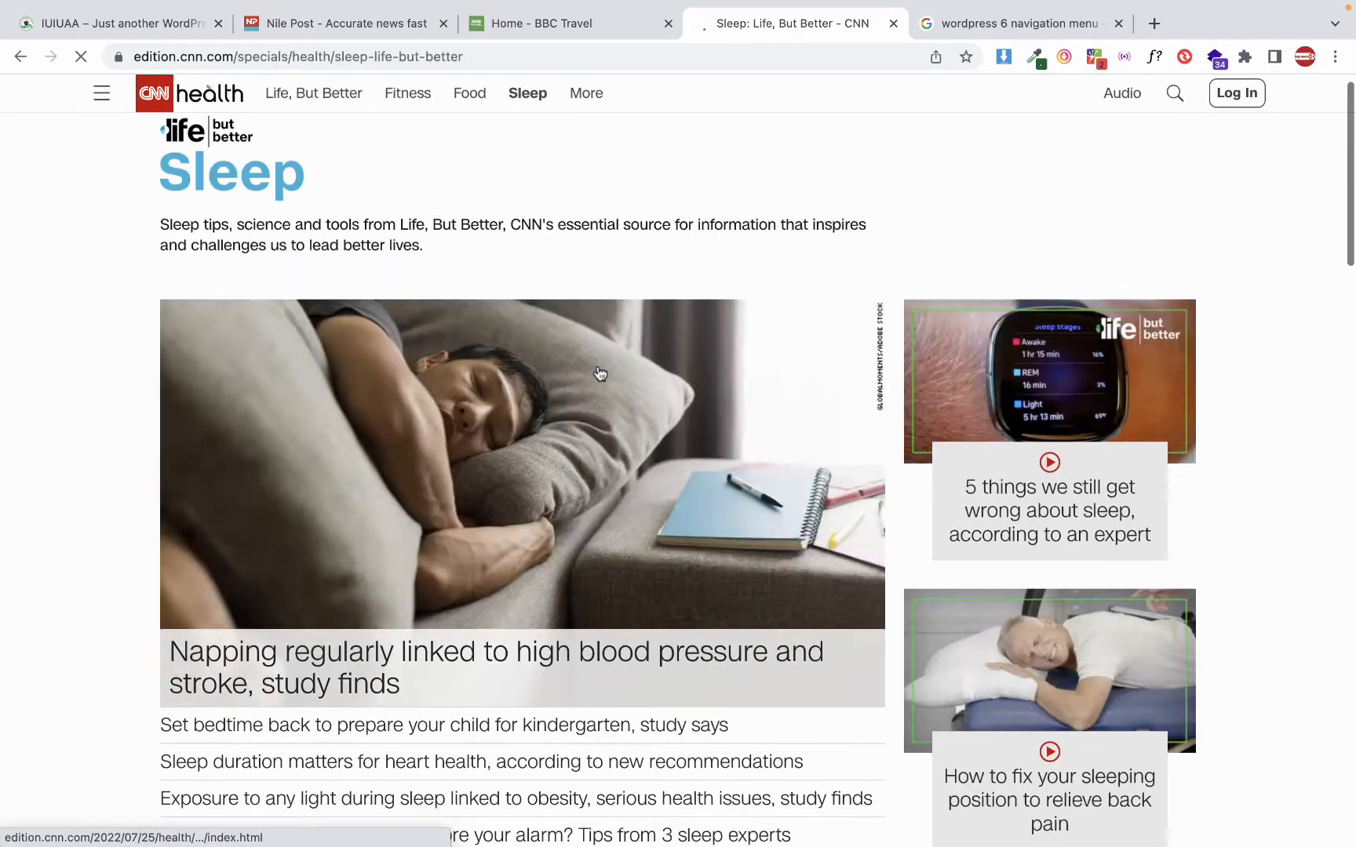
{"action": "scroll", "coordinate": [597, 370], "scroll_direction": "down", "scroll_amount": 20}
{"action": "scroll", "coordinate": [599, 373], "scroll_direction": "up", "scroll_amount": 12}
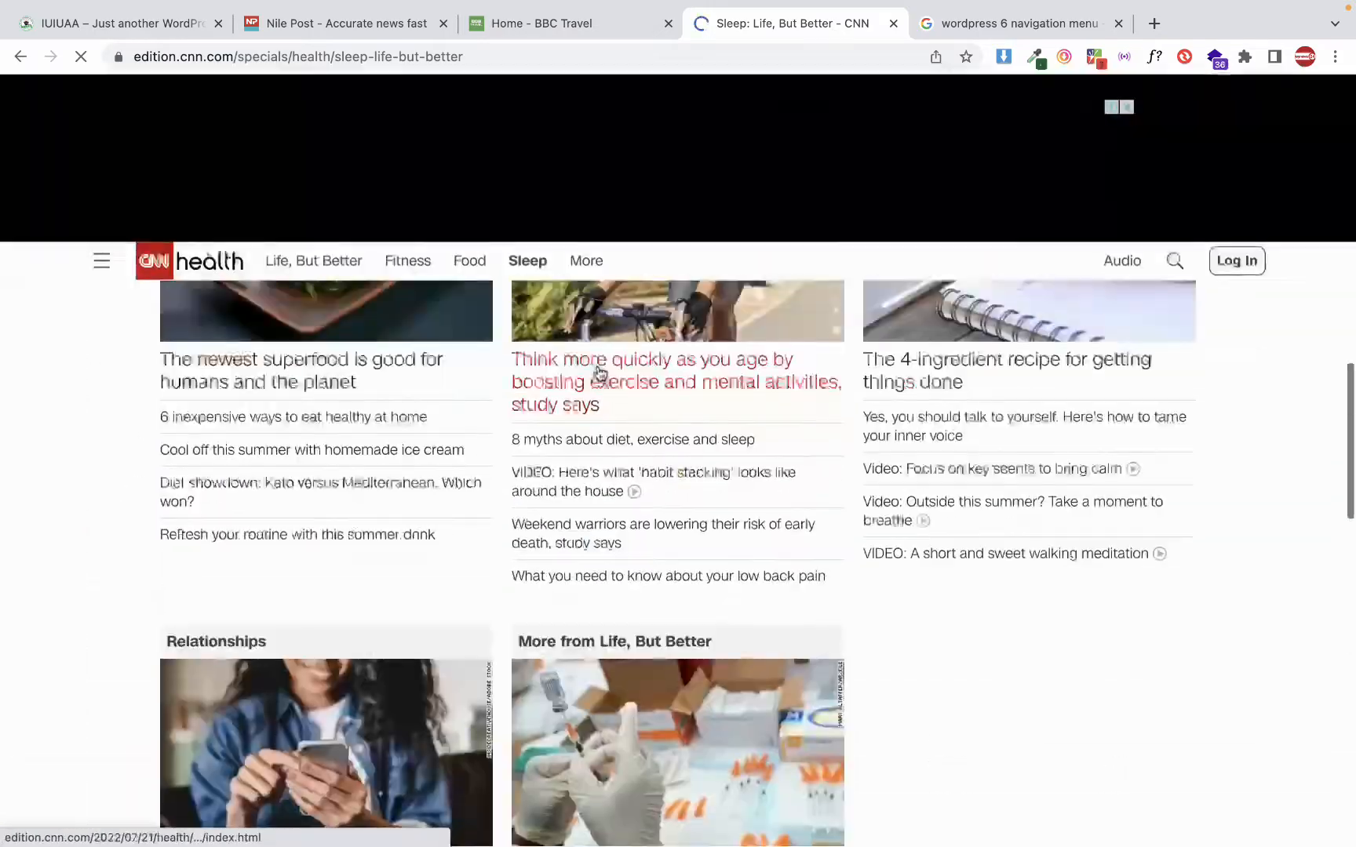
{"action": "scroll", "coordinate": [599, 373], "scroll_direction": "down", "scroll_amount": 4}
{"action": "scroll", "coordinate": [599, 372], "scroll_direction": "up", "scroll_amount": 12}
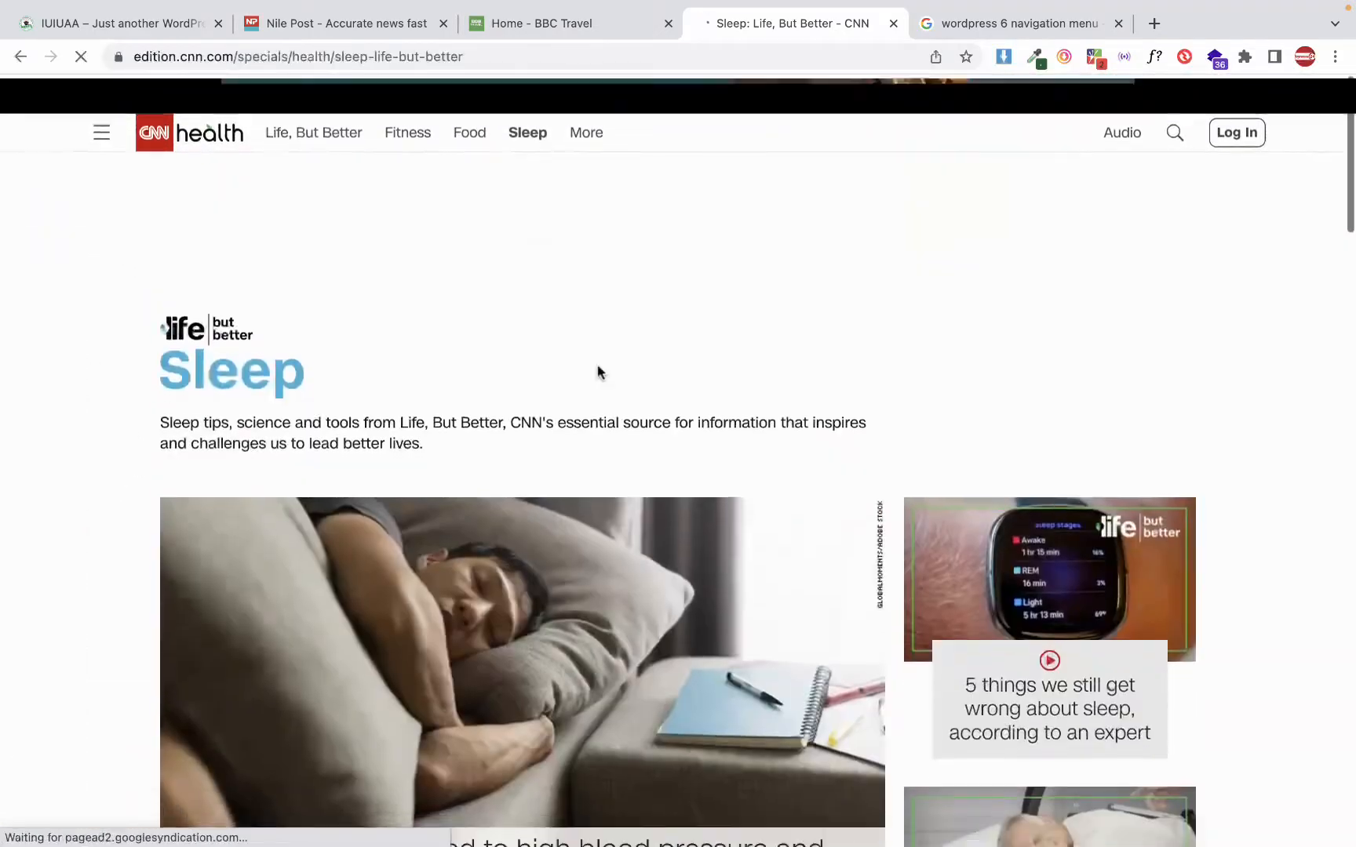
{"action": "scroll", "coordinate": [599, 372], "scroll_direction": "down", "scroll_amount": 13}
{"action": "scroll", "coordinate": [599, 372], "scroll_direction": "up", "scroll_amount": 12}
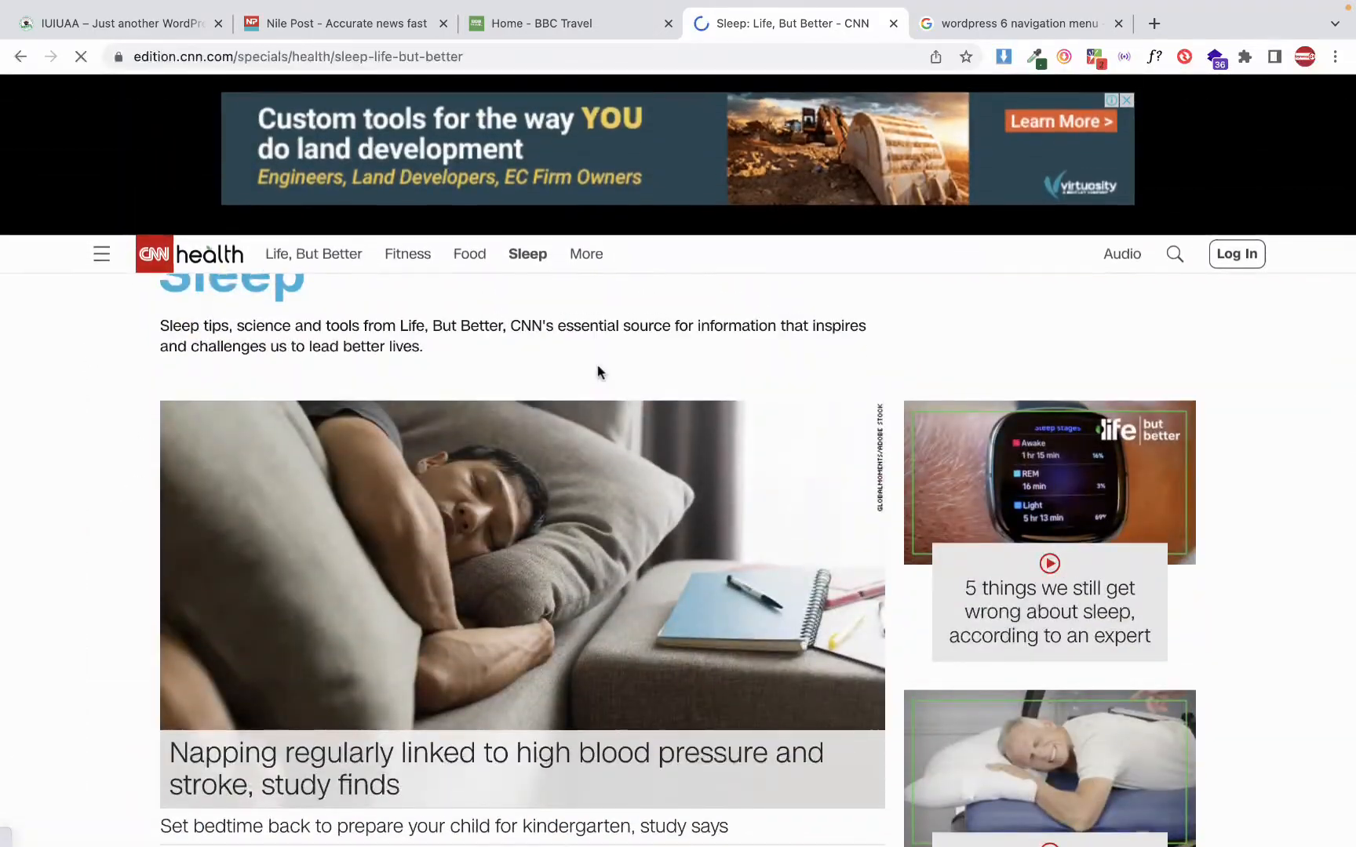
{"action": "right_click", "coordinate": [598, 372]}
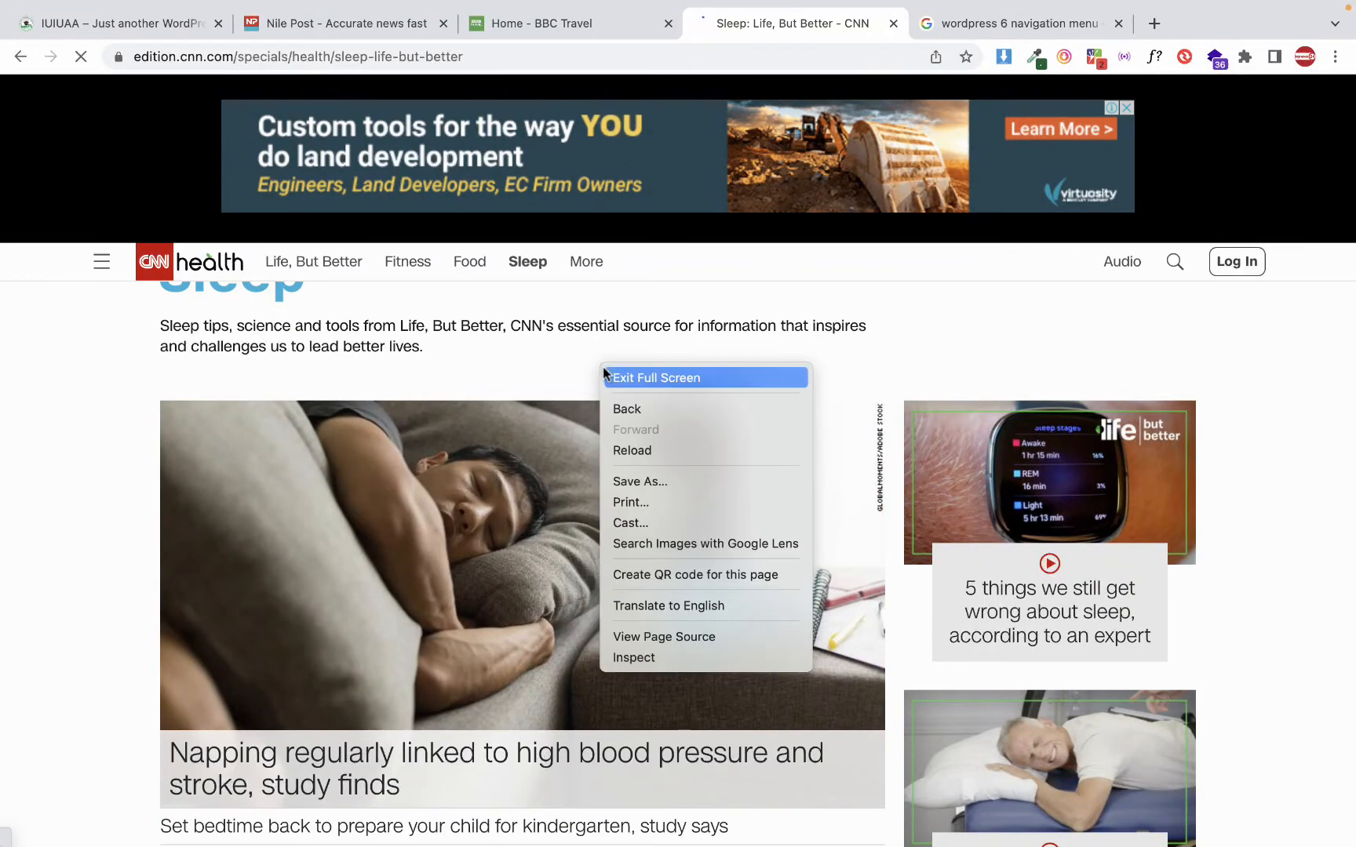
{"action": "left_click", "coordinate": [526, 338]}
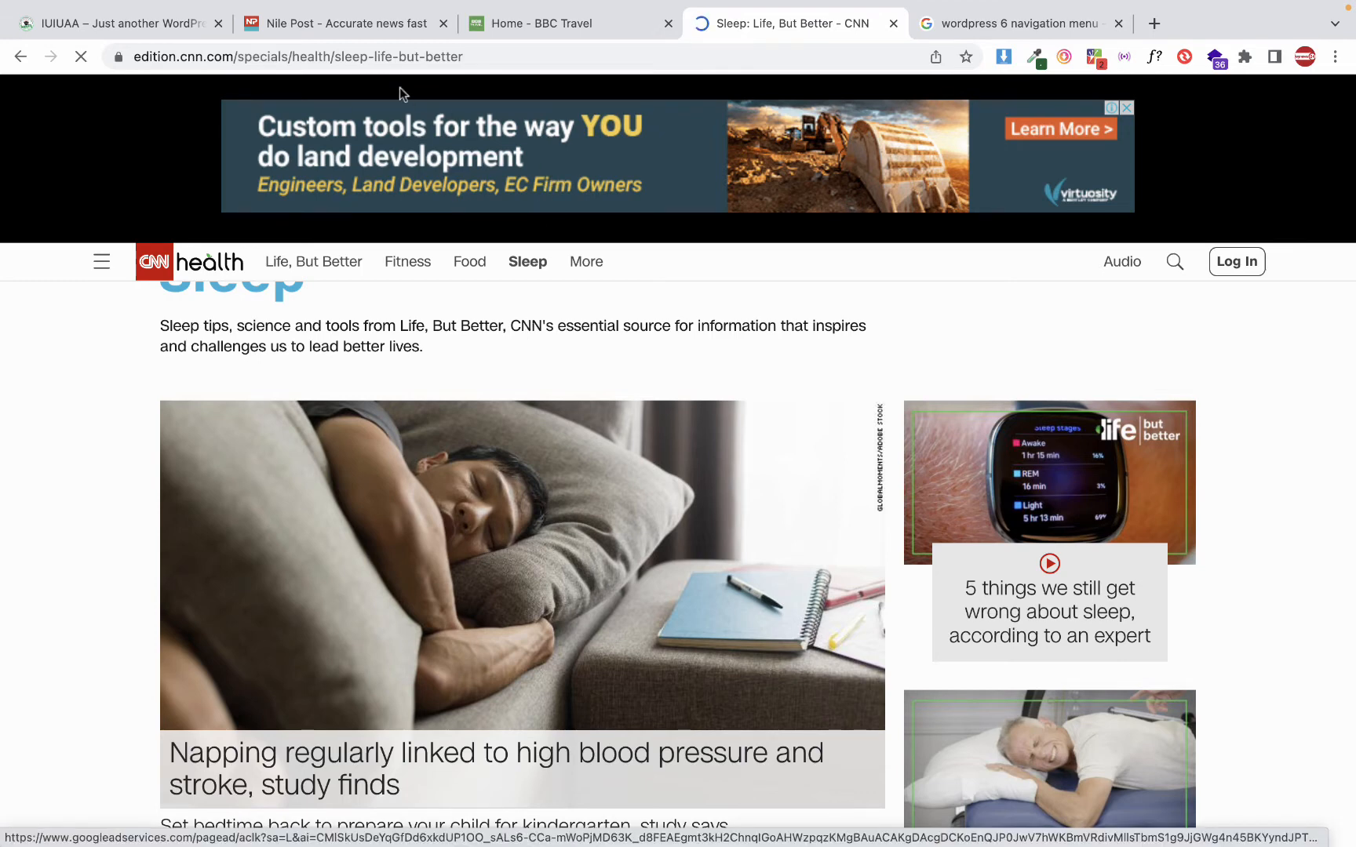
Return to the WordPress site's front page and look over its title, content and widget sections
{"action": "left_click", "coordinate": [155, 36]}
{"action": "scroll", "coordinate": [466, 375], "scroll_direction": "down", "scroll_amount": 7}
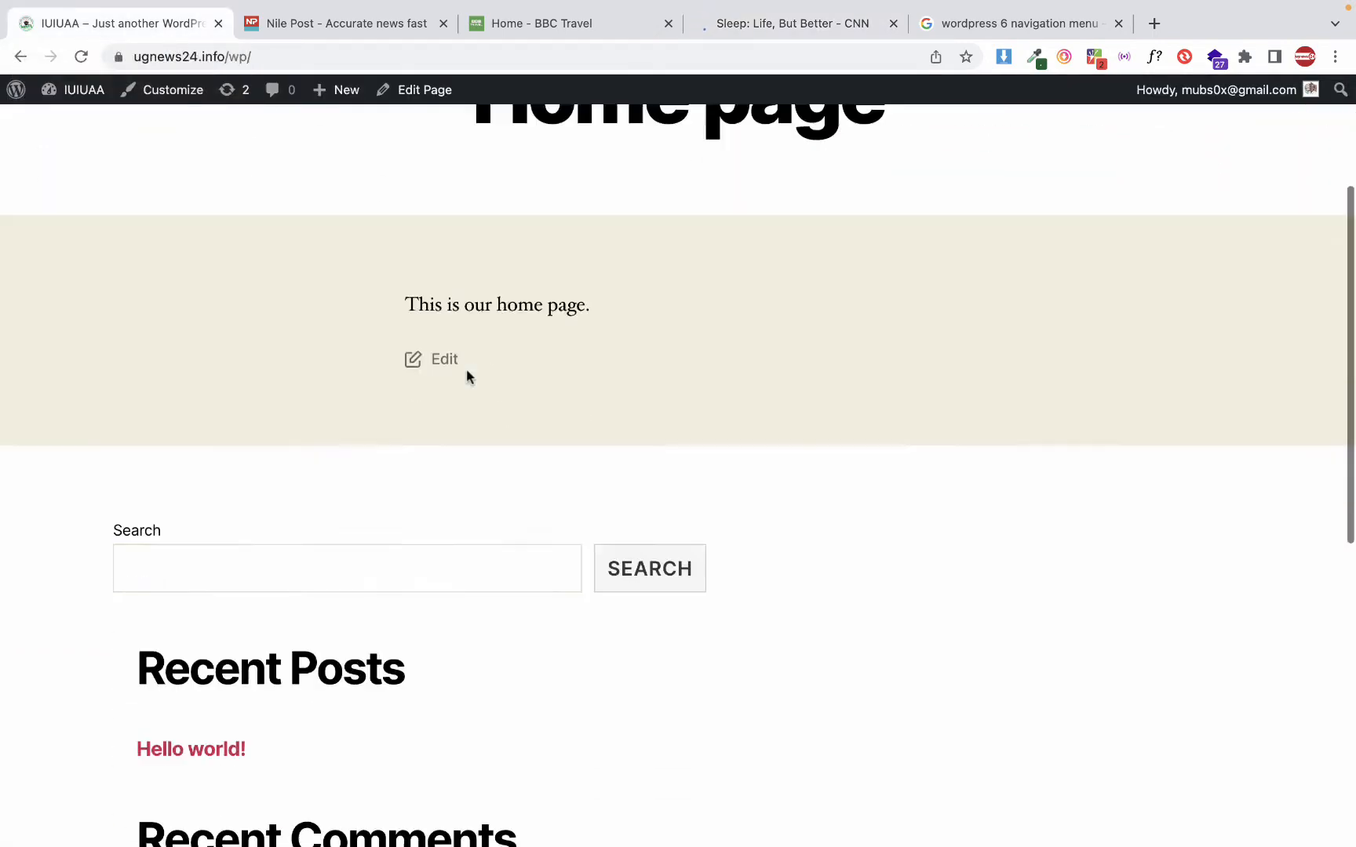
{"action": "scroll", "coordinate": [466, 376], "scroll_direction": "down", "scroll_amount": 4}
{"action": "scroll", "coordinate": [466, 377], "scroll_direction": "up", "scroll_amount": 10}
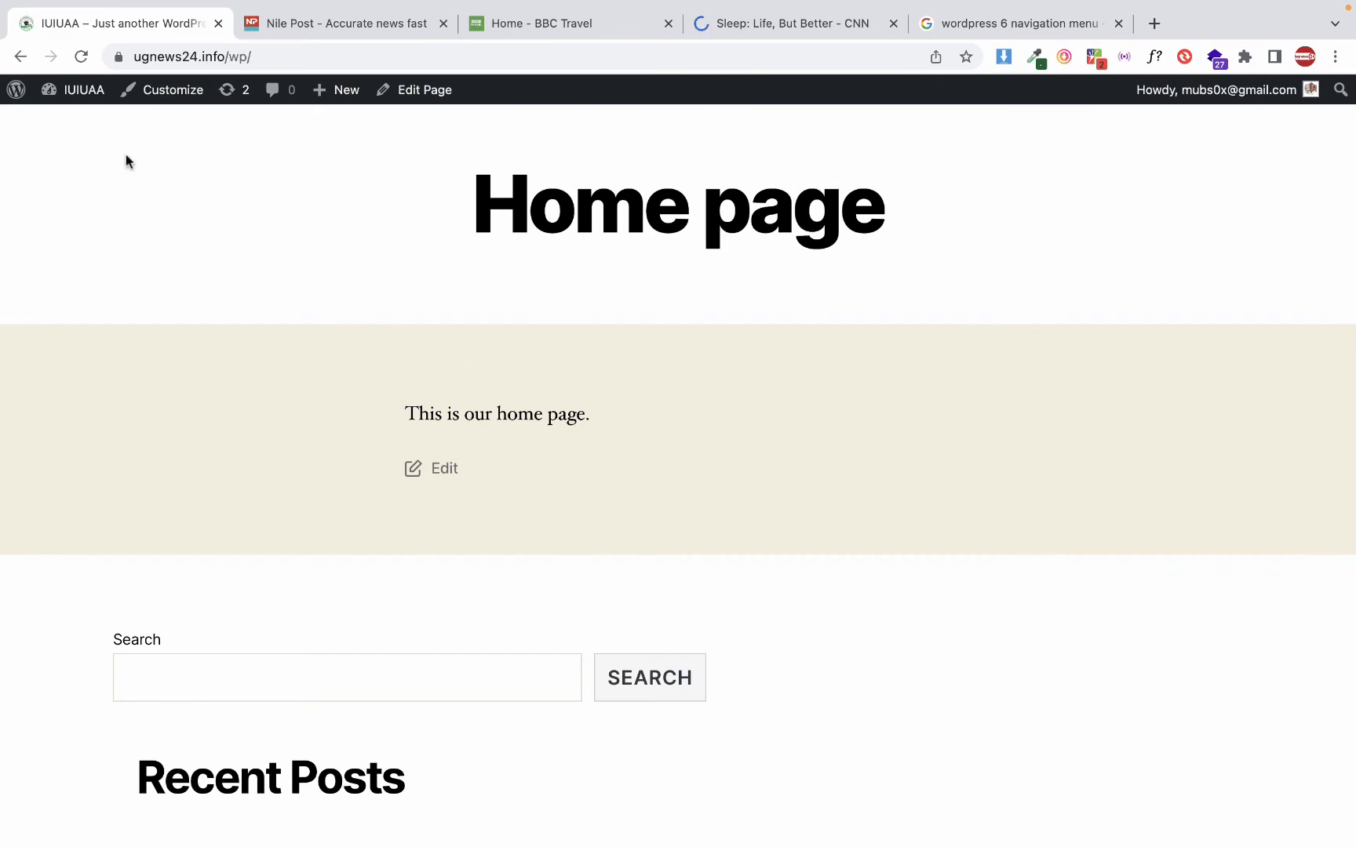
Open the menu management page in the WordPress admin area and examine the display locations the theme offers
{"action": "left_click", "coordinate": [82, 108]}
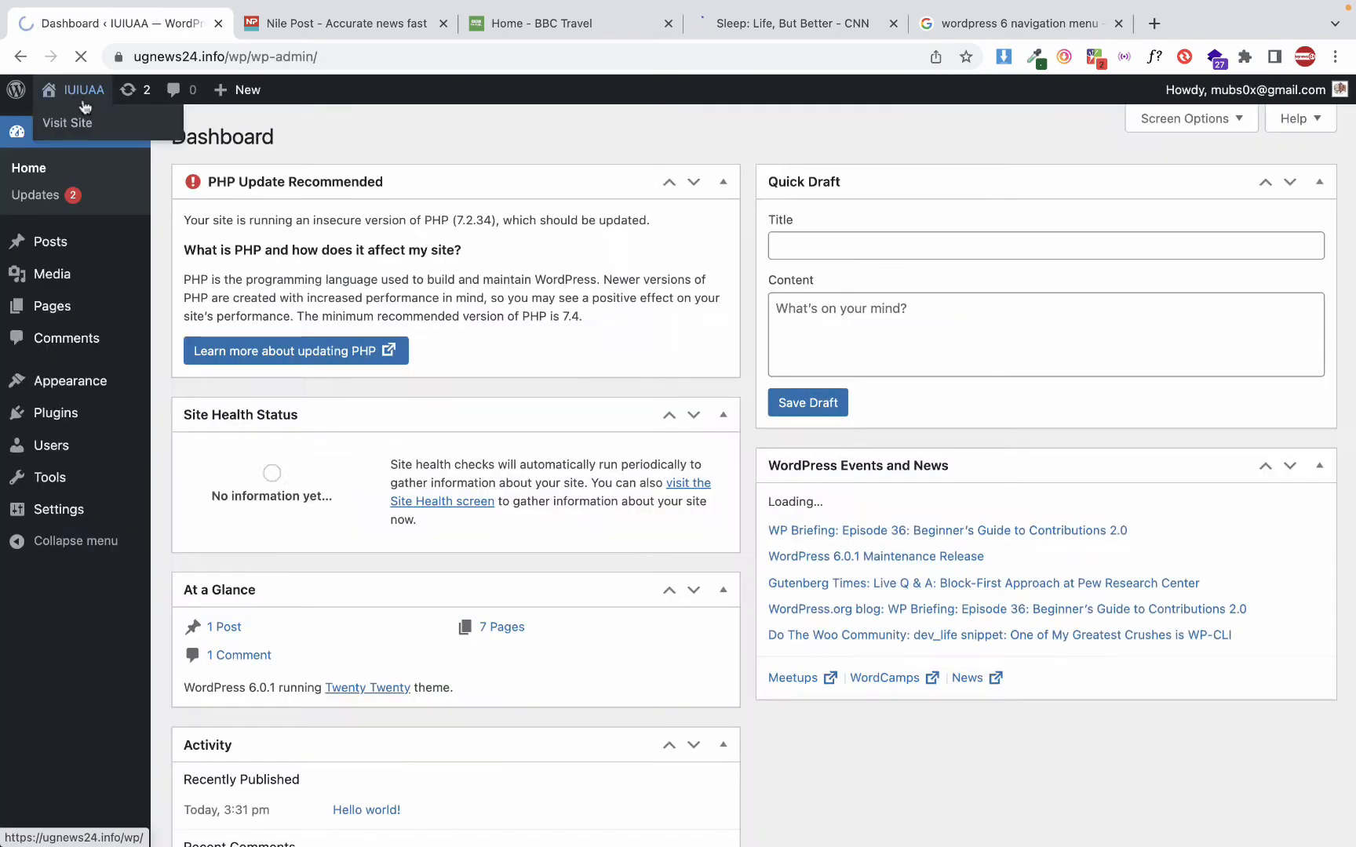
{"action": "left_click", "coordinate": [88, 383]}
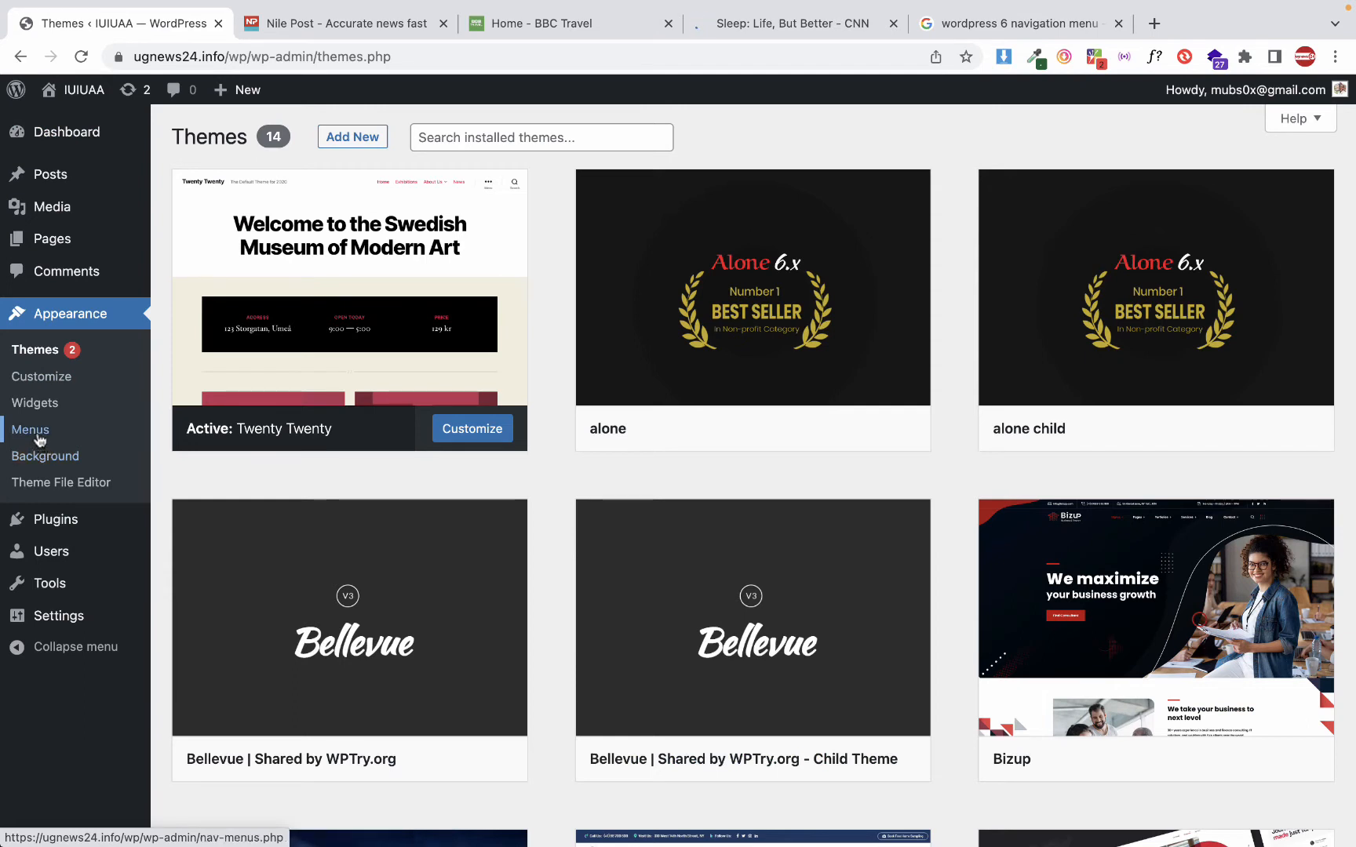
{"action": "left_click", "coordinate": [39, 436]}
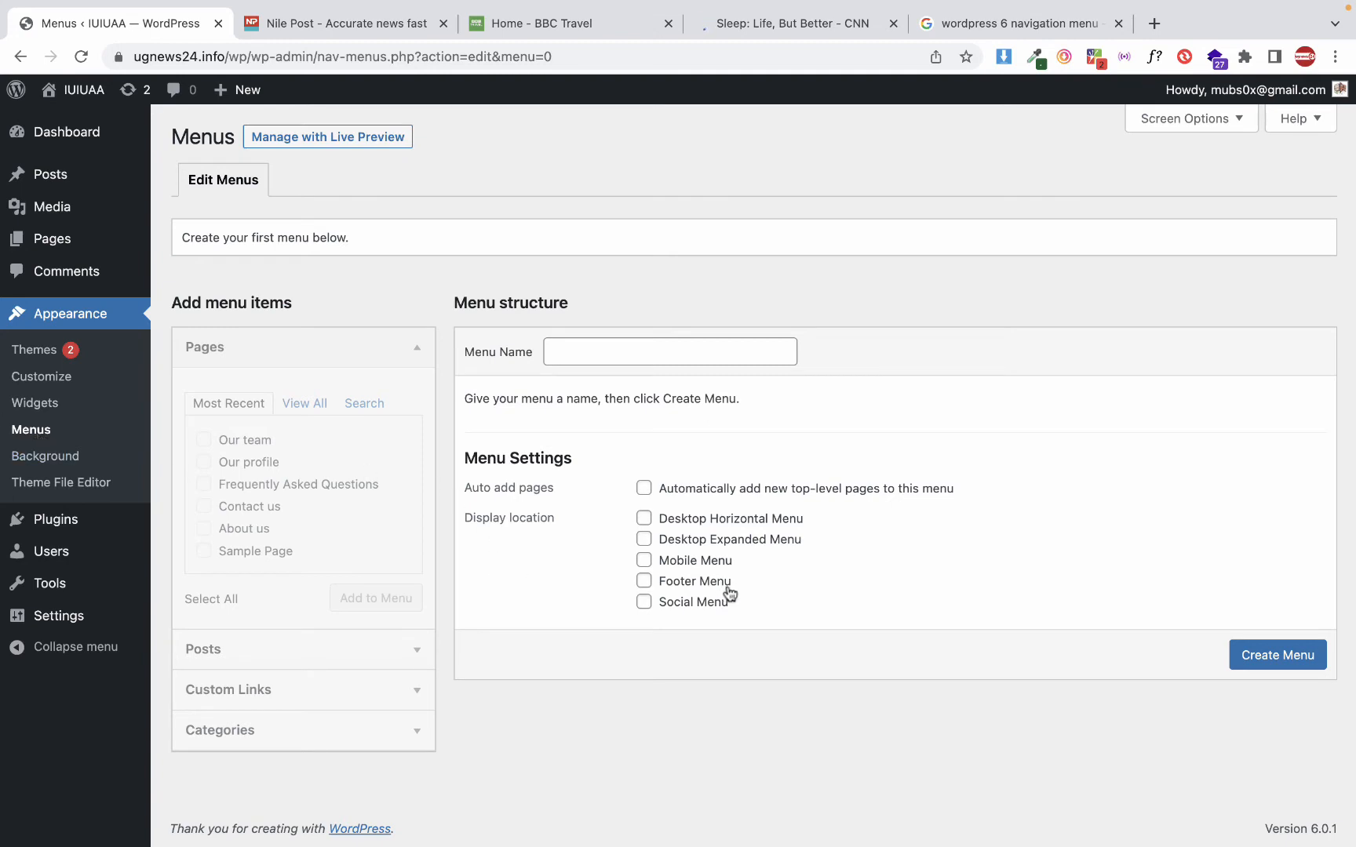
{"action": "left_click_drag", "start_coordinate": [744, 611], "coordinate": [666, 514]}
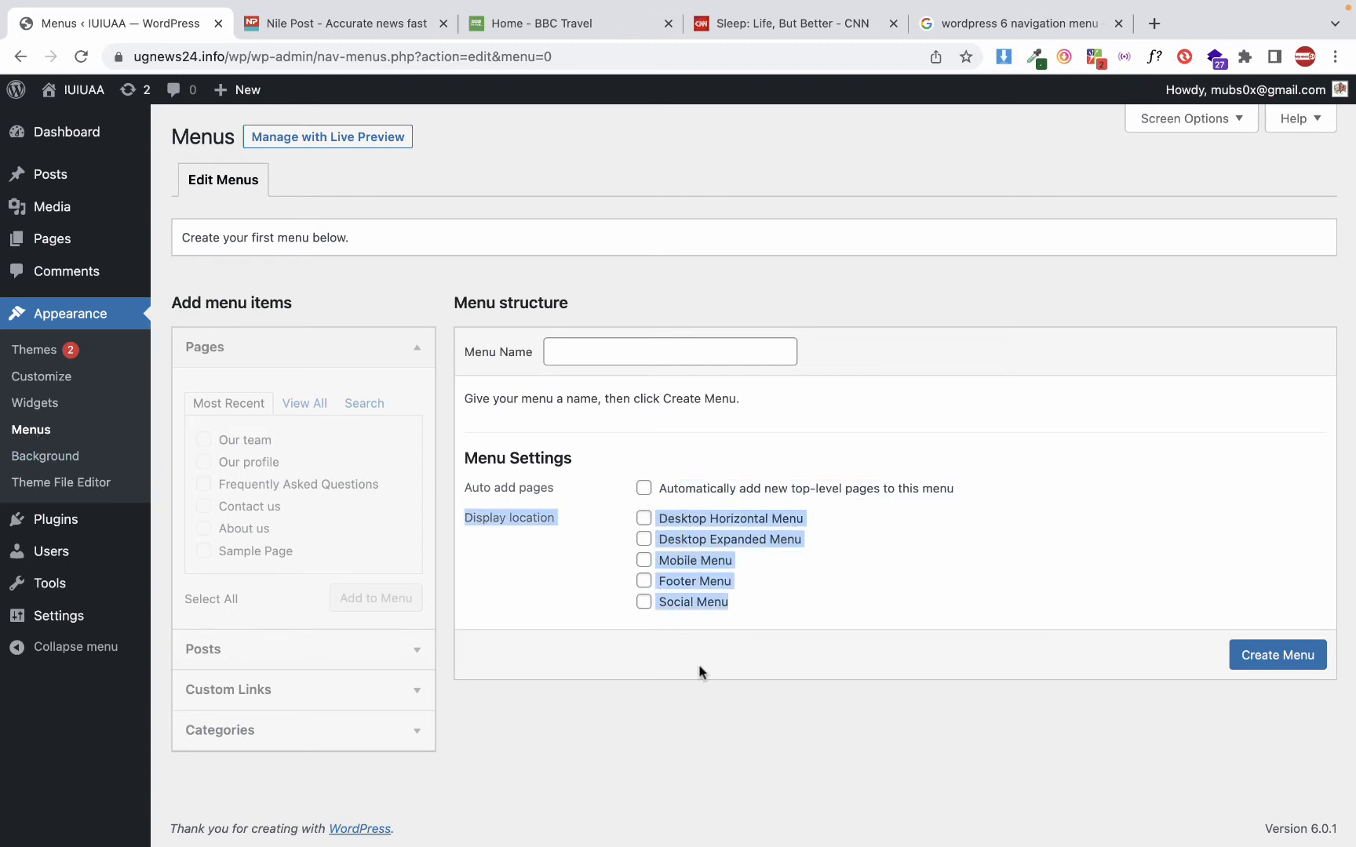
{"action": "key", "text": "super+equal"}
{"action": "key", "text": "super+equal"}
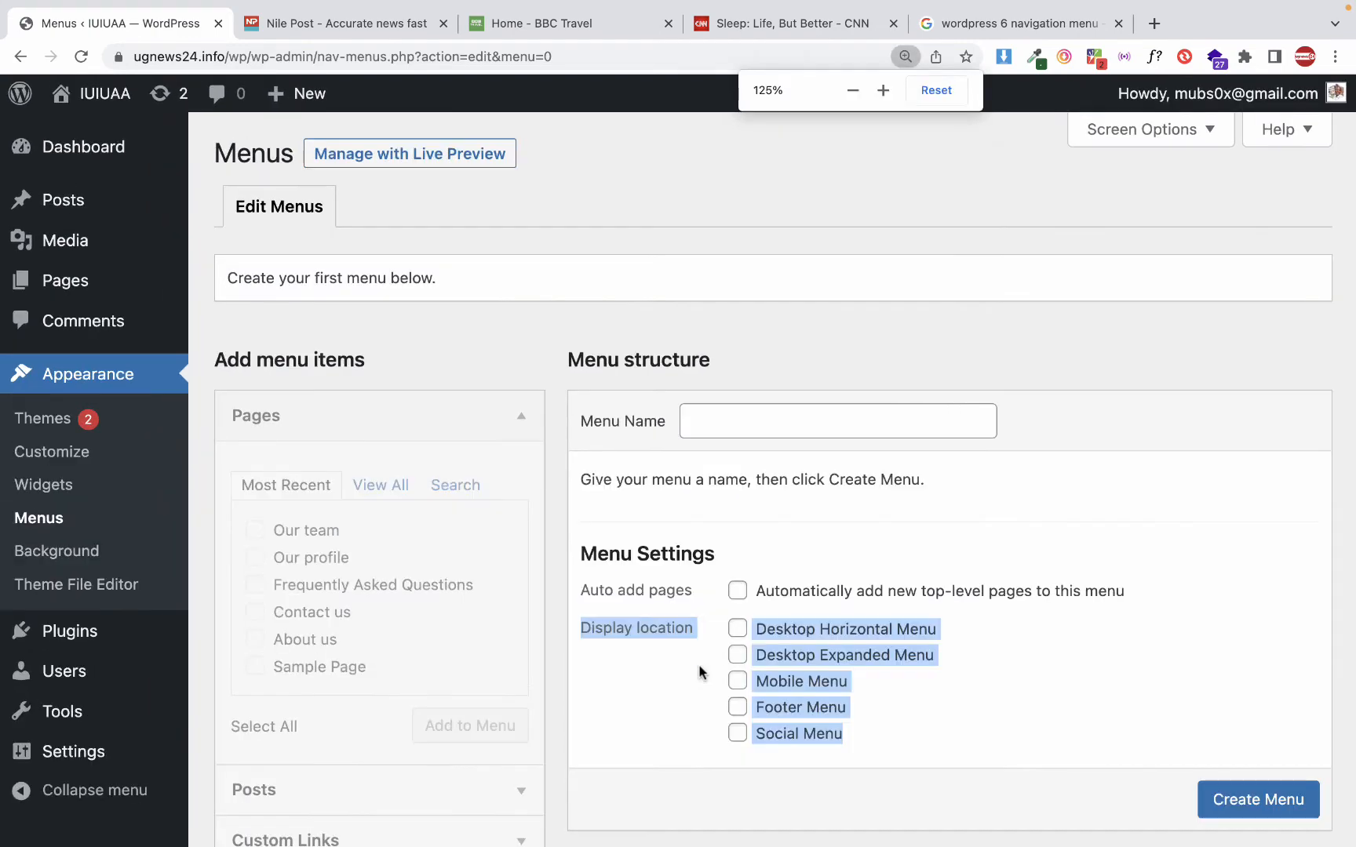
{"action": "left_click", "coordinate": [910, 684]}
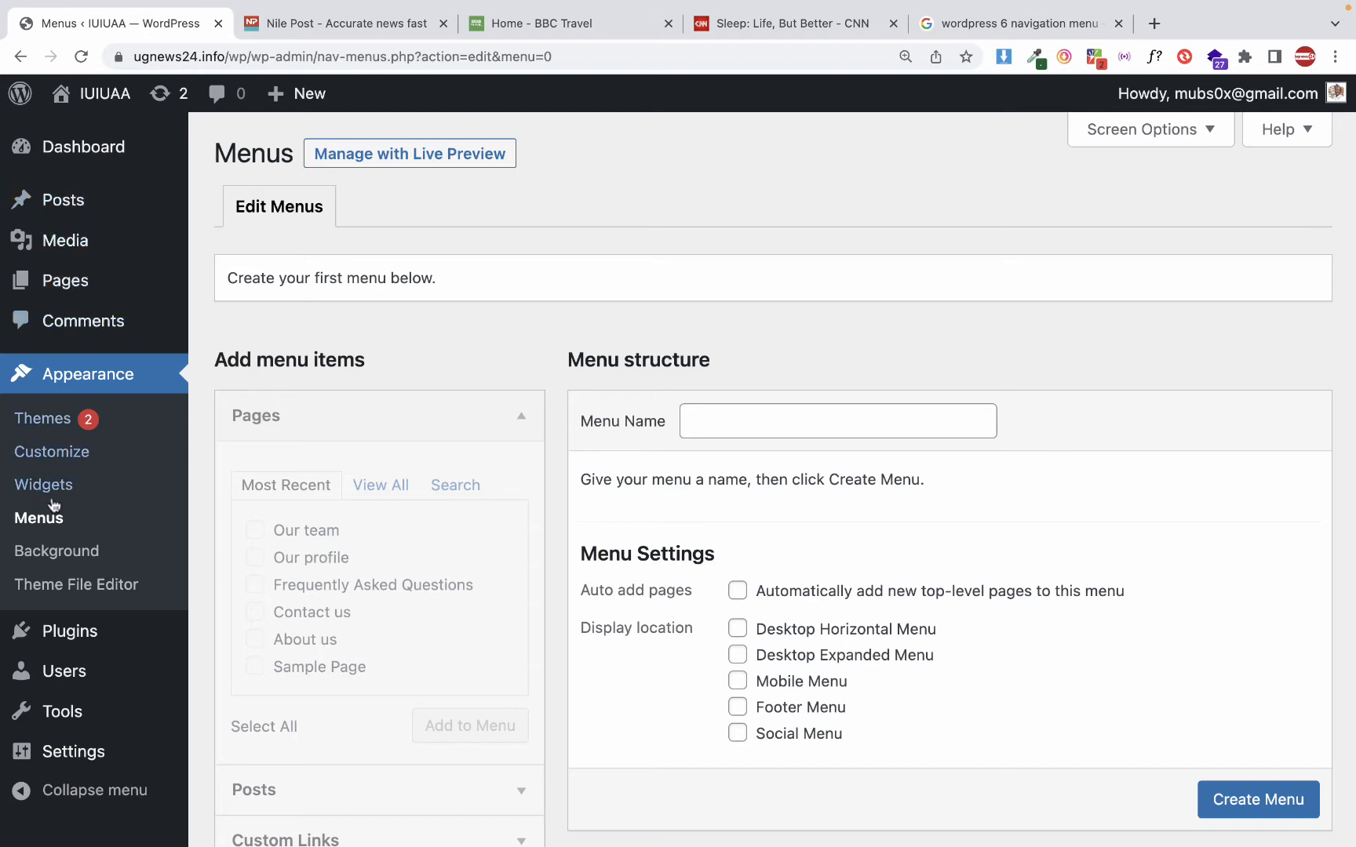
Create a new navigation menu named "My Main Menu" without assigning a display location
{"action": "left_click", "coordinate": [44, 525]}
{"action": "scroll", "coordinate": [502, 387], "scroll_direction": "down", "scroll_amount": 3}
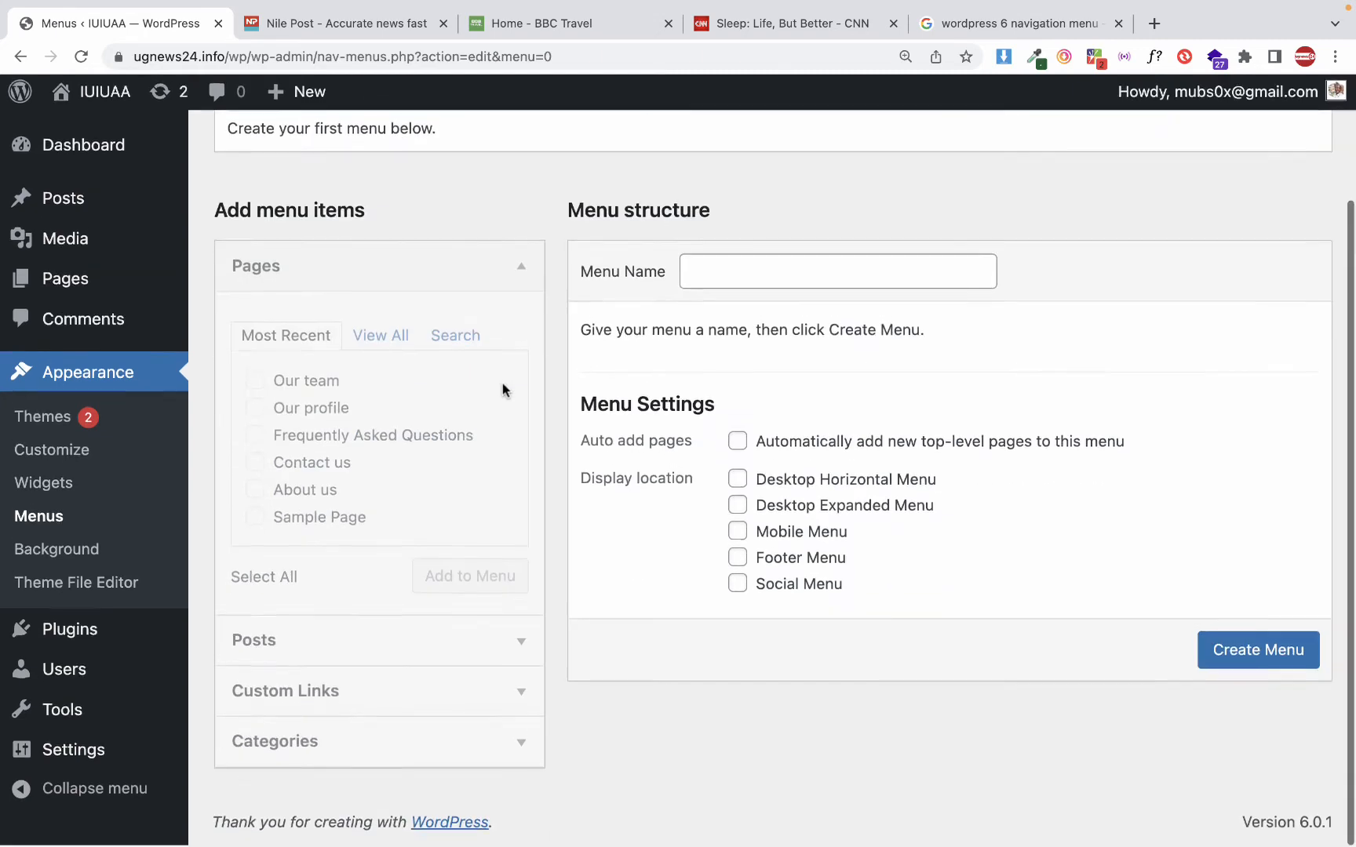
{"action": "scroll", "coordinate": [504, 416], "scroll_direction": "up", "scroll_amount": 3}
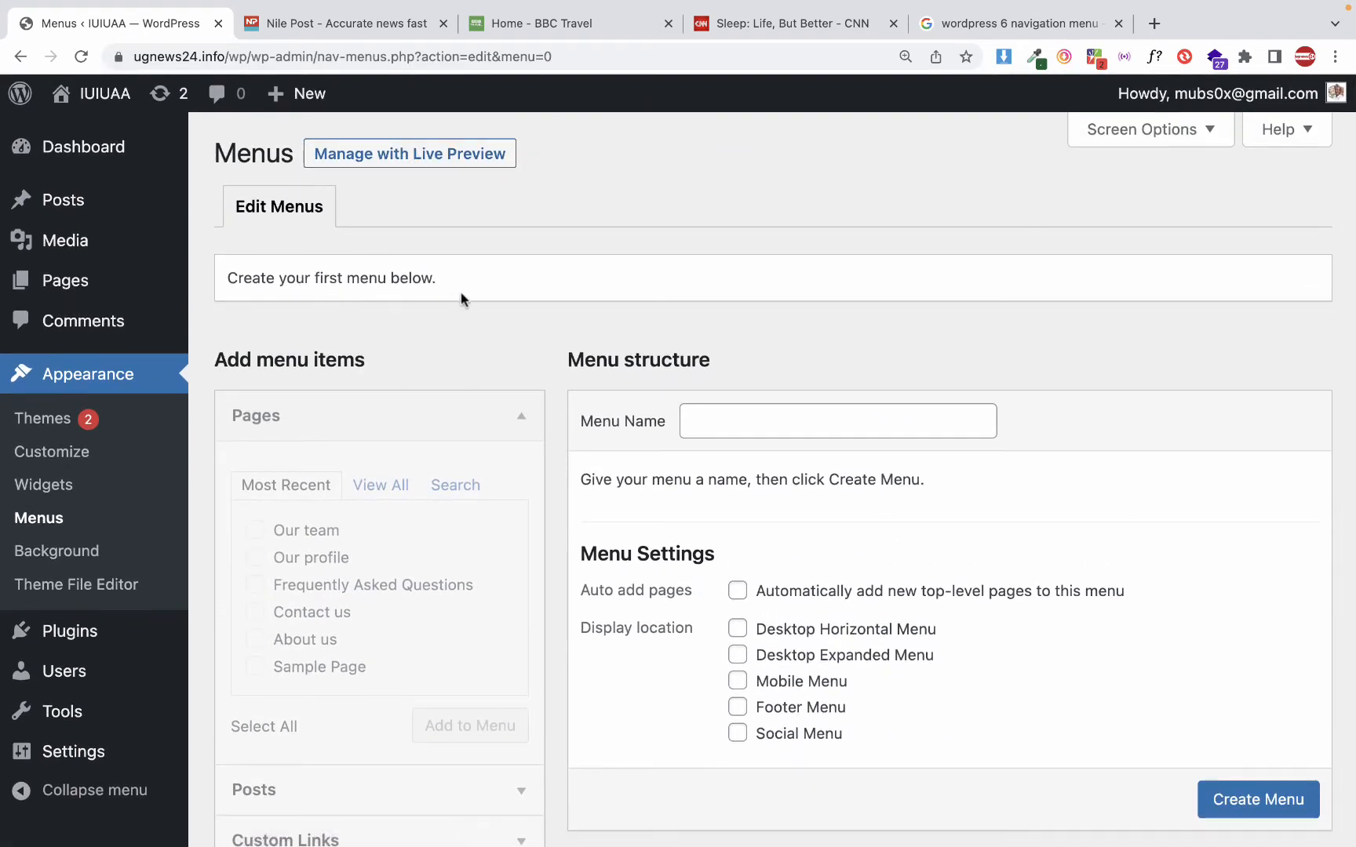
{"action": "left_click", "coordinate": [711, 430]}
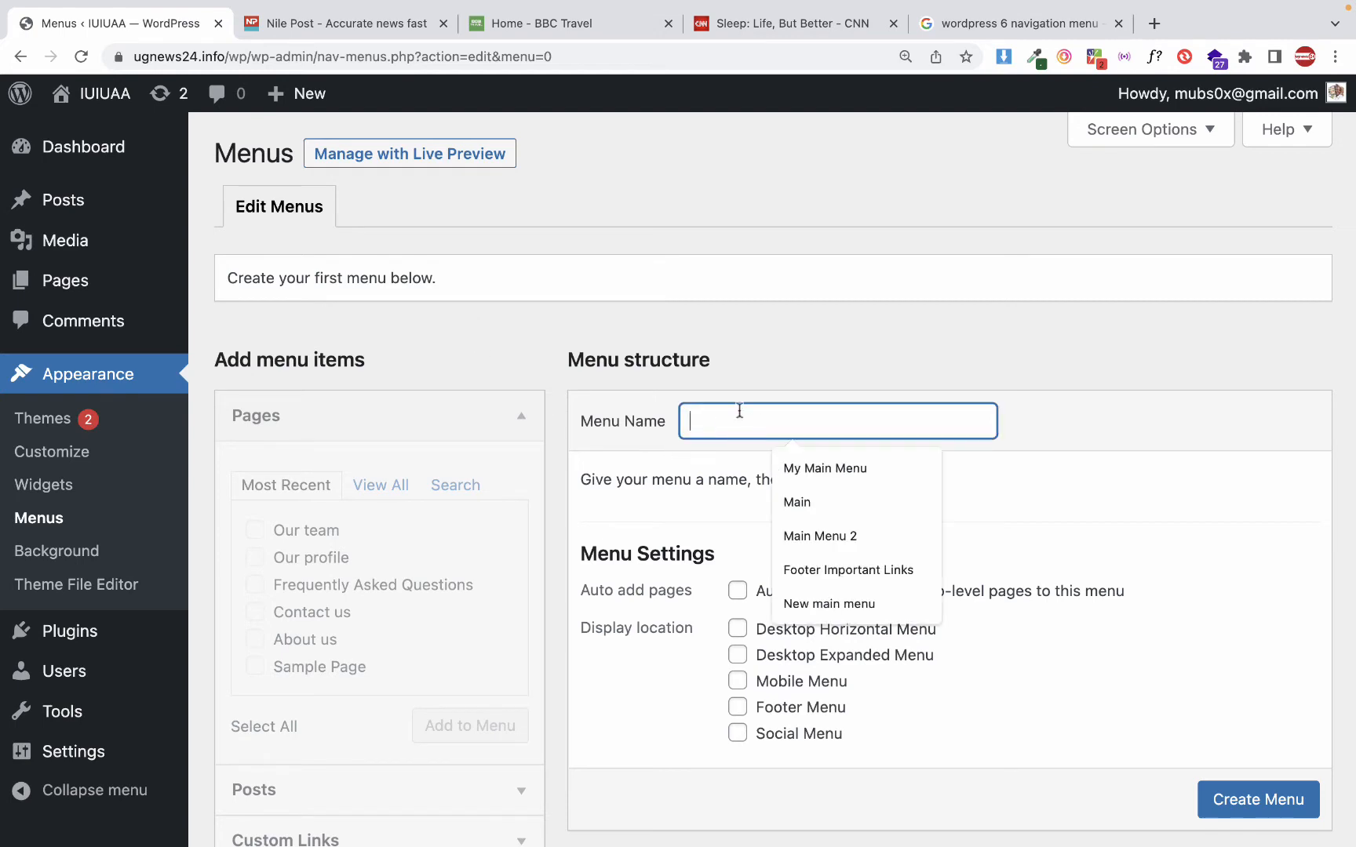
{"action": "left_click_drag", "start_coordinate": [367, 281], "coordinate": [431, 283]}
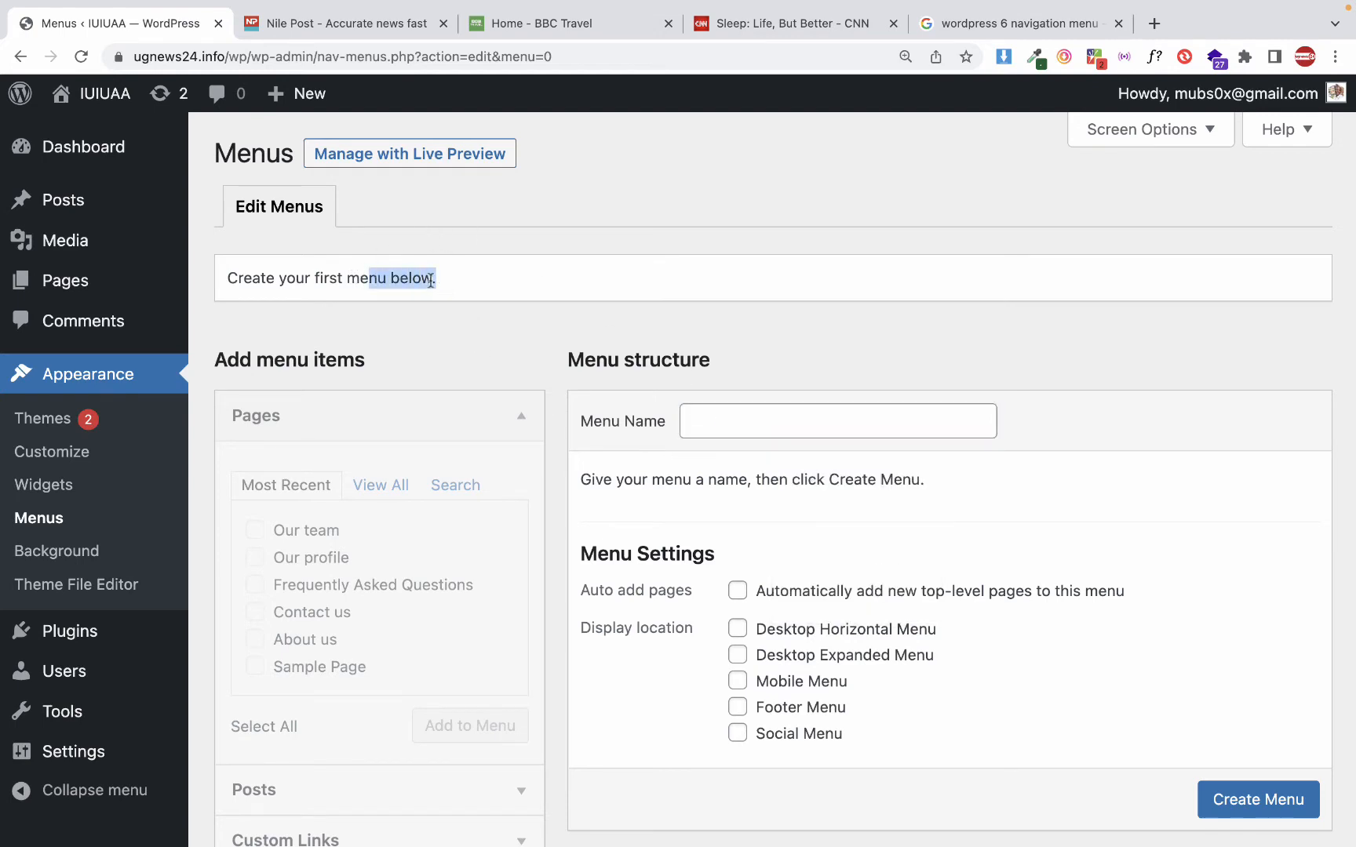
{"action": "left_click", "coordinate": [720, 421]}
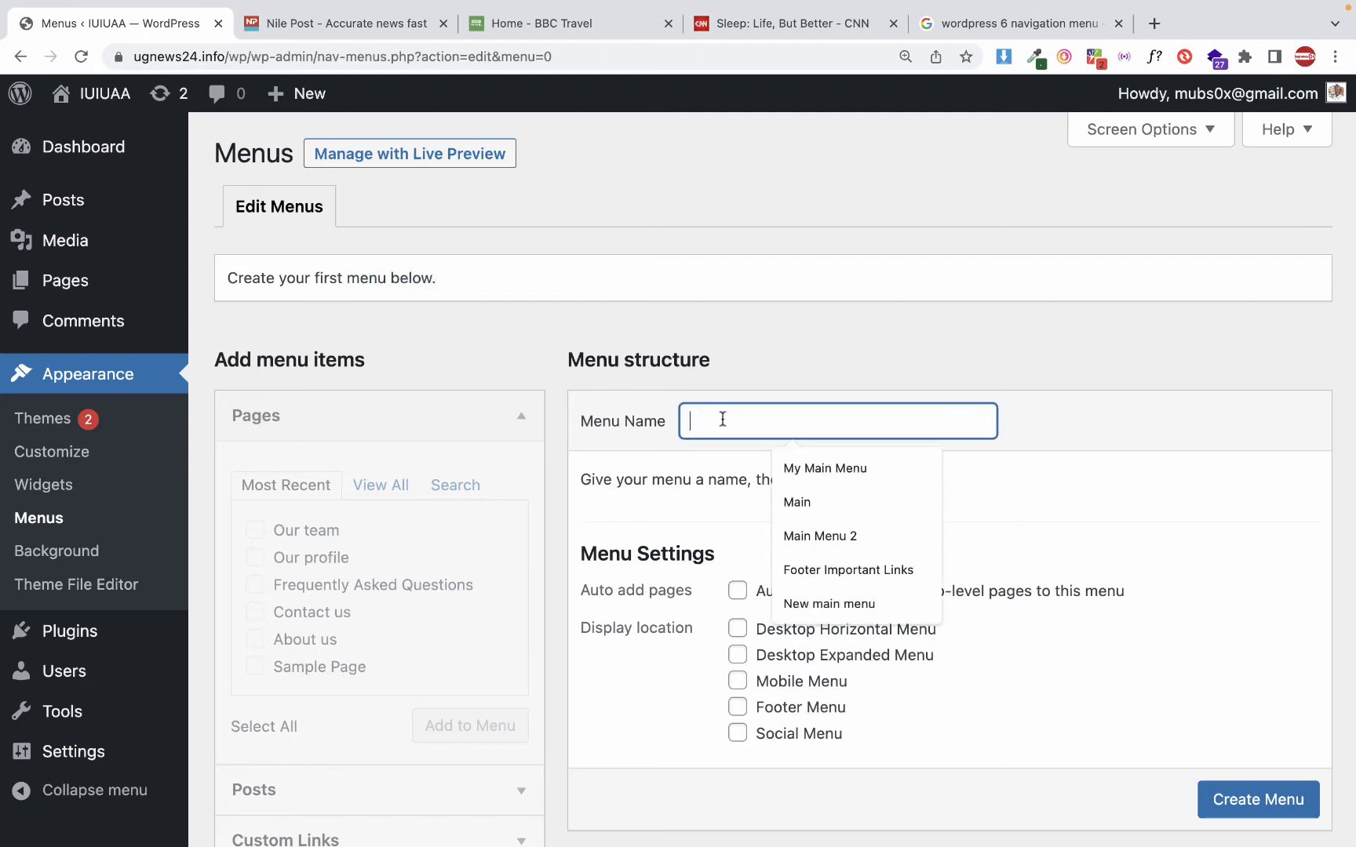
{"action": "scroll", "coordinate": [720, 421], "scroll_direction": "down", "scroll_amount": 3}
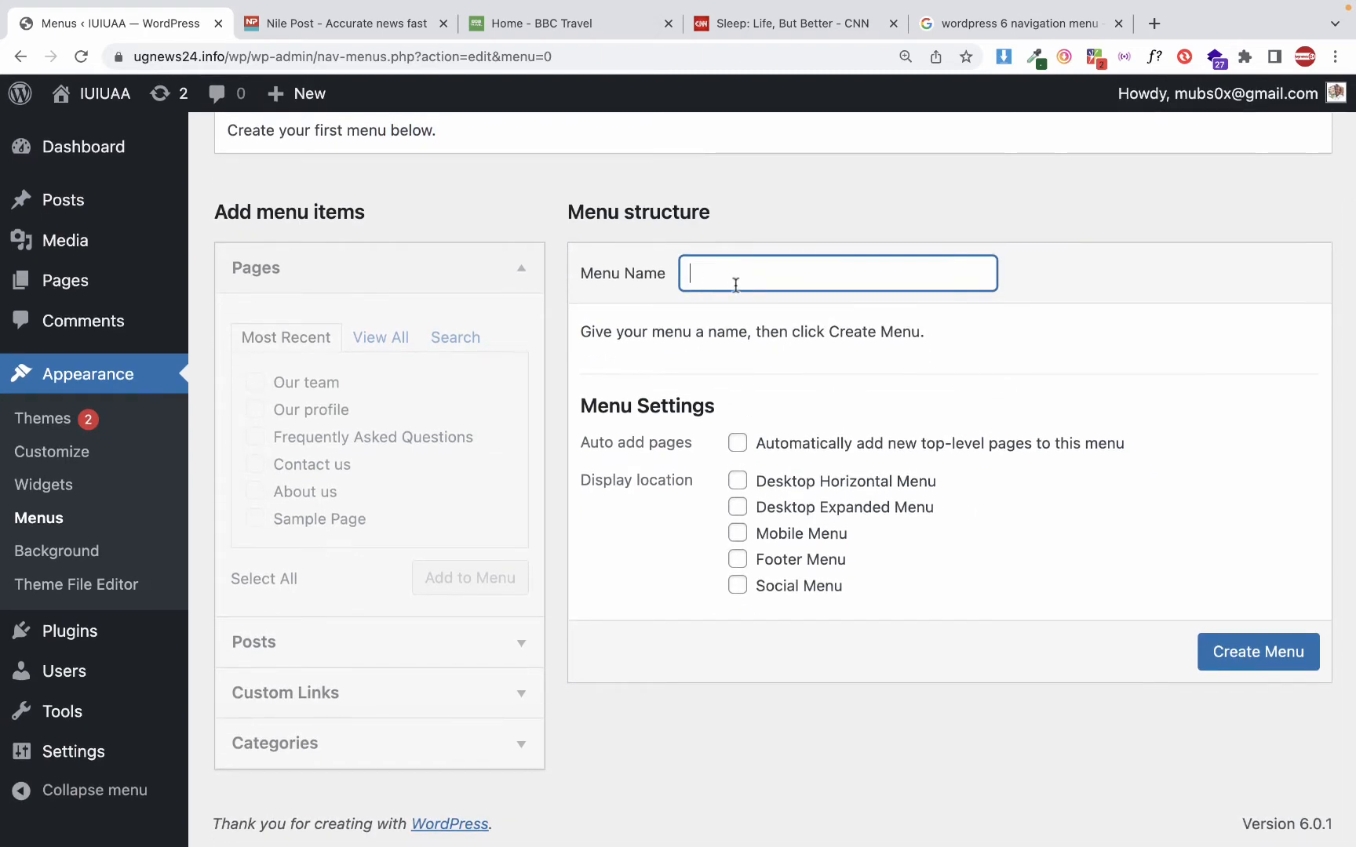
{"action": "type", "text": "My Main M"}
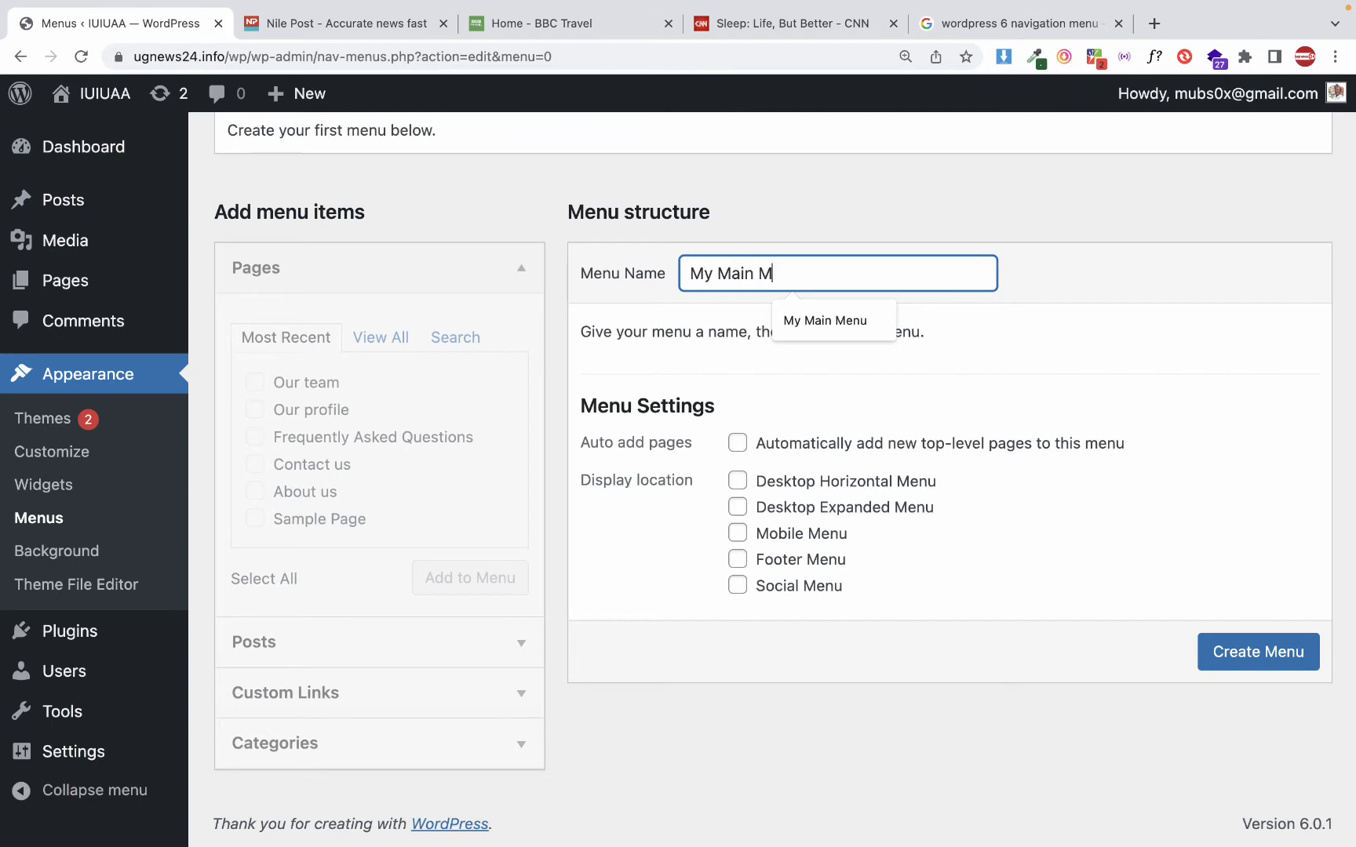
{"action": "type", "text": "enu"}
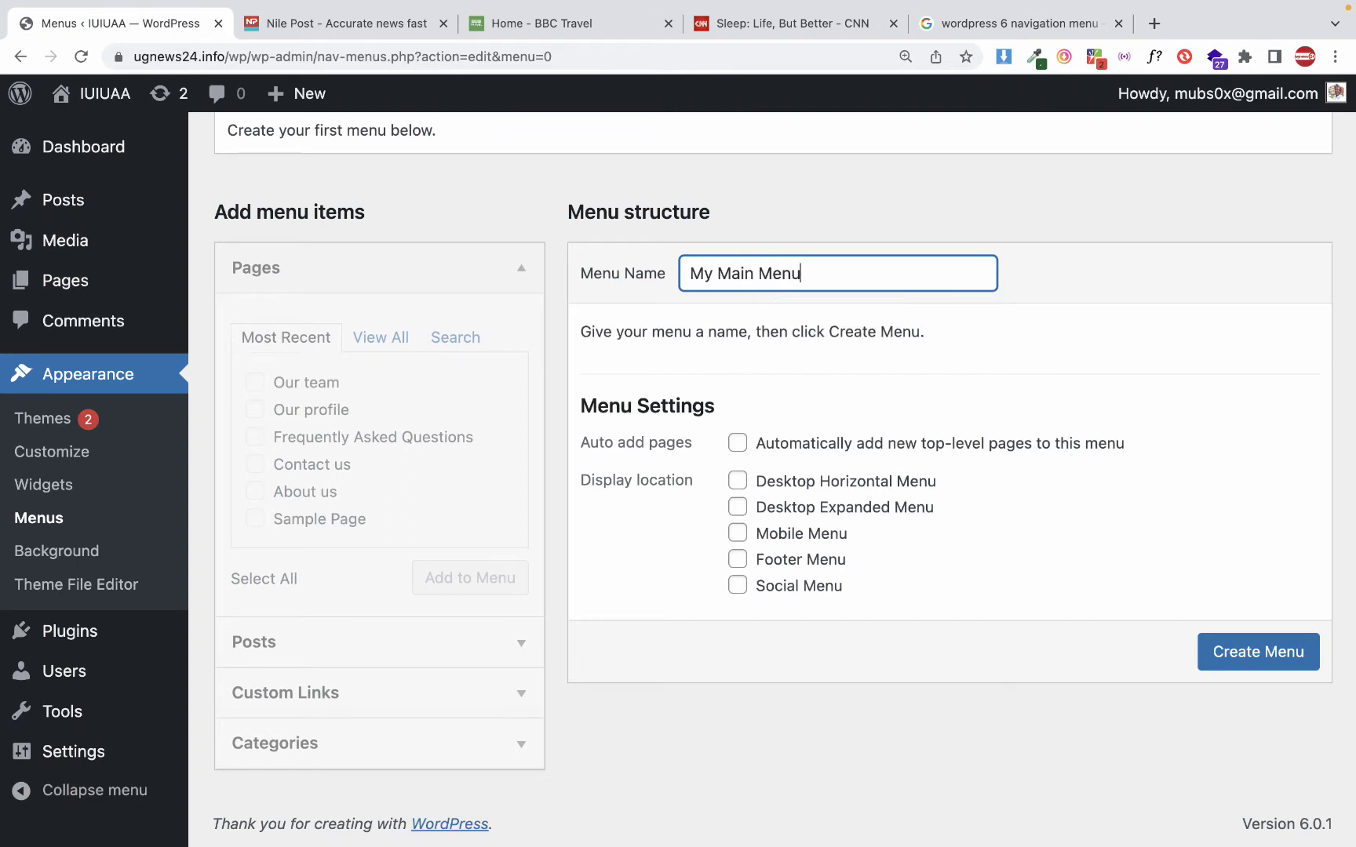
{"action": "left_click_drag", "start_coordinate": [836, 267], "coordinate": [557, 269]}
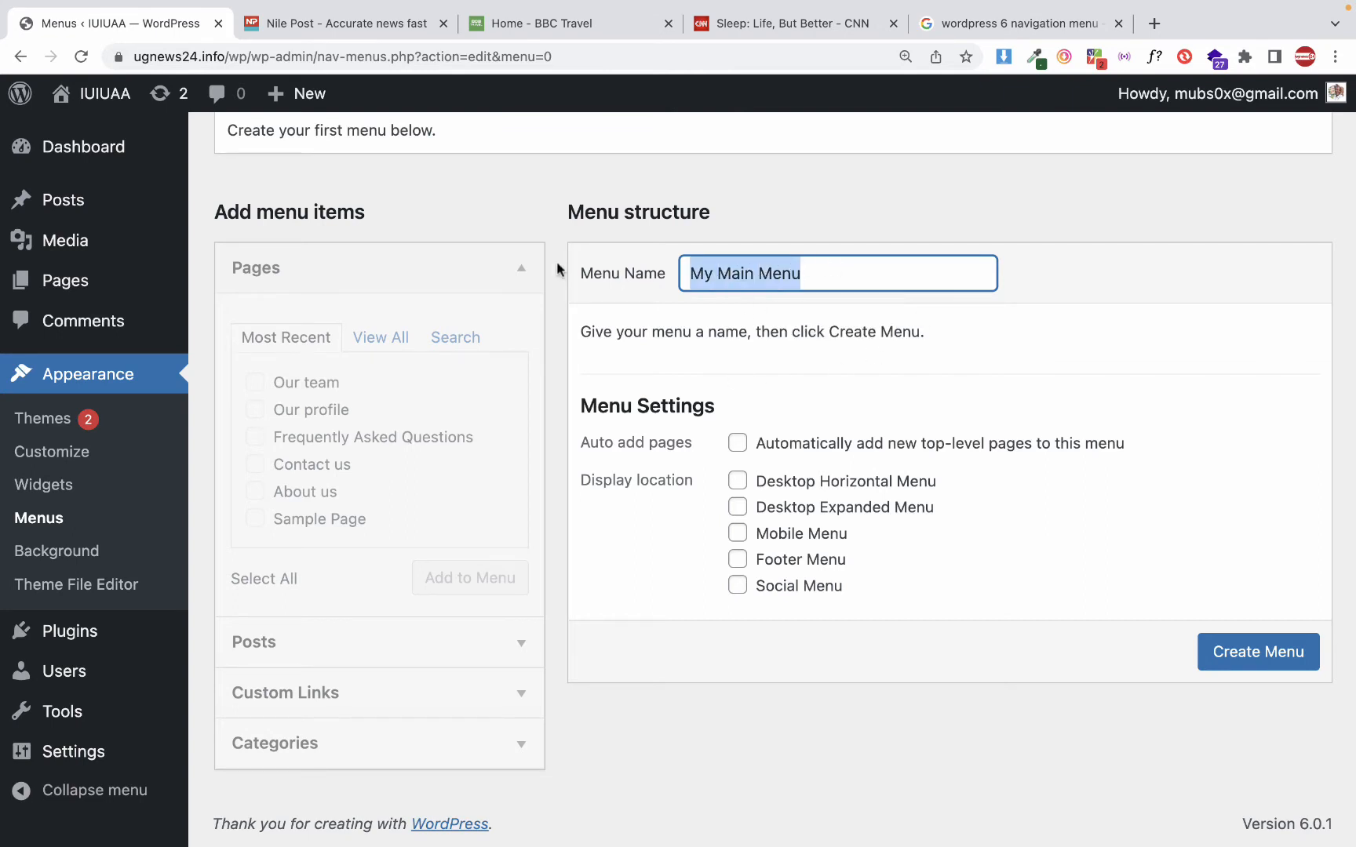
{"action": "left_click", "coordinate": [1266, 658]}
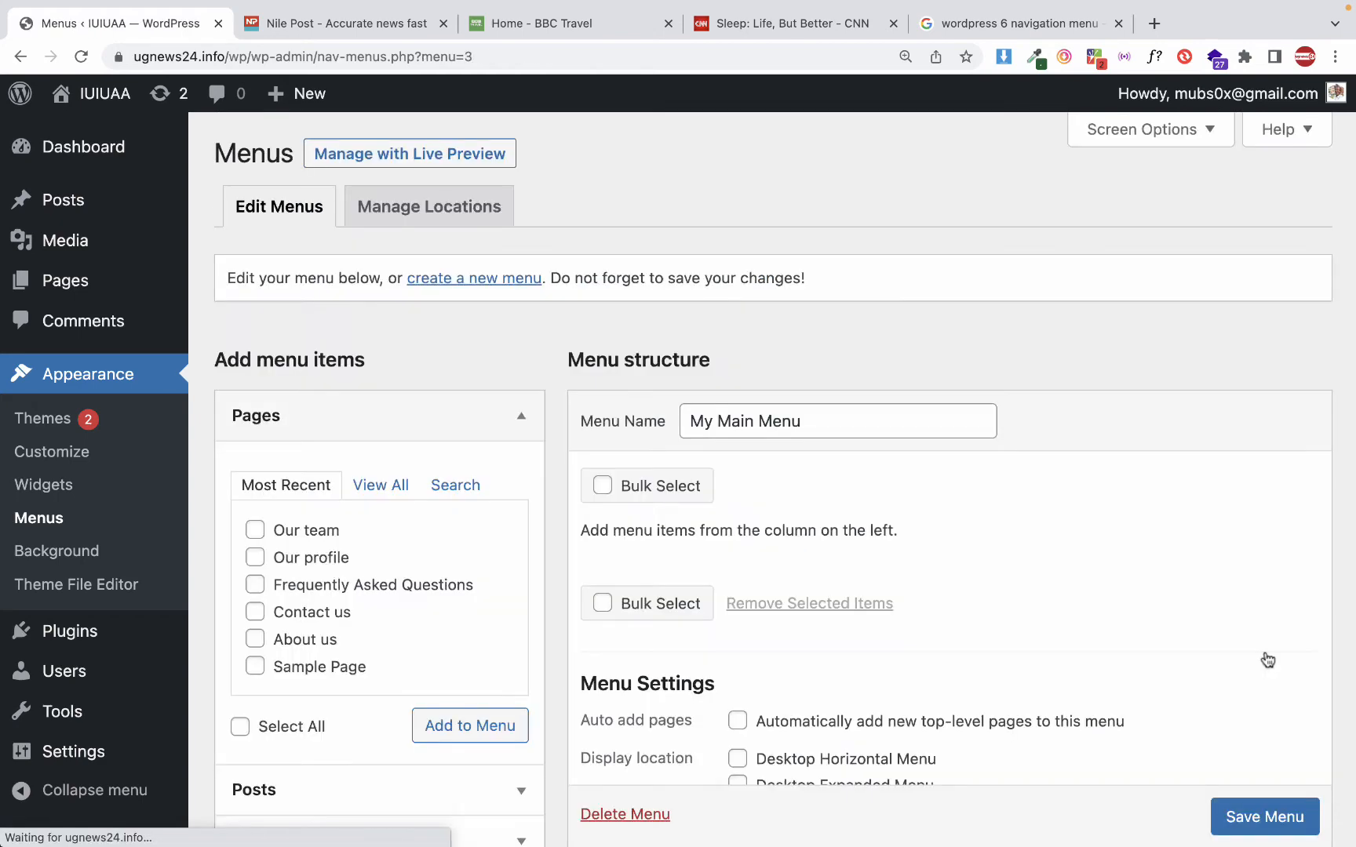
Look over My Main Menu's editing options and the theme locations to which menus can be assigned
{"action": "scroll", "coordinate": [944, 471], "scroll_direction": "down", "scroll_amount": 5}
{"action": "scroll", "coordinate": [943, 493], "scroll_direction": "up", "scroll_amount": 3}
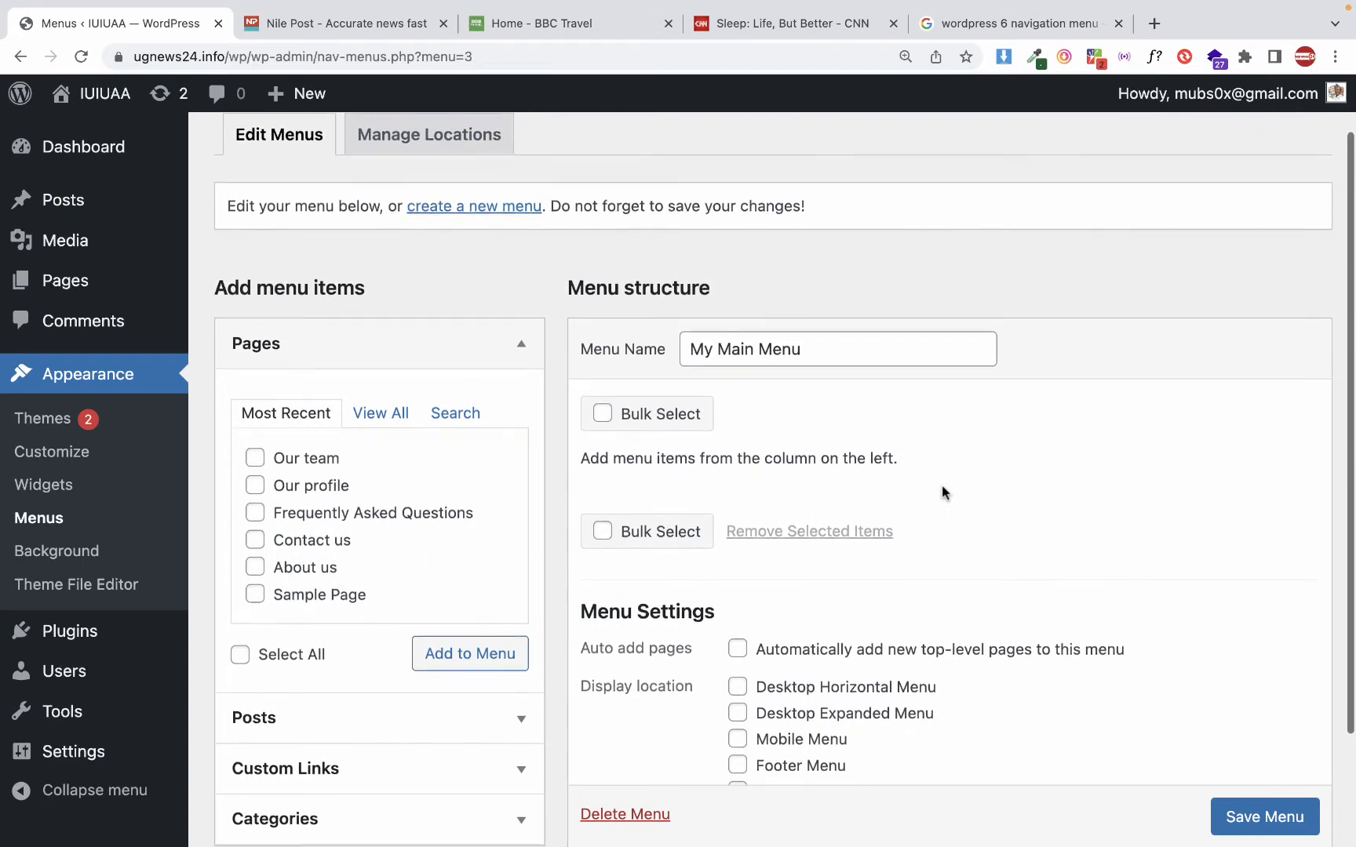
{"action": "scroll", "coordinate": [942, 490], "scroll_direction": "up", "scroll_amount": 2}
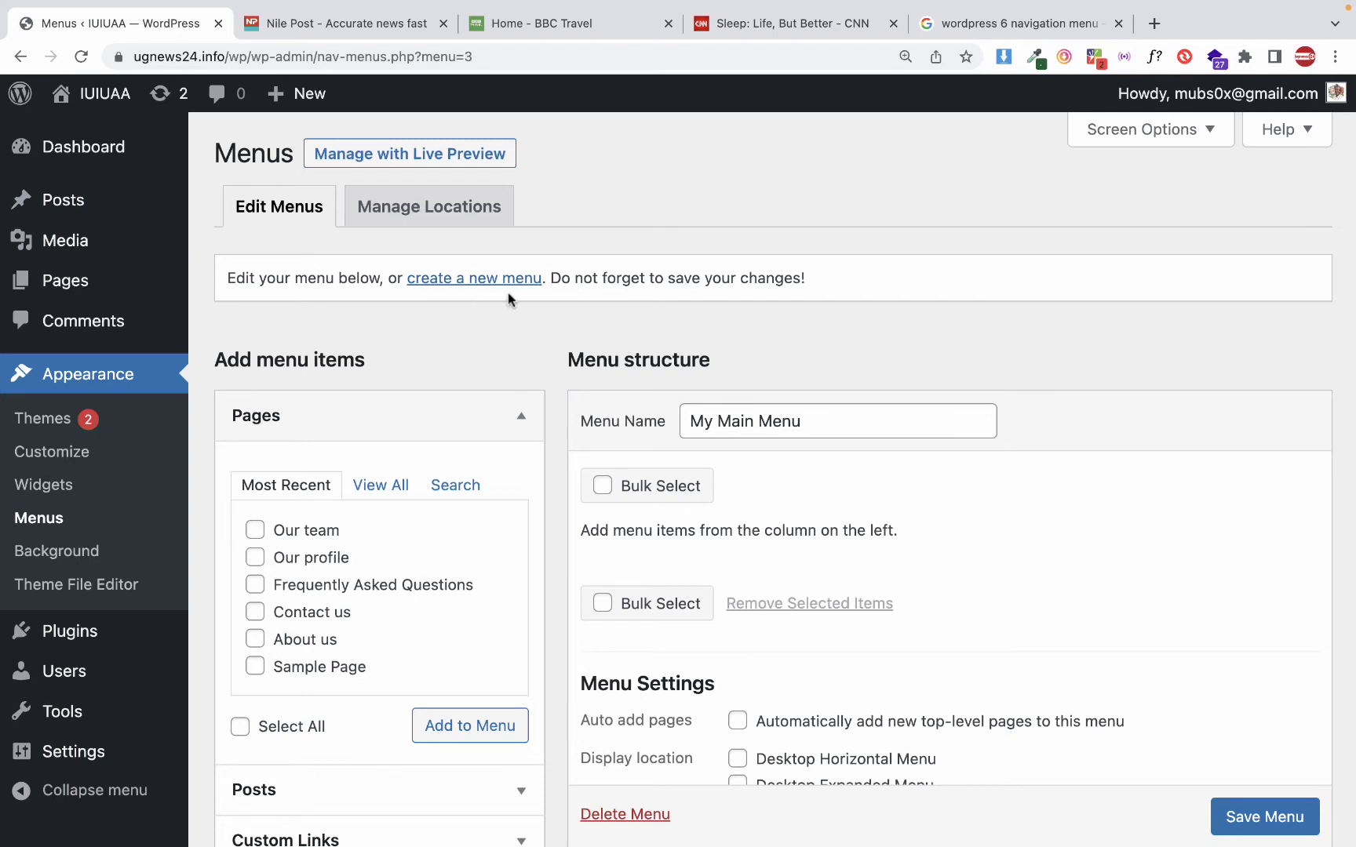
{"action": "left_click", "coordinate": [416, 216]}
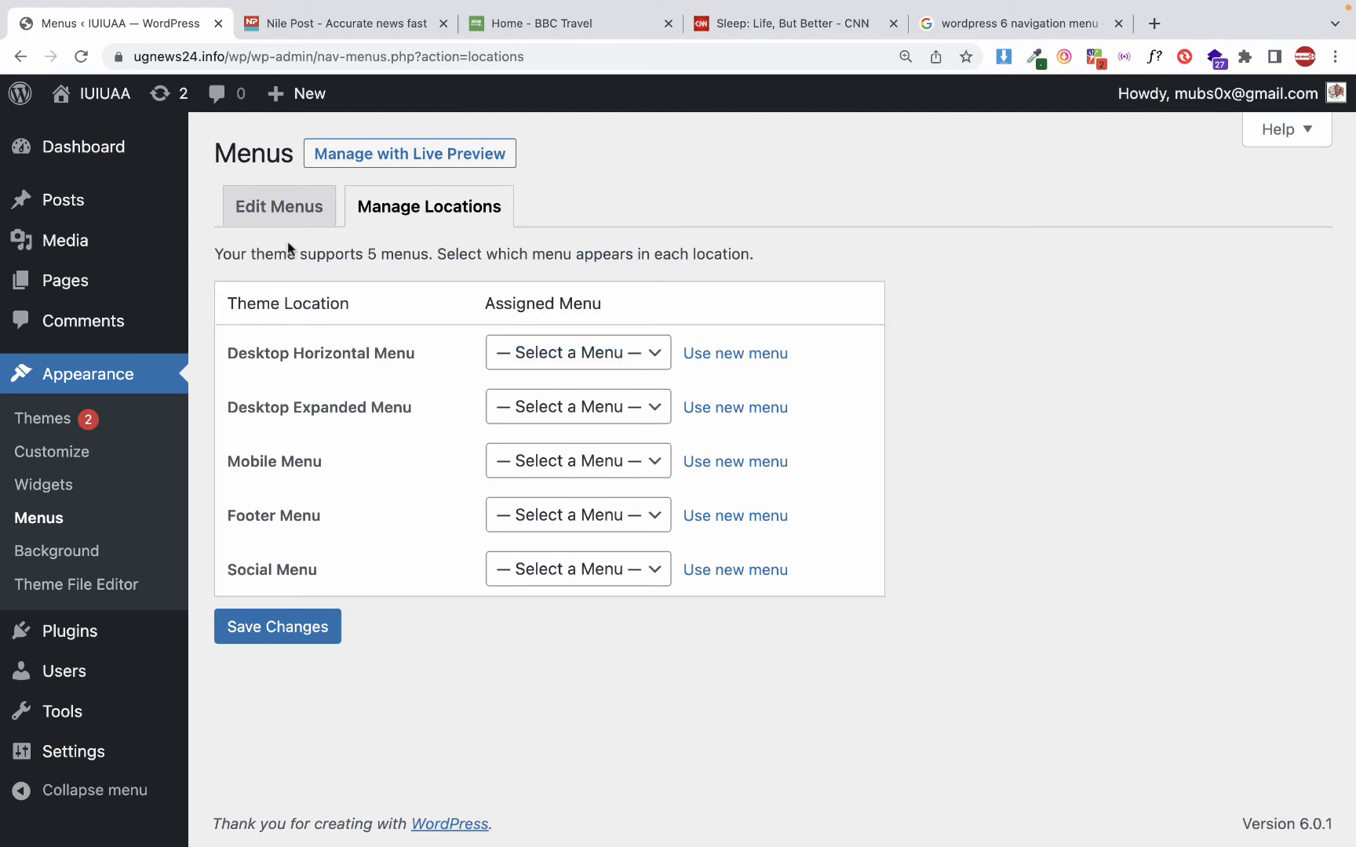
{"action": "left_click", "coordinate": [267, 207]}
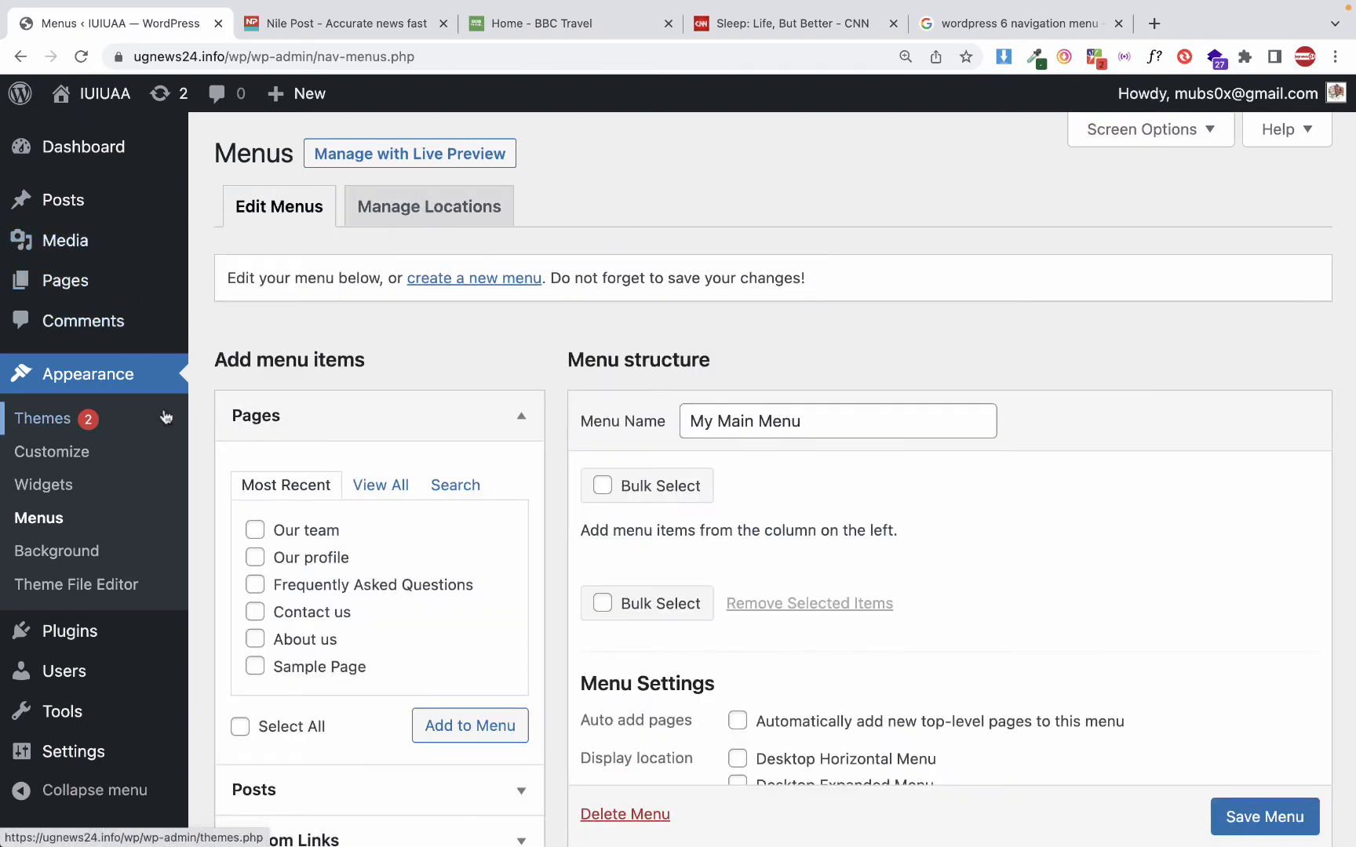
Examine the pages, posts, custom links and categories available as items for My Main Menu
{"action": "scroll", "coordinate": [165, 418], "scroll_direction": "down", "scroll_amount": 1}
{"action": "scroll", "coordinate": [251, 386], "scroll_direction": "down", "scroll_amount": 3}
{"action": "left_click", "coordinate": [527, 235]}
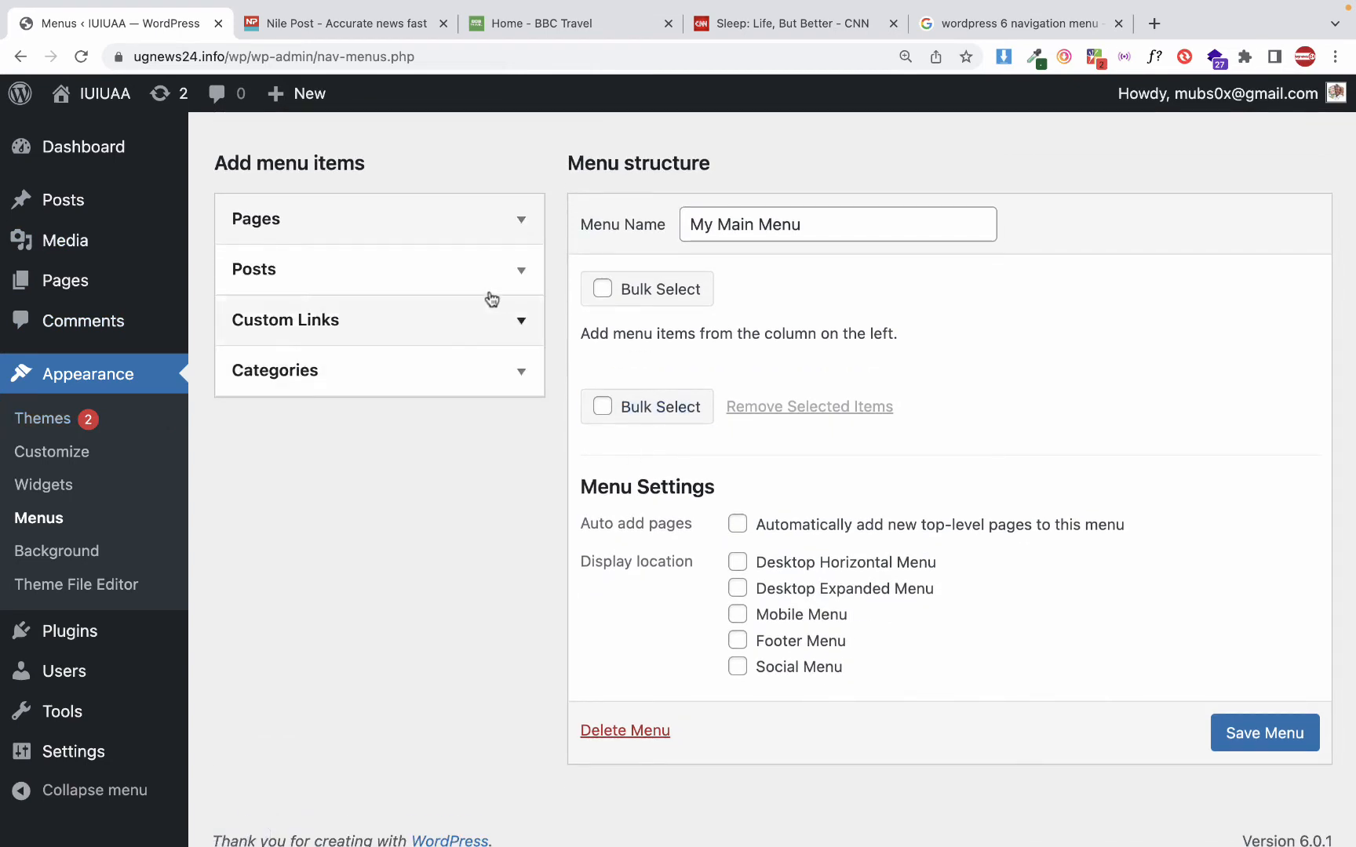
{"action": "left_click", "coordinate": [480, 237]}
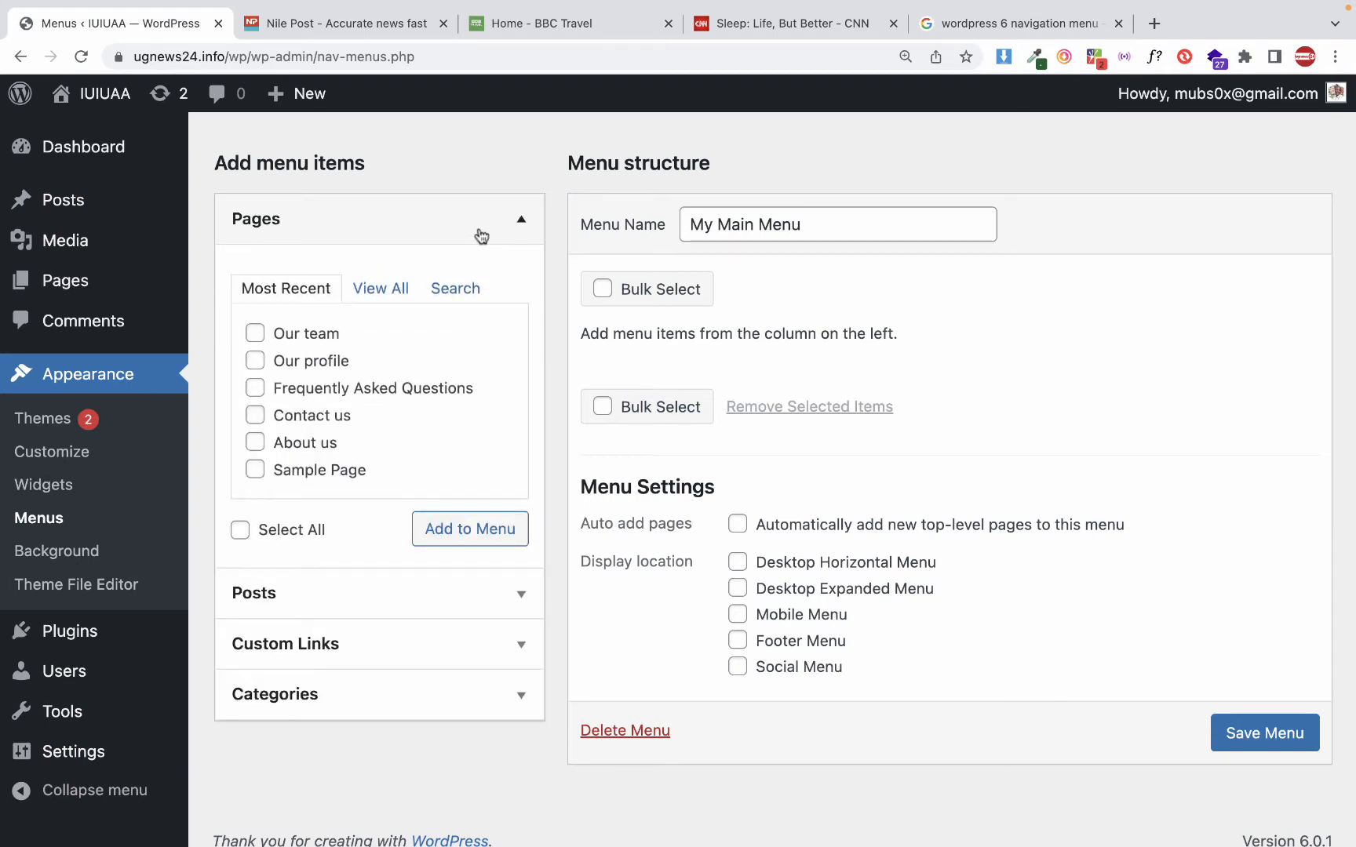
{"action": "left_click", "coordinate": [481, 237]}
{"action": "left_click", "coordinate": [481, 235]}
{"action": "left_click", "coordinate": [480, 234]}
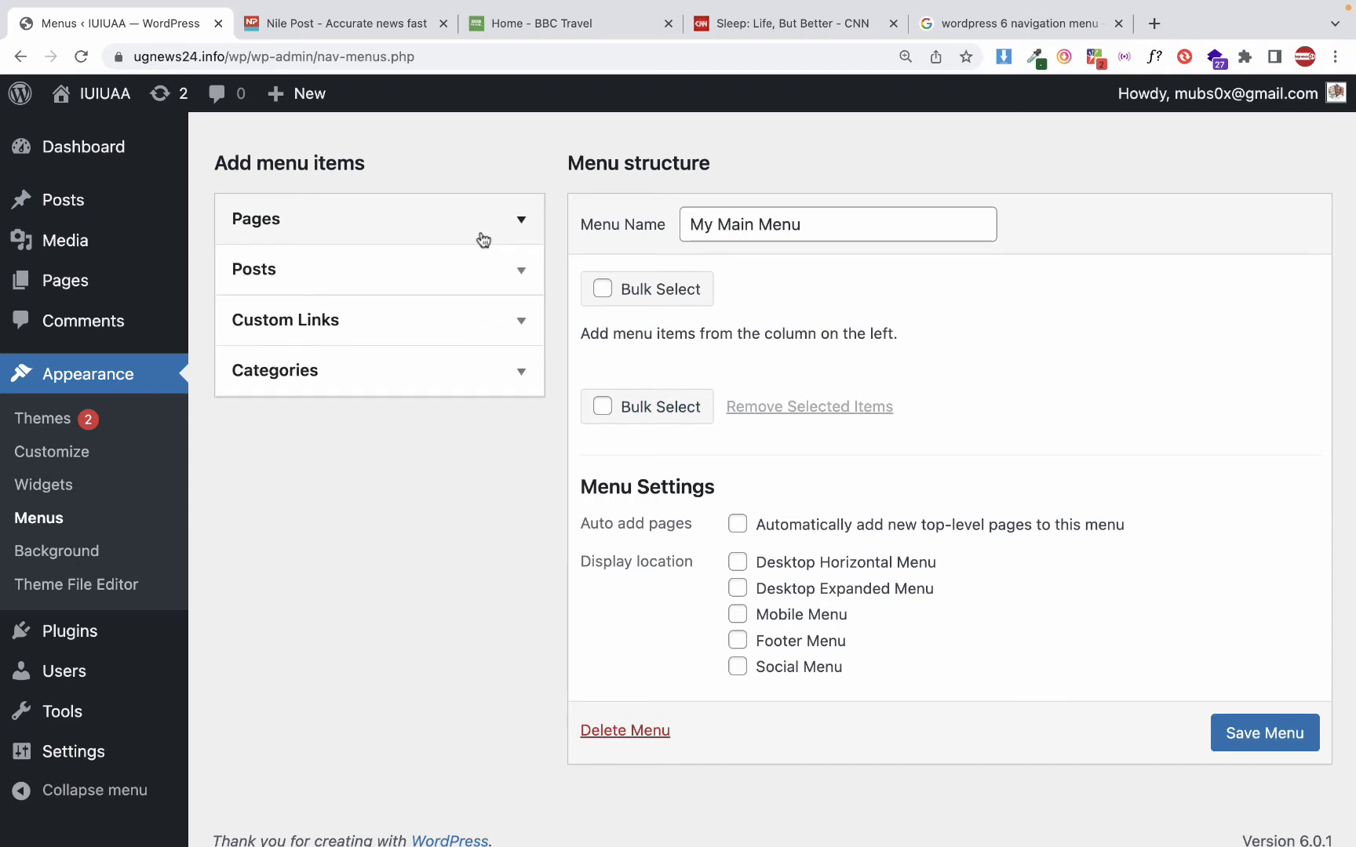
{"action": "left_click", "coordinate": [444, 272]}
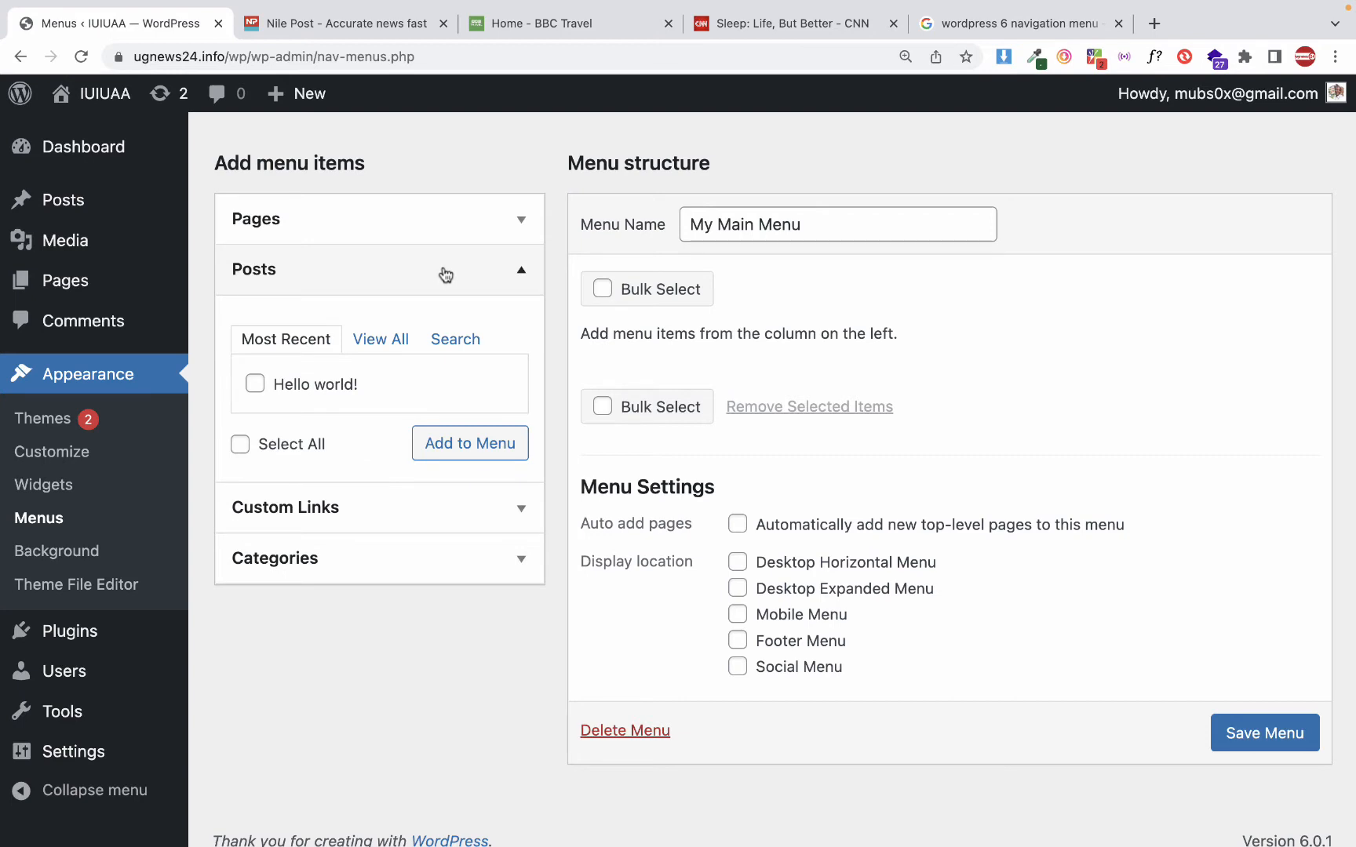
{"action": "left_click", "coordinate": [445, 274]}
{"action": "left_click", "coordinate": [406, 324]}
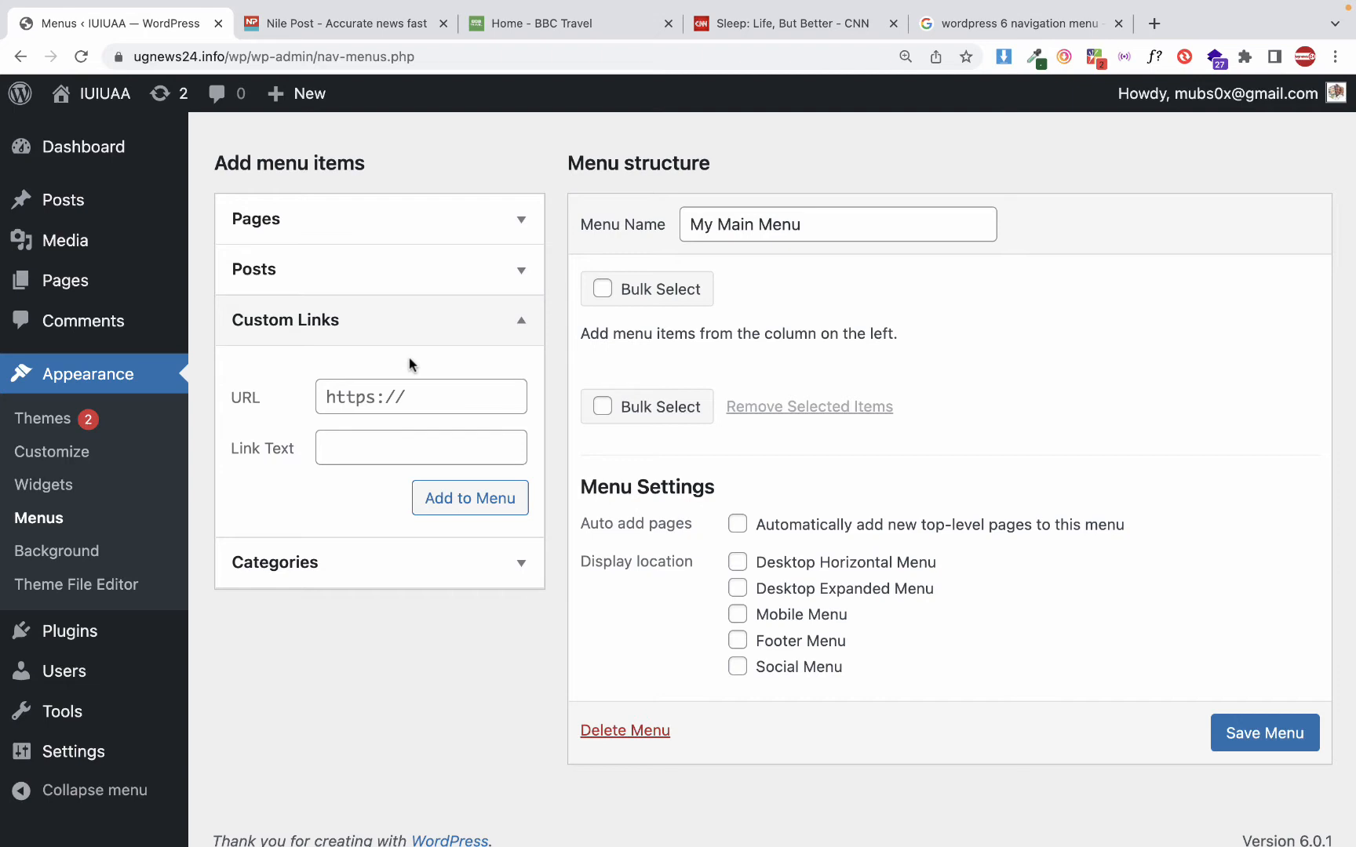
{"action": "left_click", "coordinate": [409, 339]}
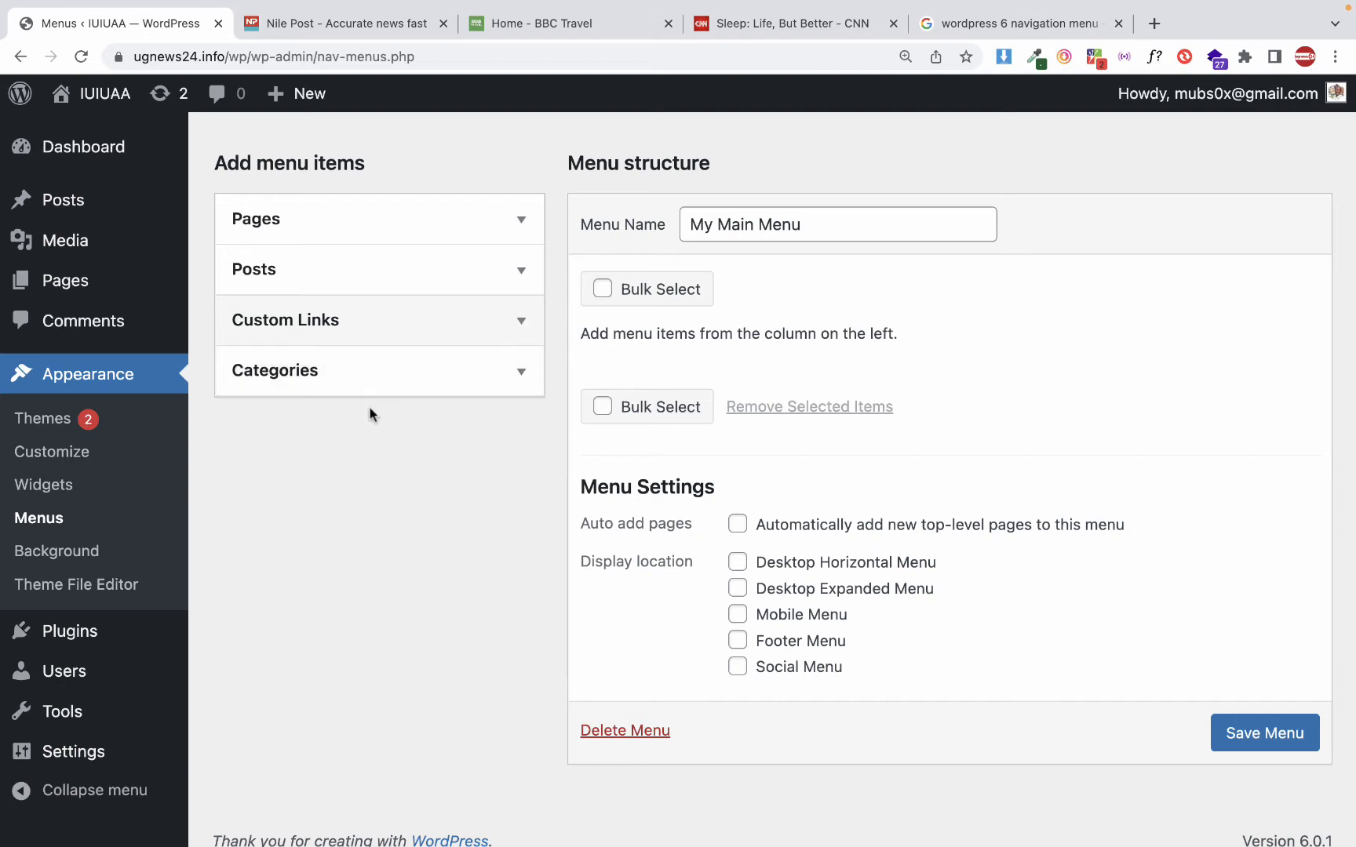
{"action": "left_click", "coordinate": [376, 396]}
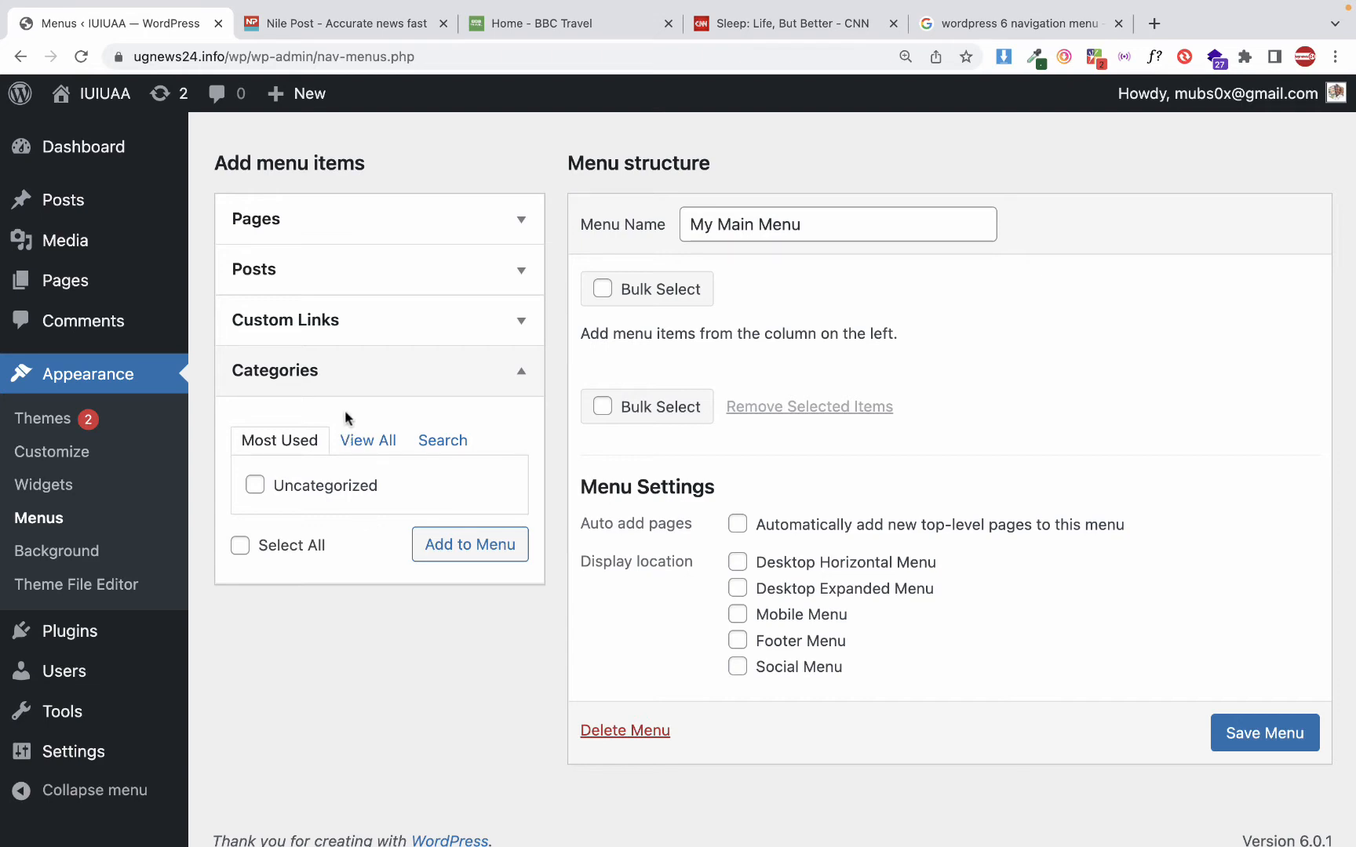
{"action": "left_click", "coordinate": [340, 384]}
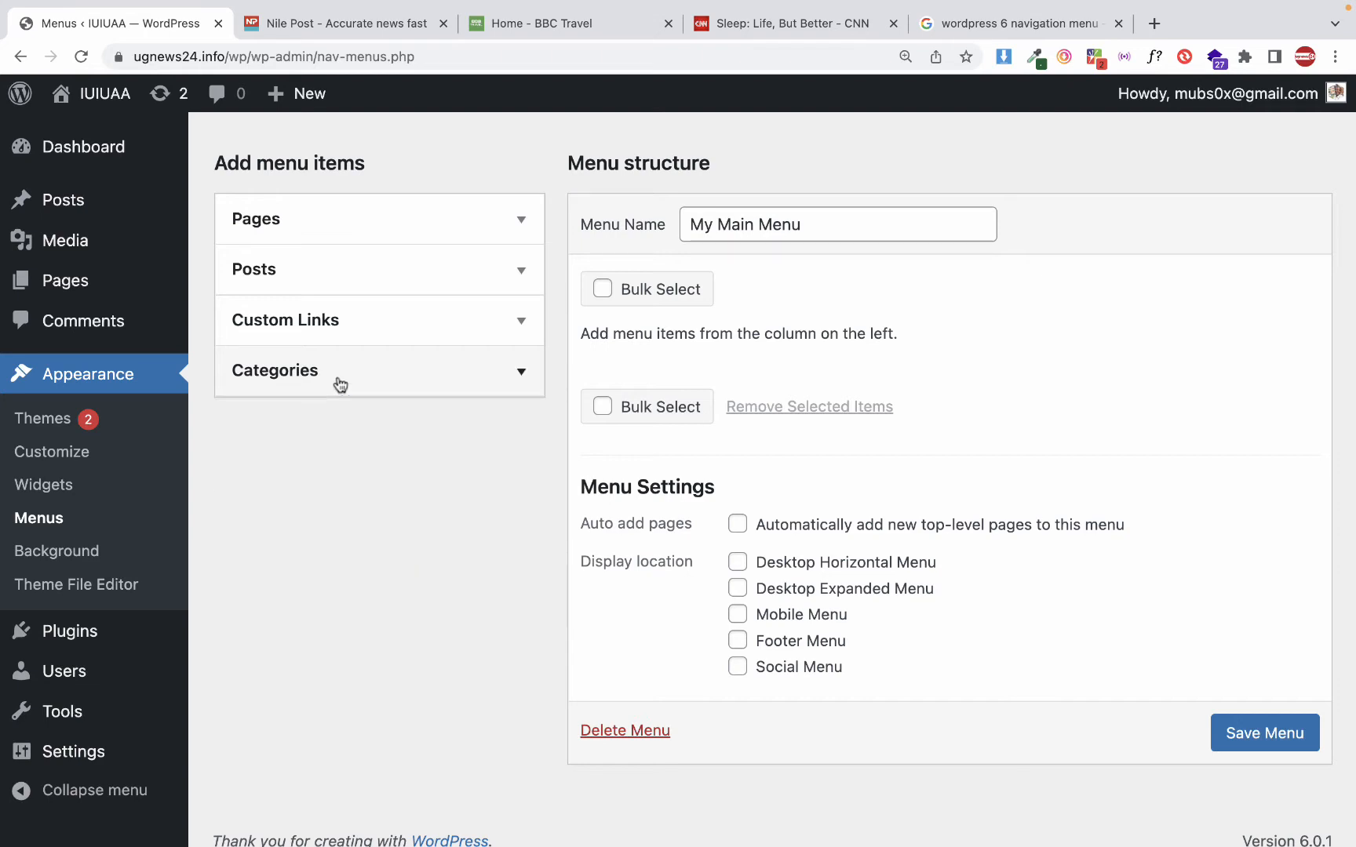
{"action": "left_click", "coordinate": [348, 227]}
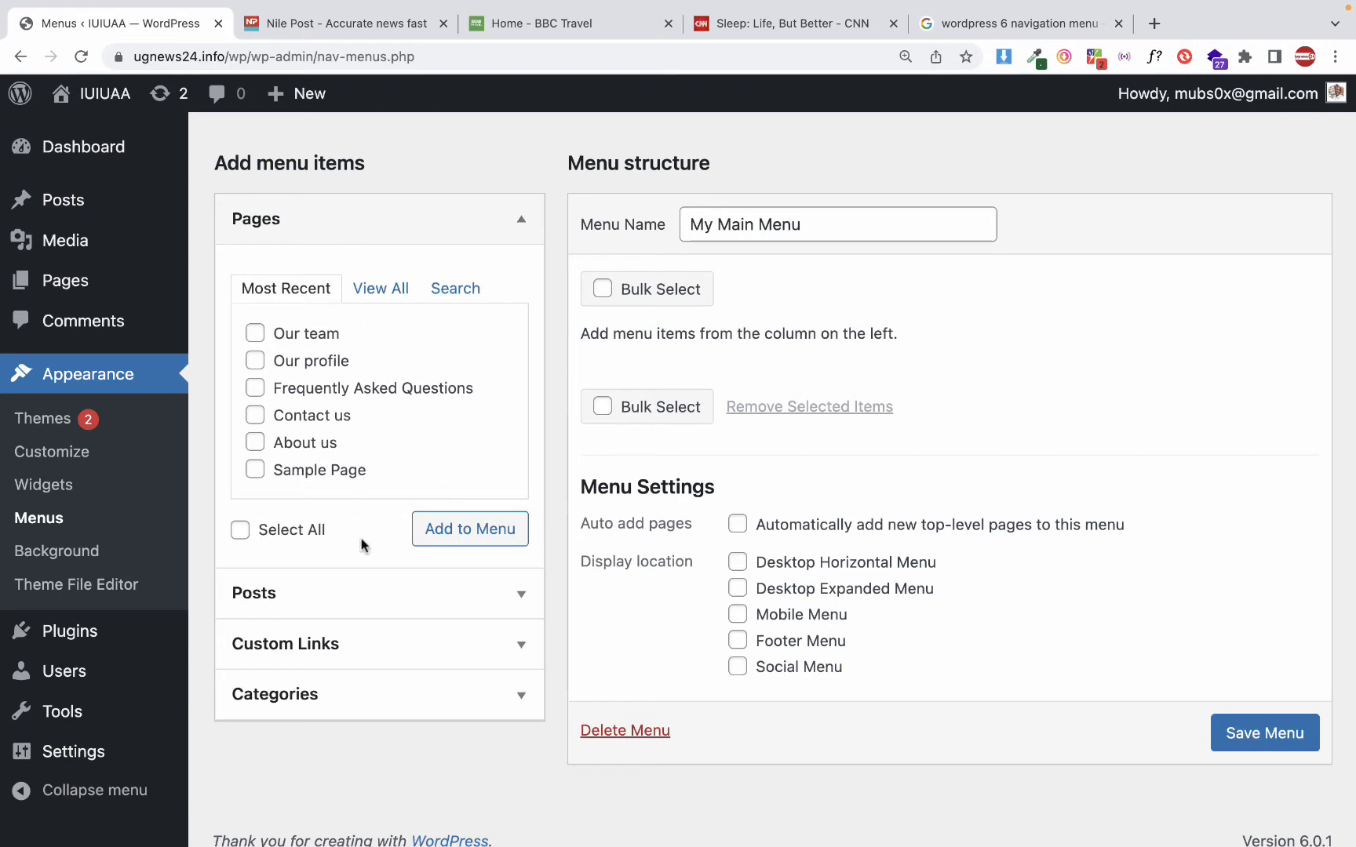
{"action": "left_click", "coordinate": [410, 226]}
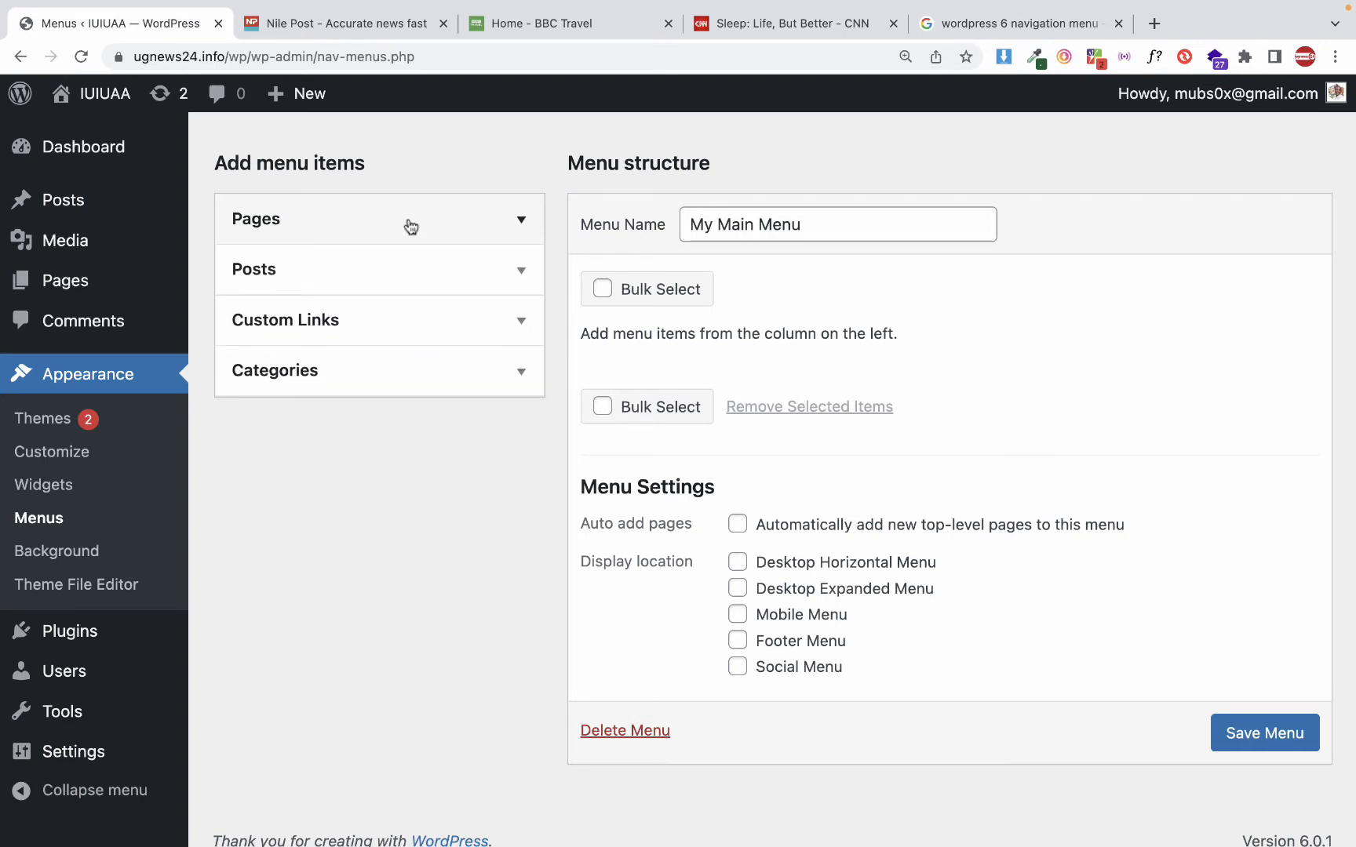
Add the Home page, marked as the front page, from the full list of pages to My Main Menu
{"action": "left_click", "coordinate": [411, 225]}
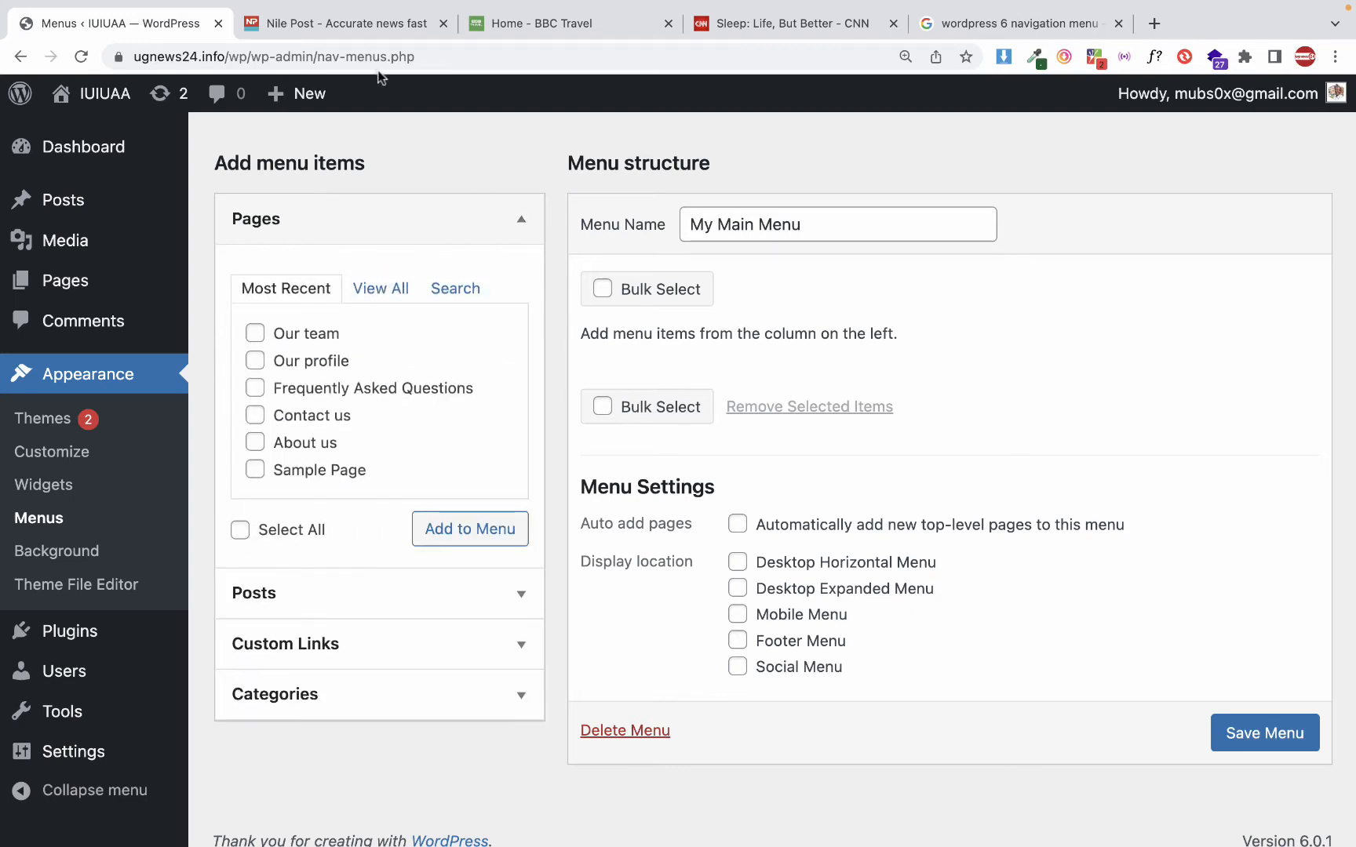
{"action": "left_click", "coordinate": [372, 289]}
{"action": "scroll", "coordinate": [396, 403], "scroll_direction": "down", "scroll_amount": 2}
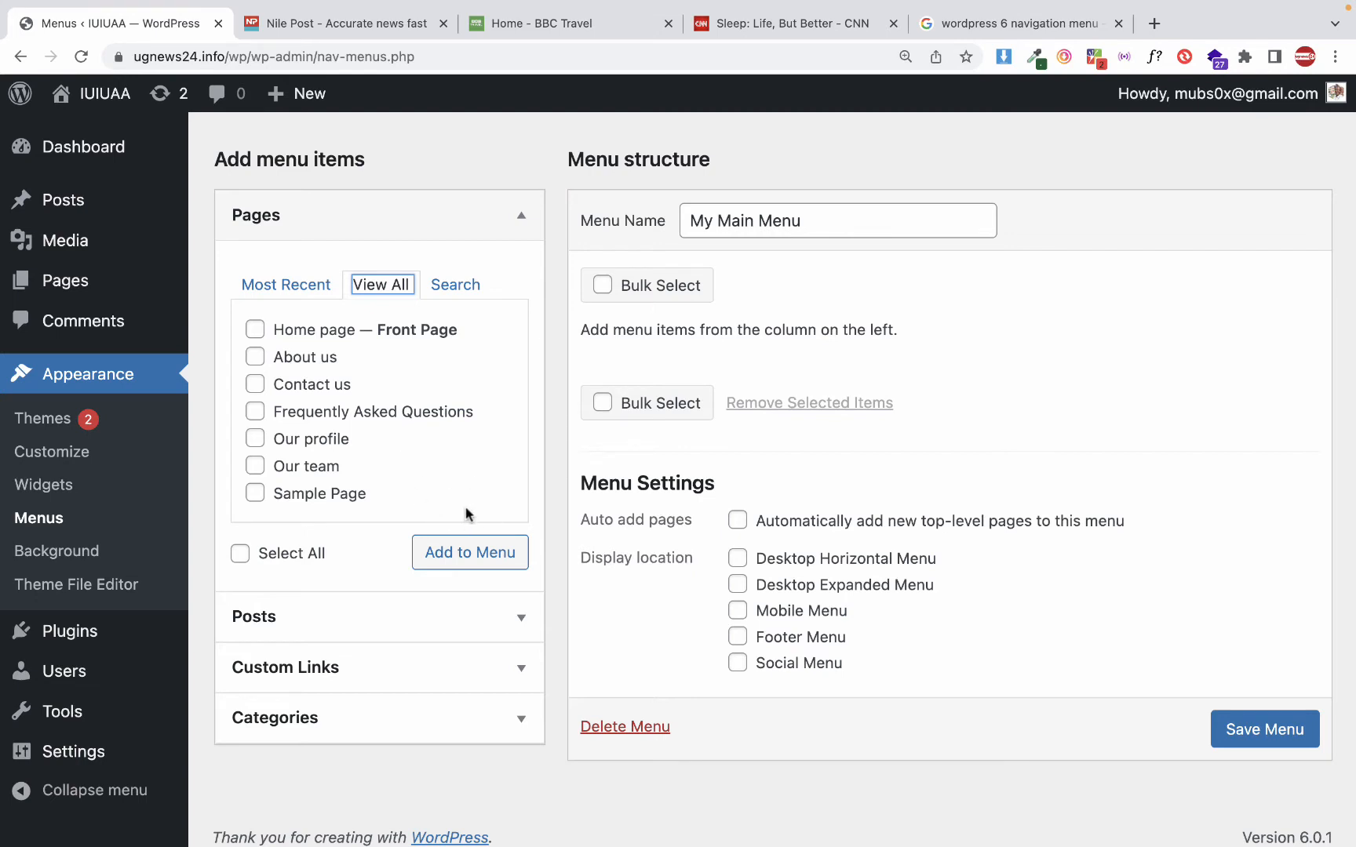
{"action": "left_click", "coordinate": [256, 331]}
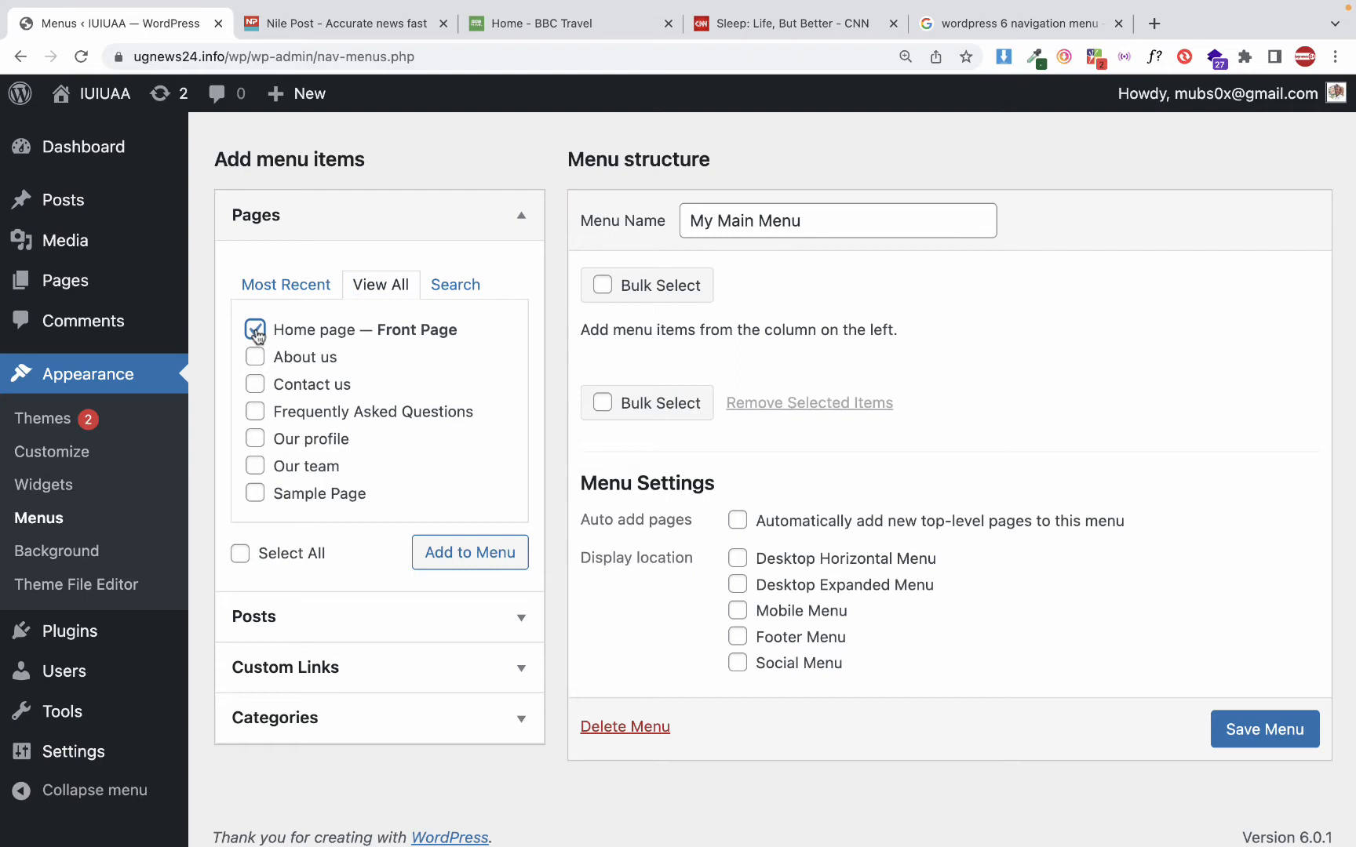
{"action": "left_click", "coordinate": [477, 556]}
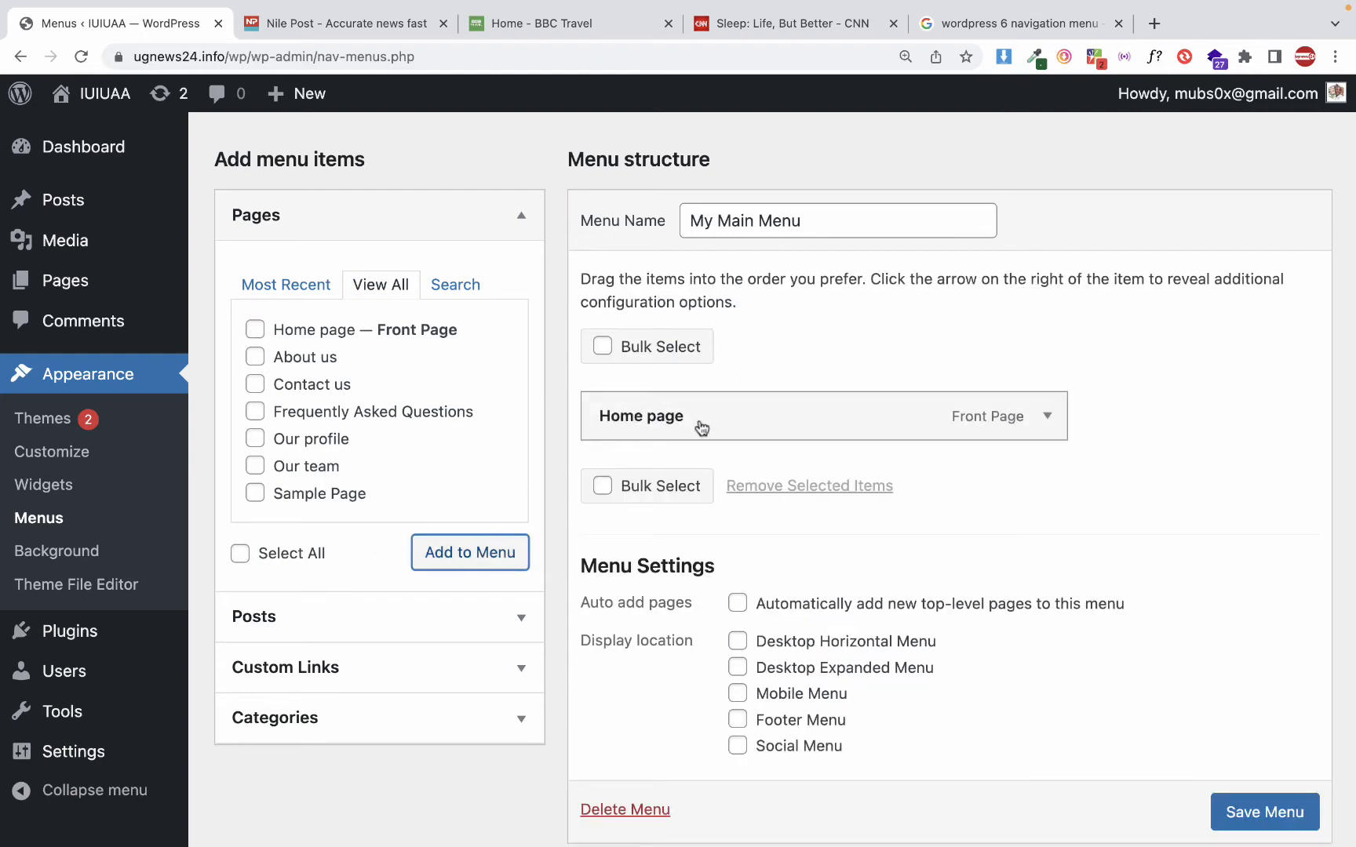
Shorten the navigation label of the Home page menu item to "Home"
{"action": "left_click", "coordinate": [1043, 424]}
{"action": "left_click_drag", "start_coordinate": [625, 498], "coordinate": [715, 497]}
{"action": "double_click", "coordinate": [678, 499]}
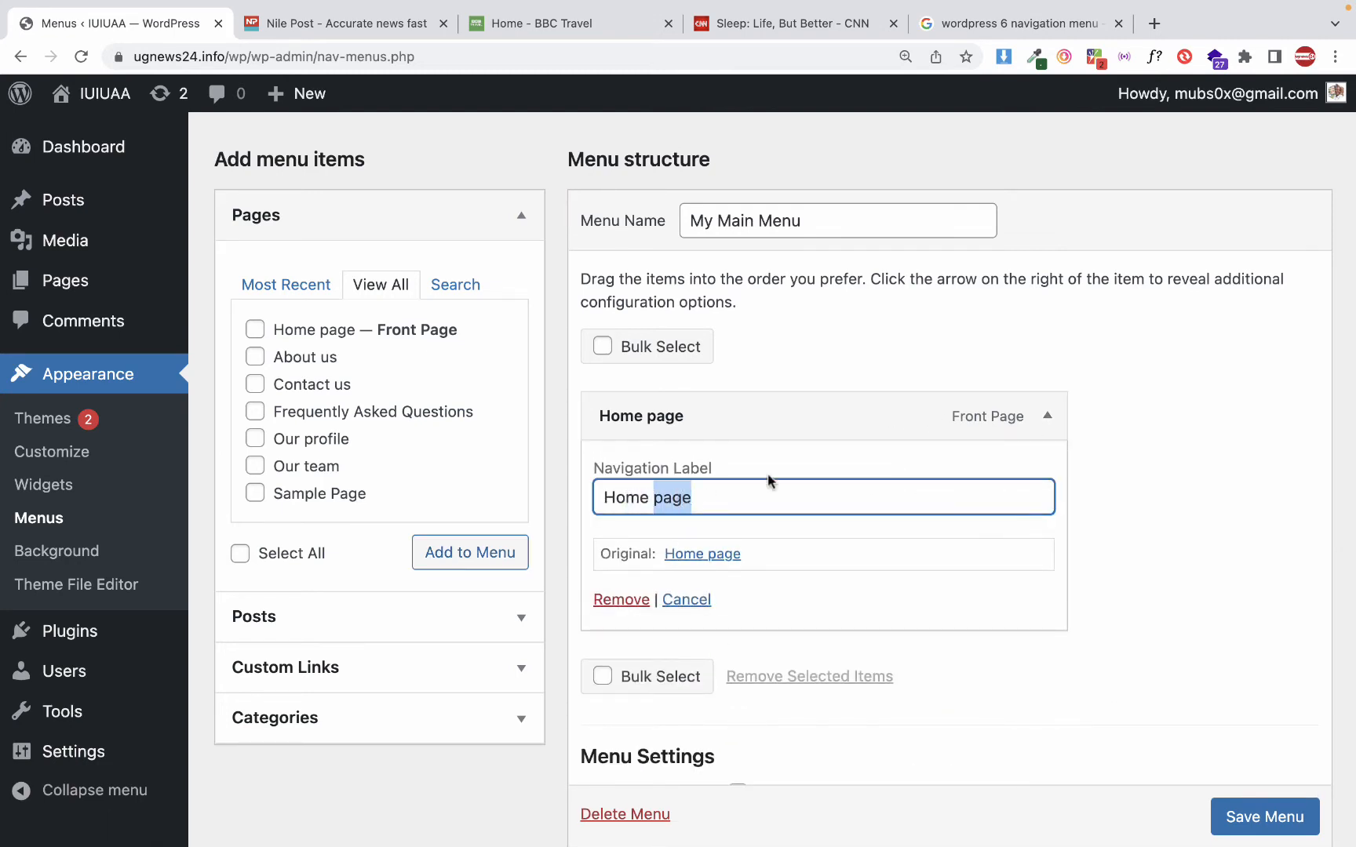
{"action": "key", "text": "BackSpace"}
{"action": "key", "text": "BackSpace"}
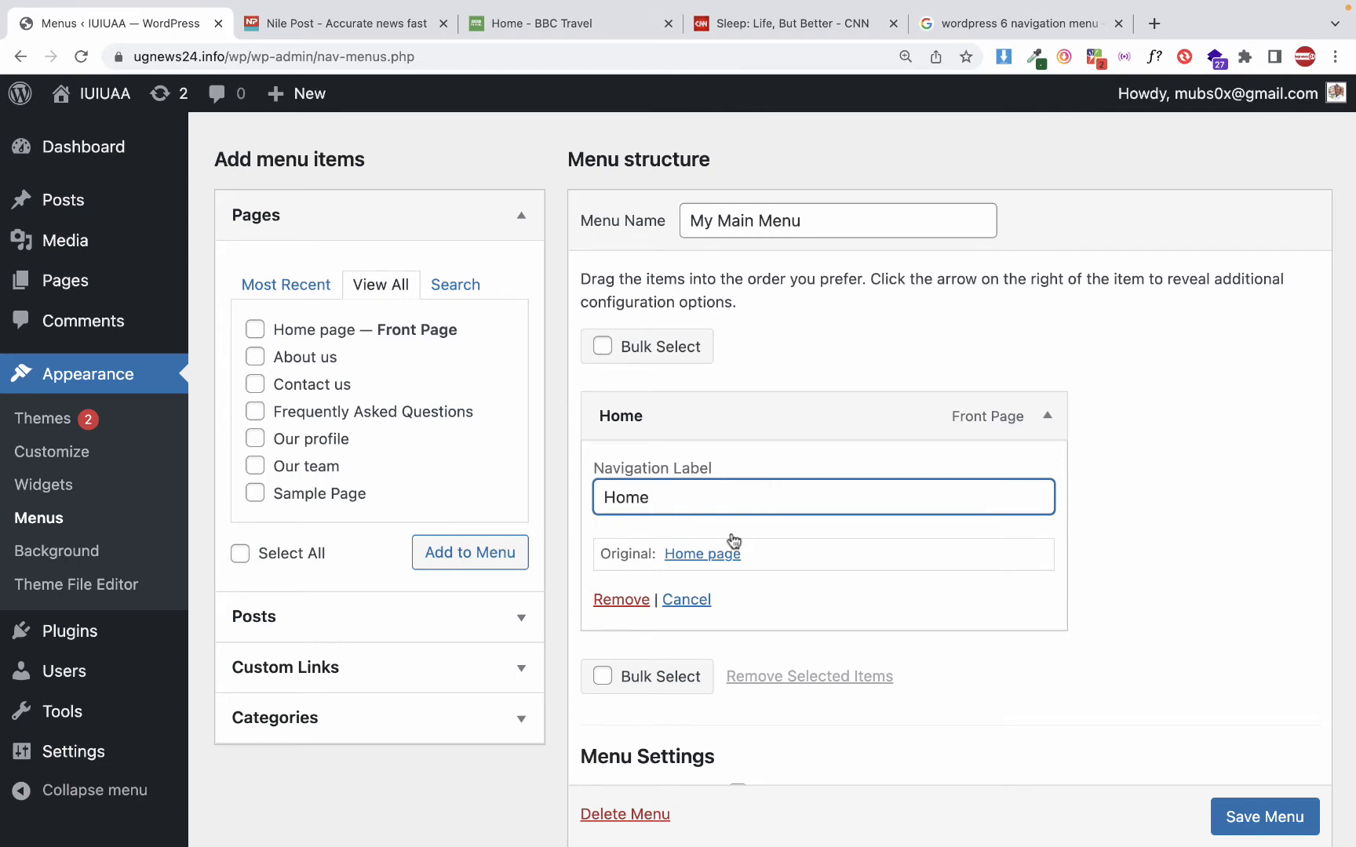
{"action": "left_click", "coordinate": [1051, 417]}
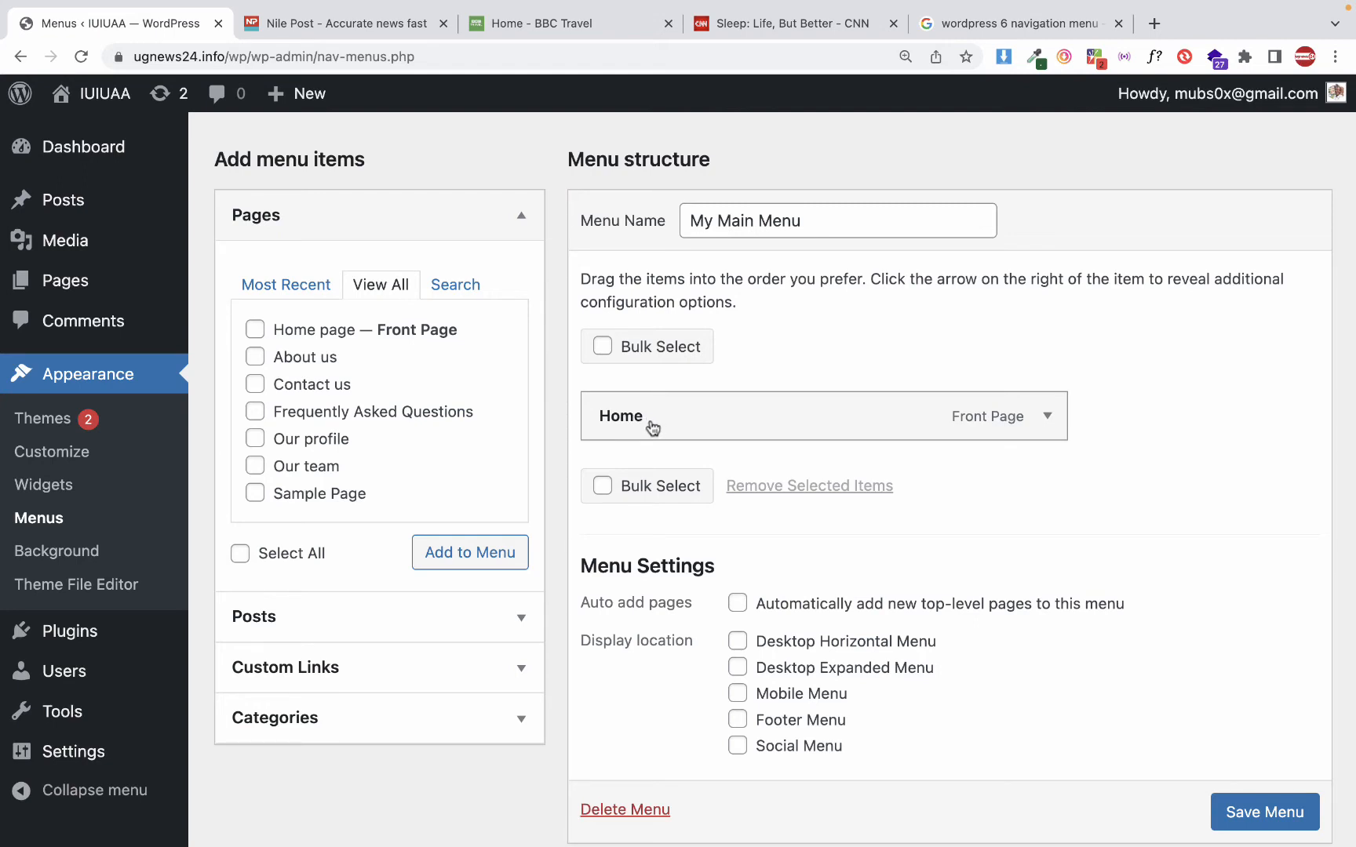
Add the About us, Contact us, Frequently Asked Questions, Our profile and Our team pages to the menu together
{"action": "left_click", "coordinate": [255, 358]}
{"action": "left_click", "coordinate": [258, 385]}
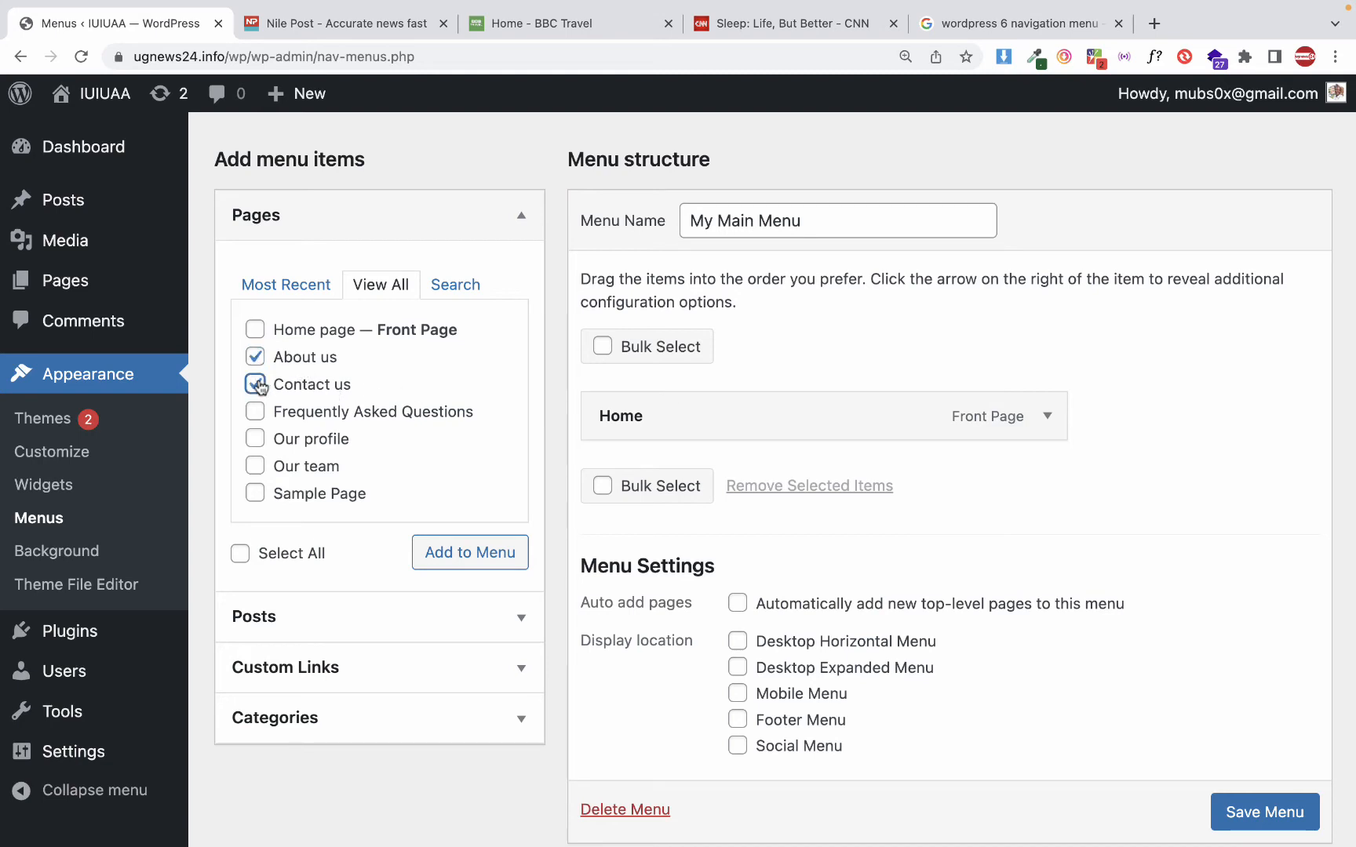
{"action": "left_click", "coordinate": [261, 421]}
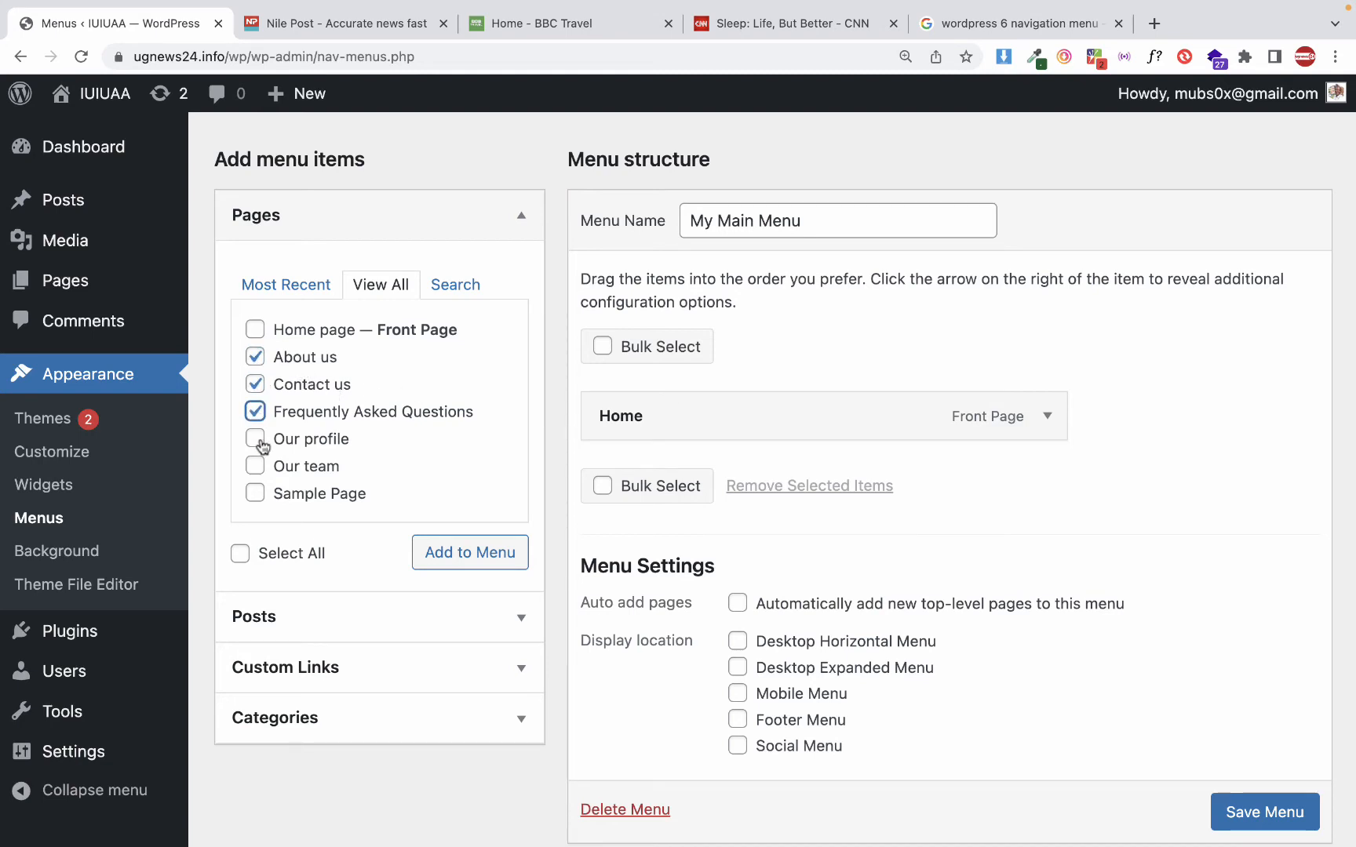
{"action": "left_click", "coordinate": [257, 441]}
{"action": "left_click", "coordinate": [257, 467]}
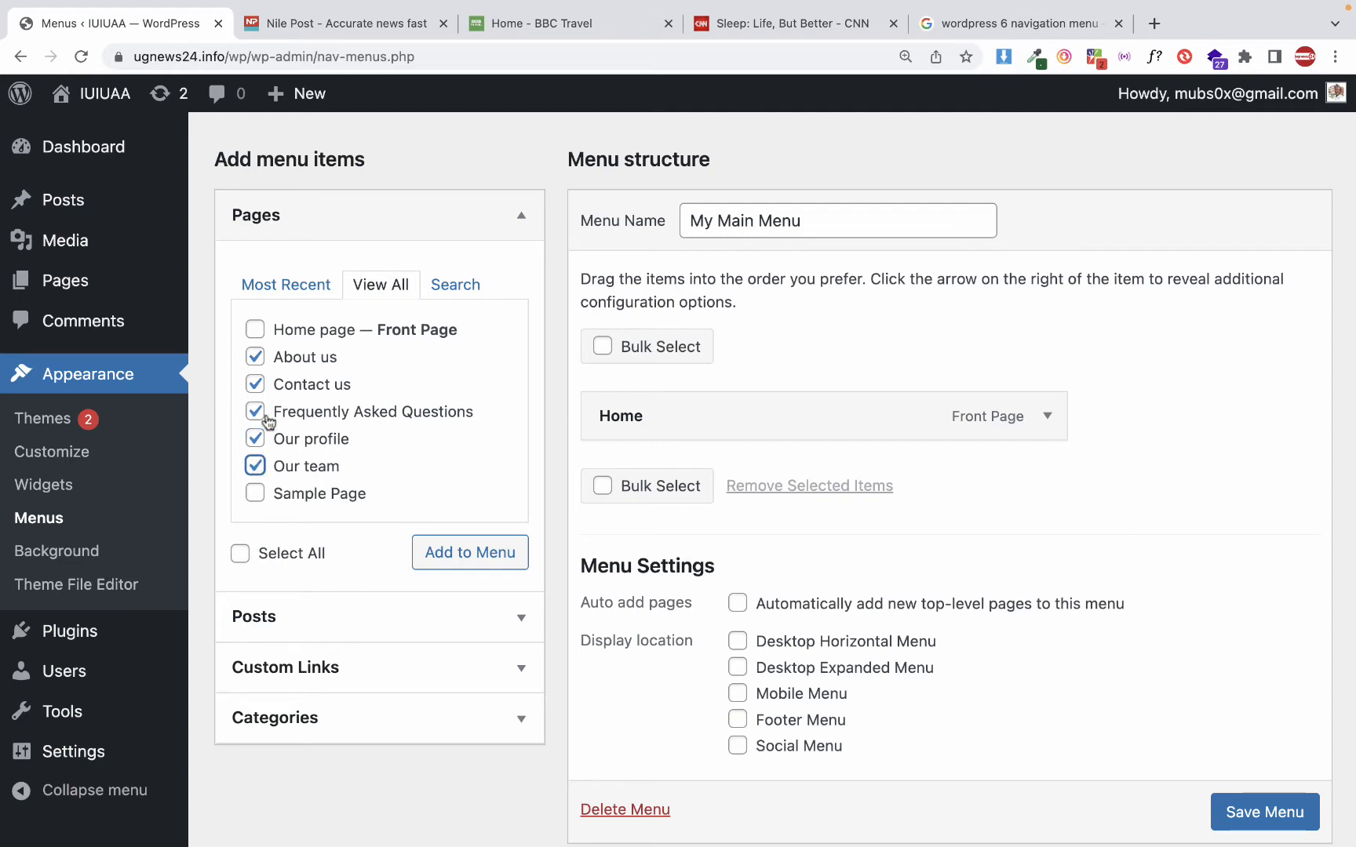
{"action": "left_click", "coordinate": [466, 554]}
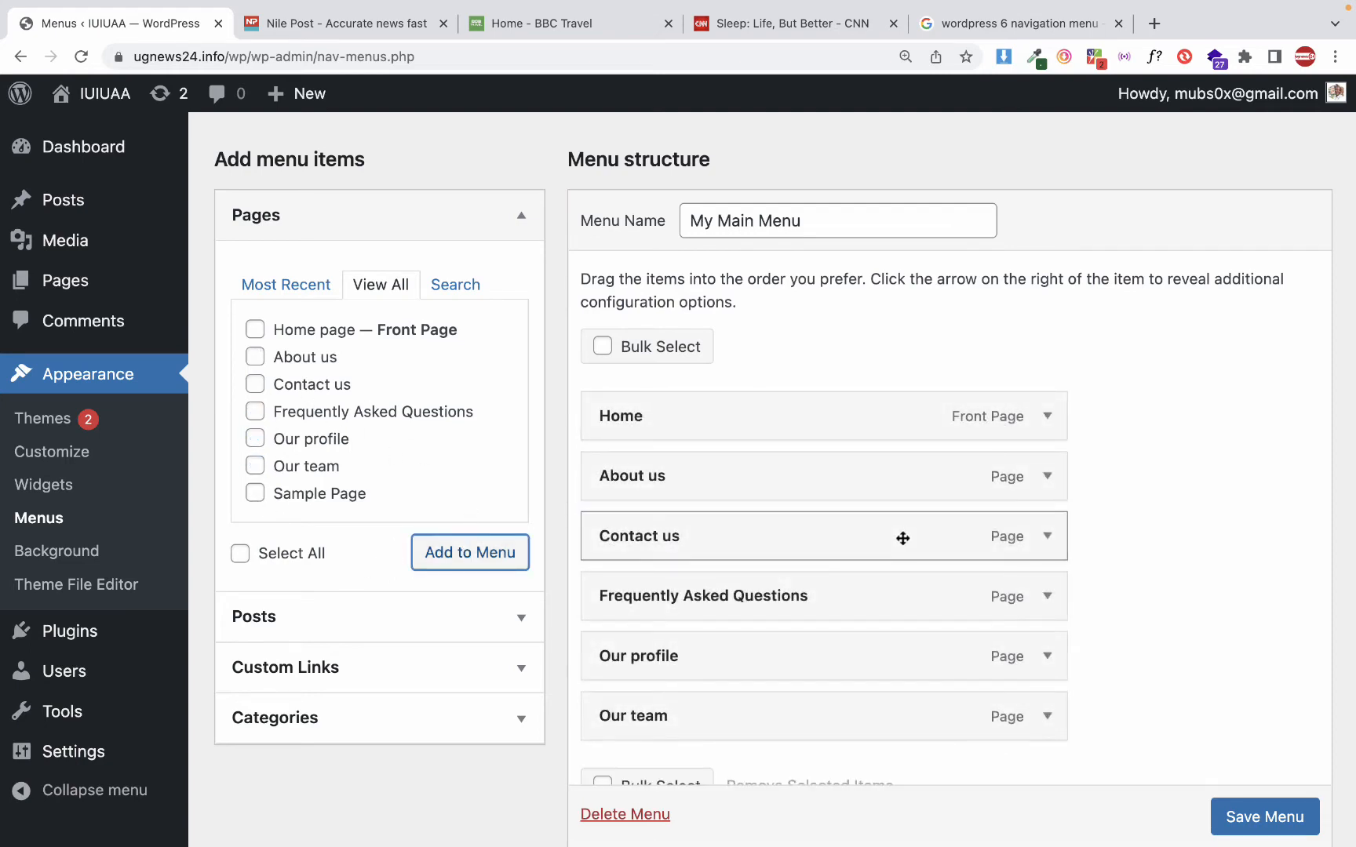
Move Our profile directly below About us and nest it as a sub item
{"action": "scroll", "coordinate": [901, 536], "scroll_direction": "down", "scroll_amount": 1}
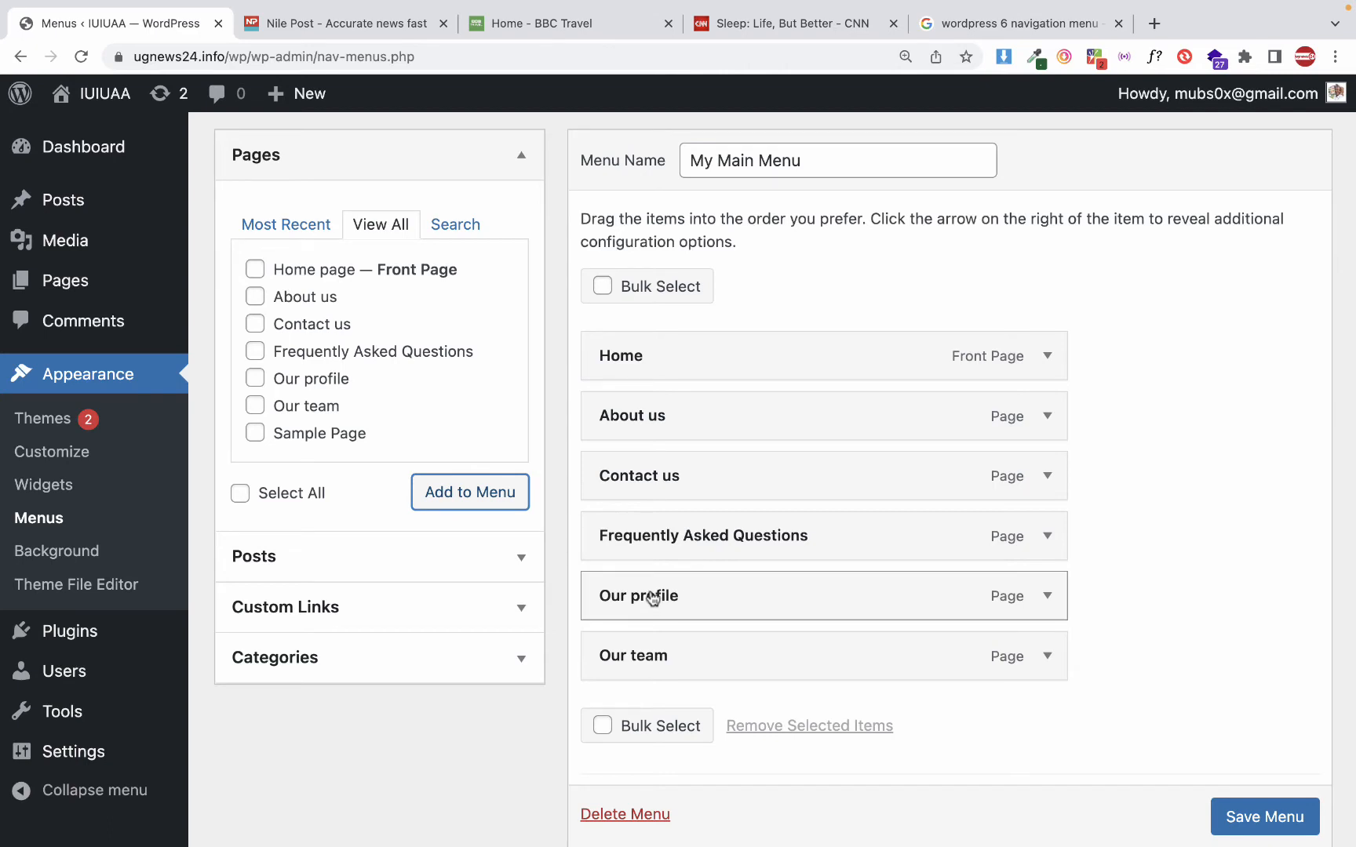
{"action": "left_click_drag", "start_coordinate": [653, 600], "coordinate": [644, 461]}
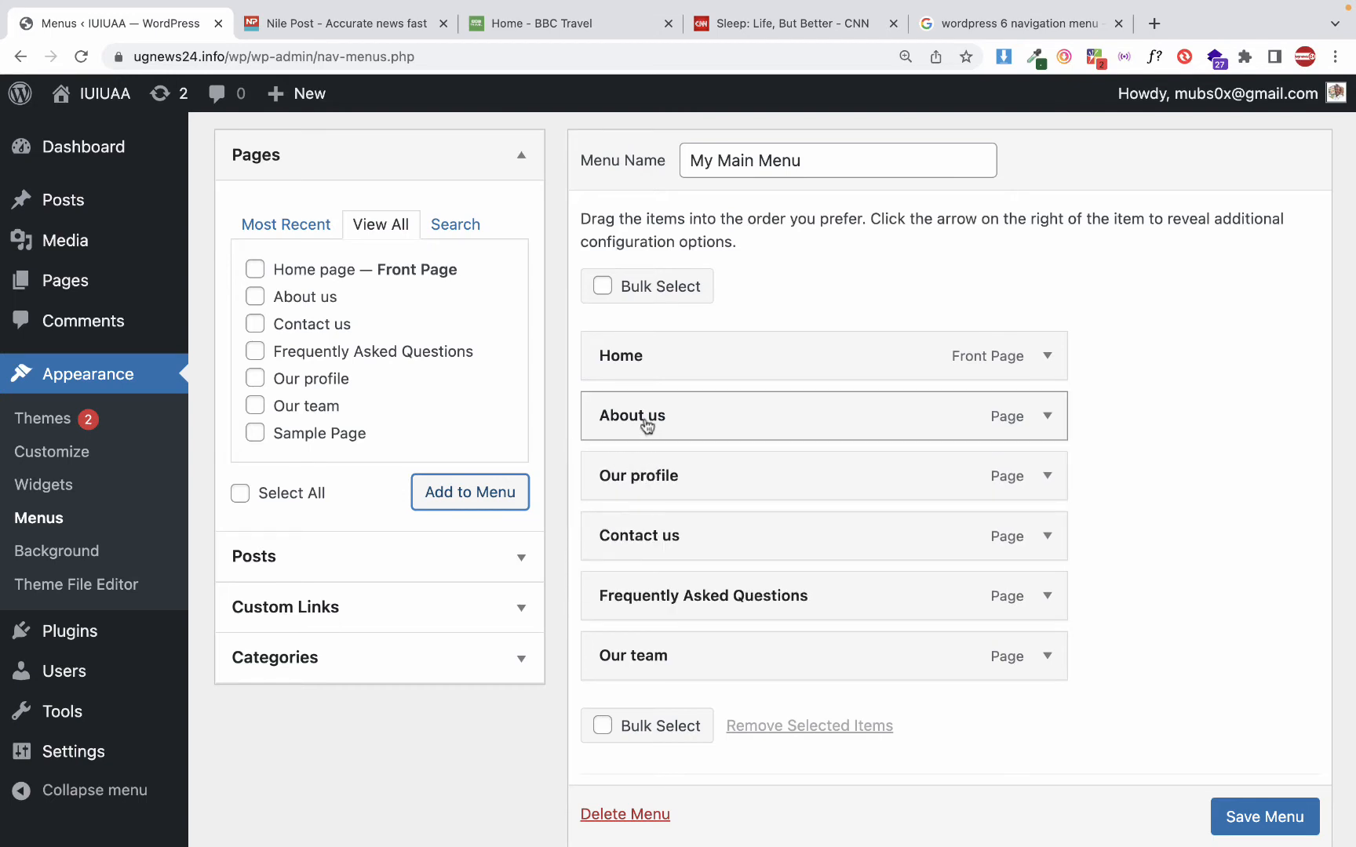
{"action": "left_click_drag", "start_coordinate": [647, 475], "coordinate": [699, 473]}
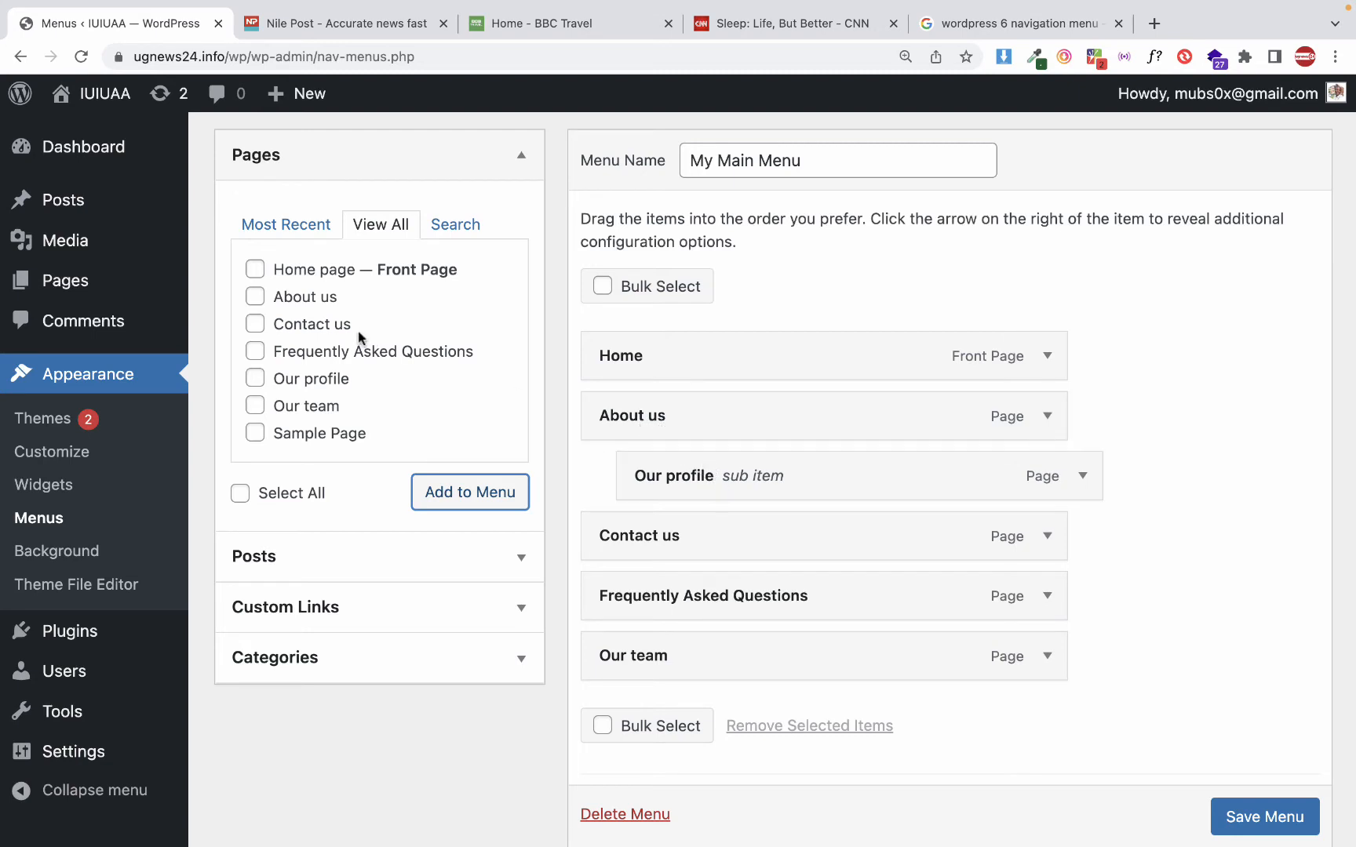
Add the About us page to the menu again and nest it as the first sub item of About us
{"action": "left_click", "coordinate": [256, 296]}
{"action": "left_click", "coordinate": [446, 486]}
{"action": "left_click_drag", "start_coordinate": [663, 723], "coordinate": [693, 464]}
Set the navigation label of the nested About us item to "Our Story"
{"action": "left_click", "coordinate": [1085, 482]}
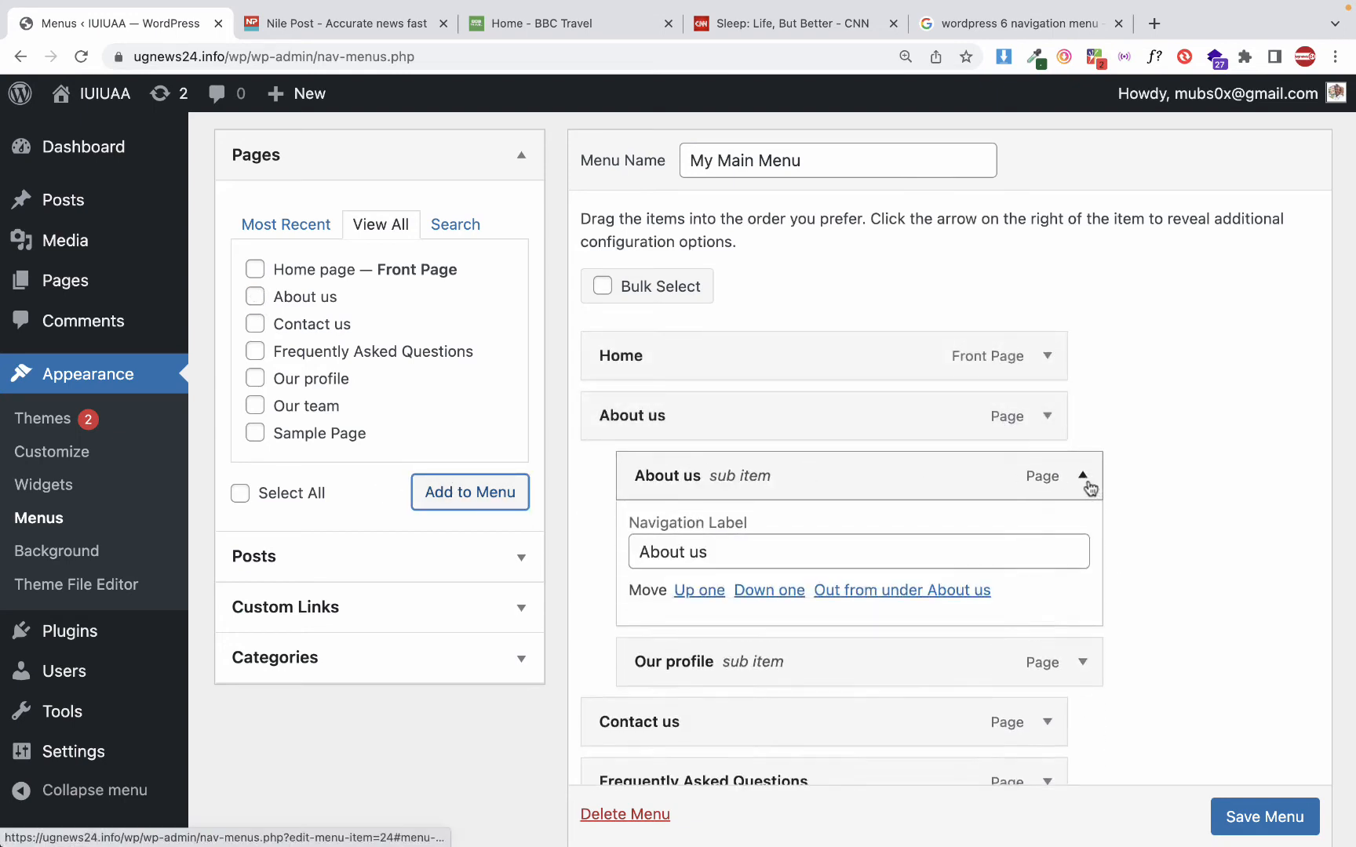
{"action": "double_click", "coordinate": [787, 557]}
{"action": "triple_click", "coordinate": [743, 573]}
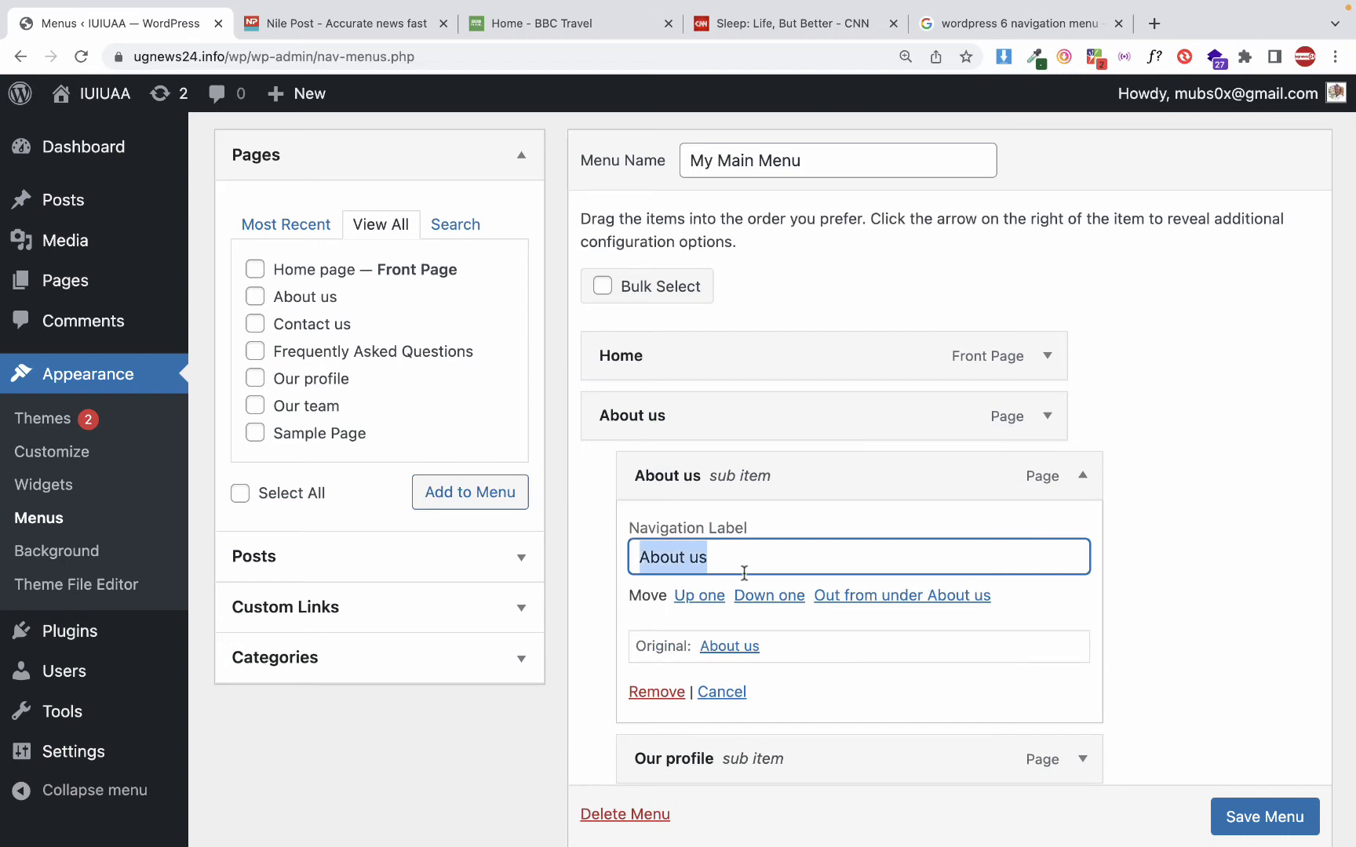
{"action": "type", "text": "Our Story"}
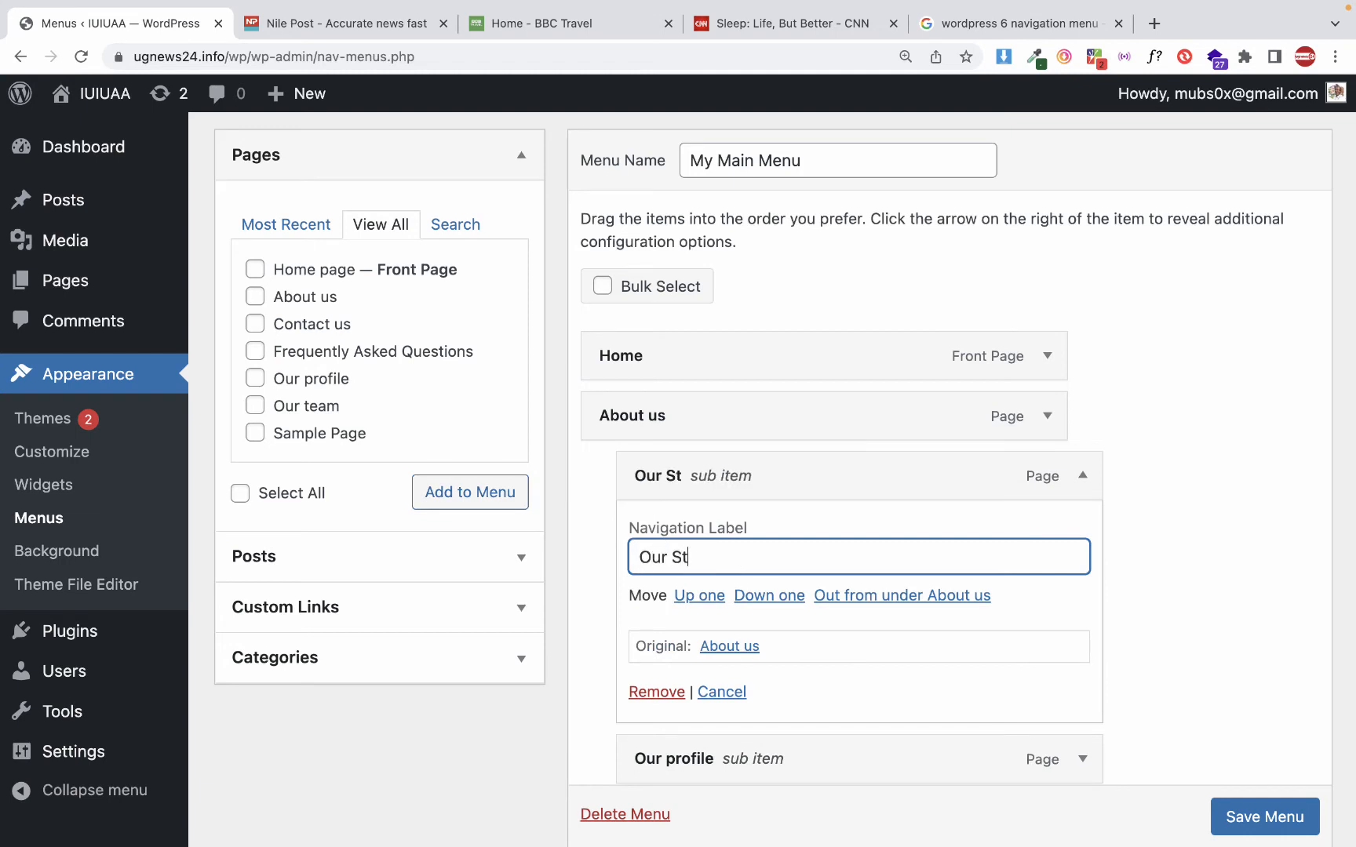
{"action": "left_click", "coordinate": [1083, 476]}
Reorder the menu with Our profile, Our Story and Frequently Asked Questions nested under About us, and Our team above Contact us
{"action": "left_click_drag", "start_coordinate": [786, 541], "coordinate": [782, 480]}
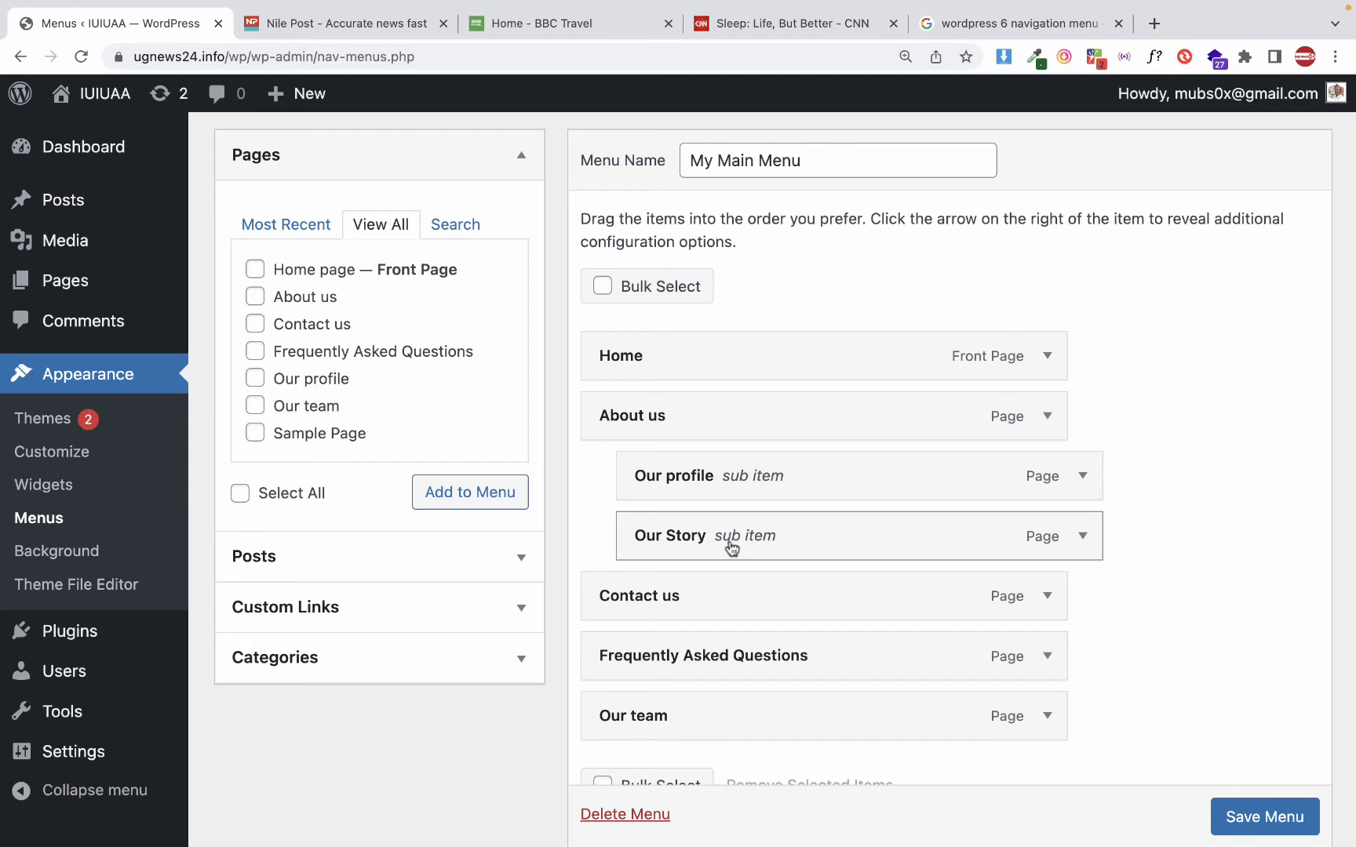
{"action": "left_click_drag", "start_coordinate": [726, 655], "coordinate": [651, 566]}
{"action": "scroll", "coordinate": [752, 636], "scroll_direction": "down", "scroll_amount": 2}
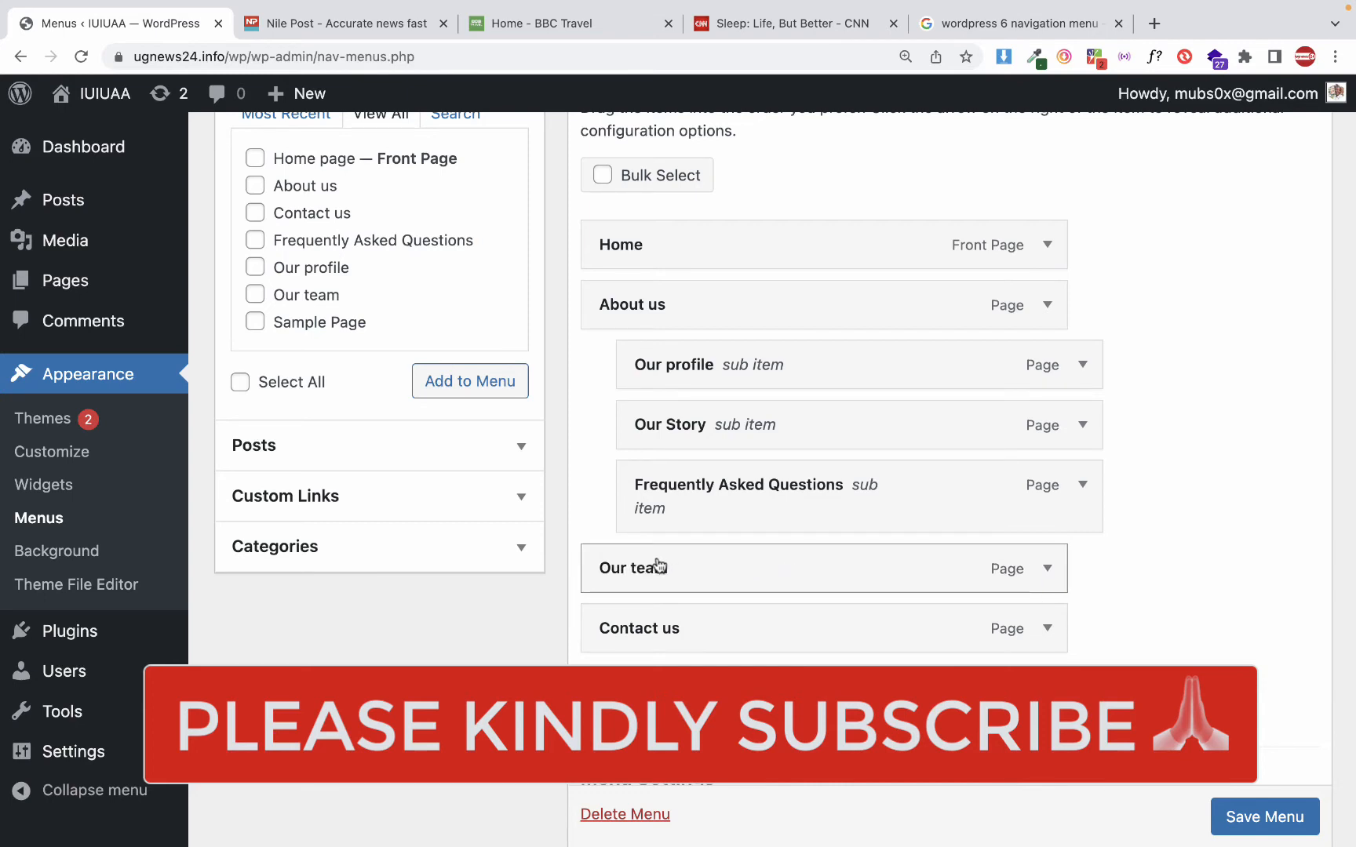
Review the arranged page items and save My Main Menu
{"action": "scroll", "coordinate": [780, 525], "scroll_direction": "up", "scroll_amount": 1}
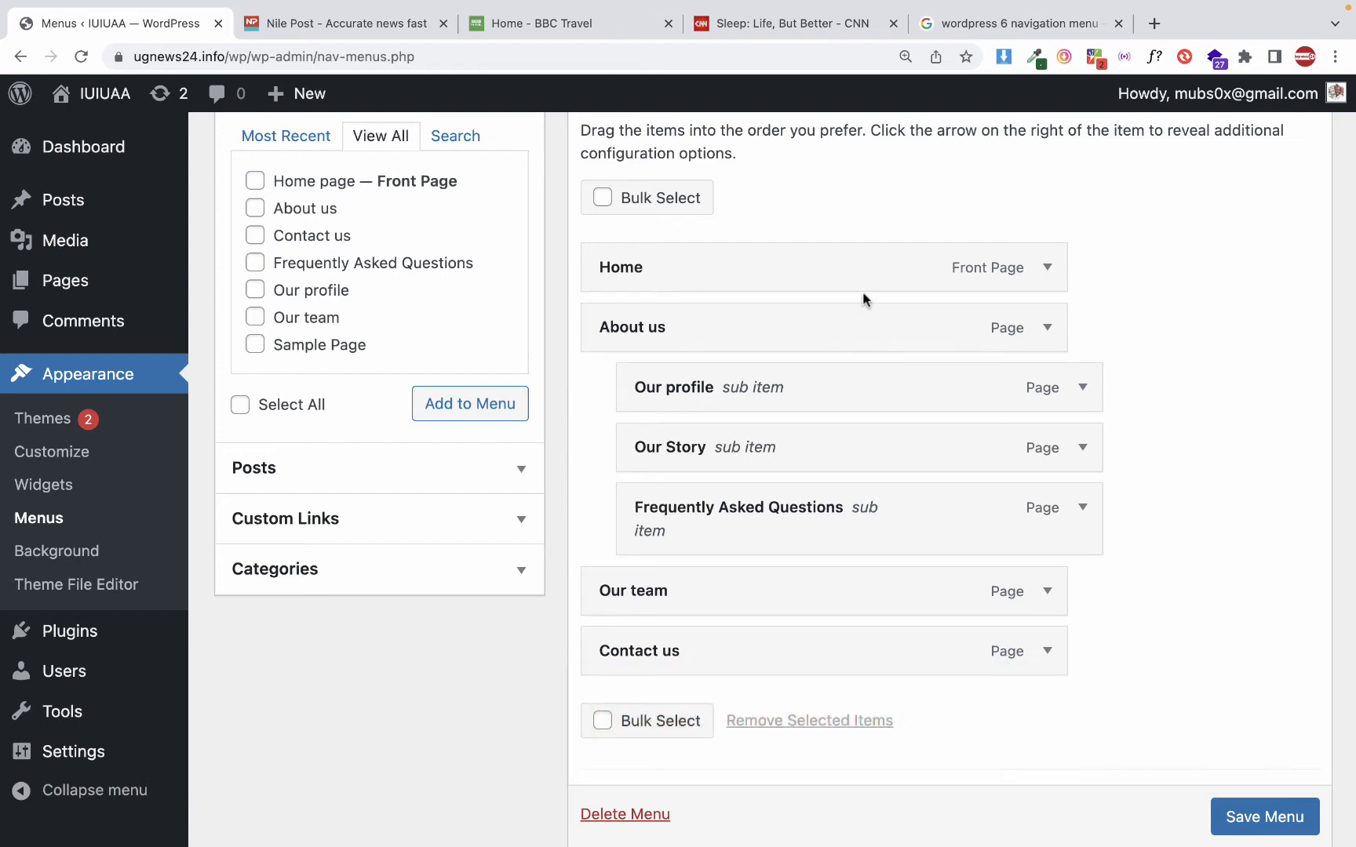
{"action": "scroll", "coordinate": [910, 501], "scroll_direction": "down", "scroll_amount": 1}
{"action": "scroll", "coordinate": [909, 501], "scroll_direction": "down", "scroll_amount": 3}
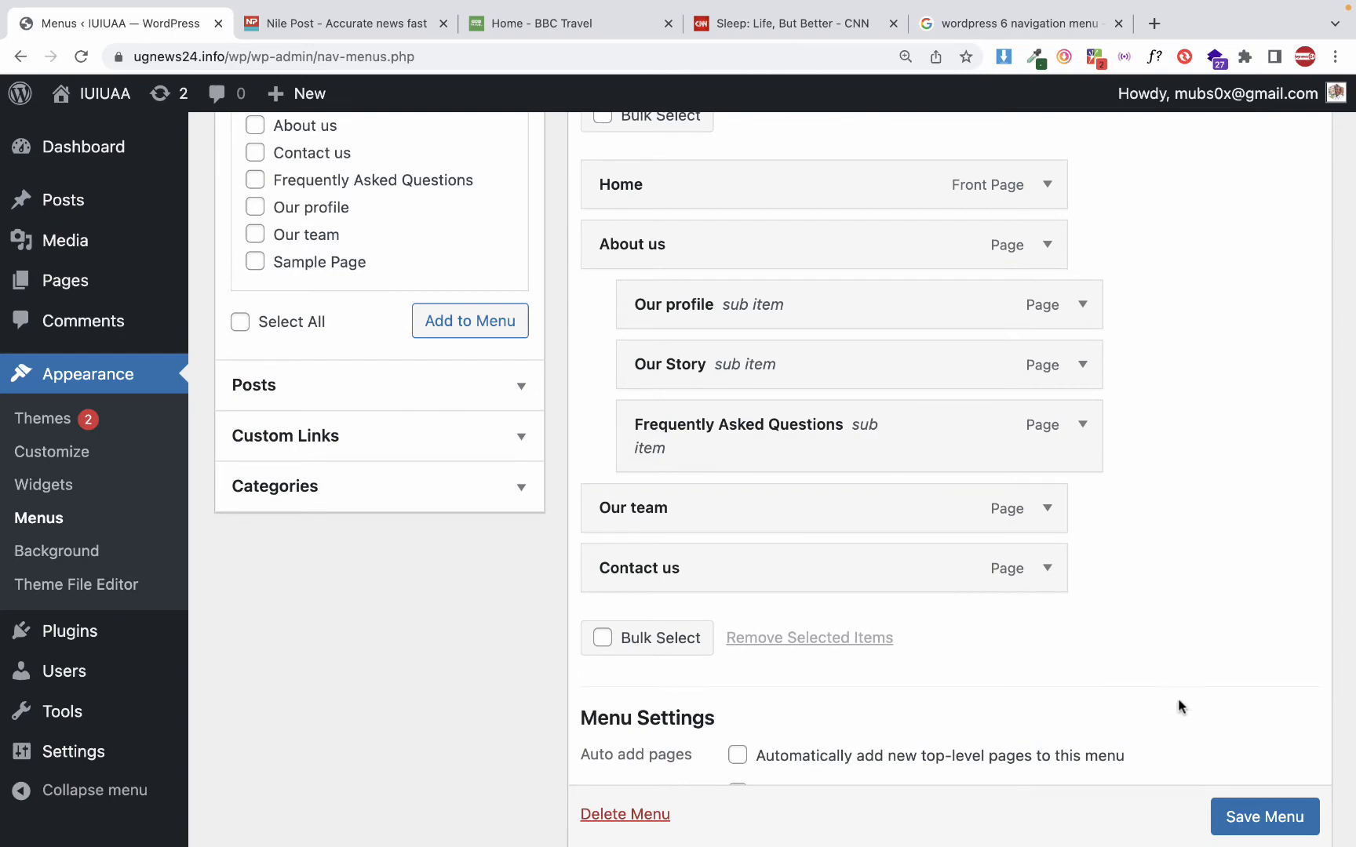
{"action": "left_click", "coordinate": [1254, 816]}
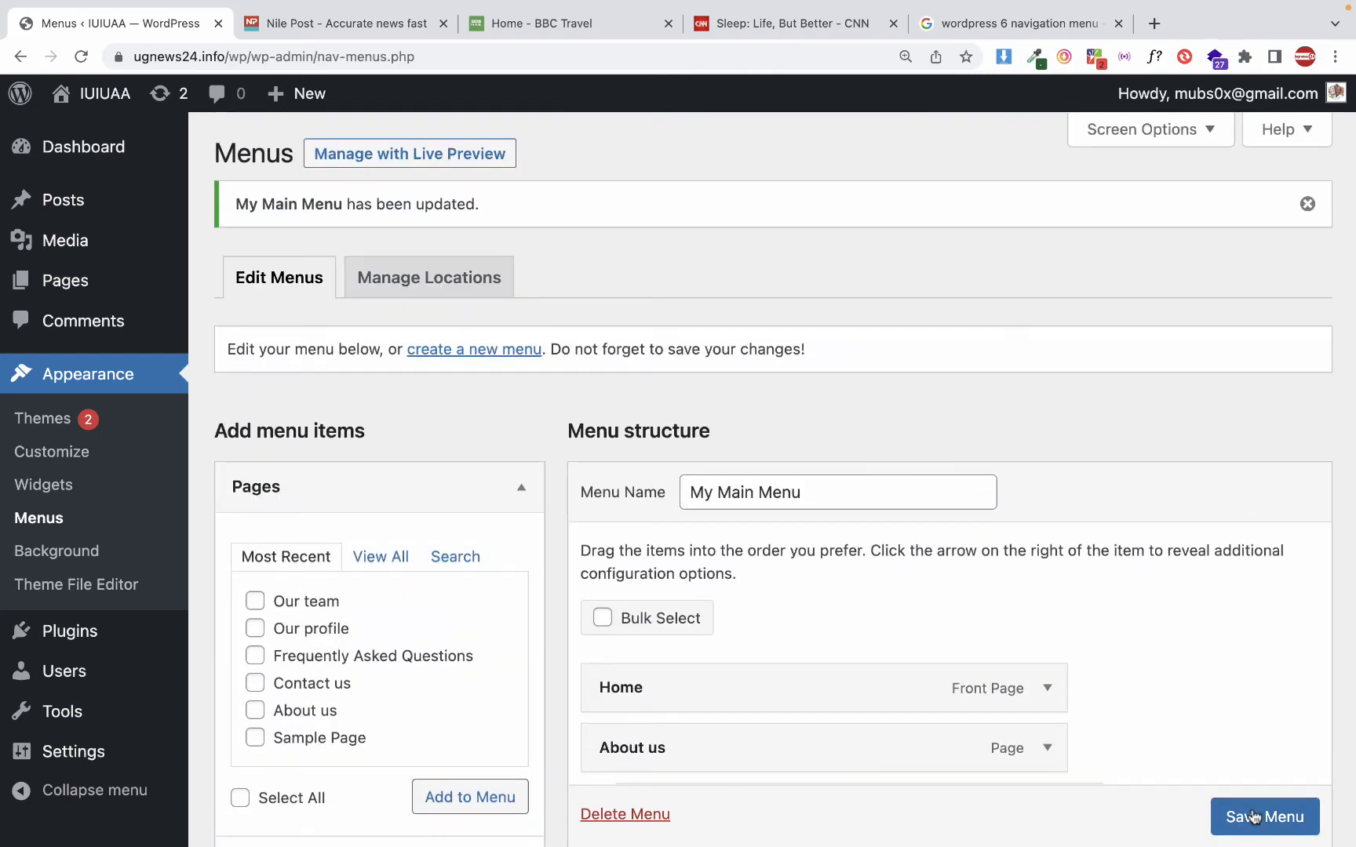
{"action": "left_click", "coordinate": [1254, 815]}
{"action": "scroll", "coordinate": [1254, 828], "scroll_direction": "down", "scroll_amount": 2}
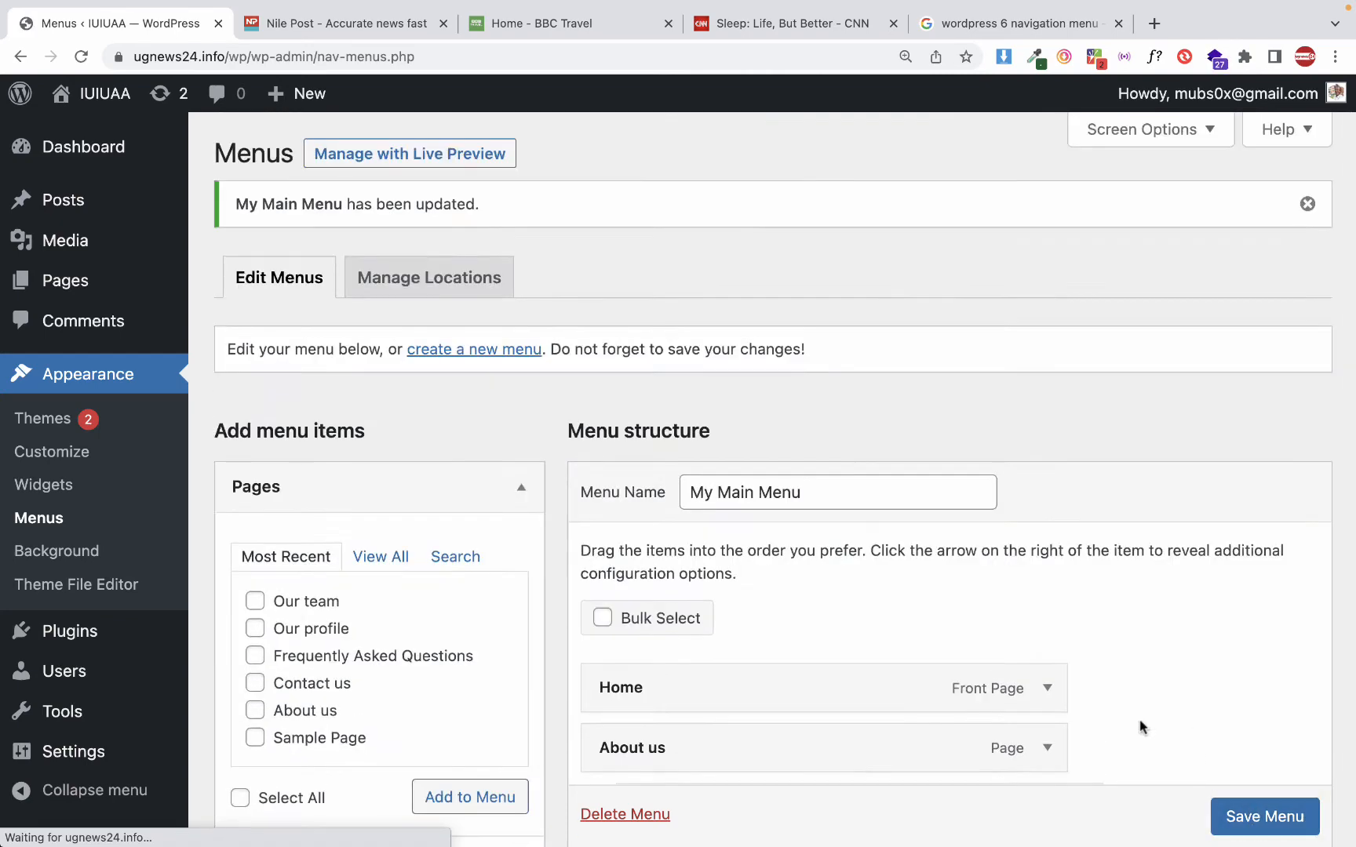
{"action": "scroll", "coordinate": [1038, 677], "scroll_direction": "down", "scroll_amount": 10}
{"action": "scroll", "coordinate": [1043, 681], "scroll_direction": "up", "scroll_amount": 6}
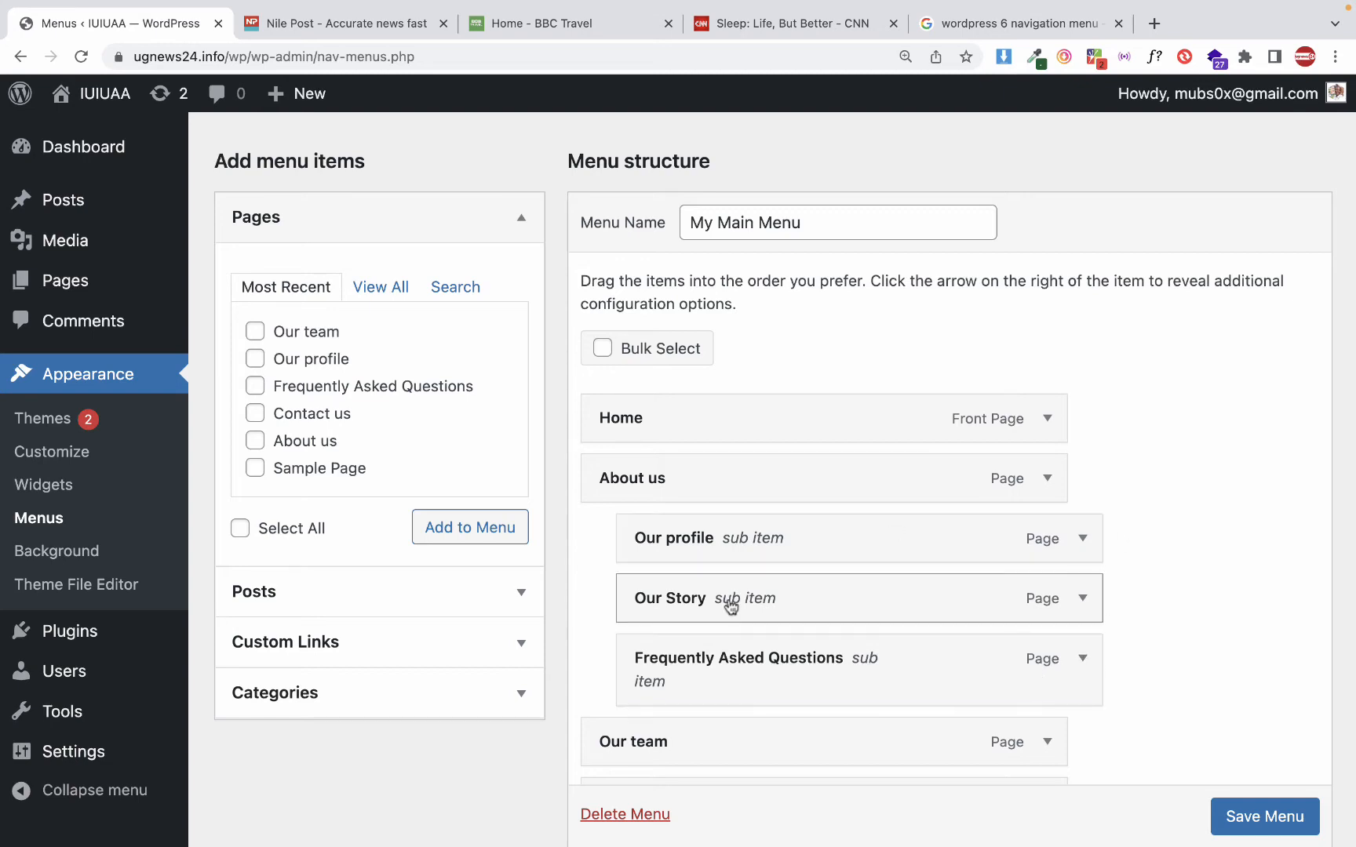
{"action": "left_click", "coordinate": [500, 647]}
{"action": "left_click", "coordinate": [438, 394]}
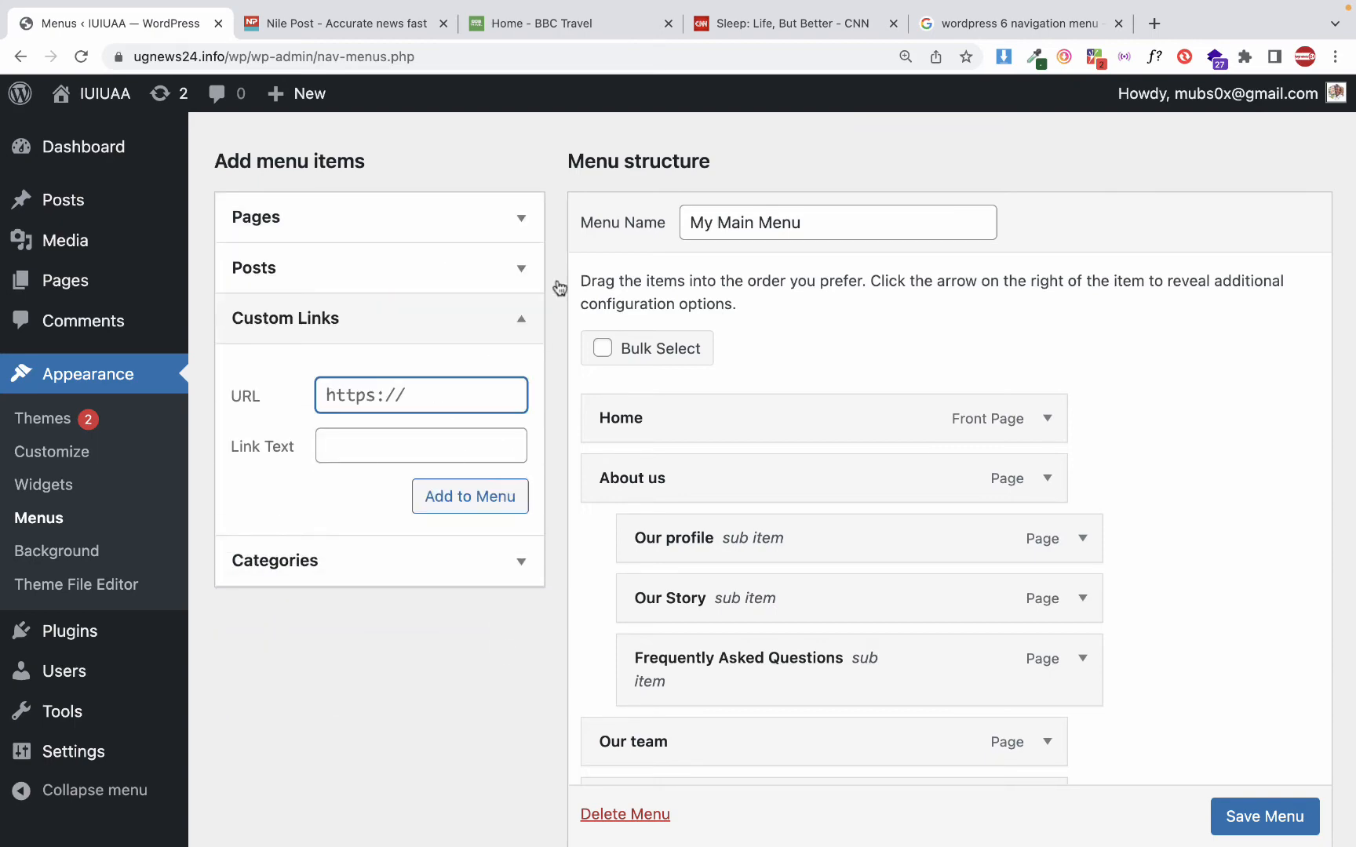
{"action": "left_click", "coordinate": [558, 32]}
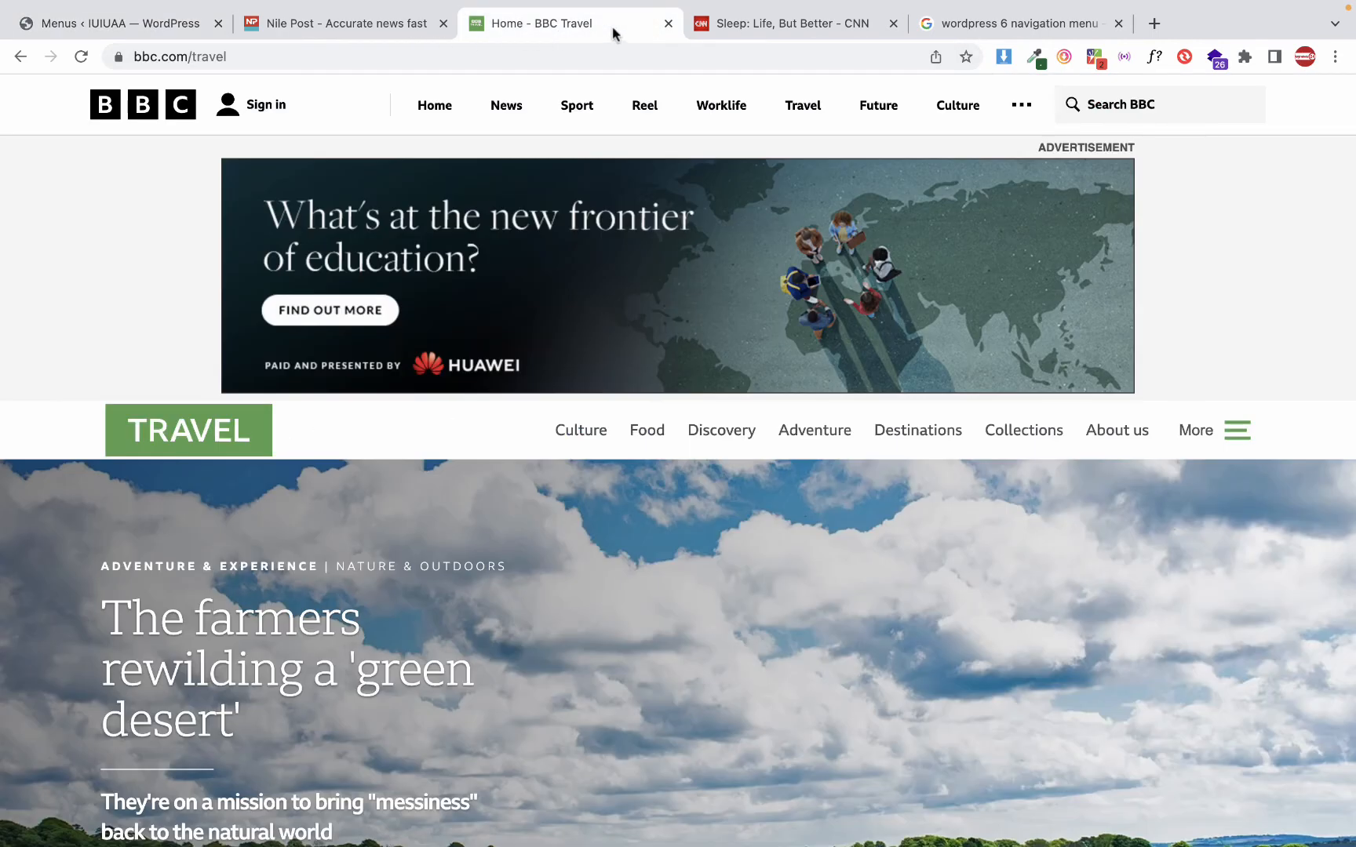
{"action": "left_click", "coordinate": [564, 56]}
{"action": "key", "text": "super+c"}
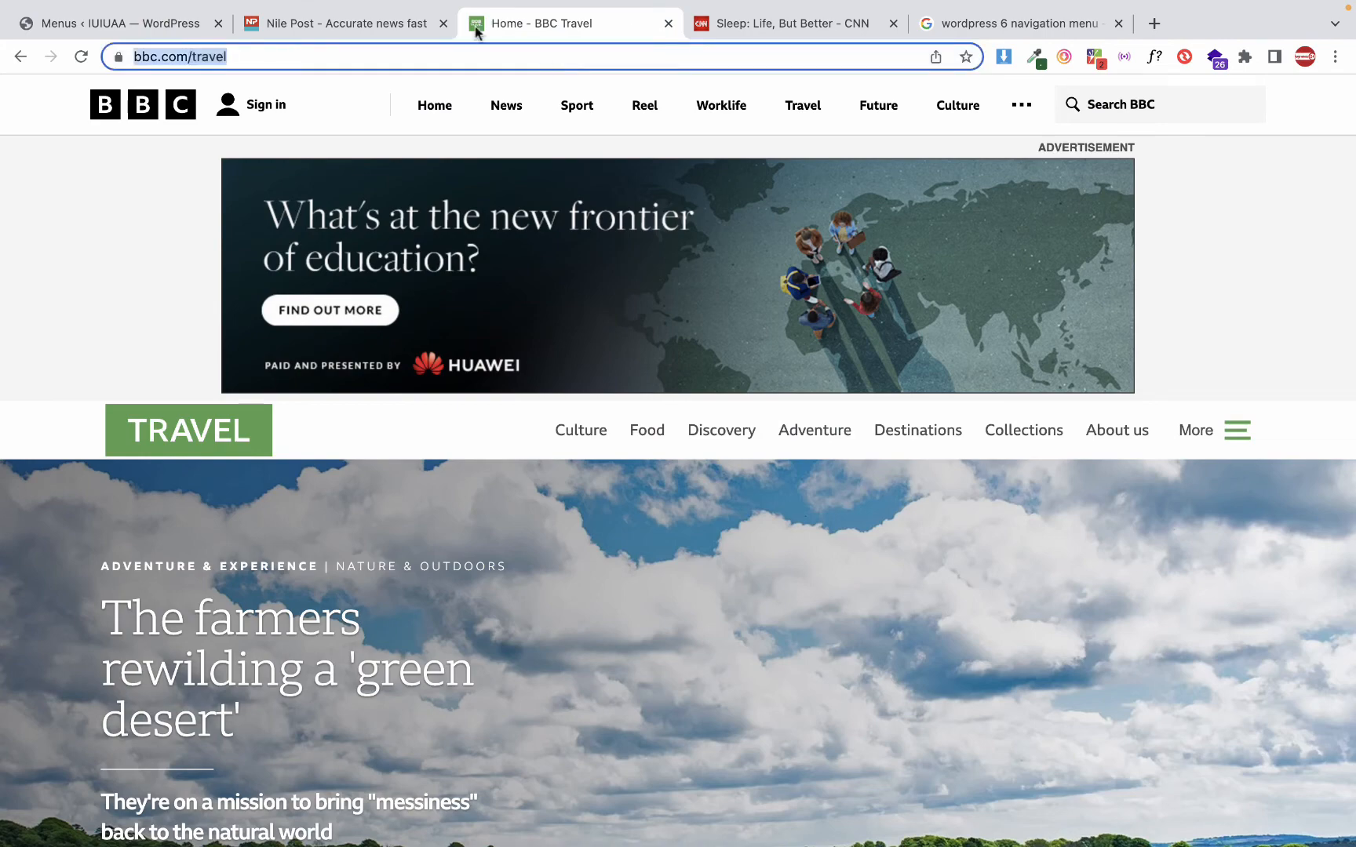
{"action": "left_click", "coordinate": [157, 23]}
{"action": "key", "text": "super+v"}
{"action": "key", "text": "shift+alt+Left"}
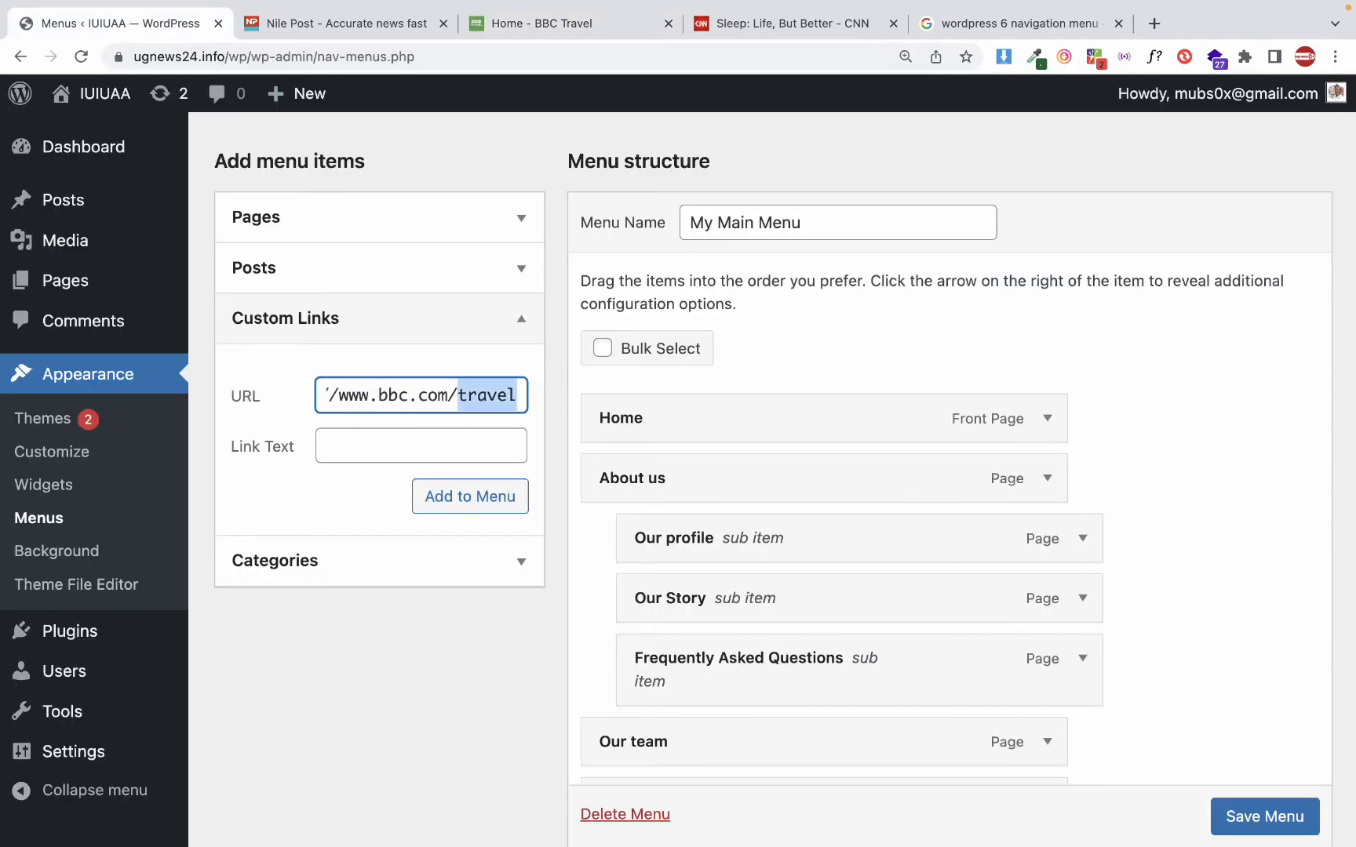
{"action": "key", "text": "BackSpace"}
{"action": "left_click", "coordinate": [378, 448]}
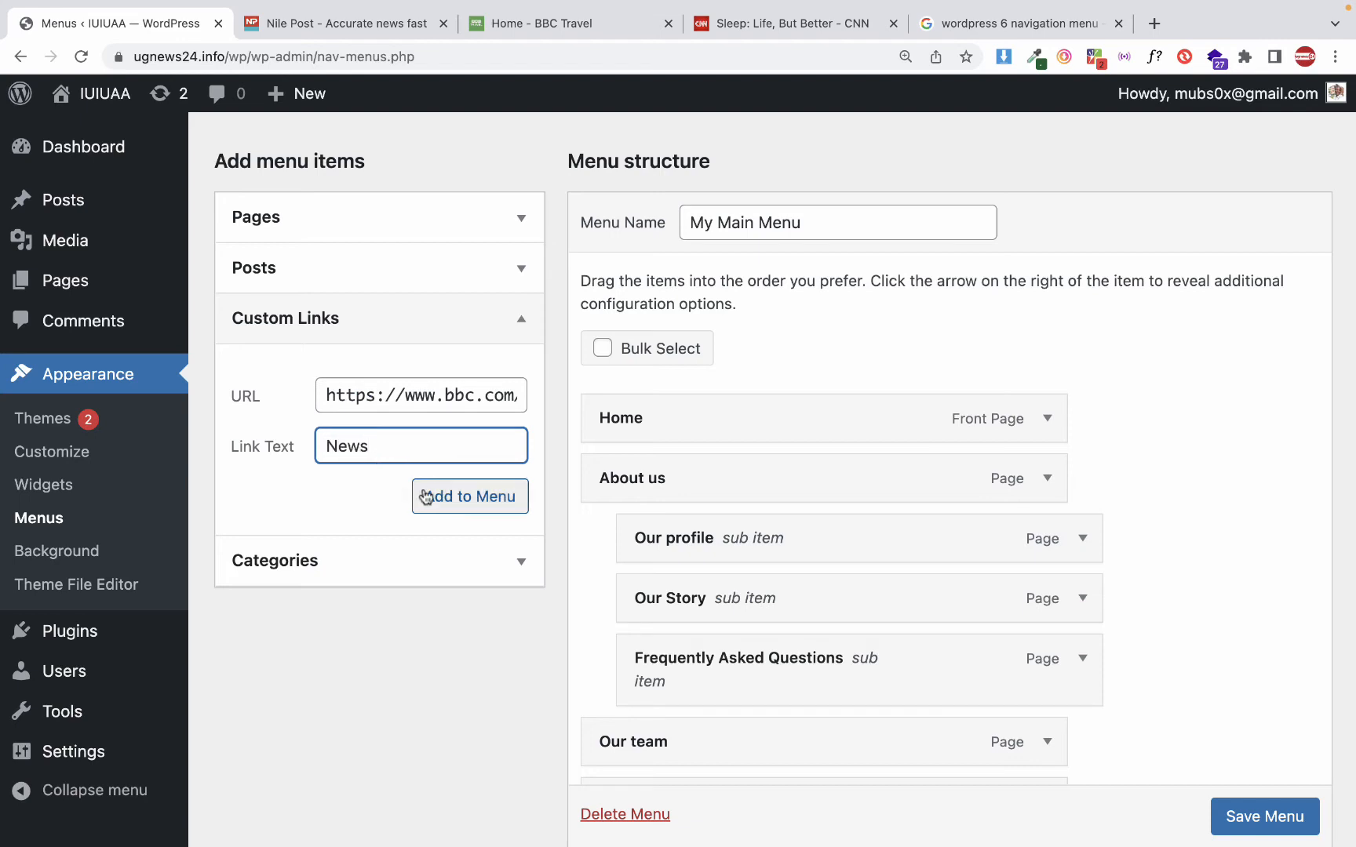
{"action": "left_click", "coordinate": [483, 499]}
{"action": "scroll", "coordinate": [690, 568], "scroll_direction": "down", "scroll_amount": 5}
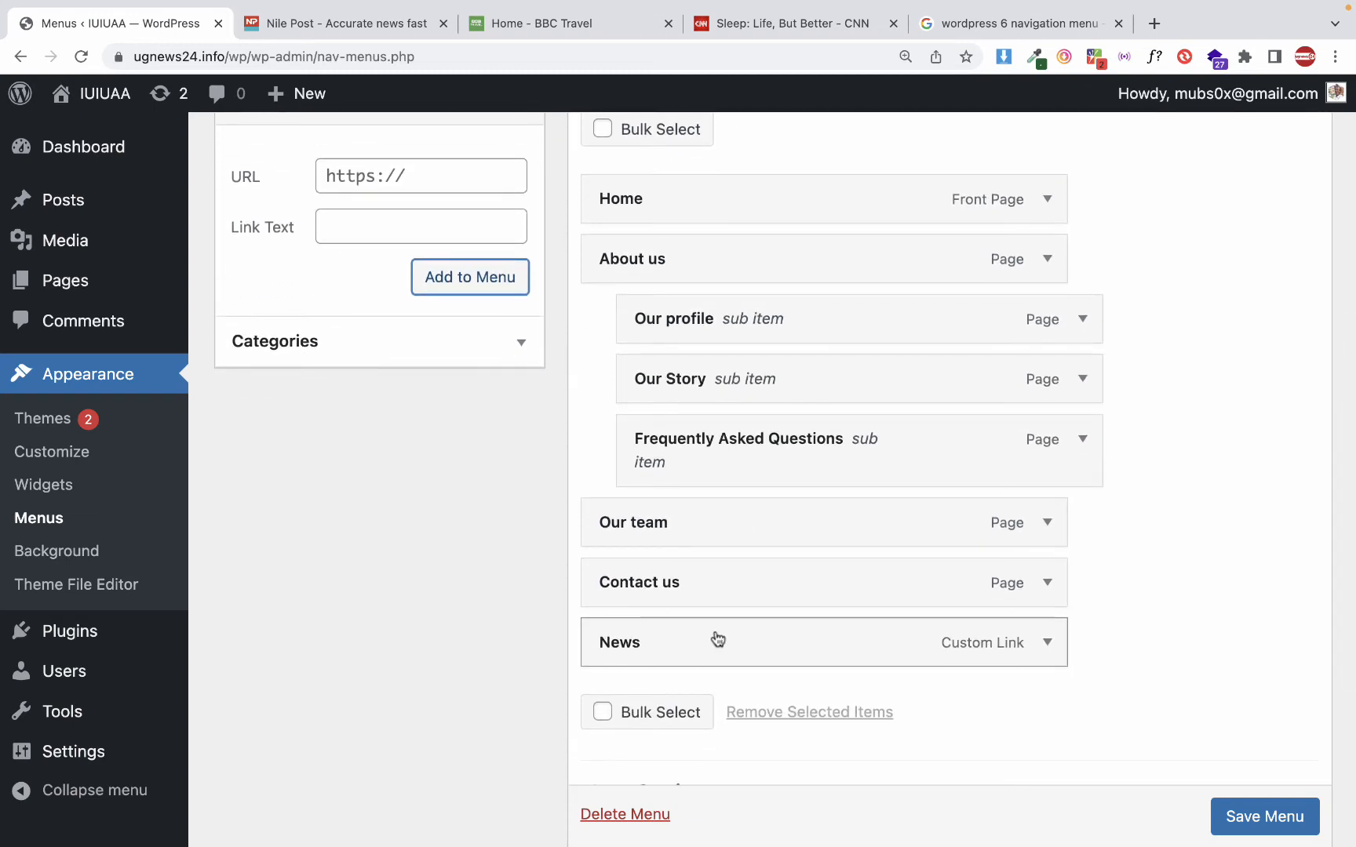
Check the URL and label of the News custom link, and save My Main Menu with it
{"action": "left_click", "coordinate": [1048, 650]}
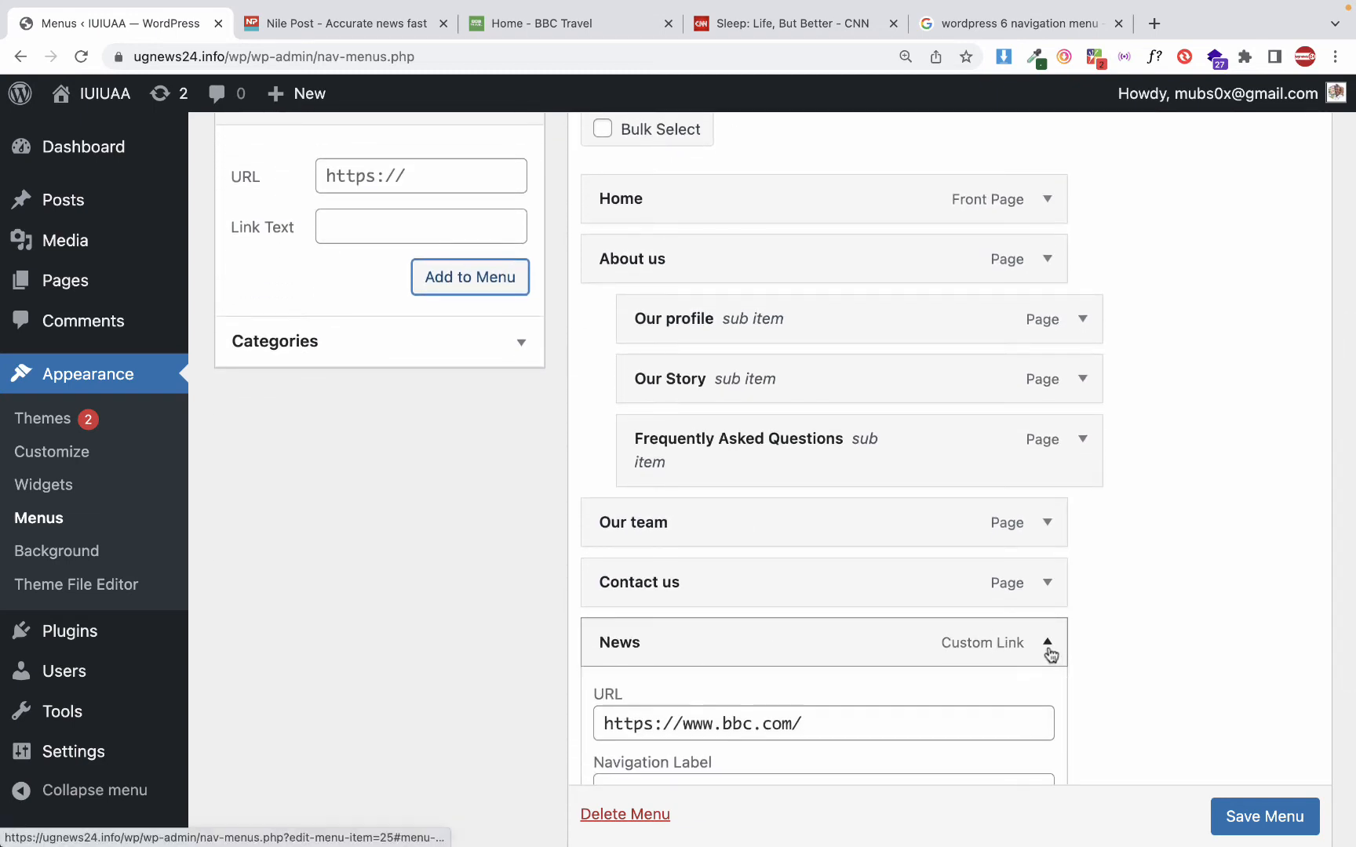
{"action": "scroll", "coordinate": [1049, 650], "scroll_direction": "down", "scroll_amount": 5}
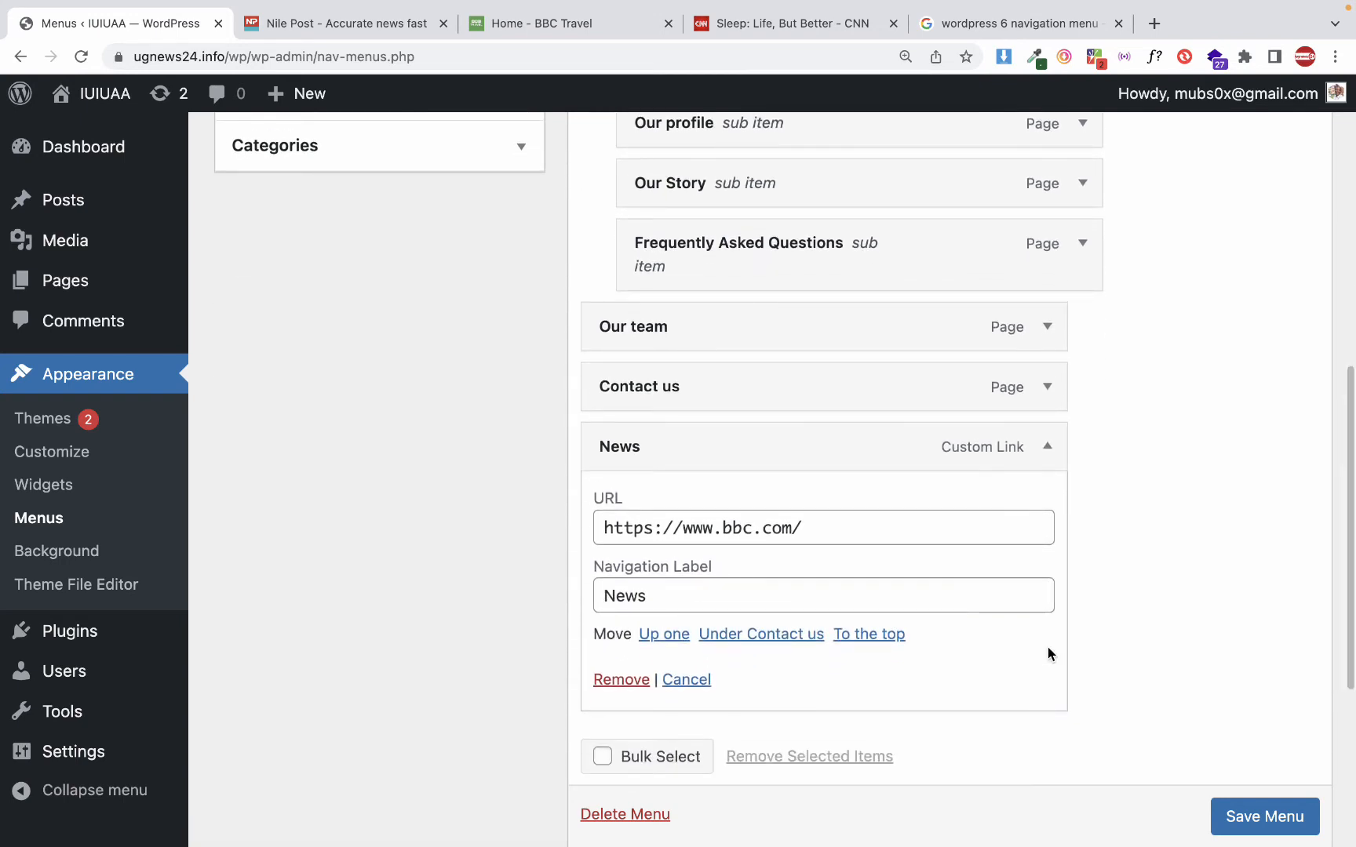
{"action": "left_click", "coordinate": [1044, 447]}
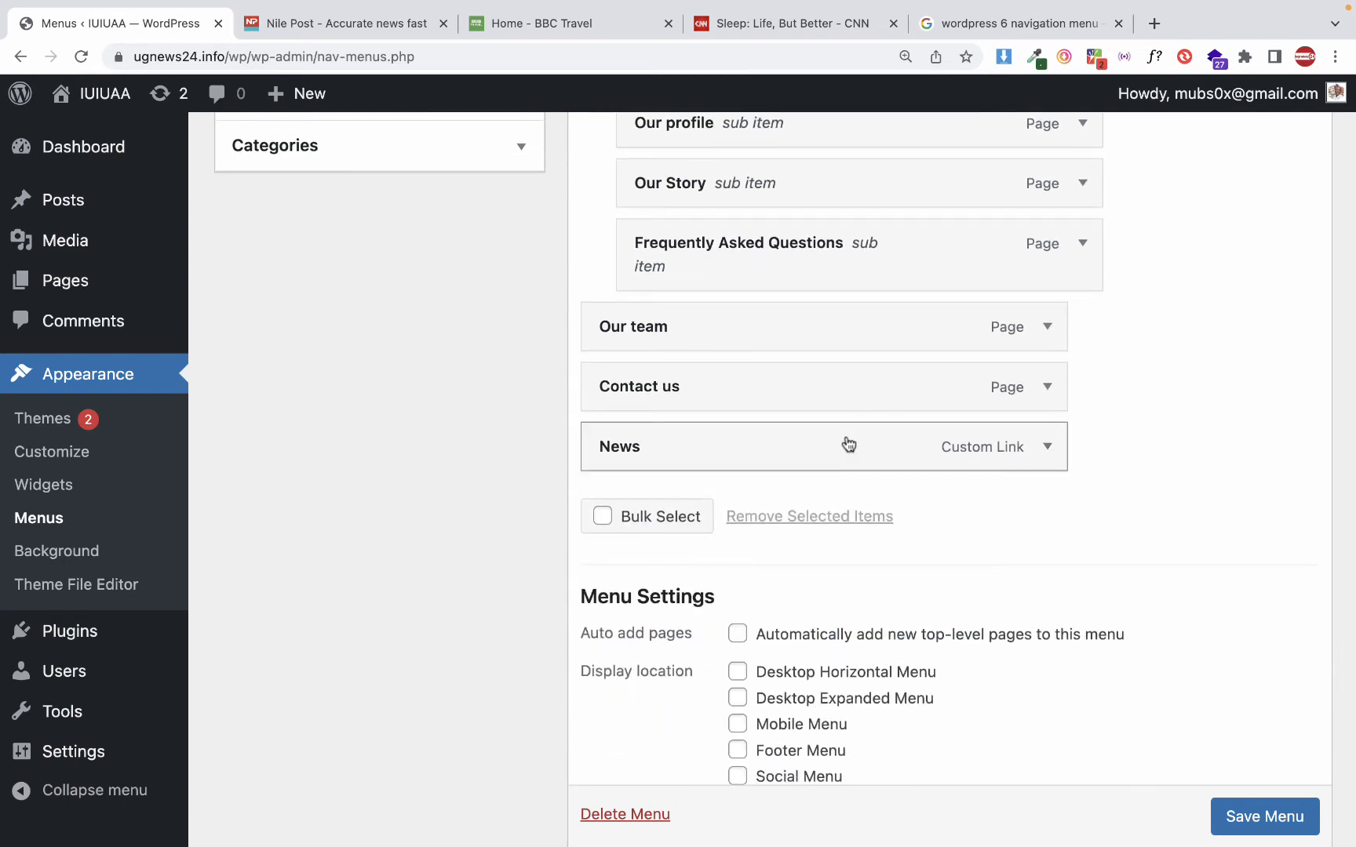
{"action": "scroll", "coordinate": [863, 471], "scroll_direction": "down", "scroll_amount": 3}
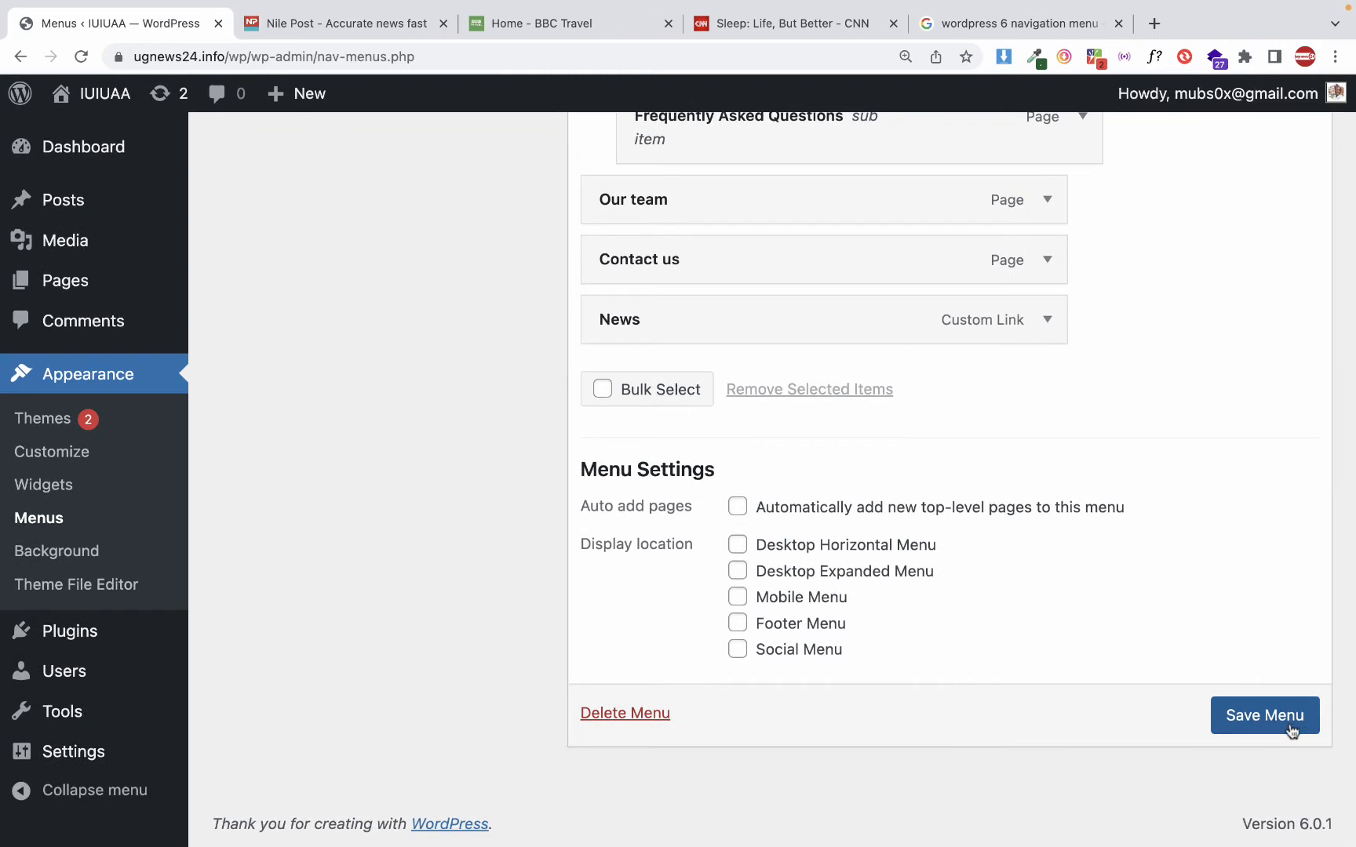
{"action": "left_click", "coordinate": [1271, 722]}
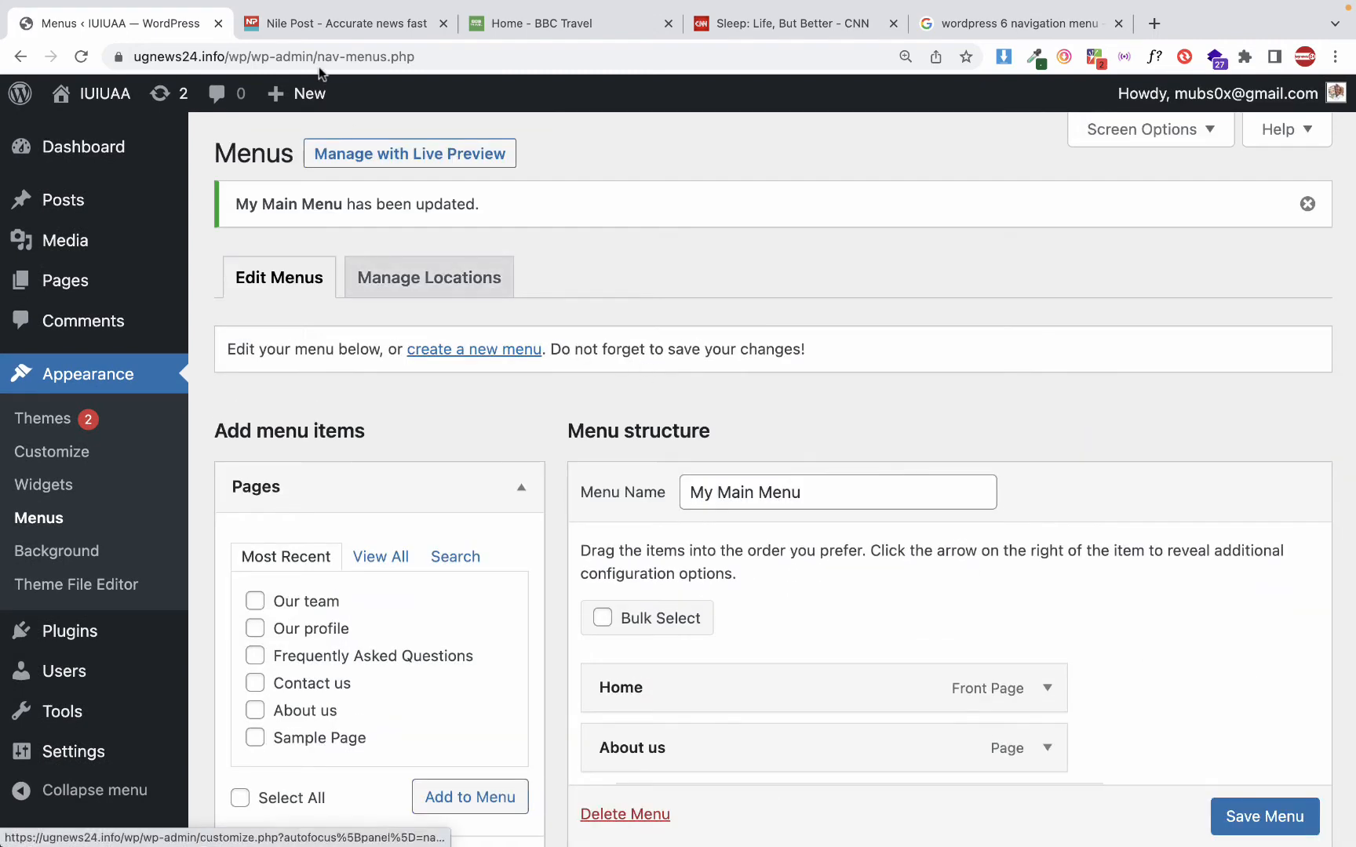
Open the IUIUAA site in a new browser tab and examine the home page's navigation, content and footer
{"action": "right_click", "coordinate": [81, 100]}
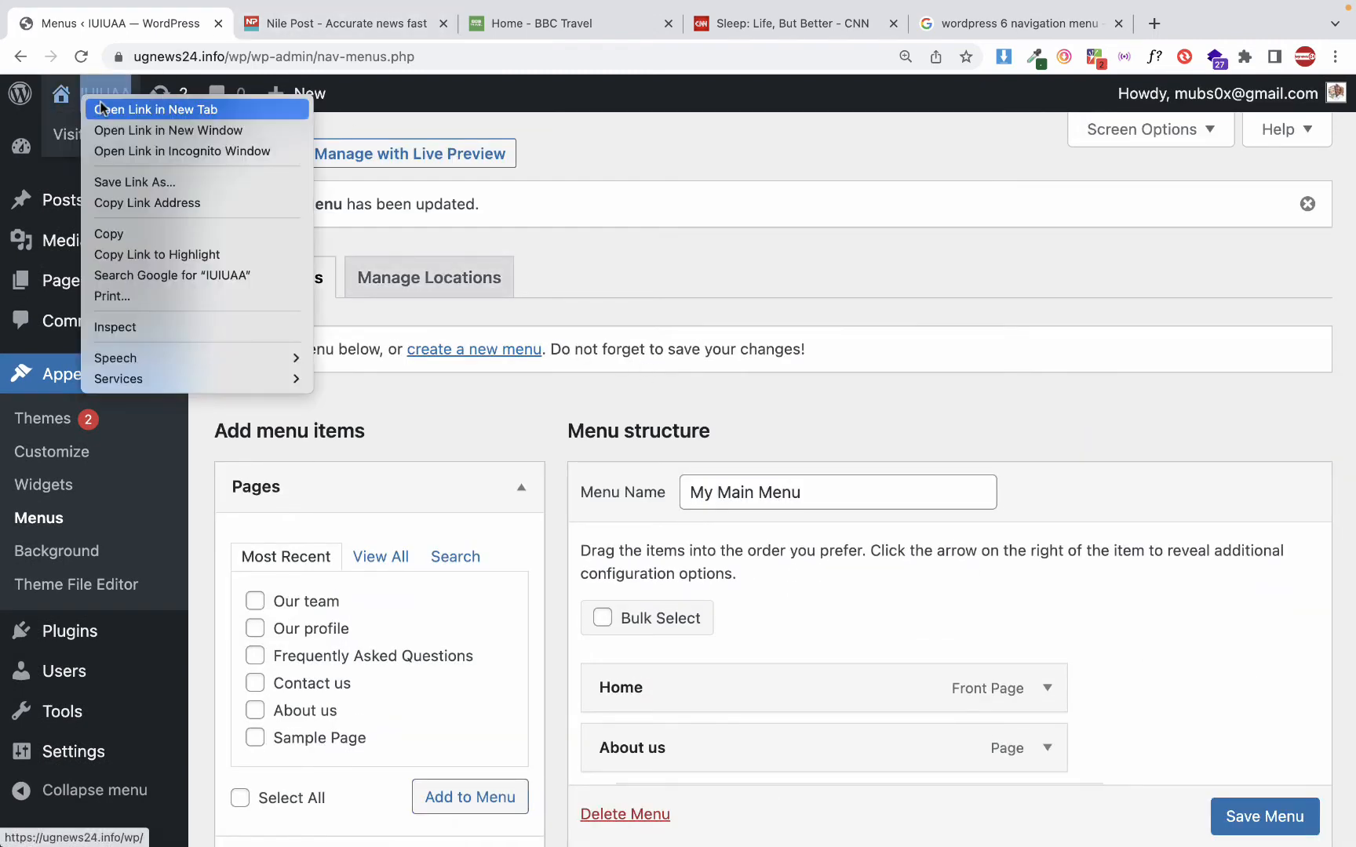
{"action": "left_click", "coordinate": [98, 109]}
{"action": "left_click", "coordinate": [281, 30]}
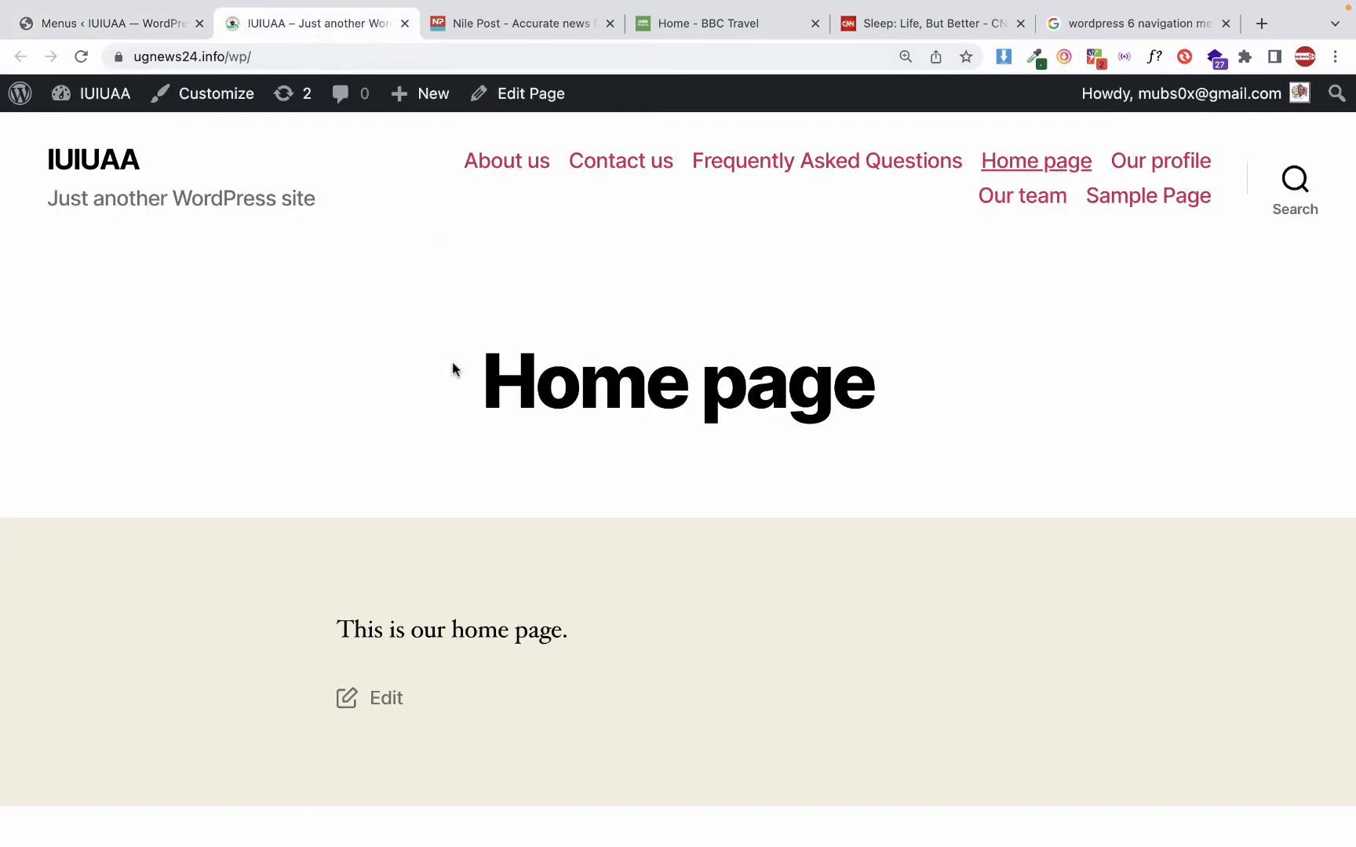
{"action": "scroll", "coordinate": [454, 370], "scroll_direction": "down", "scroll_amount": 15}
{"action": "scroll", "coordinate": [454, 370], "scroll_direction": "up", "scroll_amount": 15}
{"action": "scroll", "coordinate": [454, 370], "scroll_direction": "down", "scroll_amount": 10}
{"action": "scroll", "coordinate": [454, 370], "scroll_direction": "down", "scroll_amount": 5}
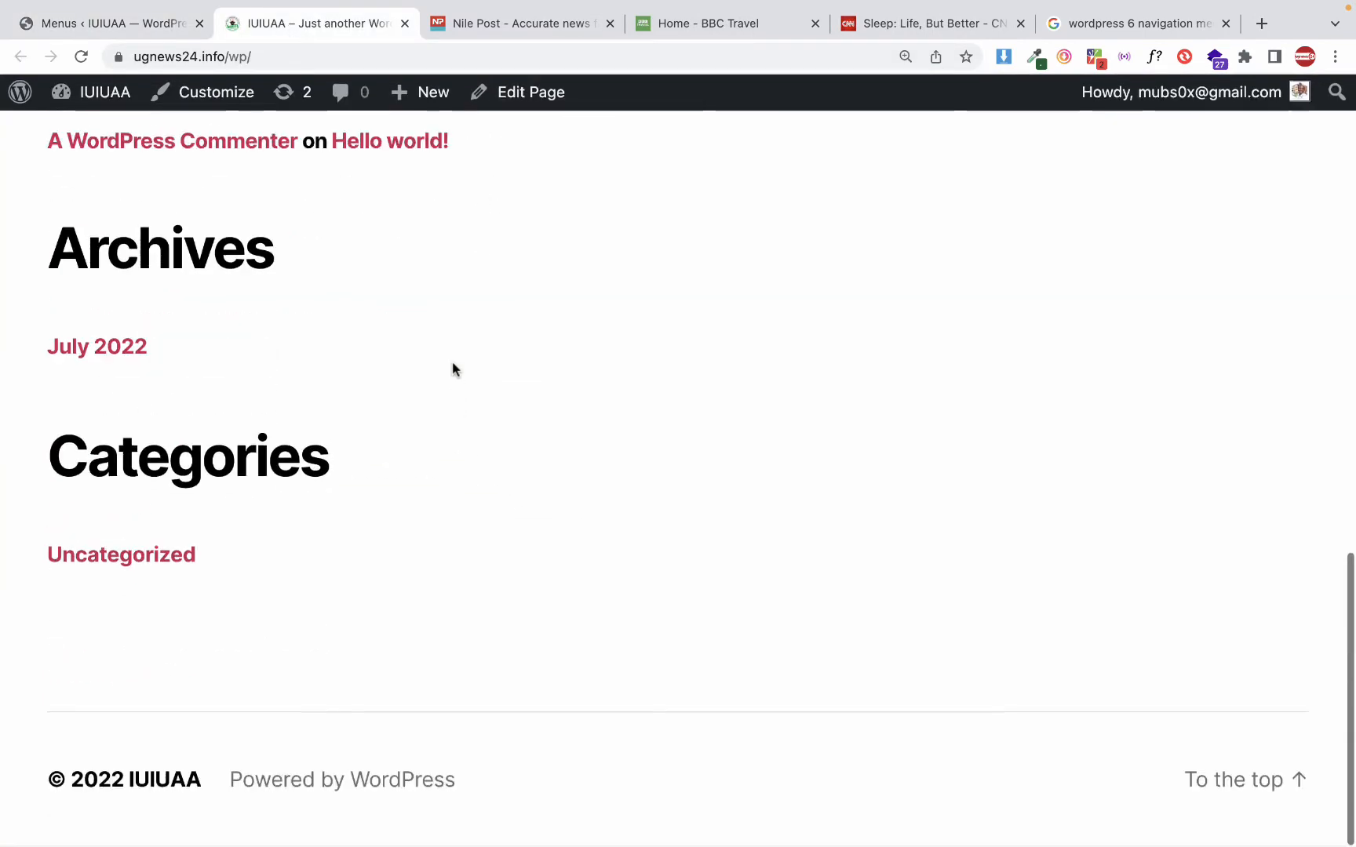
{"action": "scroll", "coordinate": [452, 369], "scroll_direction": "up", "scroll_amount": 15}
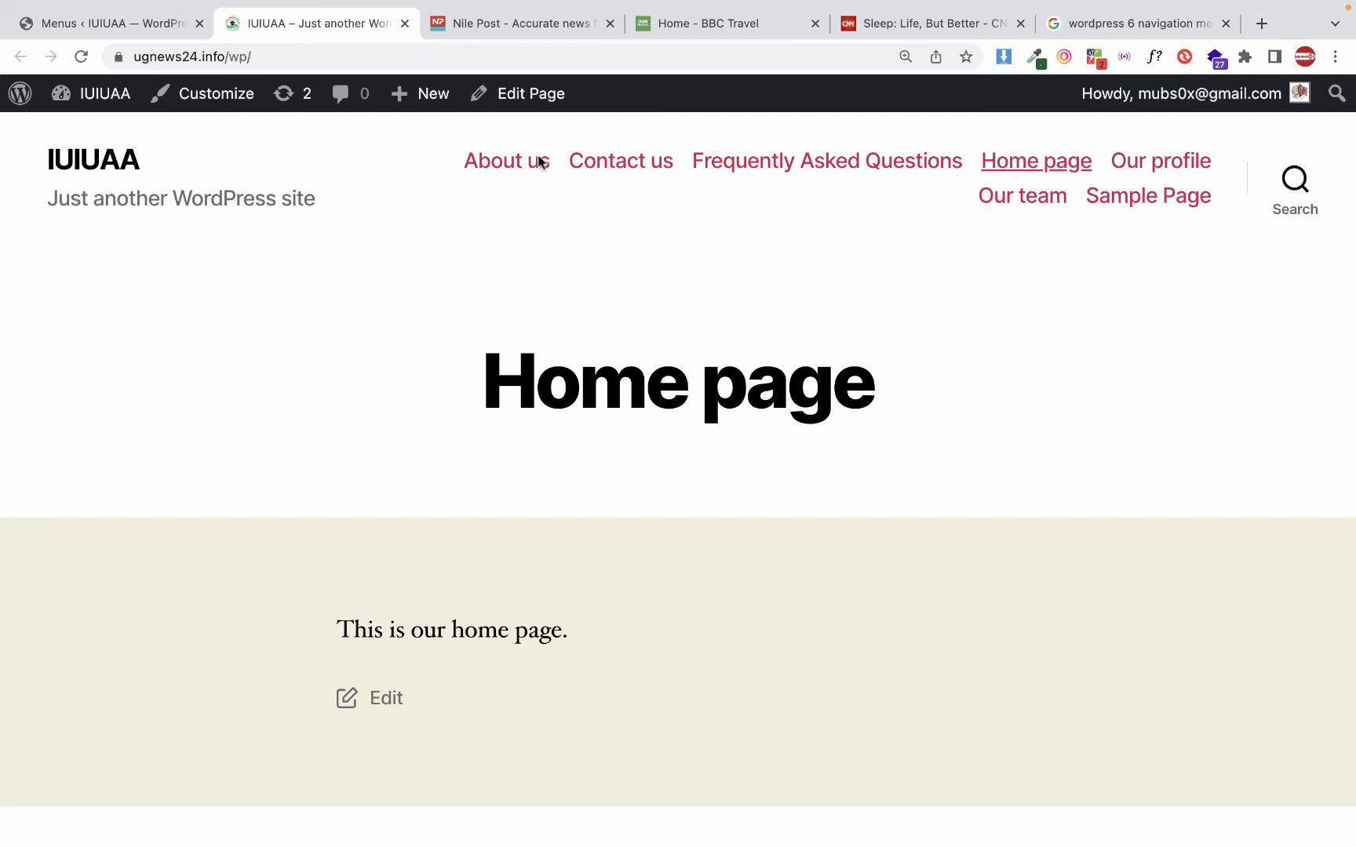
Return to the WordPress menu administration and assign My Main Menu to the Desktop Horizontal Menu location
{"action": "left_click", "coordinate": [142, 33]}
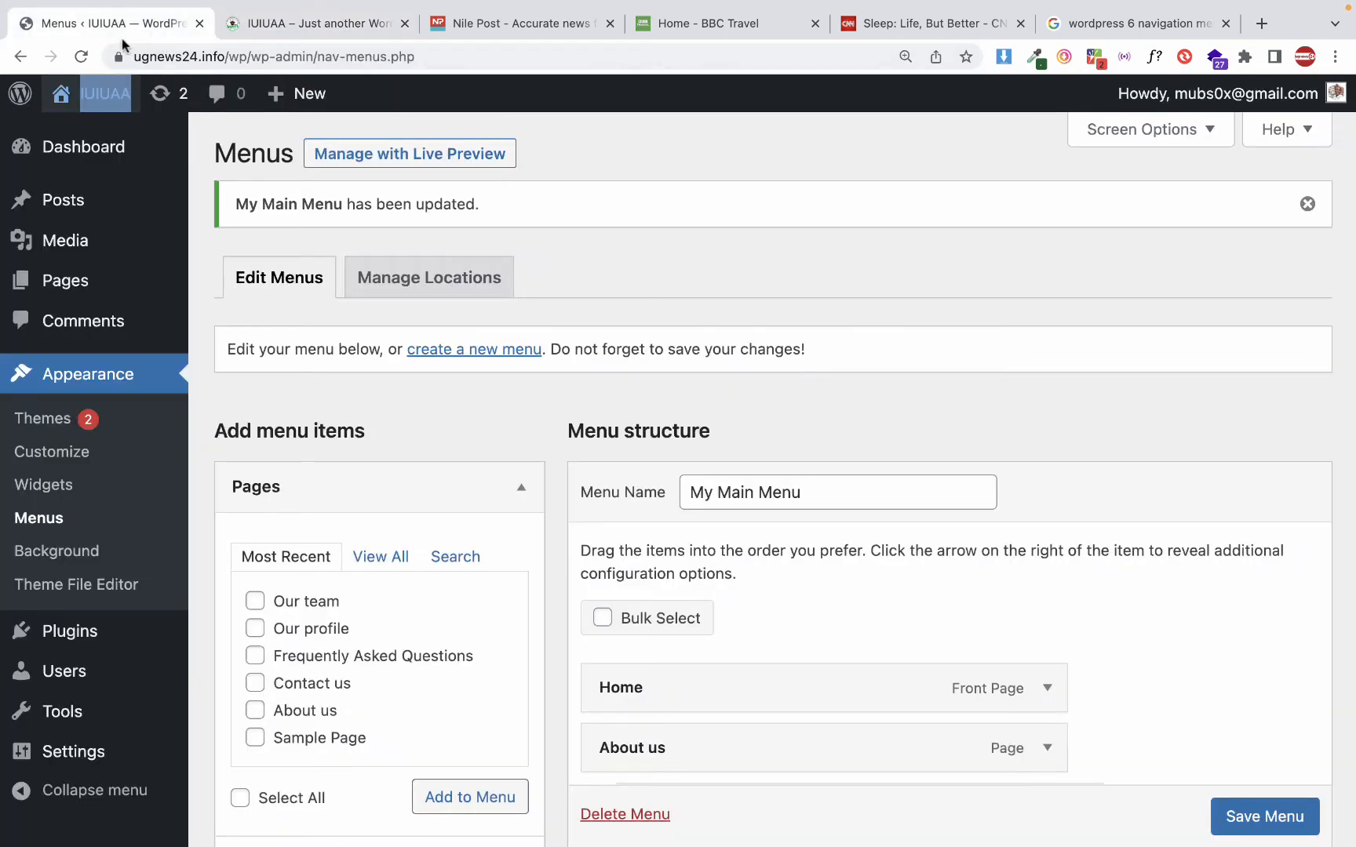
{"action": "scroll", "coordinate": [266, 299], "scroll_direction": "down", "scroll_amount": 4}
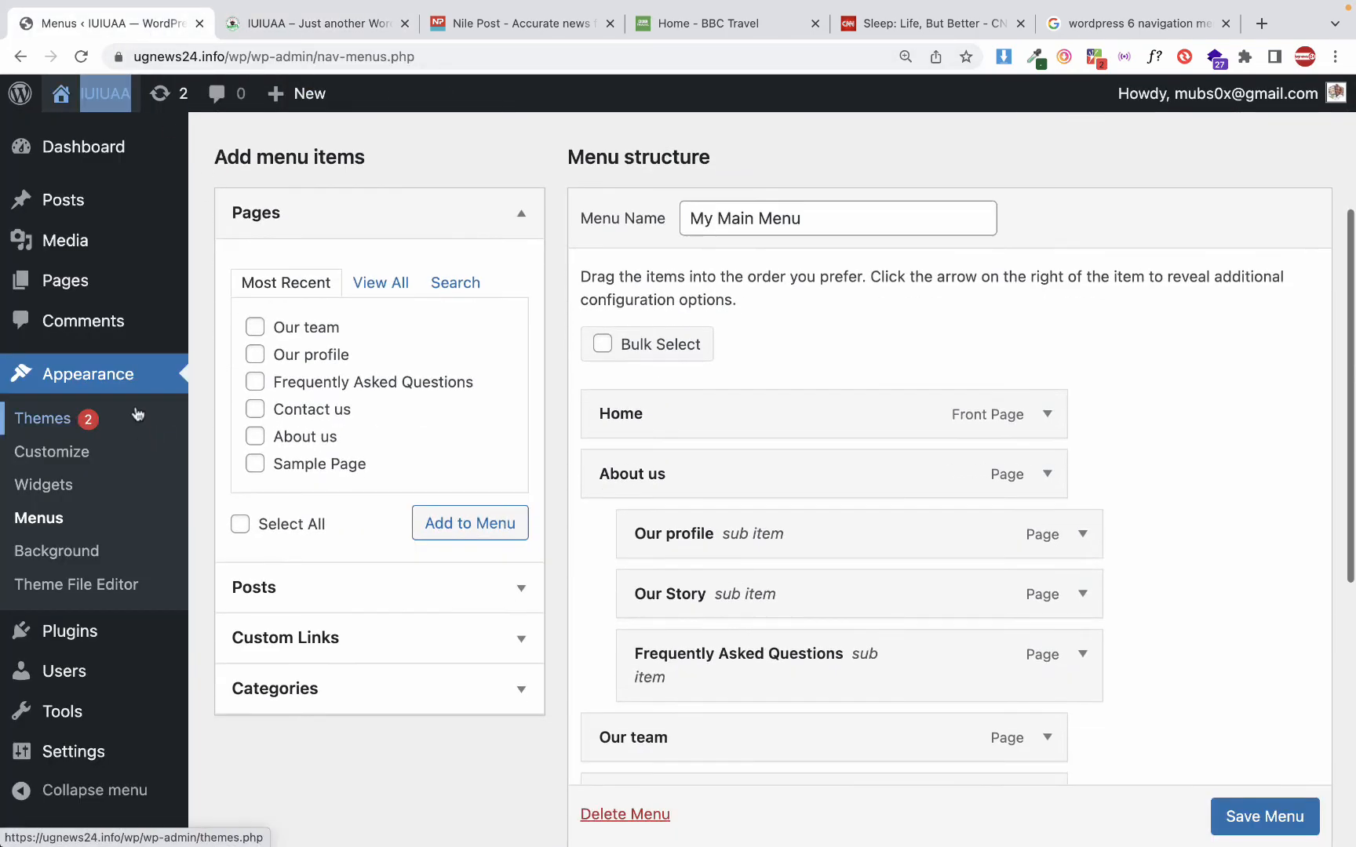
{"action": "scroll", "coordinate": [620, 502], "scroll_direction": "up", "scroll_amount": 4}
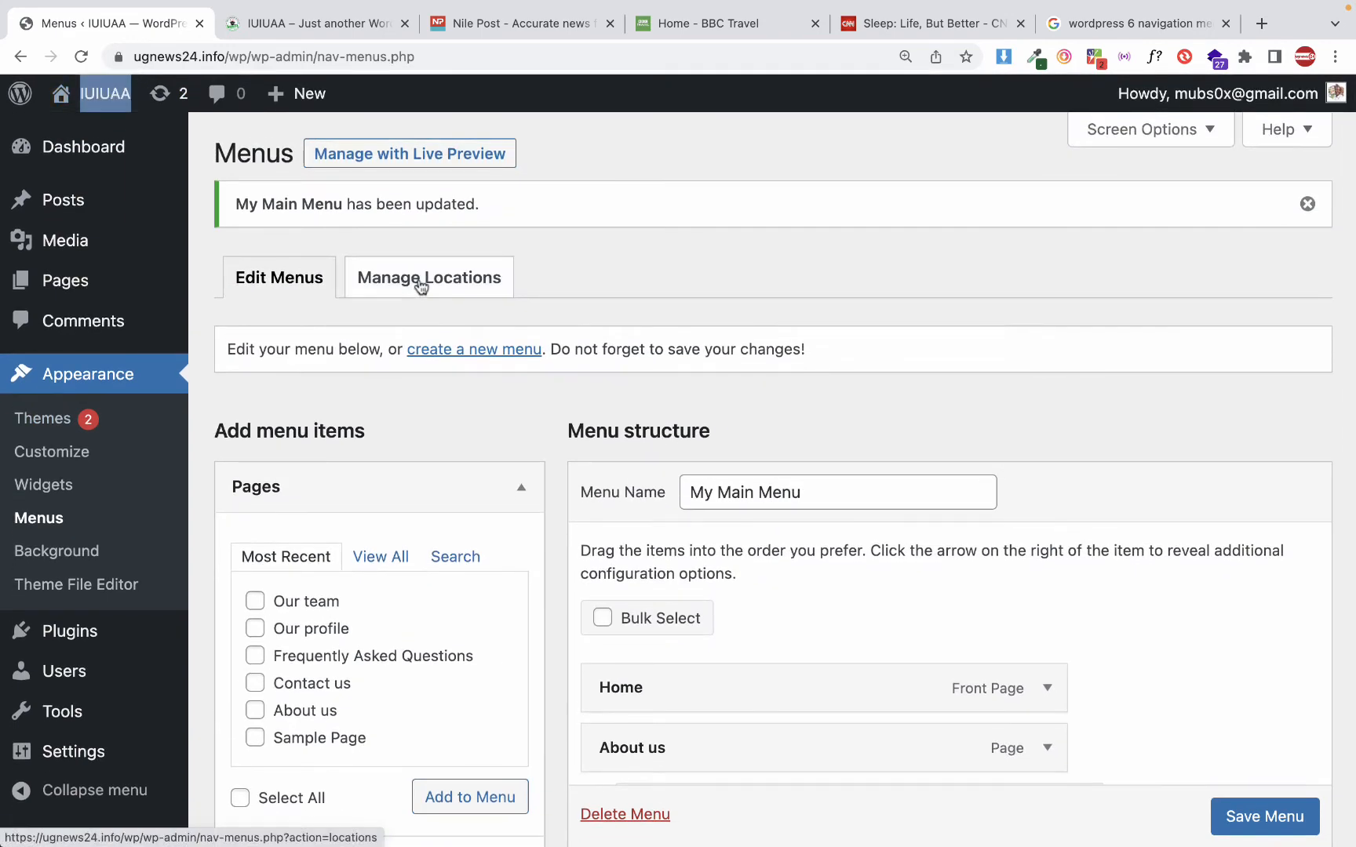
{"action": "left_click", "coordinate": [421, 282]}
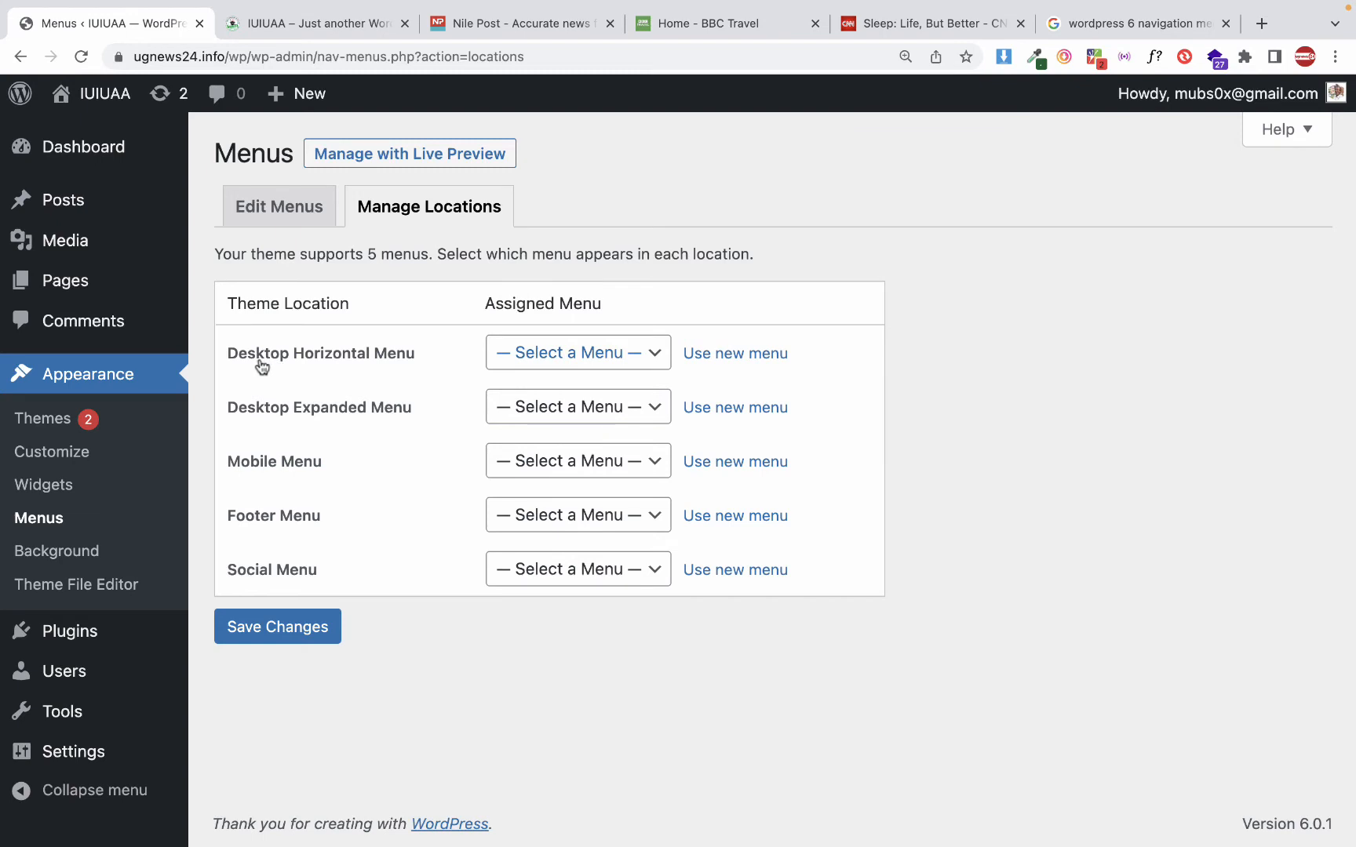
{"action": "left_click_drag", "start_coordinate": [257, 359], "coordinate": [307, 360]}
{"action": "left_click", "coordinate": [308, 362]}
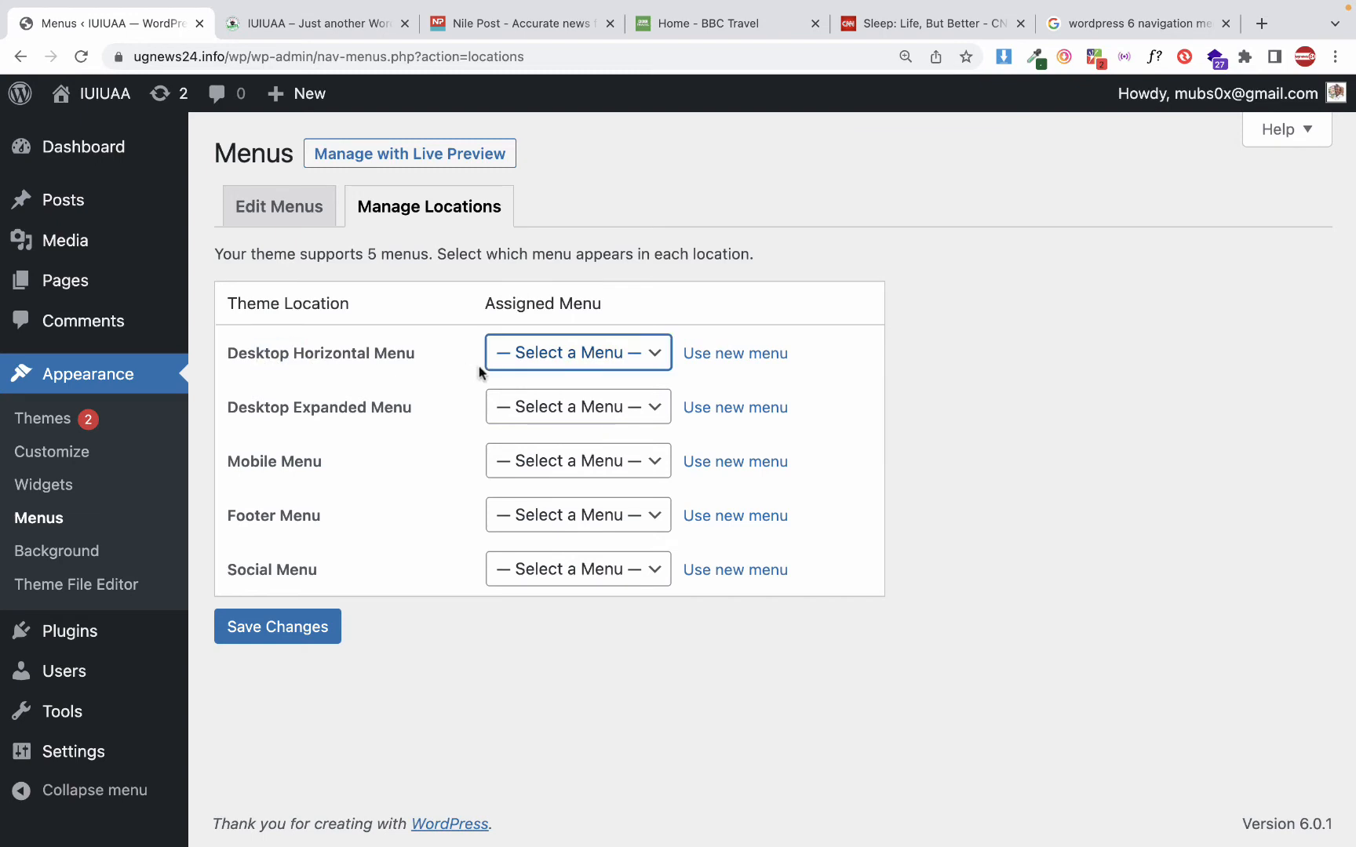
{"action": "left_click", "coordinate": [557, 361]}
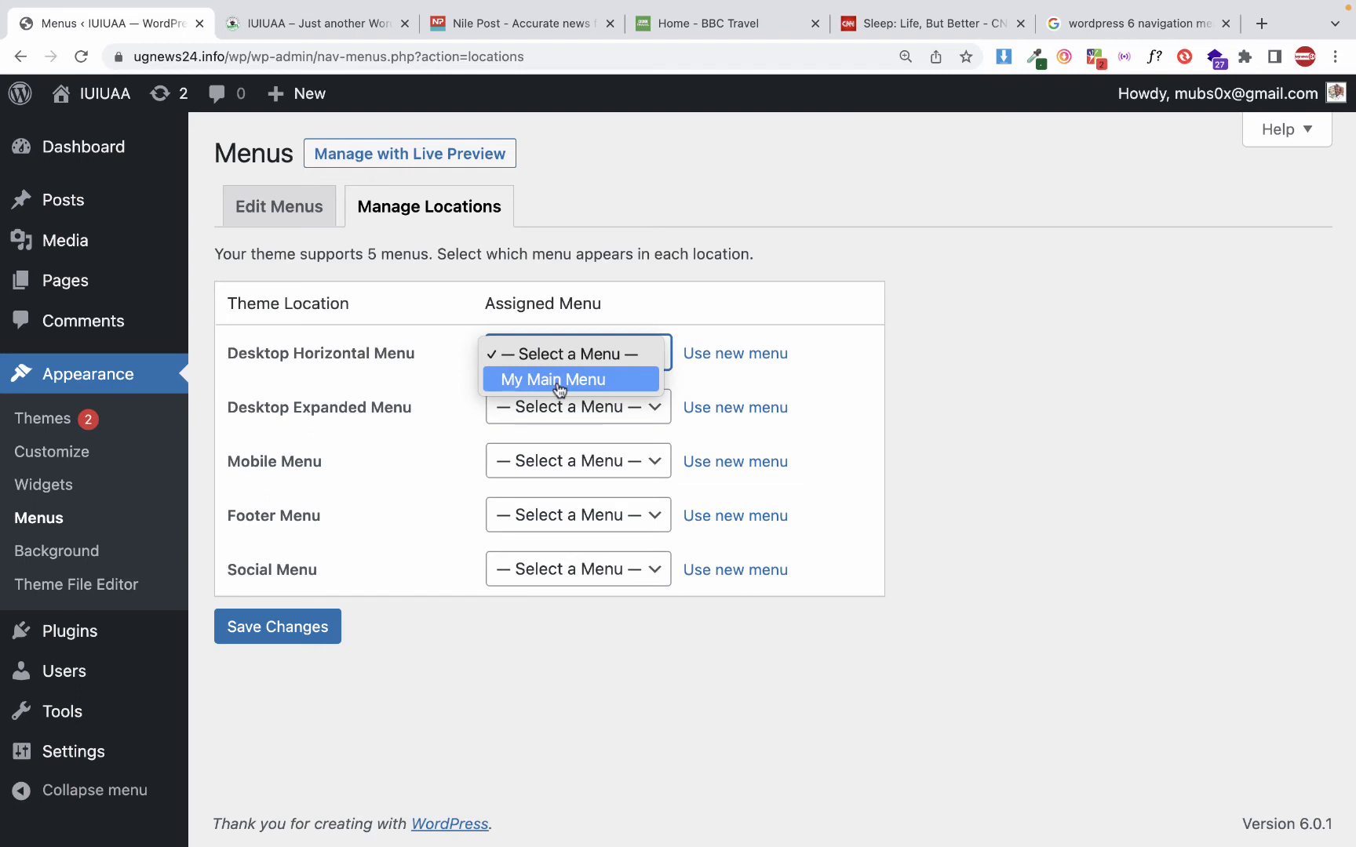
{"action": "left_click", "coordinate": [559, 380]}
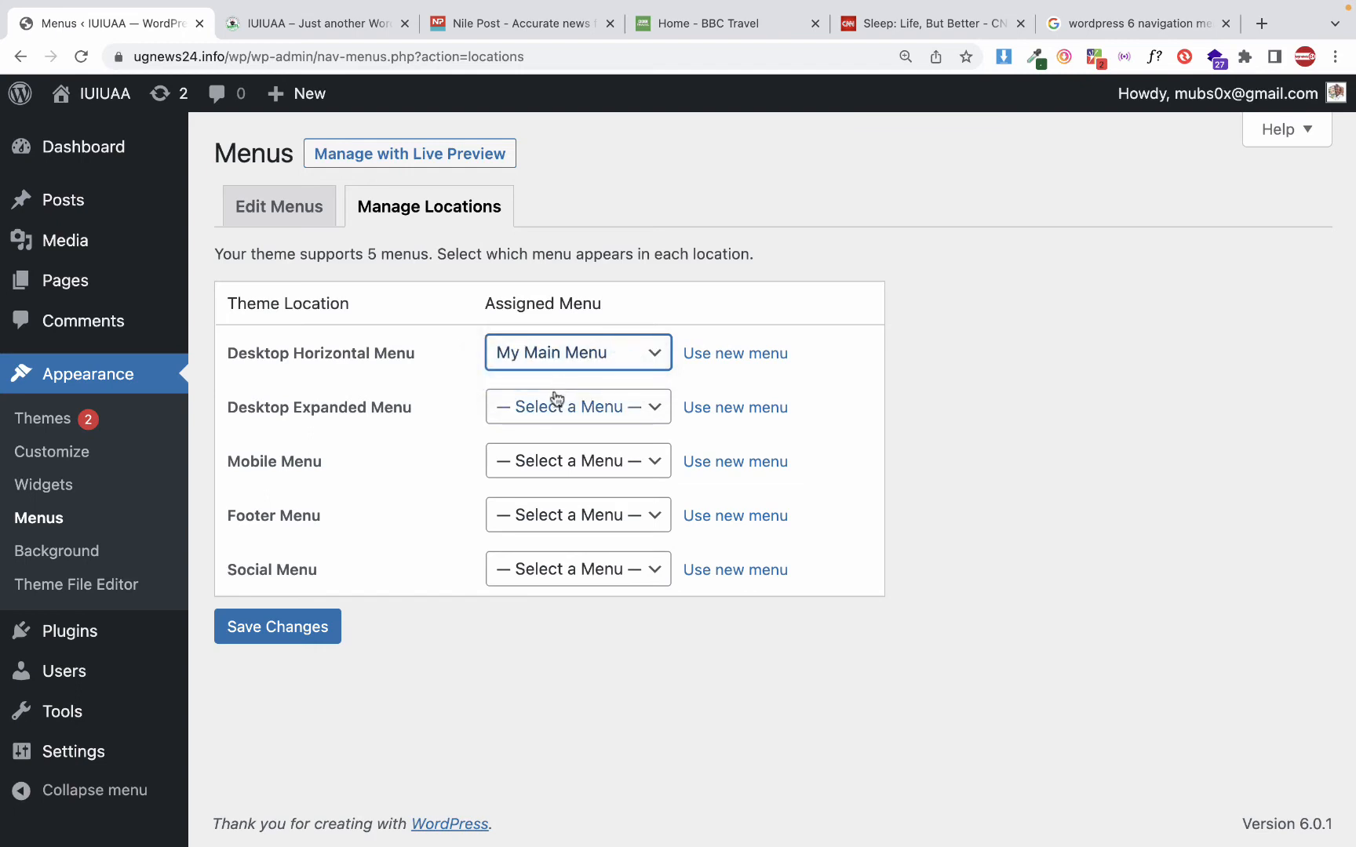
Assign My Main Menu to the Desktop Expanded, Mobile and Footer Menu locations and save the location changes
{"action": "left_click", "coordinate": [556, 416]}
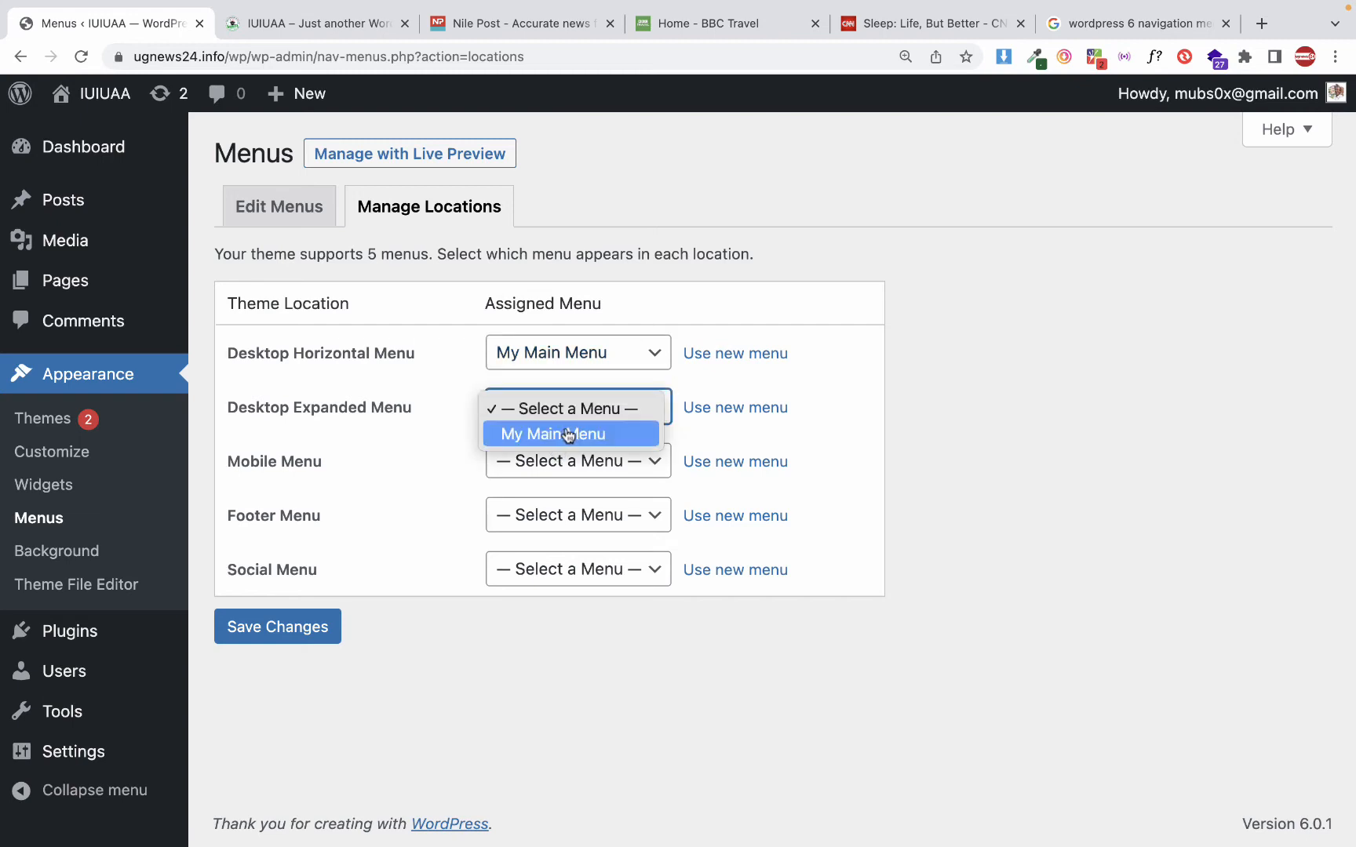
{"action": "left_click", "coordinate": [563, 434]}
{"action": "left_click", "coordinate": [553, 463]}
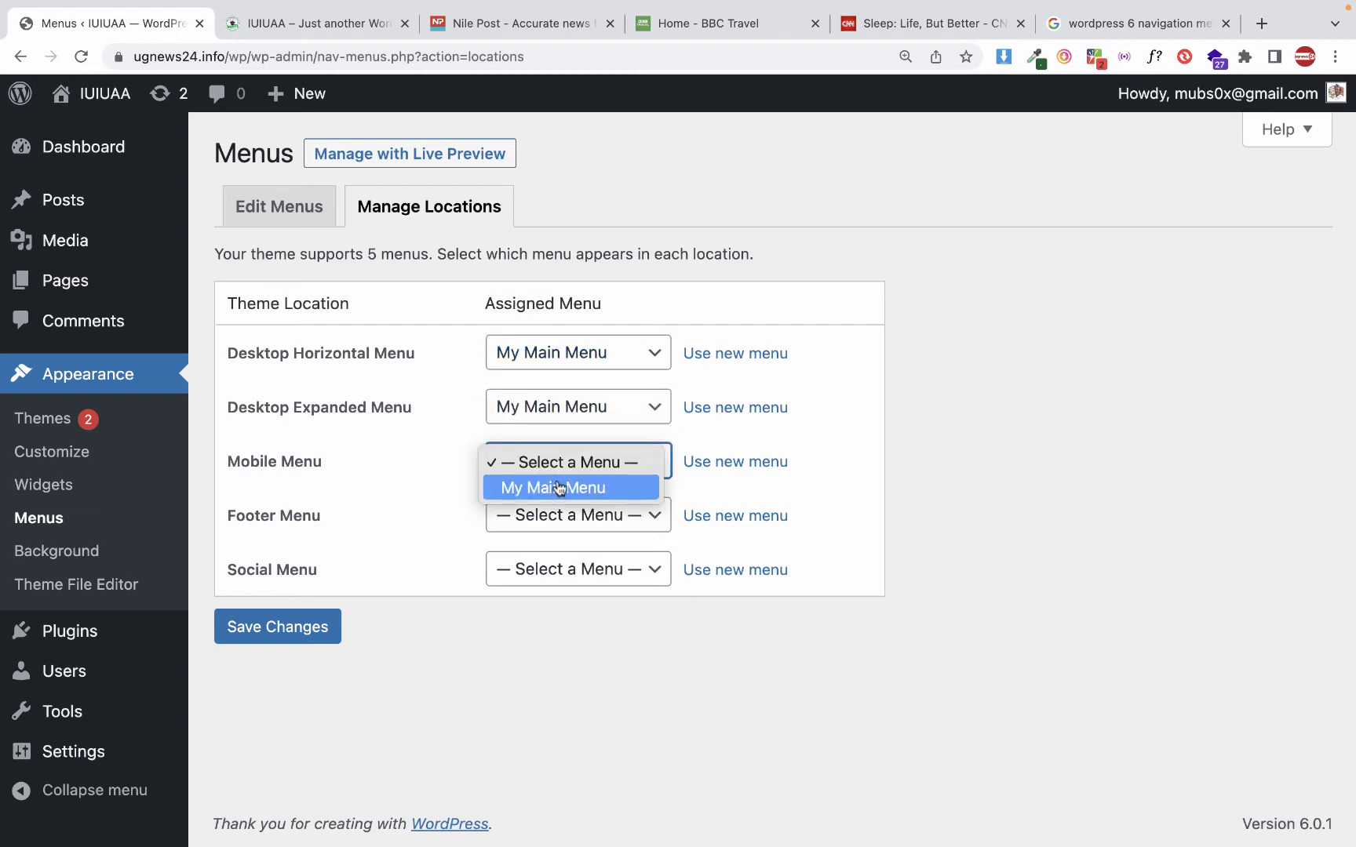
{"action": "left_click", "coordinate": [557, 485]}
{"action": "left_click", "coordinate": [526, 523]}
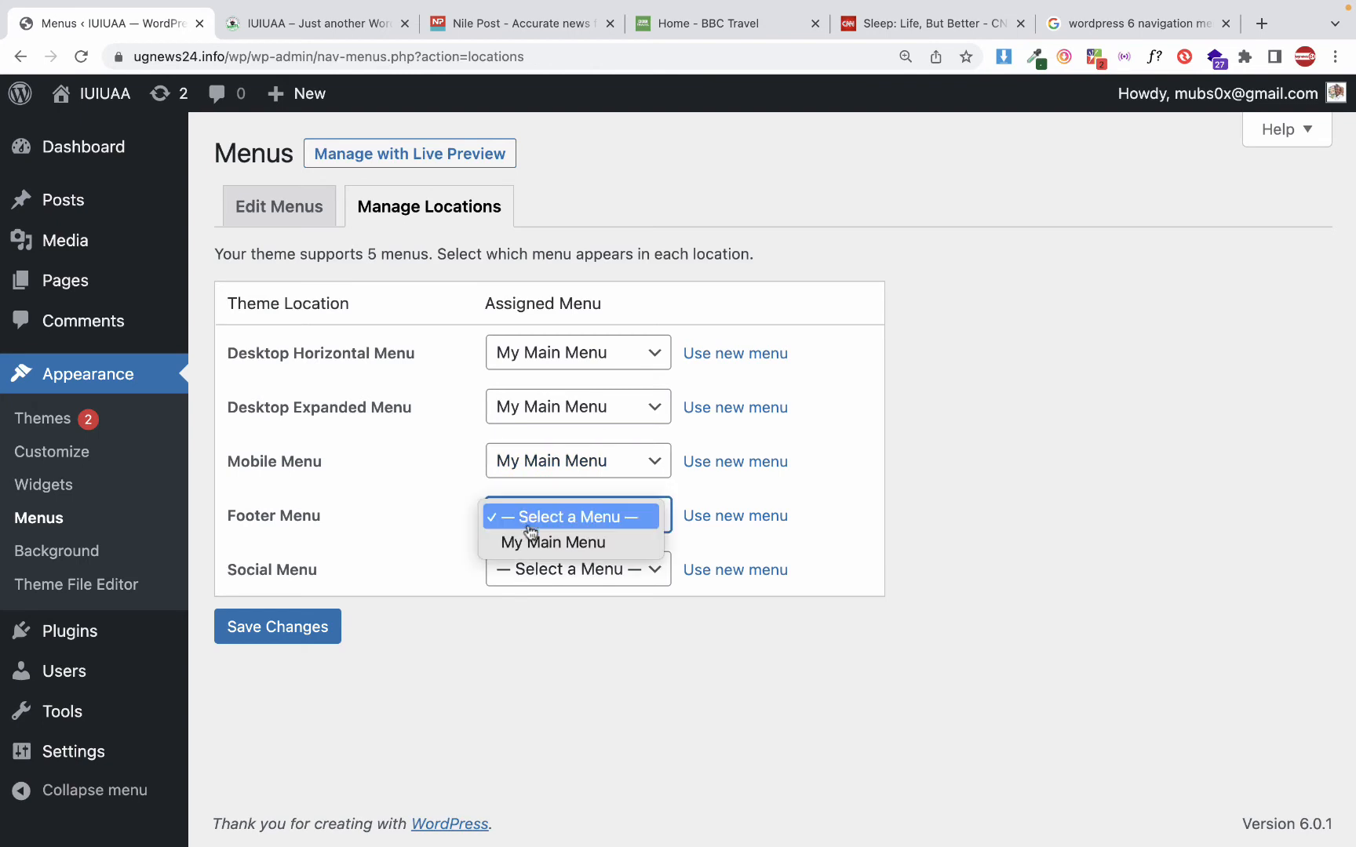
{"action": "left_click", "coordinate": [596, 477]}
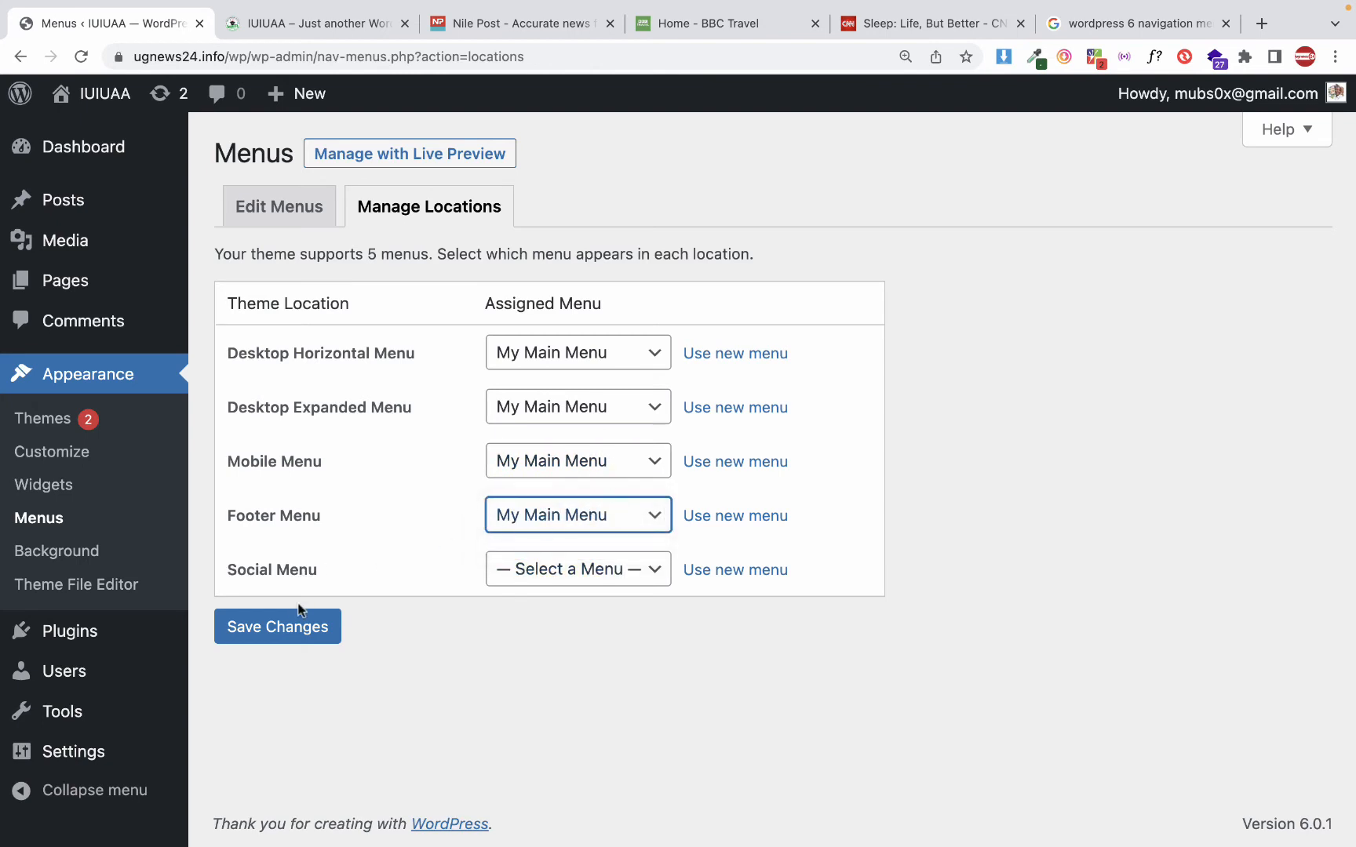
{"action": "left_click", "coordinate": [291, 627]}
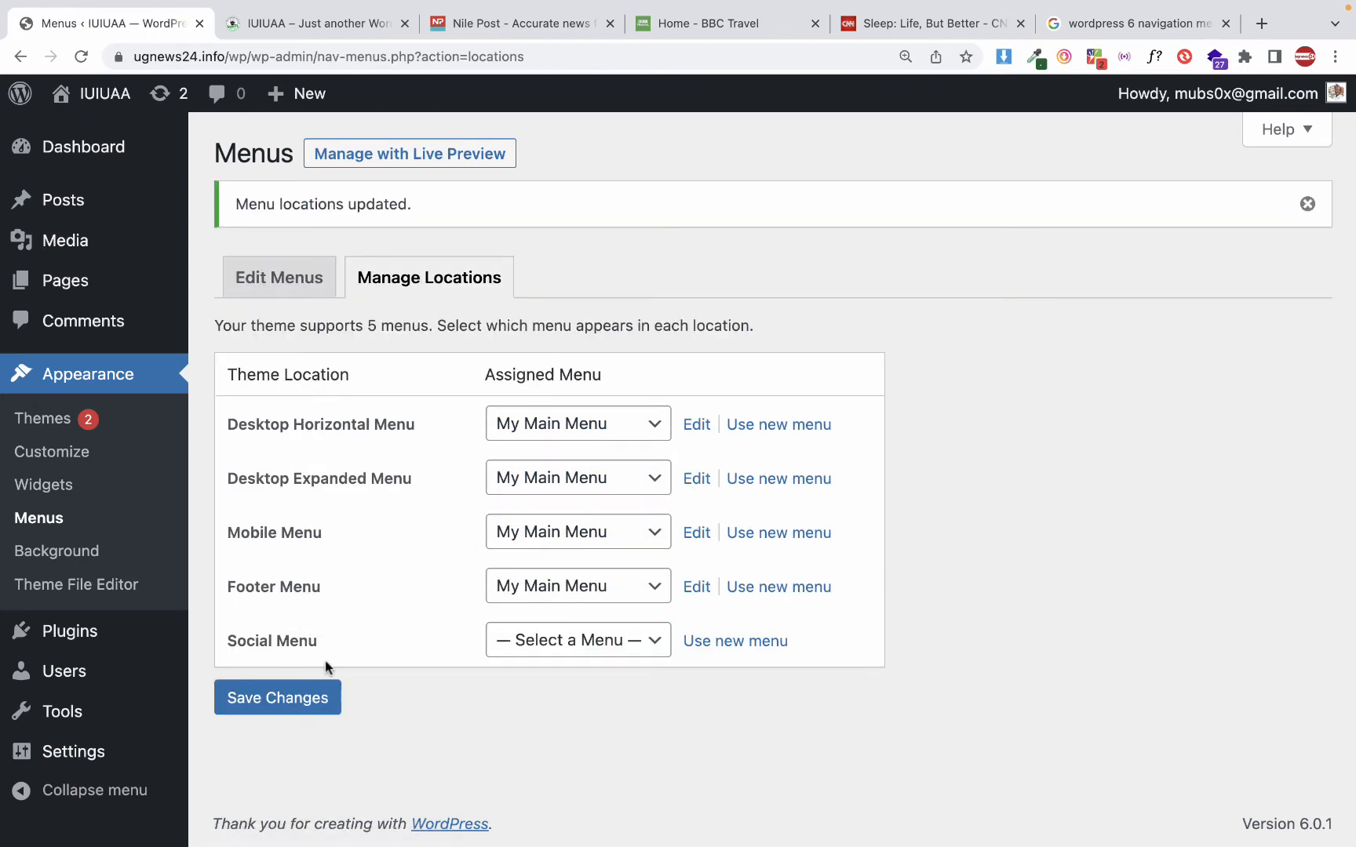
{"action": "left_click", "coordinate": [312, 709]}
Reload the site's home page and view its header and footer navigation at 100% zoom
{"action": "left_click", "coordinate": [298, 29]}
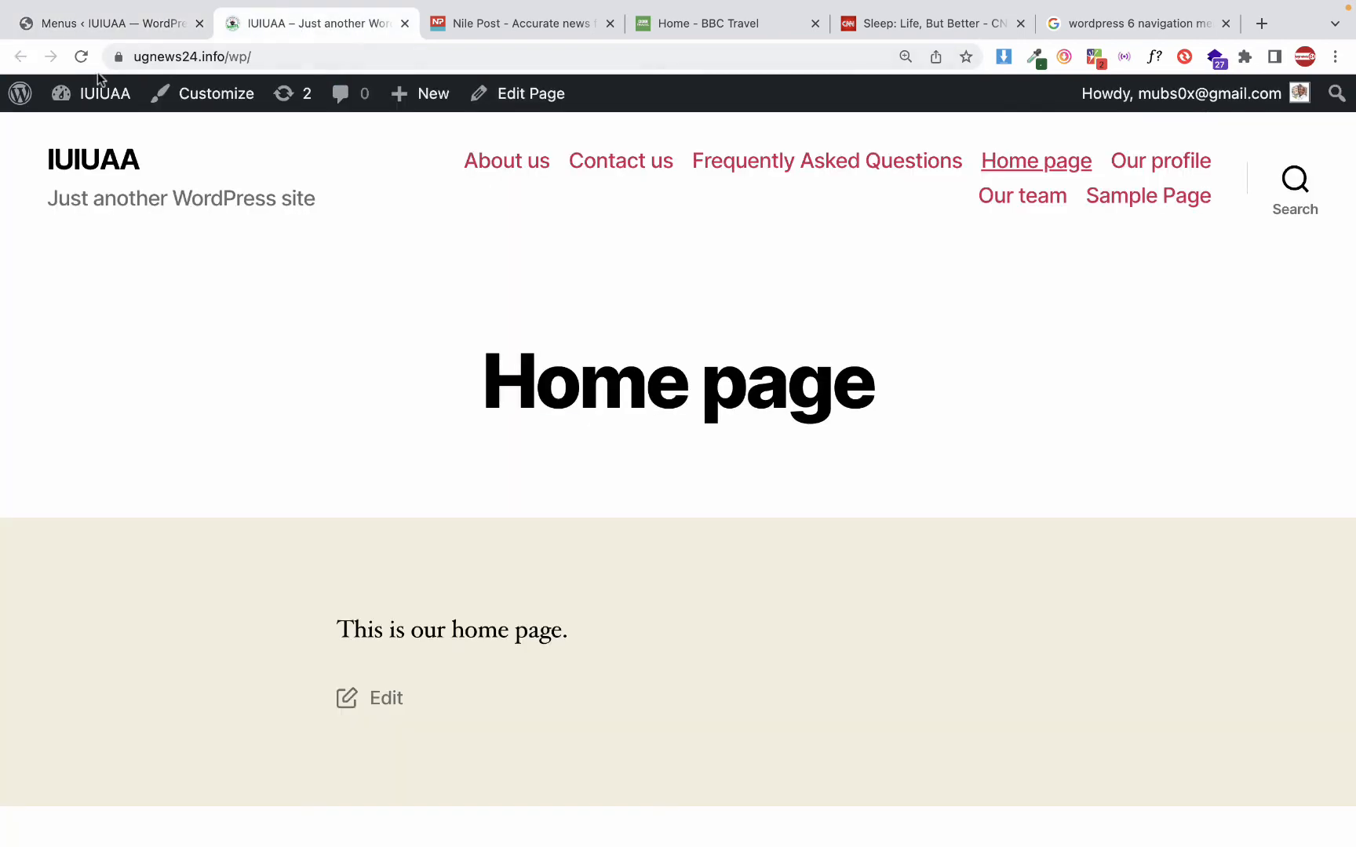
{"action": "left_click", "coordinate": [81, 57]}
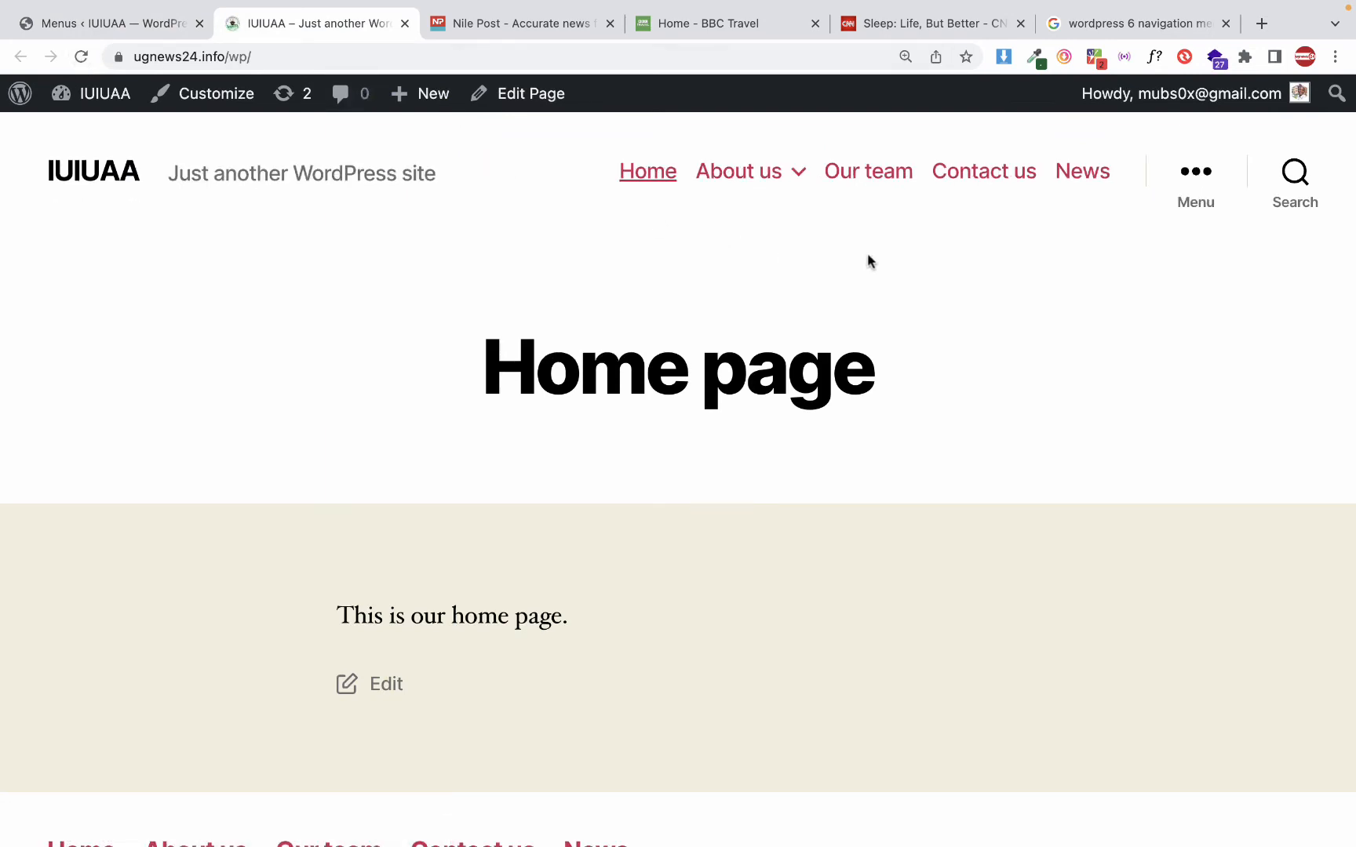
{"action": "key", "text": "super+equal"}
{"action": "key", "text": "super+minus"}
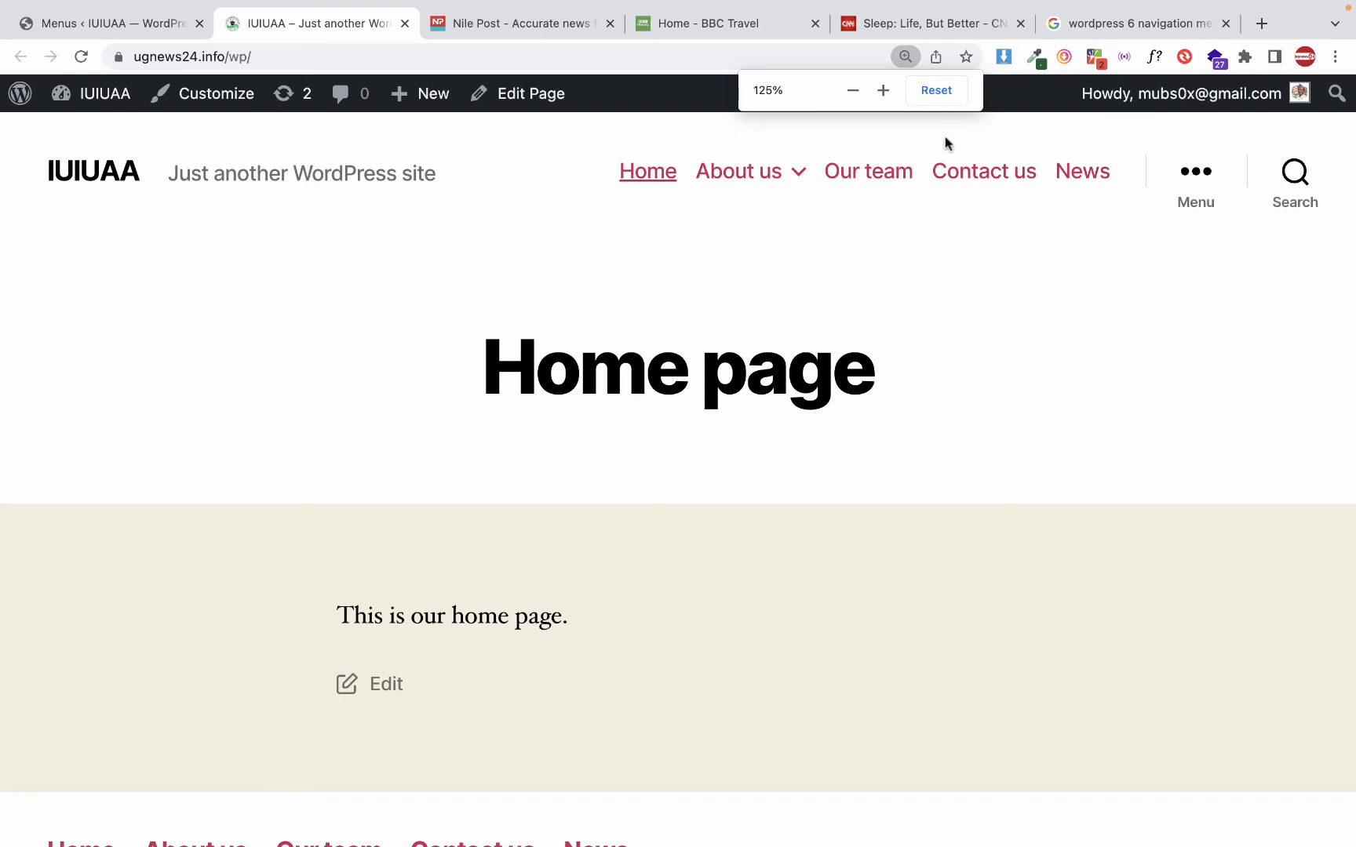
{"action": "left_click", "coordinate": [919, 84]}
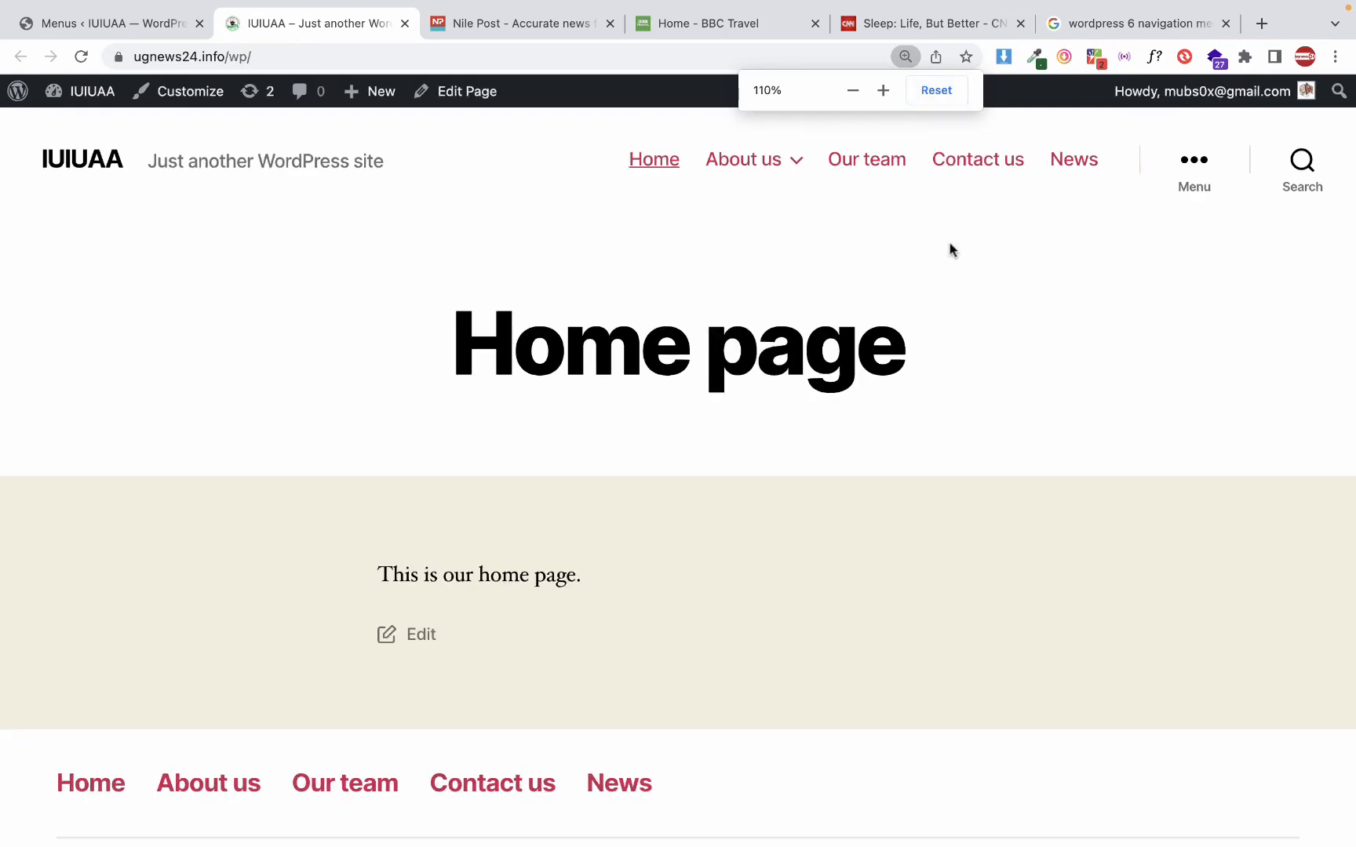
{"action": "left_click", "coordinate": [952, 89]}
{"action": "mouse_move", "coordinate": [812, 151]}
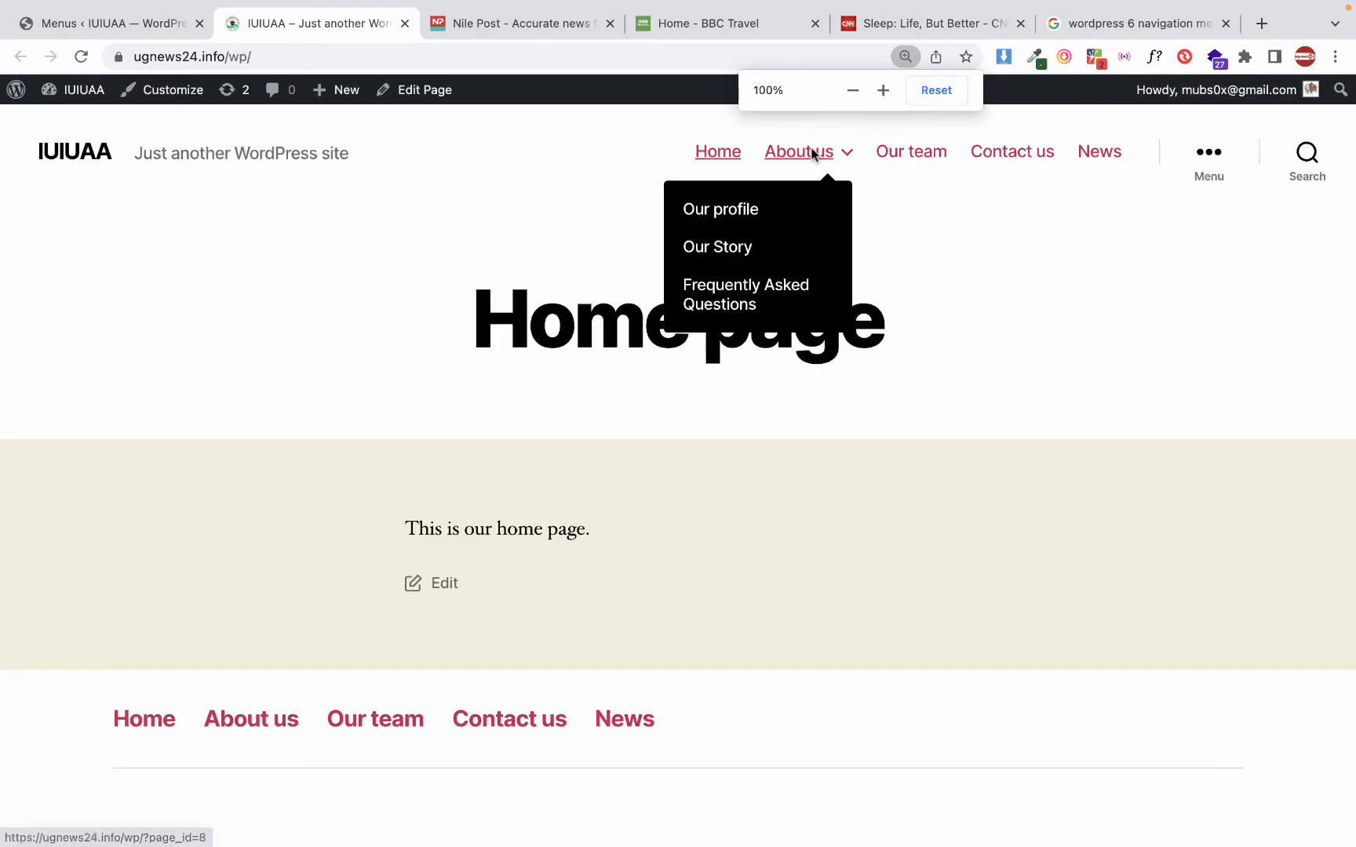
Enlarge the home page back to 125% and inspect the header tagline and the sub items under About us
{"action": "key", "text": "super+minus"}
{"action": "key", "text": "super+plus"}
{"action": "key", "text": "super+plus"}
{"action": "key", "text": "super+plus"}
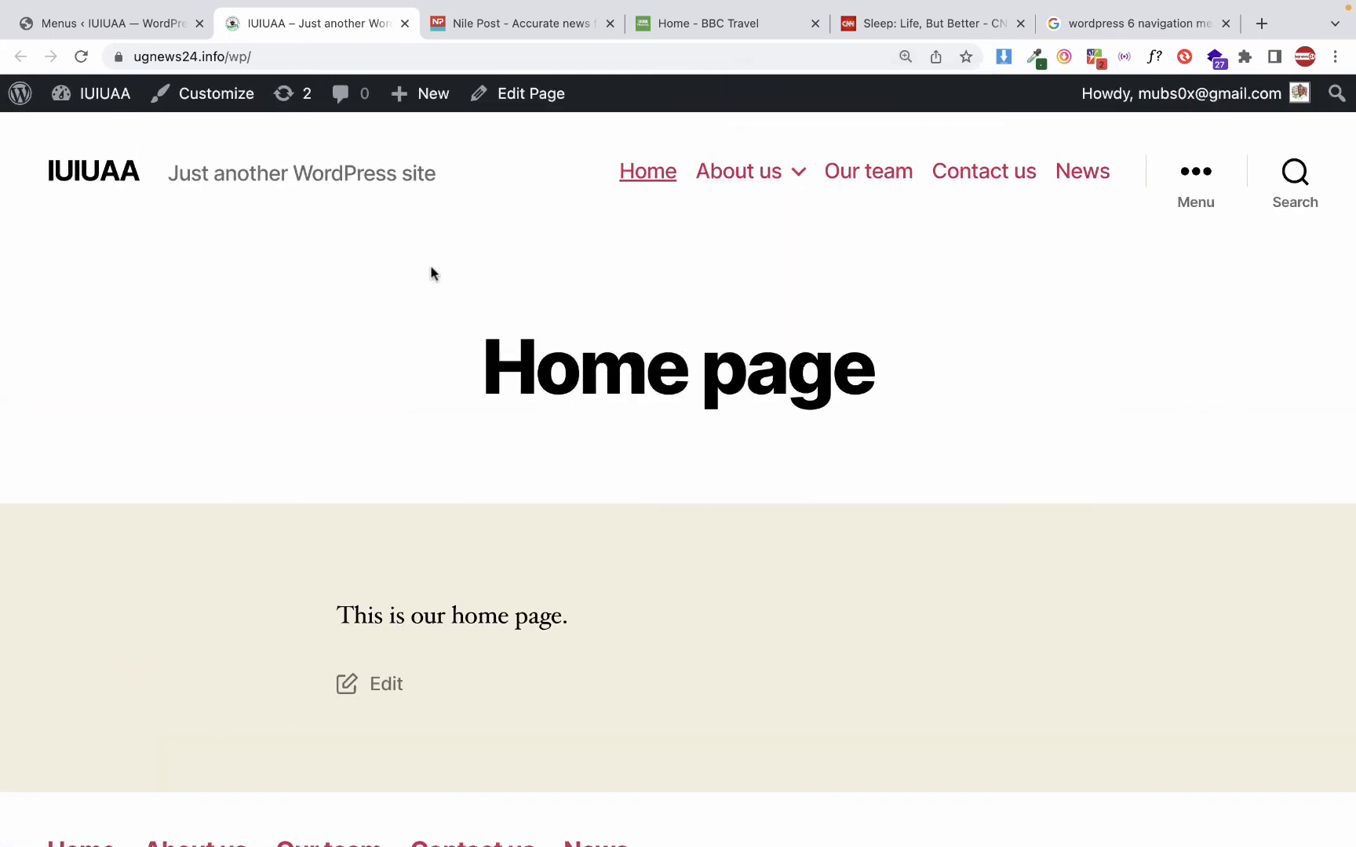
{"action": "left_click_drag", "start_coordinate": [199, 169], "coordinate": [409, 170]}
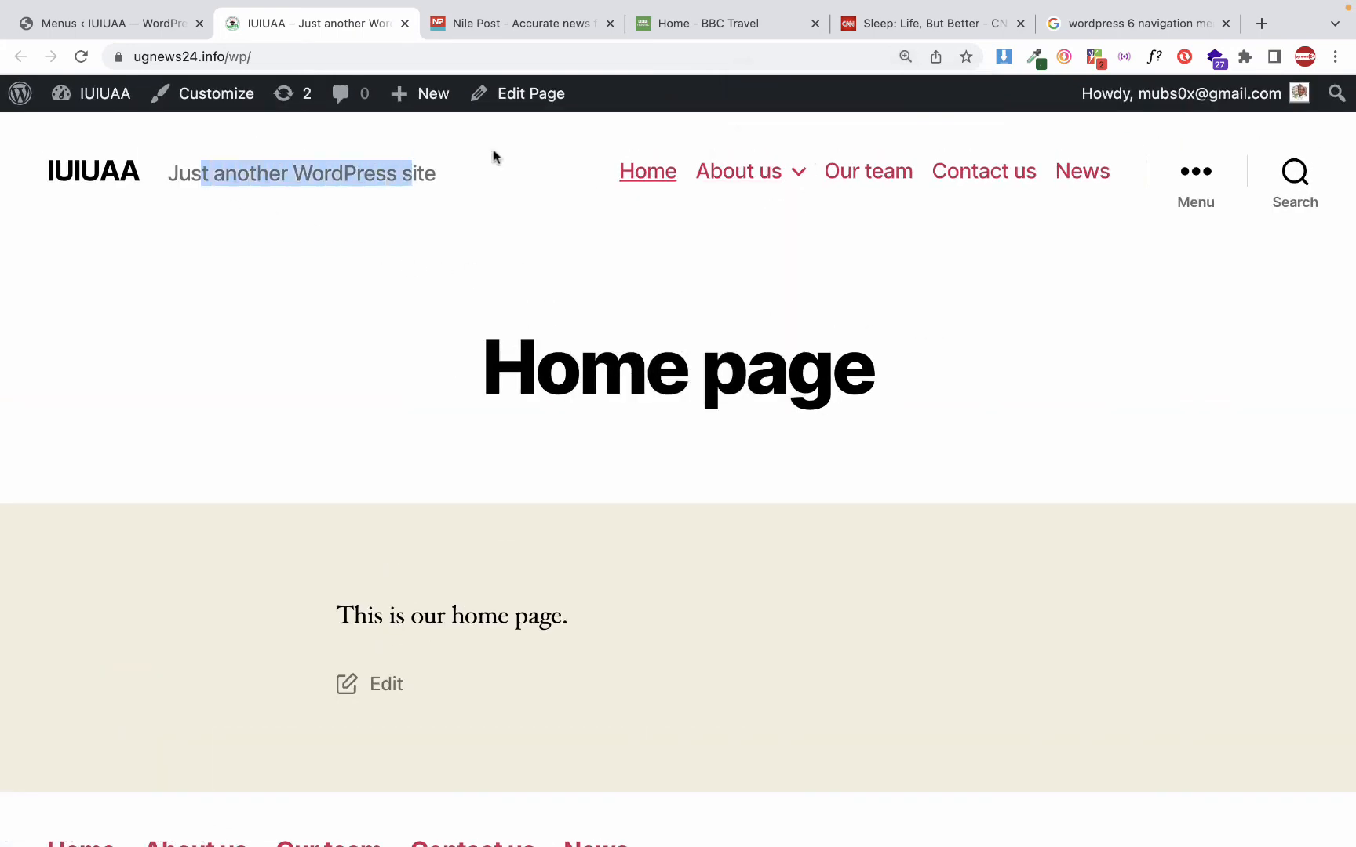
{"action": "mouse_move", "coordinate": [735, 174]}
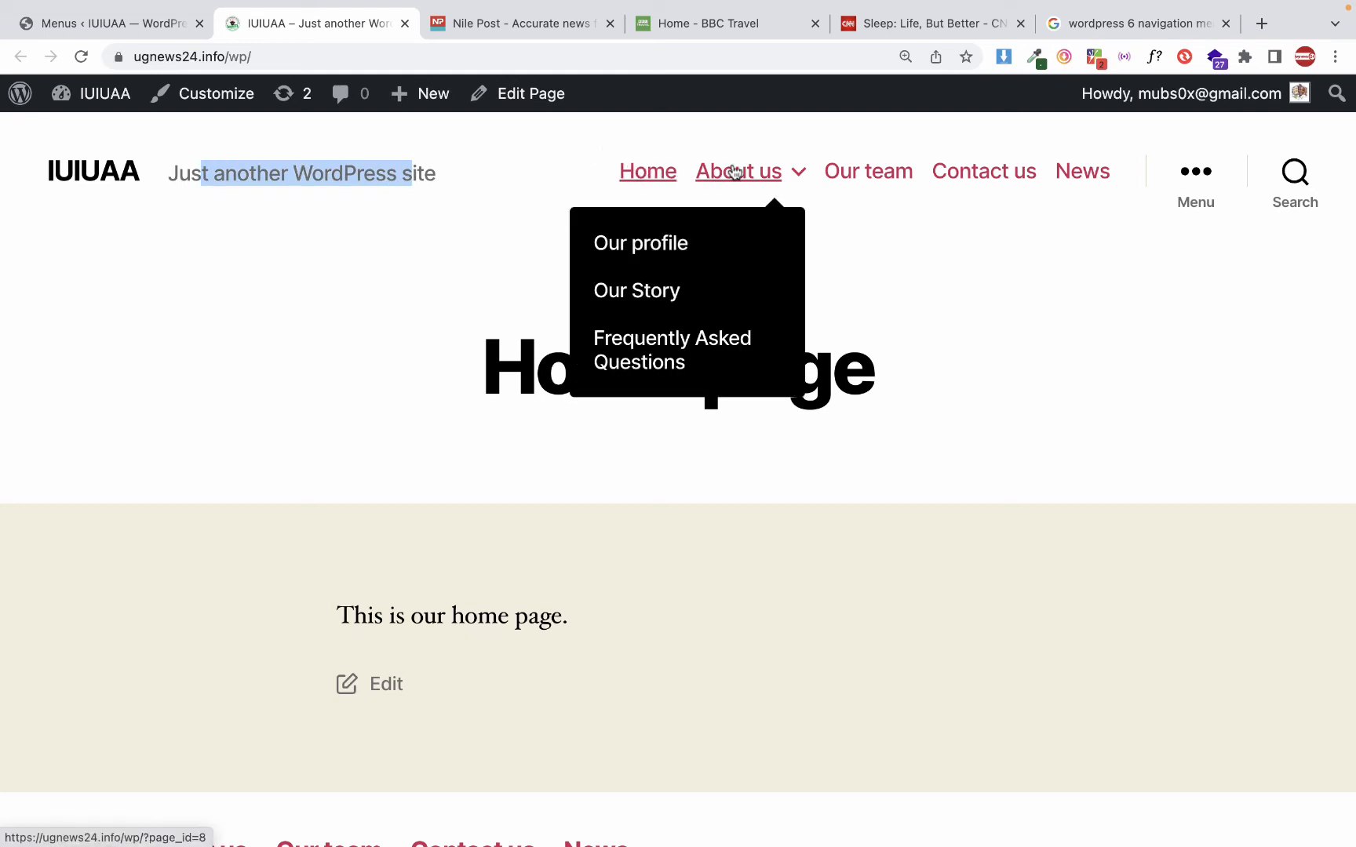
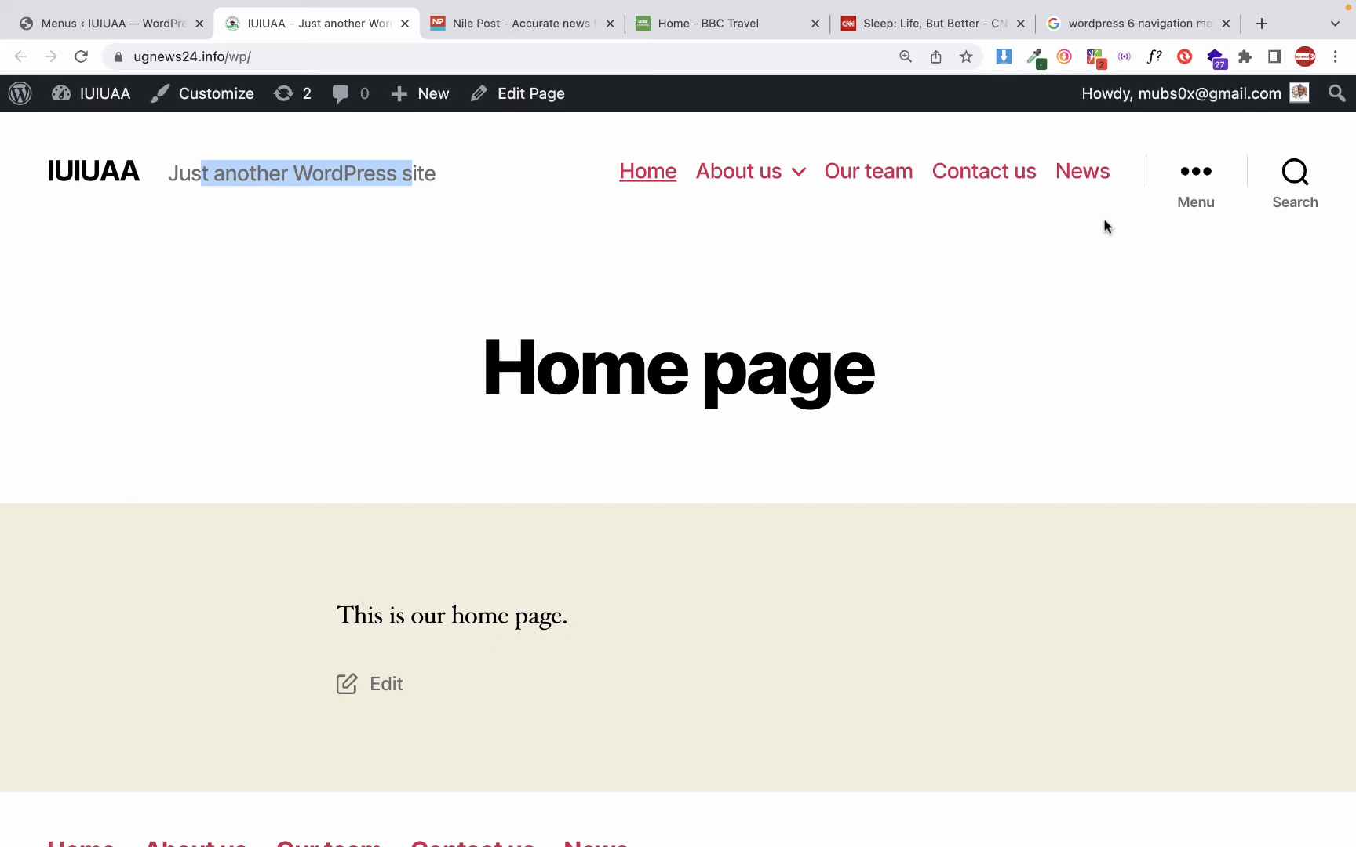
Look over the home page down to its footer and view the sub items under About us
{"action": "scroll", "coordinate": [1103, 225], "scroll_direction": "down", "scroll_amount": 20}
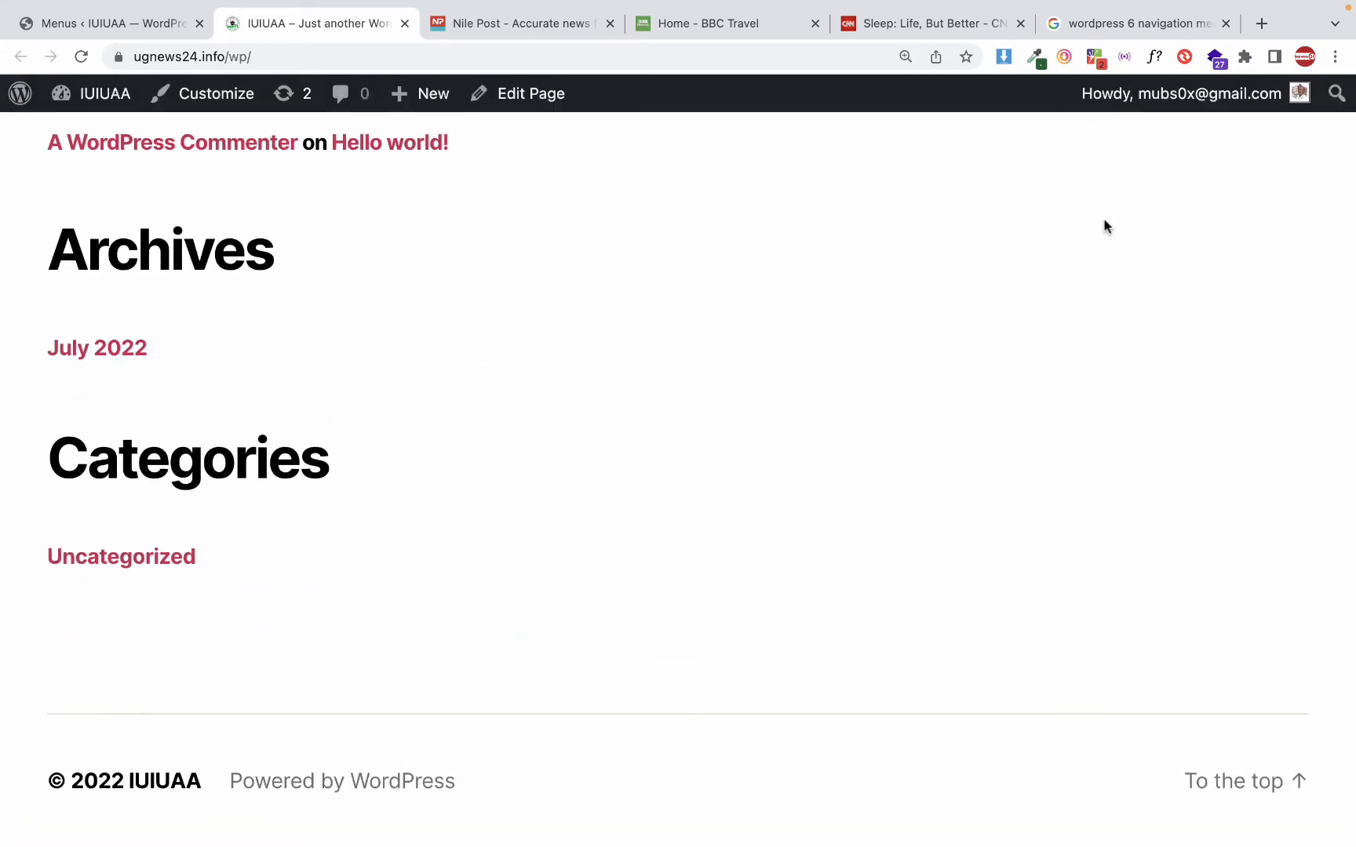
{"action": "scroll", "coordinate": [1104, 226], "scroll_direction": "up", "scroll_amount": 7}
{"action": "scroll", "coordinate": [1104, 226], "scroll_direction": "down", "scroll_amount": 7}
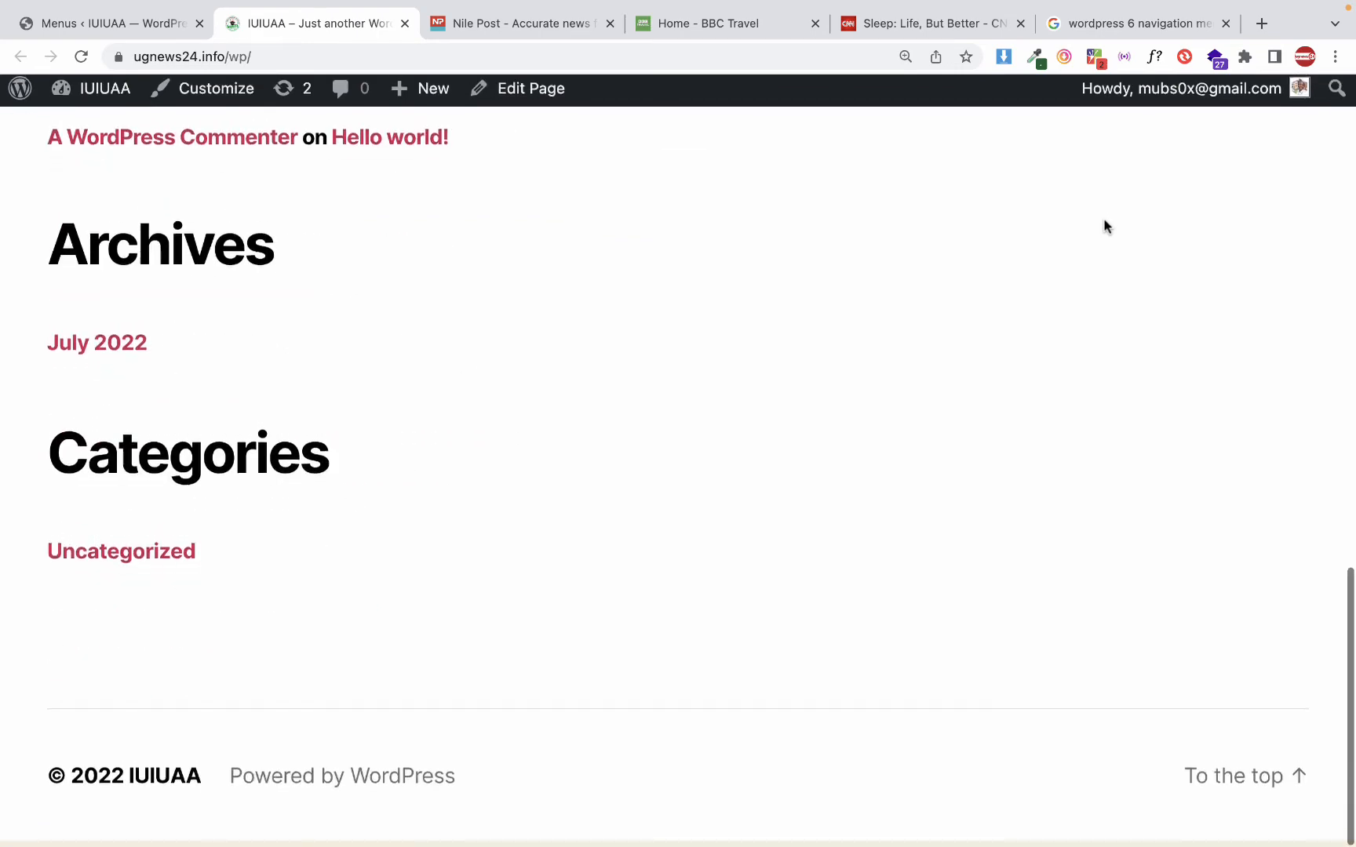
{"action": "scroll", "coordinate": [1104, 226], "scroll_direction": "up", "scroll_amount": 20}
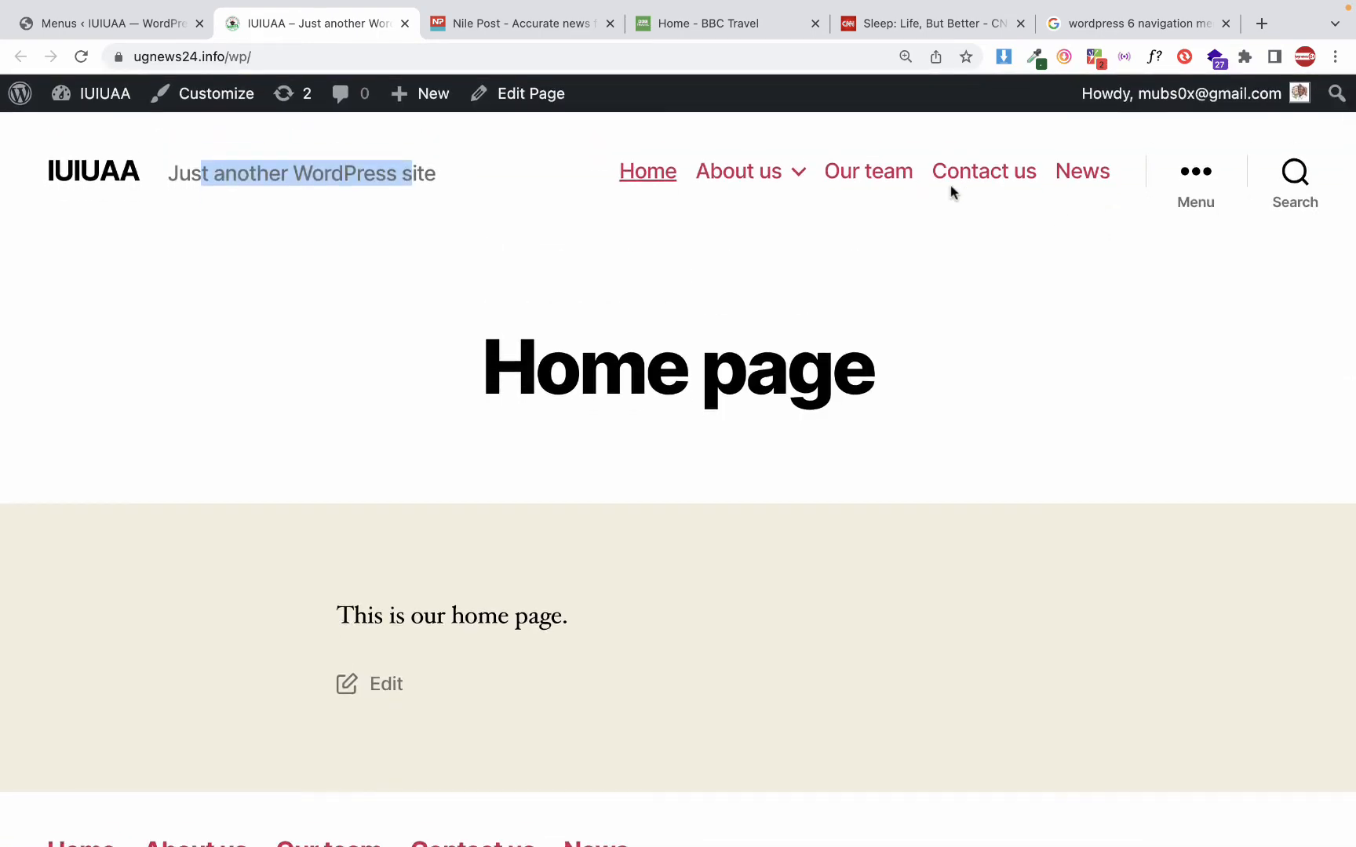
{"action": "mouse_move", "coordinate": [691, 196]}
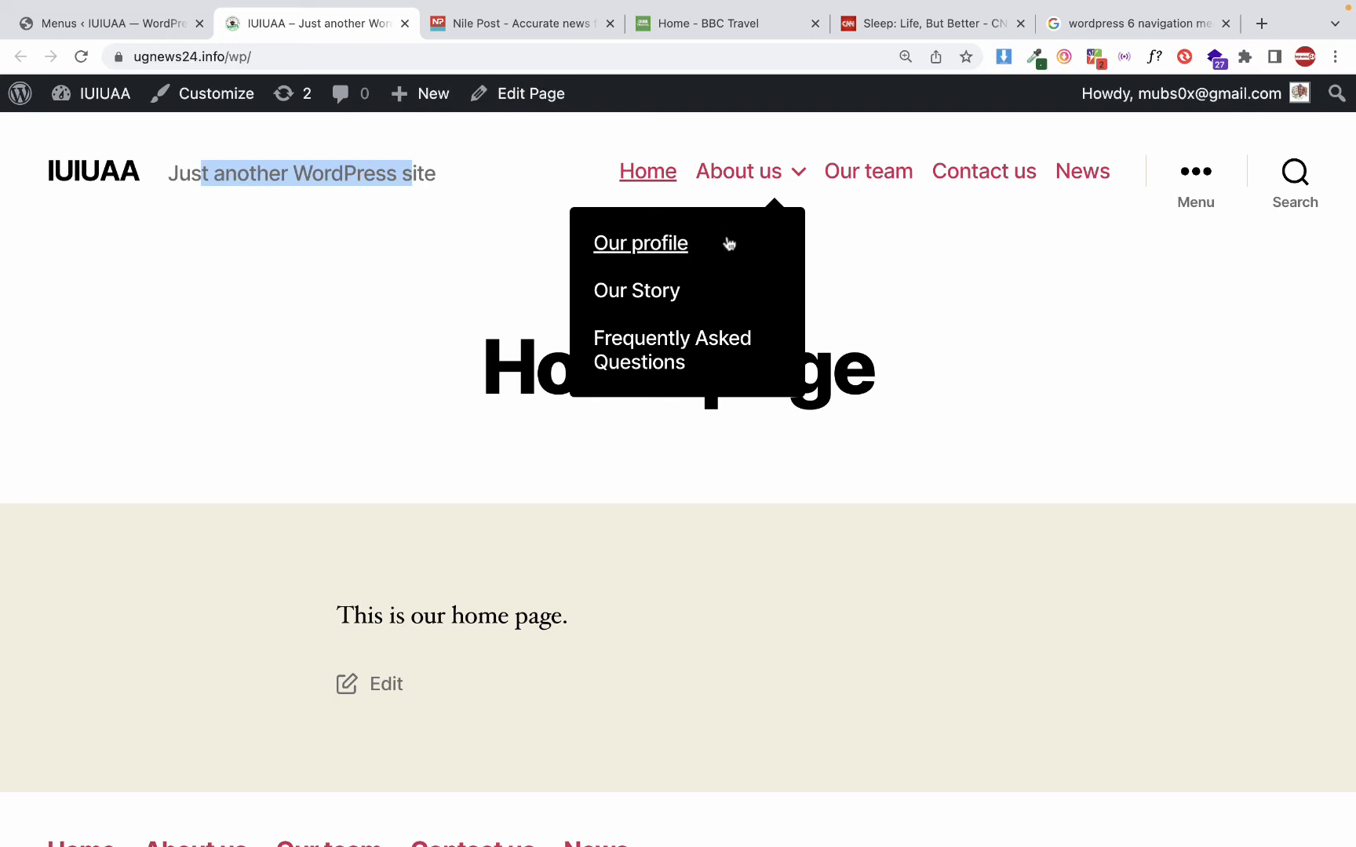
{"action": "left_click", "coordinate": [510, 238]}
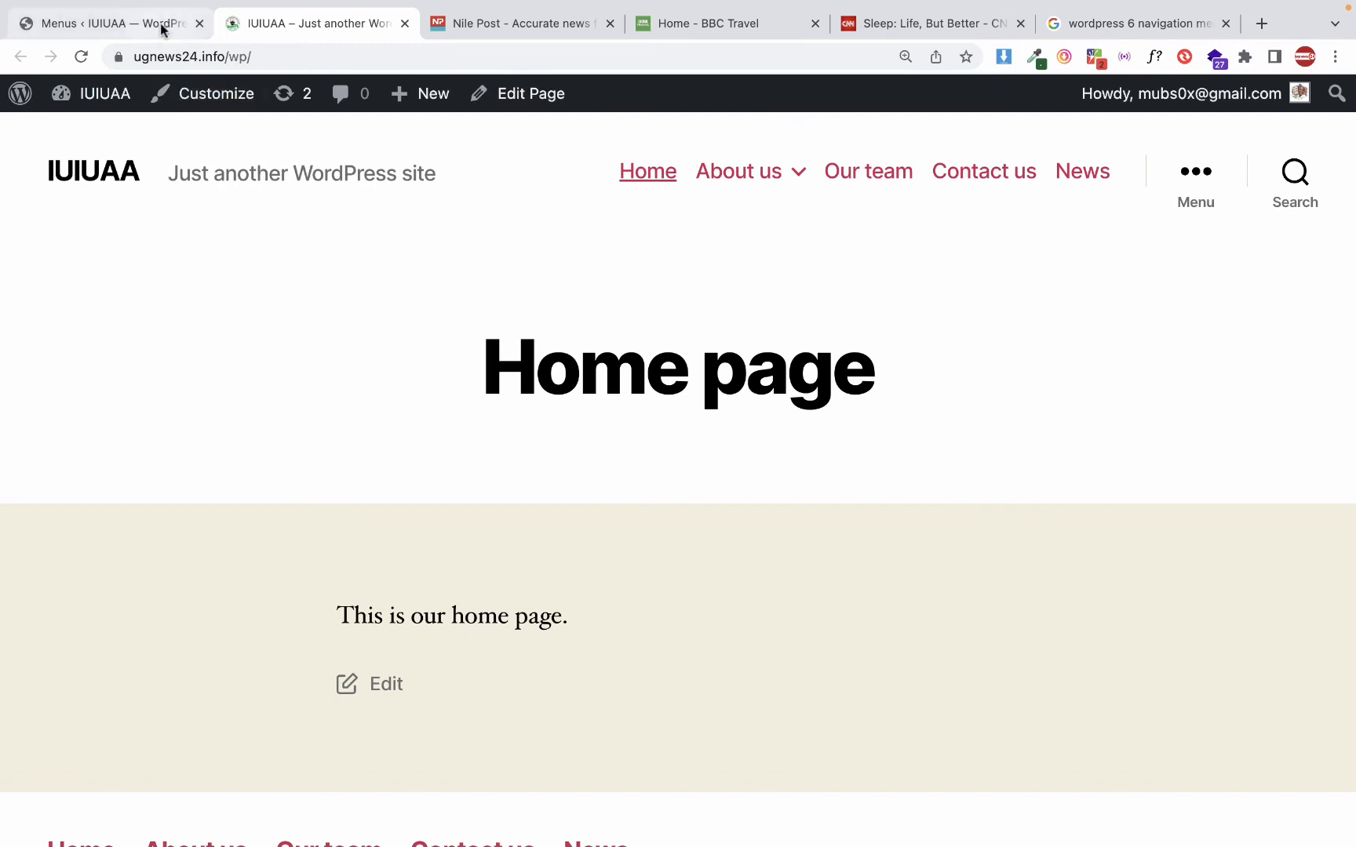
Return to the WordPress menu administration and start a new menu from the menu editor
{"action": "left_click", "coordinate": [130, 24]}
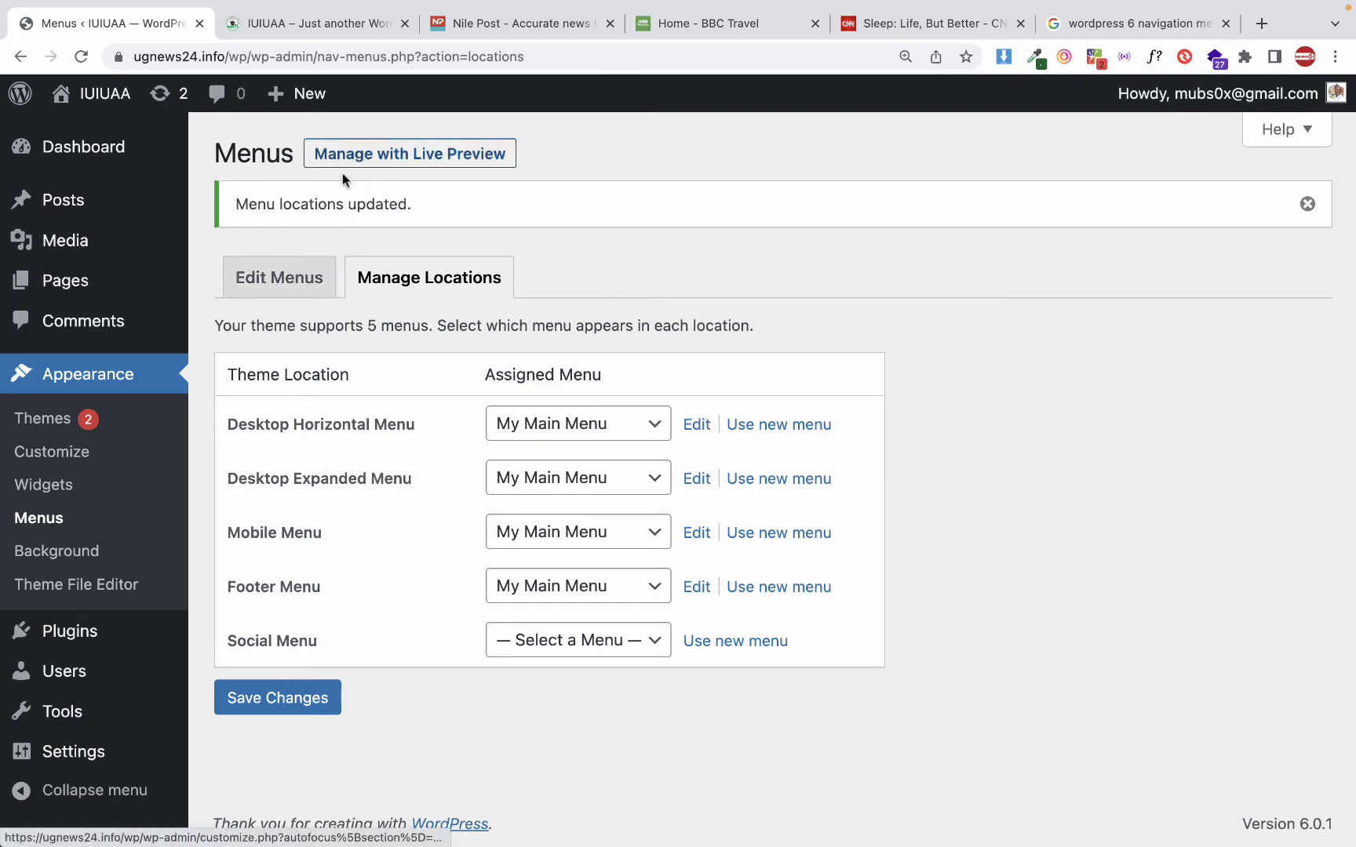
{"action": "left_click", "coordinate": [293, 287]}
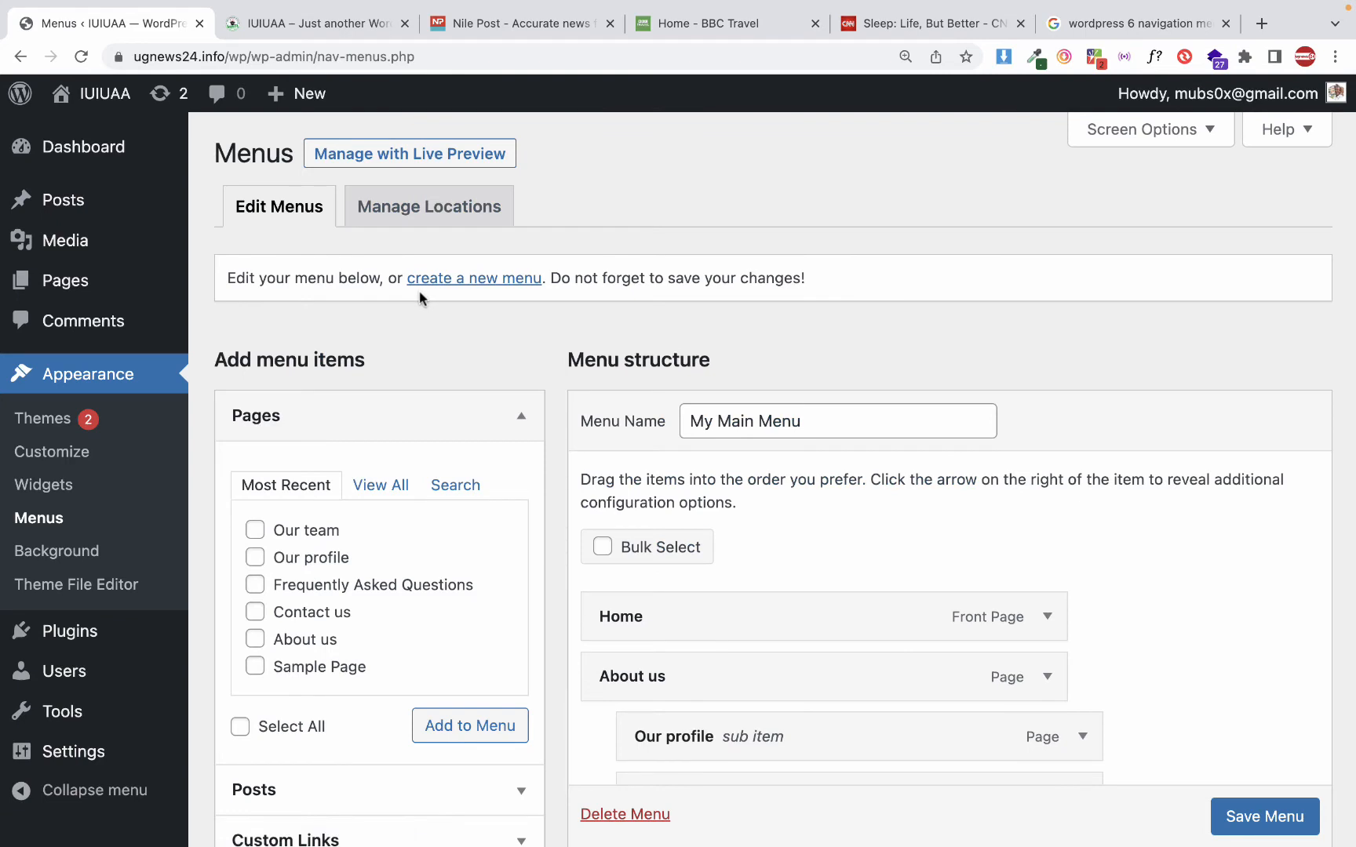
{"action": "left_click", "coordinate": [484, 285]}
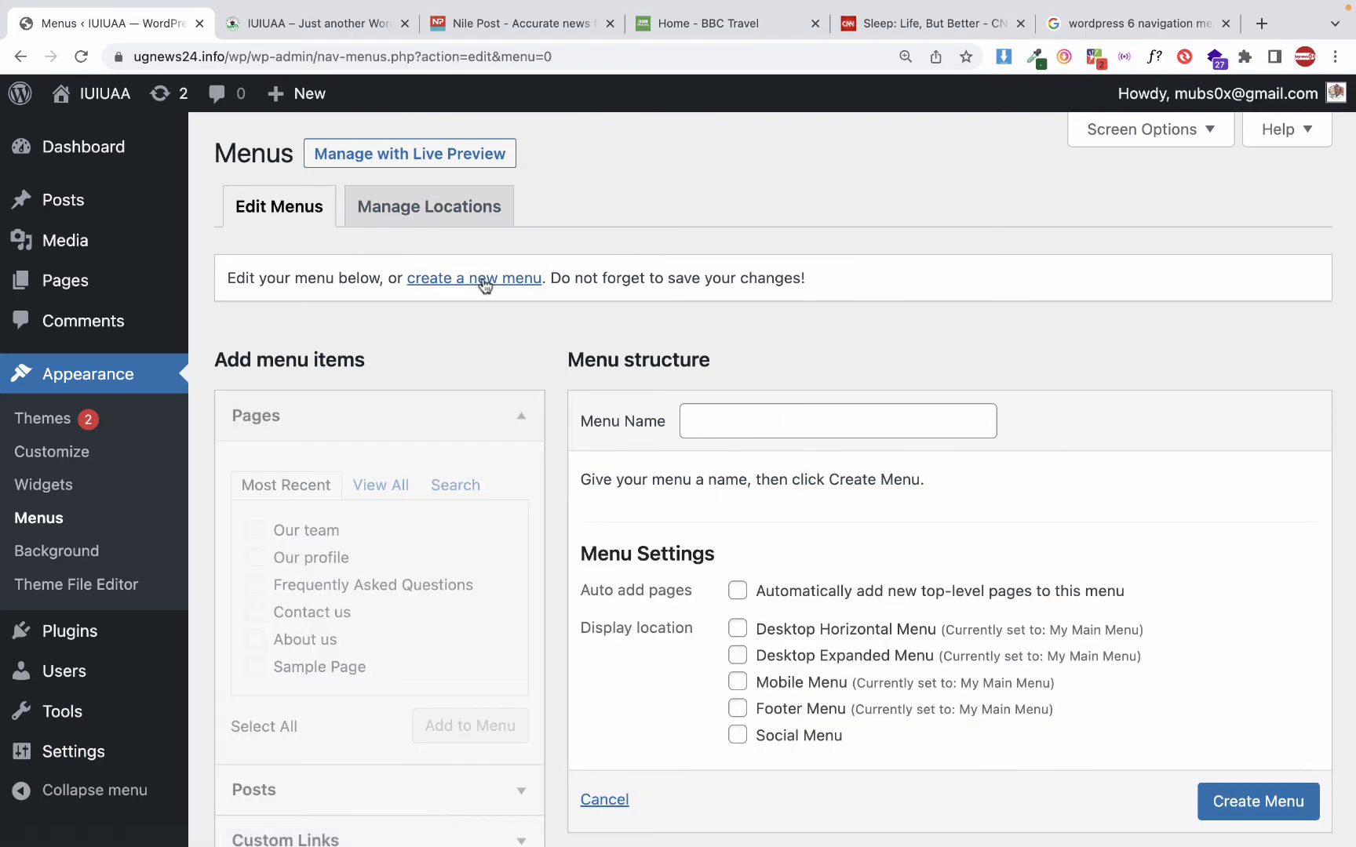
{"action": "scroll", "coordinate": [840, 455], "scroll_direction": "down", "scroll_amount": 3}
Name the new menu "Social media menu" and create it
{"action": "left_click", "coordinate": [699, 280]}
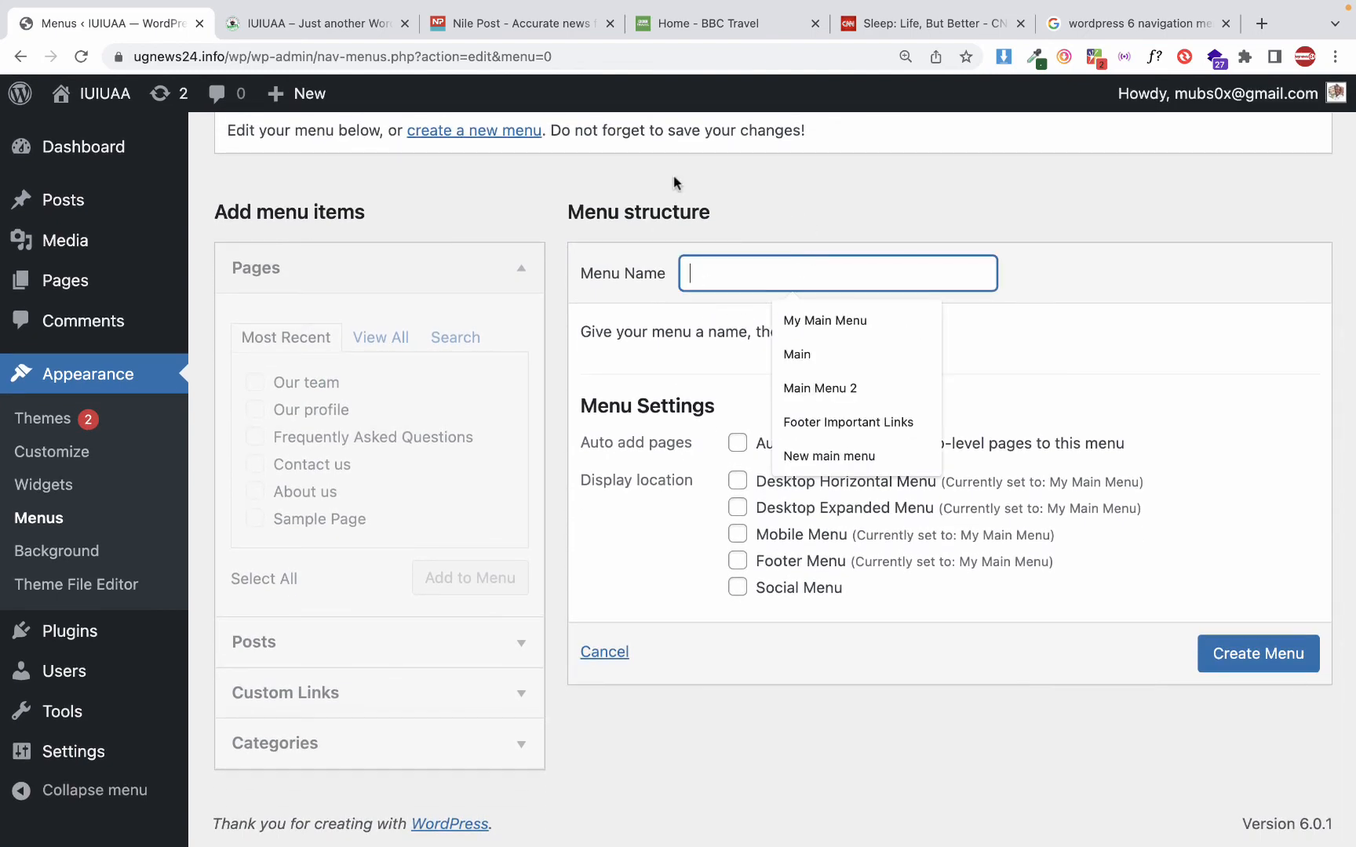
{"action": "type", "text": "So"}
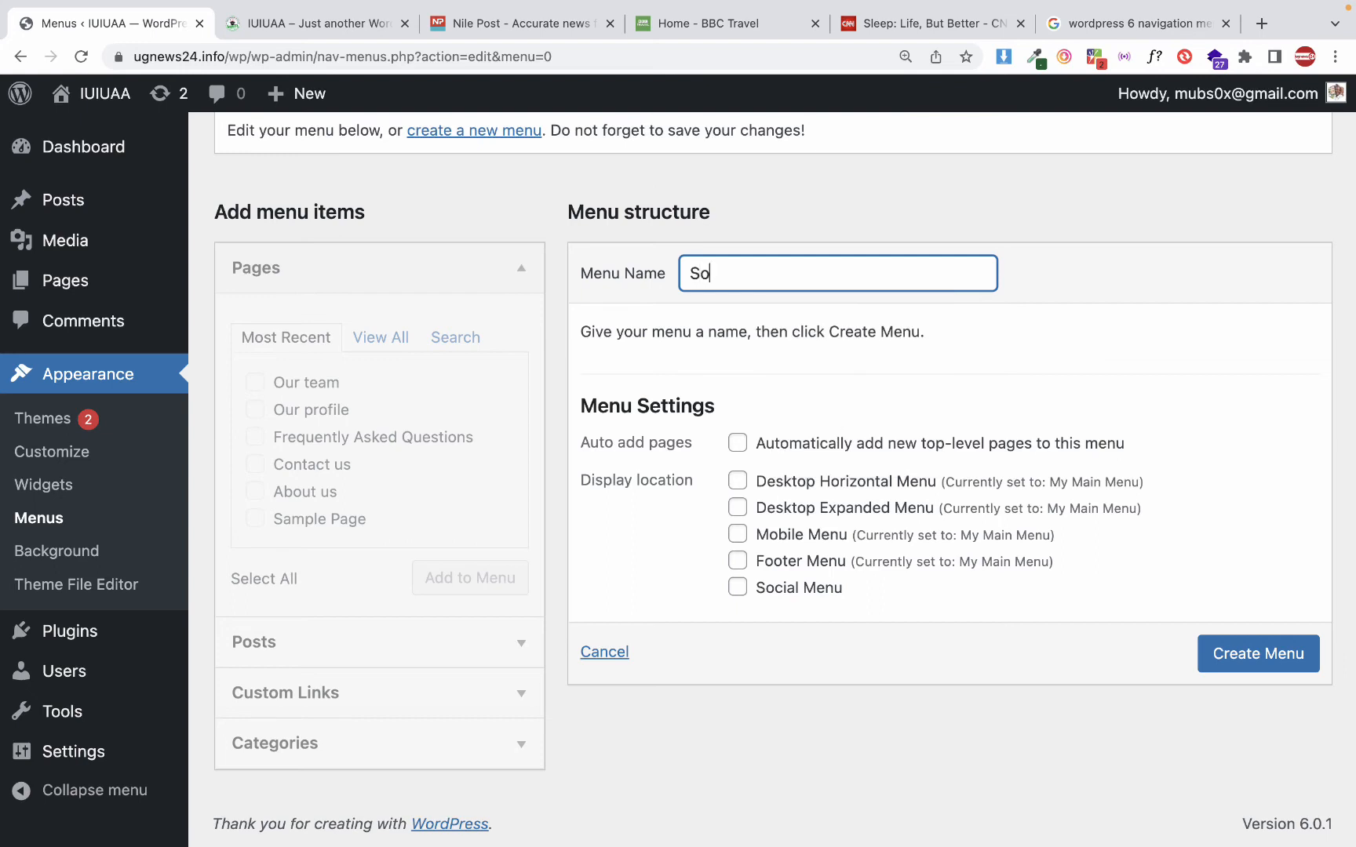
{"action": "type", "text": "cila media menmu"}
{"action": "key", "text": "alt+Left"}
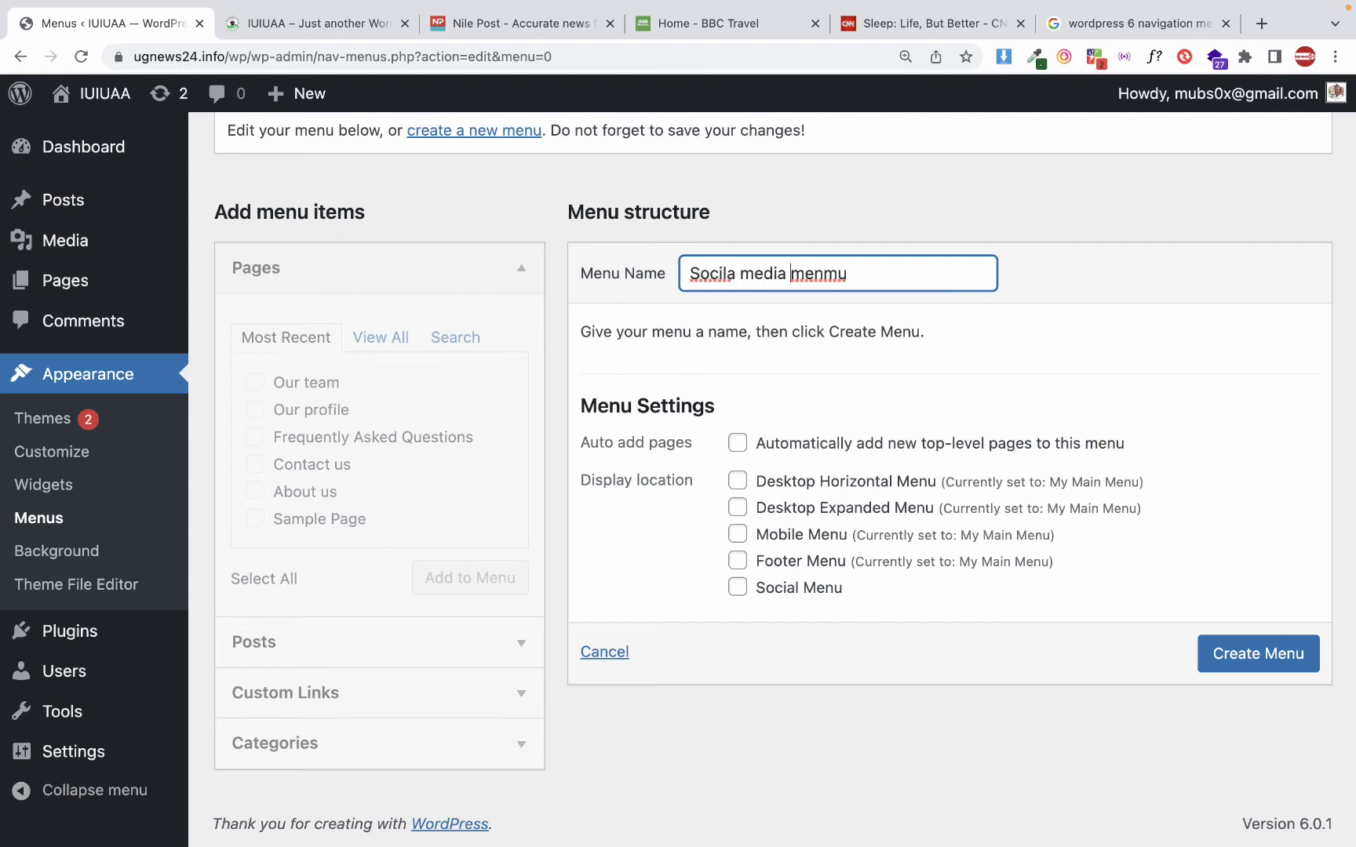
{"action": "key", "text": "Delete"}
{"action": "key", "text": "BackSpace"}
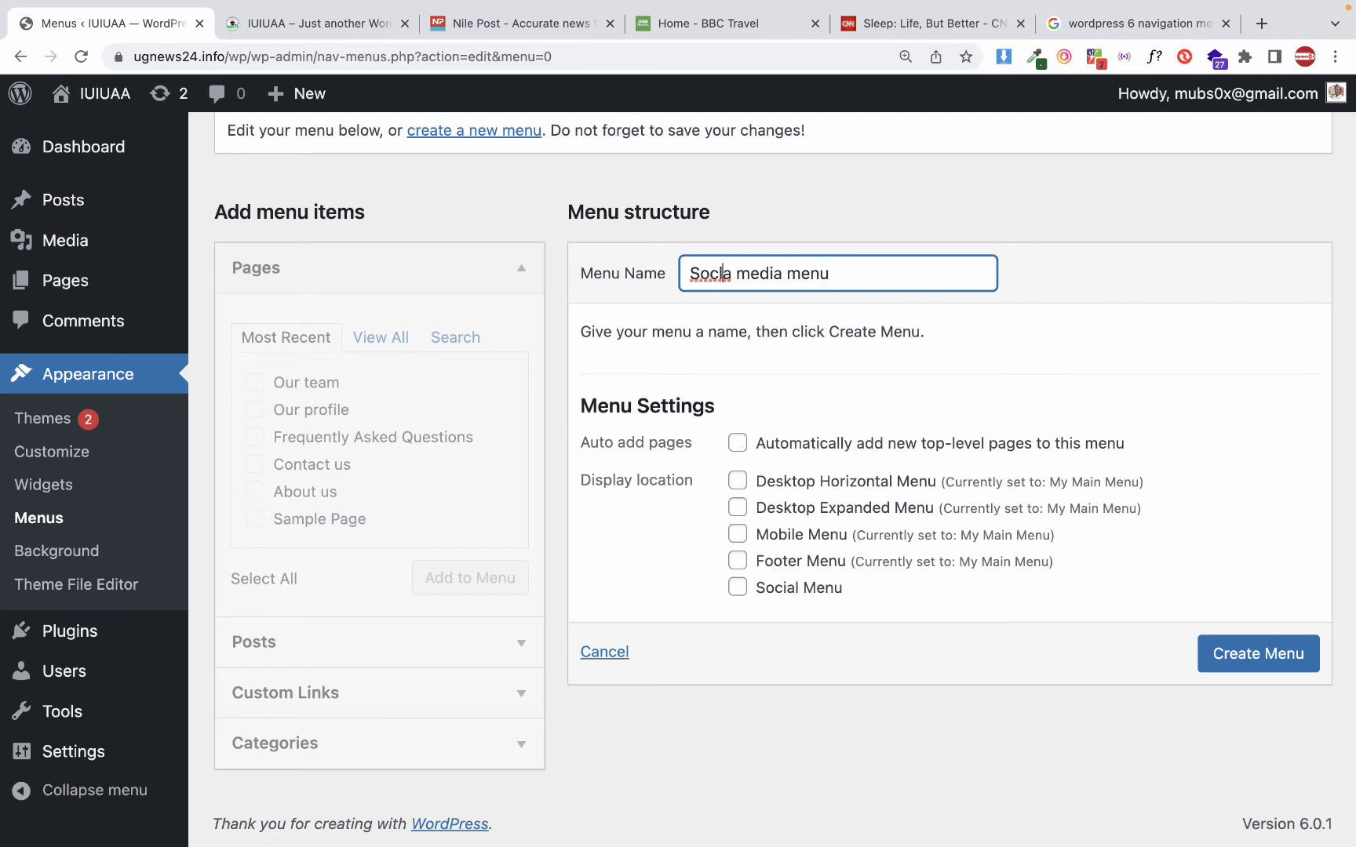
{"action": "key", "text": "Delete"}
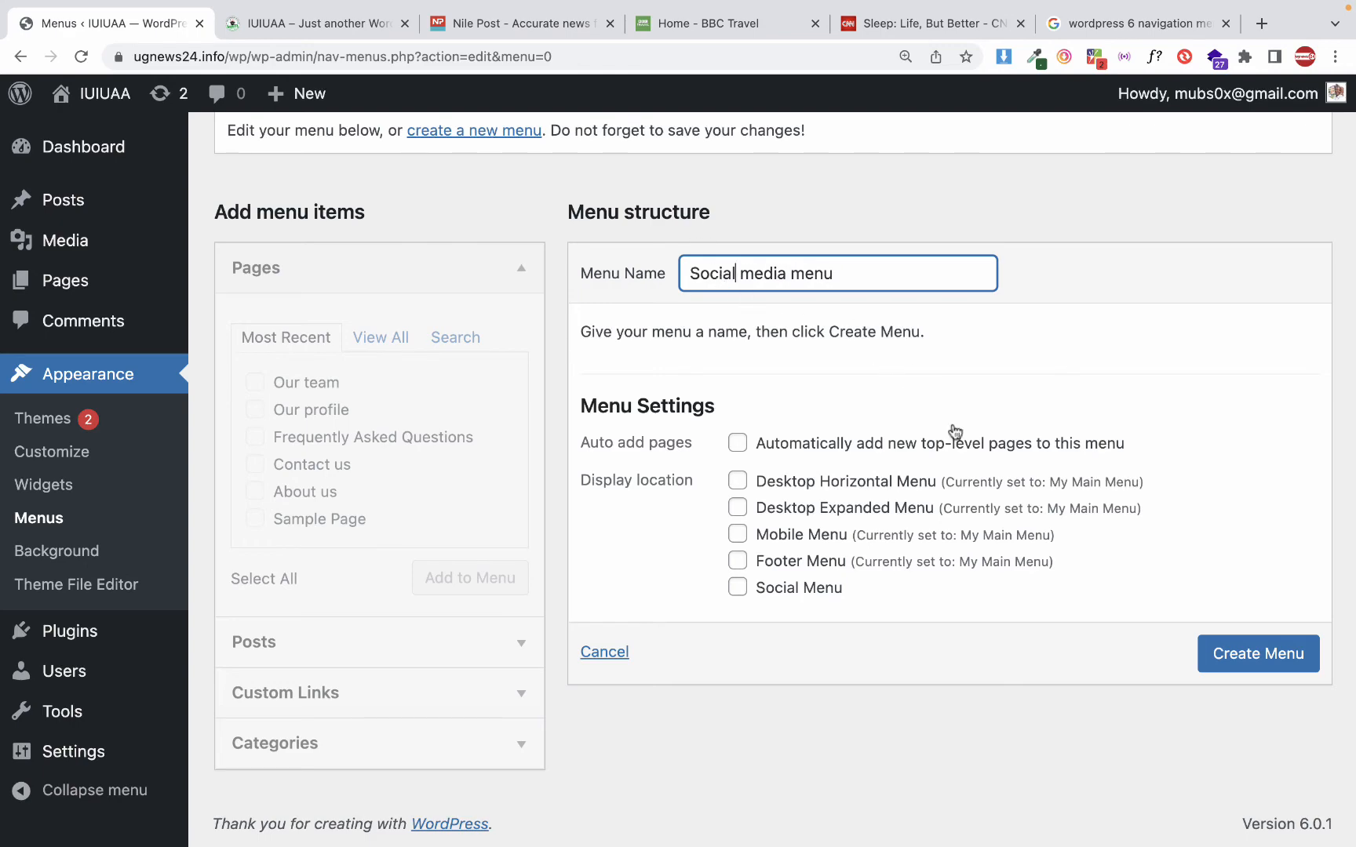
{"action": "left_click", "coordinate": [1269, 656]}
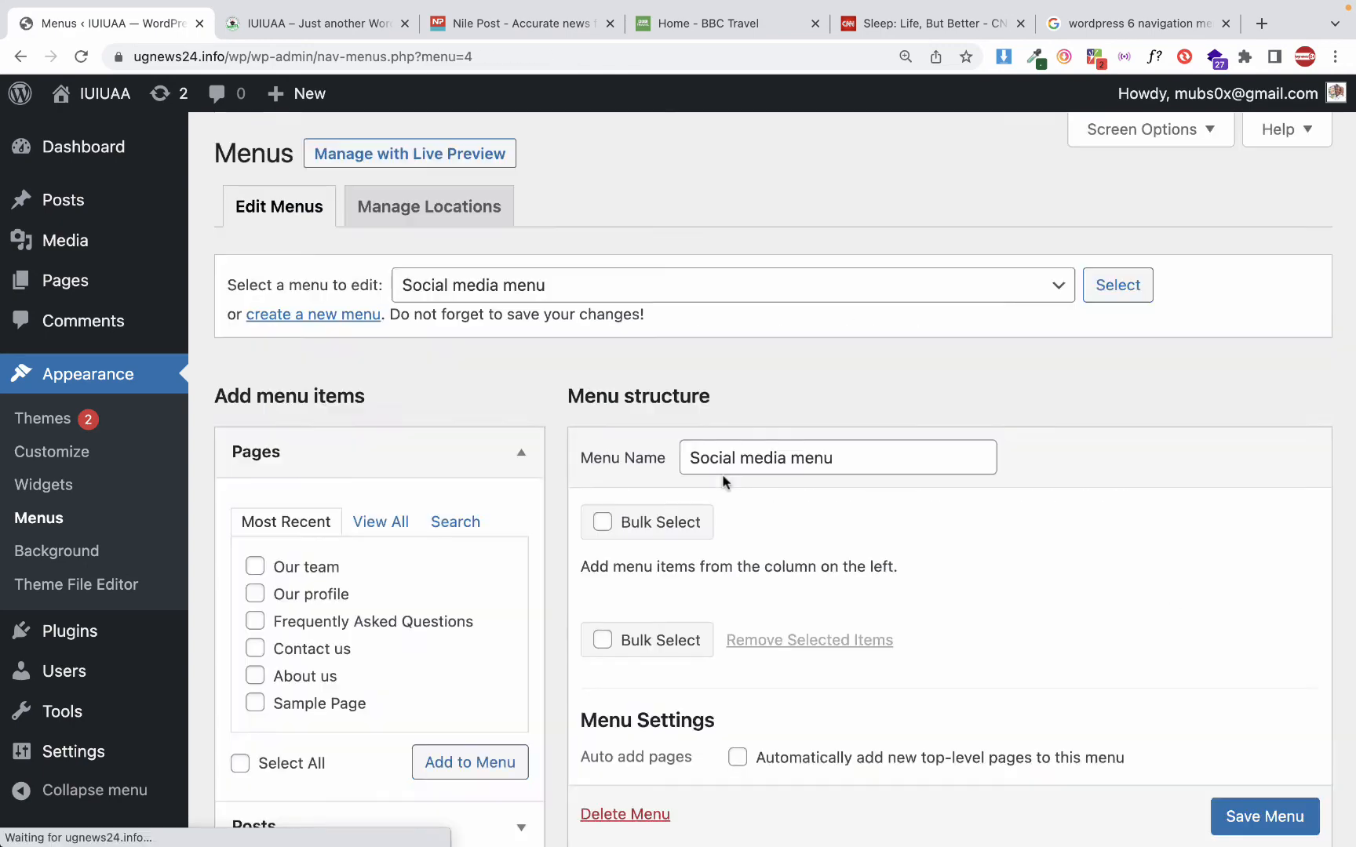
Add a custom link with the URL # and the link text Facebook to the Social media menu
{"action": "scroll", "coordinate": [515, 389], "scroll_direction": "down", "scroll_amount": 3}
{"action": "scroll", "coordinate": [516, 390], "scroll_direction": "up", "scroll_amount": 3}
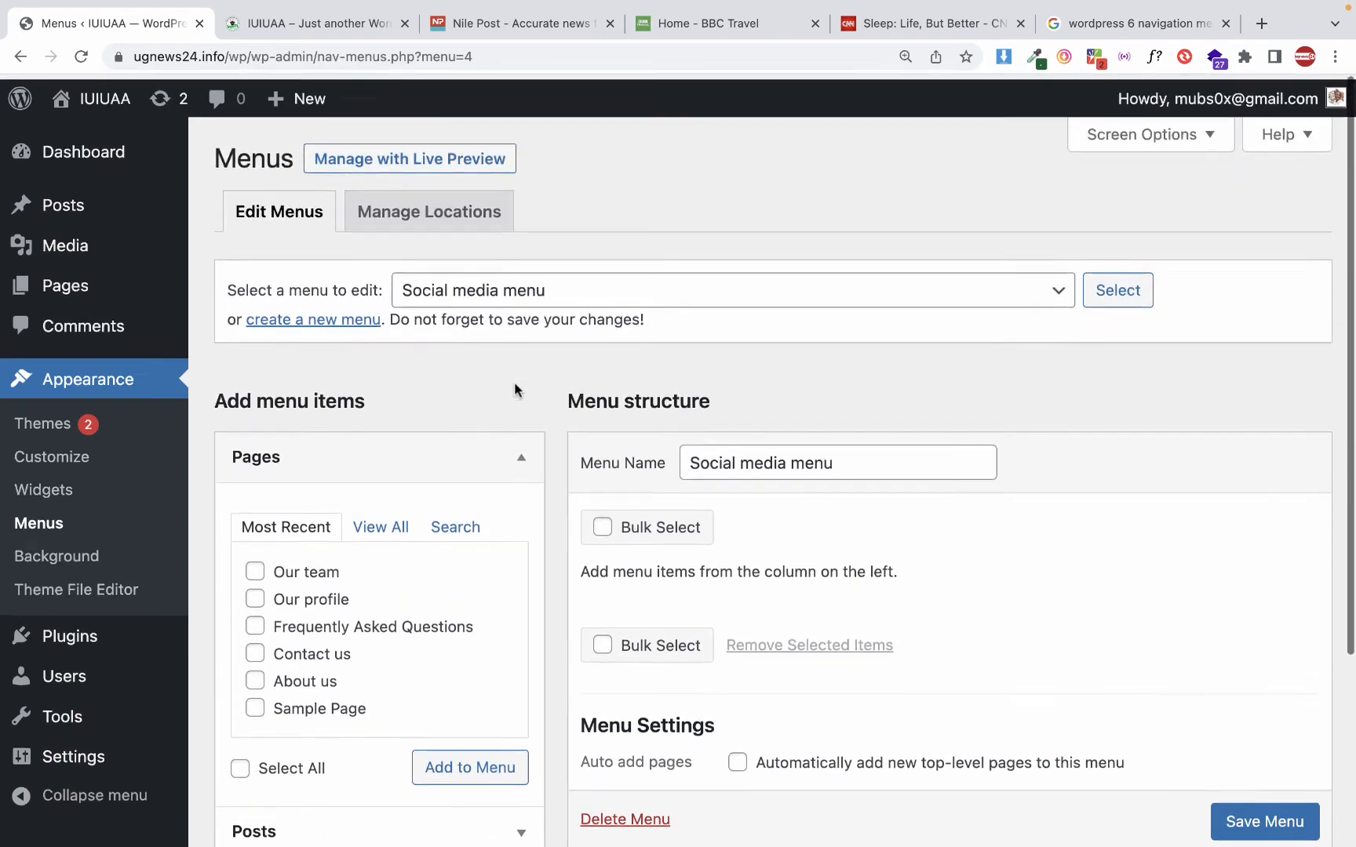
{"action": "scroll", "coordinate": [515, 389], "scroll_direction": "down", "scroll_amount": 5}
{"action": "scroll", "coordinate": [515, 390], "scroll_direction": "up", "scroll_amount": 1}
{"action": "scroll", "coordinate": [514, 381], "scroll_direction": "down", "scroll_amount": 2}
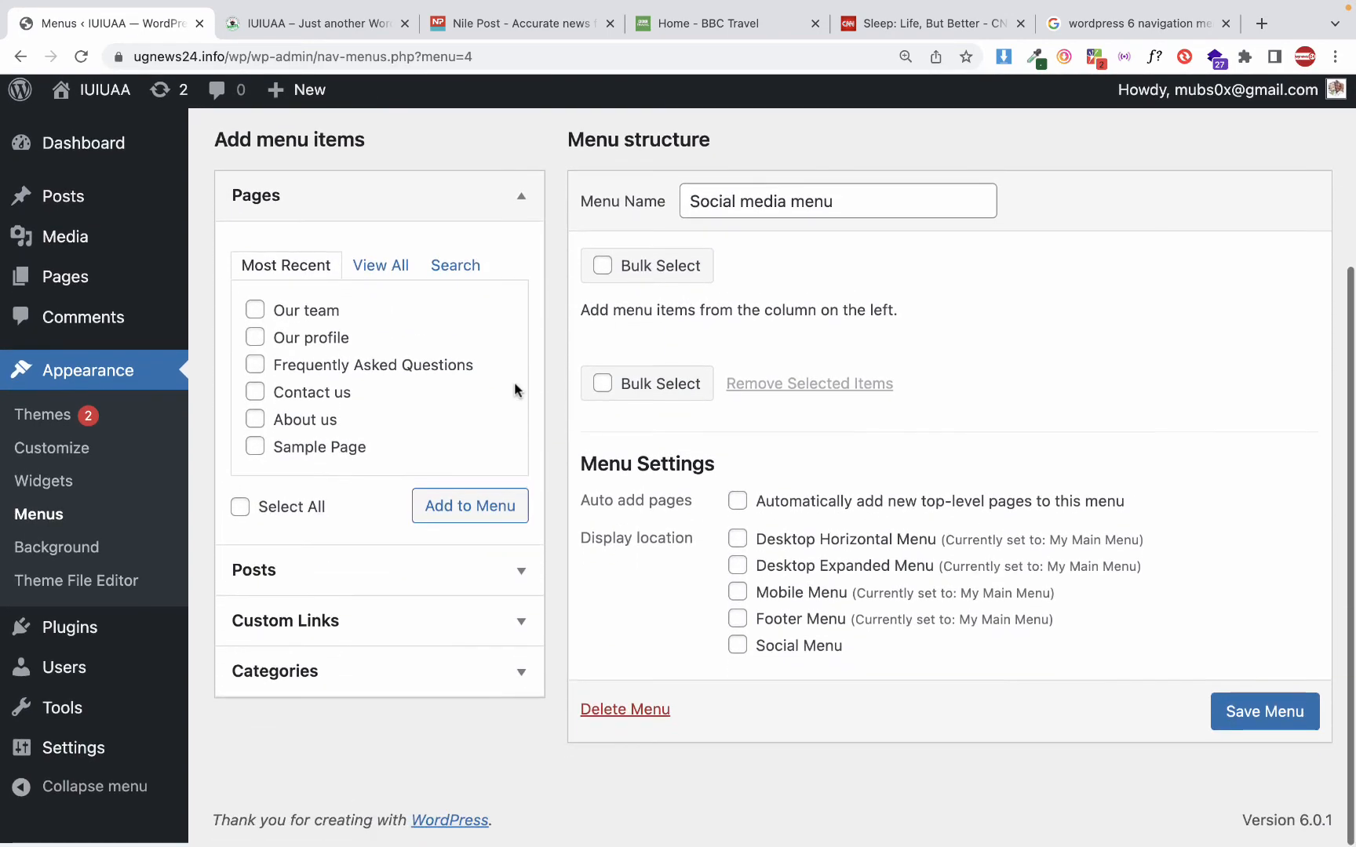
{"action": "scroll", "coordinate": [514, 381], "scroll_direction": "up", "scroll_amount": 2}
{"action": "scroll", "coordinate": [514, 381], "scroll_direction": "up", "scroll_amount": 1}
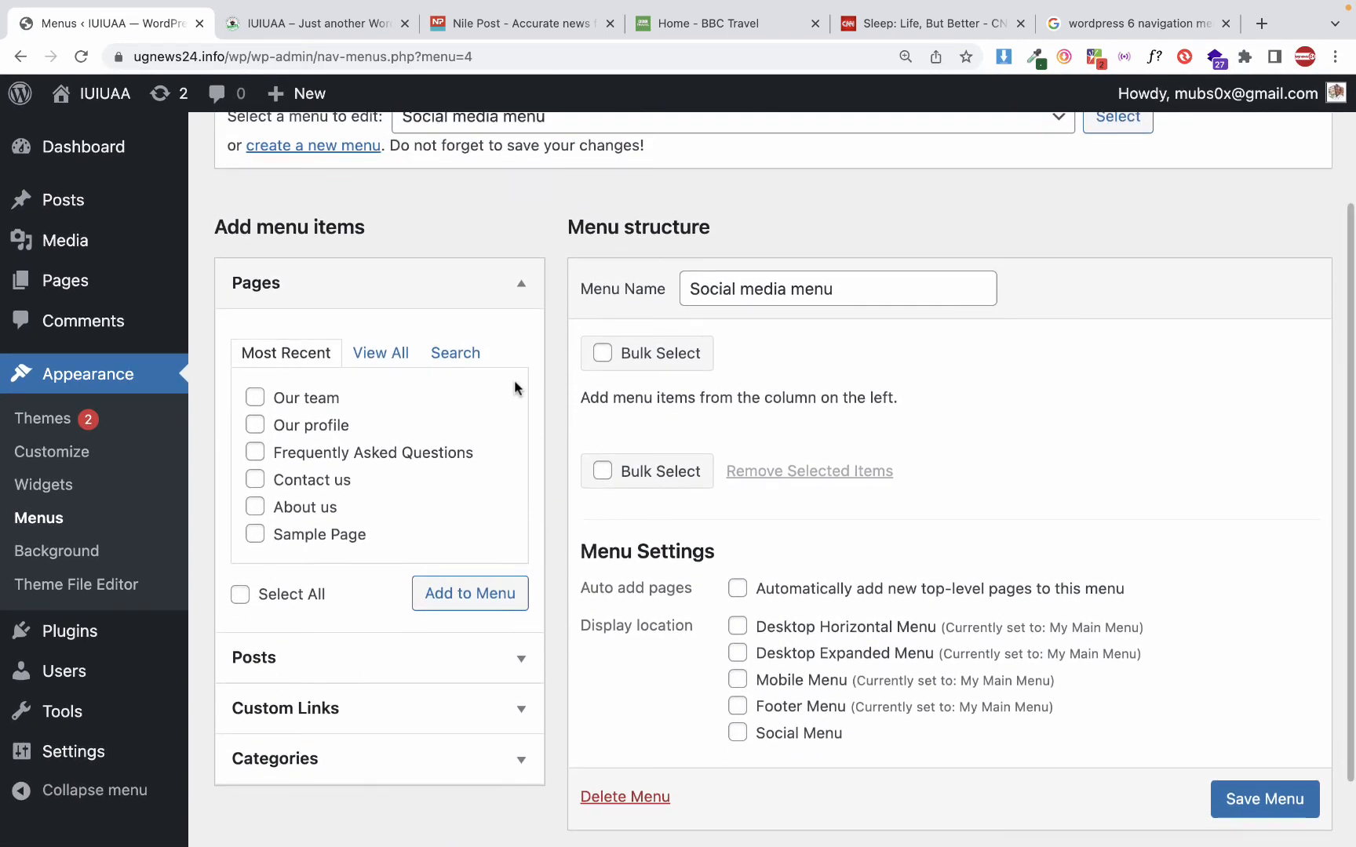
{"action": "scroll", "coordinate": [514, 382], "scroll_direction": "down", "scroll_amount": 2}
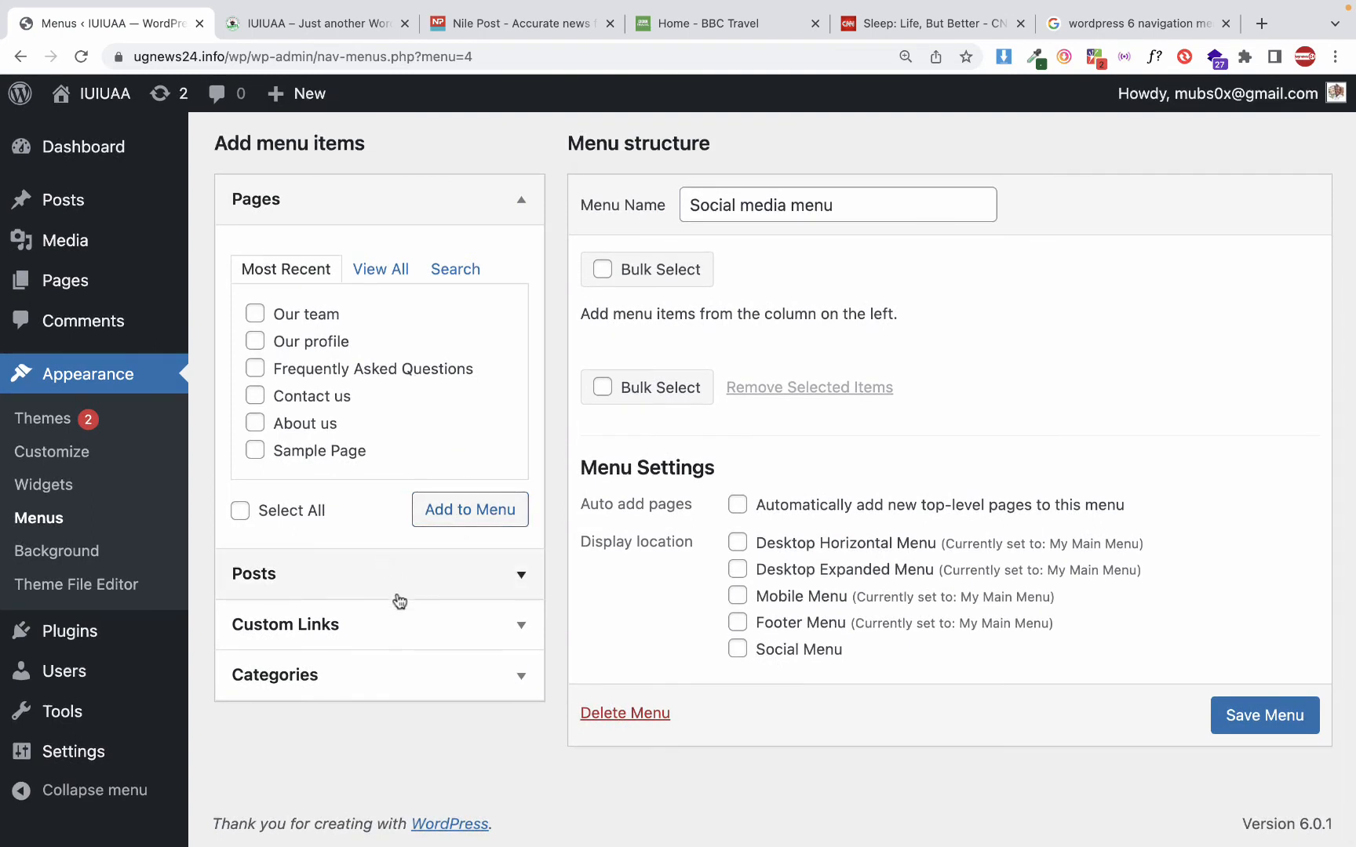
{"action": "left_click", "coordinate": [377, 630]}
{"action": "left_click", "coordinate": [392, 379]}
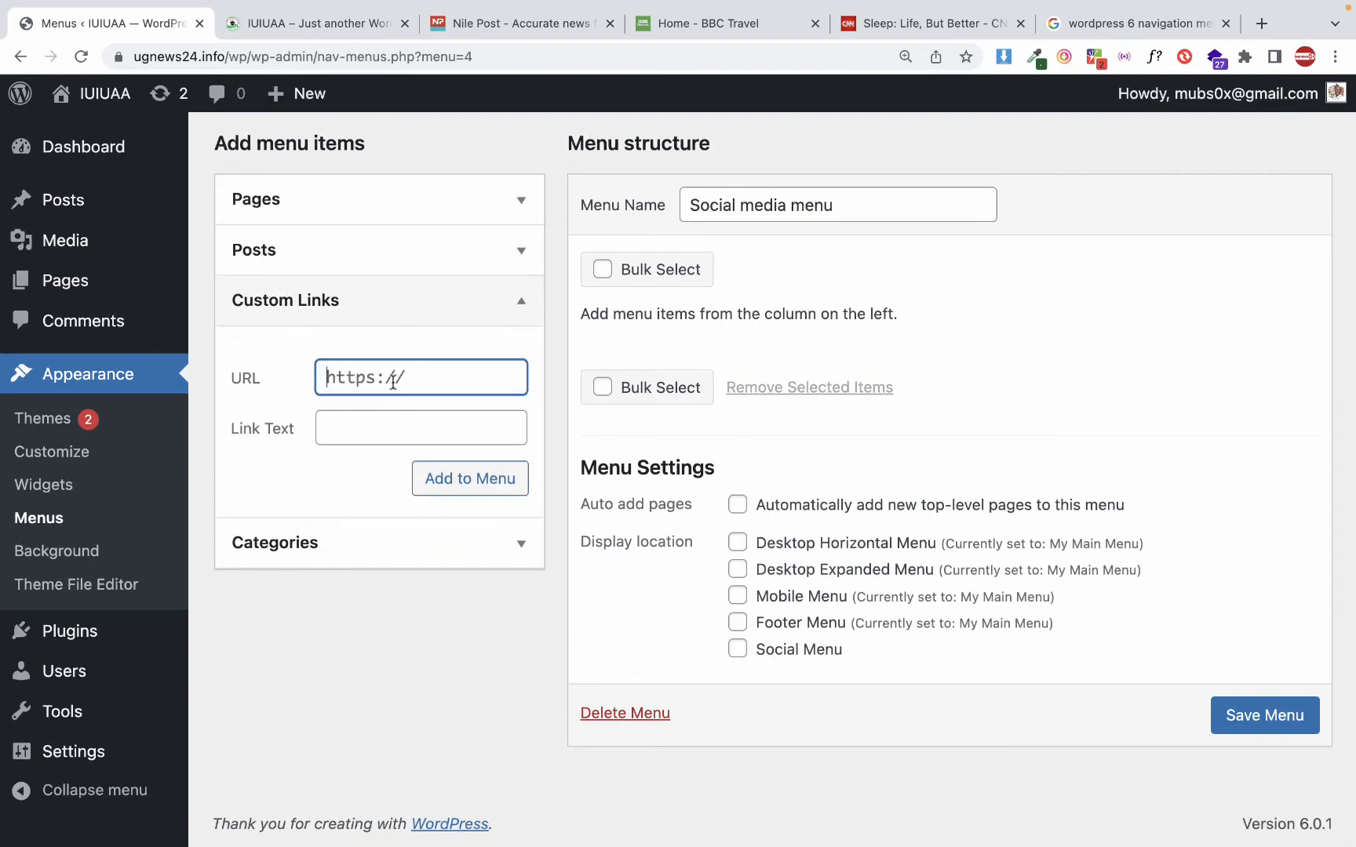
{"action": "key", "text": "Tab"}
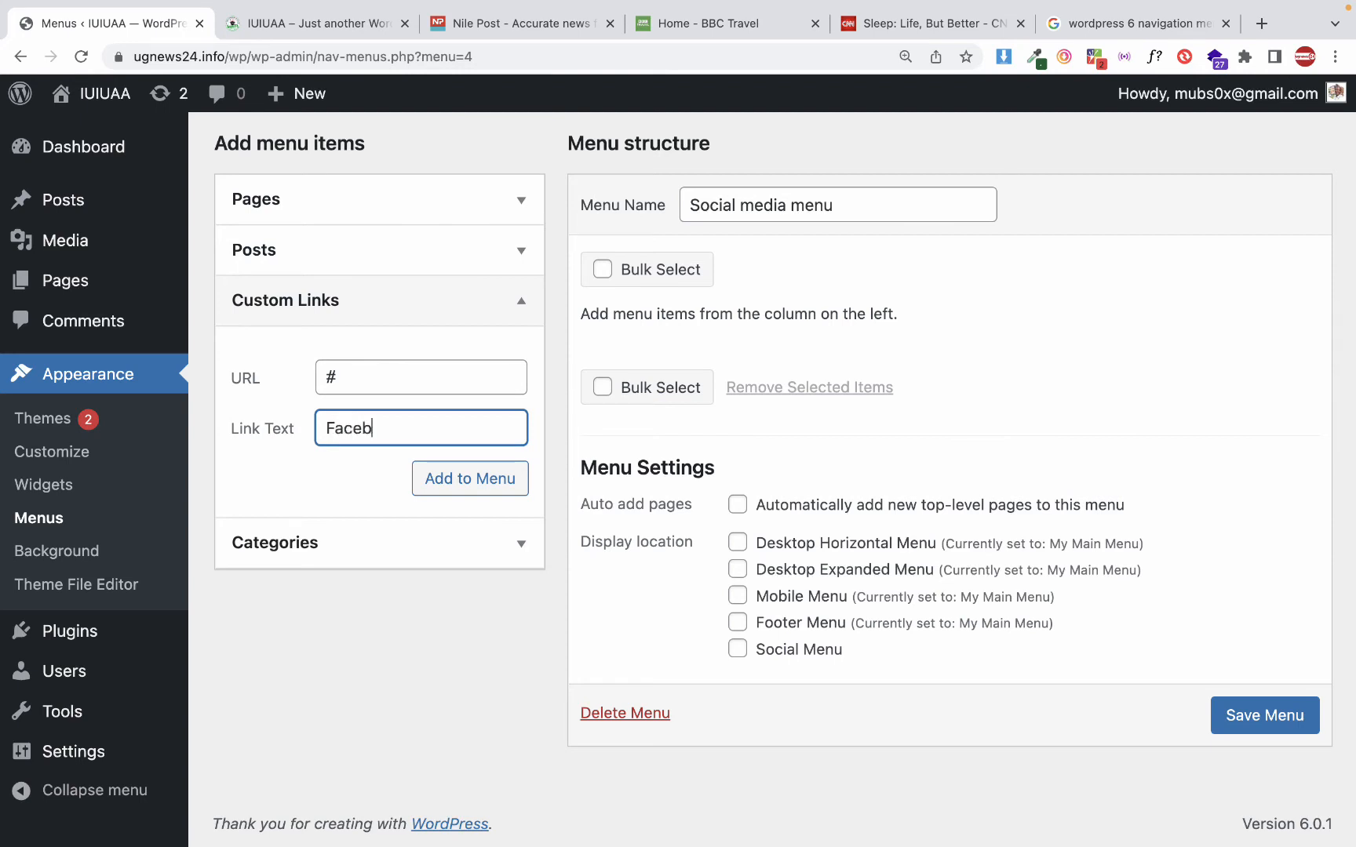
{"action": "type", "text": "Facebook"}
{"action": "left_click", "coordinate": [434, 481]}
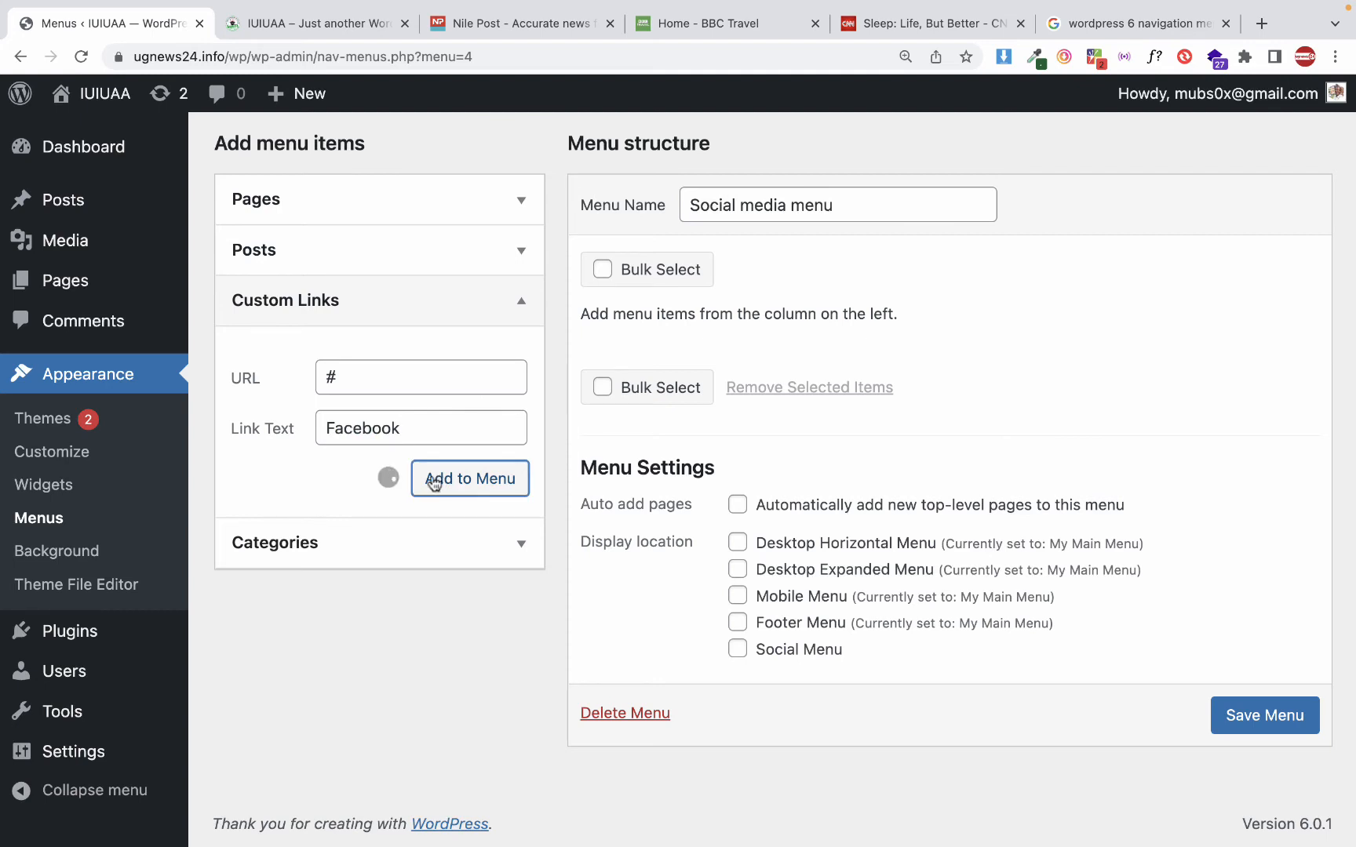
Add a custom link with the URL # and the link text Instagram to the Social media menu
{"action": "left_click", "coordinate": [417, 376]}
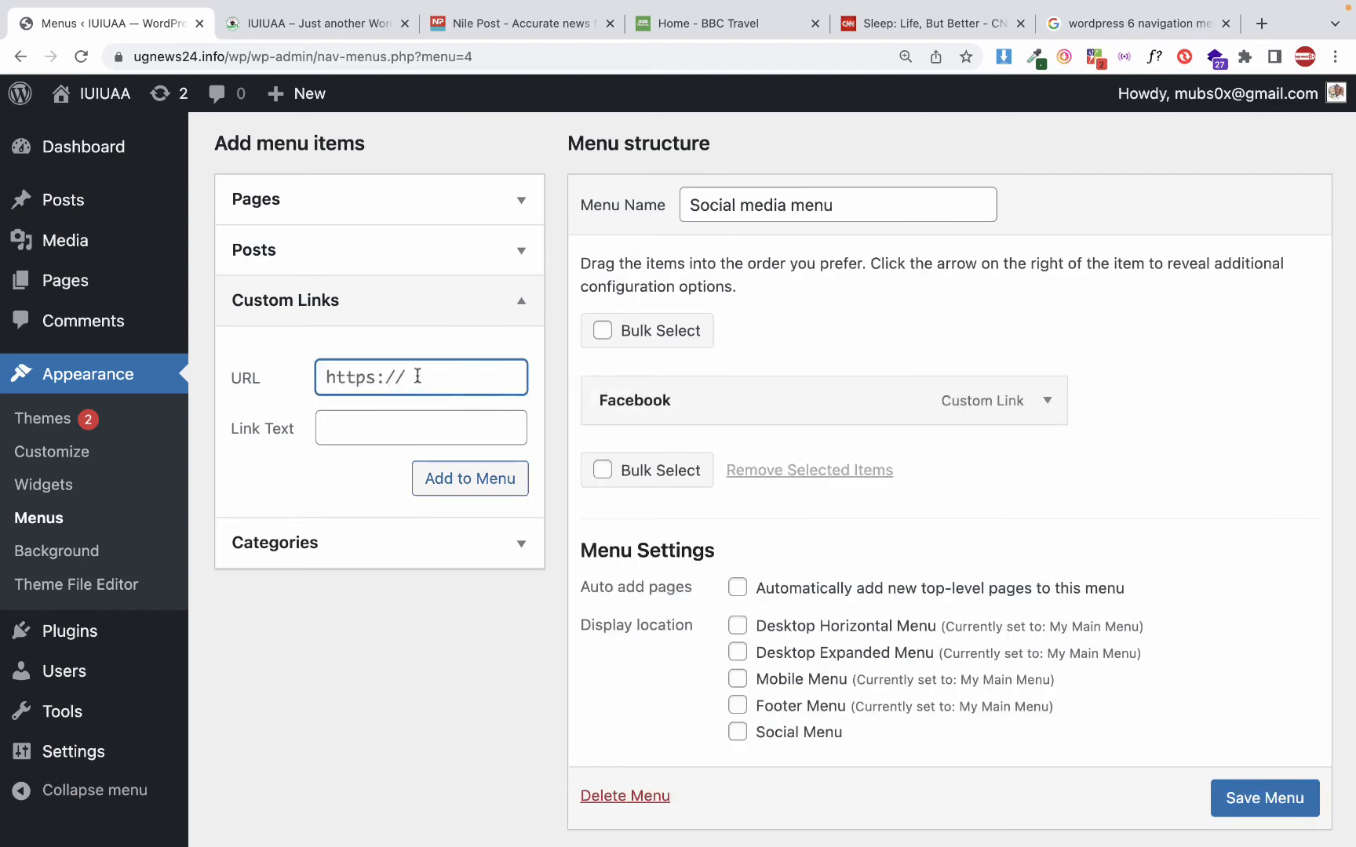
{"action": "key", "text": "Tab"}
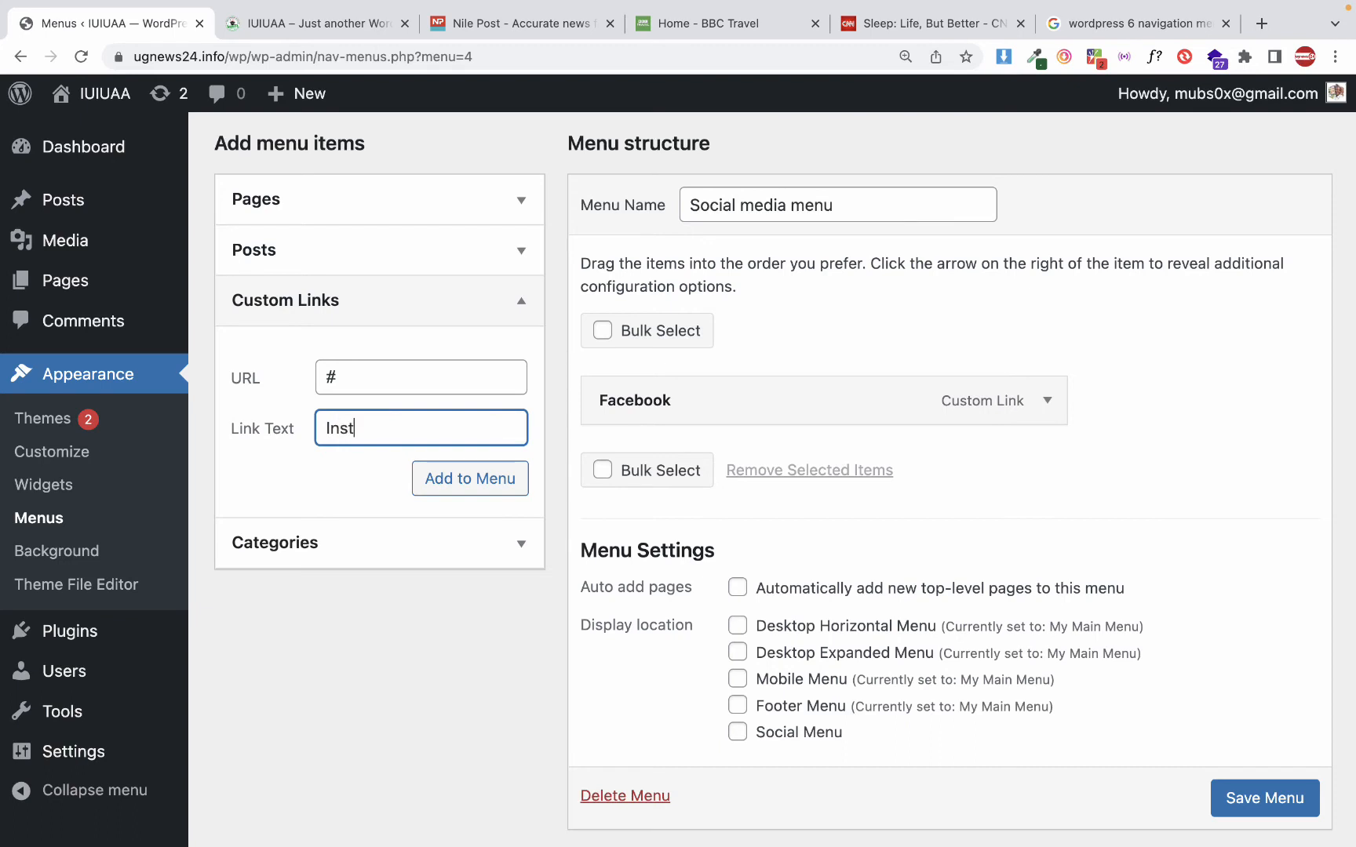
{"action": "type", "text": "Instagram"}
{"action": "key", "text": "super+a"}
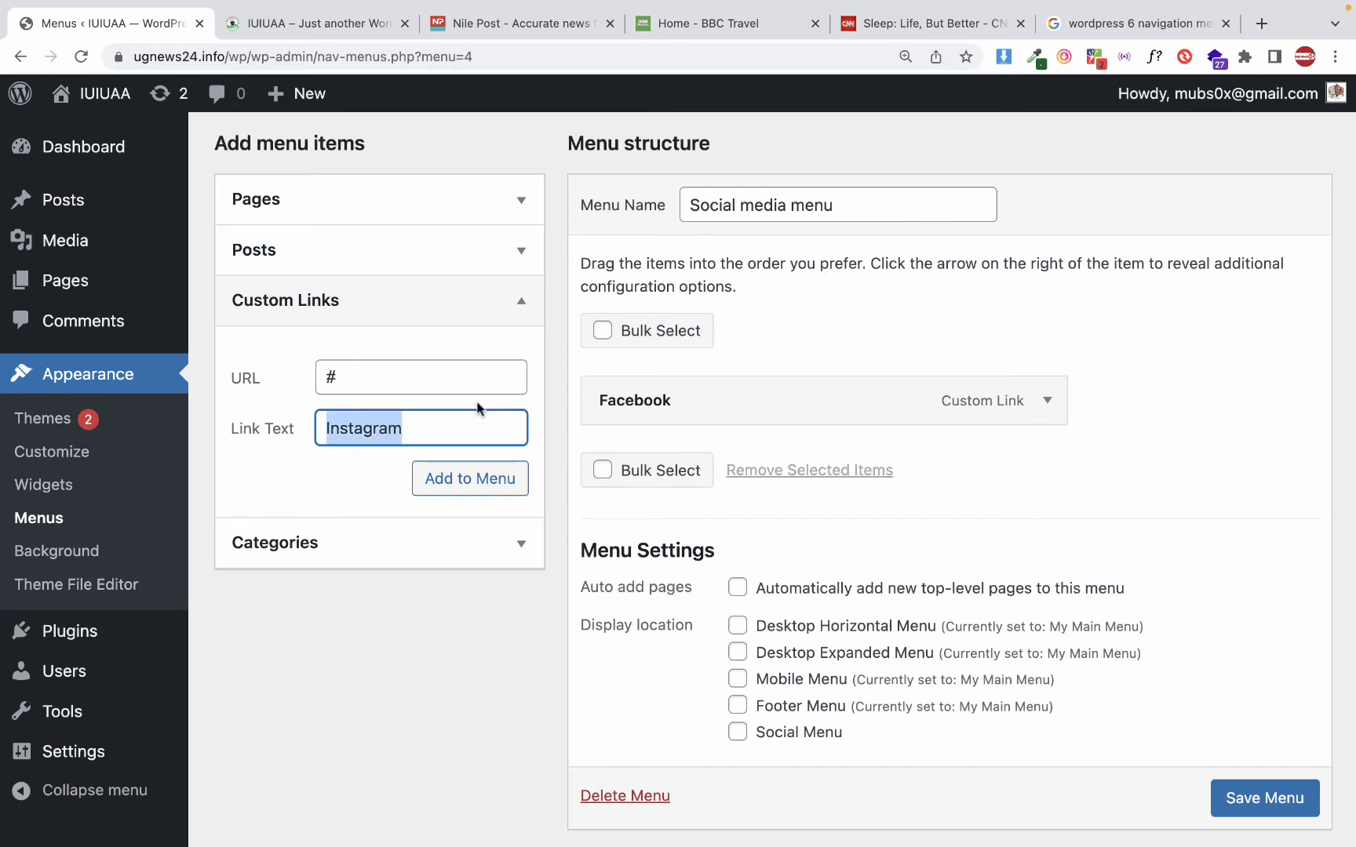
{"action": "left_click", "coordinate": [482, 474]}
Add a custom link with the URL # and the link text Youtube, and save the Social media menu
{"action": "left_click", "coordinate": [391, 383]}
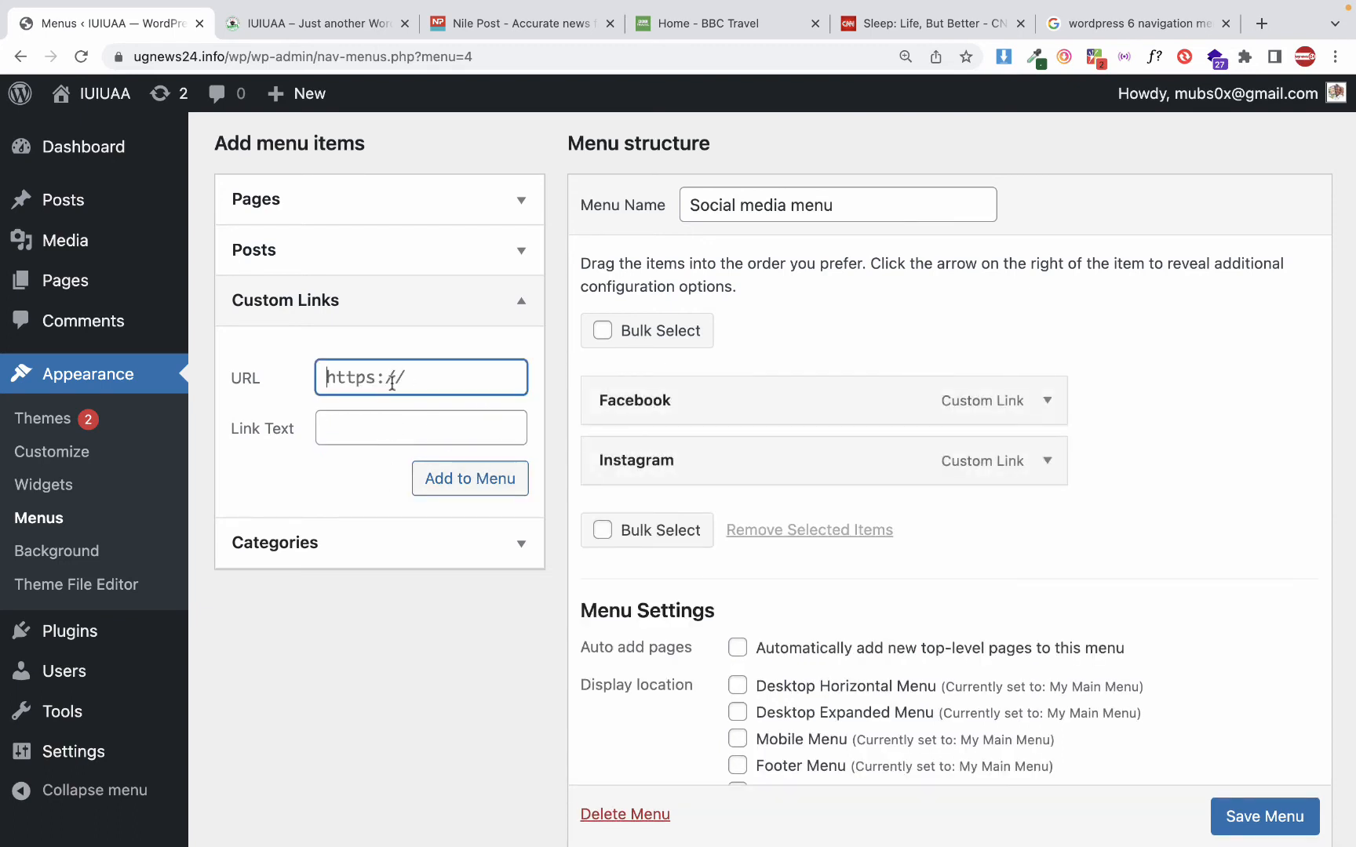
{"action": "key", "text": "Tab"}
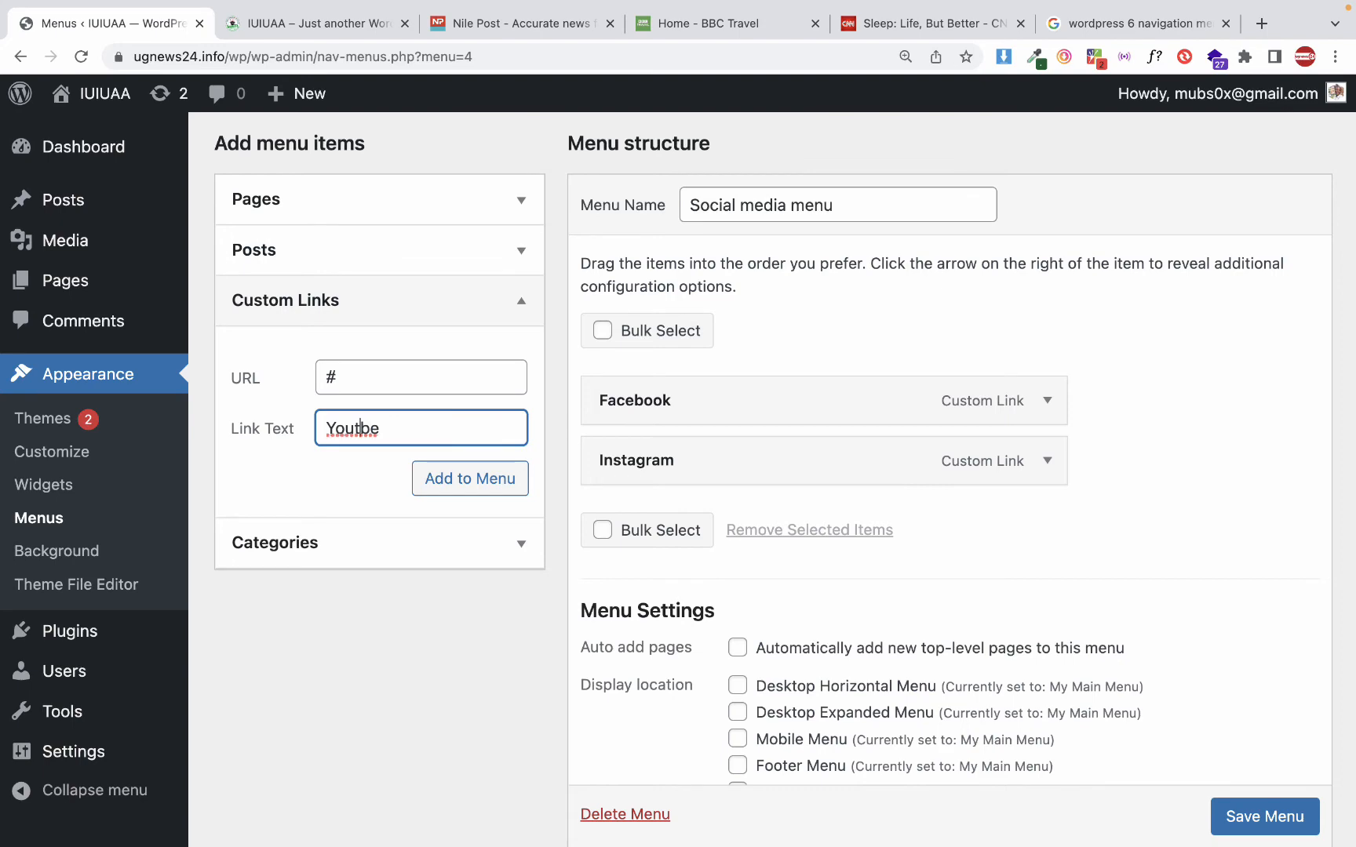
{"action": "type", "text": "Youtube"}
{"action": "left_click", "coordinate": [436, 478]}
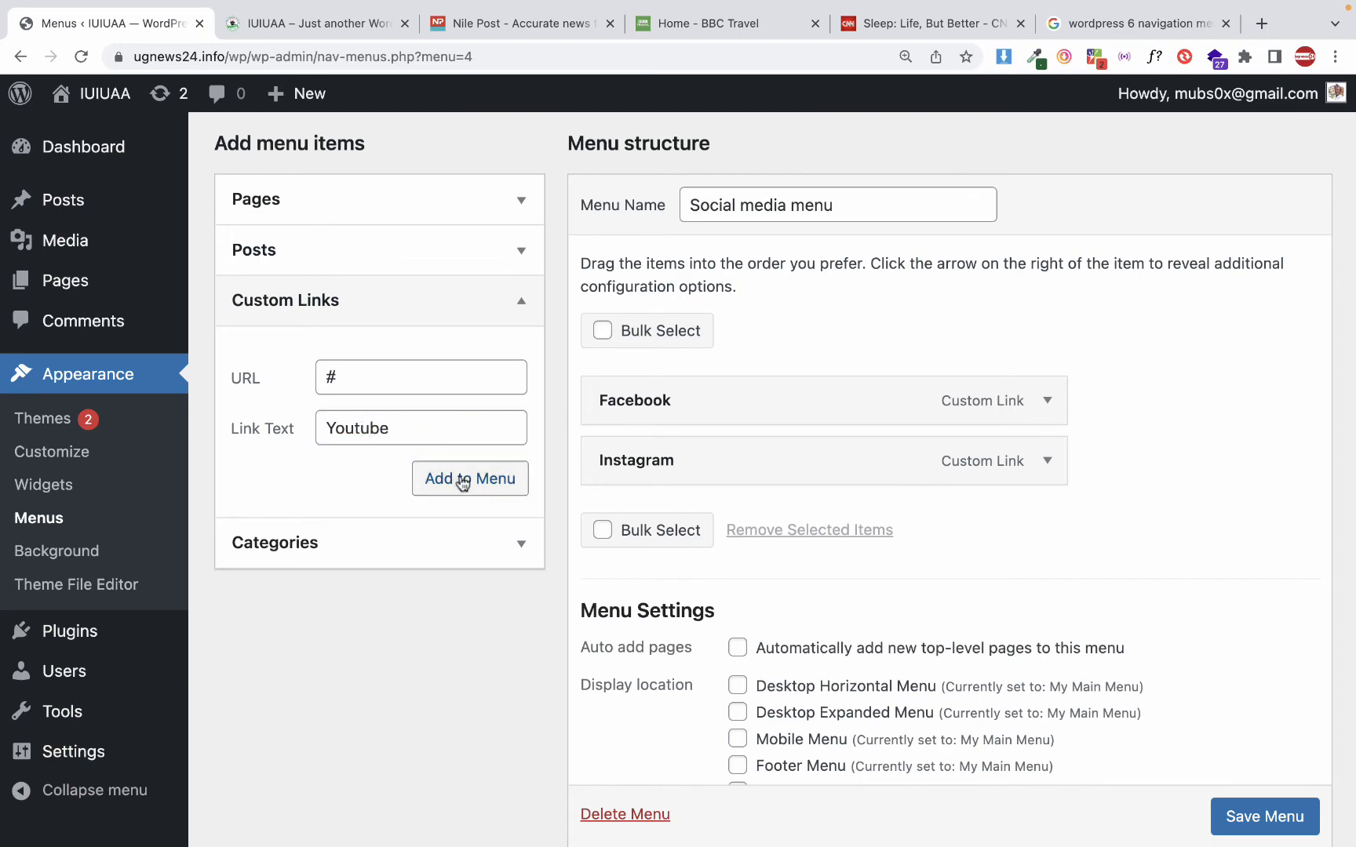
{"action": "scroll", "coordinate": [845, 618], "scroll_direction": "down", "scroll_amount": 3}
{"action": "left_click", "coordinate": [1247, 706]}
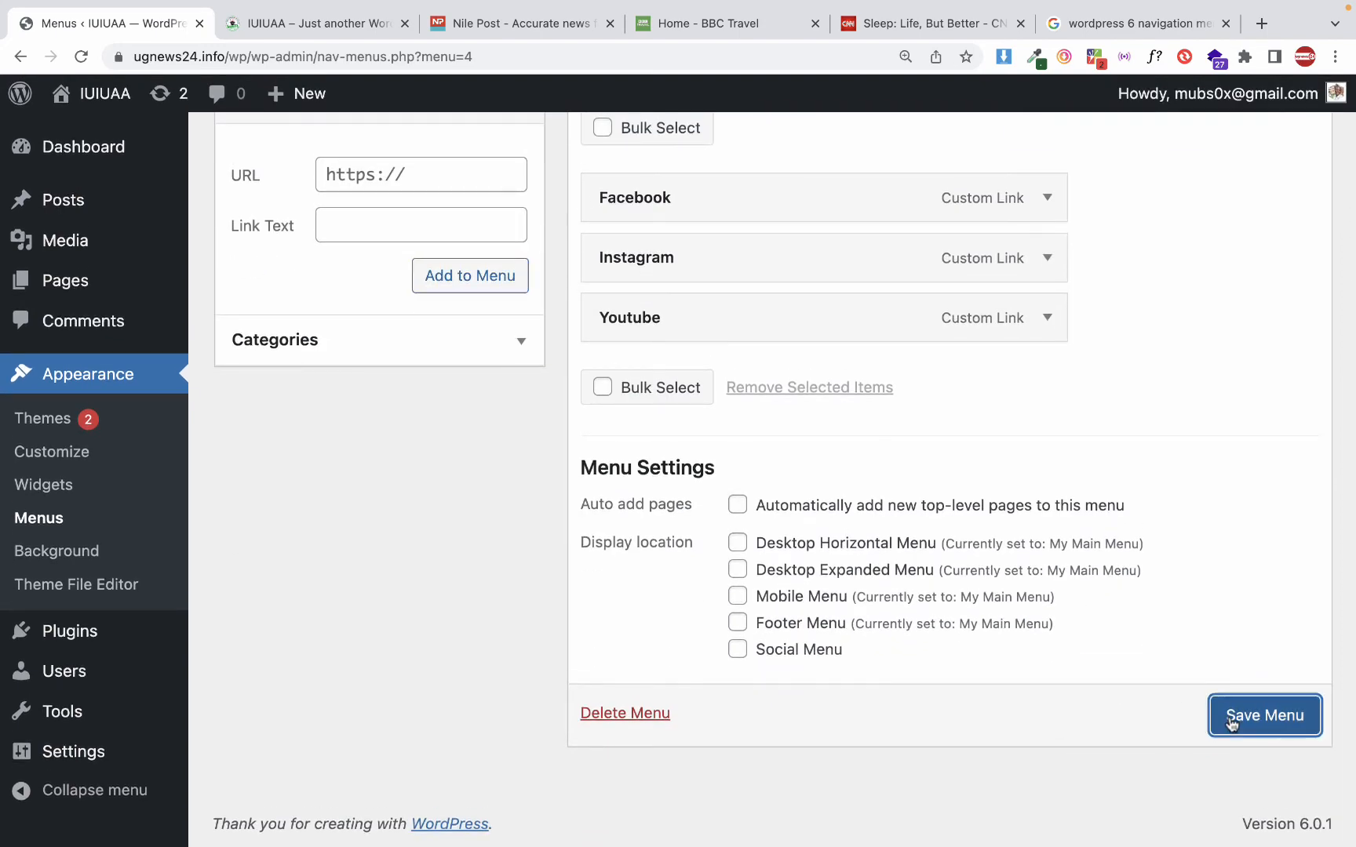
Reload the site's home page and check its header and footer for the social media links
{"action": "scroll", "coordinate": [533, 526], "scroll_direction": "down", "scroll_amount": 6}
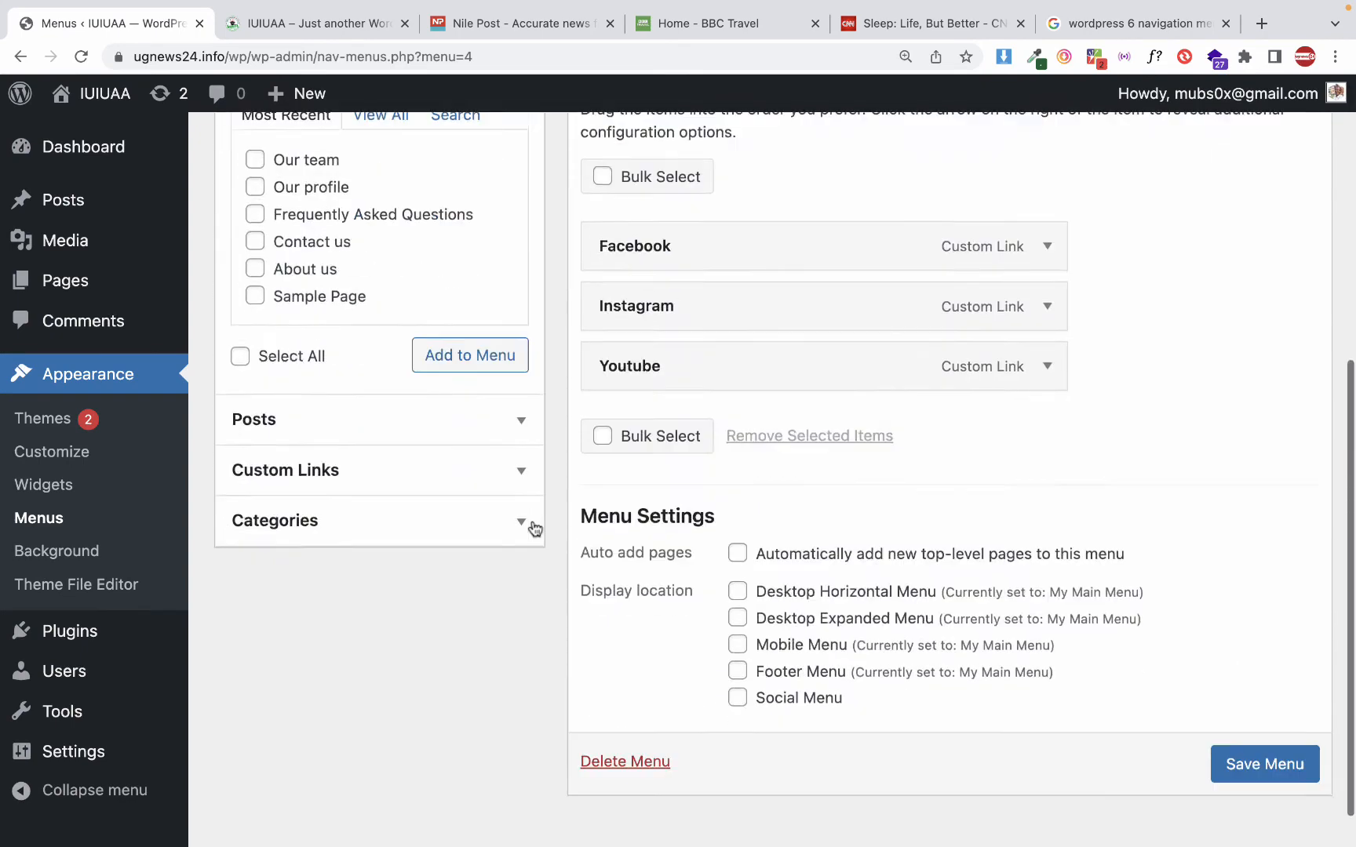
{"action": "scroll", "coordinate": [533, 522], "scroll_direction": "up", "scroll_amount": 1}
{"action": "scroll", "coordinate": [533, 527], "scroll_direction": "up", "scroll_amount": 1}
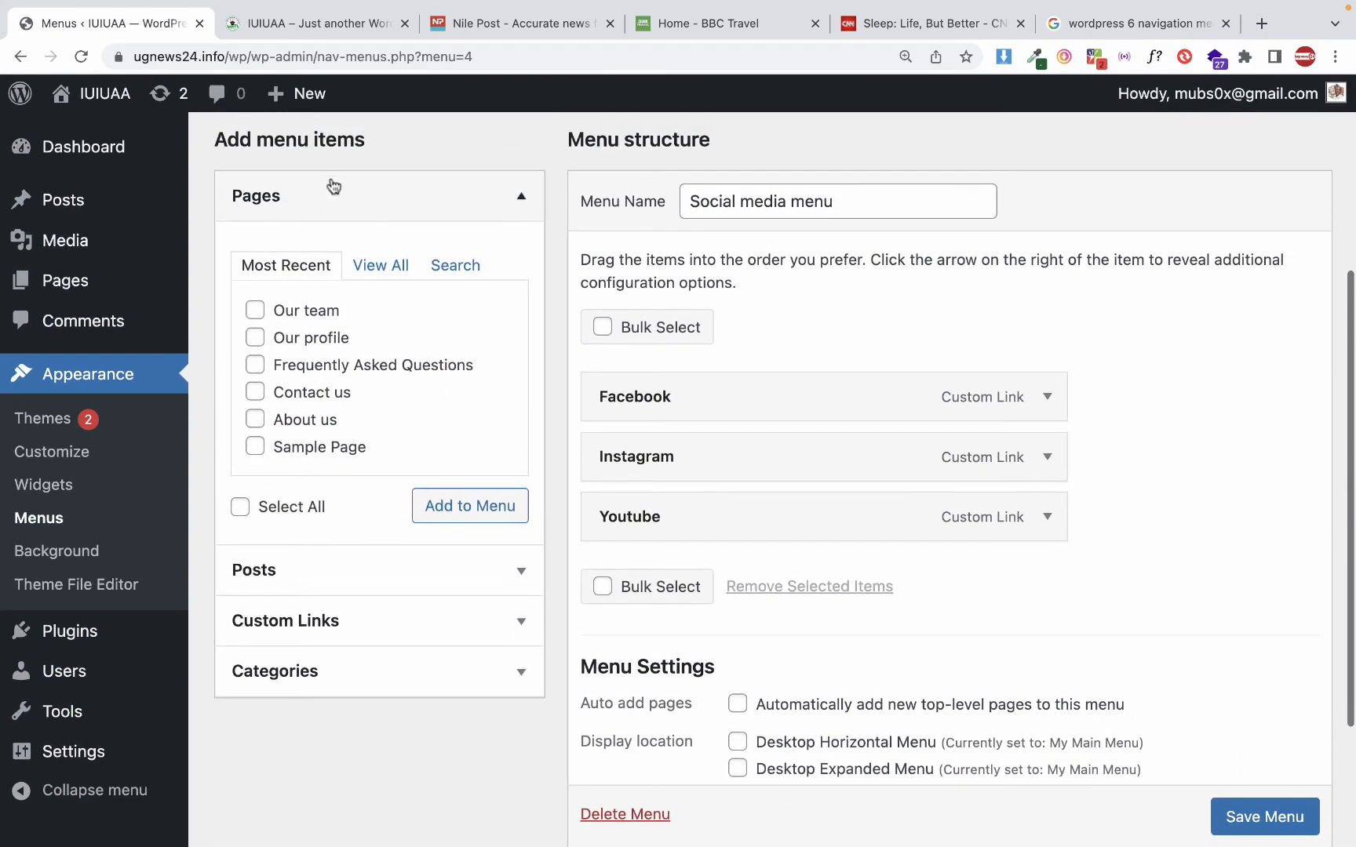
{"action": "left_click", "coordinate": [282, 28]}
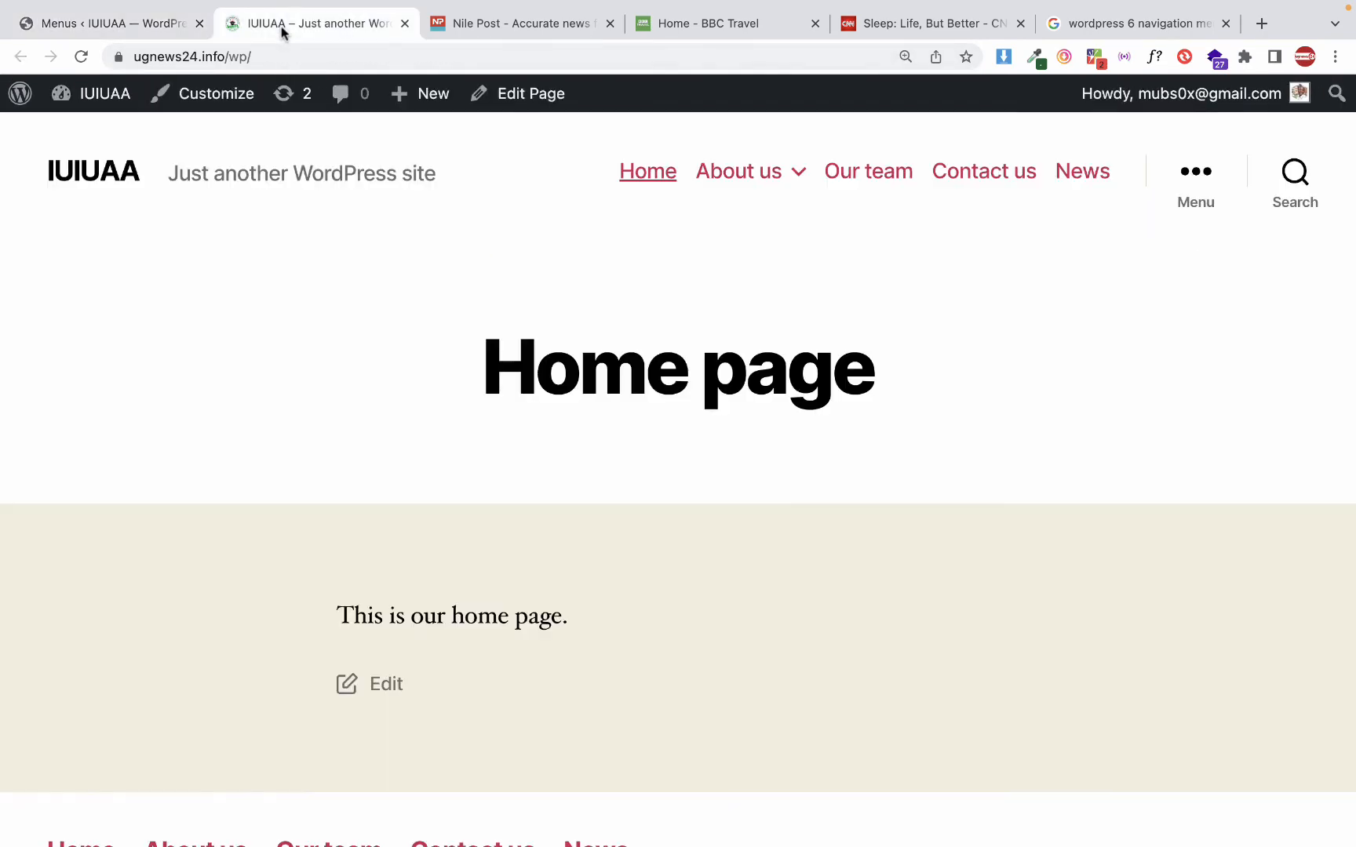
{"action": "left_click", "coordinate": [81, 60]}
{"action": "scroll", "coordinate": [540, 190], "scroll_direction": "down", "scroll_amount": 10}
{"action": "scroll", "coordinate": [539, 190], "scroll_direction": "up", "scroll_amount": 2}
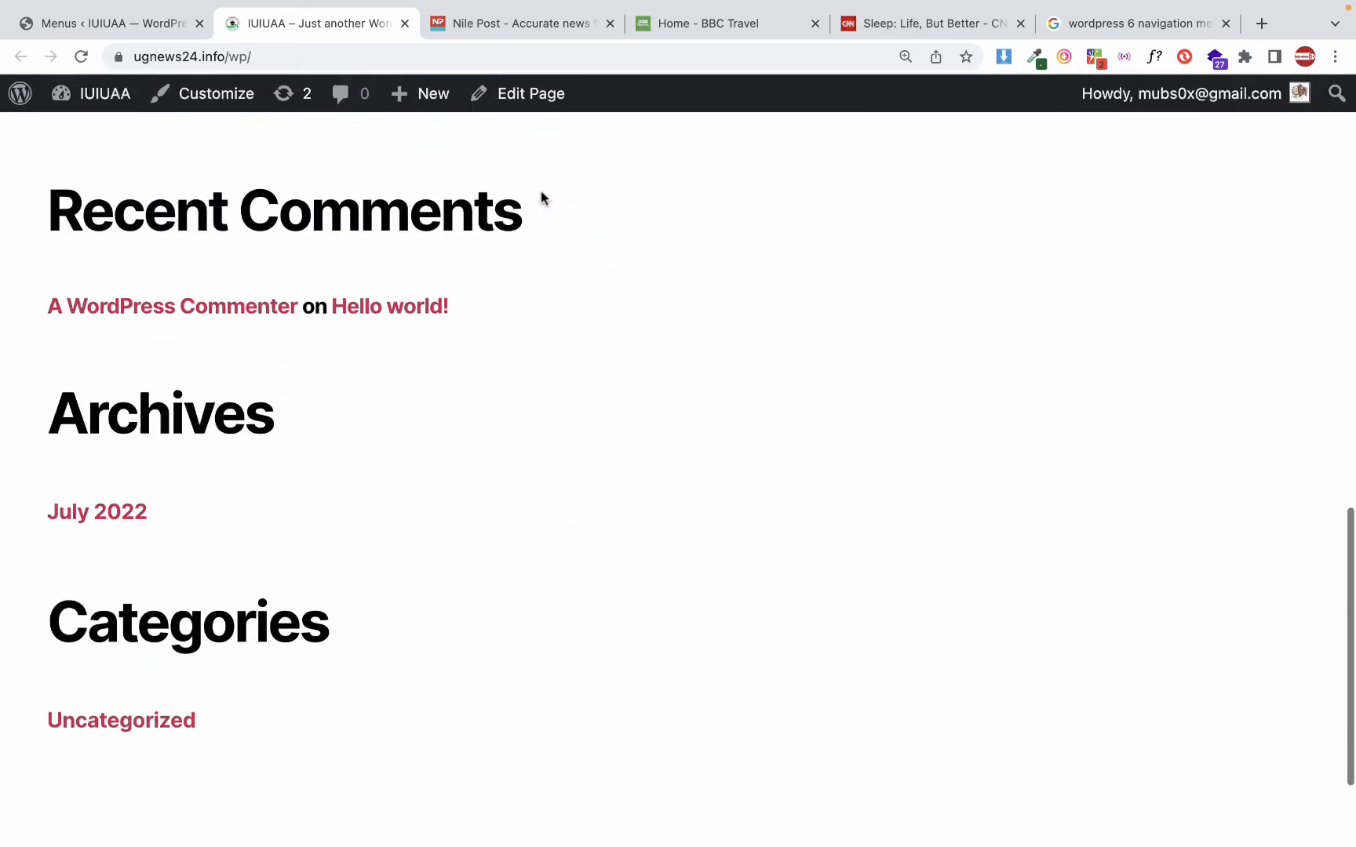
{"action": "scroll", "coordinate": [540, 191], "scroll_direction": "up", "scroll_amount": 8}
{"action": "scroll", "coordinate": [540, 190], "scroll_direction": "down", "scroll_amount": 11}
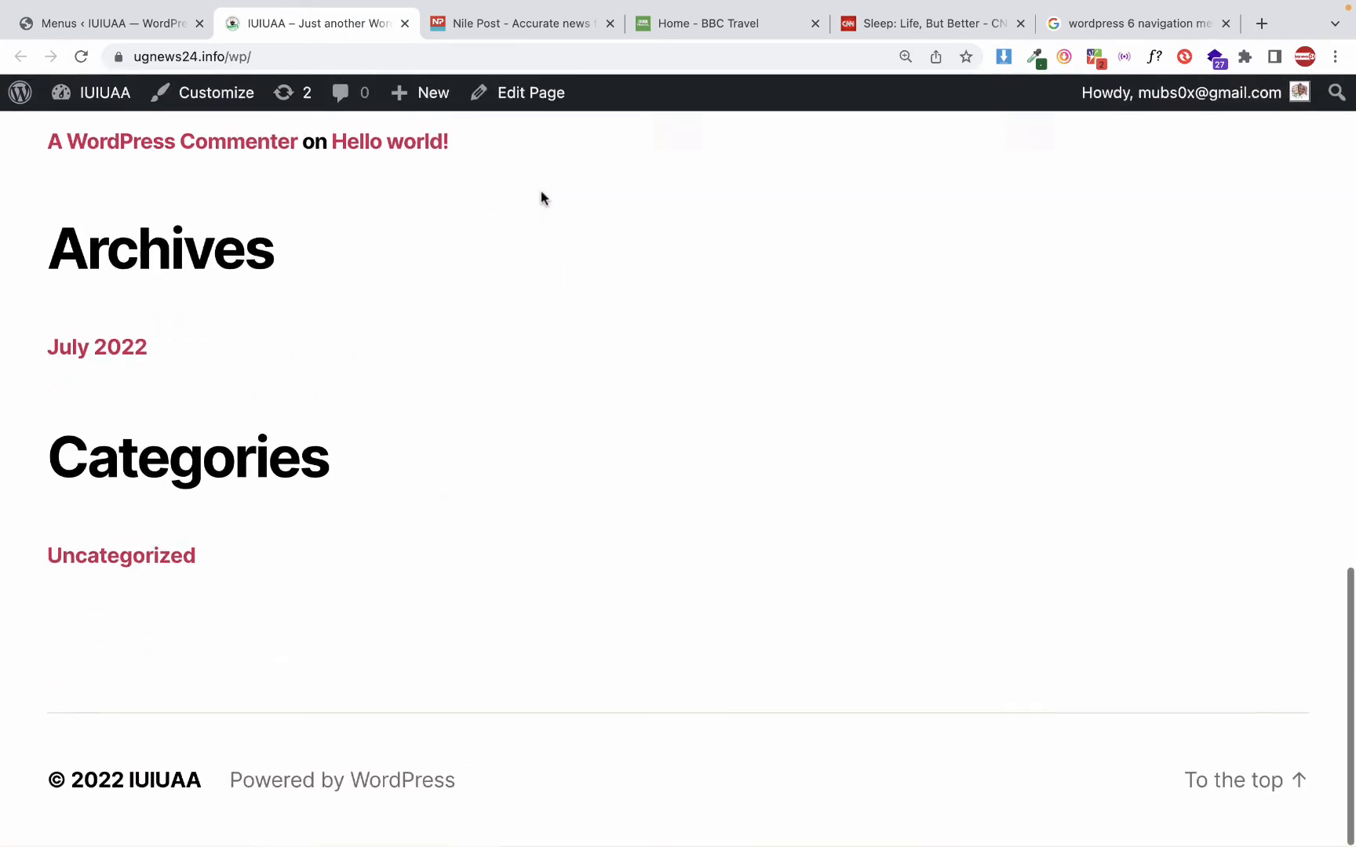
{"action": "scroll", "coordinate": [541, 197], "scroll_direction": "up", "scroll_amount": 12}
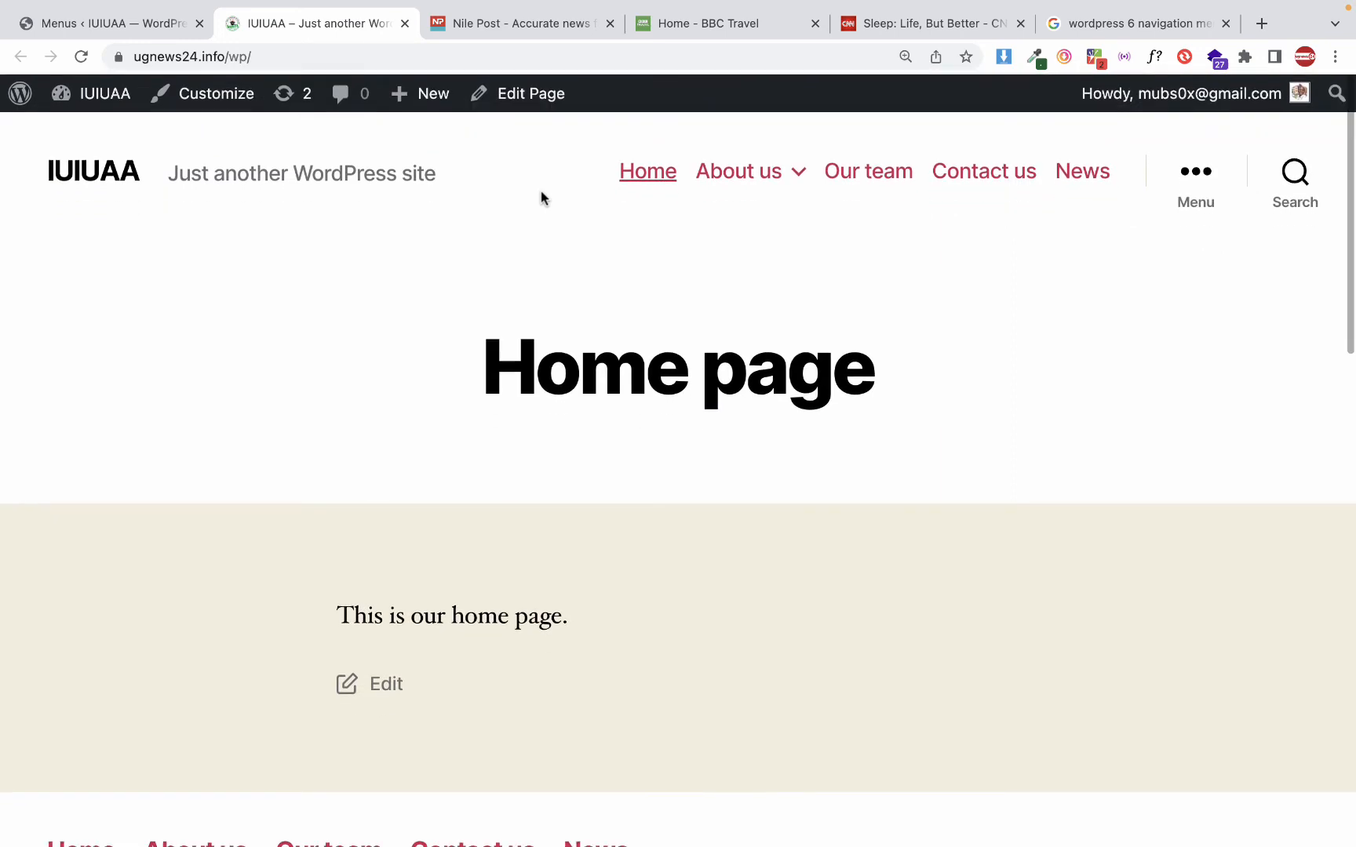
{"action": "scroll", "coordinate": [540, 191], "scroll_direction": "down", "scroll_amount": 1}
{"action": "scroll", "coordinate": [543, 196], "scroll_direction": "up", "scroll_amount": 2}
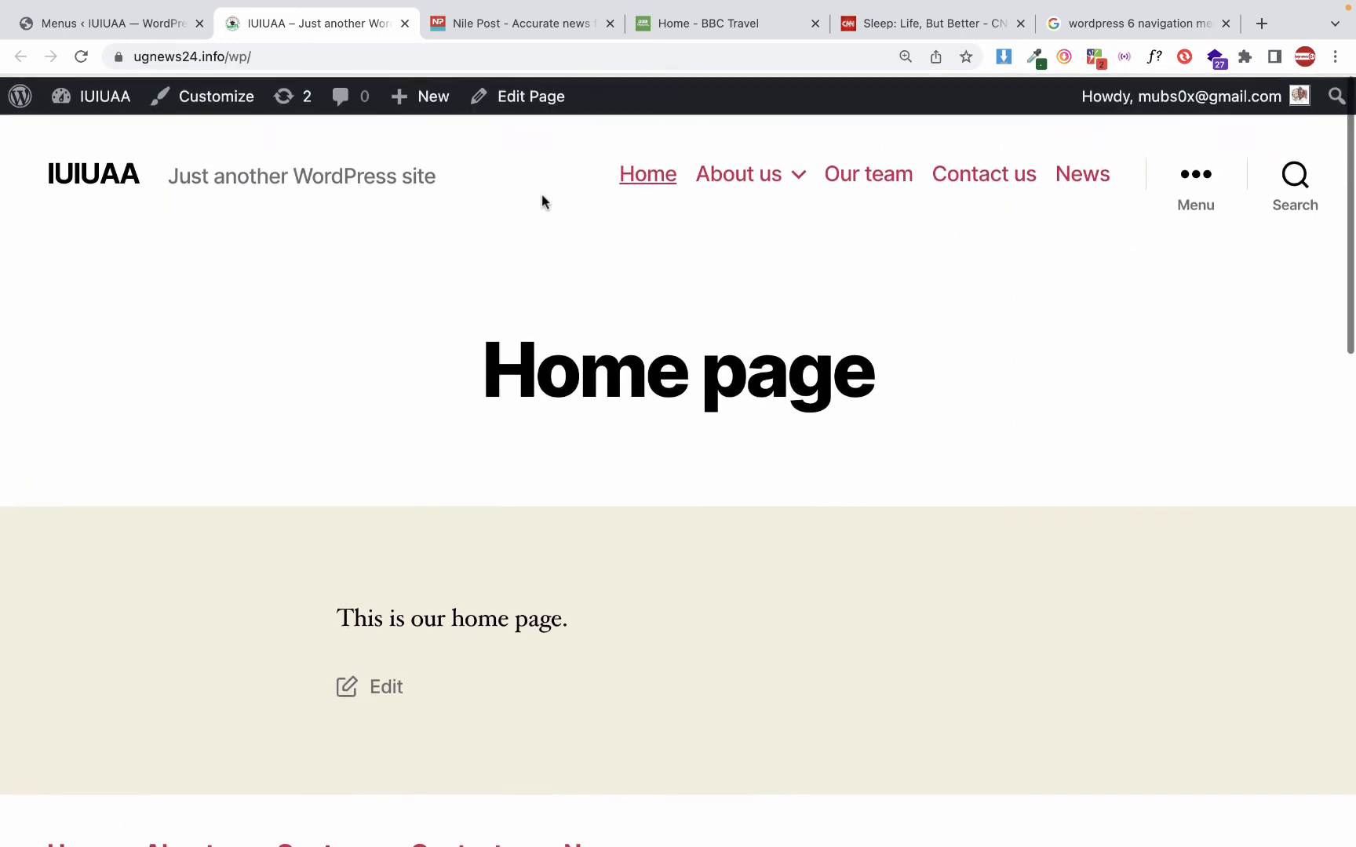
Assign the Social media menu to the theme's Social Menu location and save the menu locations
{"action": "left_click", "coordinate": [109, 25]}
{"action": "scroll", "coordinate": [368, 365], "scroll_direction": "down", "scroll_amount": 1}
{"action": "scroll", "coordinate": [365, 353], "scroll_direction": "up", "scroll_amount": 3}
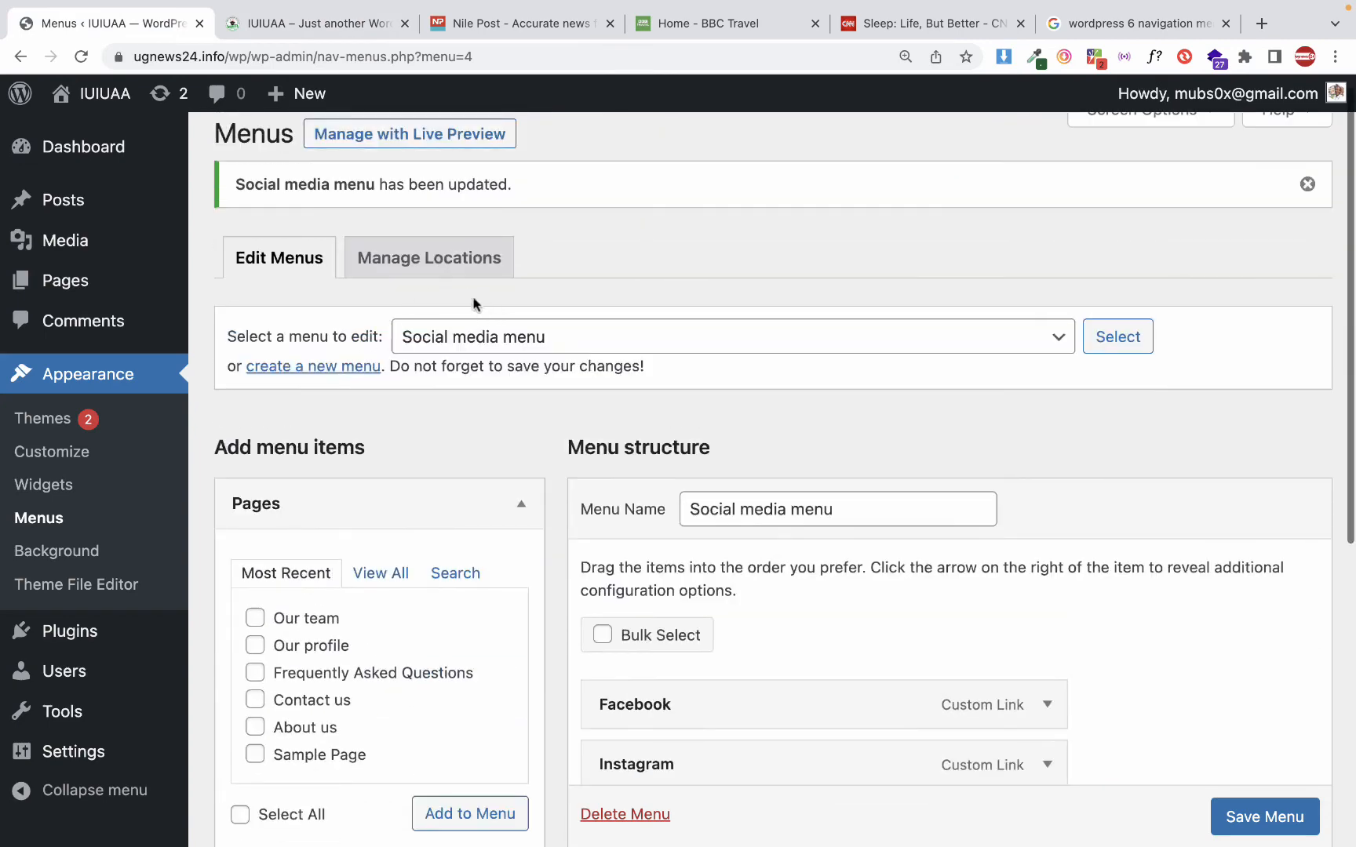
{"action": "left_click", "coordinate": [428, 259]}
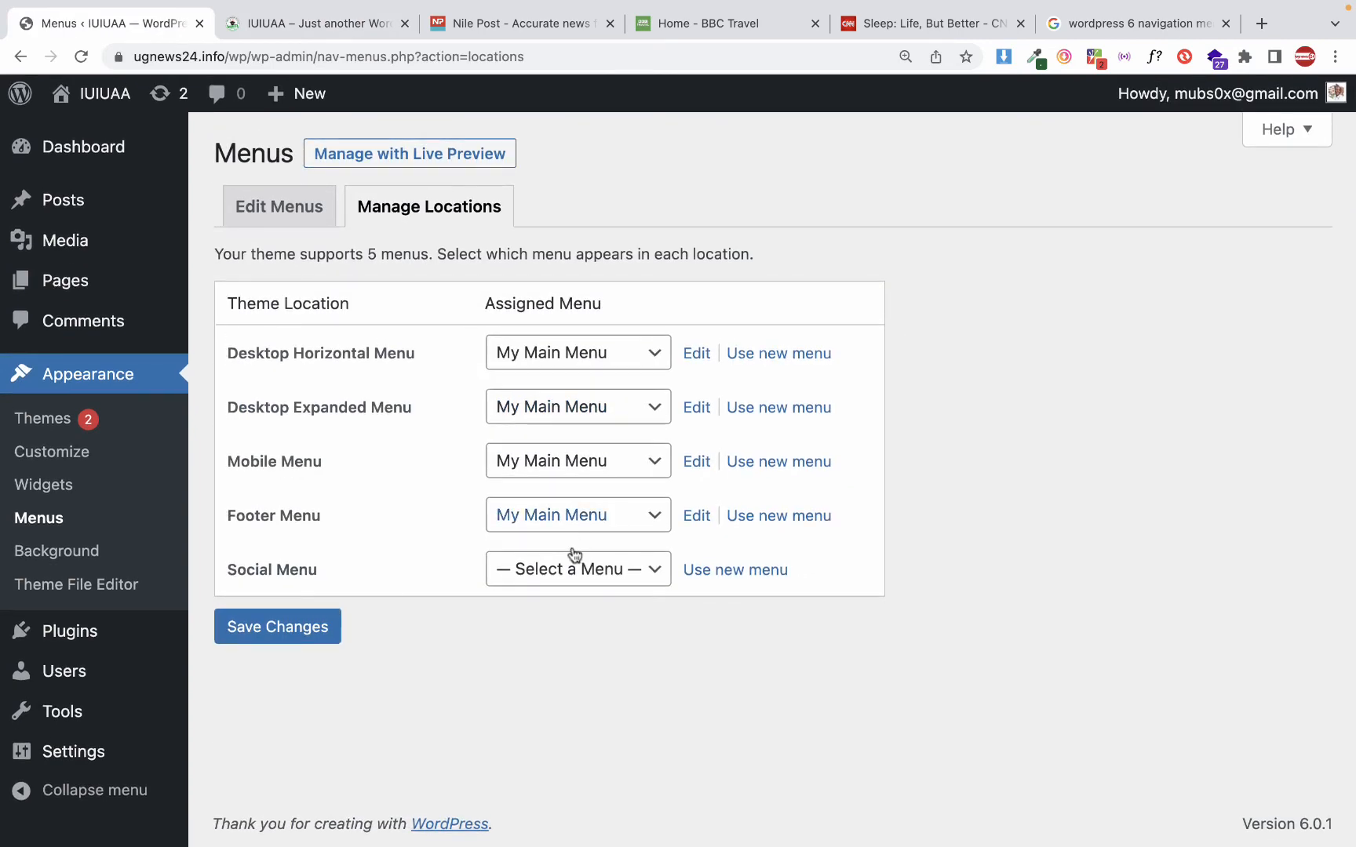
{"action": "left_click", "coordinate": [510, 575]}
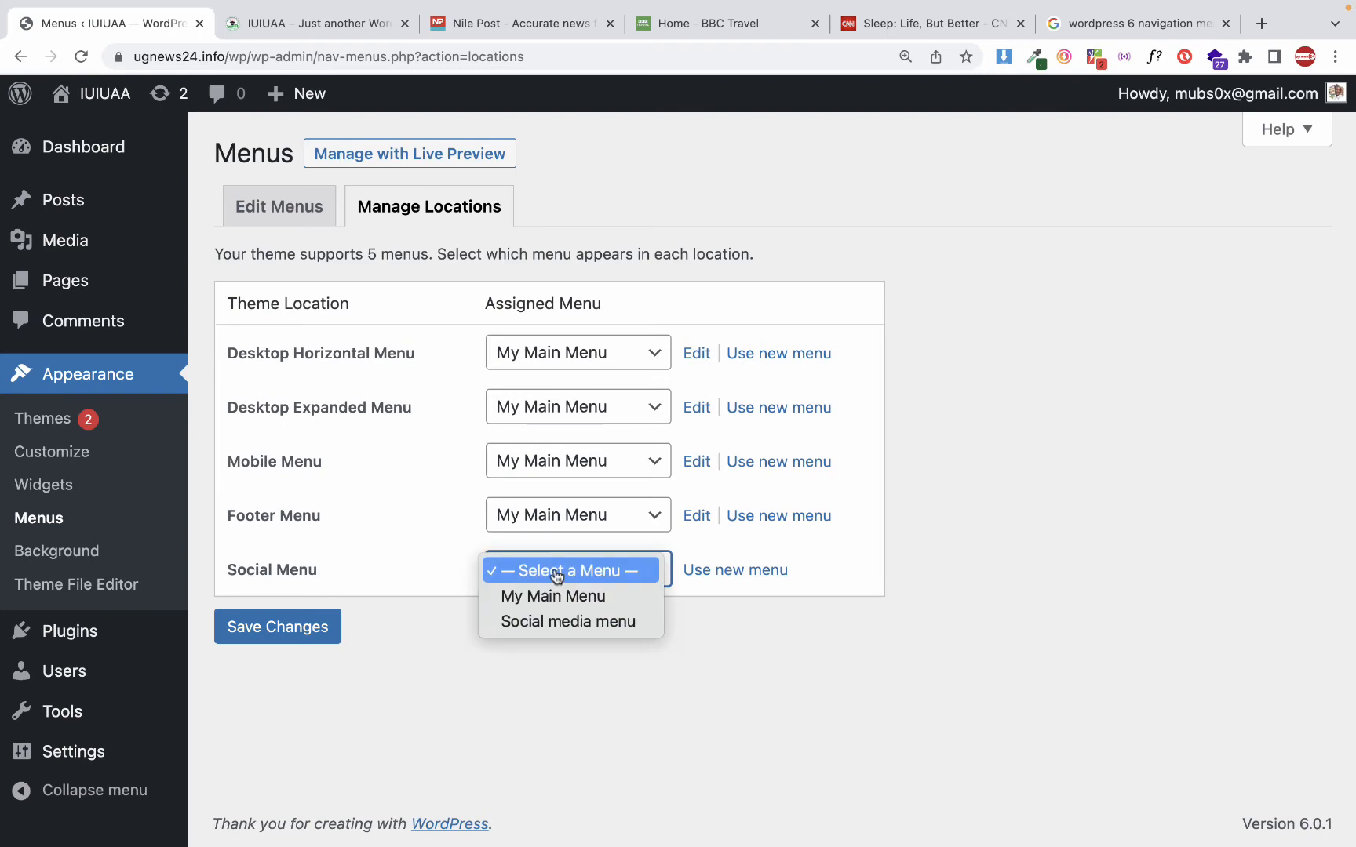
{"action": "left_click", "coordinate": [545, 624]}
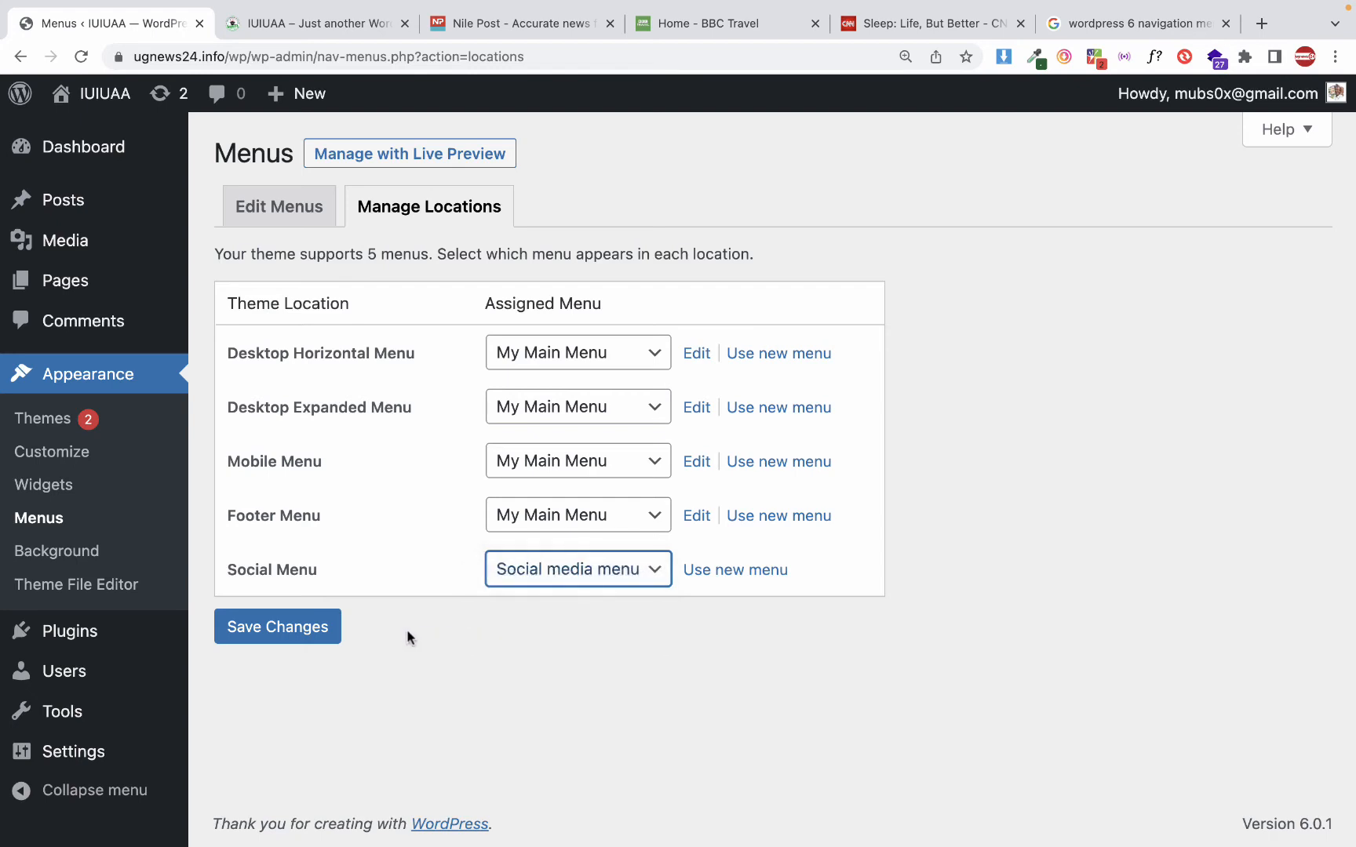
{"action": "left_click", "coordinate": [324, 631]}
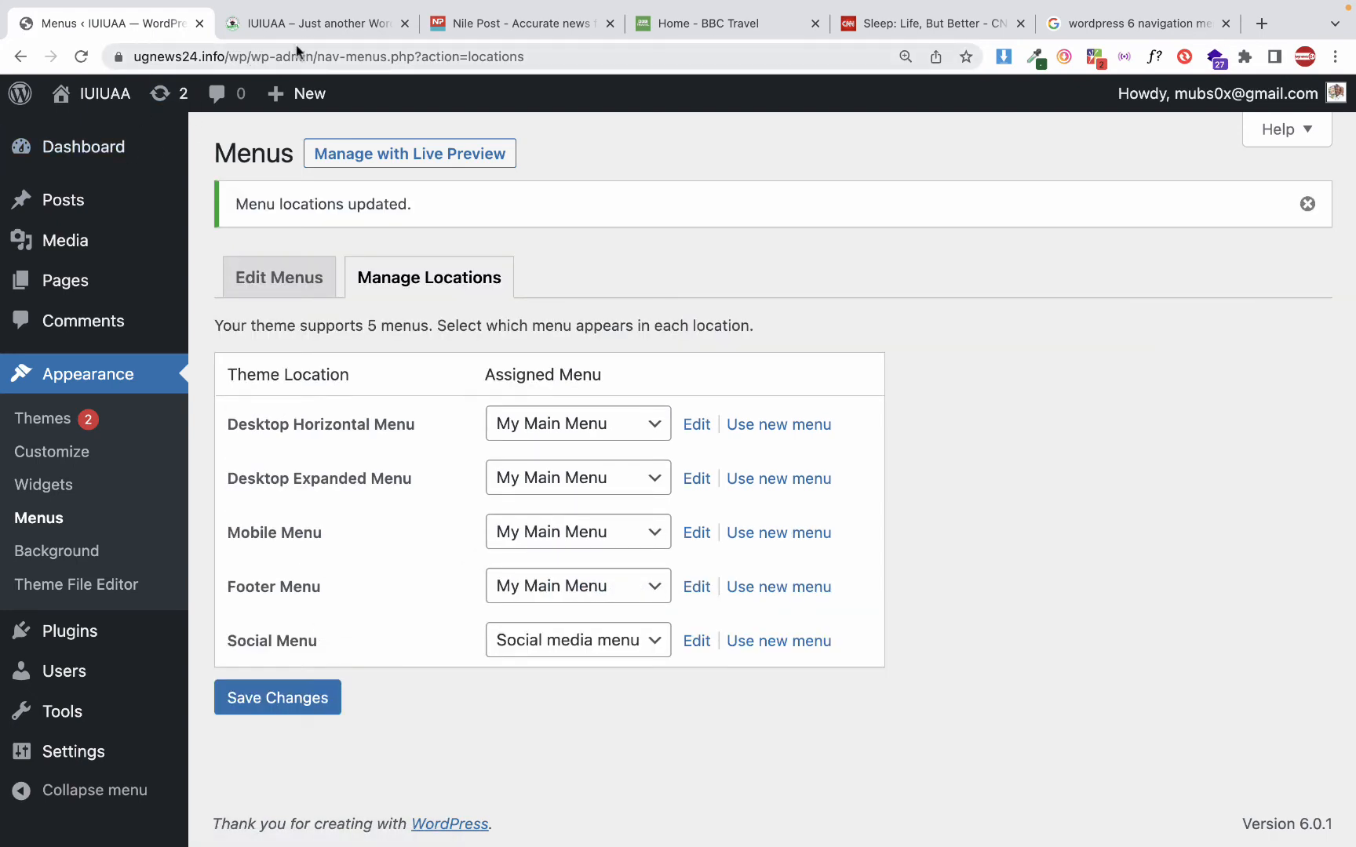
Reload the site's home page, test the middle social link in the footer, and inspect the page's markup
{"action": "left_click", "coordinate": [306, 24]}
{"action": "left_click", "coordinate": [78, 58]}
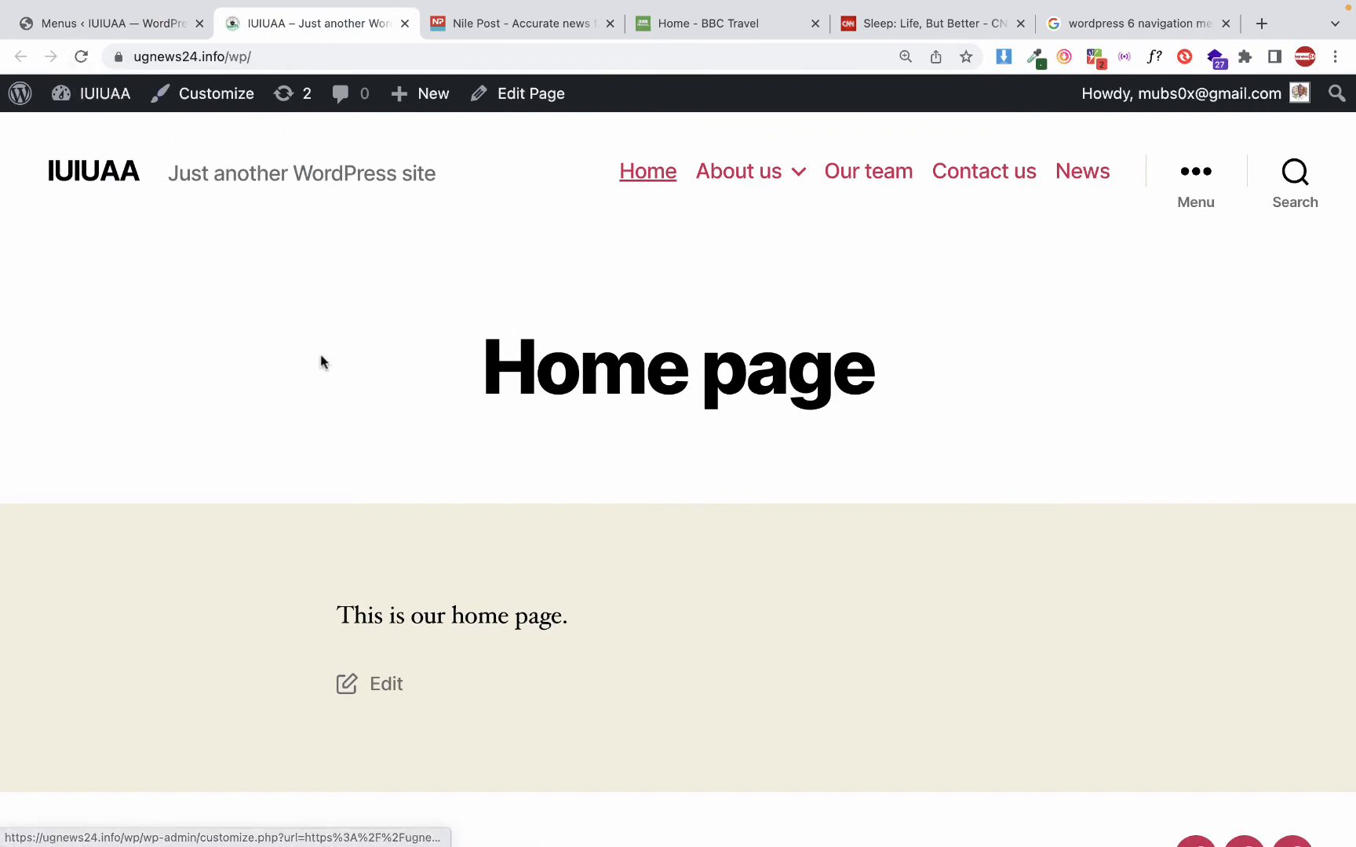
{"action": "scroll", "coordinate": [321, 360], "scroll_direction": "down", "scroll_amount": 15}
{"action": "scroll", "coordinate": [321, 360], "scroll_direction": "up", "scroll_amount": 15}
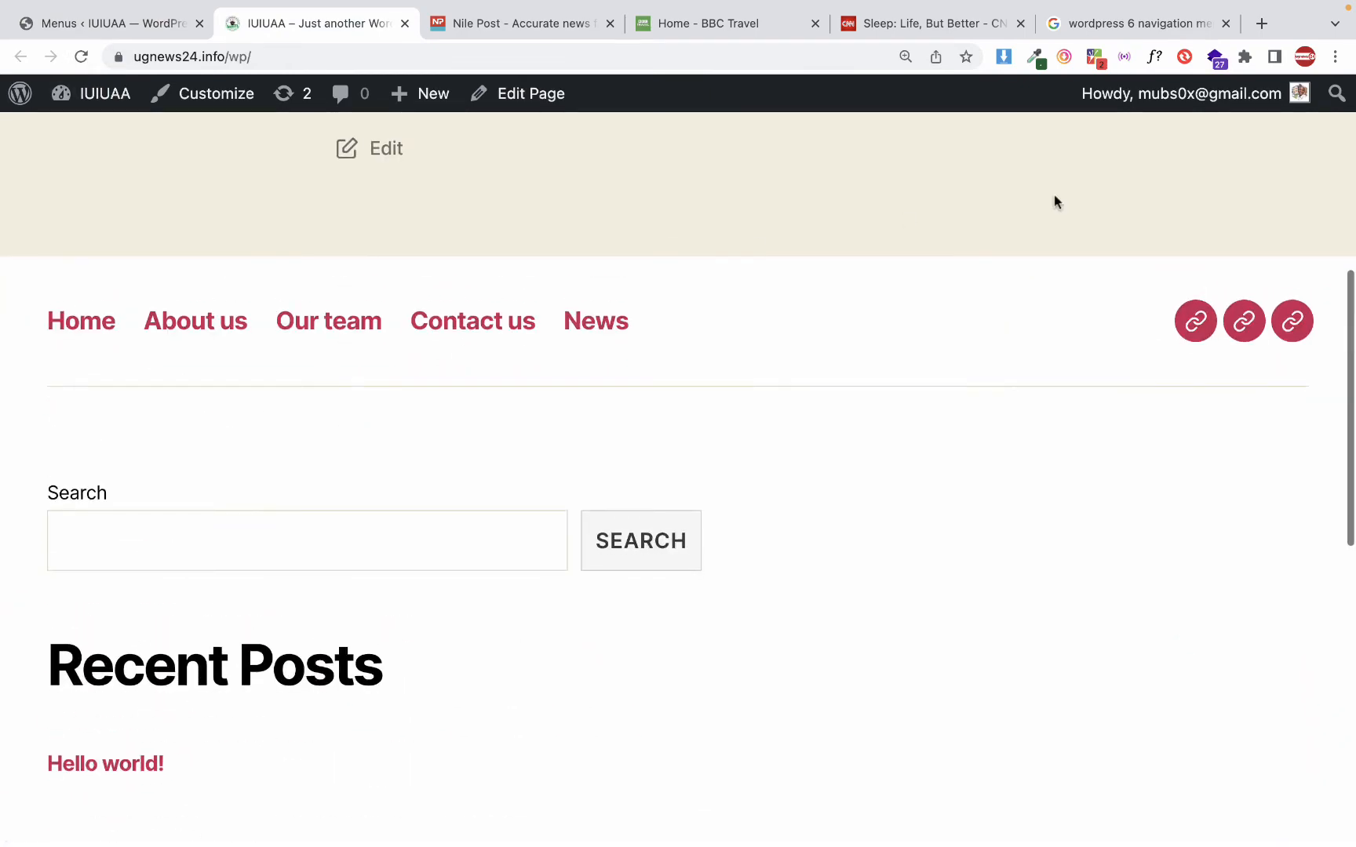
{"action": "left_click", "coordinate": [1243, 322]}
{"action": "scroll", "coordinate": [1146, 406], "scroll_direction": "down", "scroll_amount": 8}
{"action": "scroll", "coordinate": [1145, 410], "scroll_direction": "down", "scroll_amount": 8}
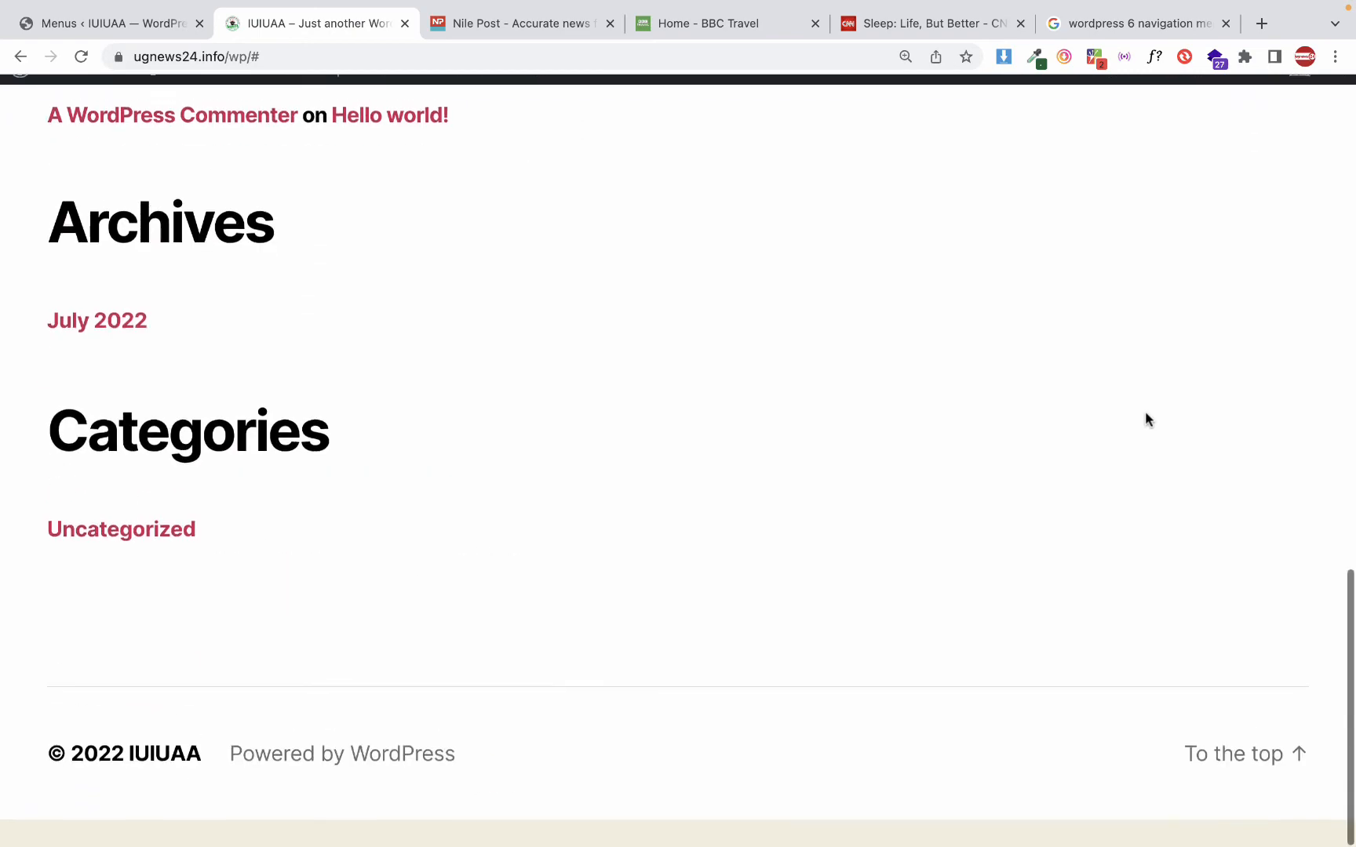
{"action": "scroll", "coordinate": [1146, 411], "scroll_direction": "up", "scroll_amount": 8}
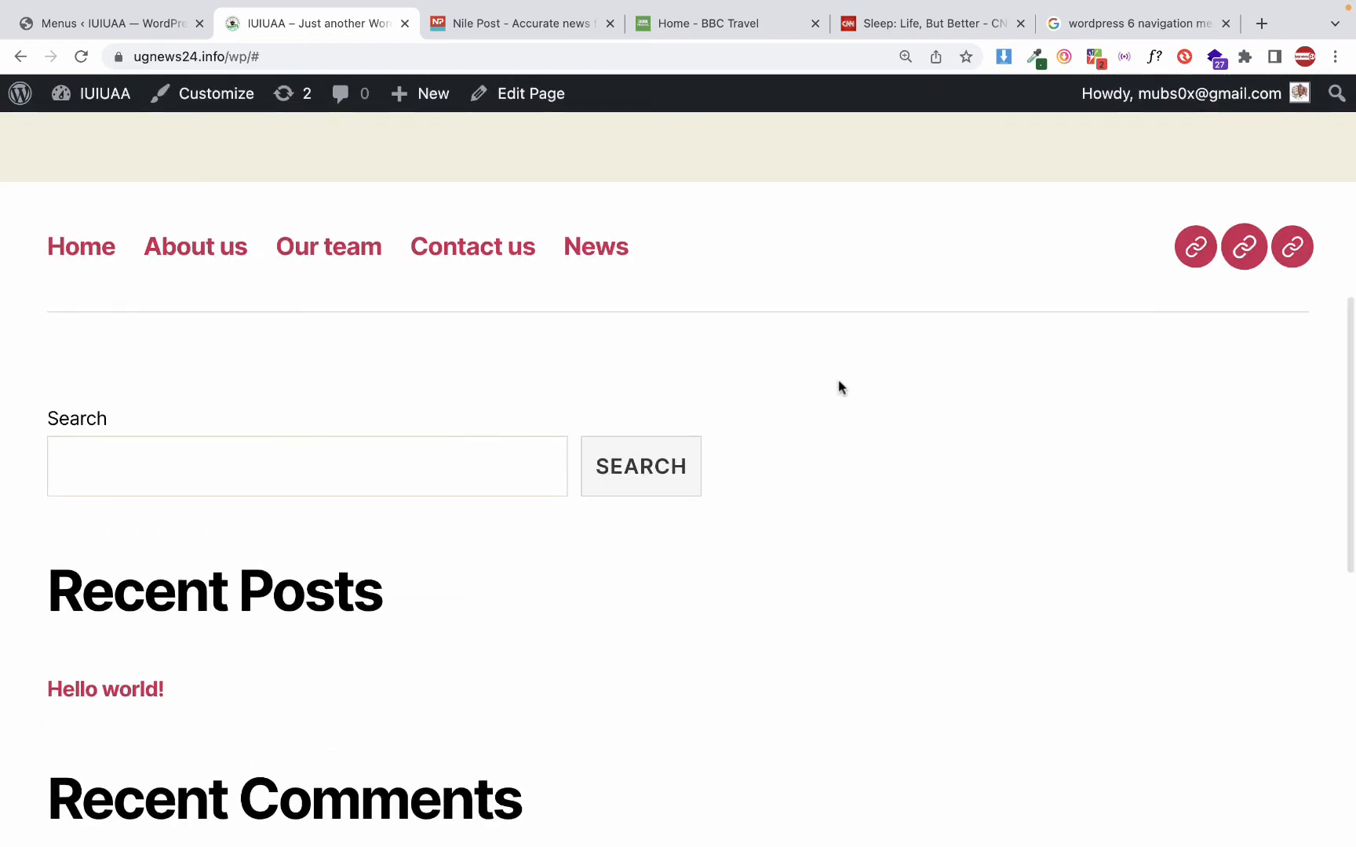
{"action": "right_click", "coordinate": [839, 378]}
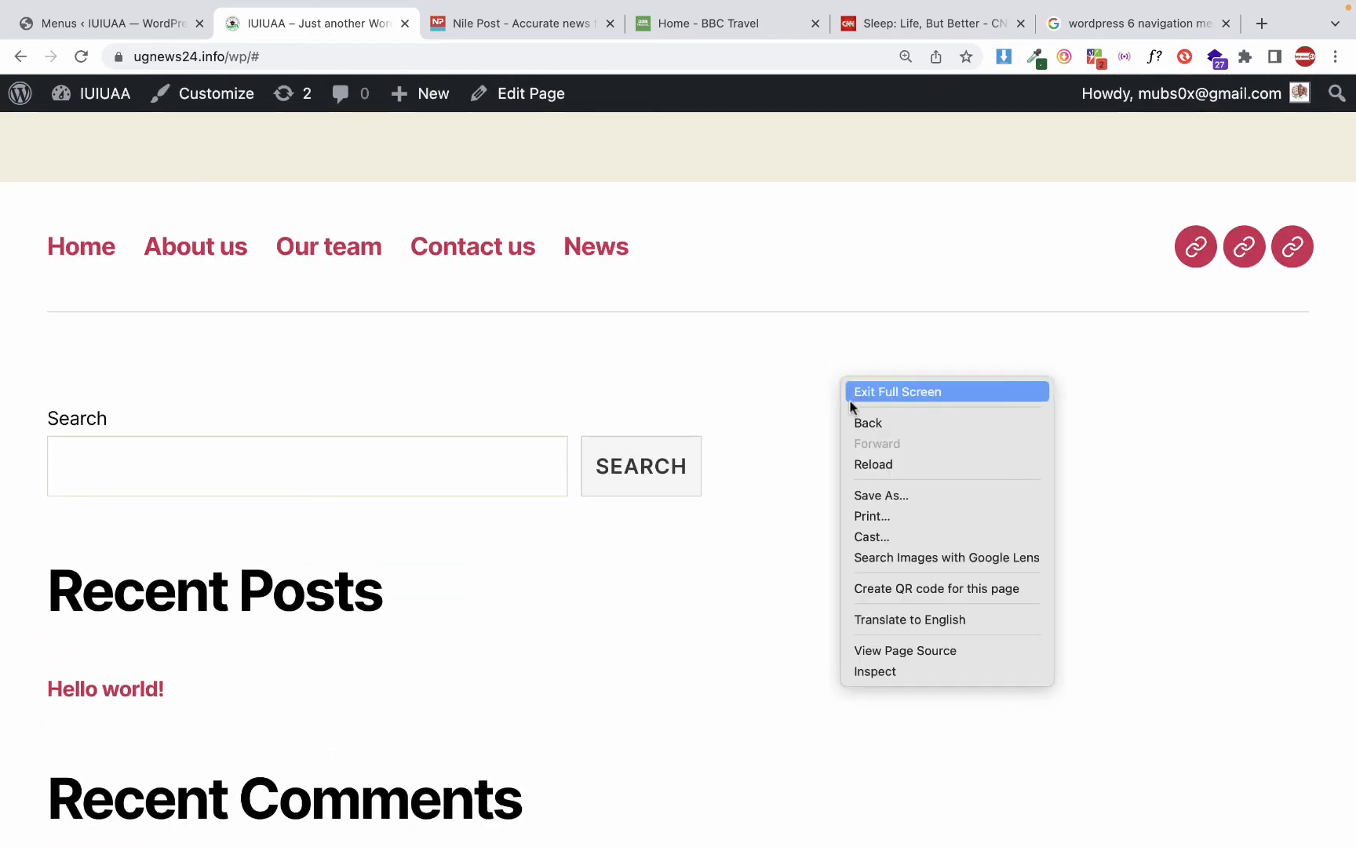
{"action": "left_click", "coordinate": [896, 676]}
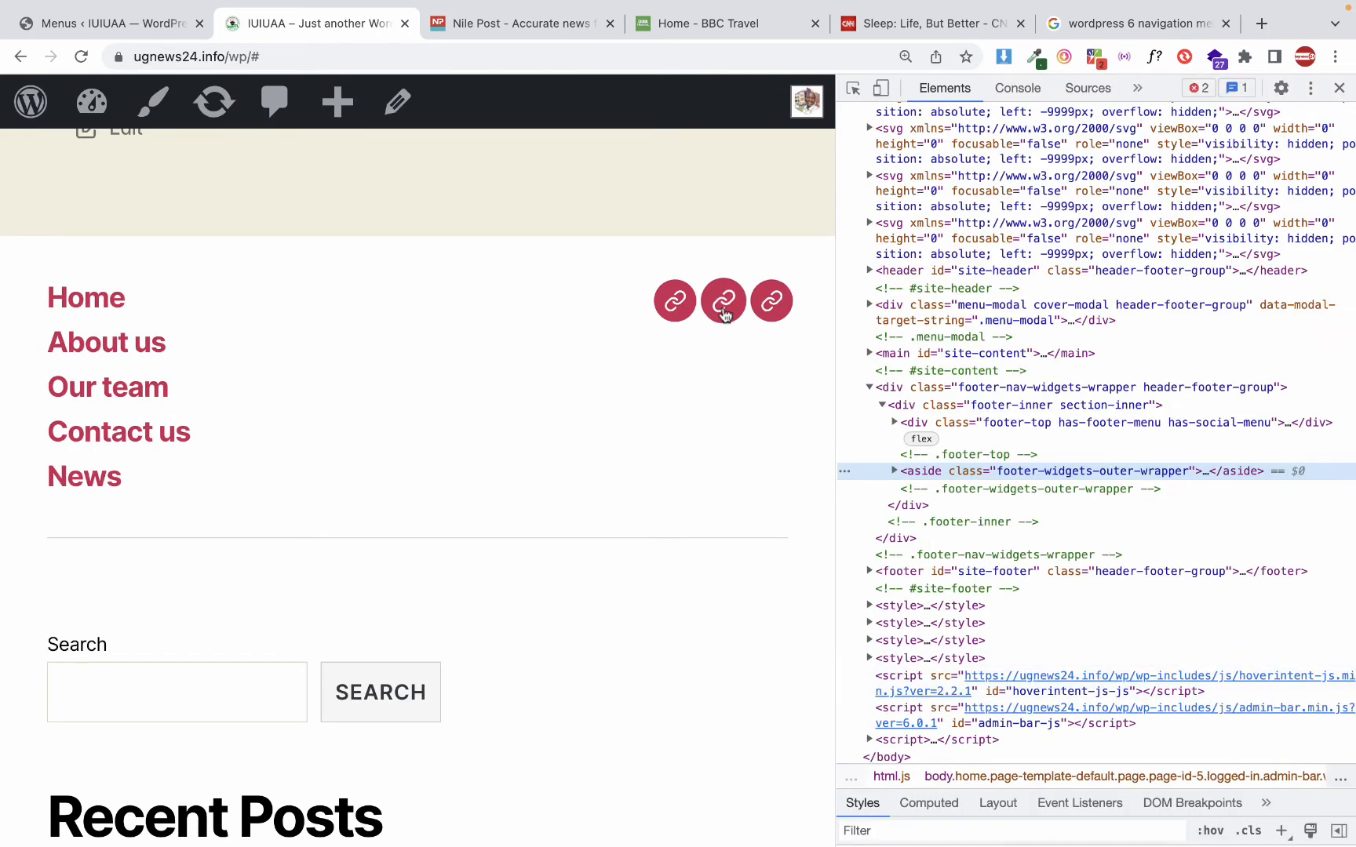
{"action": "left_click", "coordinate": [143, 36]}
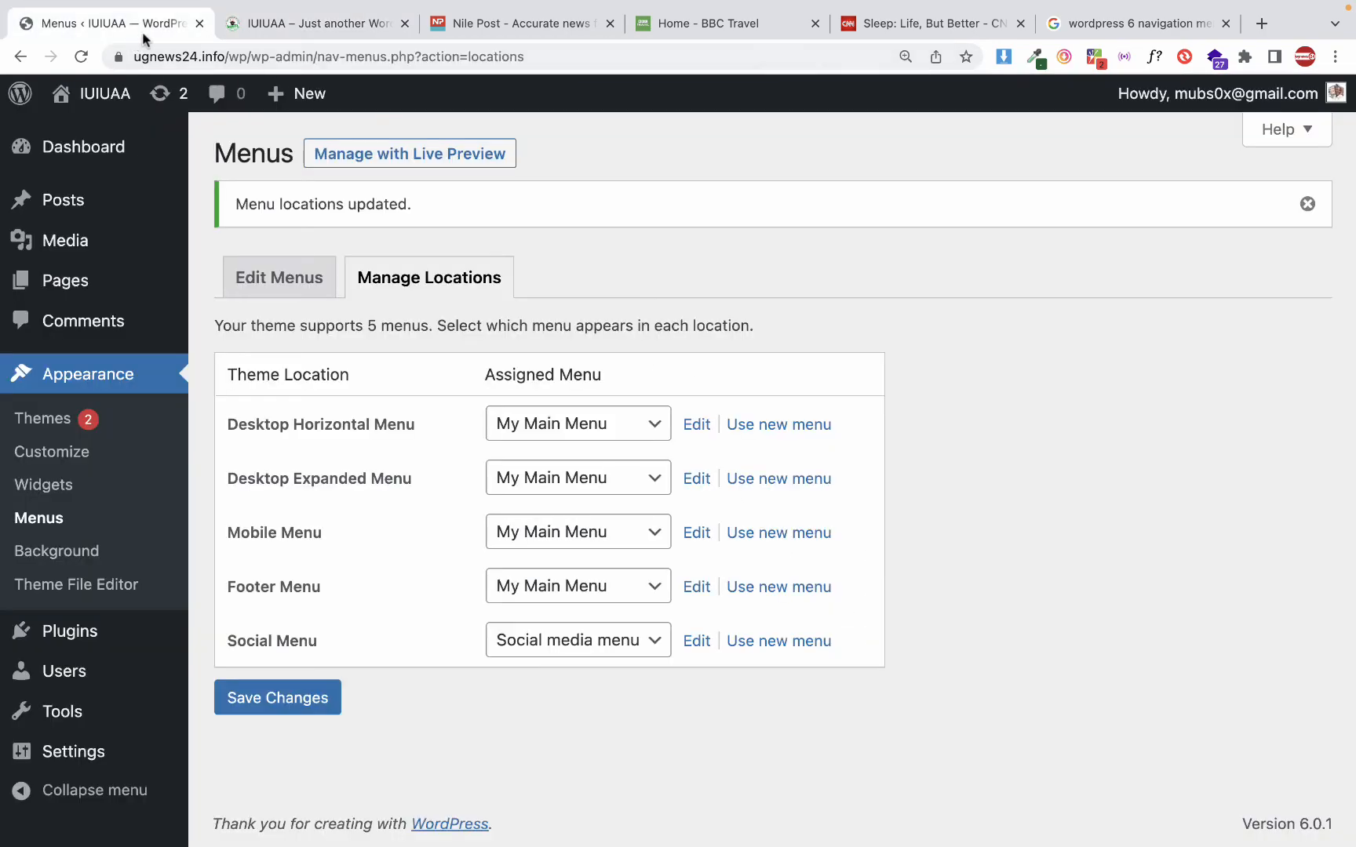
{"action": "left_click", "coordinate": [273, 288]}
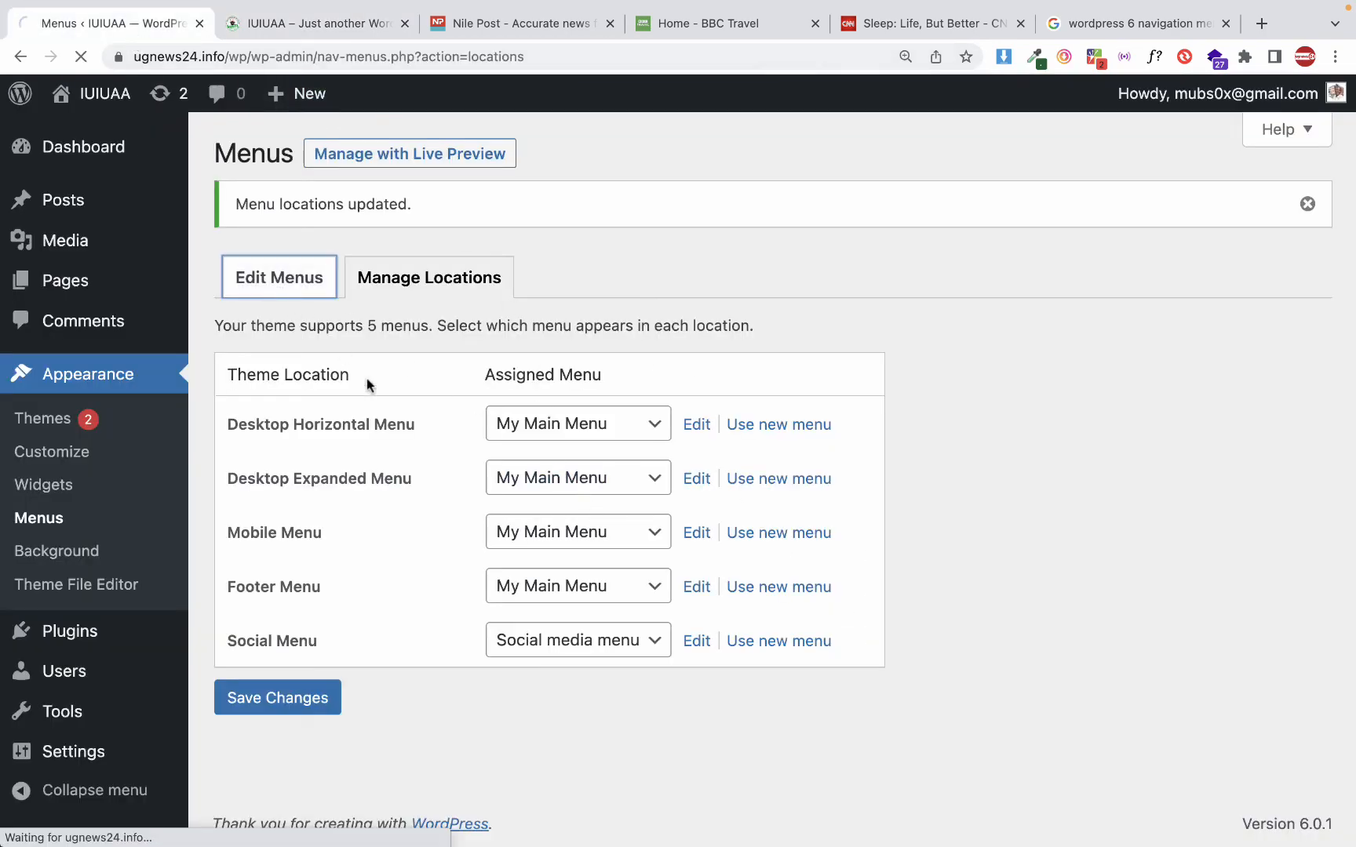
{"action": "scroll", "coordinate": [424, 476], "scroll_direction": "down", "scroll_amount": 5}
{"action": "scroll", "coordinate": [502, 471], "scroll_direction": "up", "scroll_amount": 3}
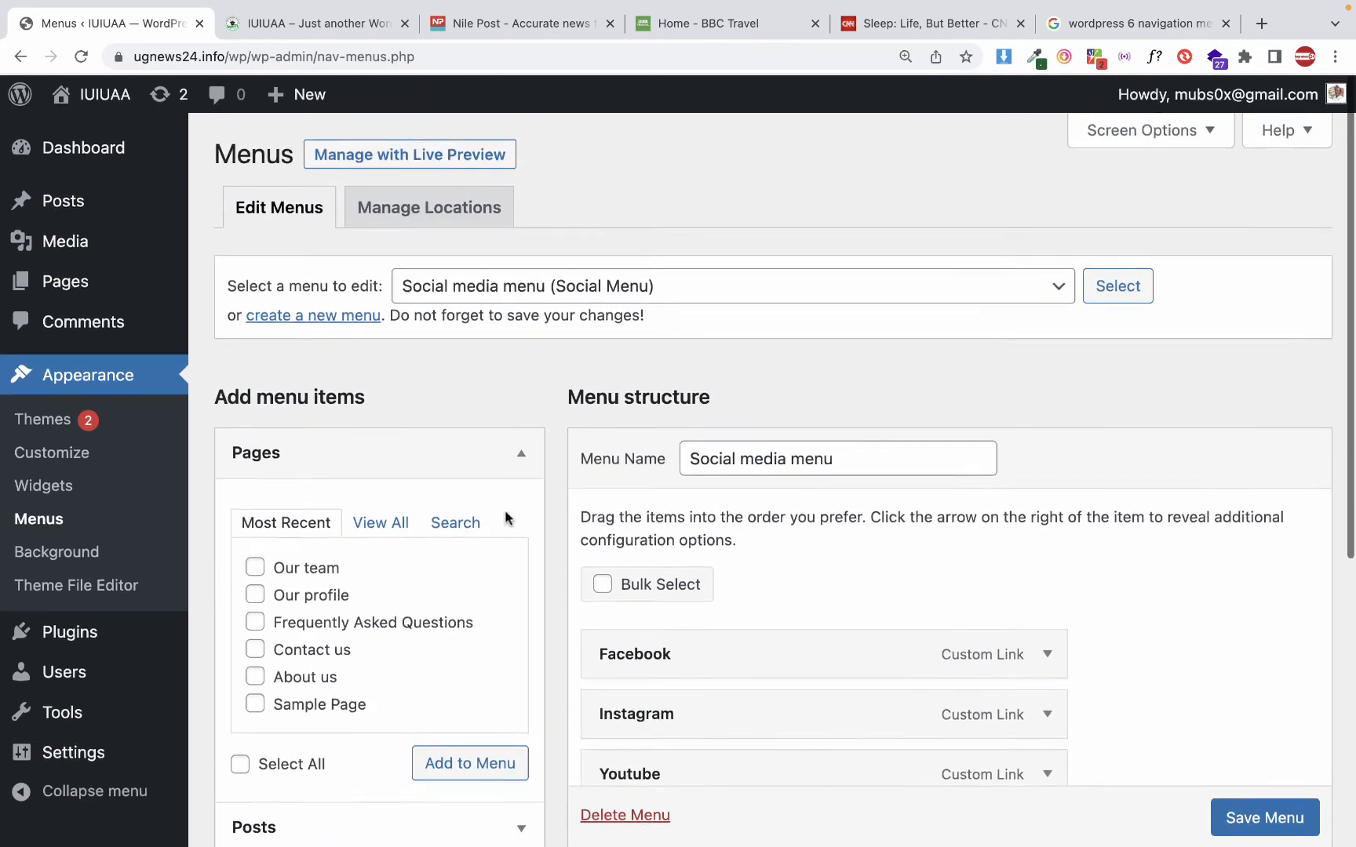
{"action": "scroll", "coordinate": [504, 509], "scroll_direction": "down", "scroll_amount": 6}
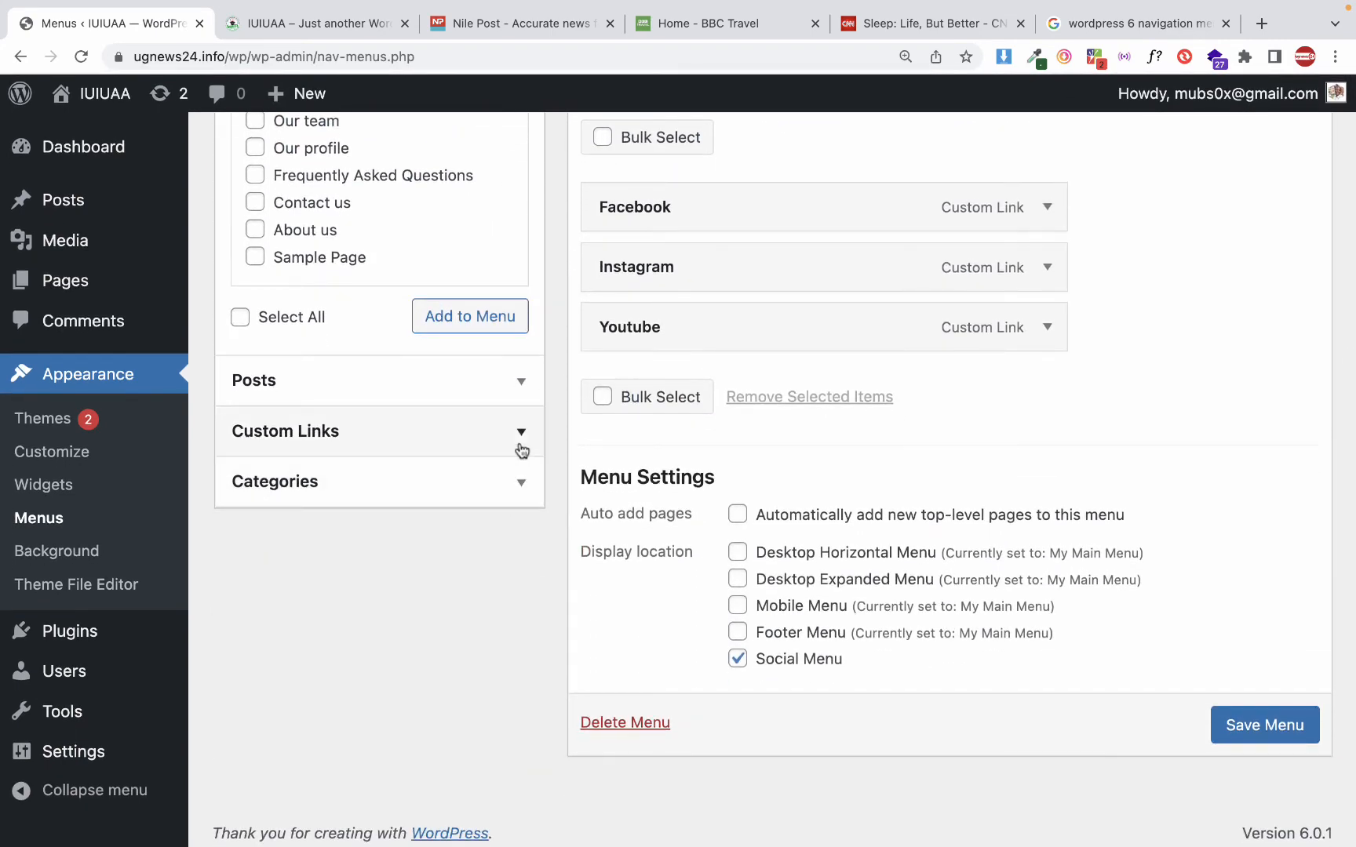
{"action": "left_click", "coordinate": [521, 450]}
{"action": "scroll", "coordinate": [769, 333], "scroll_direction": "up", "scroll_amount": 1}
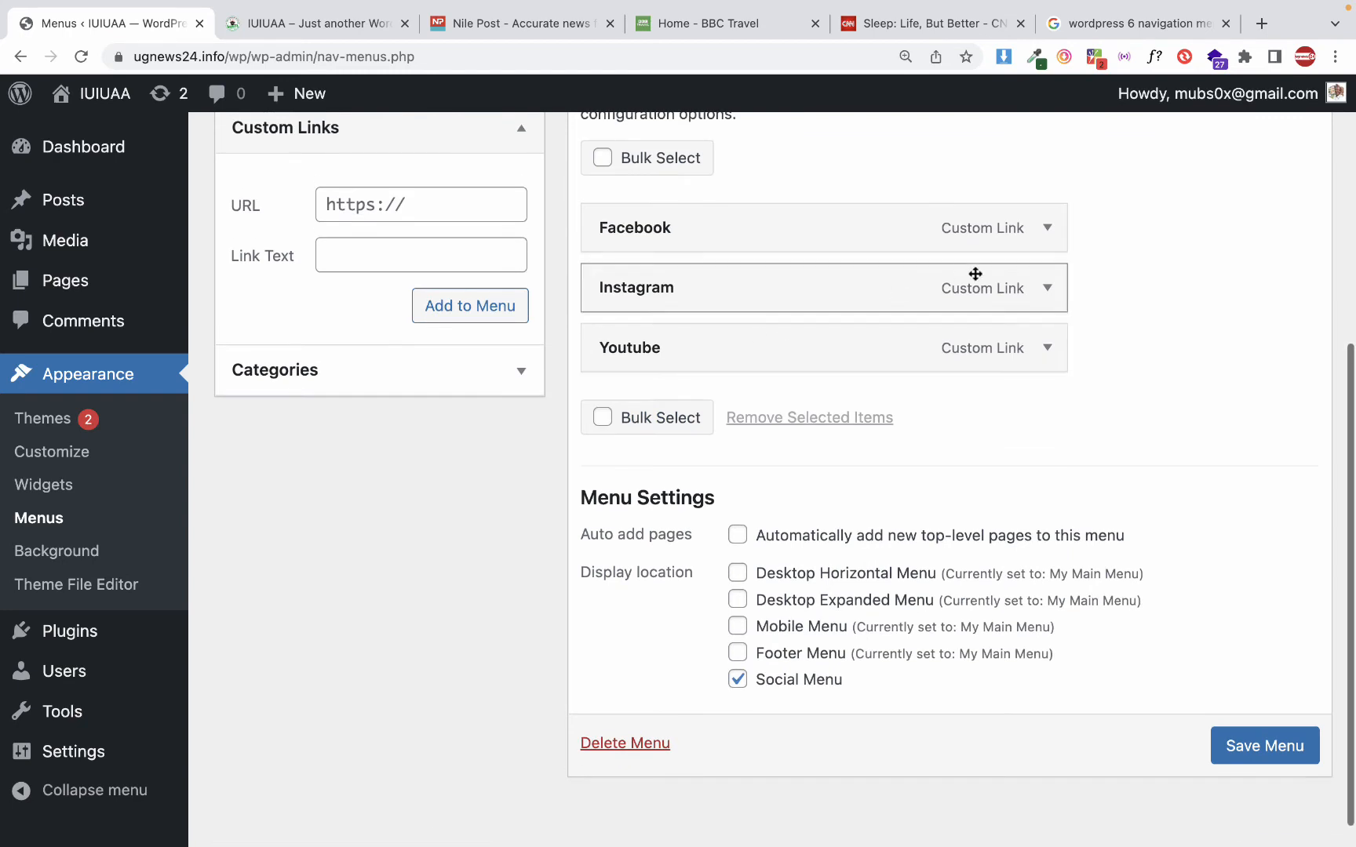
{"action": "left_click", "coordinate": [1047, 229]}
{"action": "left_click", "coordinate": [673, 315]}
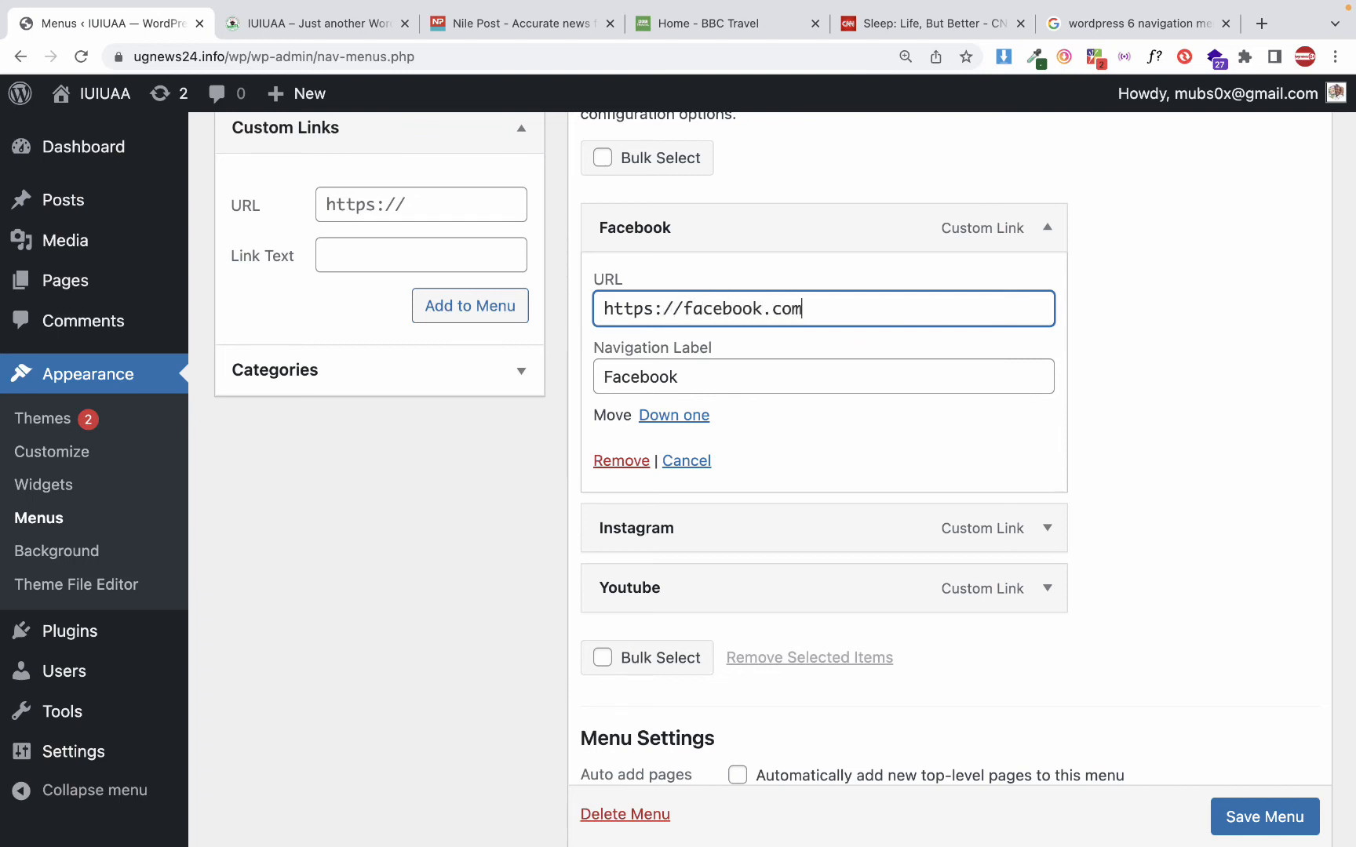
{"action": "key", "text": "super+a"}
{"action": "key", "text": "super+c"}
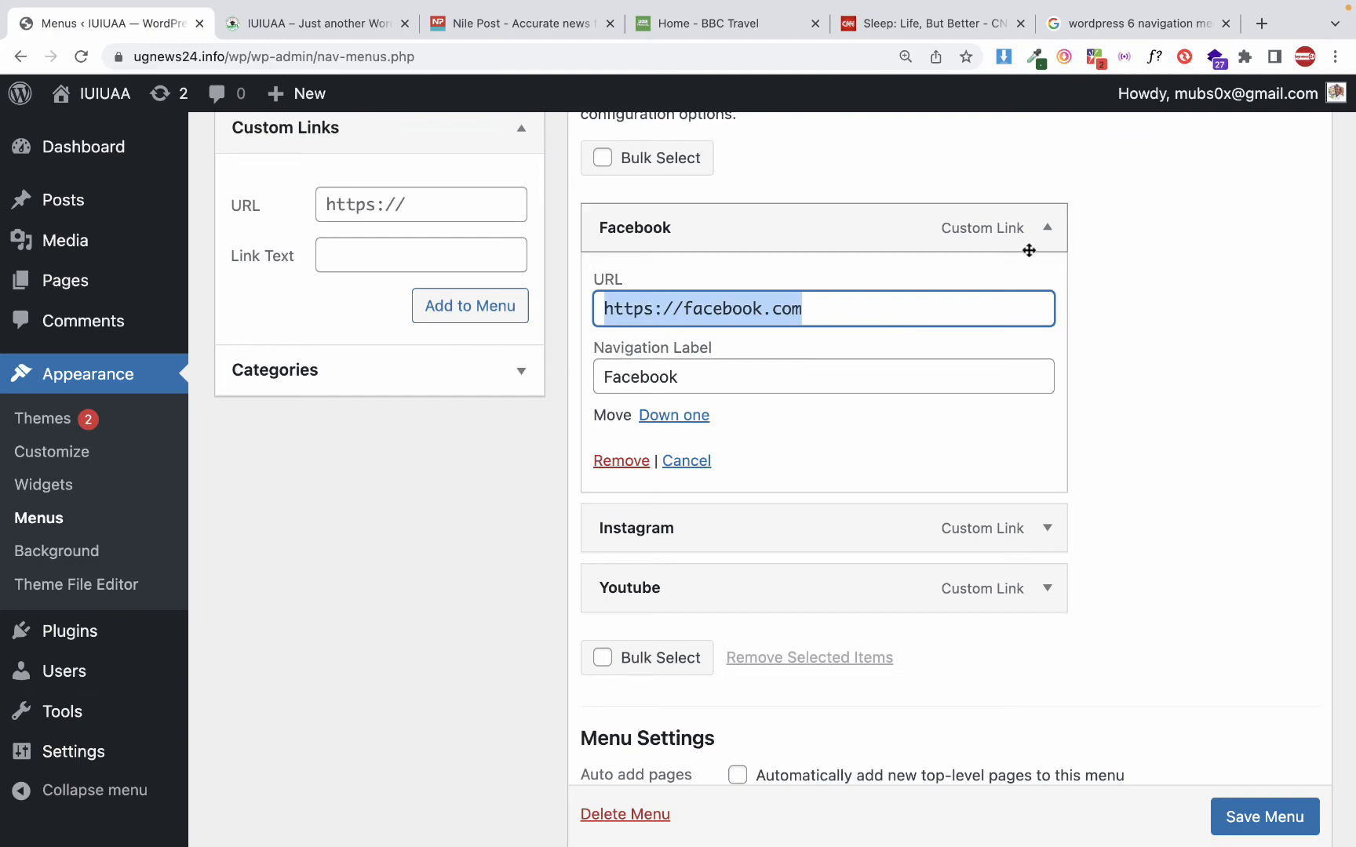
{"action": "left_click", "coordinate": [1047, 229]}
{"action": "left_click", "coordinate": [1047, 287]}
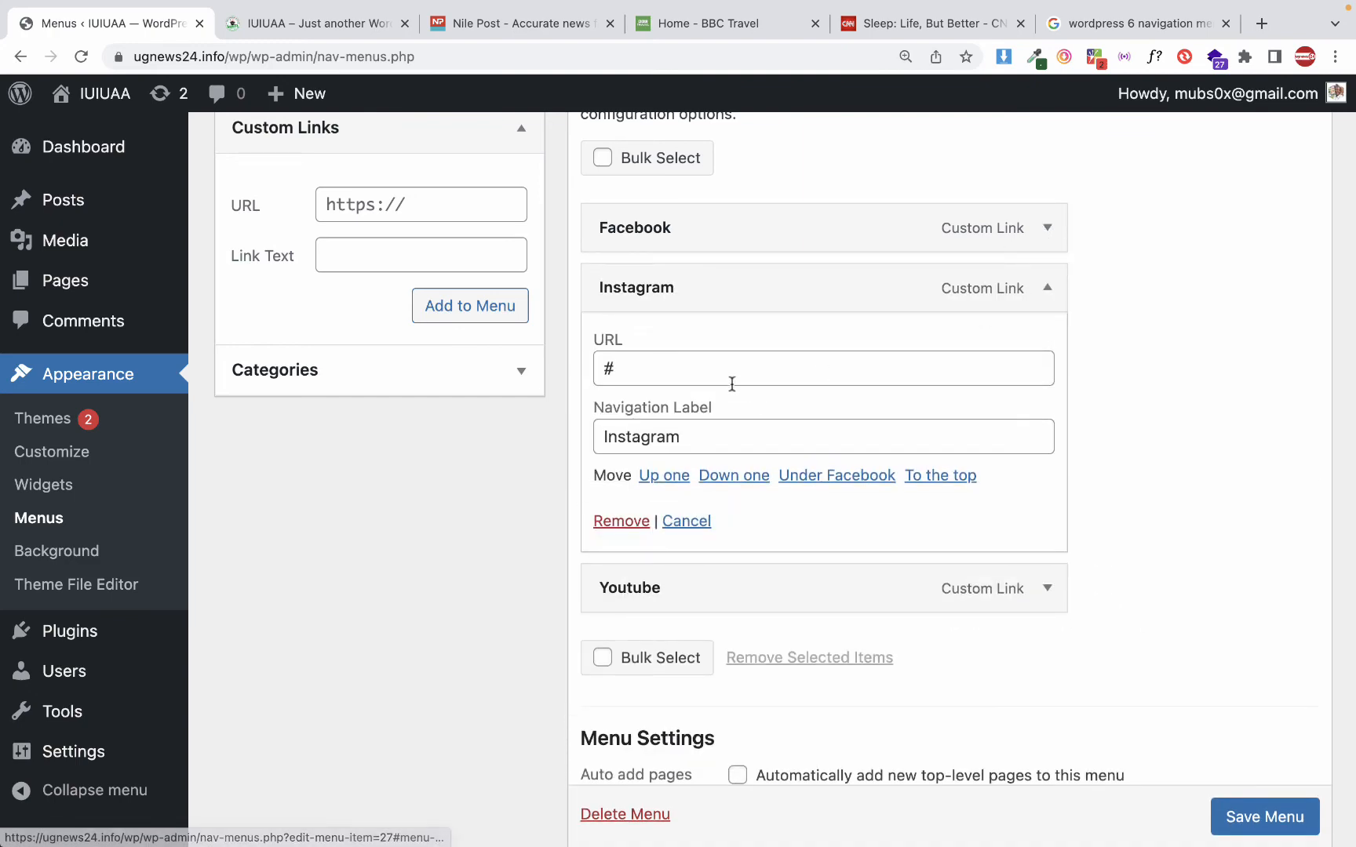
{"action": "left_click", "coordinate": [728, 379]}
{"action": "key", "text": "super+v"}
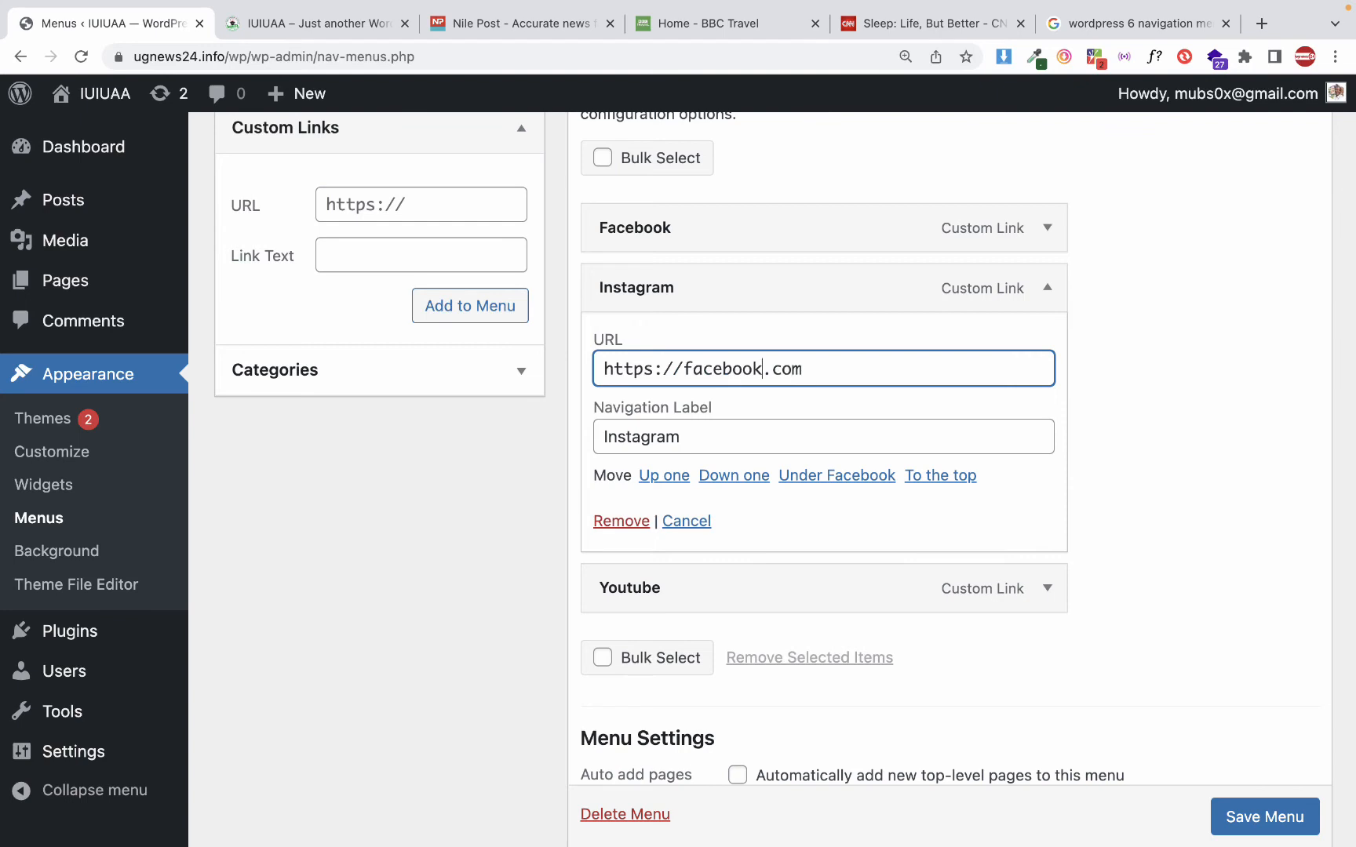
{"action": "double_click", "coordinate": [722, 369]}
{"action": "type", "text": "ins"}
{"action": "type", "text": "tagram"}
{"action": "left_click", "coordinate": [1048, 291]}
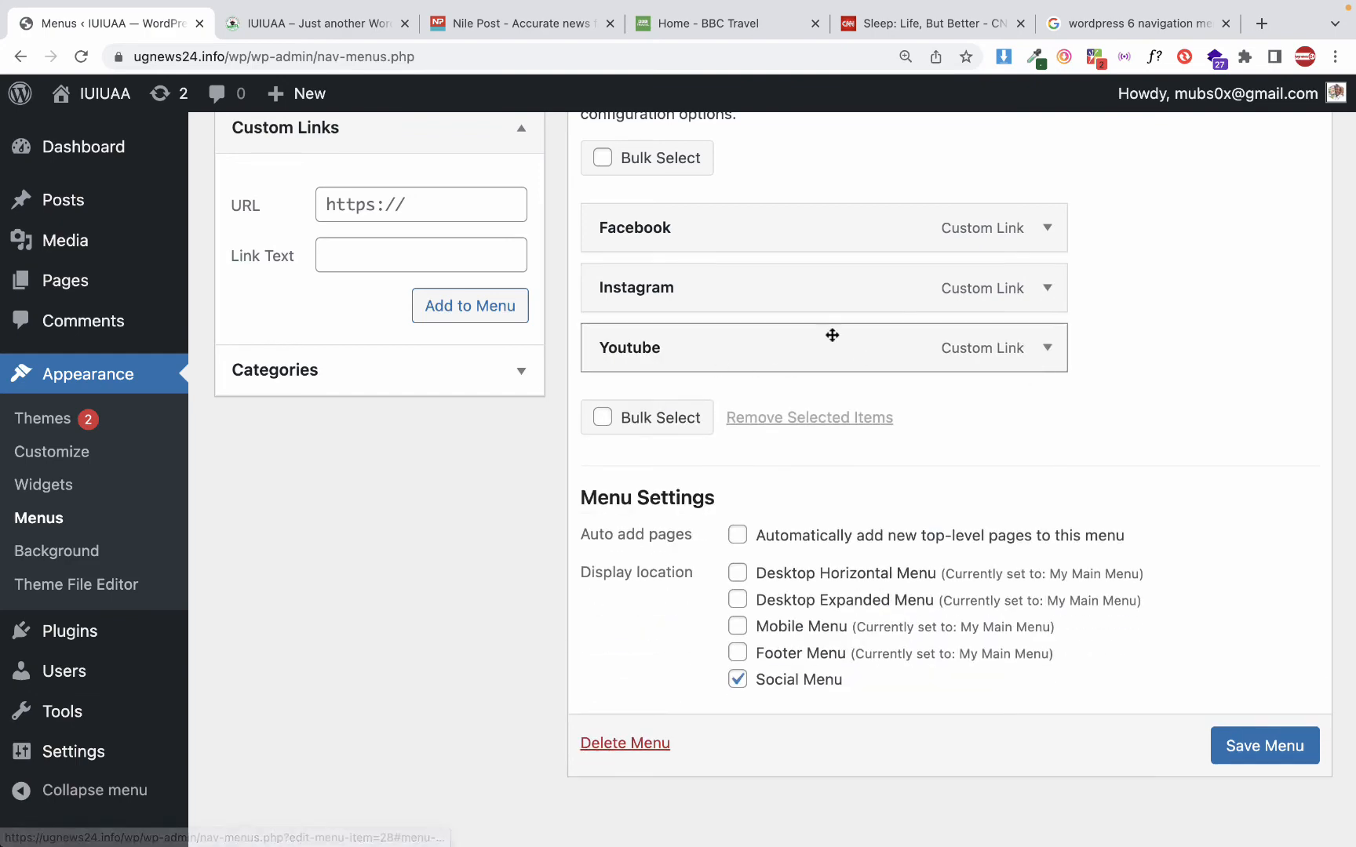
{"action": "left_click", "coordinate": [1048, 348]}
{"action": "left_click", "coordinate": [658, 424]}
{"action": "type", "text": "a"}
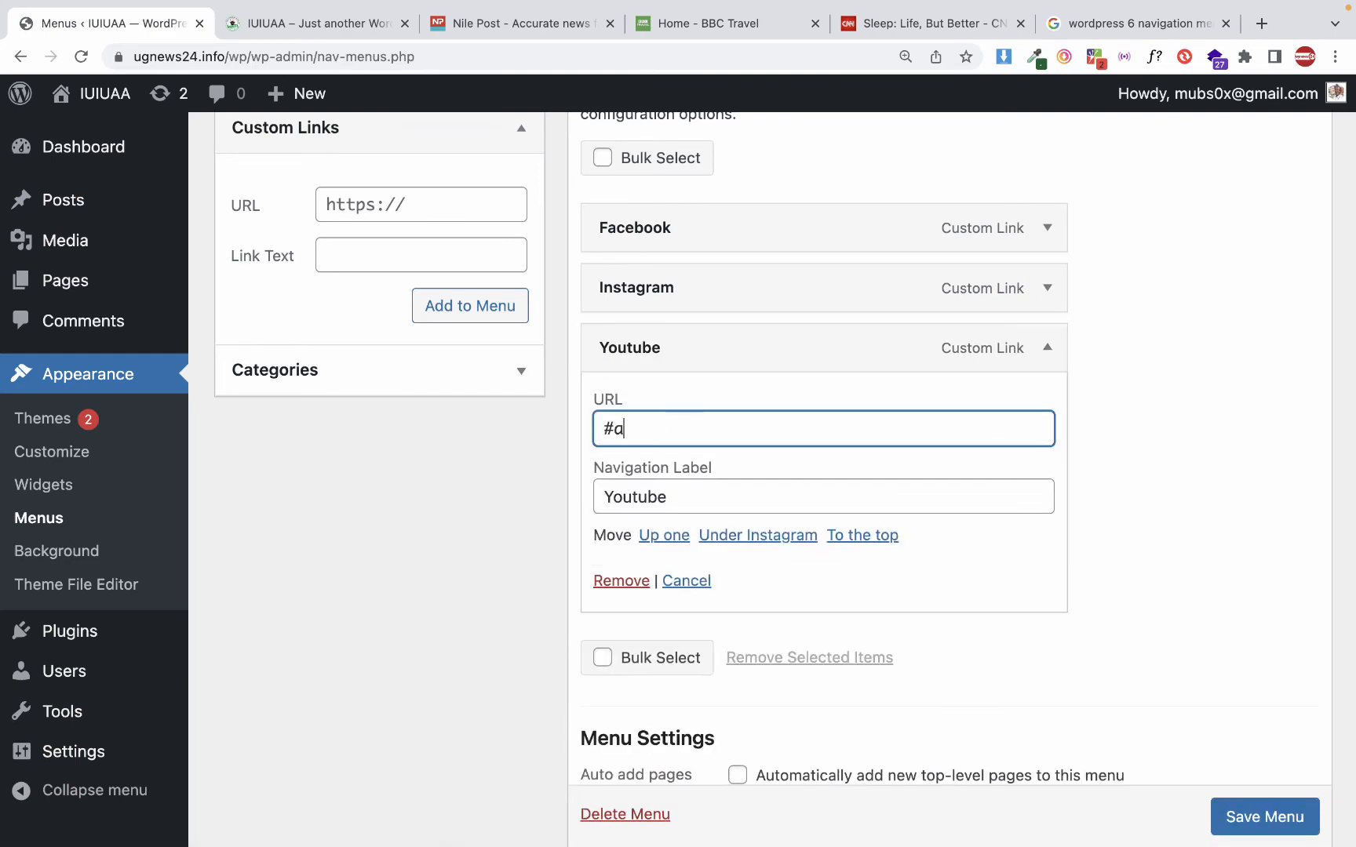
{"action": "key", "text": "super+v"}
{"action": "key", "text": "super+a"}
{"action": "key", "text": "super+v"}
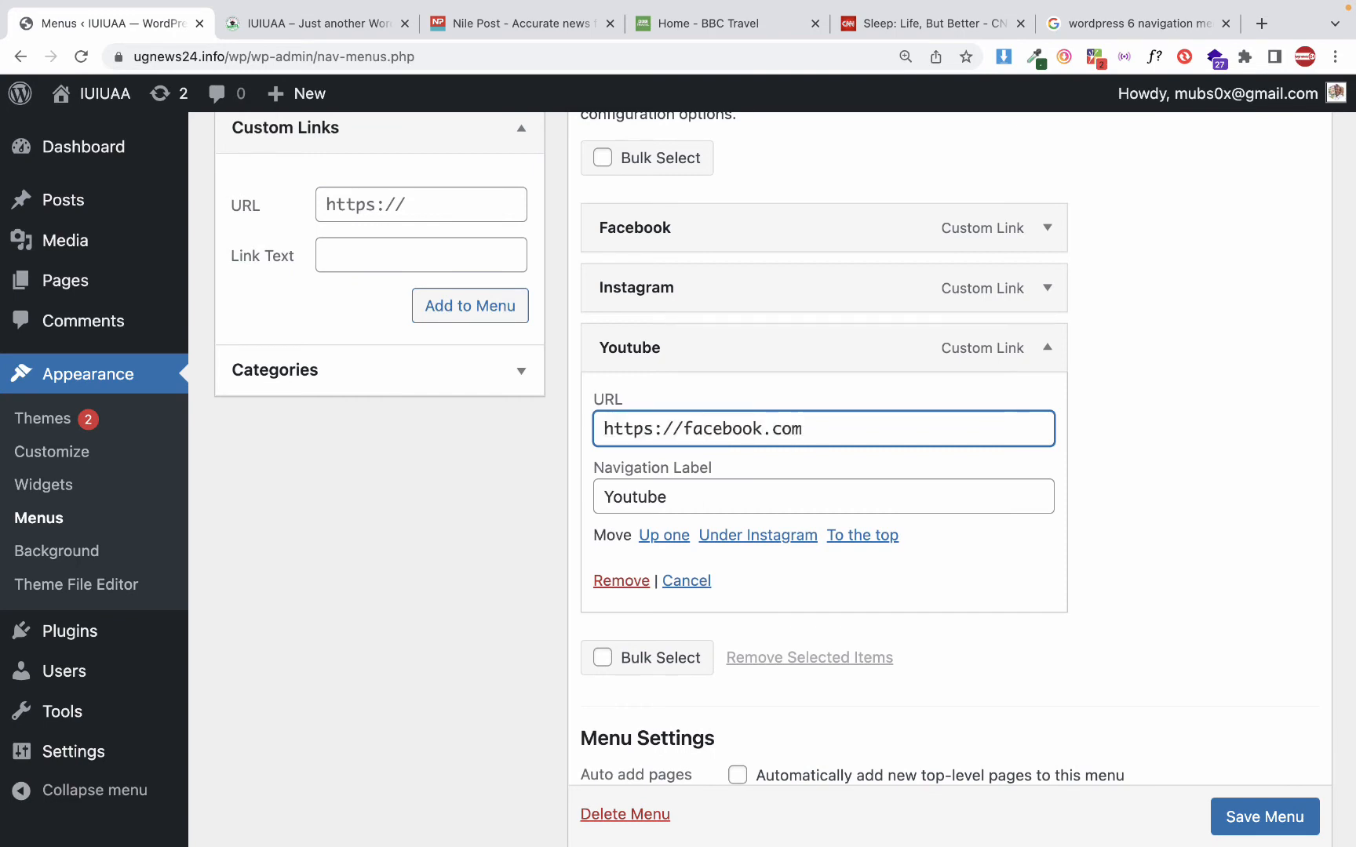
{"action": "double_click", "coordinate": [721, 428]}
{"action": "type", "text": "youtub"}
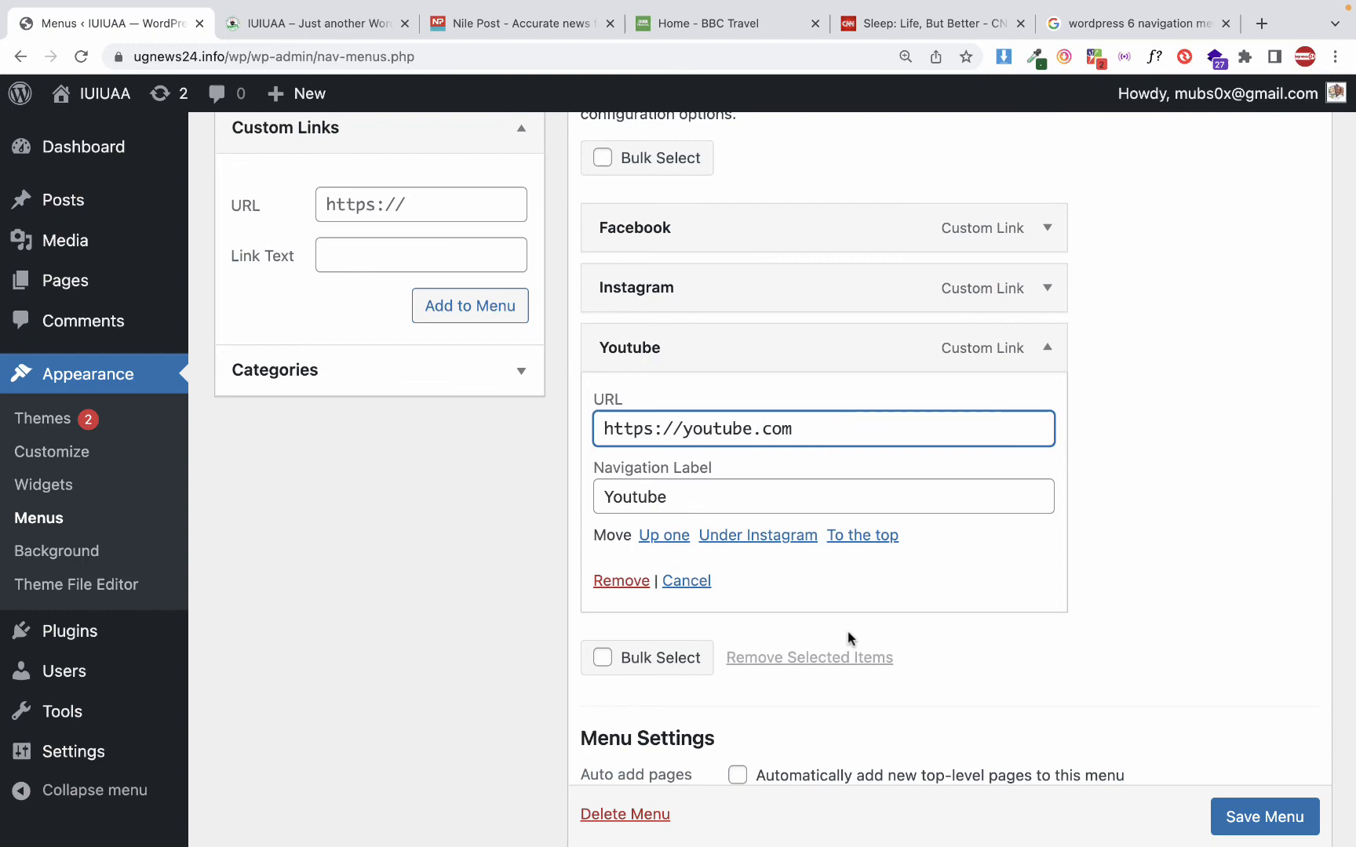
{"action": "scroll", "coordinate": [849, 637], "scroll_direction": "down", "scroll_amount": 2}
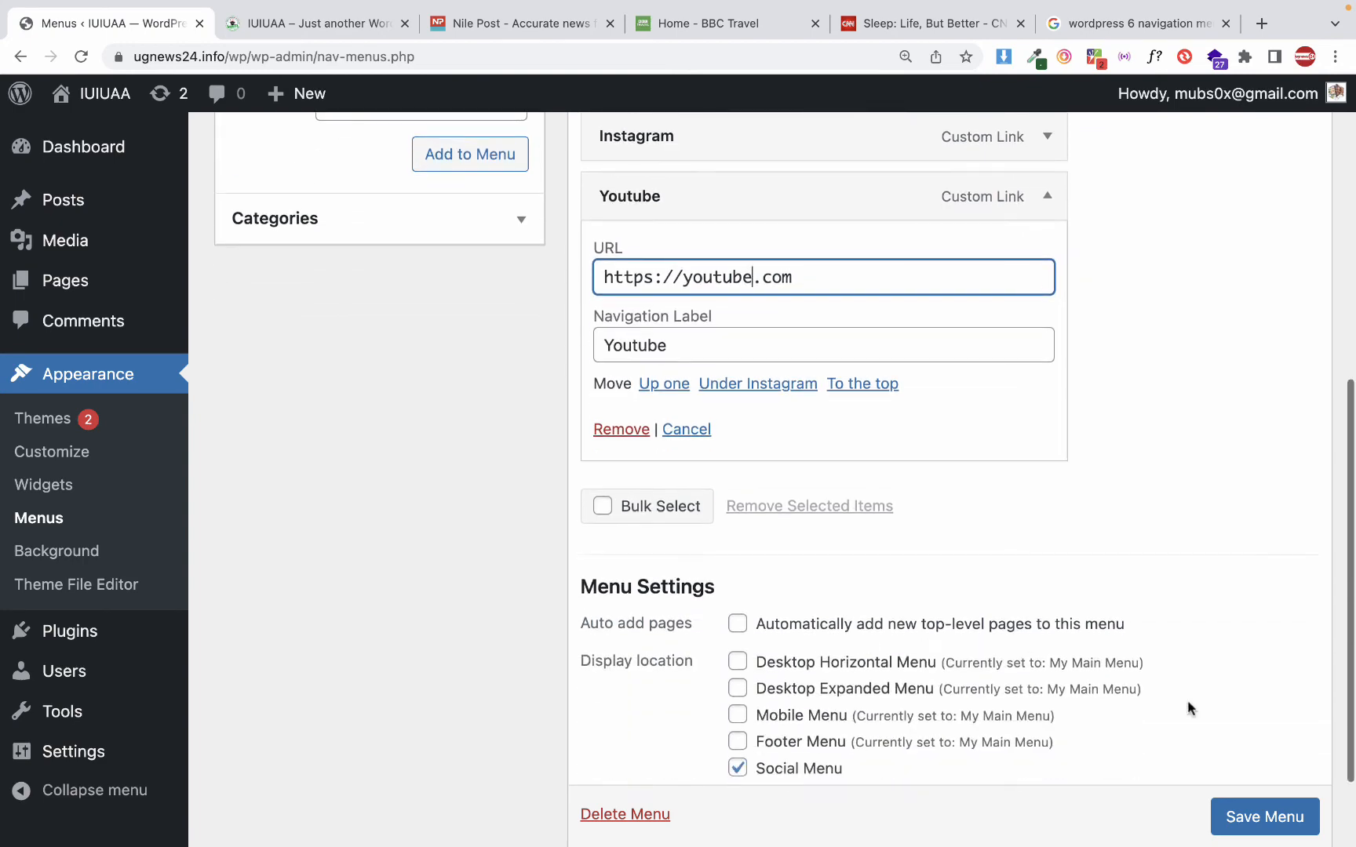
{"action": "left_click", "coordinate": [1225, 815]}
{"action": "scroll", "coordinate": [1240, 820], "scroll_direction": "down", "scroll_amount": 1}
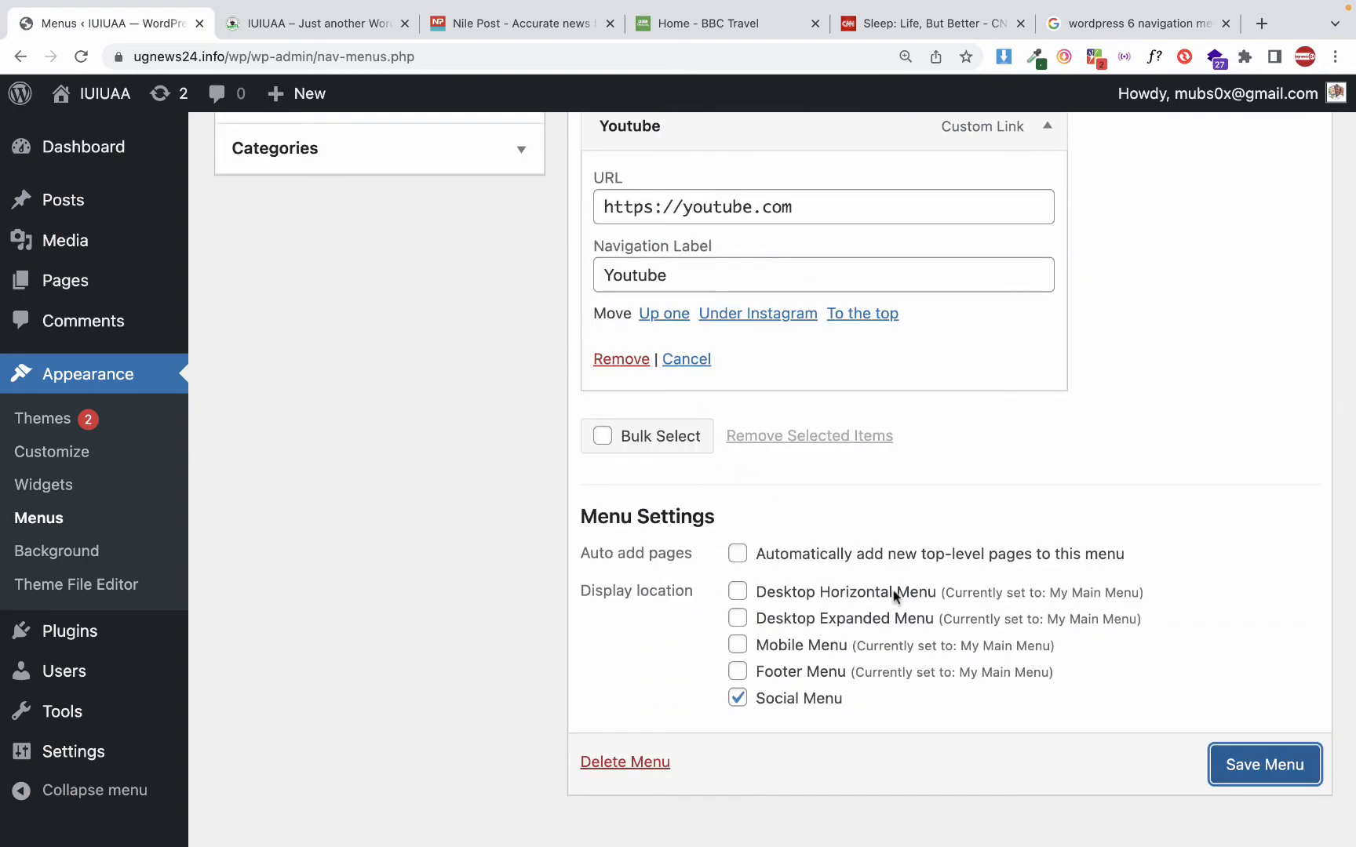
{"action": "left_click", "coordinate": [1255, 777]}
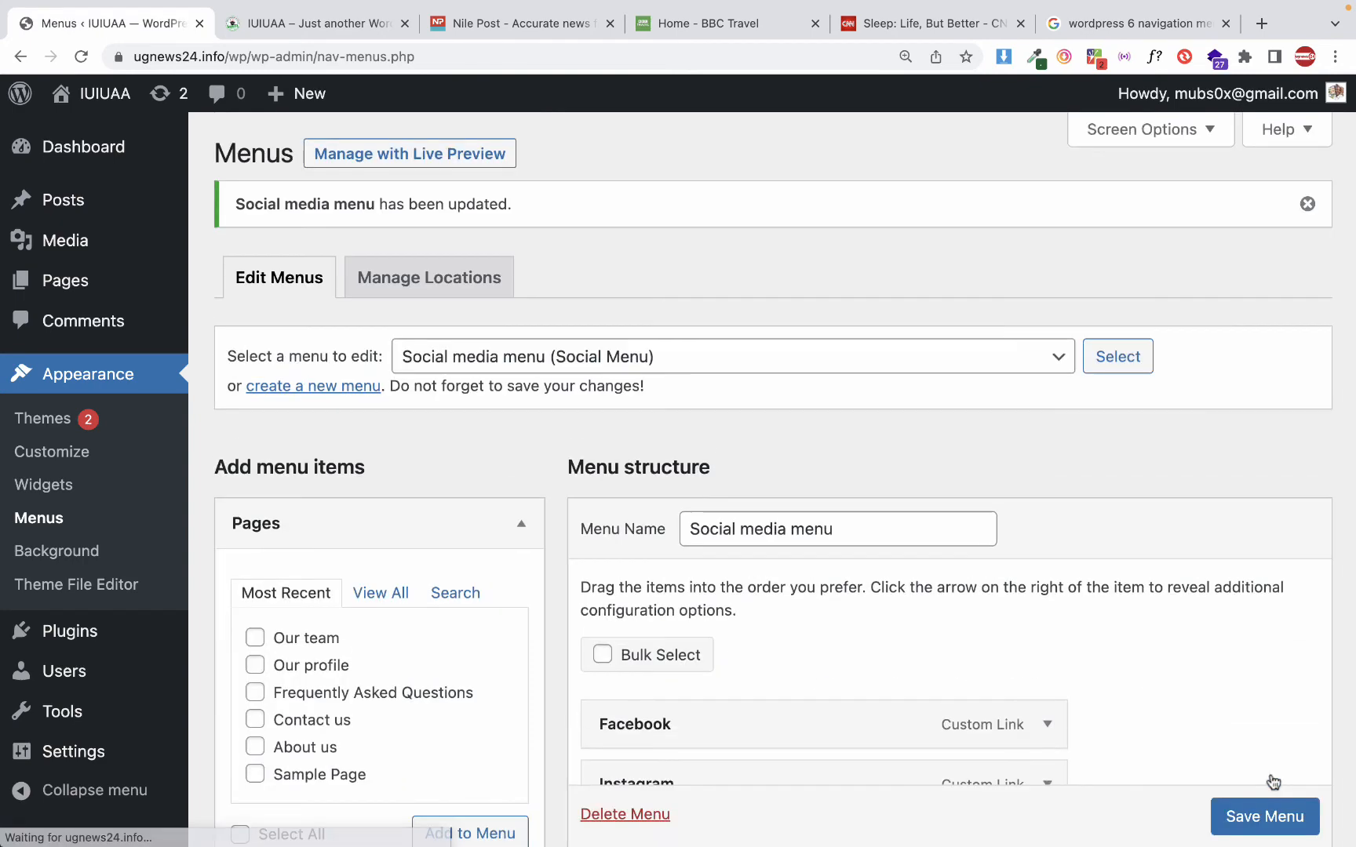
Reload the site's home page, close the page inspector, and check the social media icons beside the footer menu
{"action": "left_click", "coordinate": [302, 38]}
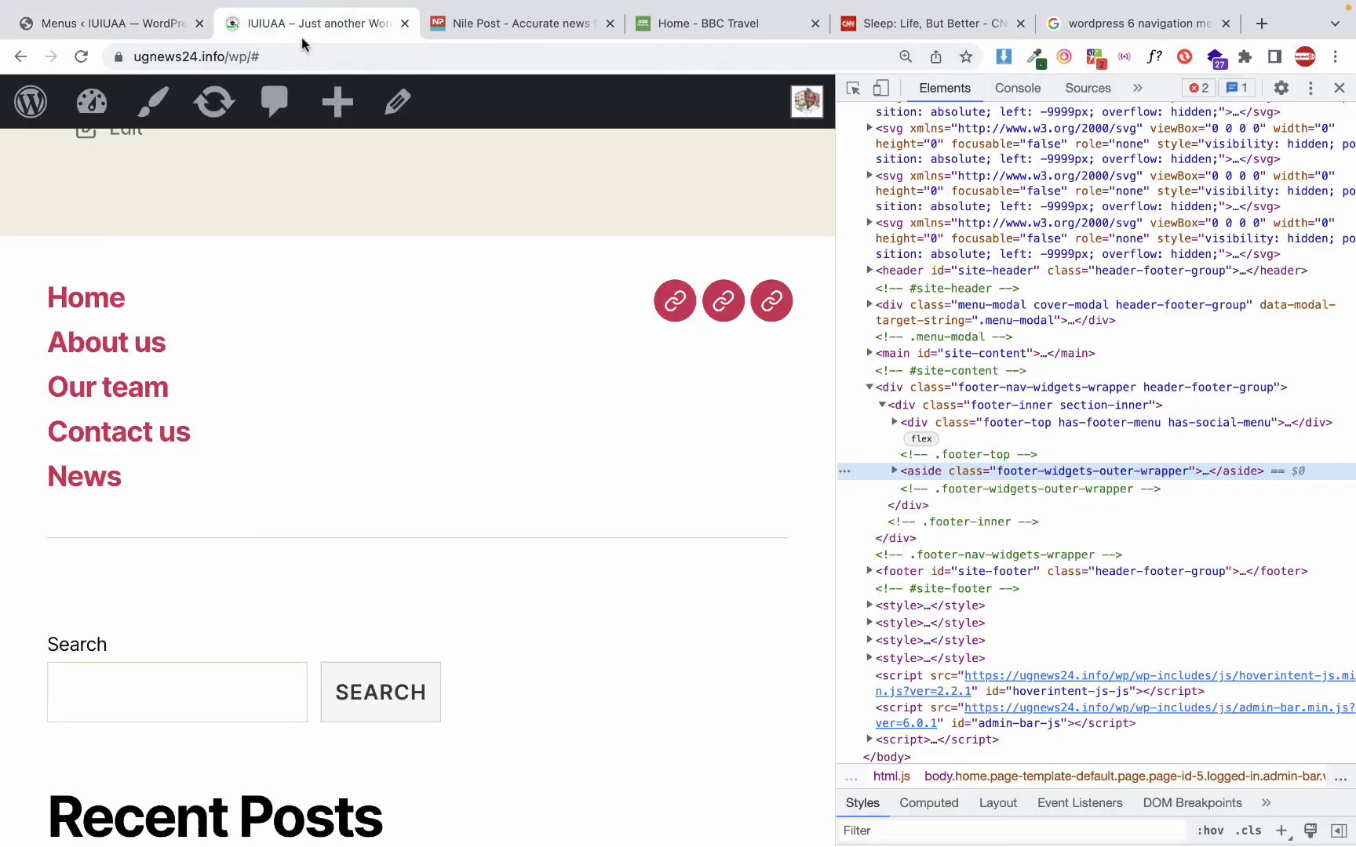
{"action": "left_click", "coordinate": [81, 57]}
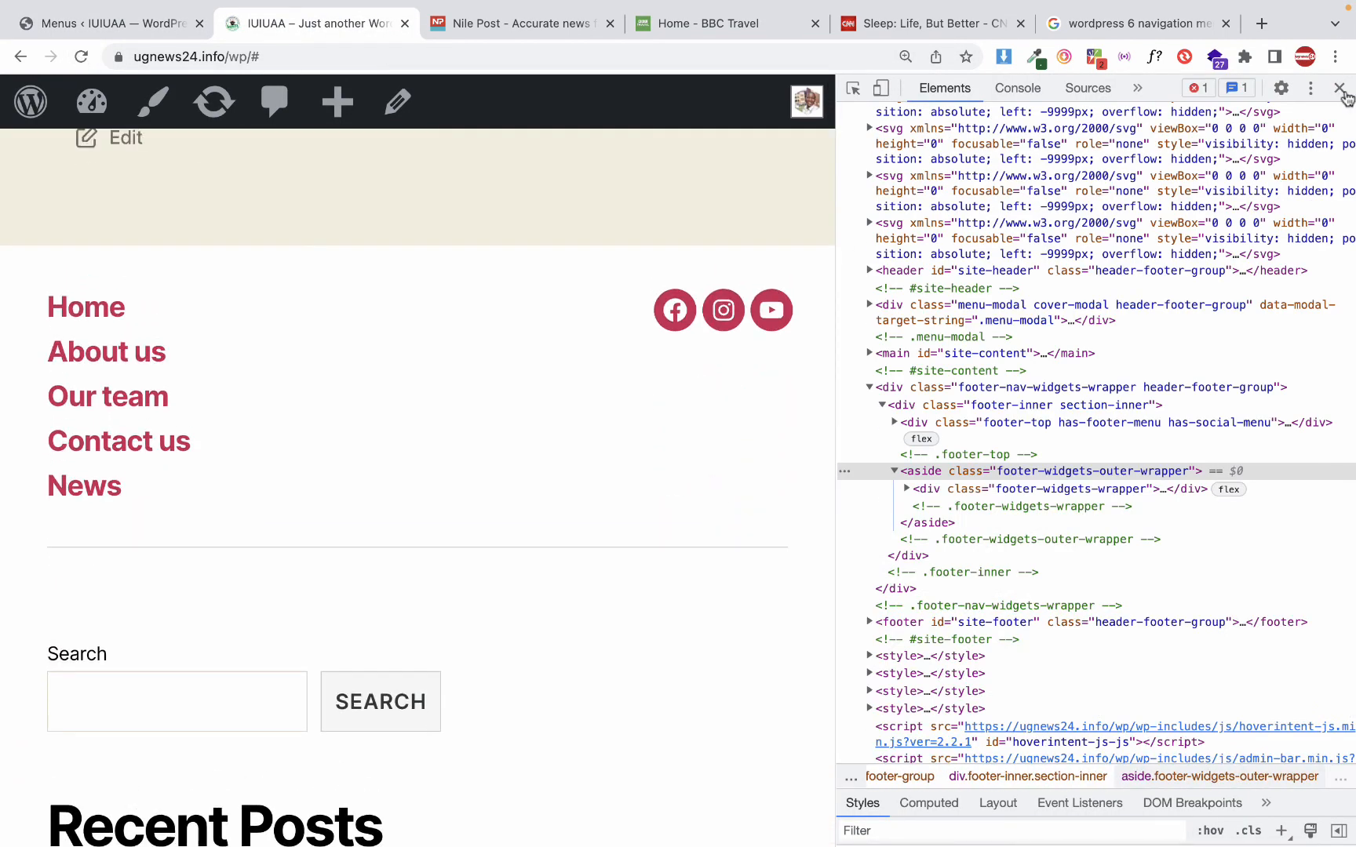
{"action": "left_click", "coordinate": [1340, 90]}
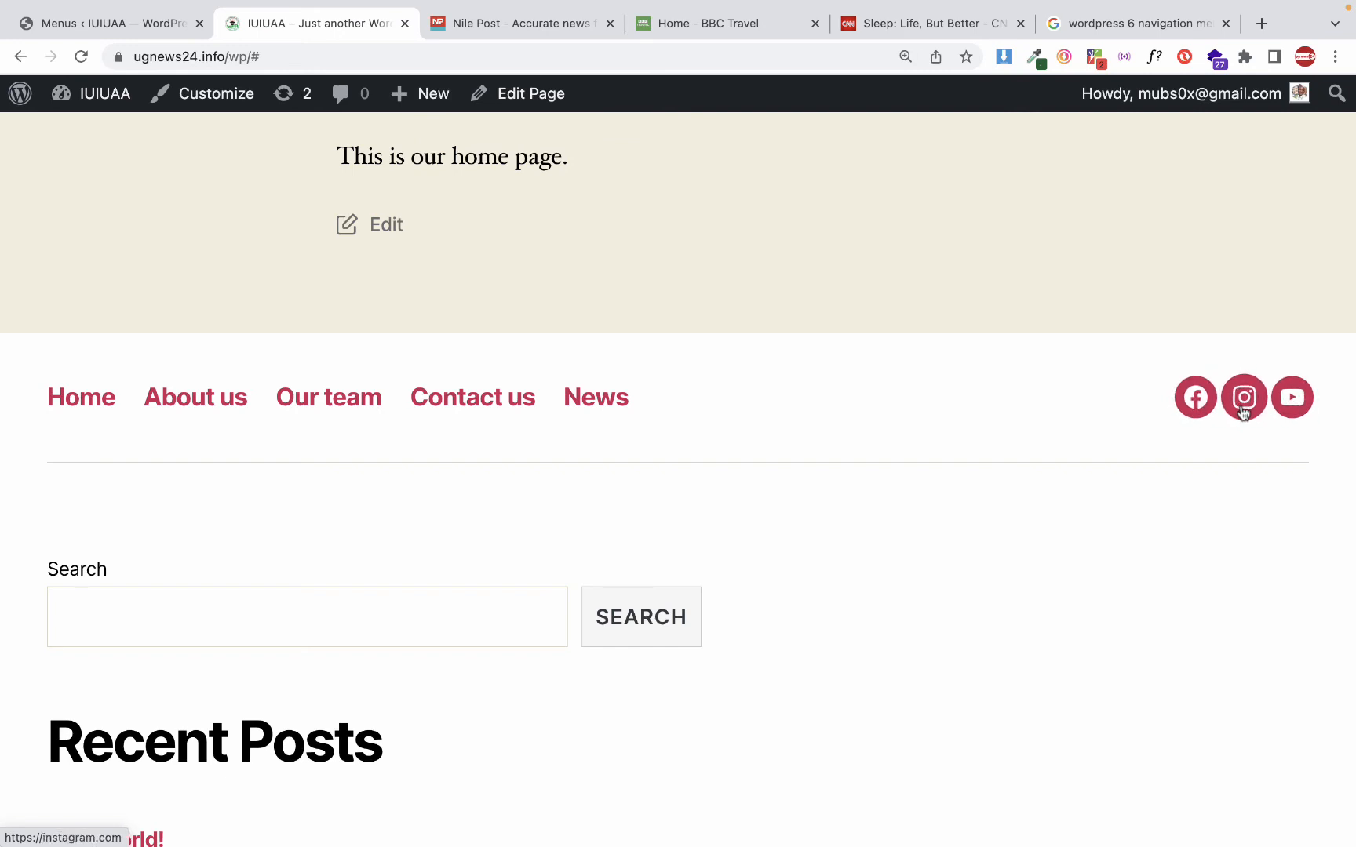
{"action": "scroll", "coordinate": [800, 379], "scroll_direction": "up", "scroll_amount": 5}
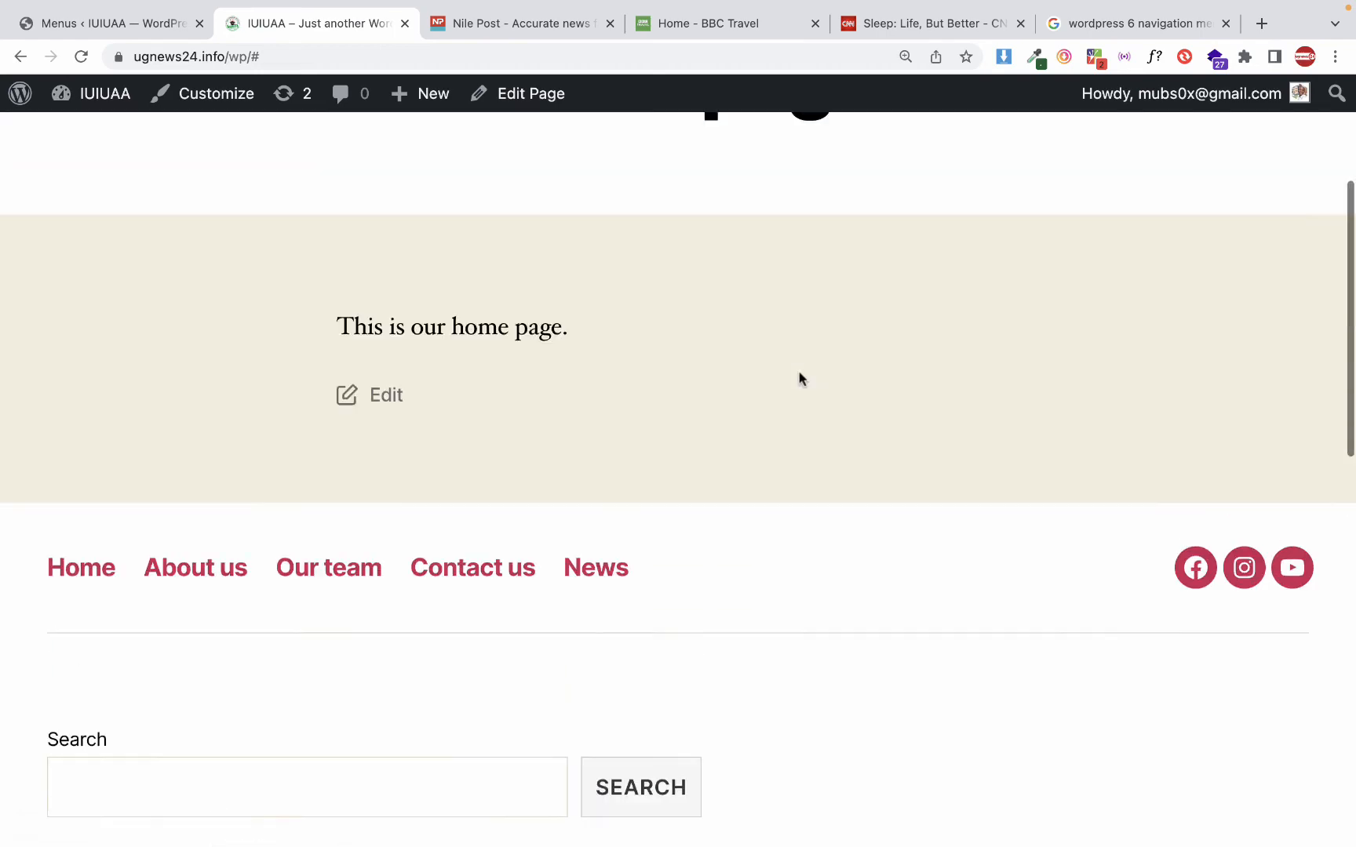
{"action": "scroll", "coordinate": [800, 379], "scroll_direction": "down", "scroll_amount": 5}
{"action": "scroll", "coordinate": [799, 379], "scroll_direction": "up", "scroll_amount": 3}
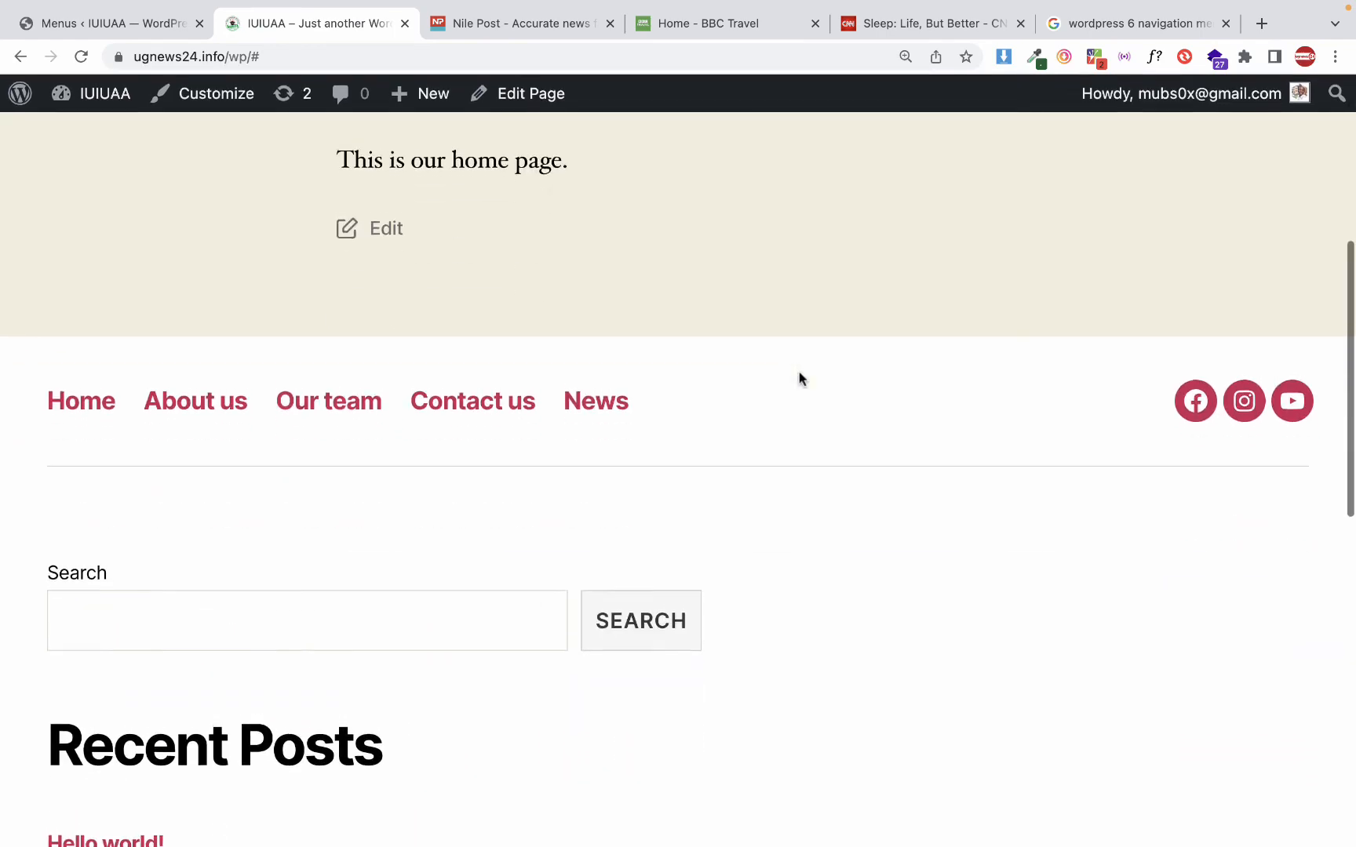
{"action": "scroll", "coordinate": [800, 379], "scroll_direction": "up", "scroll_amount": 3}
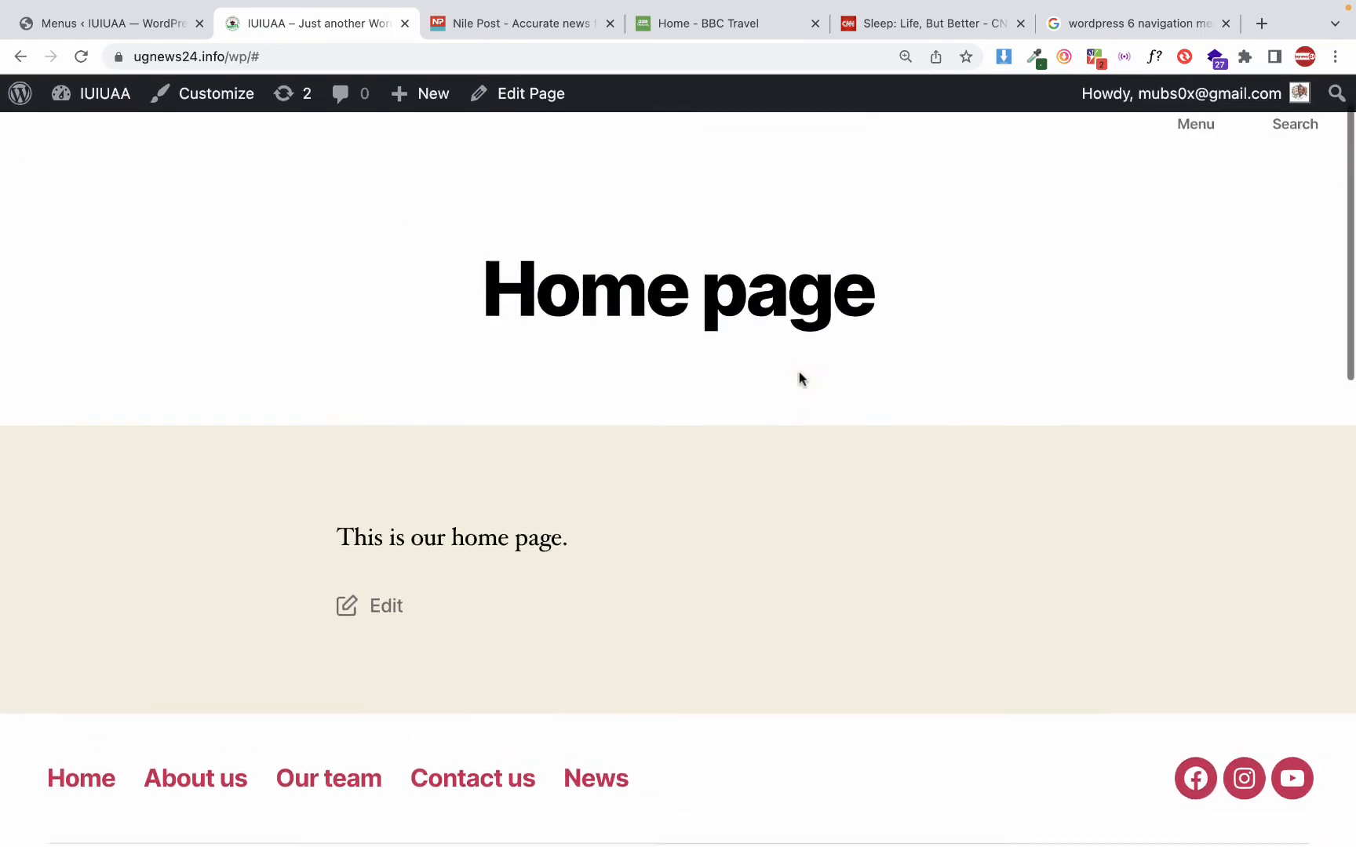
{"action": "scroll", "coordinate": [800, 379], "scroll_direction": "down", "scroll_amount": 5}
{"action": "scroll", "coordinate": [799, 379], "scroll_direction": "up", "scroll_amount": 5}
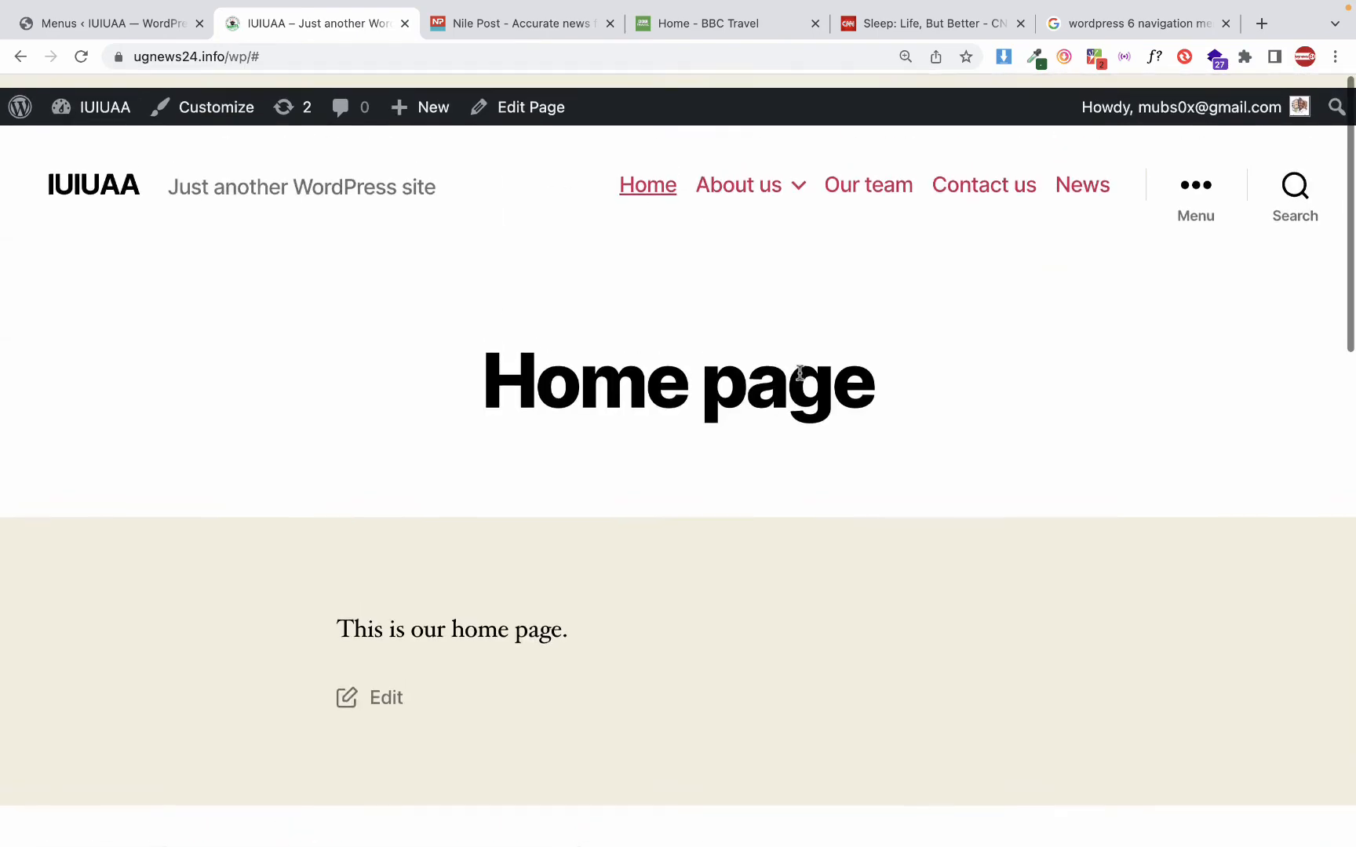
Inspect the home page and switch to the Samsung Galaxy S8+ mobile view to examine its layout and footer
{"action": "scroll", "coordinate": [799, 379], "scroll_direction": "down", "scroll_amount": 1}
{"action": "right_click", "coordinate": [693, 265]}
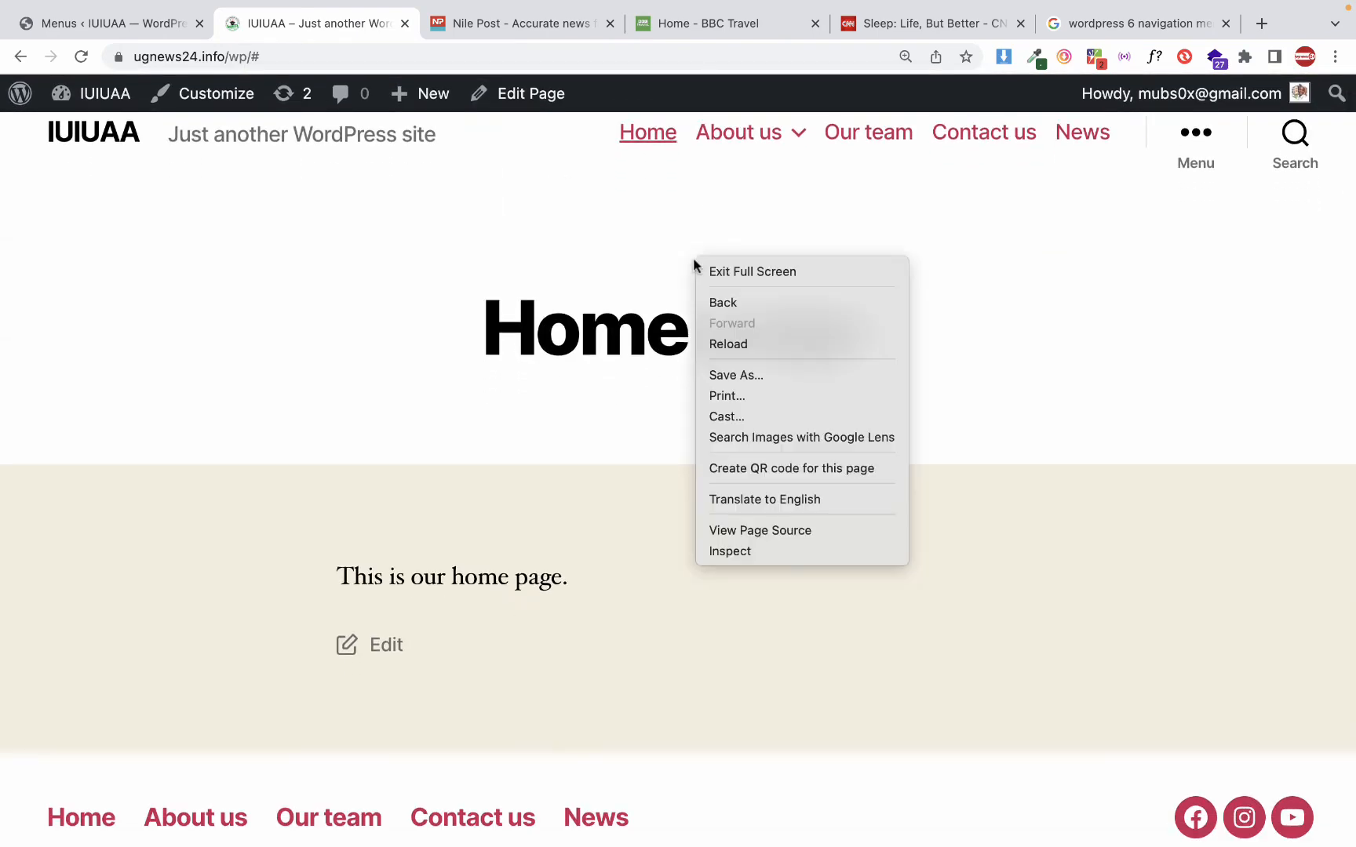
{"action": "left_click", "coordinate": [745, 554]}
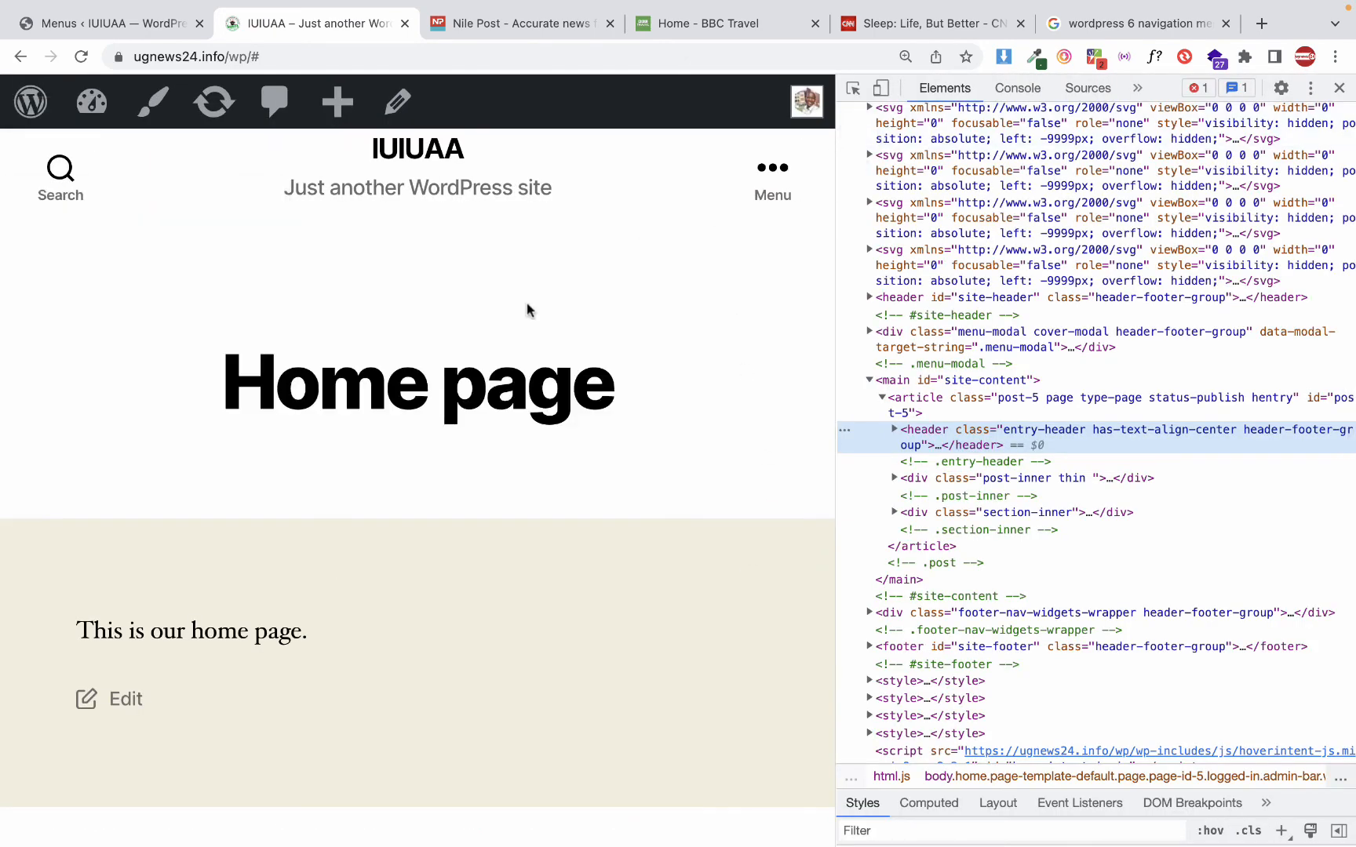
{"action": "right_click", "coordinate": [528, 309]}
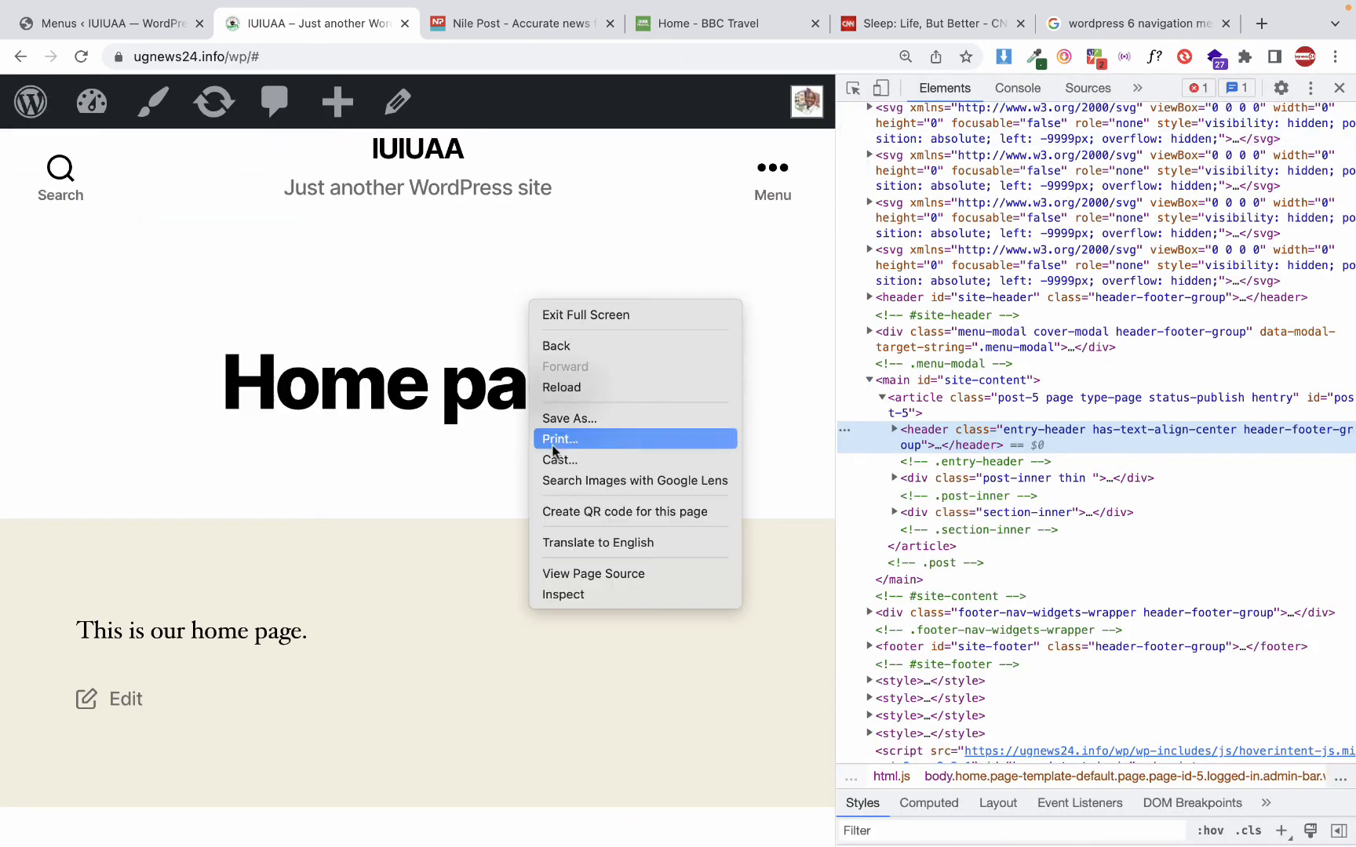
{"action": "left_click", "coordinate": [884, 92]}
{"action": "left_click", "coordinate": [884, 93]}
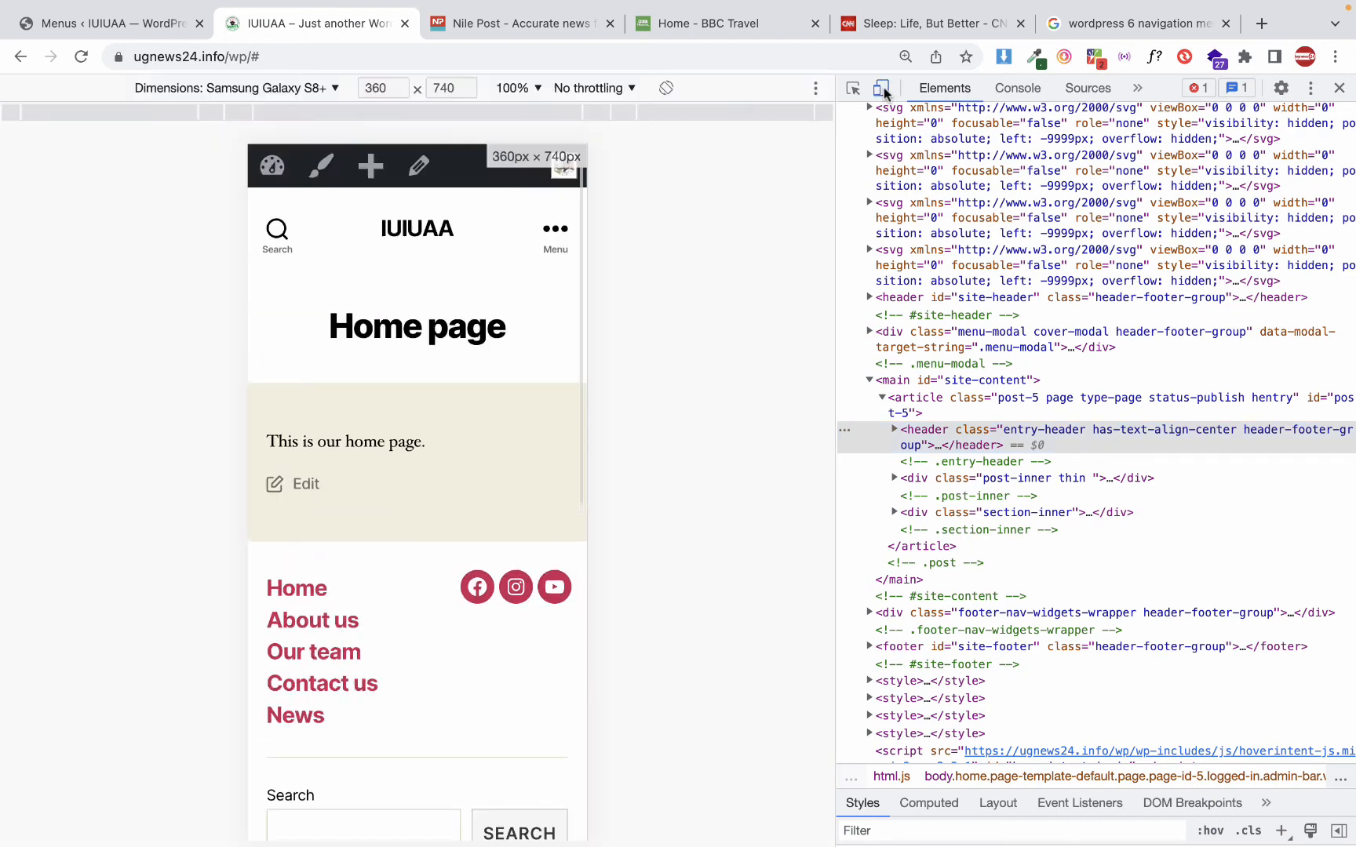
{"action": "scroll", "coordinate": [514, 481], "scroll_direction": "down", "scroll_amount": 7}
{"action": "scroll", "coordinate": [514, 481], "scroll_direction": "up", "scroll_amount": 10}
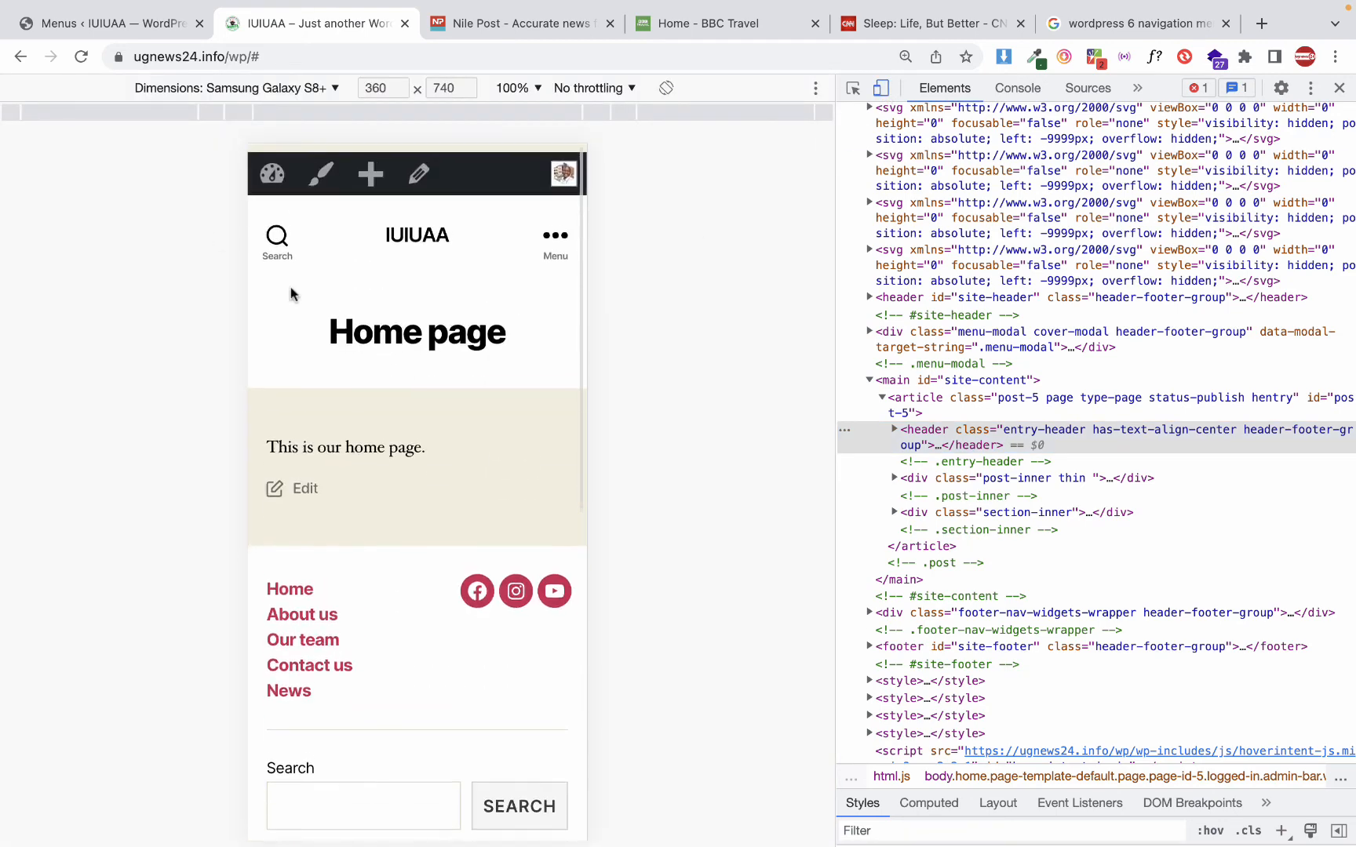
Reload the mobile view, check the mobile menu and its About us submenu, and close the menu
{"action": "left_click", "coordinate": [81, 57]}
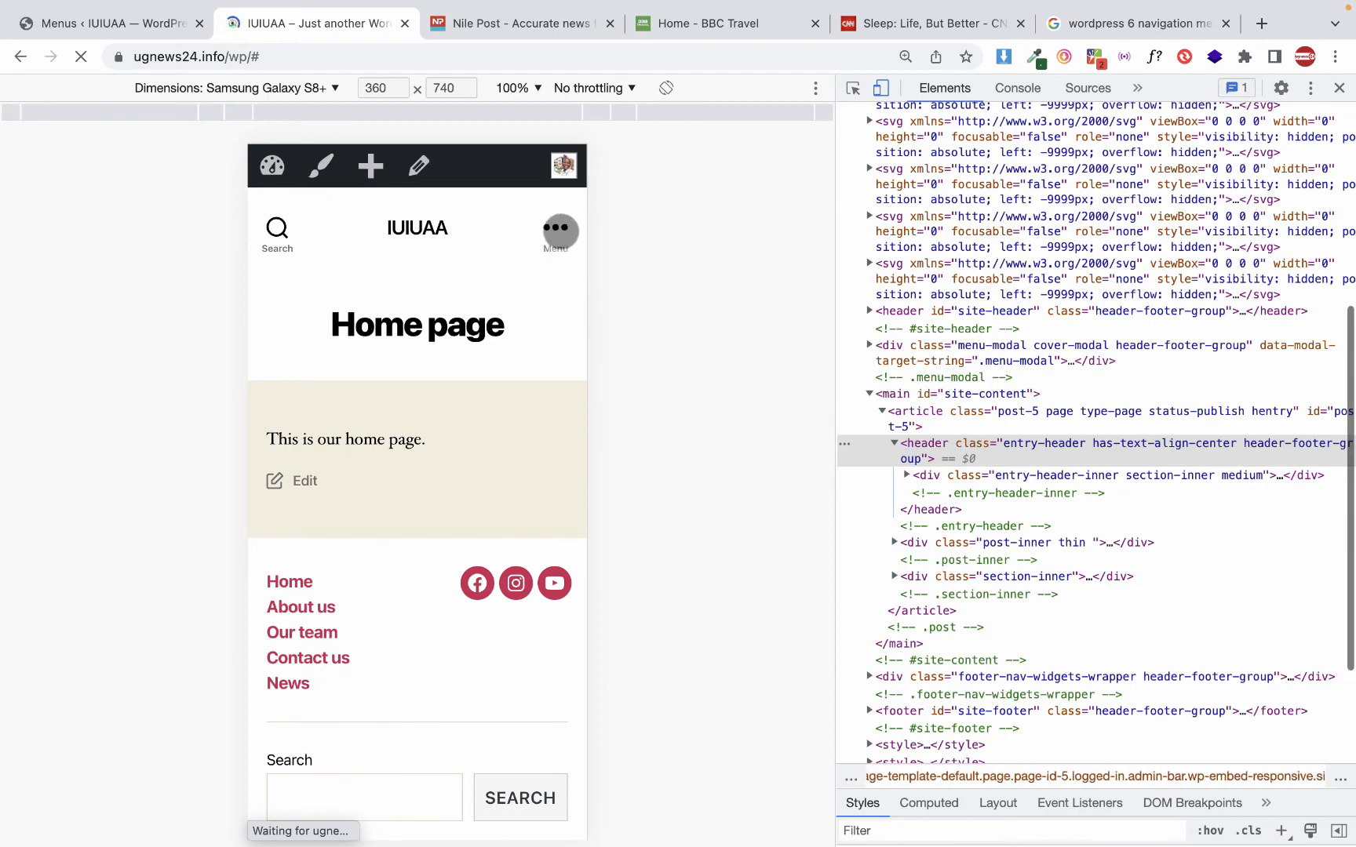
{"action": "left_click", "coordinate": [561, 235]}
{"action": "left_click", "coordinate": [561, 224]}
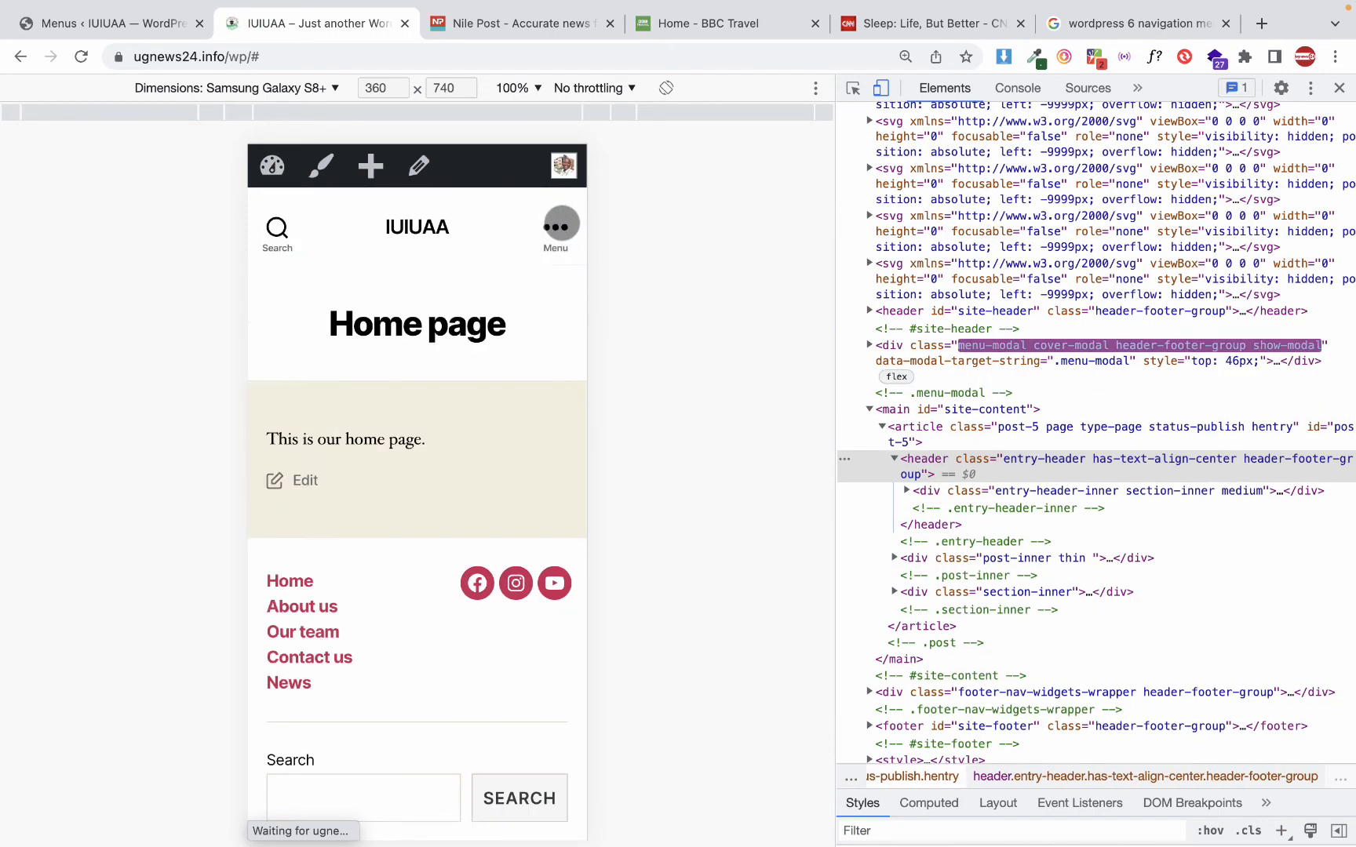
{"action": "left_click", "coordinate": [555, 233]}
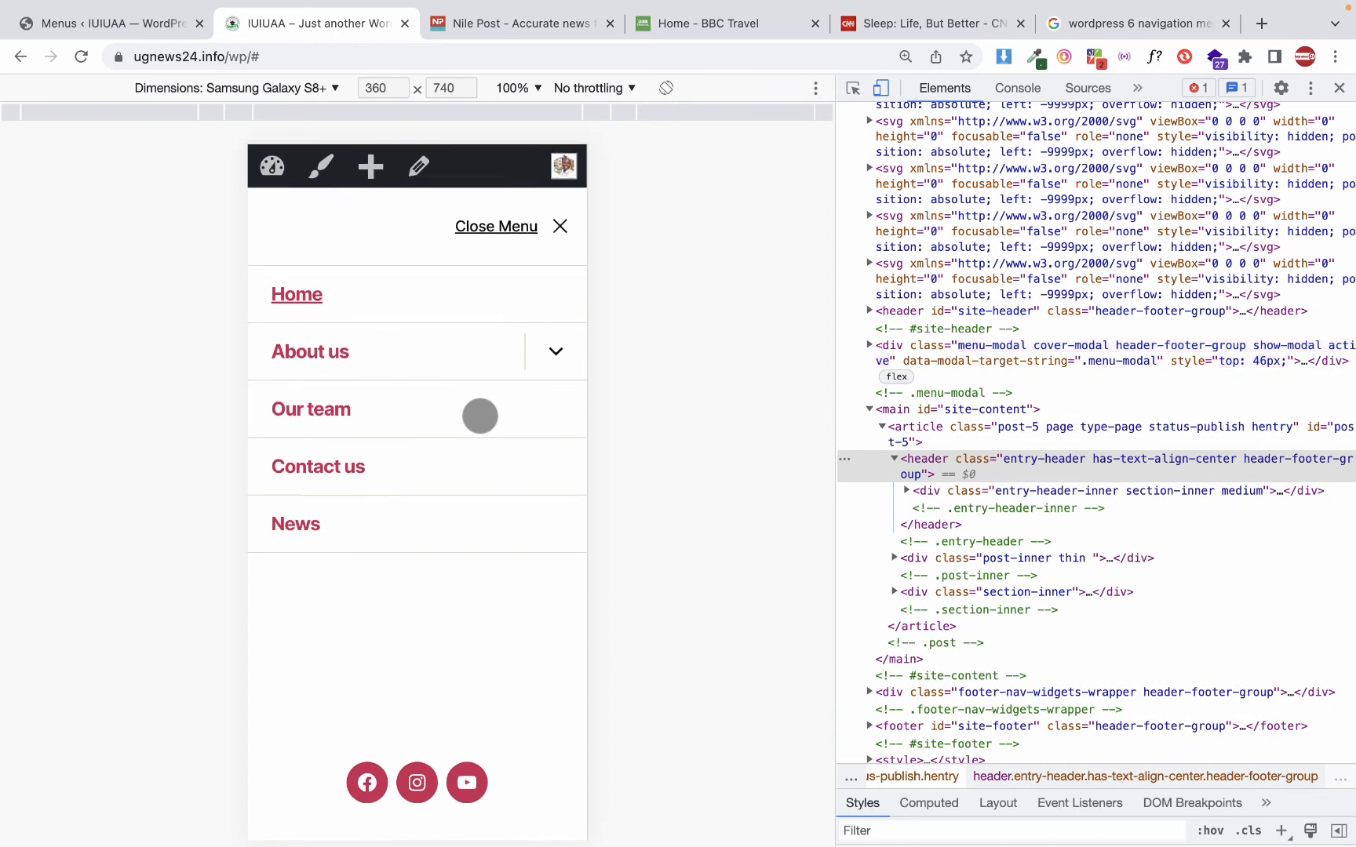
{"action": "left_click", "coordinate": [569, 360]}
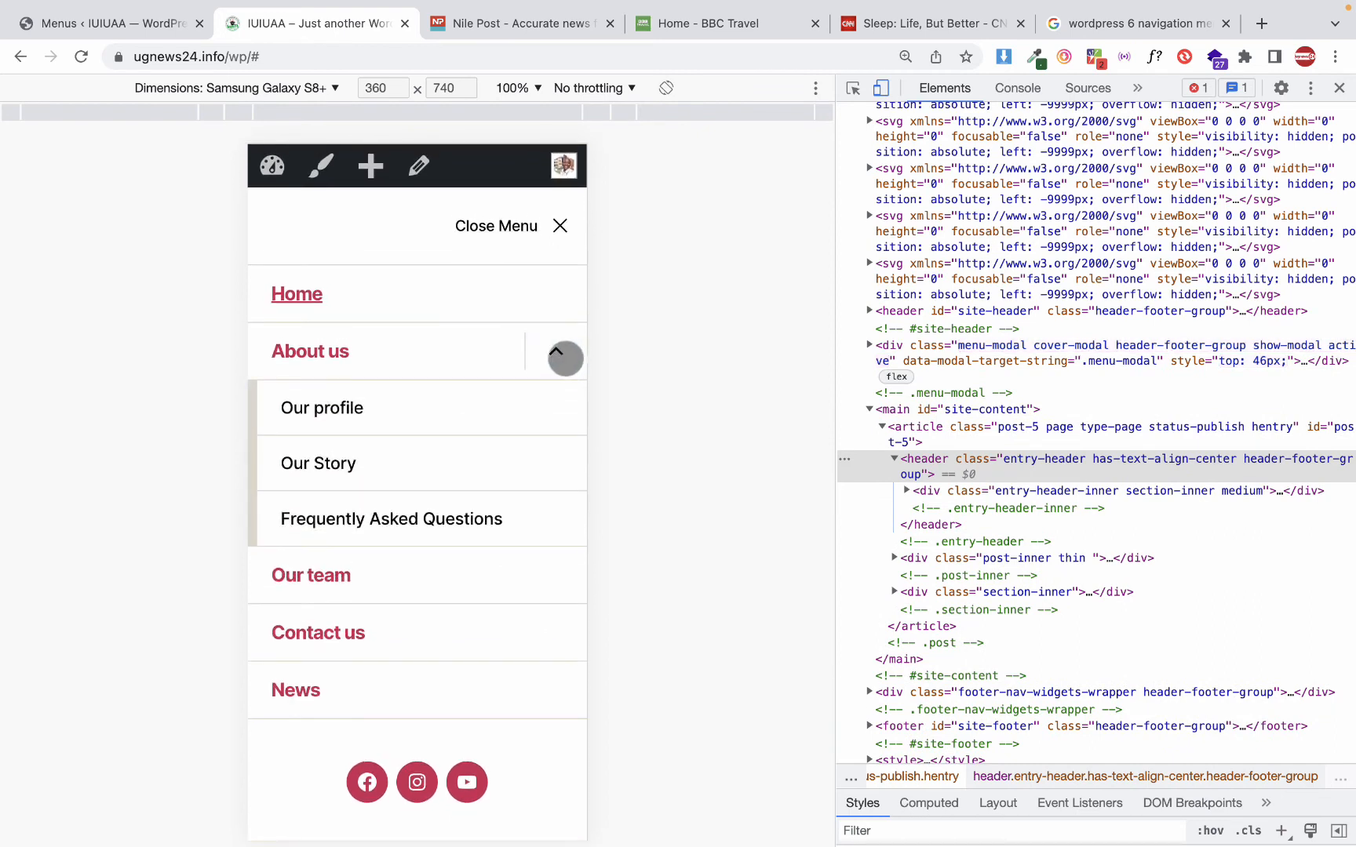
{"action": "left_click", "coordinate": [565, 357]}
{"action": "left_click", "coordinate": [564, 357]}
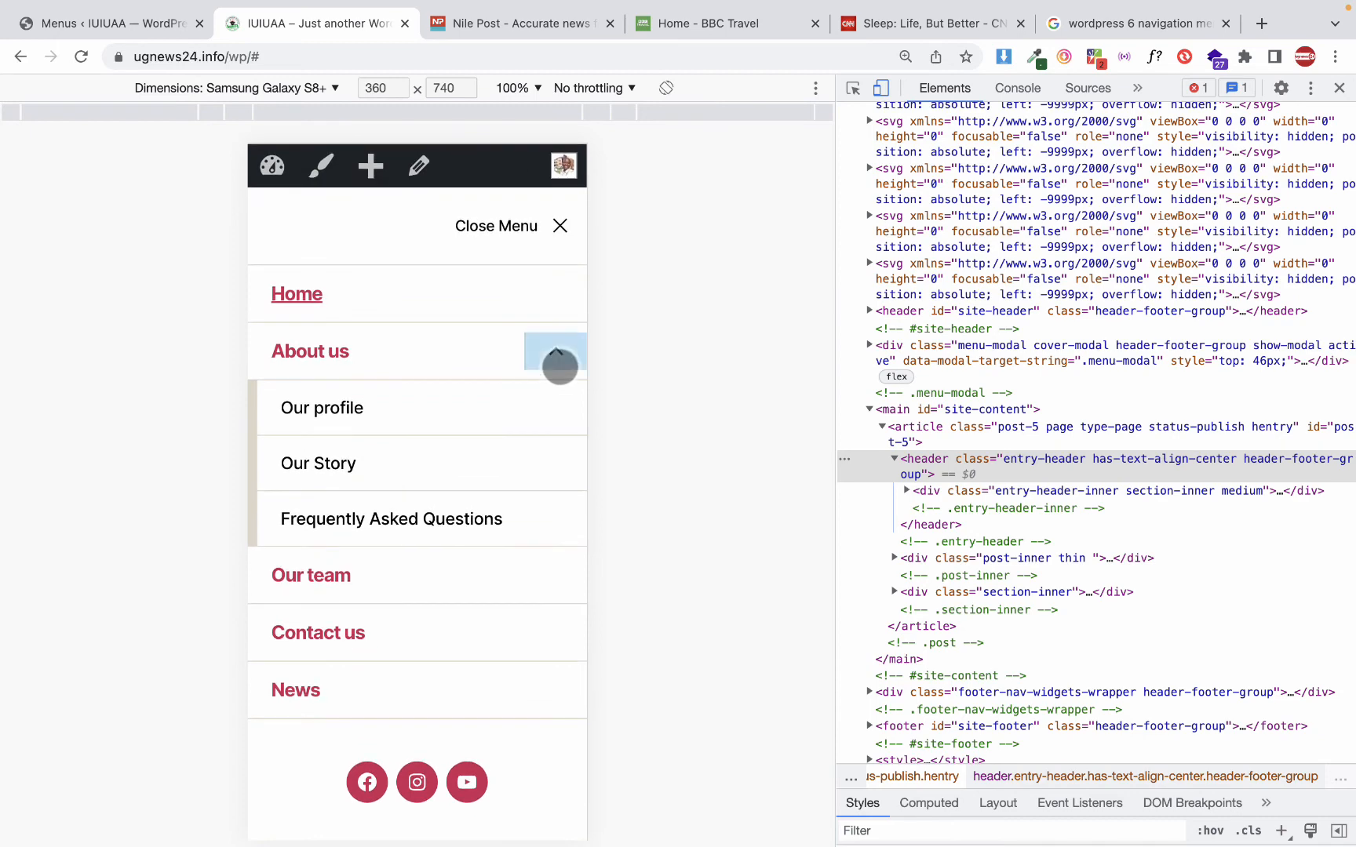
{"action": "left_click", "coordinate": [556, 357]}
{"action": "left_click", "coordinate": [559, 226]}
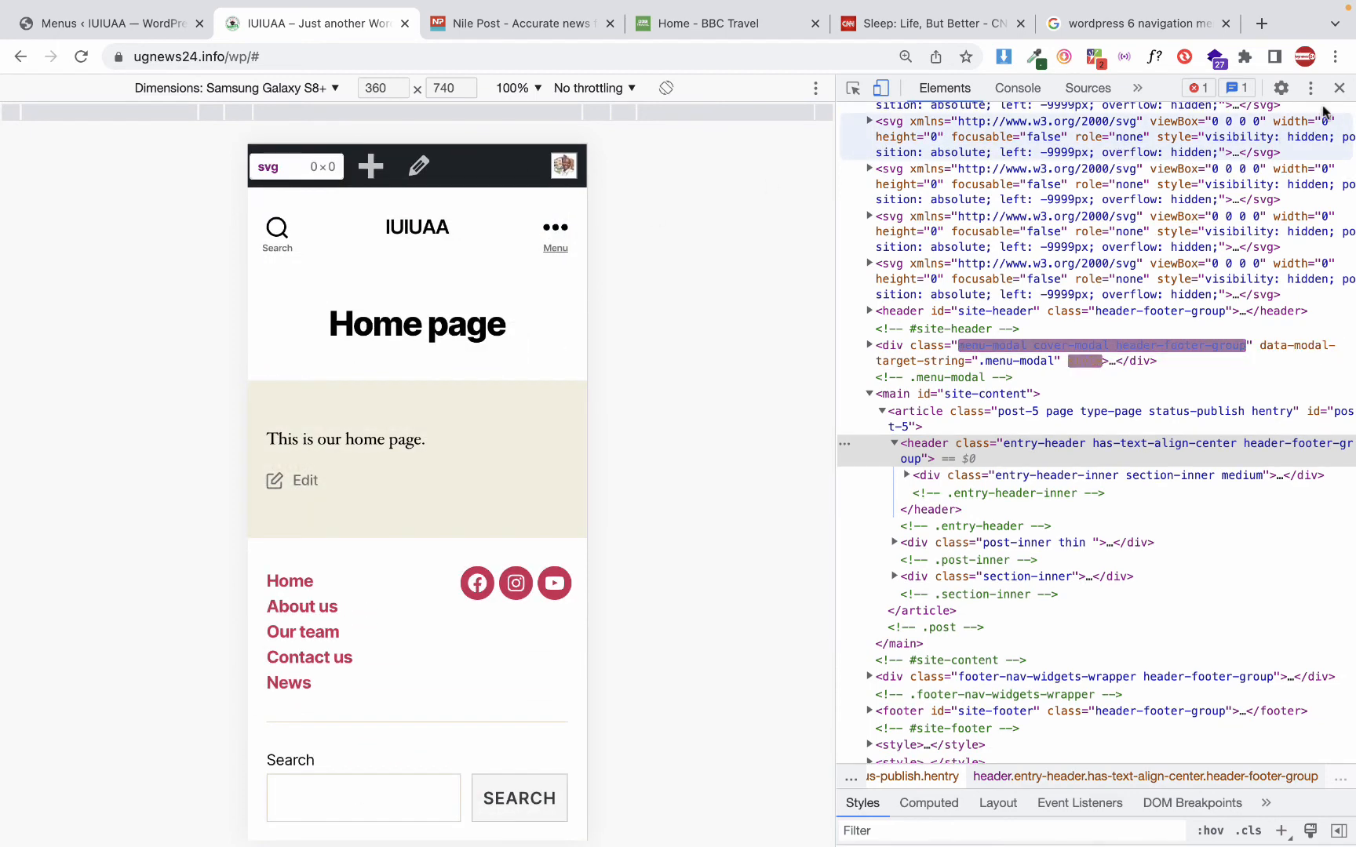
Close the page inspector and review the desktop home page from the header menu to the footer
{"action": "left_click", "coordinate": [1339, 88]}
{"action": "scroll", "coordinate": [539, 440], "scroll_direction": "down", "scroll_amount": 10}
{"action": "scroll", "coordinate": [539, 439], "scroll_direction": "up", "scroll_amount": 10}
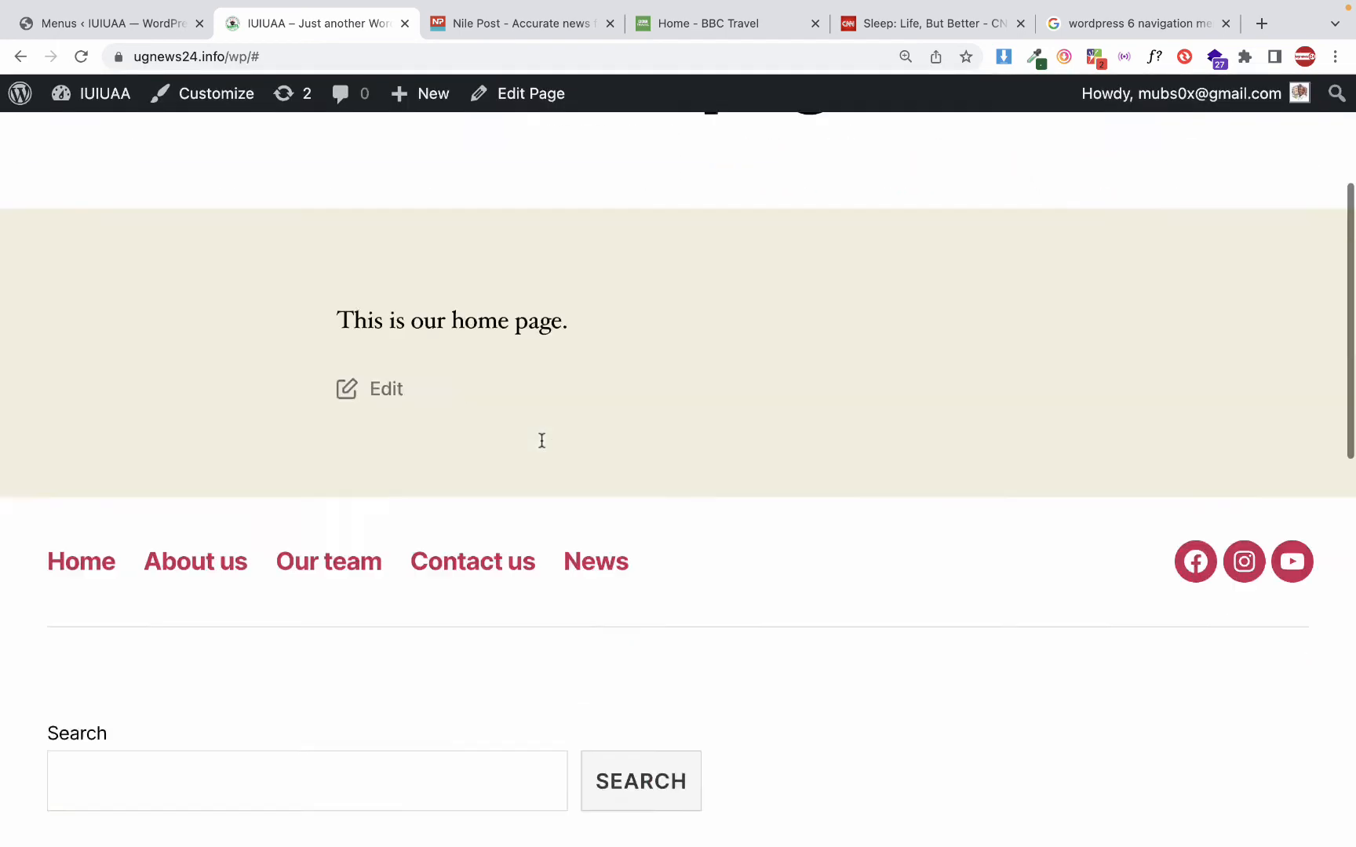
{"action": "scroll", "coordinate": [539, 440], "scroll_direction": "down", "scroll_amount": 12}
{"action": "scroll", "coordinate": [539, 439], "scroll_direction": "up", "scroll_amount": 15}
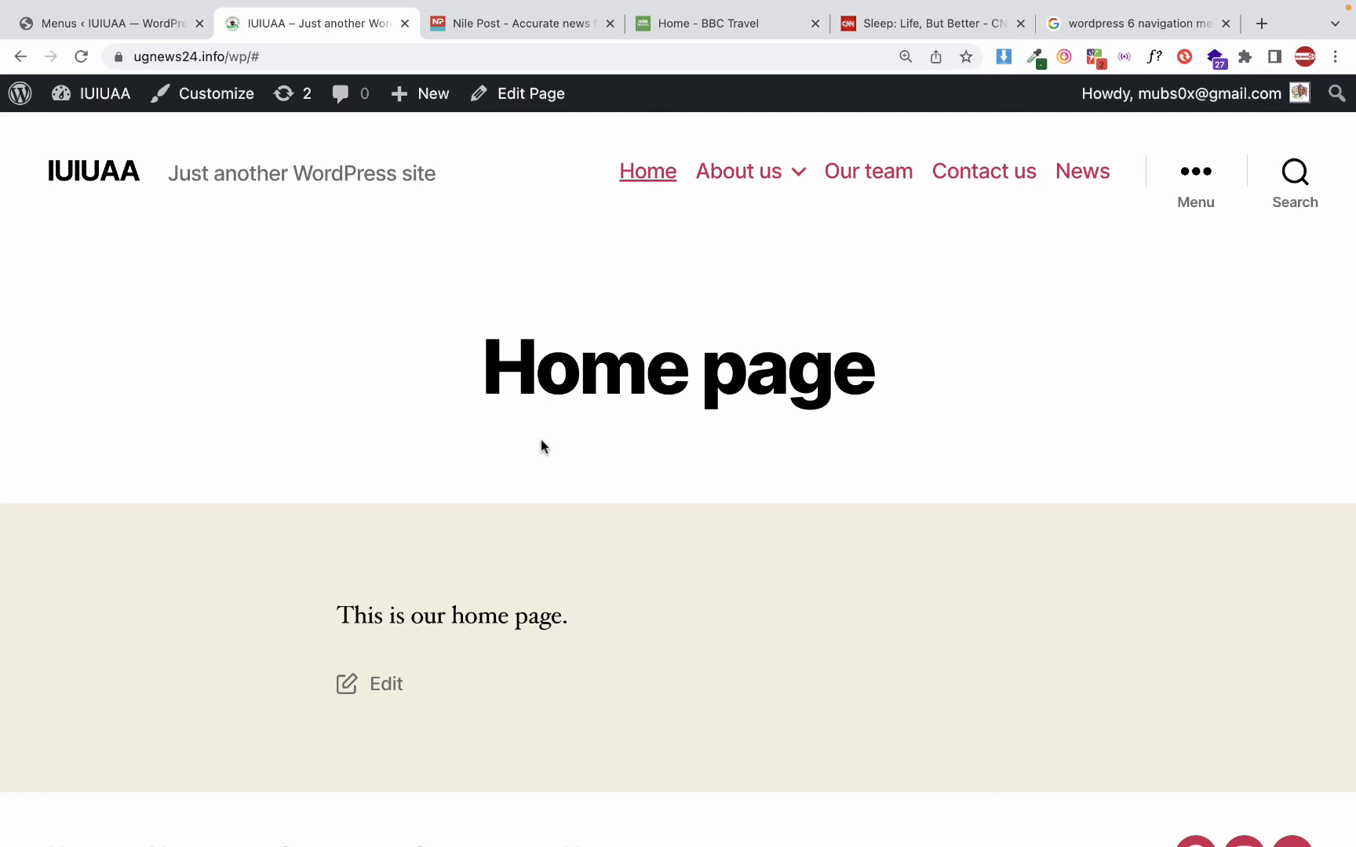
Return to the site administration and open its dashboard
{"action": "left_click", "coordinate": [149, 26]}
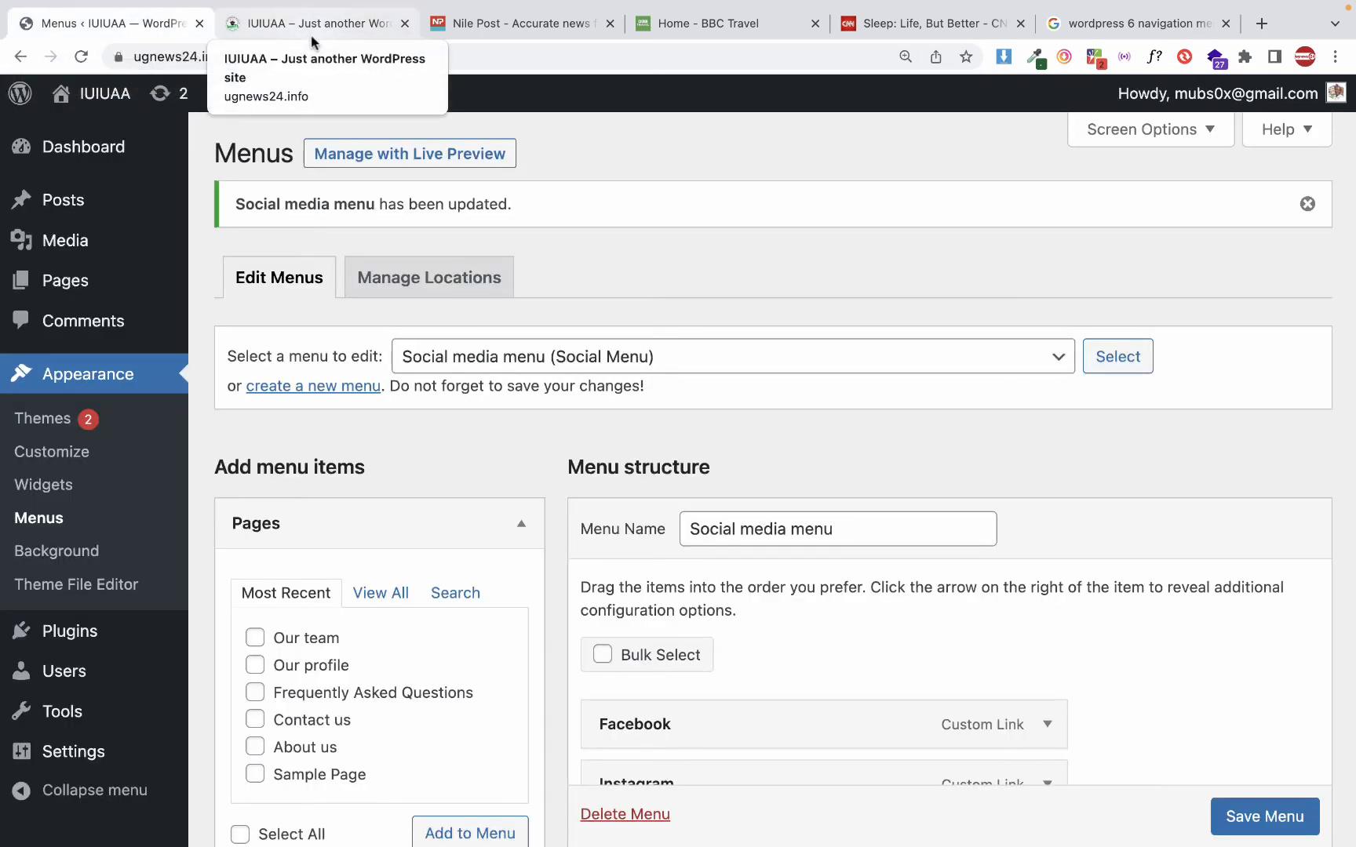
{"action": "left_click", "coordinate": [109, 97]}
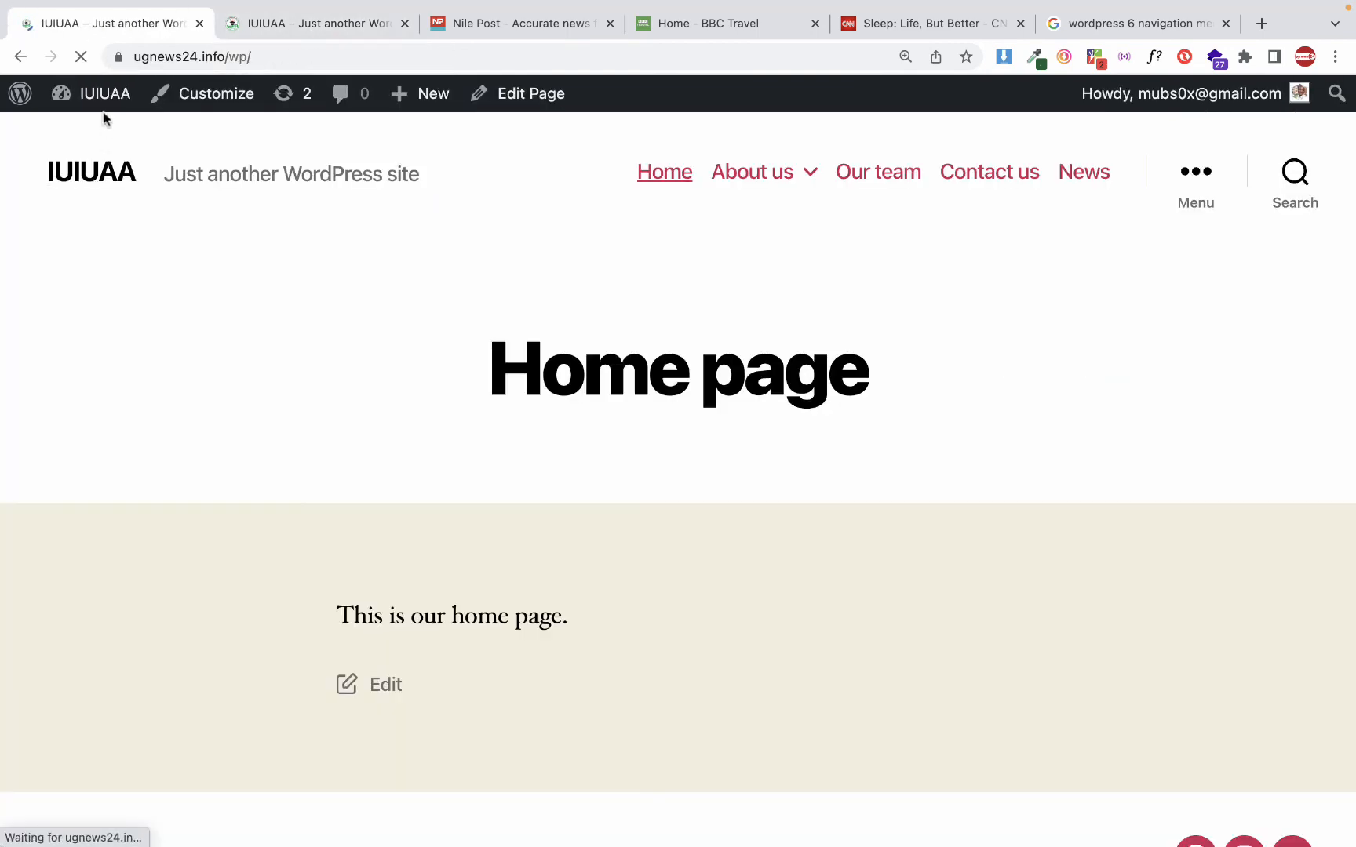
{"action": "left_click", "coordinate": [106, 112]}
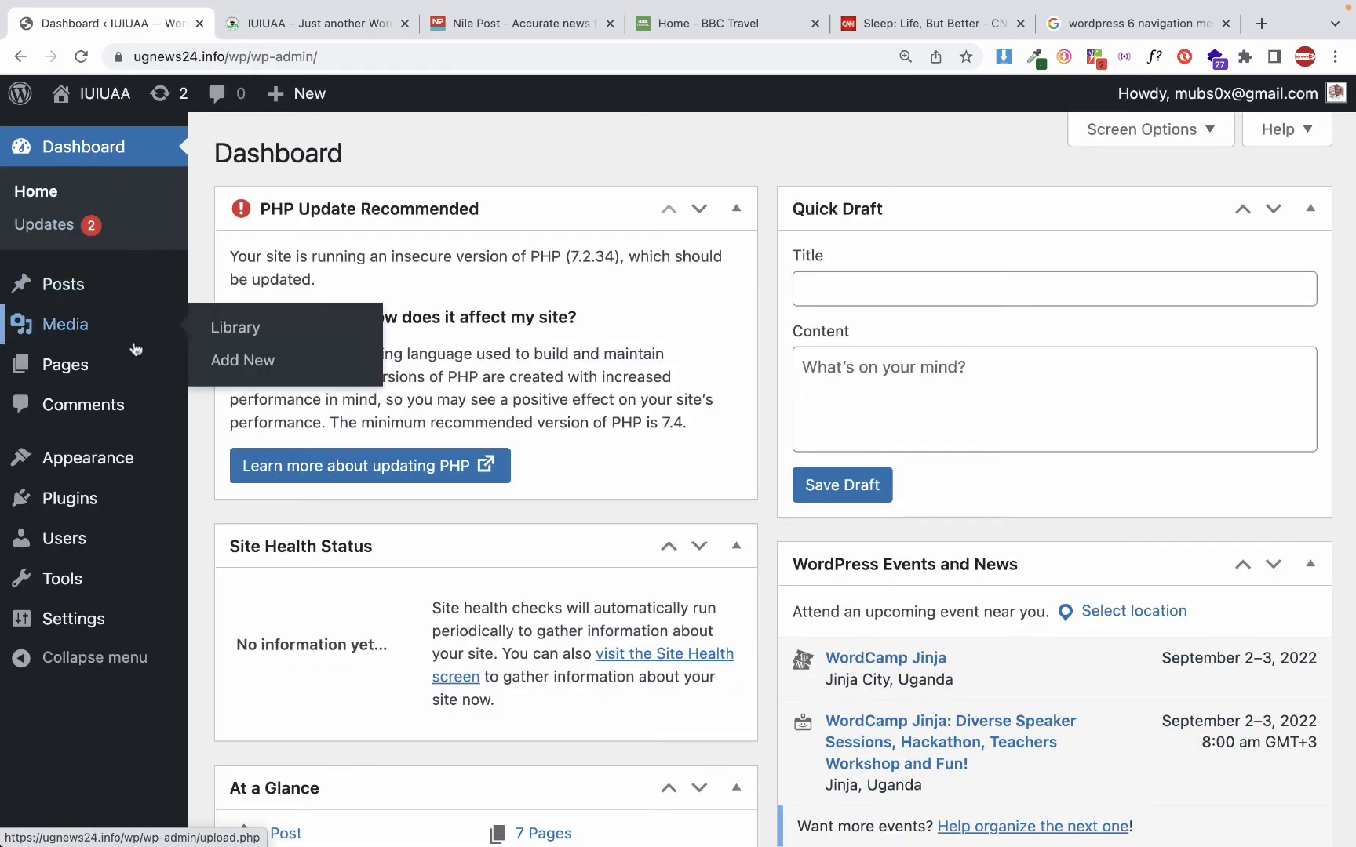
Open the list of installed plugins and look through it
{"action": "mouse_move", "coordinate": [88, 509]}
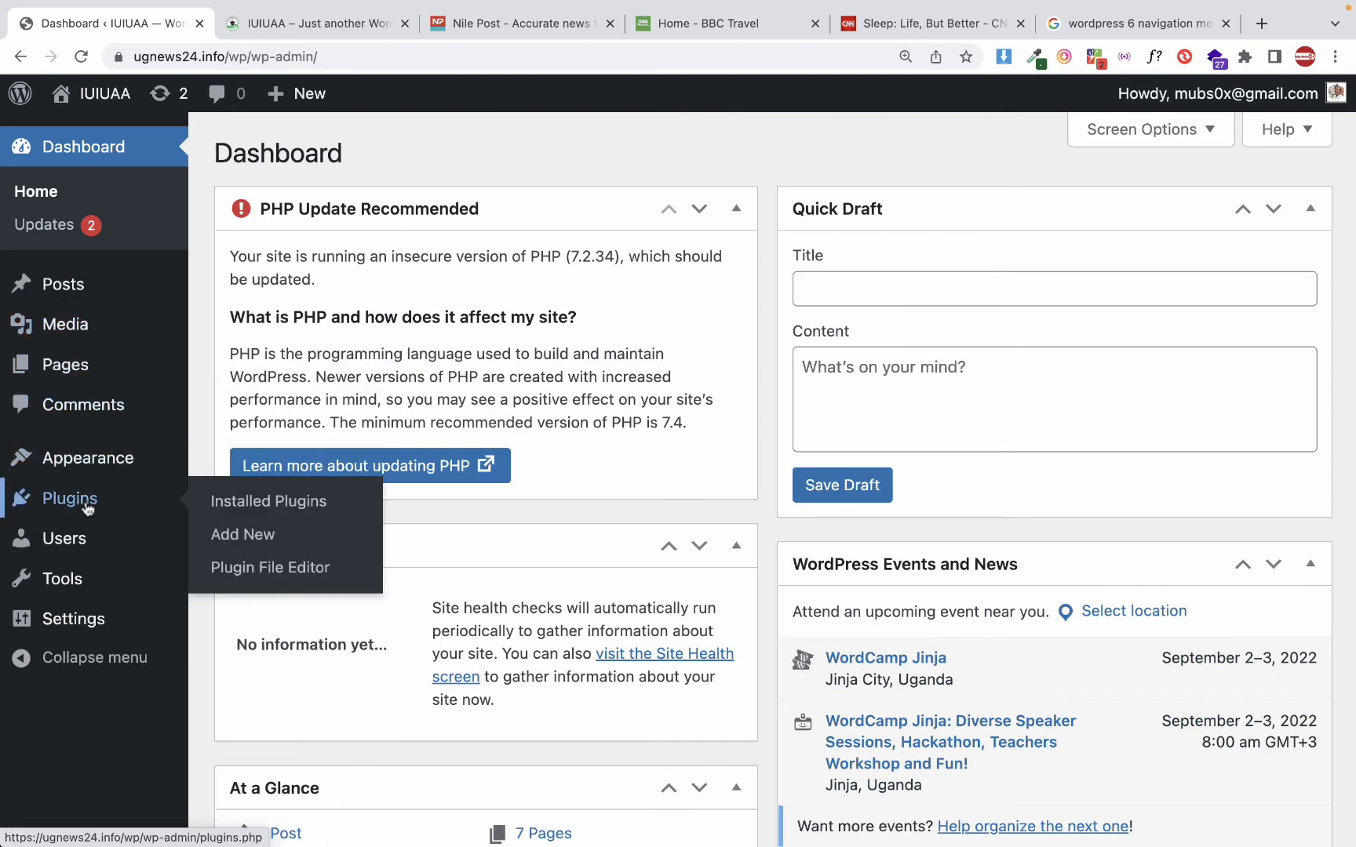
{"action": "mouse_move", "coordinate": [98, 471]}
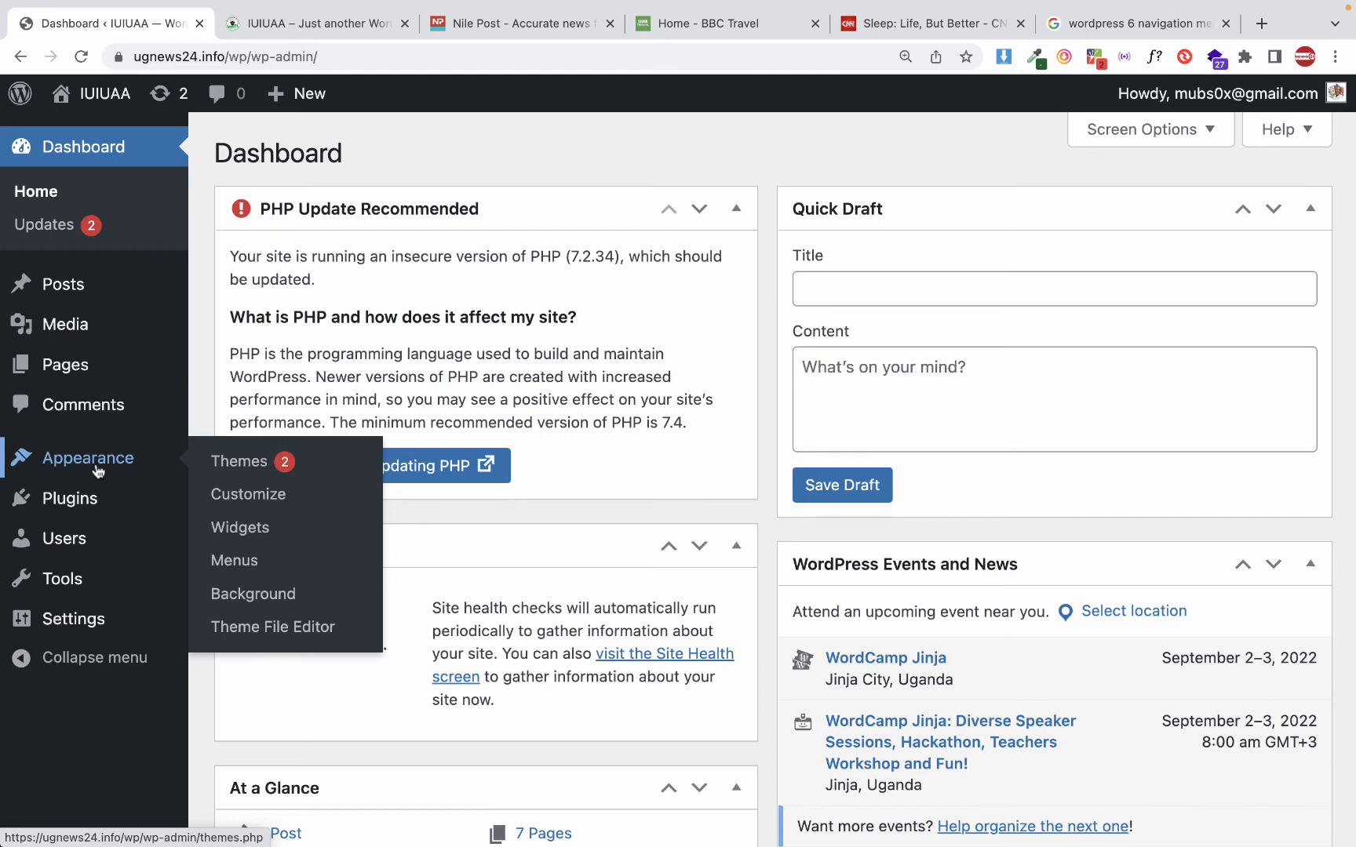
{"action": "left_click", "coordinate": [69, 507]}
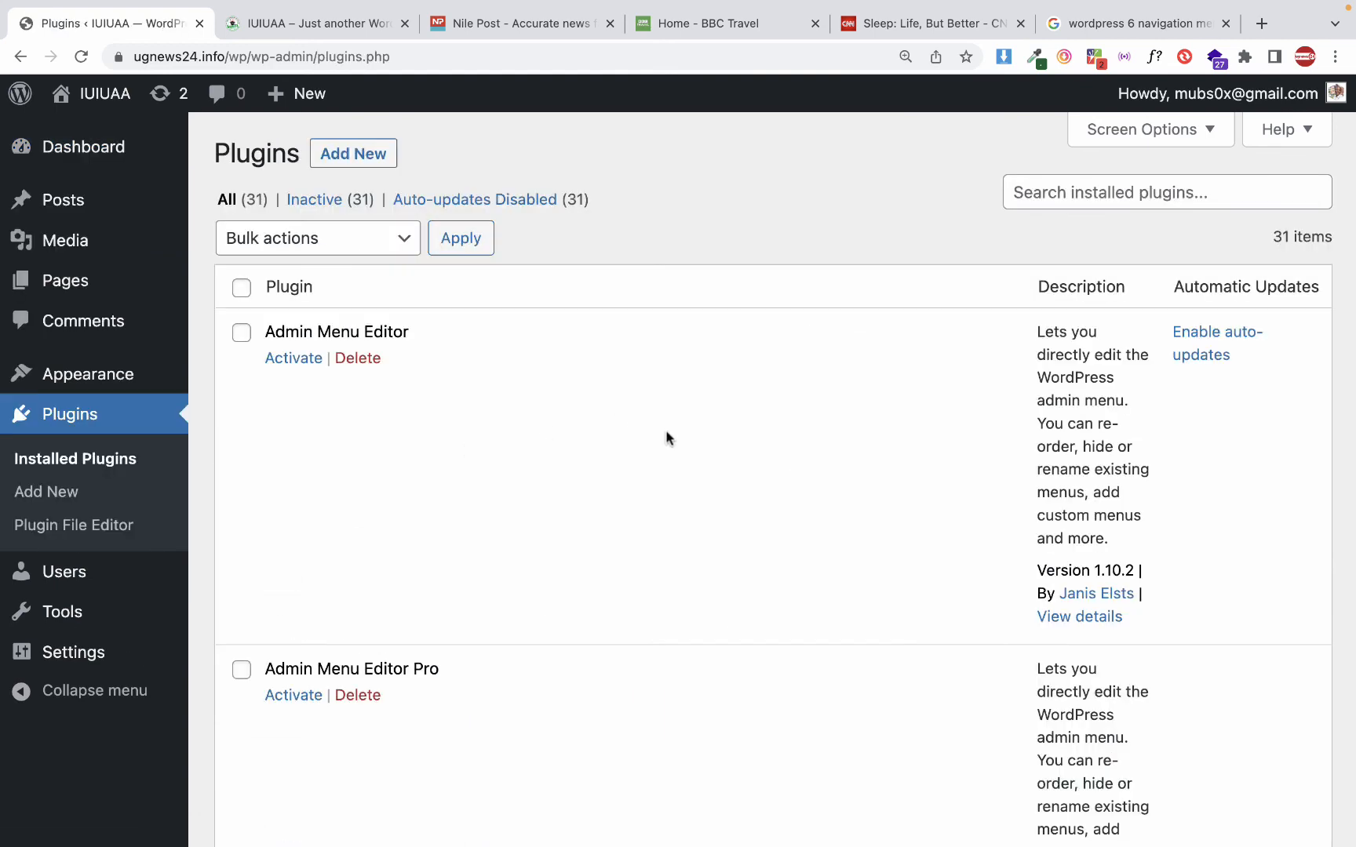
{"action": "scroll", "coordinate": [665, 437], "scroll_direction": "down", "scroll_amount": 10}
{"action": "scroll", "coordinate": [462, 249], "scroll_direction": "up", "scroll_amount": 10}
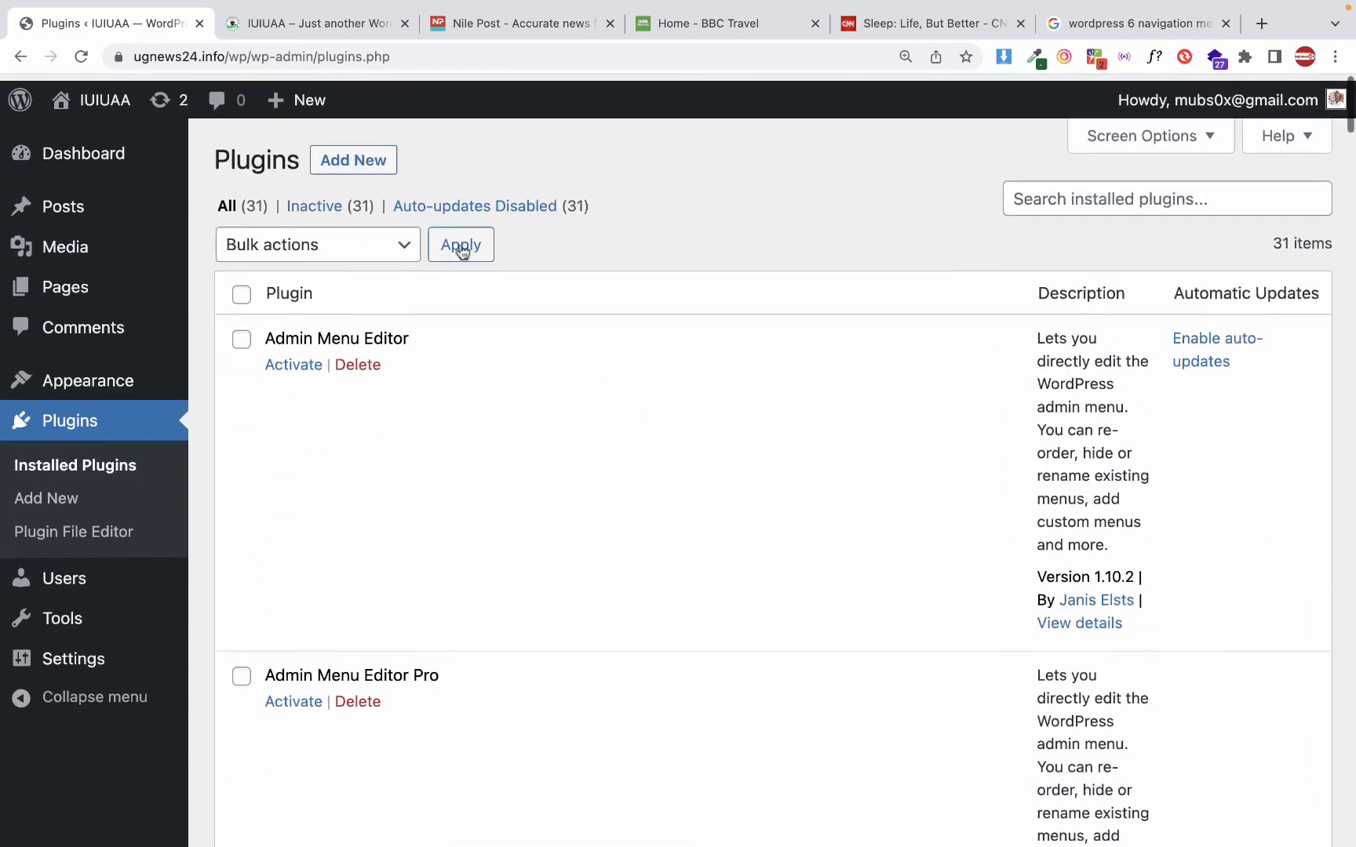
Open the page for adding new plugins and browse the featured plugins and popular tags
{"action": "left_click", "coordinate": [392, 164]}
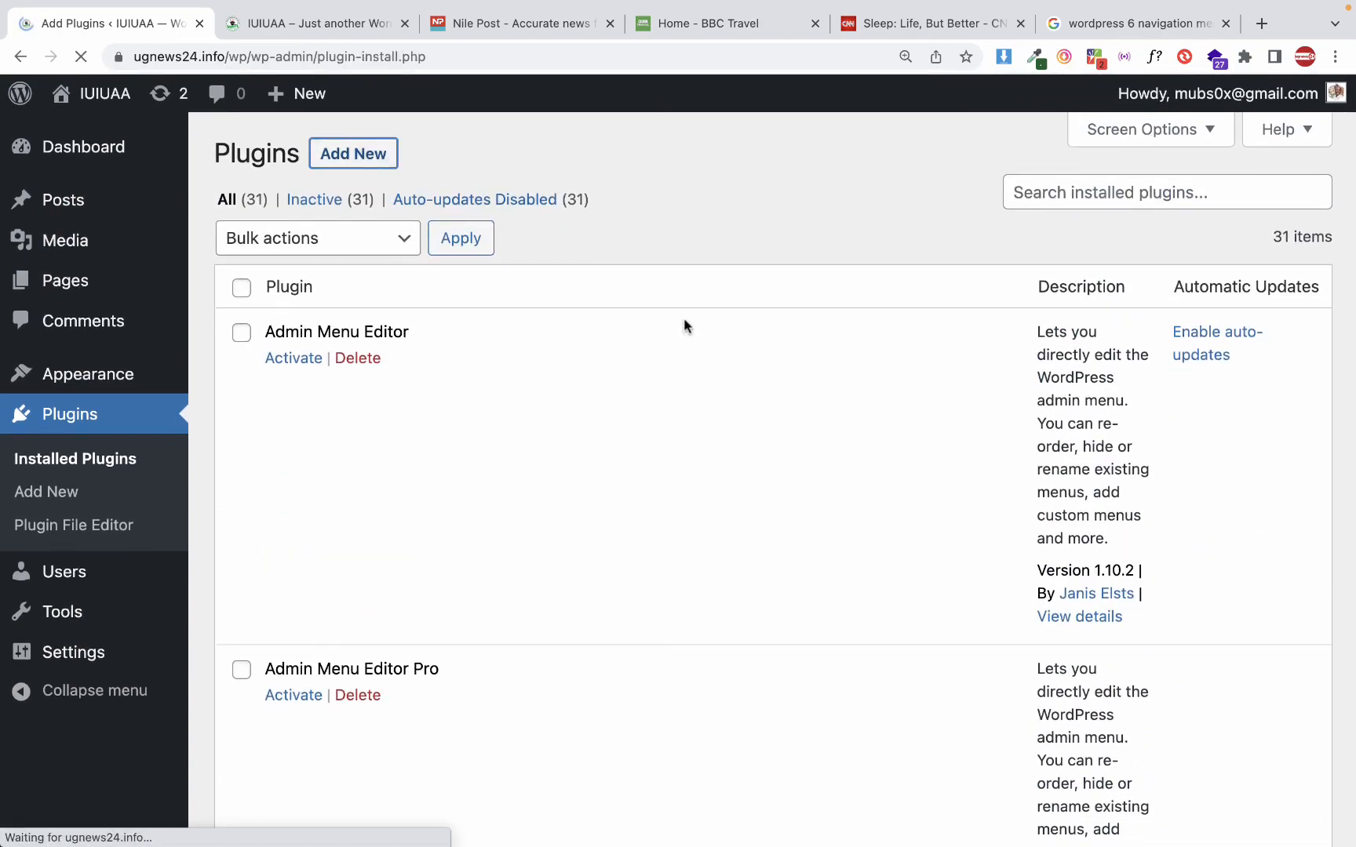
{"action": "scroll", "coordinate": [684, 325], "scroll_direction": "down", "scroll_amount": 3}
{"action": "scroll", "coordinate": [683, 321], "scroll_direction": "down", "scroll_amount": 15}
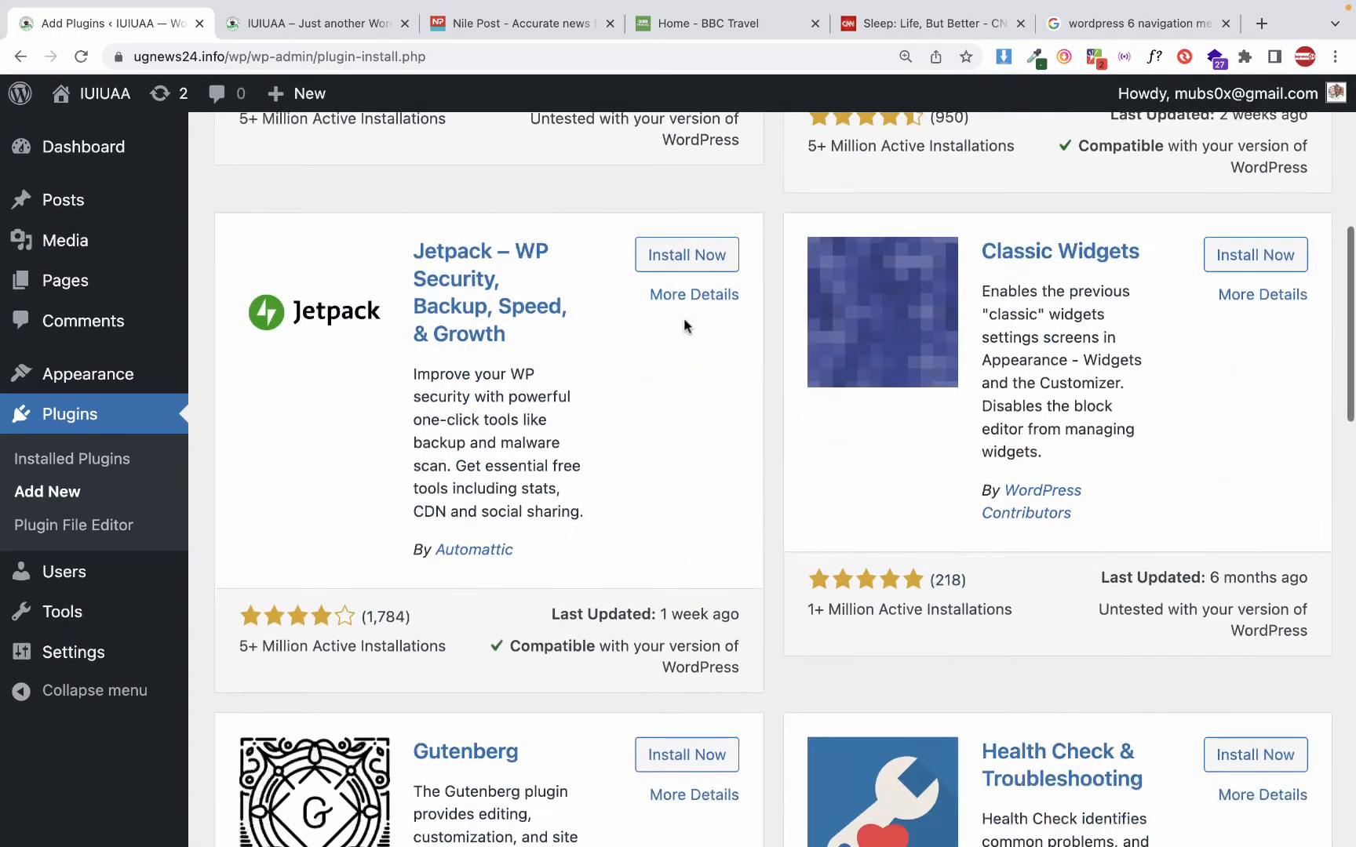
{"action": "scroll", "coordinate": [684, 320], "scroll_direction": "down", "scroll_amount": 5}
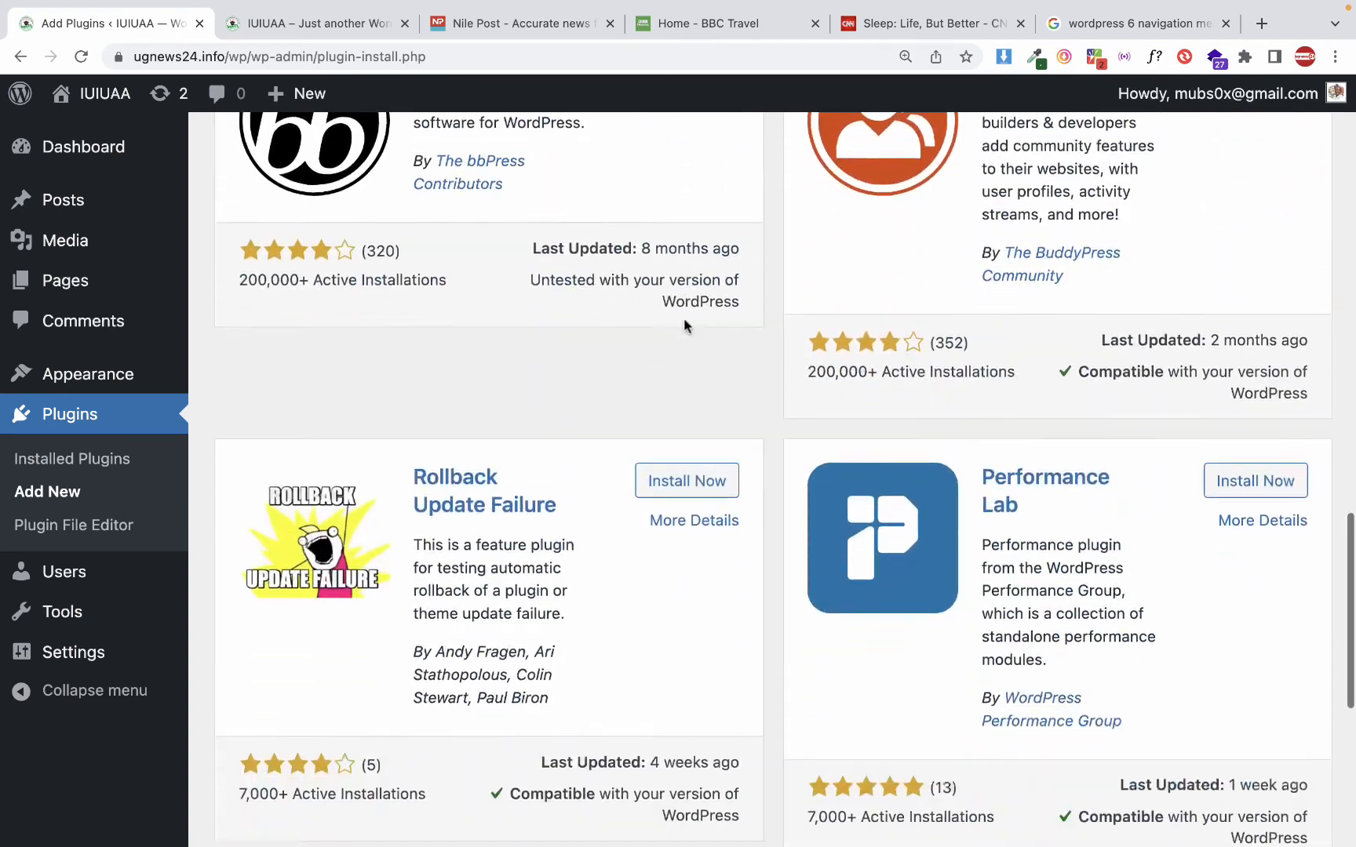
{"action": "scroll", "coordinate": [683, 317], "scroll_direction": "up", "scroll_amount": 2}
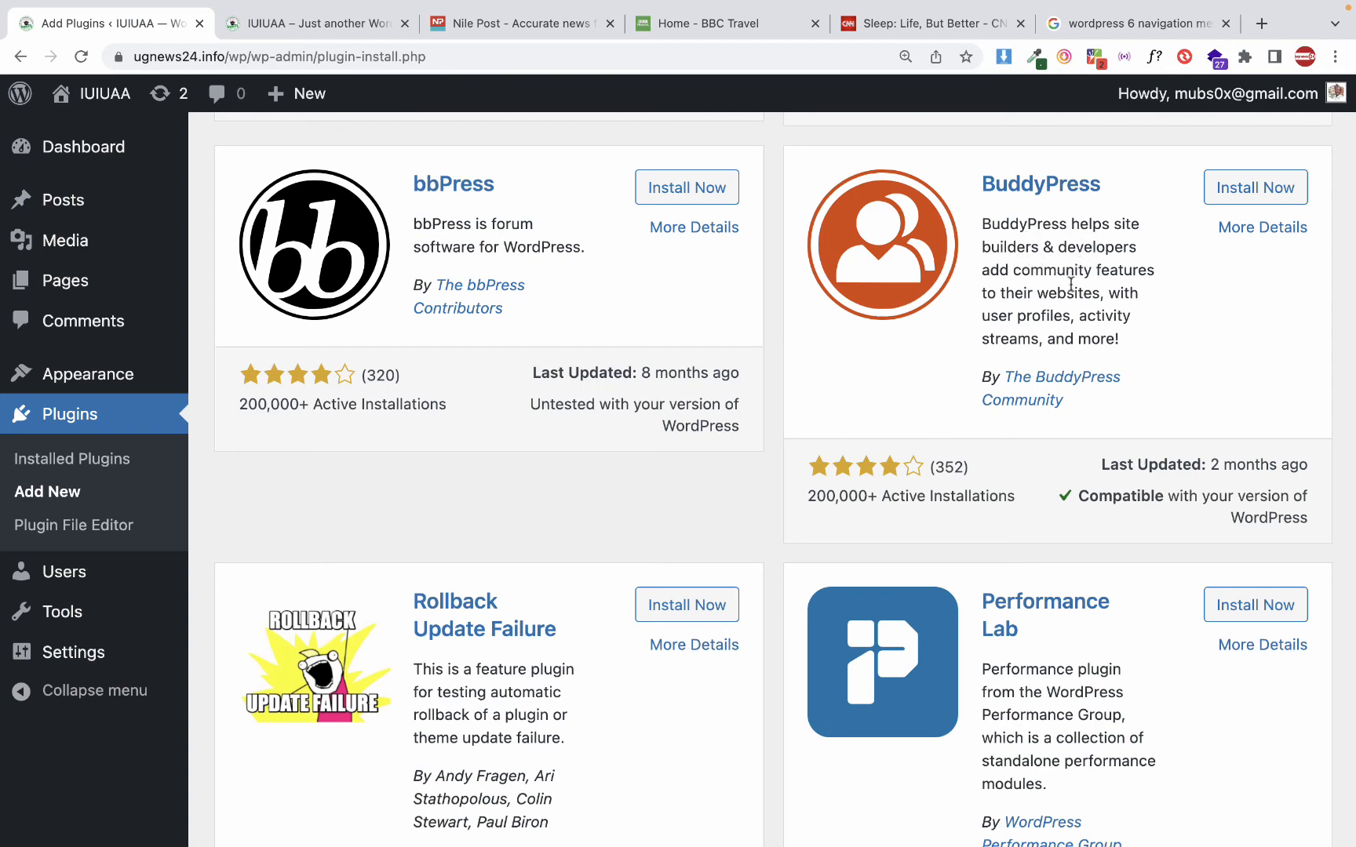
{"action": "scroll", "coordinate": [1072, 317], "scroll_direction": "down", "scroll_amount": 1}
{"action": "scroll", "coordinate": [1072, 317], "scroll_direction": "down", "scroll_amount": 10}
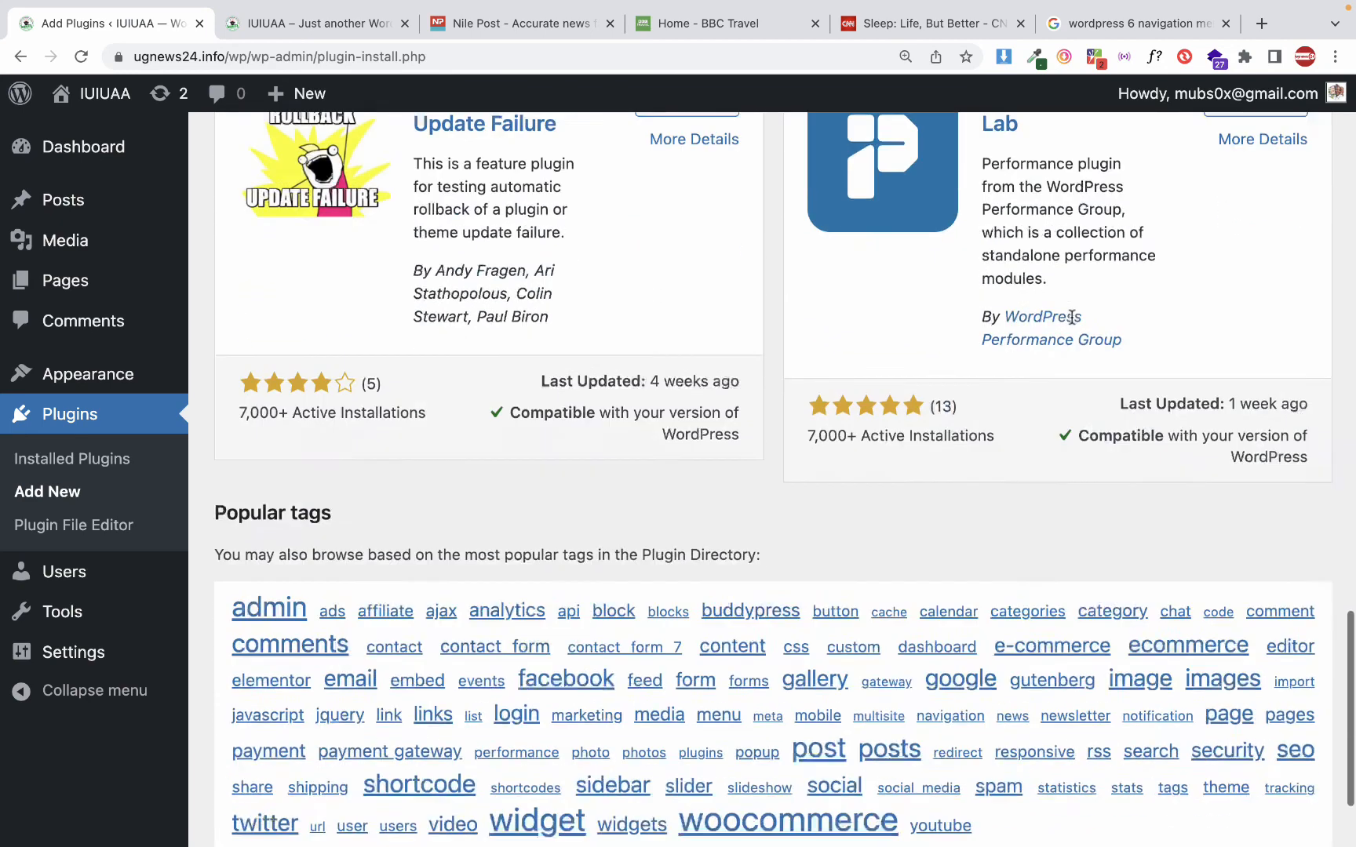
{"action": "scroll", "coordinate": [1071, 317], "scroll_direction": "up", "scroll_amount": 20}
{"action": "scroll", "coordinate": [1072, 317], "scroll_direction": "down", "scroll_amount": 10}
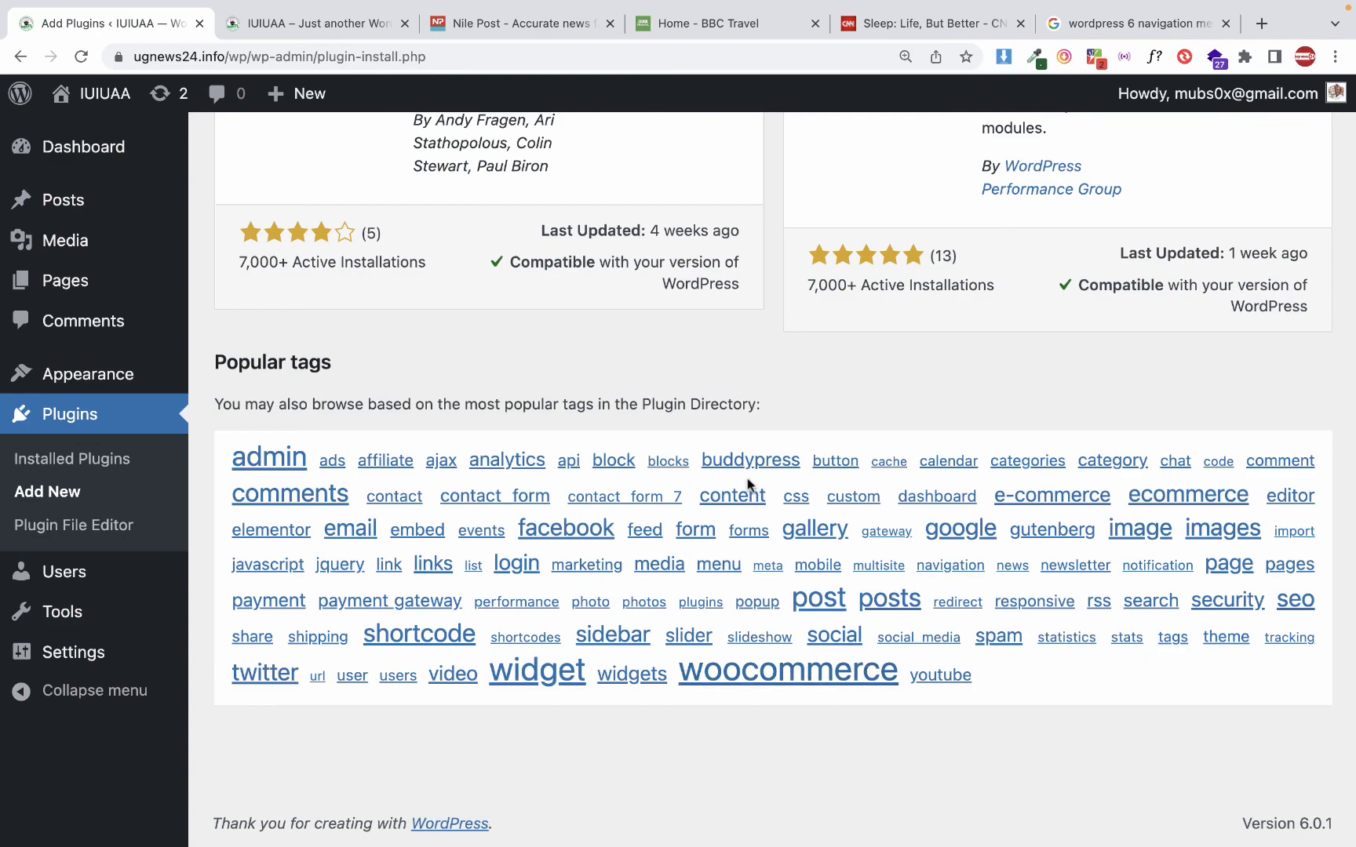
{"action": "scroll", "coordinate": [717, 431], "scroll_direction": "up", "scroll_amount": 5}
{"action": "scroll", "coordinate": [716, 431], "scroll_direction": "up", "scroll_amount": 10}
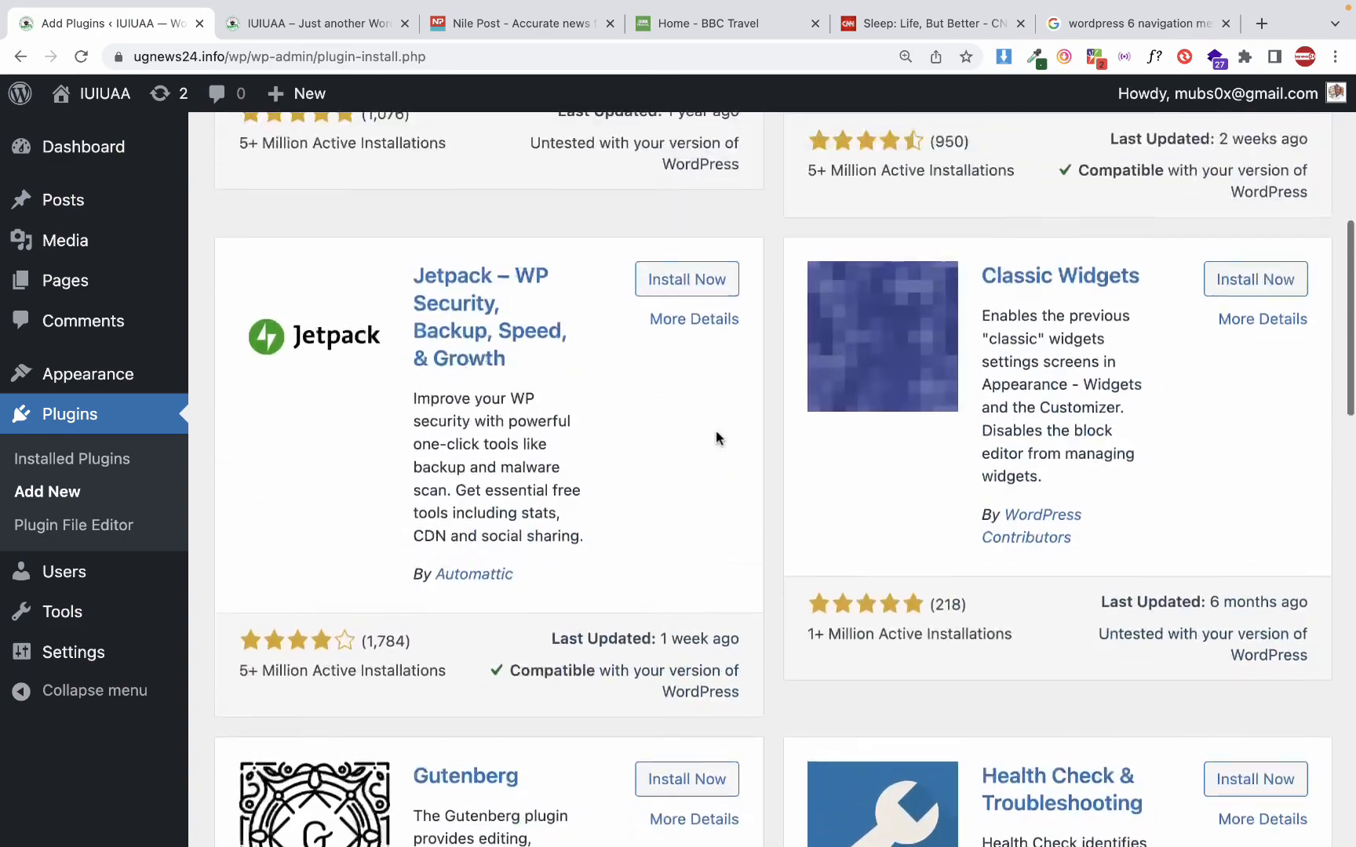
{"action": "scroll", "coordinate": [716, 430], "scroll_direction": "down", "scroll_amount": 1}
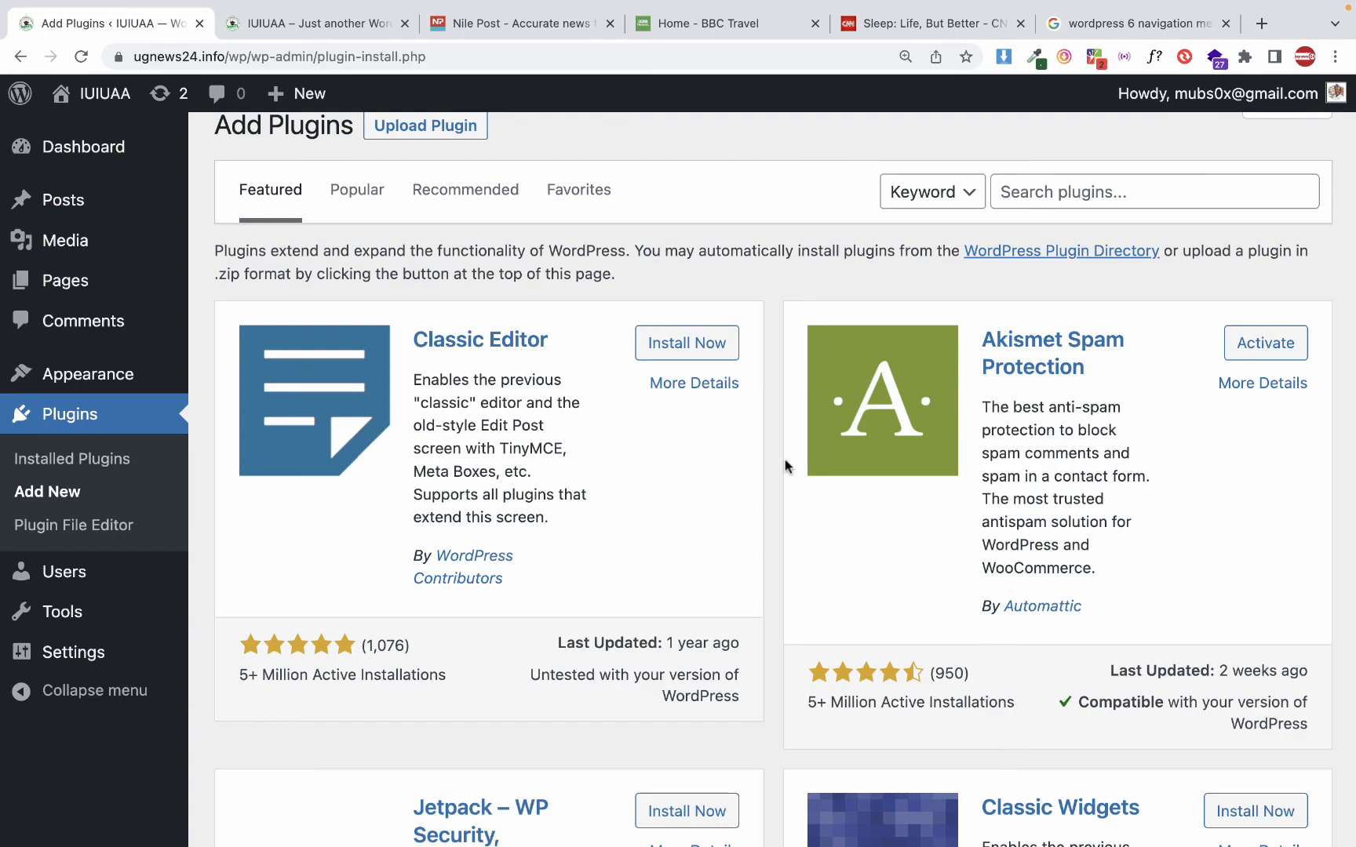
{"action": "scroll", "coordinate": [785, 465], "scroll_direction": "down", "scroll_amount": 15}
{"action": "scroll", "coordinate": [784, 459], "scroll_direction": "up", "scroll_amount": 10}
{"action": "scroll", "coordinate": [785, 459], "scroll_direction": "down", "scroll_amount": 5}
{"action": "scroll", "coordinate": [784, 459], "scroll_direction": "up", "scroll_amount": 1}
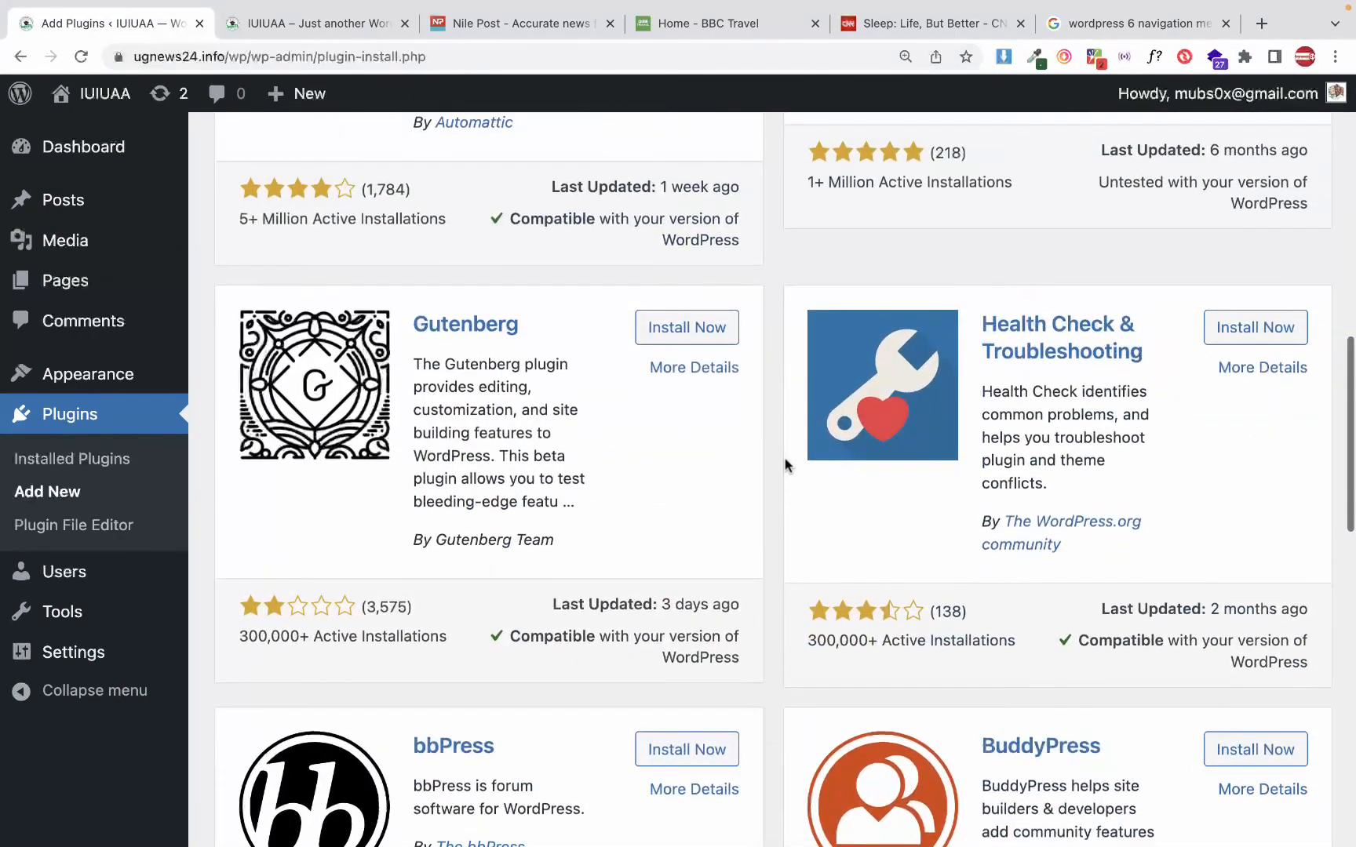
{"action": "scroll", "coordinate": [783, 453], "scroll_direction": "up", "scroll_amount": 5}
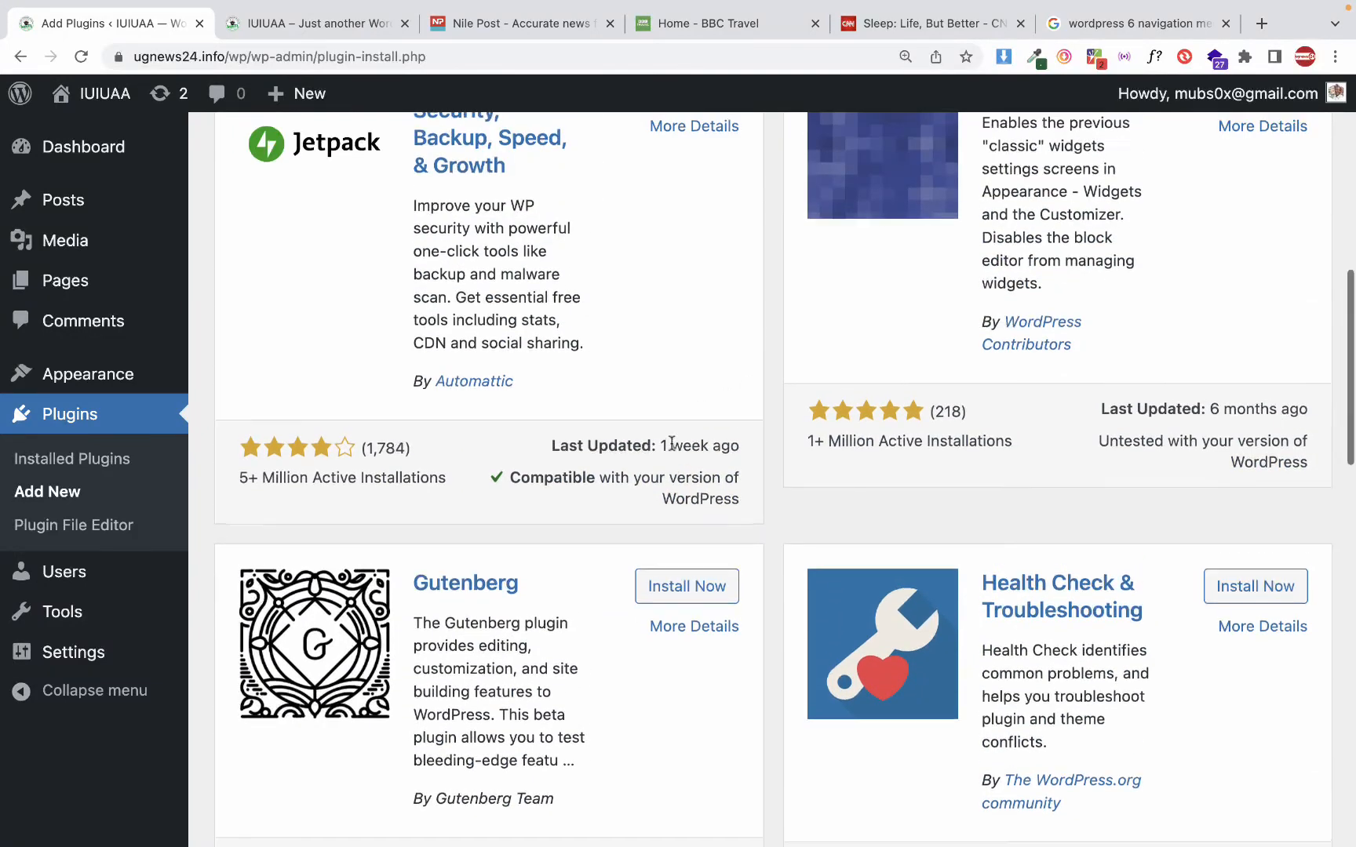
{"action": "scroll", "coordinate": [669, 400], "scroll_direction": "up", "scroll_amount": 1}
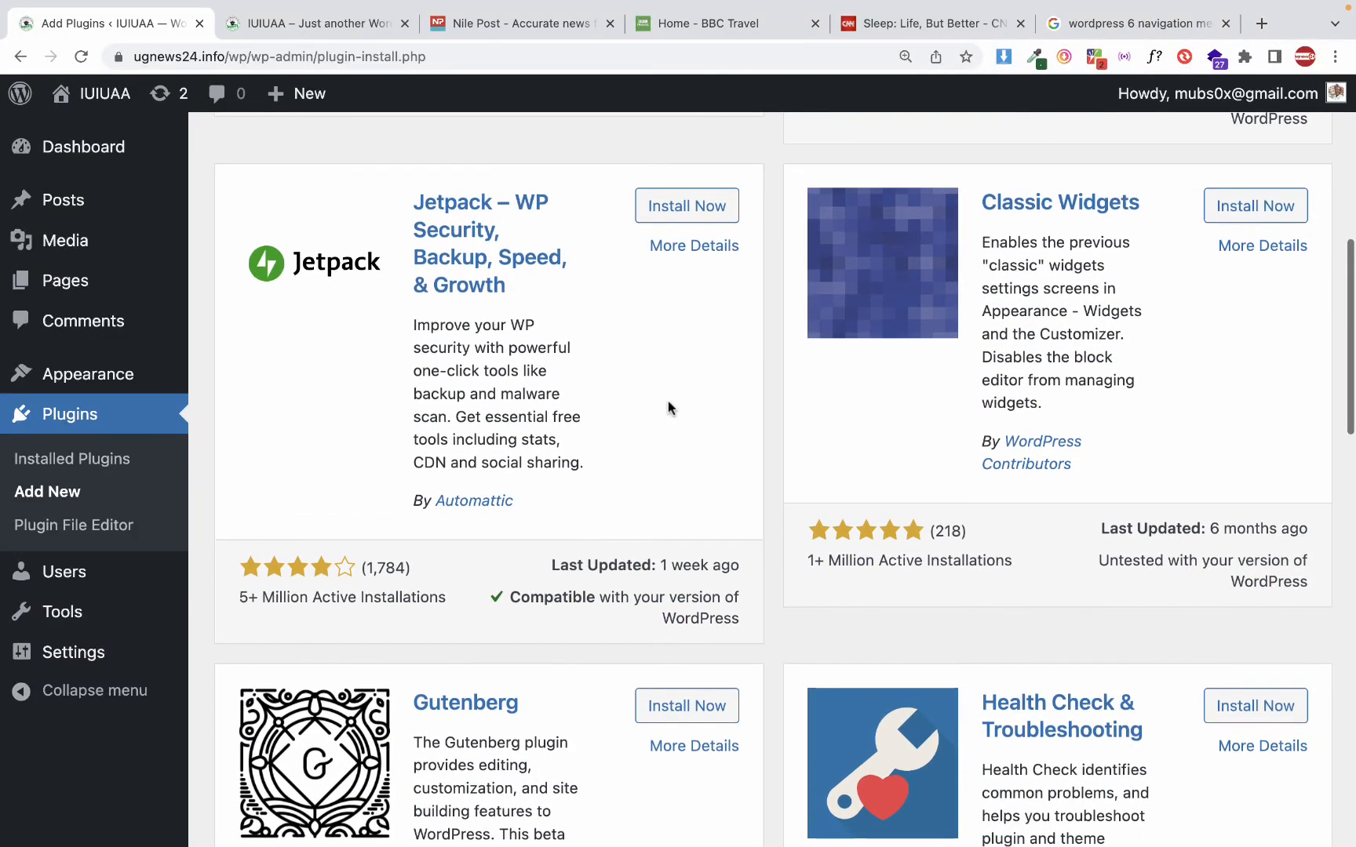
Look over the installed themes, and browse the popular themes available for installation
{"action": "left_click", "coordinate": [135, 376]}
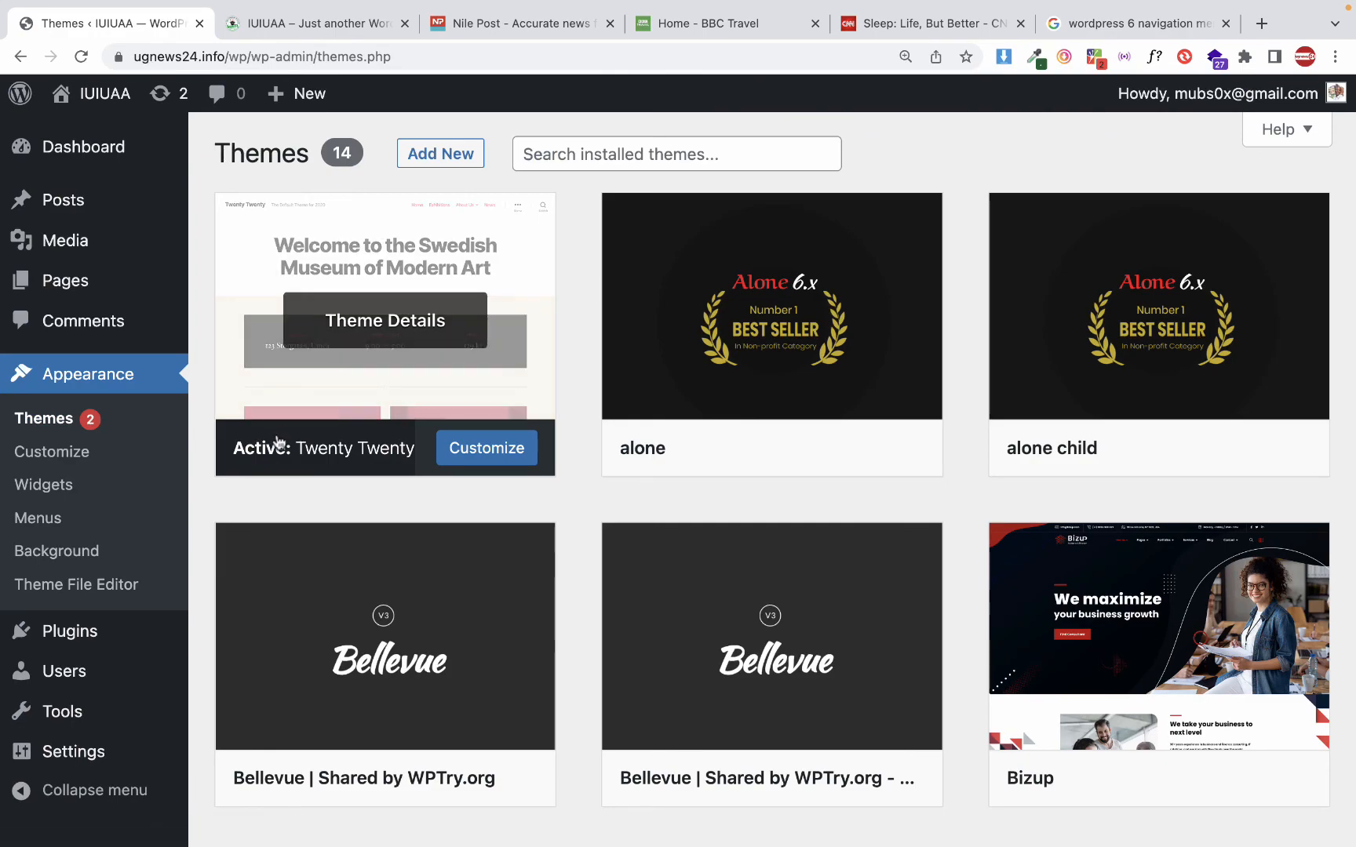
{"action": "scroll", "coordinate": [620, 416], "scroll_direction": "down", "scroll_amount": 10}
{"action": "scroll", "coordinate": [620, 434], "scroll_direction": "up", "scroll_amount": 10}
{"action": "left_click", "coordinate": [412, 157]}
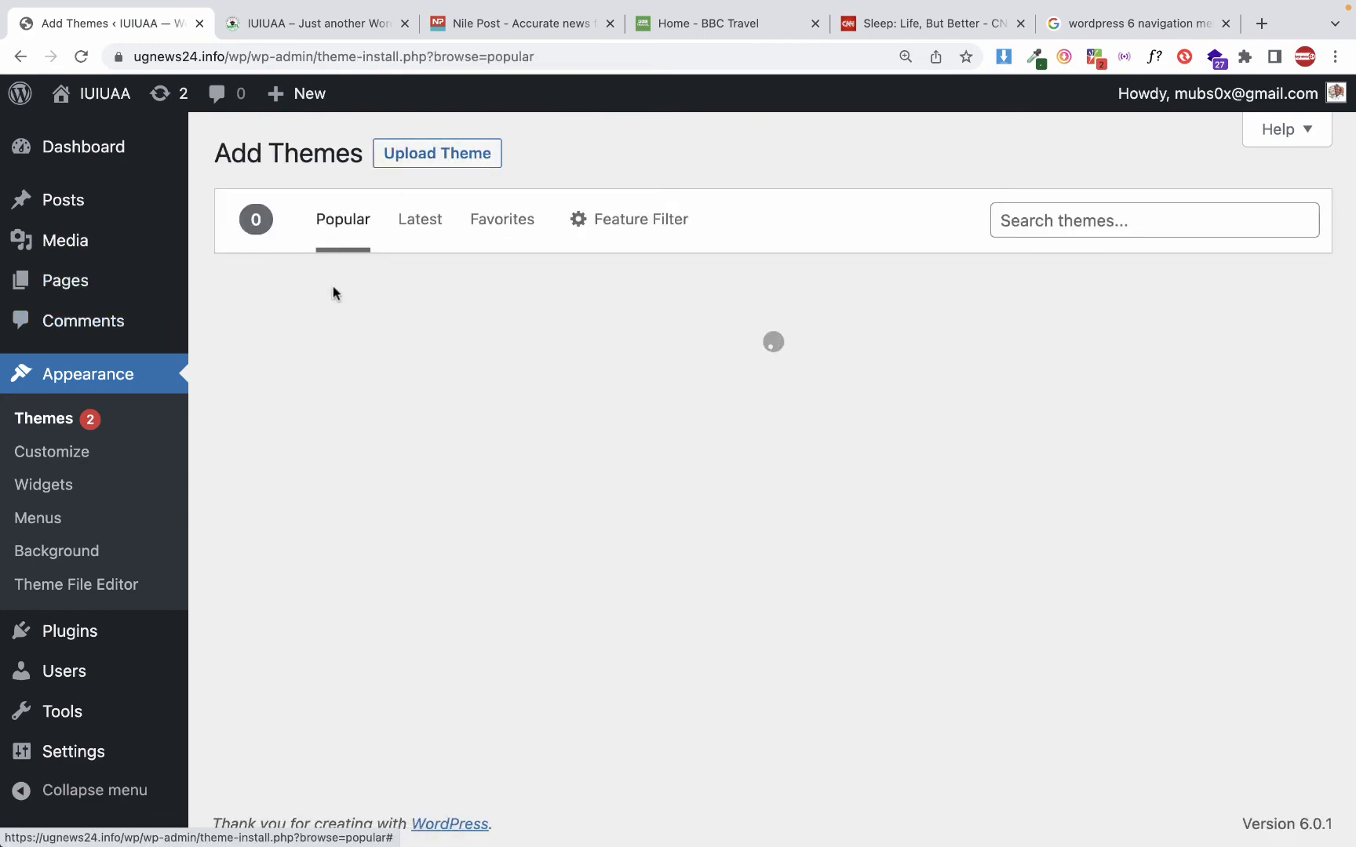
{"action": "scroll", "coordinate": [335, 294], "scroll_direction": "down", "scroll_amount": 20}
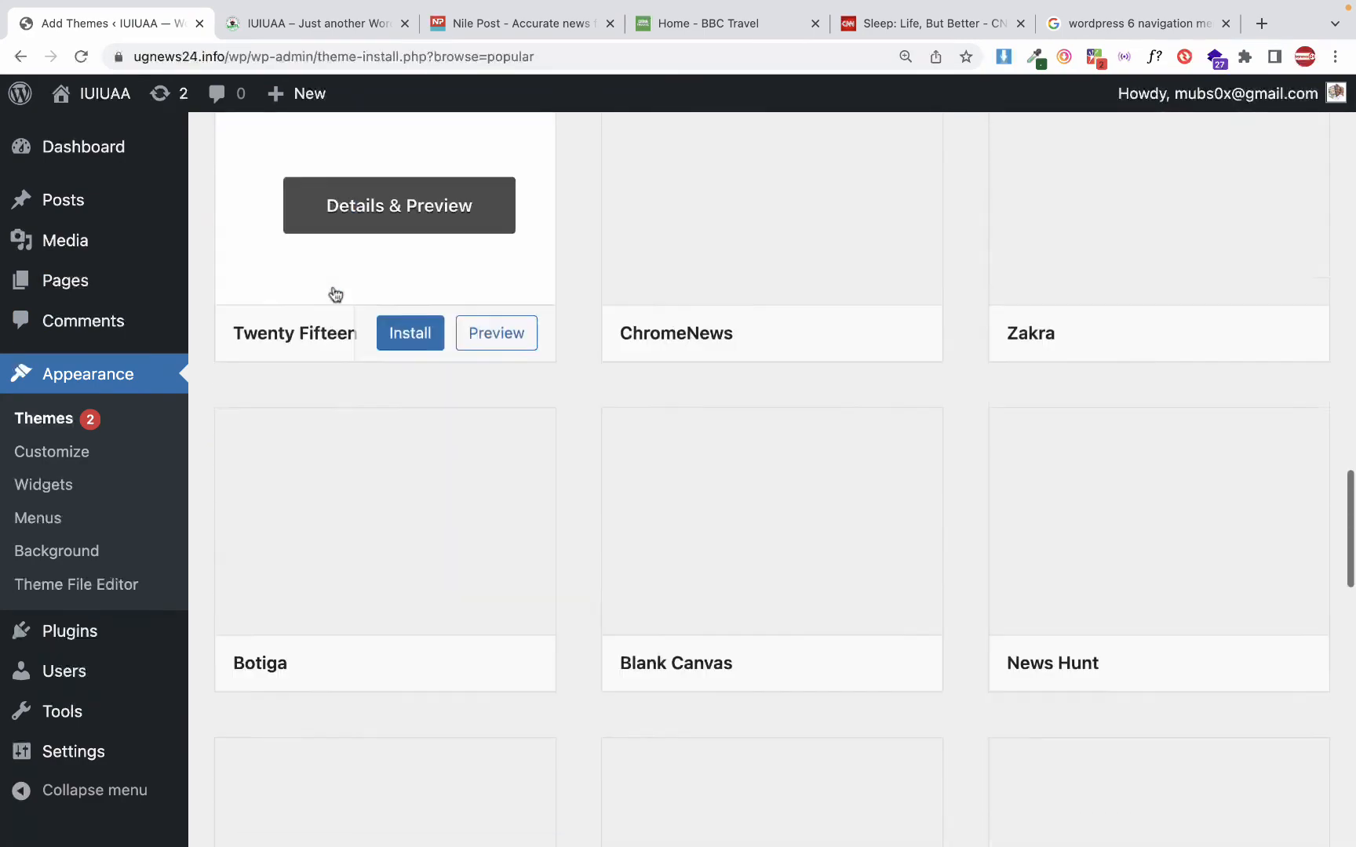
{"action": "scroll", "coordinate": [335, 294], "scroll_direction": "up", "scroll_amount": 10}
{"action": "mouse_move", "coordinate": [683, 523]}
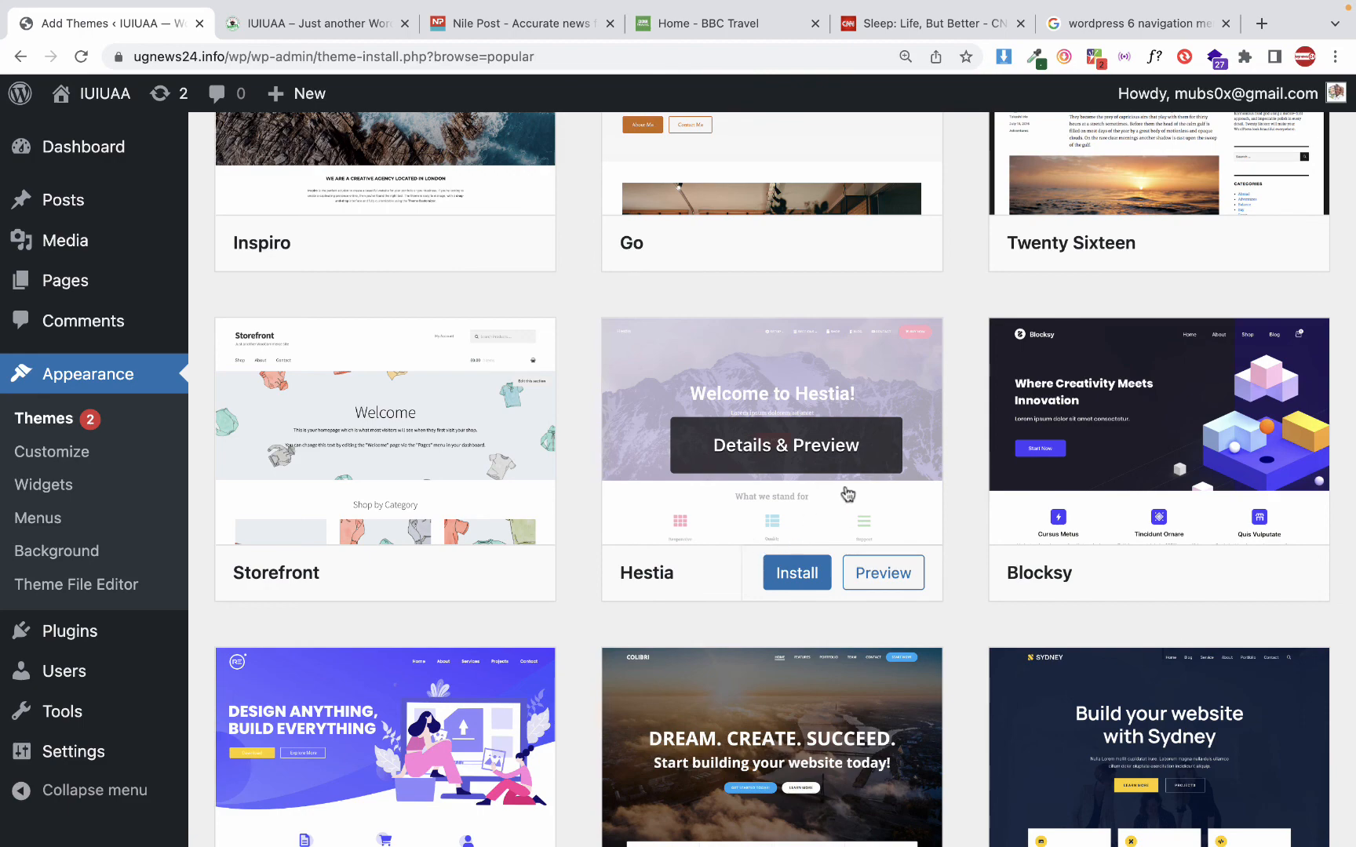
View the details of the Hestia theme, close them, and skim the rest of the popular themes
{"action": "mouse_move", "coordinate": [1033, 462]}
{"action": "left_click", "coordinate": [795, 462]}
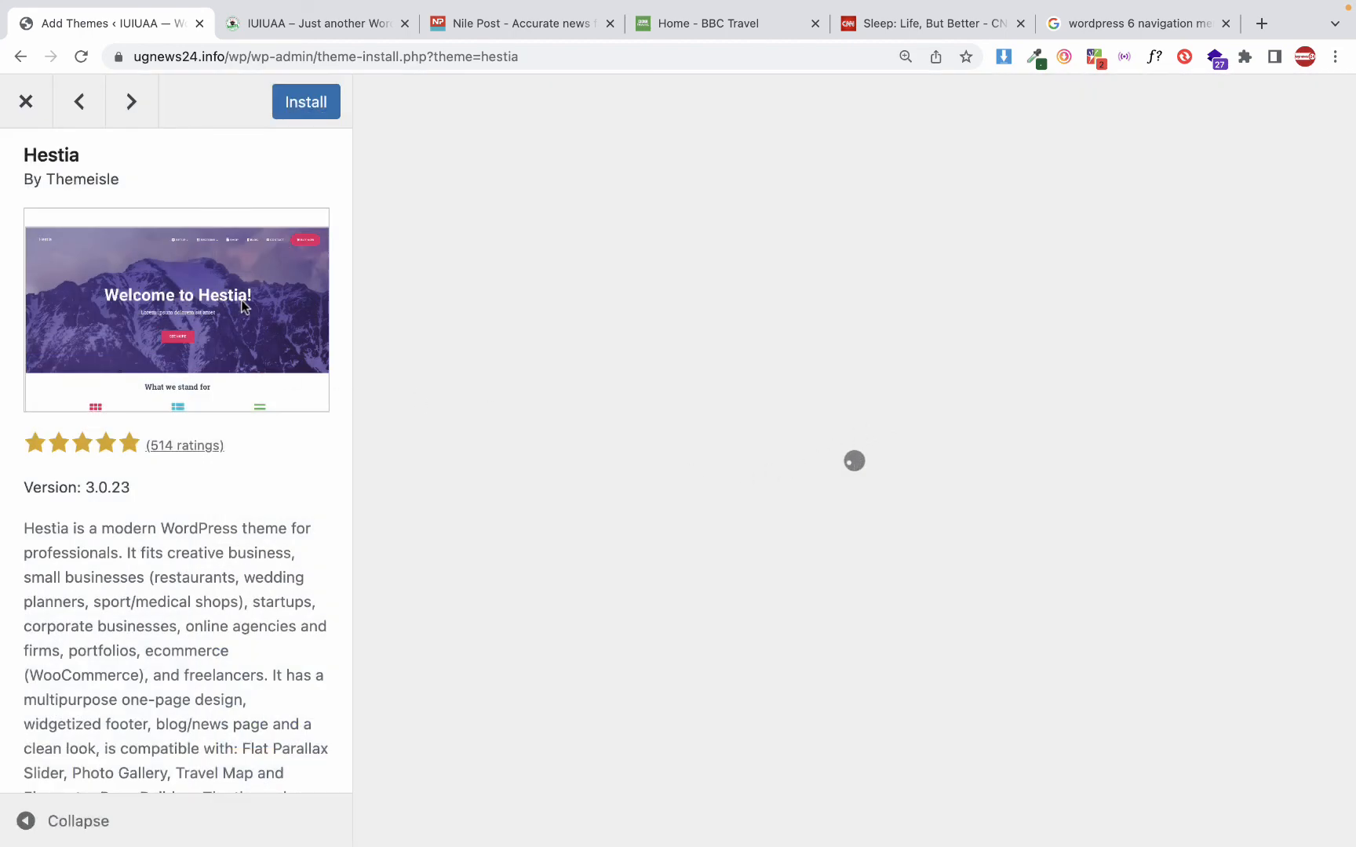
{"action": "key", "text": "Escape"}
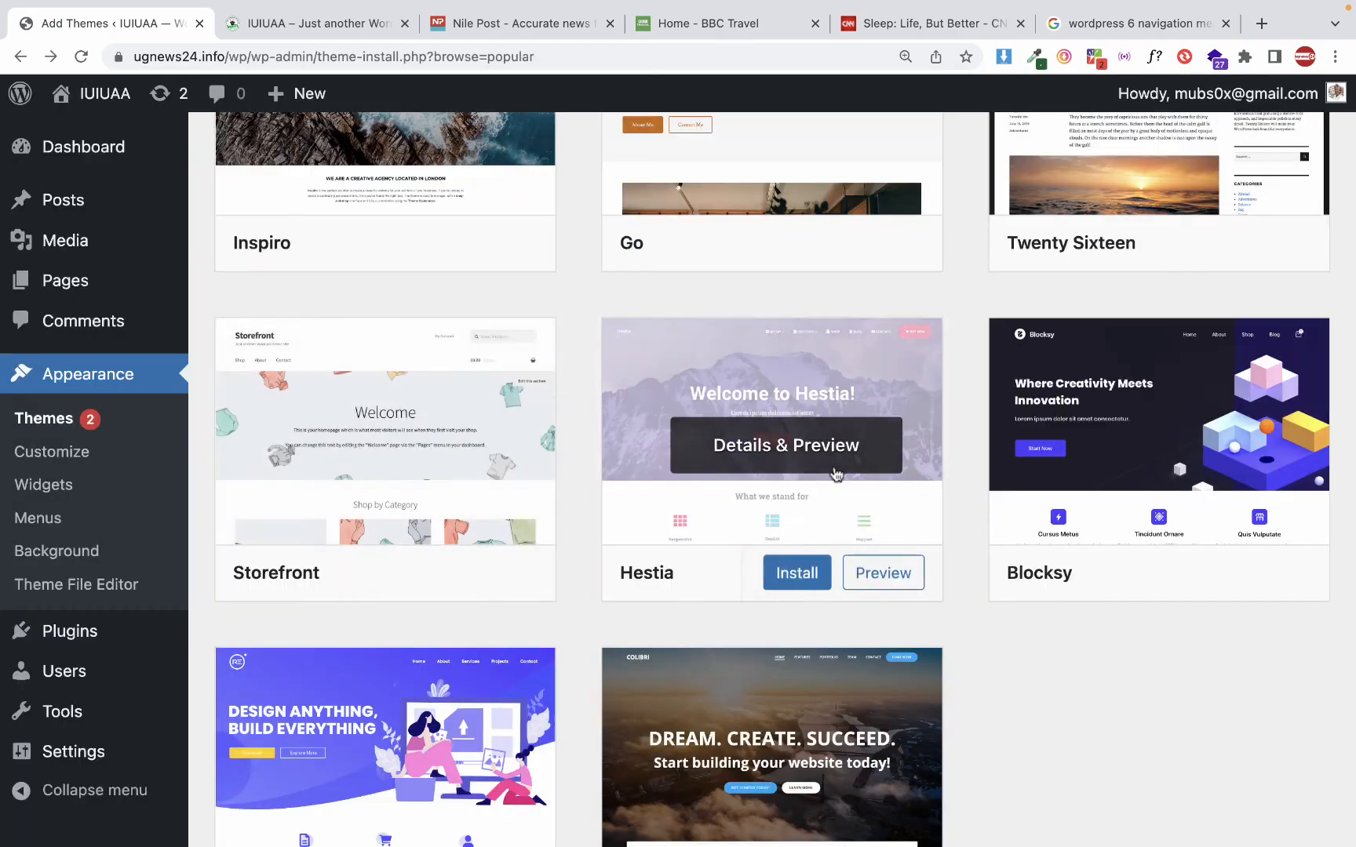
{"action": "scroll", "coordinate": [836, 474], "scroll_direction": "down", "scroll_amount": 10}
{"action": "scroll", "coordinate": [836, 474], "scroll_direction": "down", "scroll_amount": 20}
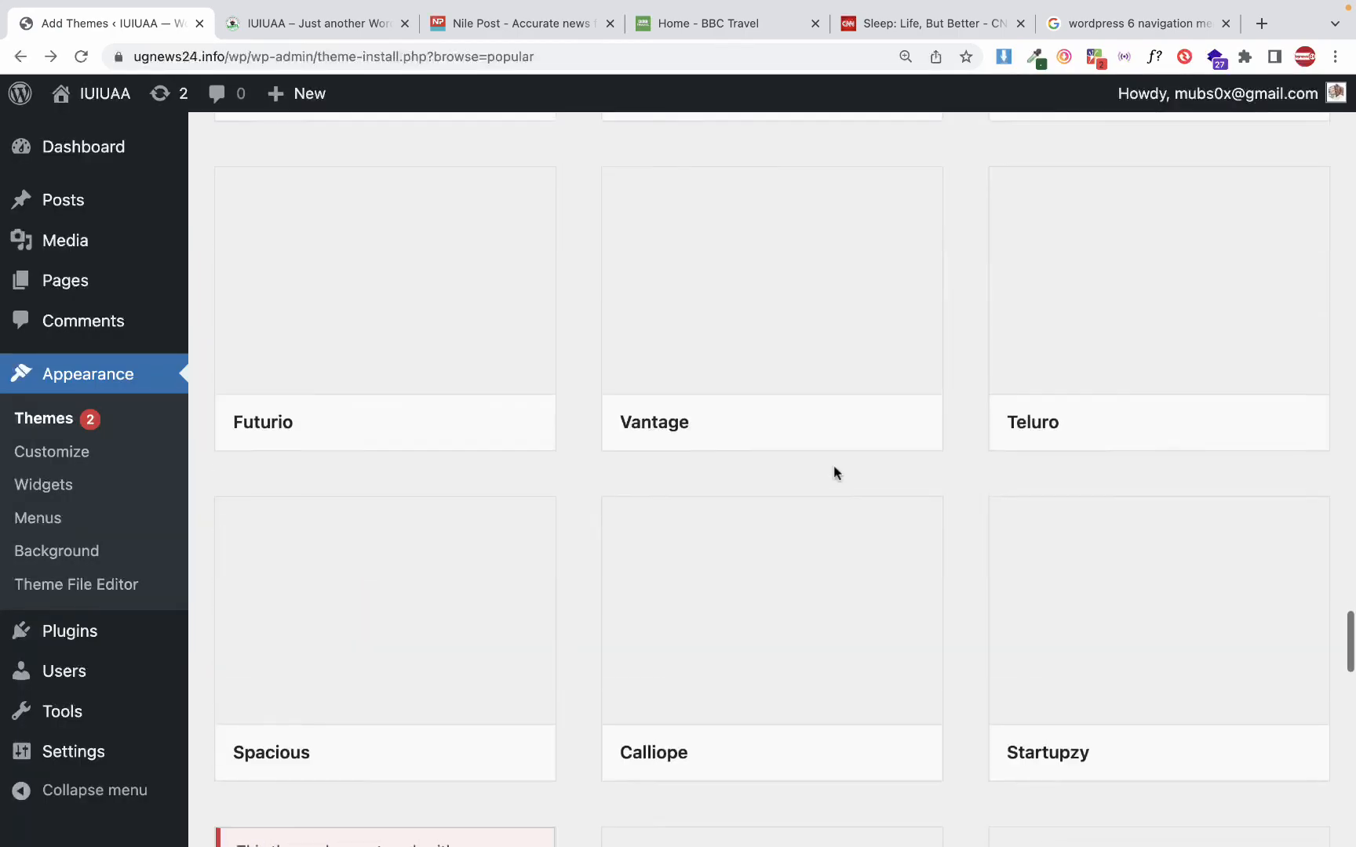
{"action": "scroll", "coordinate": [837, 473], "scroll_direction": "up", "scroll_amount": 20}
{"action": "scroll", "coordinate": [836, 474], "scroll_direction": "up", "scroll_amount": 15}
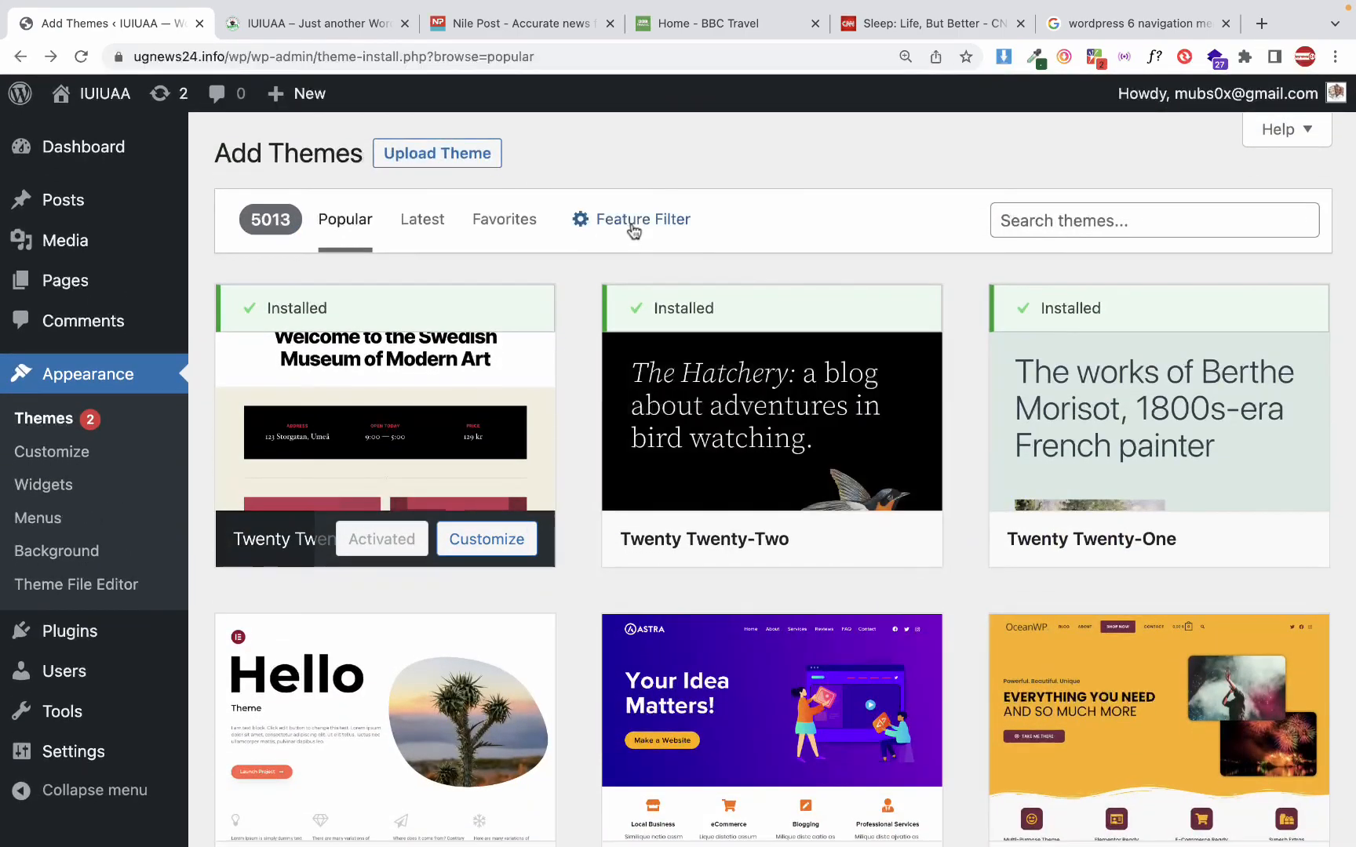
Show the latest themes available for installation and look over them
{"action": "left_click", "coordinate": [418, 229]}
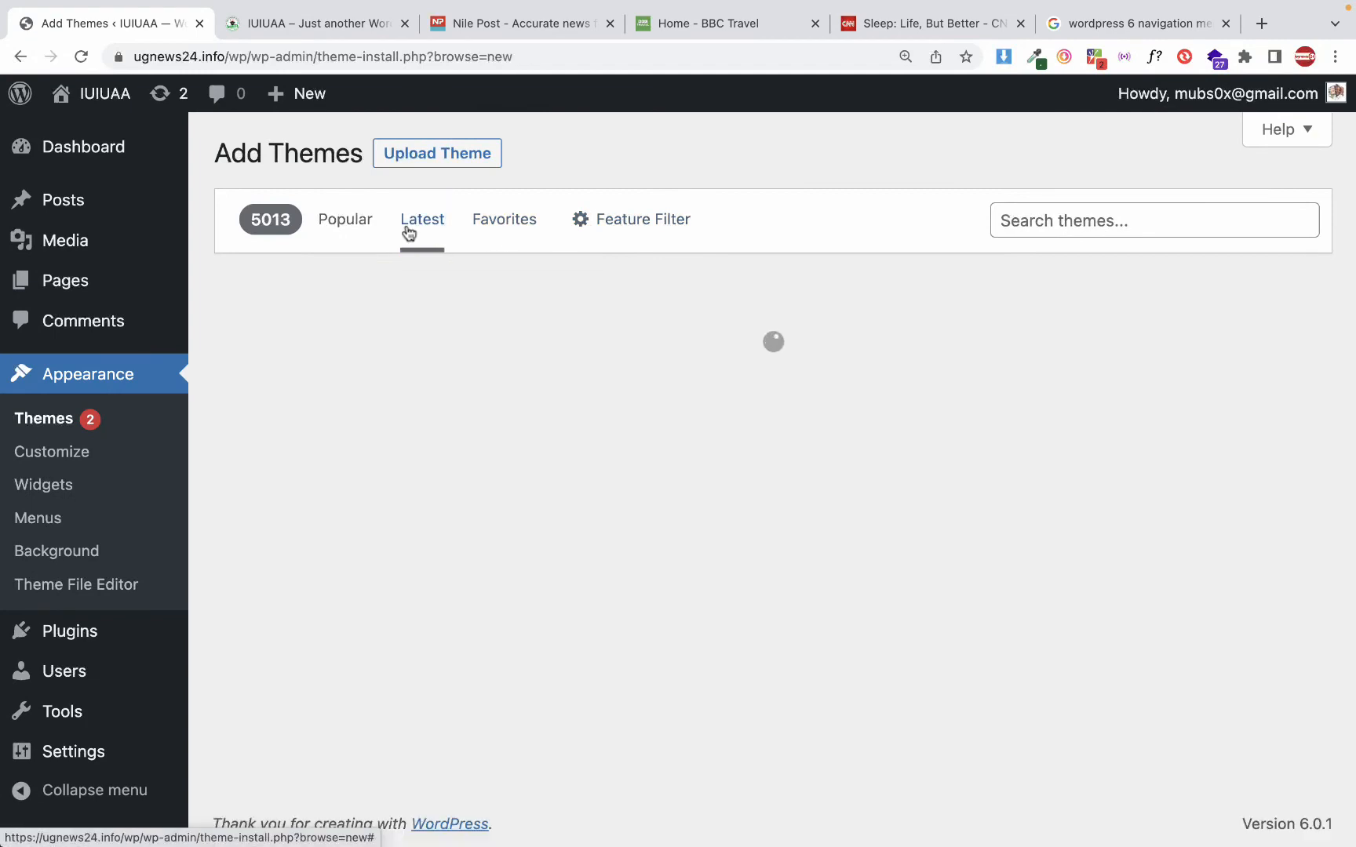
{"action": "scroll", "coordinate": [547, 417], "scroll_direction": "down", "scroll_amount": 5}
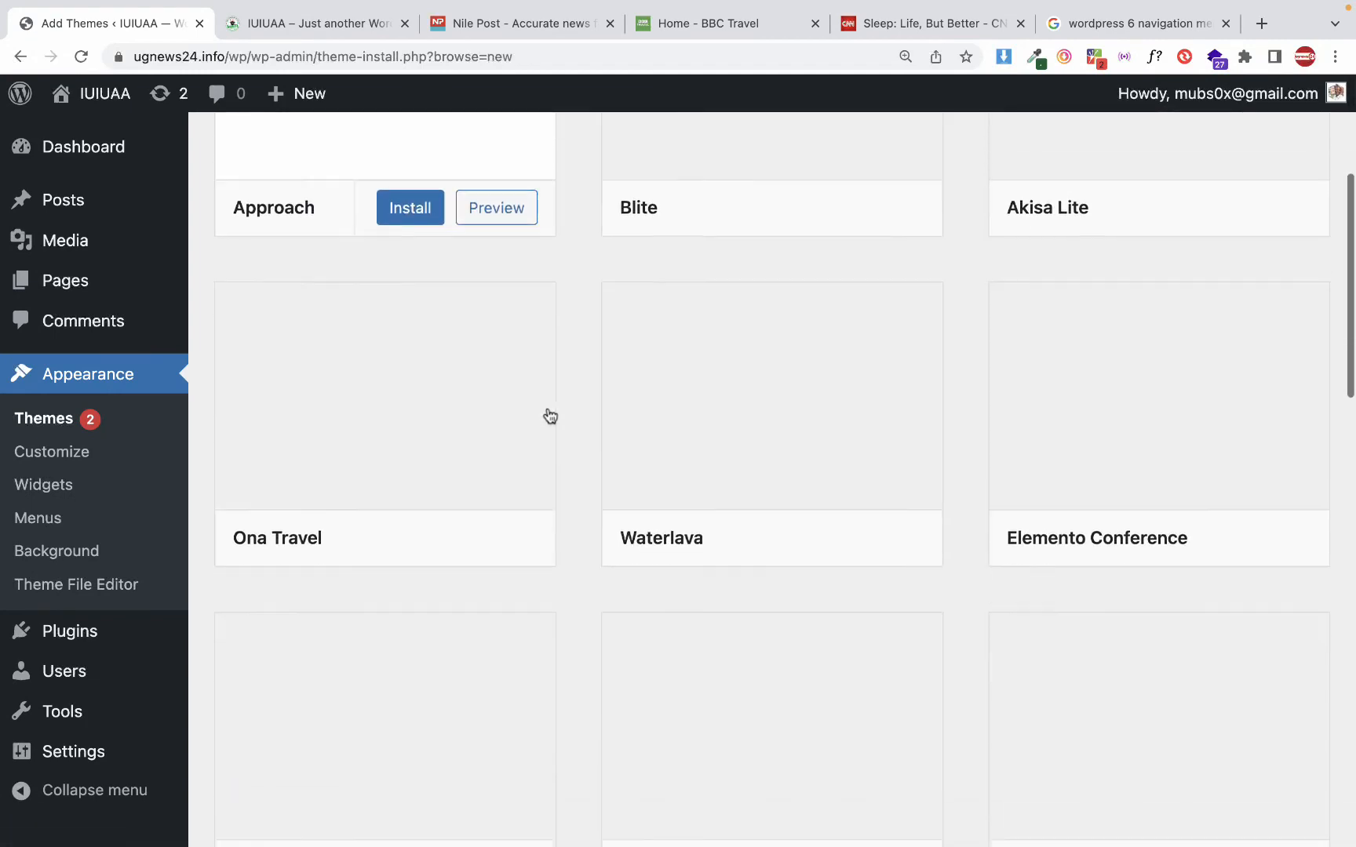
{"action": "scroll", "coordinate": [549, 416], "scroll_direction": "up", "scroll_amount": 5}
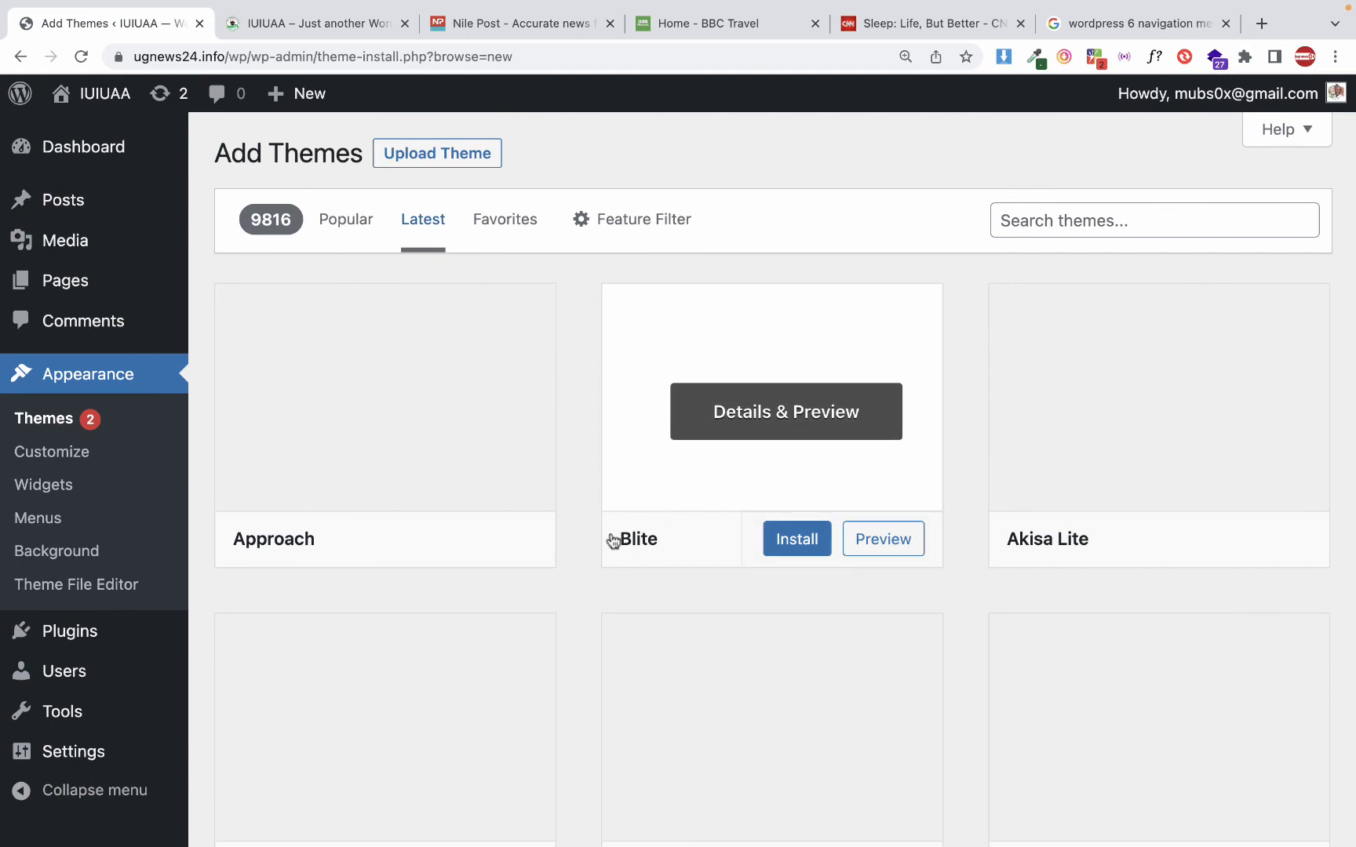
Go back to the popular themes and browse the list from Astra and OceanWP to Colibri WP and ChromeNews
{"action": "left_click", "coordinate": [358, 227]}
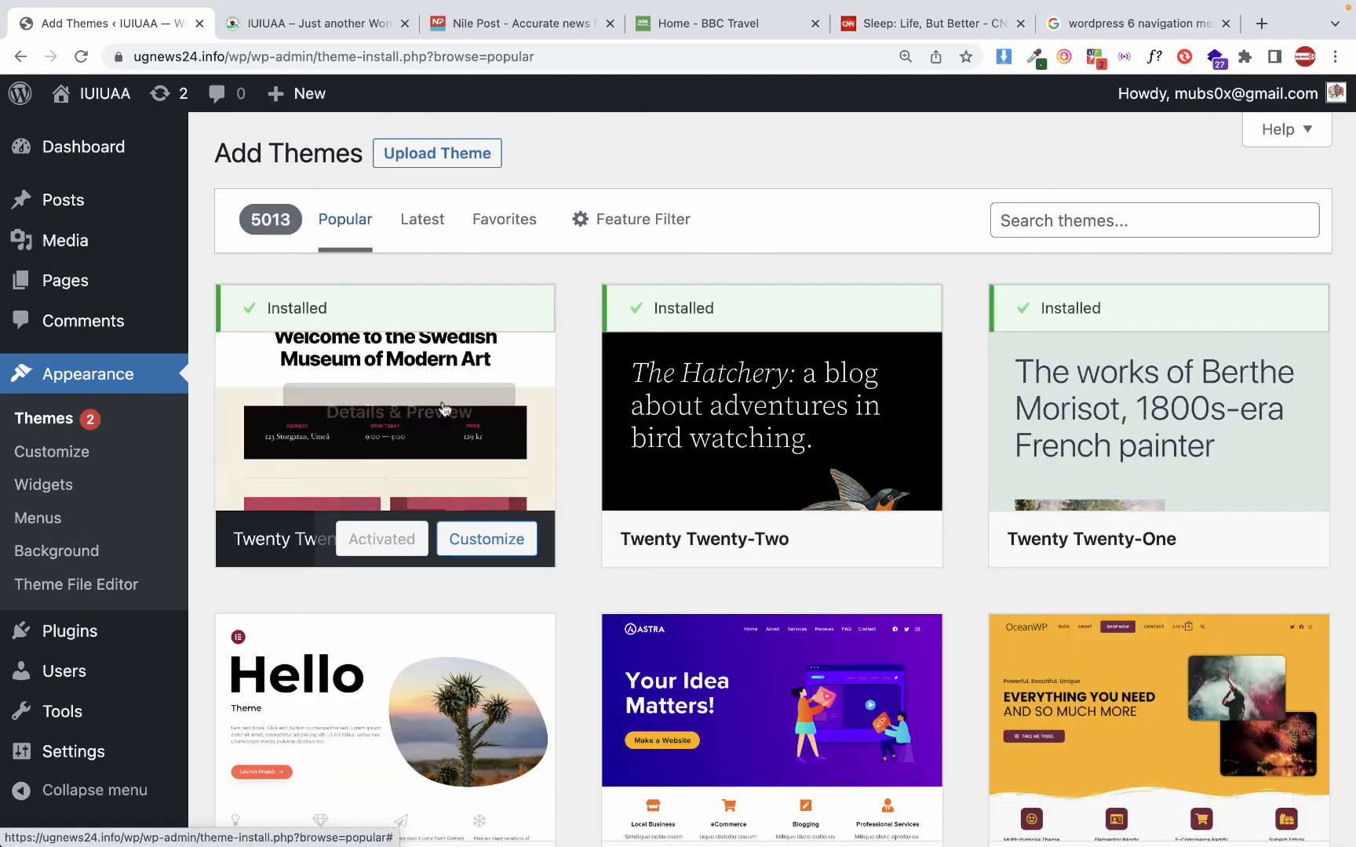
{"action": "scroll", "coordinate": [850, 559], "scroll_direction": "down", "scroll_amount": 4}
{"action": "scroll", "coordinate": [850, 559], "scroll_direction": "down", "scroll_amount": 2}
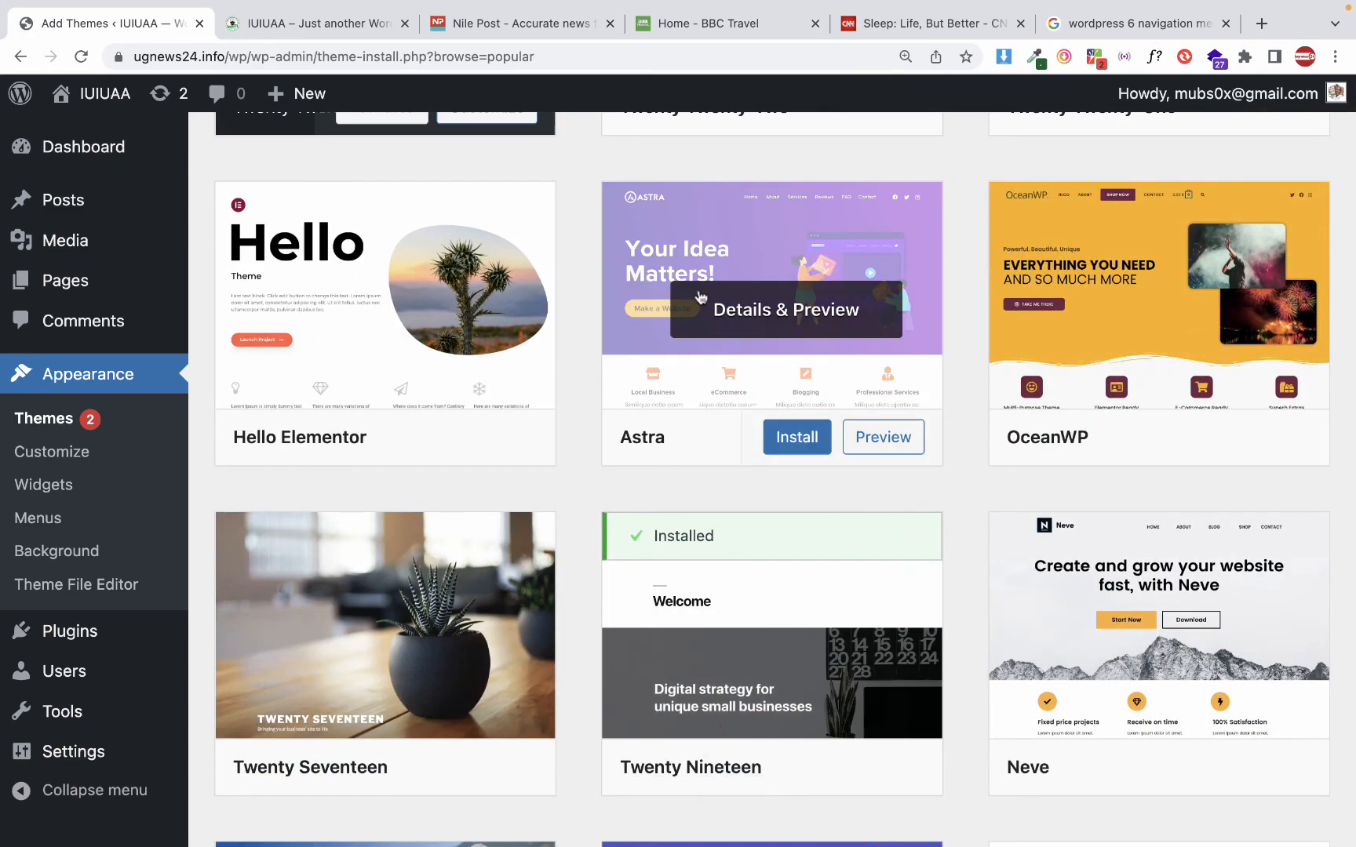
{"action": "scroll", "coordinate": [870, 409], "scroll_direction": "down", "scroll_amount": 2}
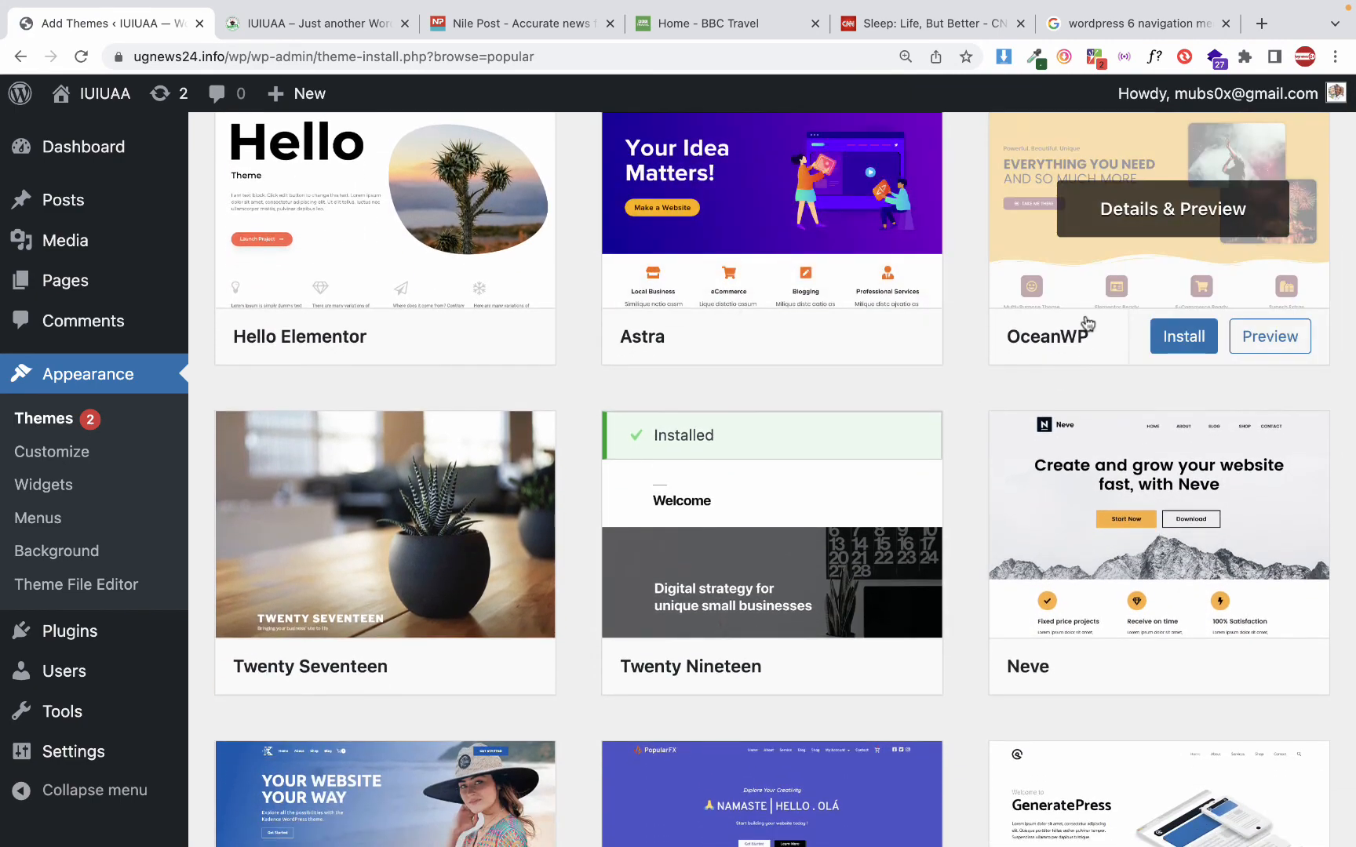
{"action": "scroll", "coordinate": [674, 526], "scroll_direction": "down", "scroll_amount": 5}
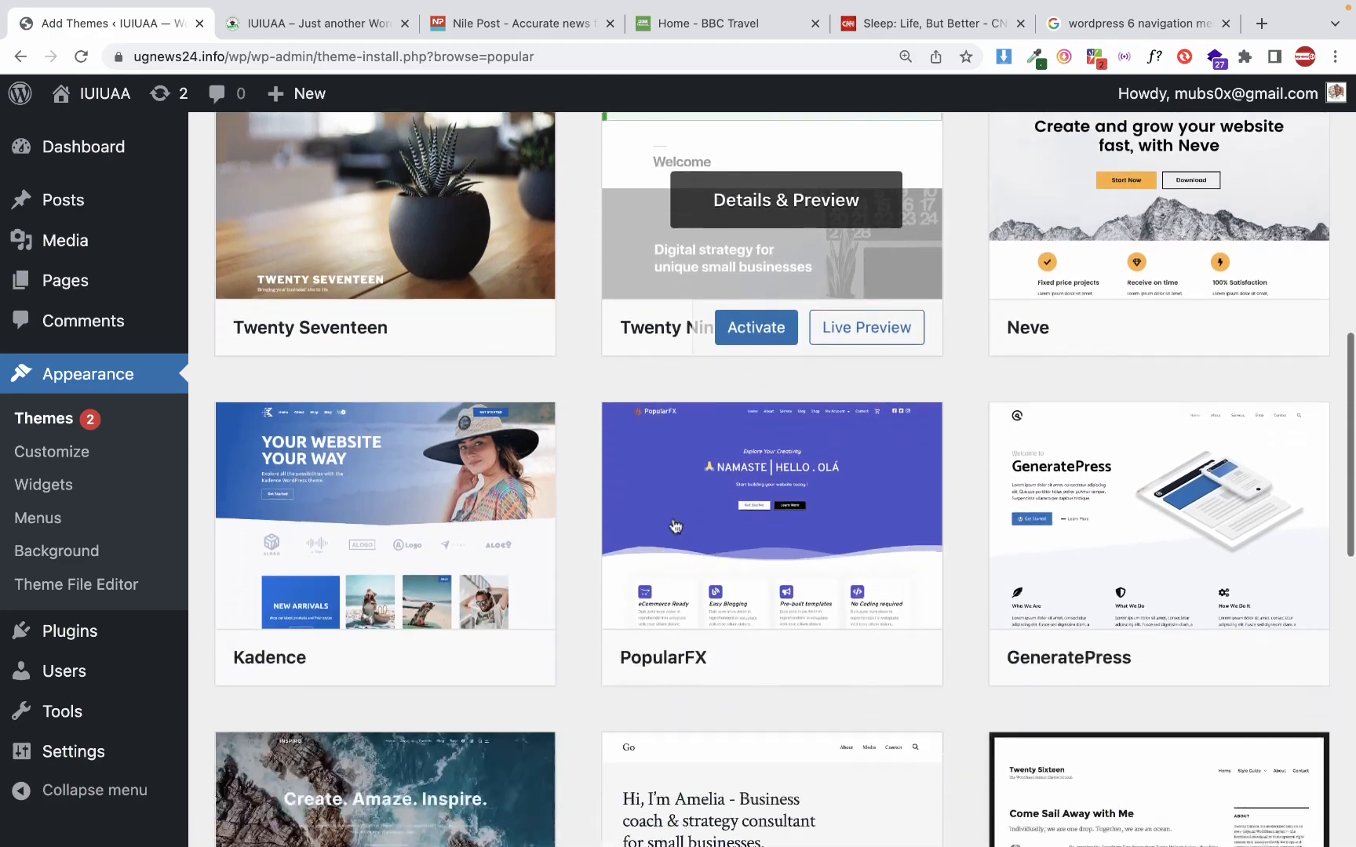
{"action": "scroll", "coordinate": [674, 526], "scroll_direction": "down", "scroll_amount": 15}
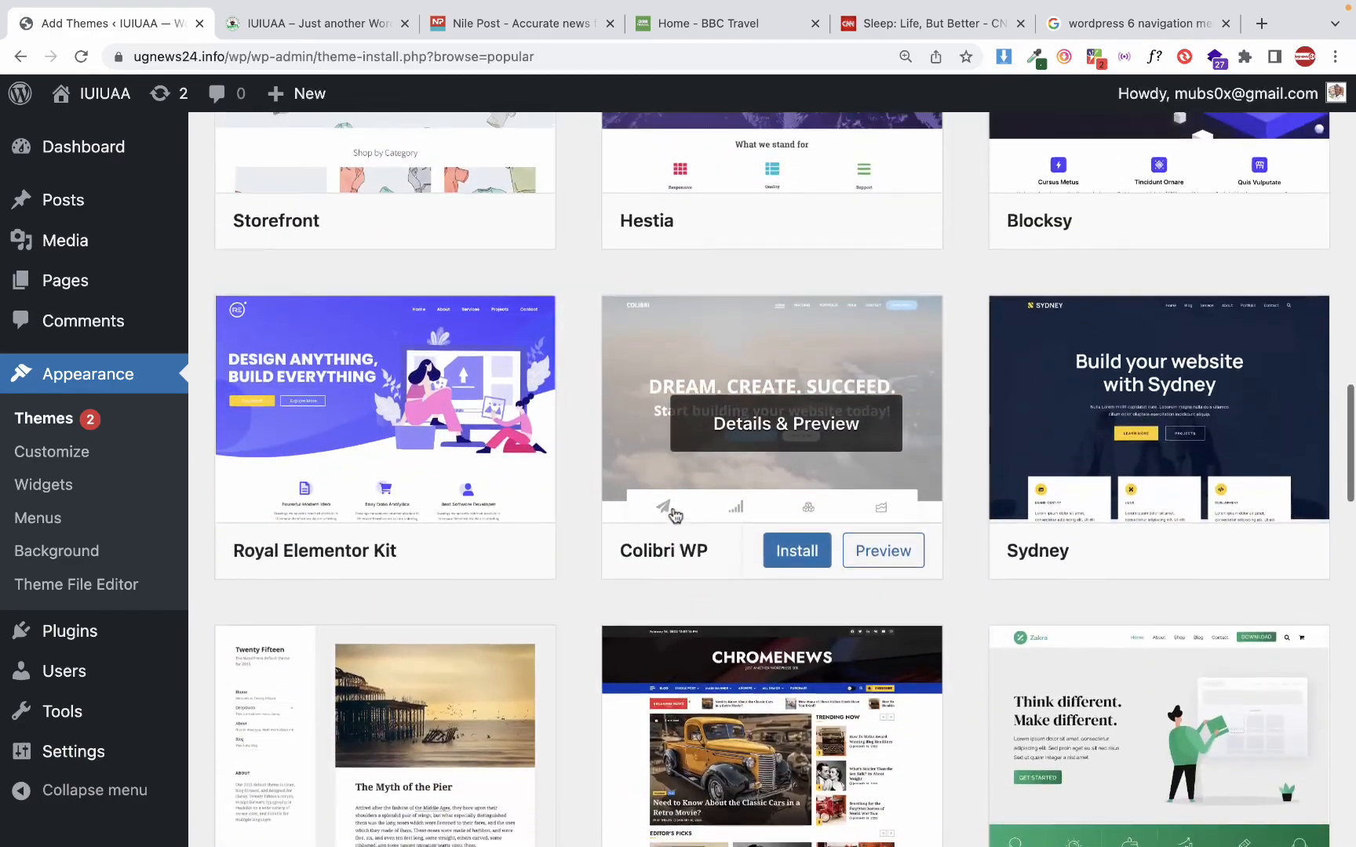
{"action": "scroll", "coordinate": [673, 514], "scroll_direction": "up", "scroll_amount": 1}
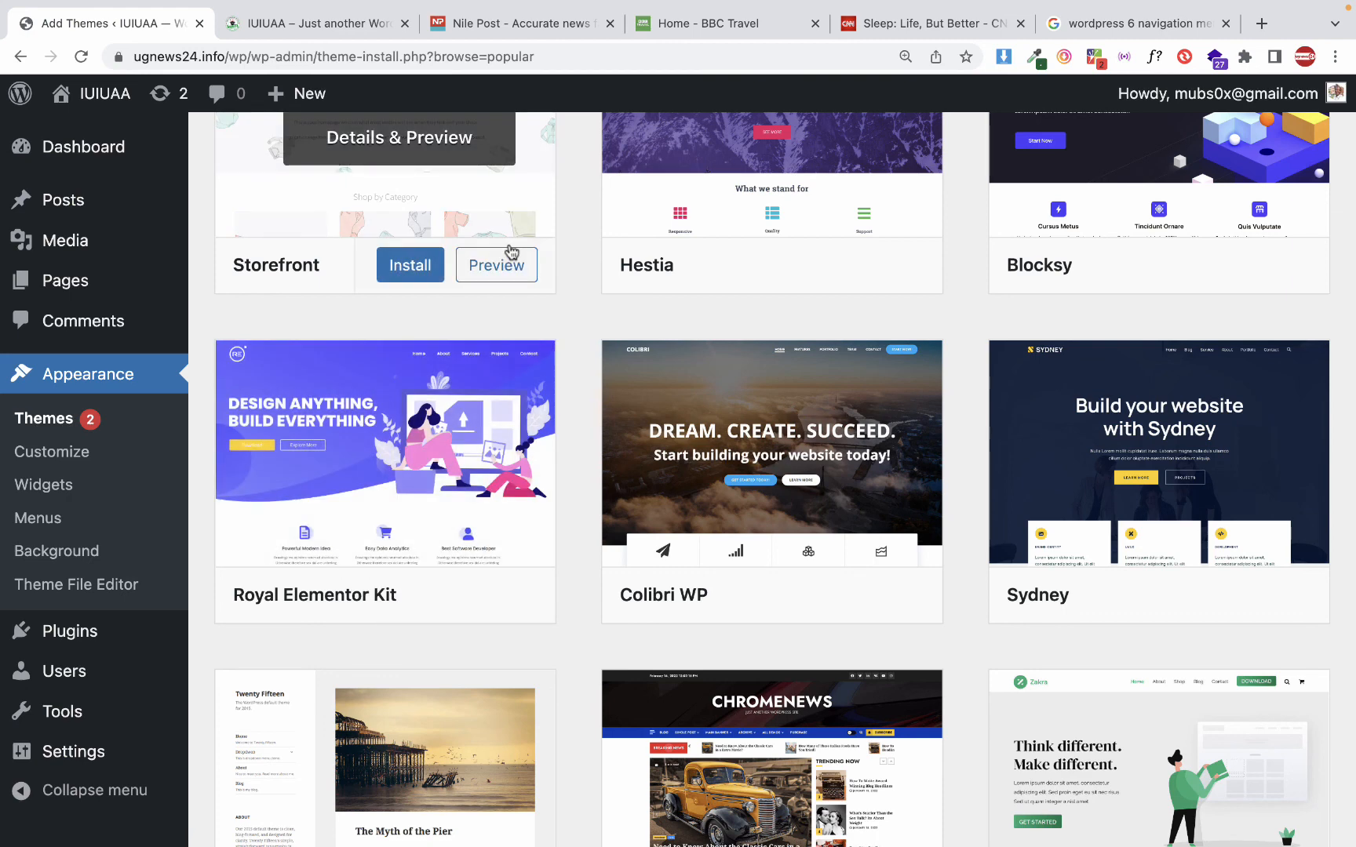
{"action": "scroll", "coordinate": [500, 354], "scroll_direction": "up", "scroll_amount": 10}
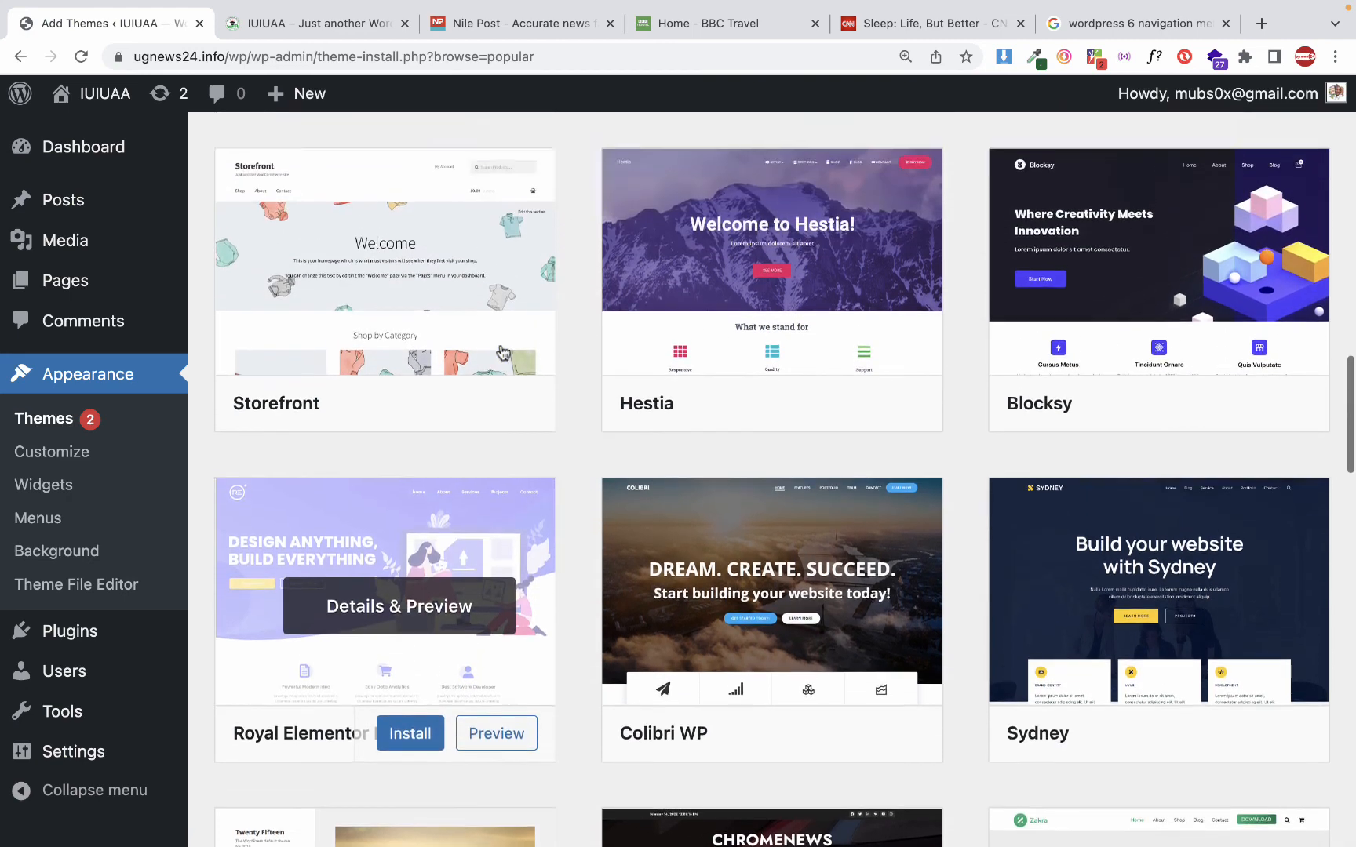
{"action": "scroll", "coordinate": [503, 353], "scroll_direction": "up", "scroll_amount": 5}
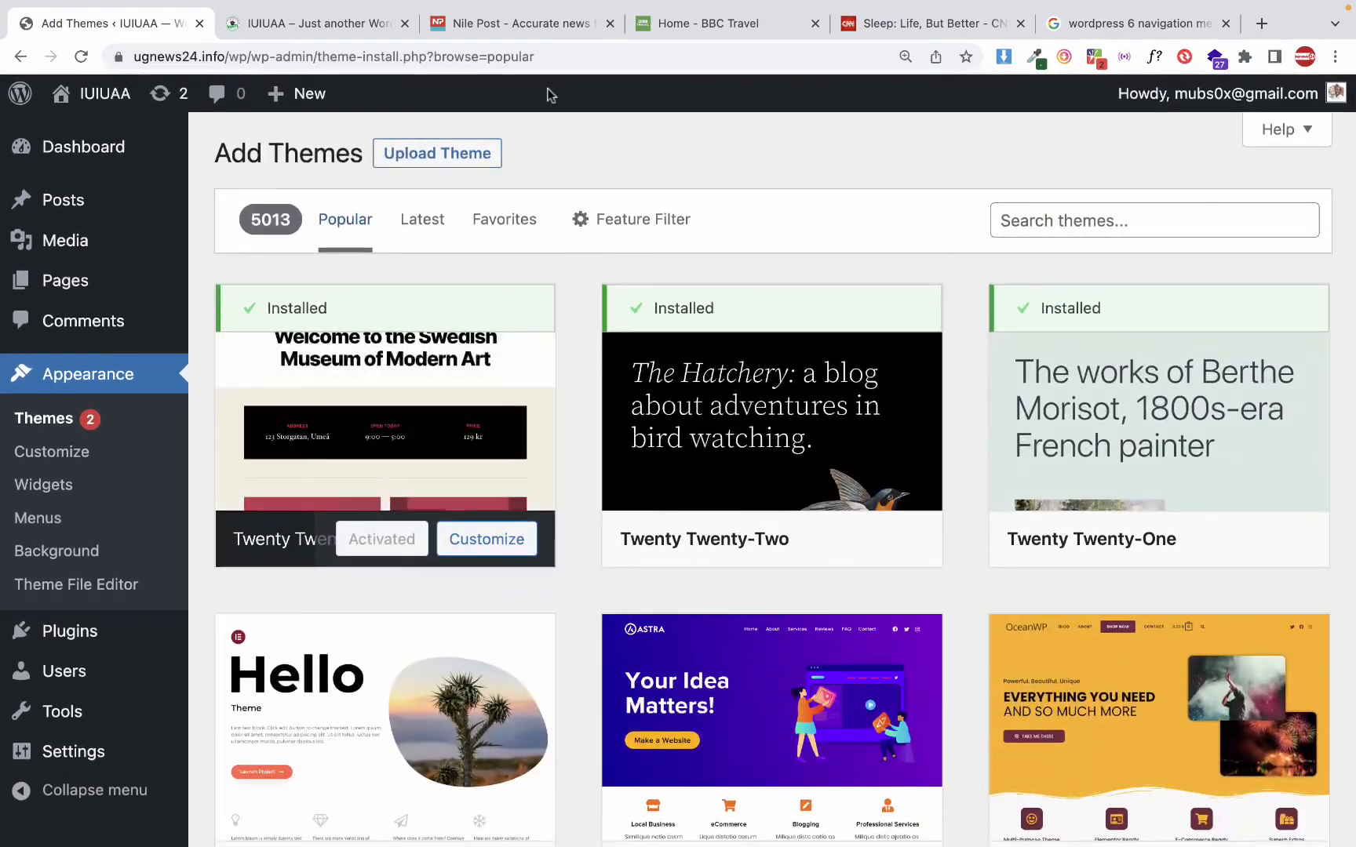
Switch to the Google search page and search for "premium wordpress themes"
{"action": "left_click", "coordinate": [1065, 17]}
{"action": "left_click", "coordinate": [836, 57]}
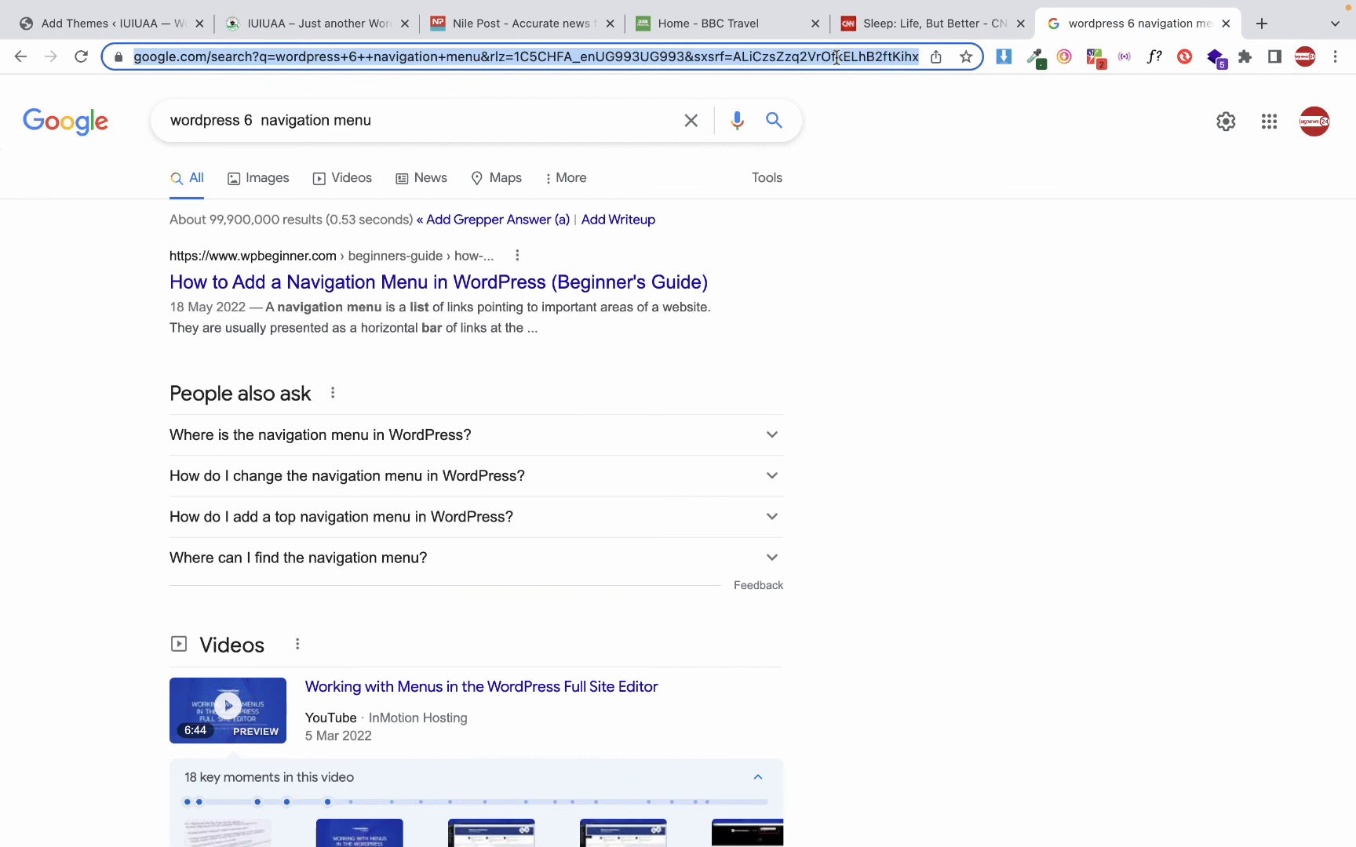
{"action": "type", "text": "rp"}
{"action": "key", "text": "BackSpace"}
{"action": "key", "text": "BackSpace"}
{"action": "type", "text": "pre"}
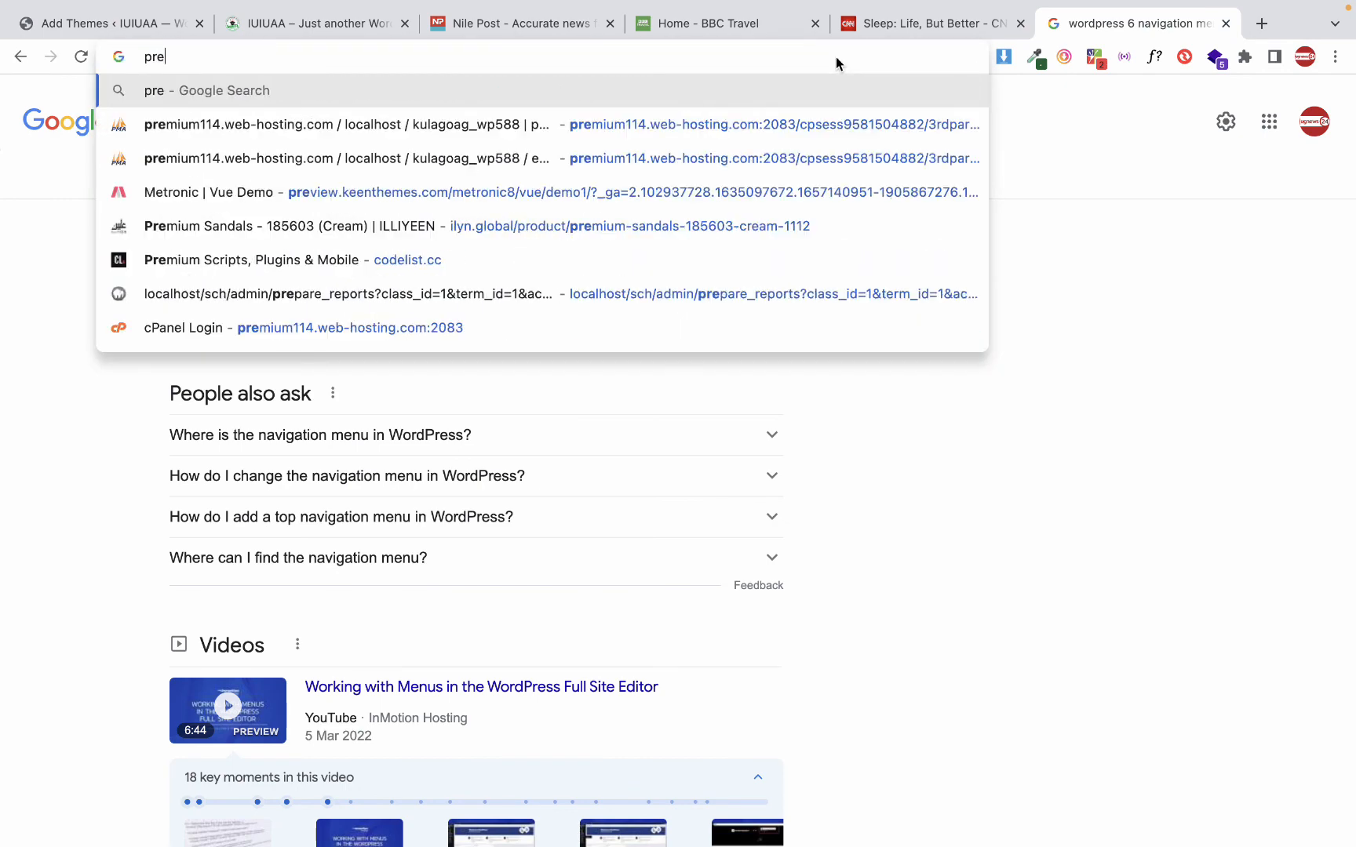
{"action": "type", "text": "mi"}
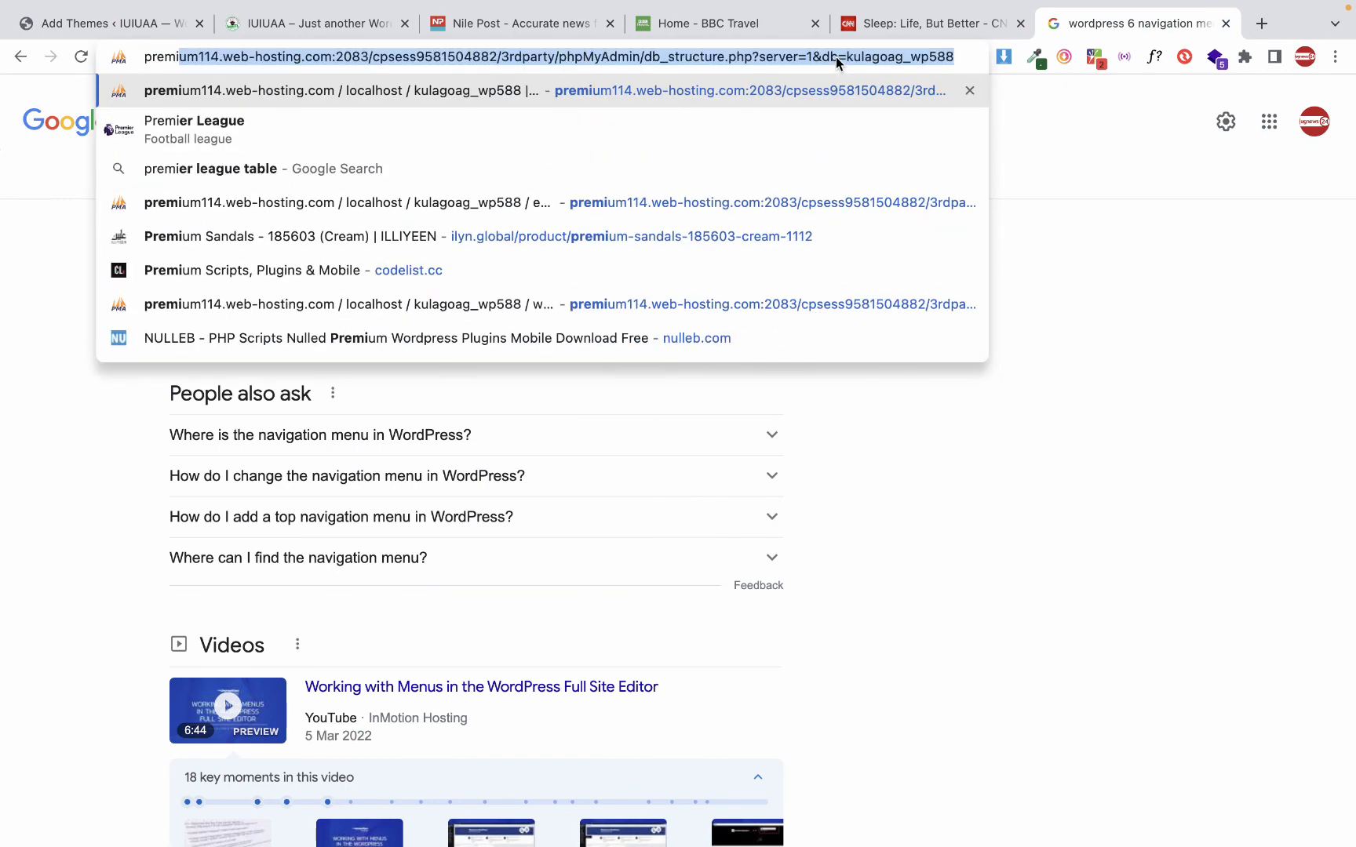
{"action": "type", "text": "um"}
{"action": "key", "text": "BackSpace"}
{"action": "type", "text": "um "}
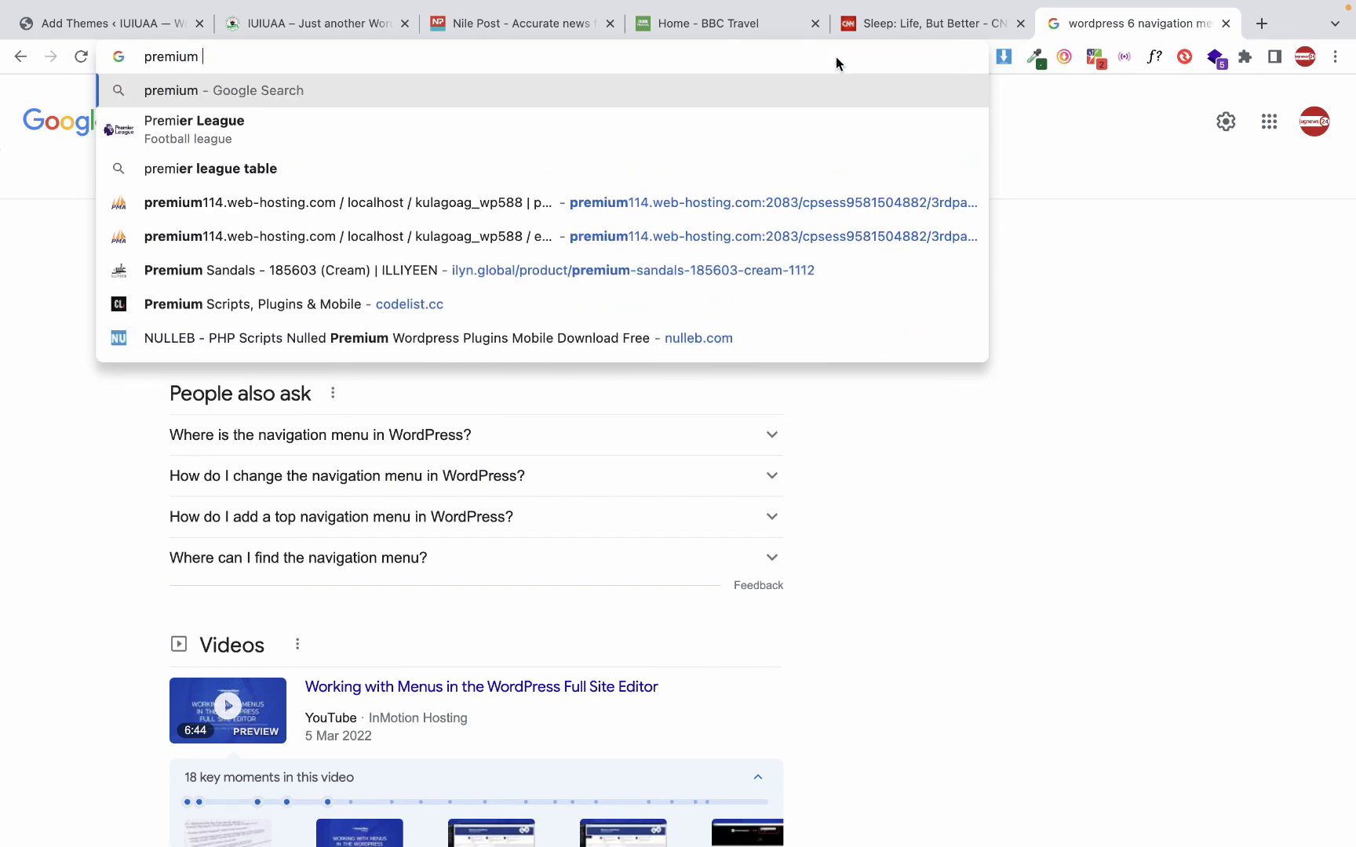
{"action": "type", "text": "wordpress themes"}
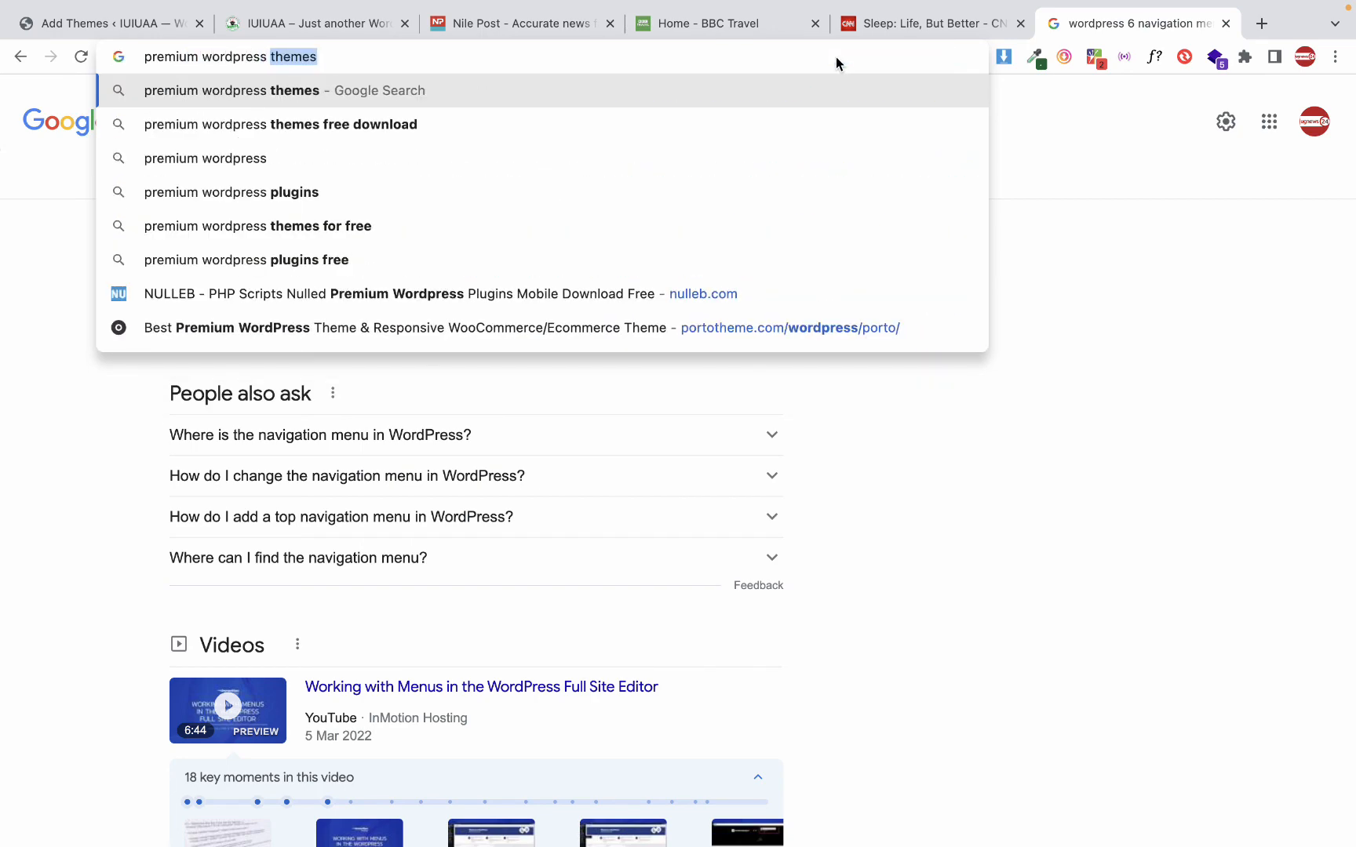
{"action": "key", "text": "Return"}
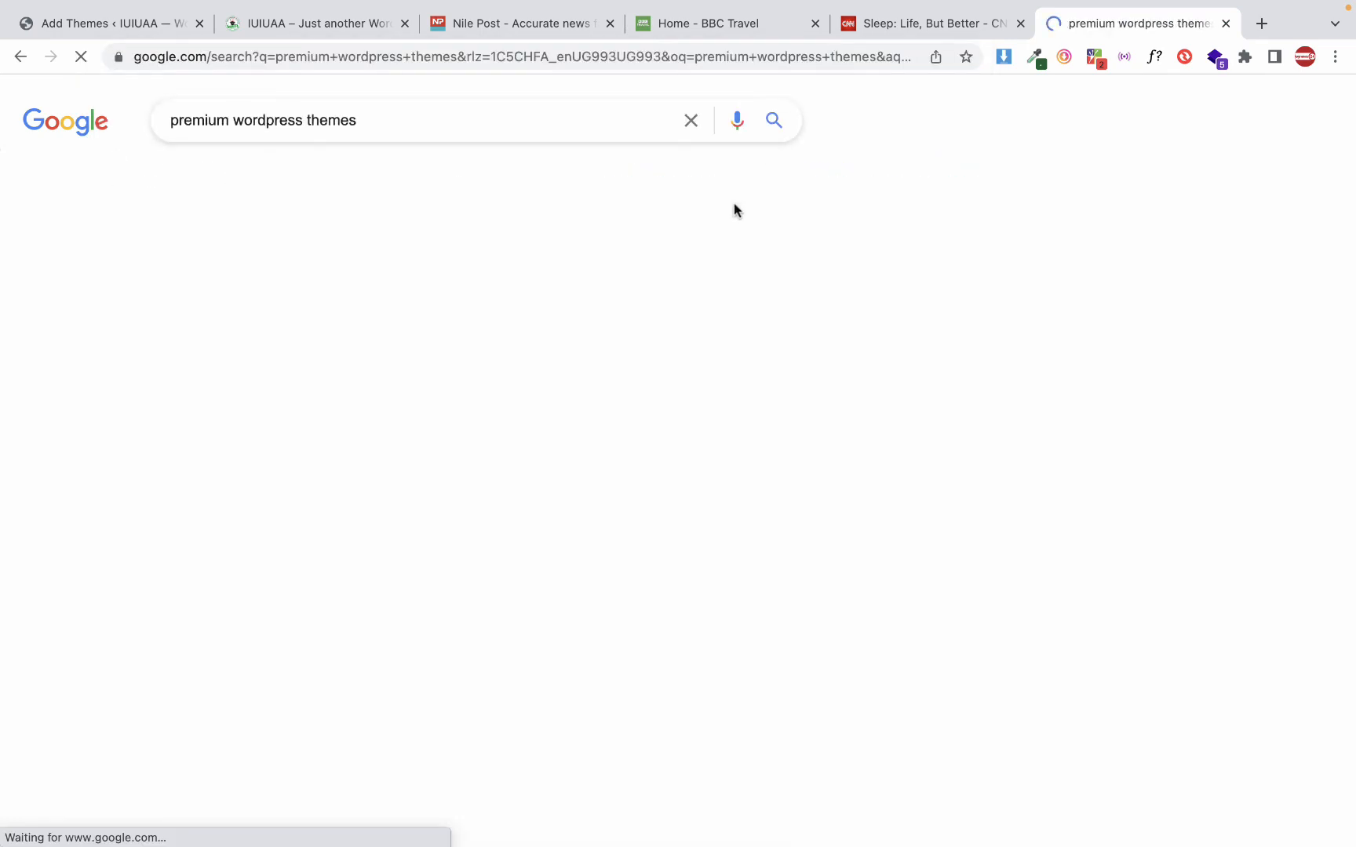
Look through the search results and open ThemeForest's WordPress Themes category page
{"action": "scroll", "coordinate": [407, 297], "scroll_direction": "down", "scroll_amount": 8}
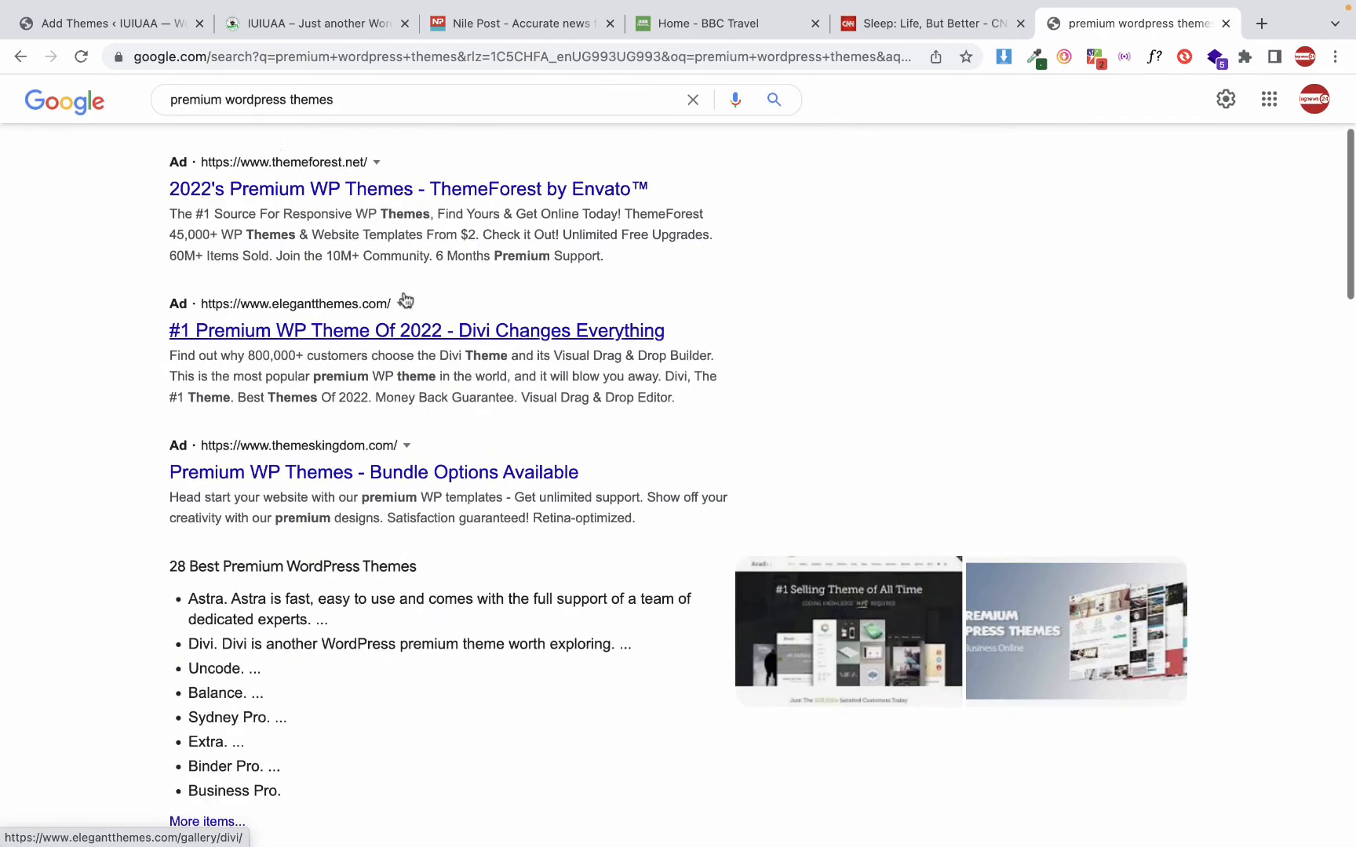
{"action": "scroll", "coordinate": [406, 297], "scroll_direction": "up", "scroll_amount": 3}
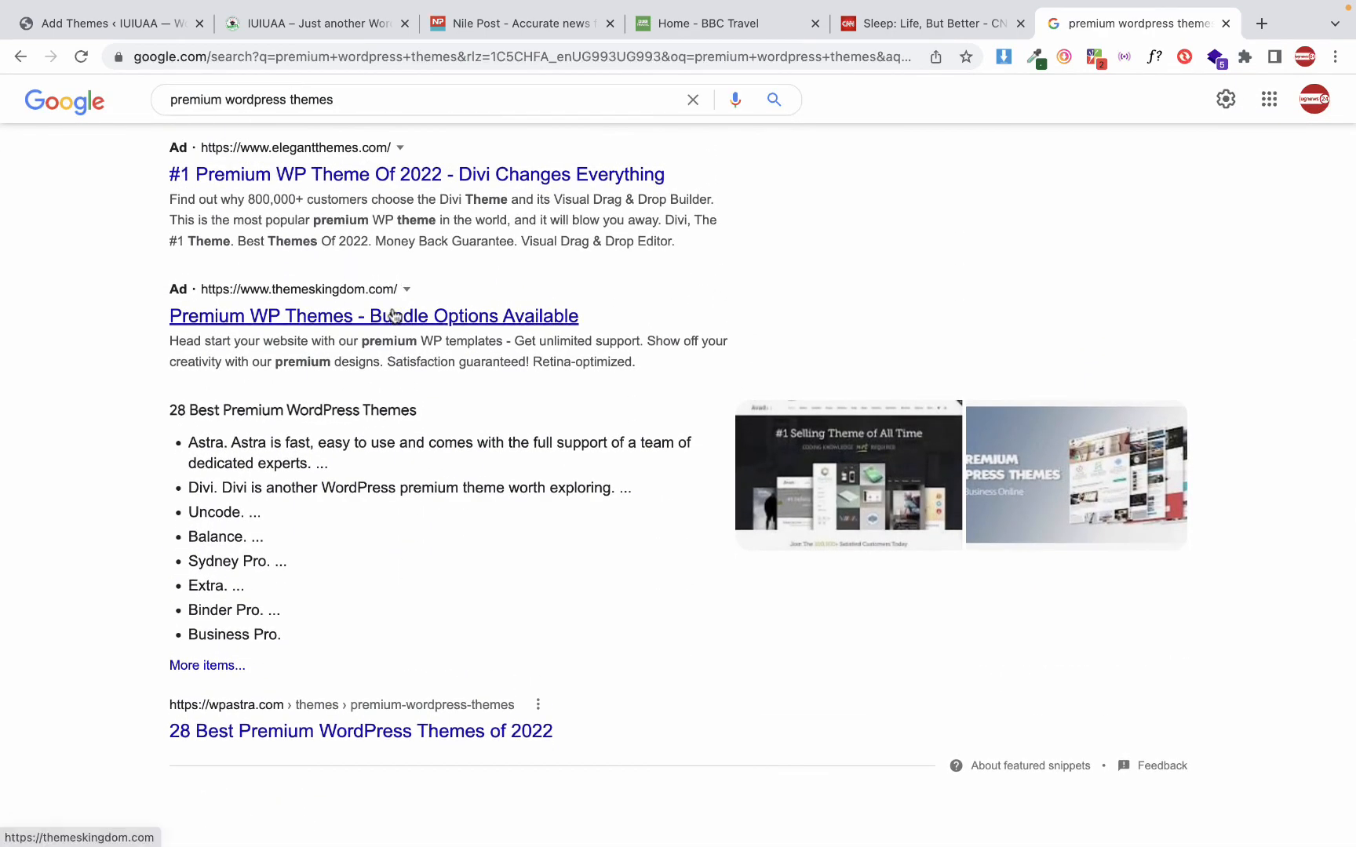
{"action": "scroll", "coordinate": [394, 315], "scroll_direction": "up", "scroll_amount": 2}
{"action": "scroll", "coordinate": [395, 316], "scroll_direction": "down", "scroll_amount": 10}
{"action": "scroll", "coordinate": [395, 315], "scroll_direction": "down", "scroll_amount": 2}
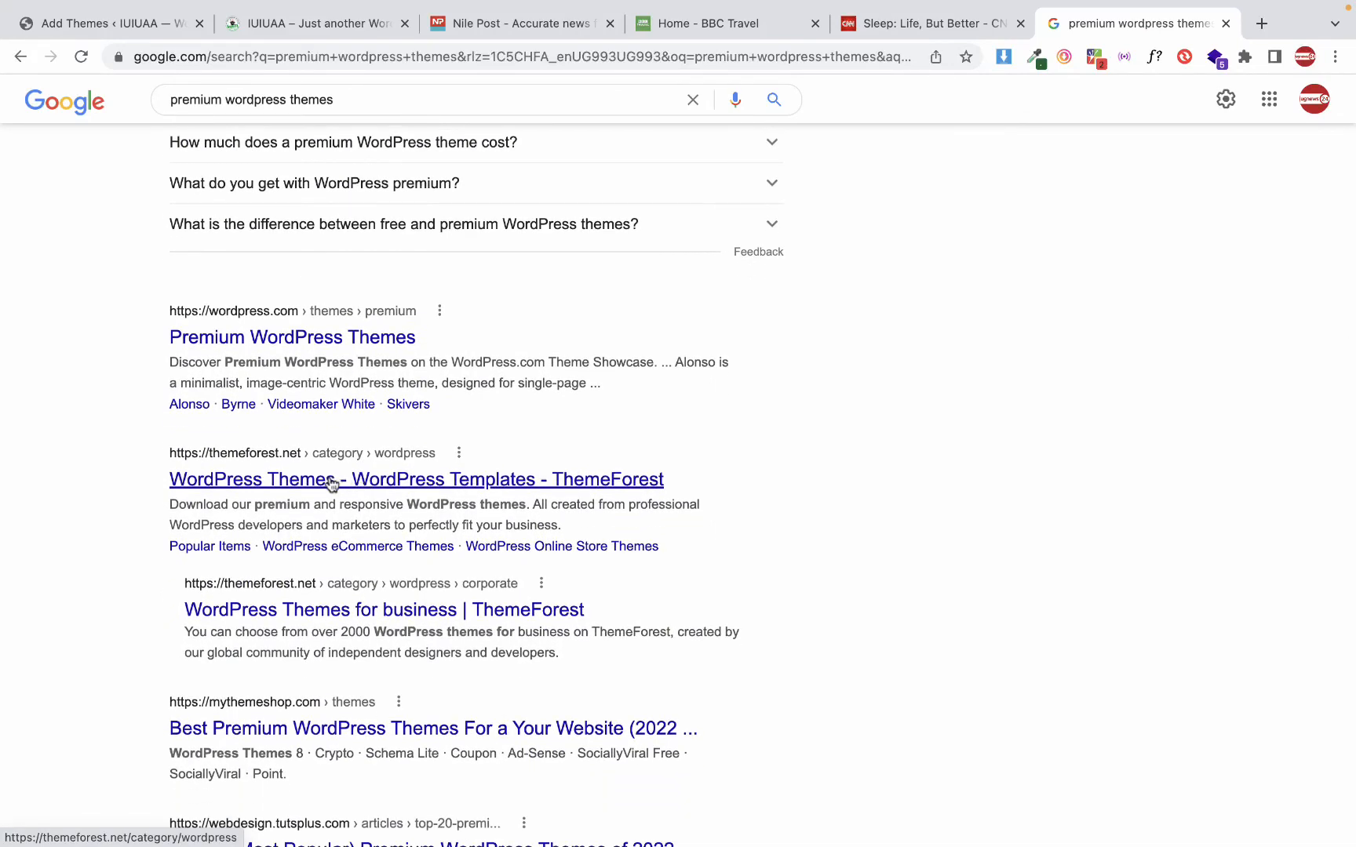
{"action": "left_click", "coordinate": [304, 484]}
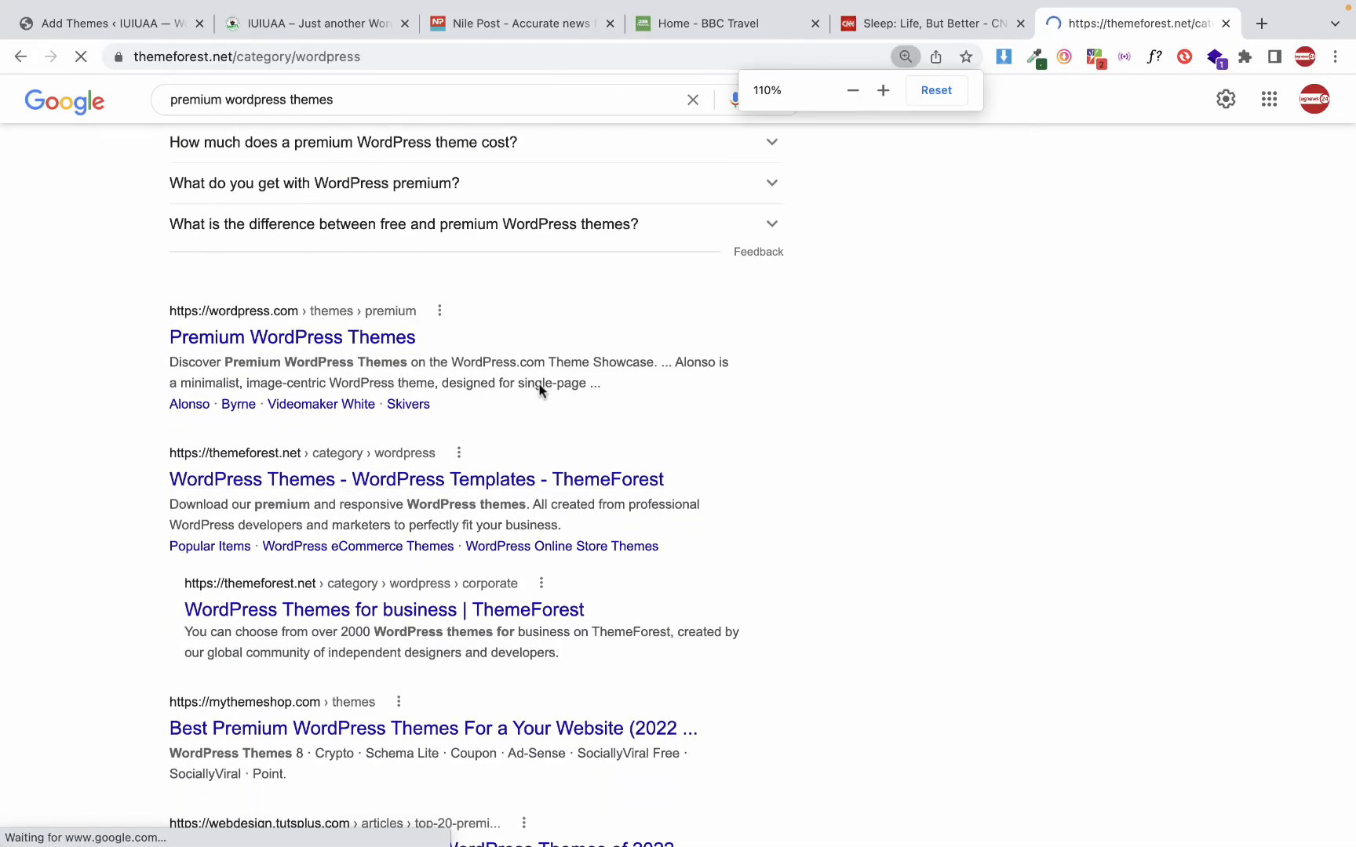
Browse the WordPress categories and sale themes on ThemeForest, and open the live preview of the Archi interior design theme
{"action": "scroll", "coordinate": [660, 474], "scroll_direction": "down", "scroll_amount": 3}
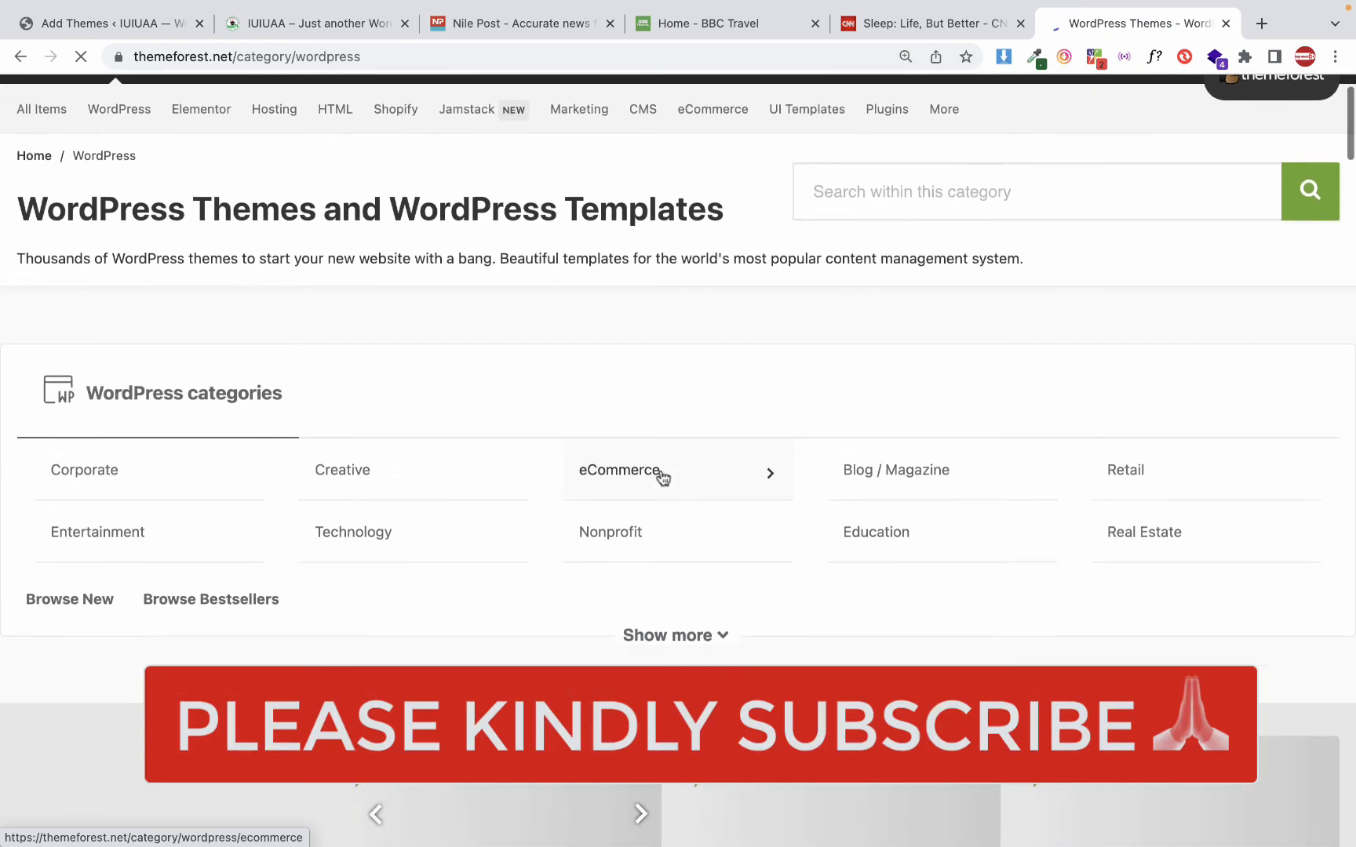
{"action": "scroll", "coordinate": [659, 475], "scroll_direction": "down", "scroll_amount": 3}
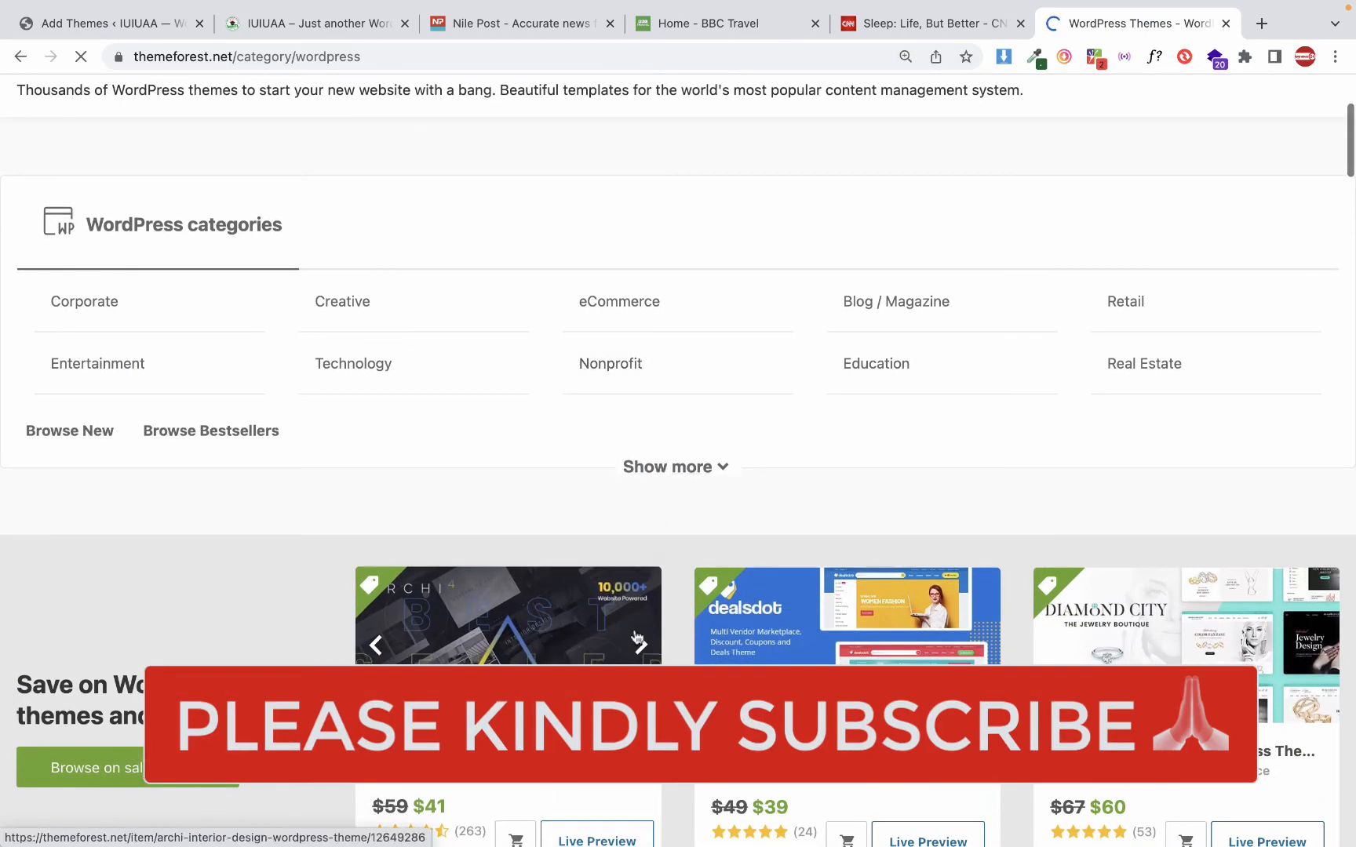
{"action": "scroll", "coordinate": [636, 637], "scroll_direction": "down", "scroll_amount": 2}
{"action": "scroll", "coordinate": [636, 637], "scroll_direction": "down", "scroll_amount": 2}
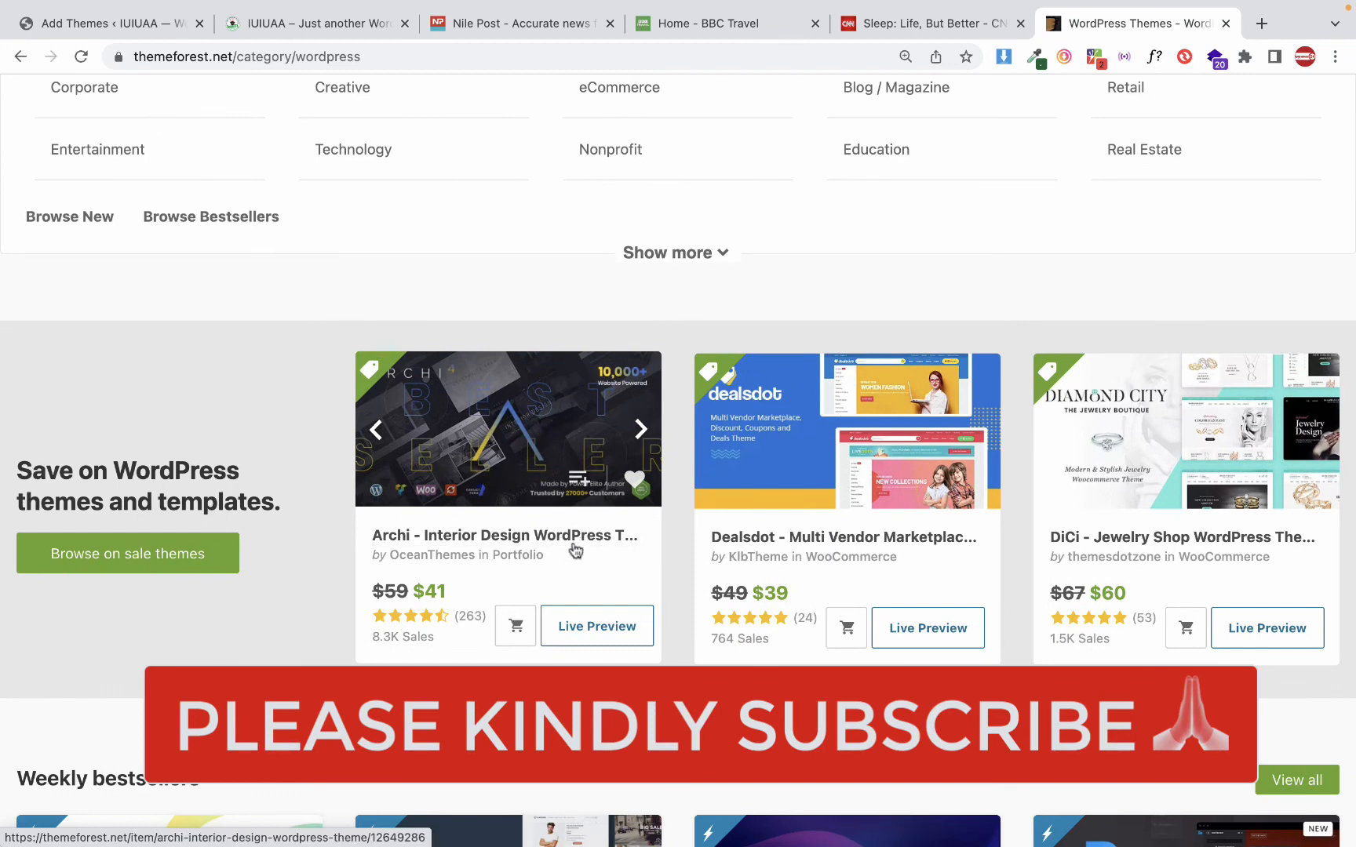
{"action": "left_click", "coordinate": [609, 632]}
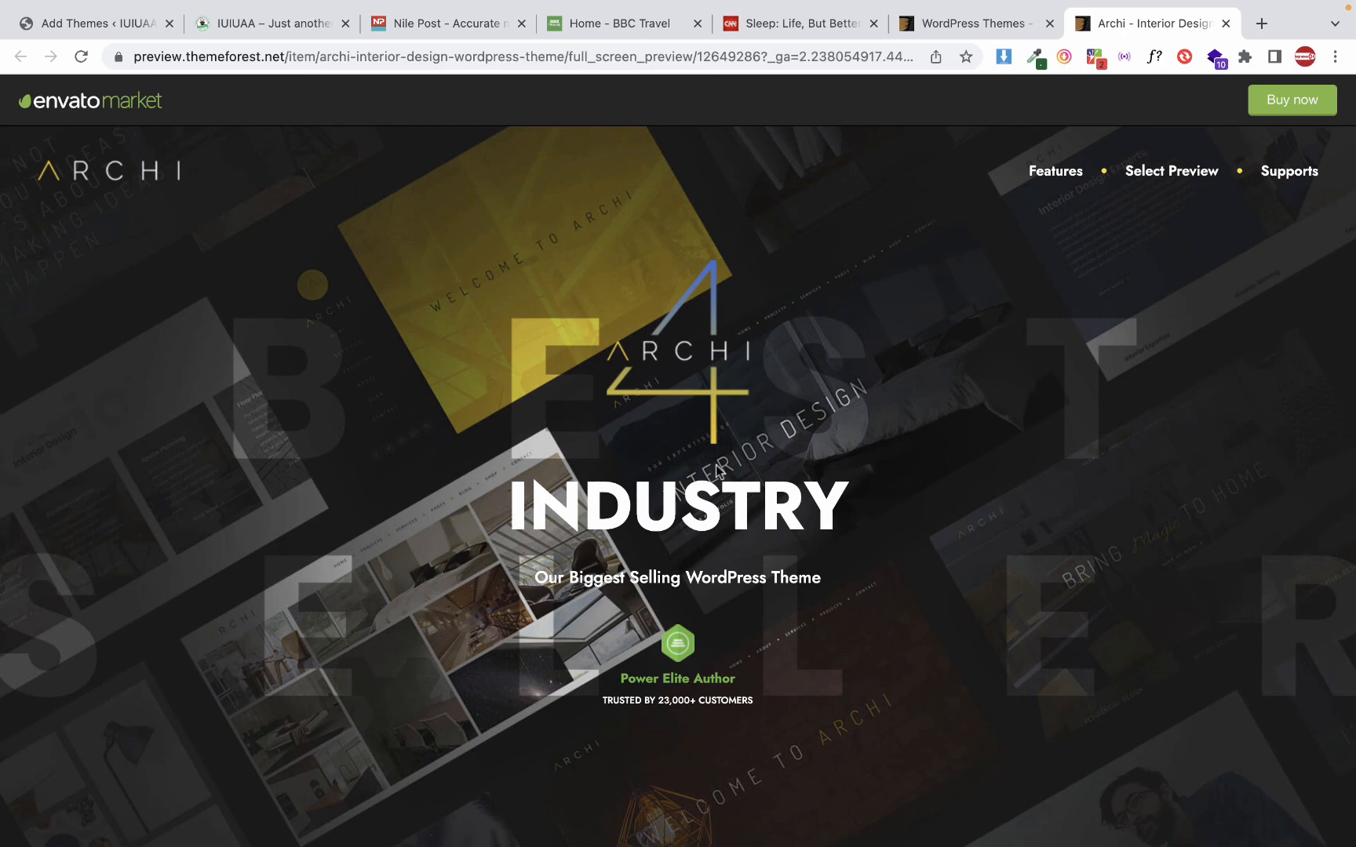
Revisit the ThemeForest listing, return to the Archi preview, and examine its features, included premium plugins and theme options
{"action": "left_click", "coordinate": [992, 28]}
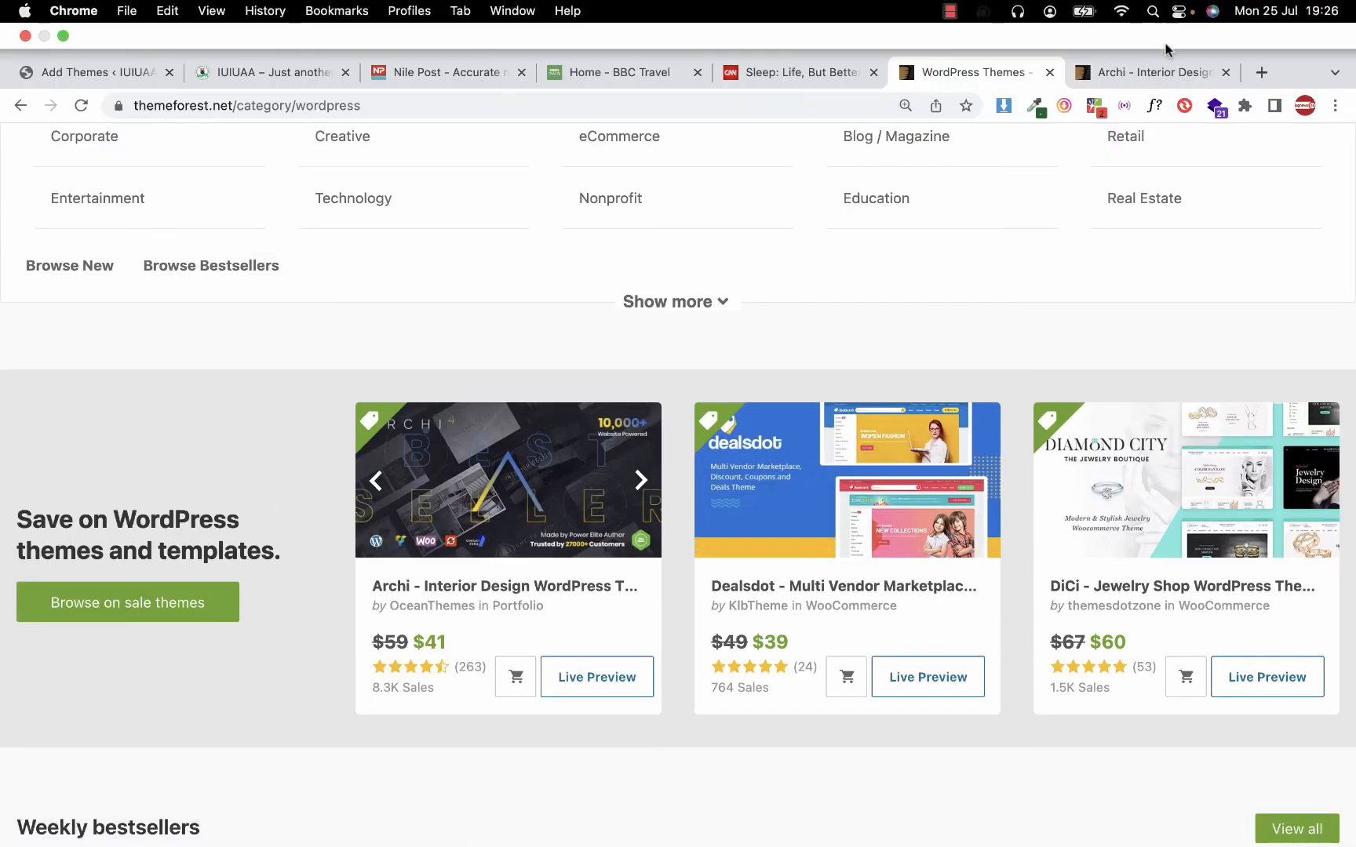
{"action": "left_click", "coordinate": [1161, 66]}
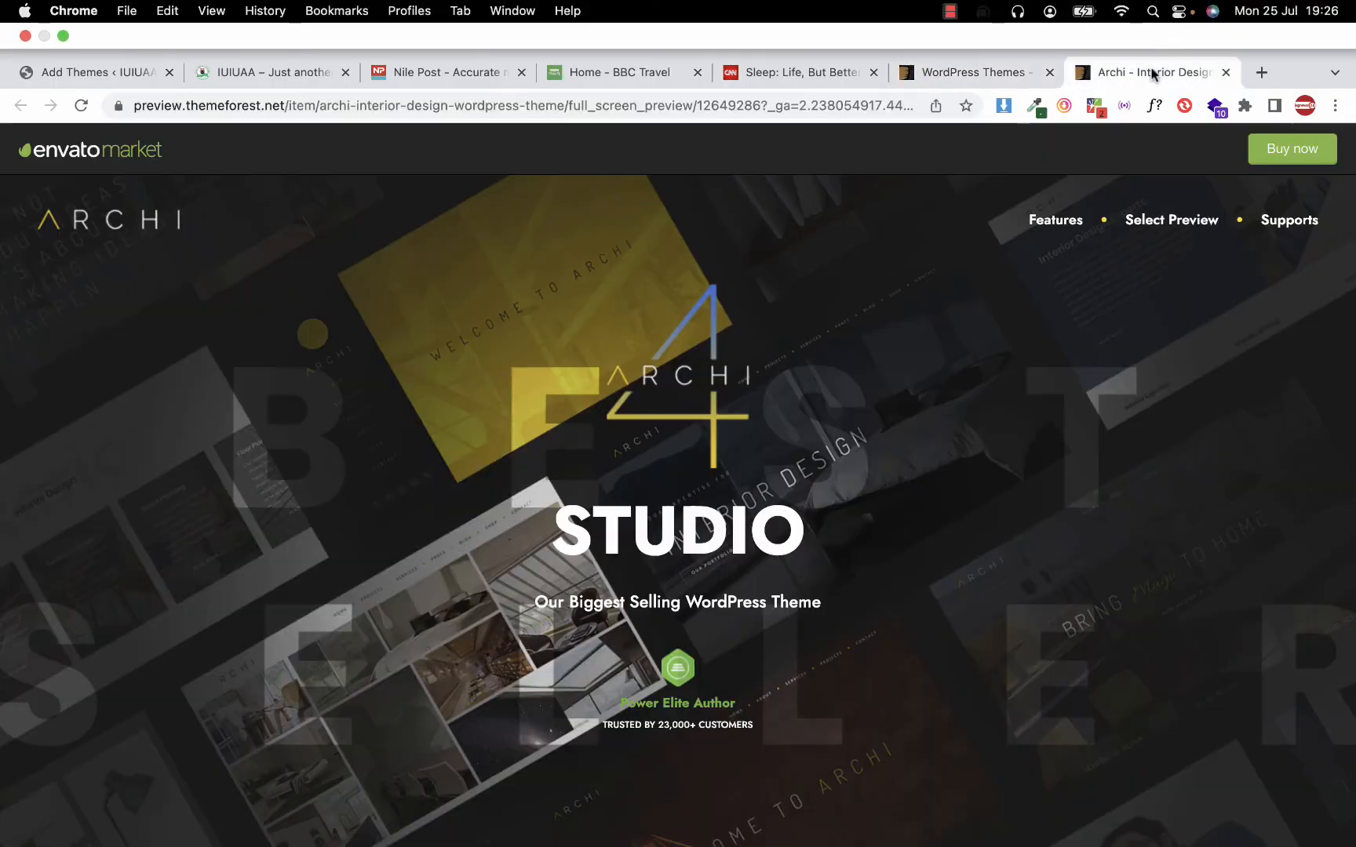
{"action": "scroll", "coordinate": [480, 530], "scroll_direction": "down", "scroll_amount": 20}
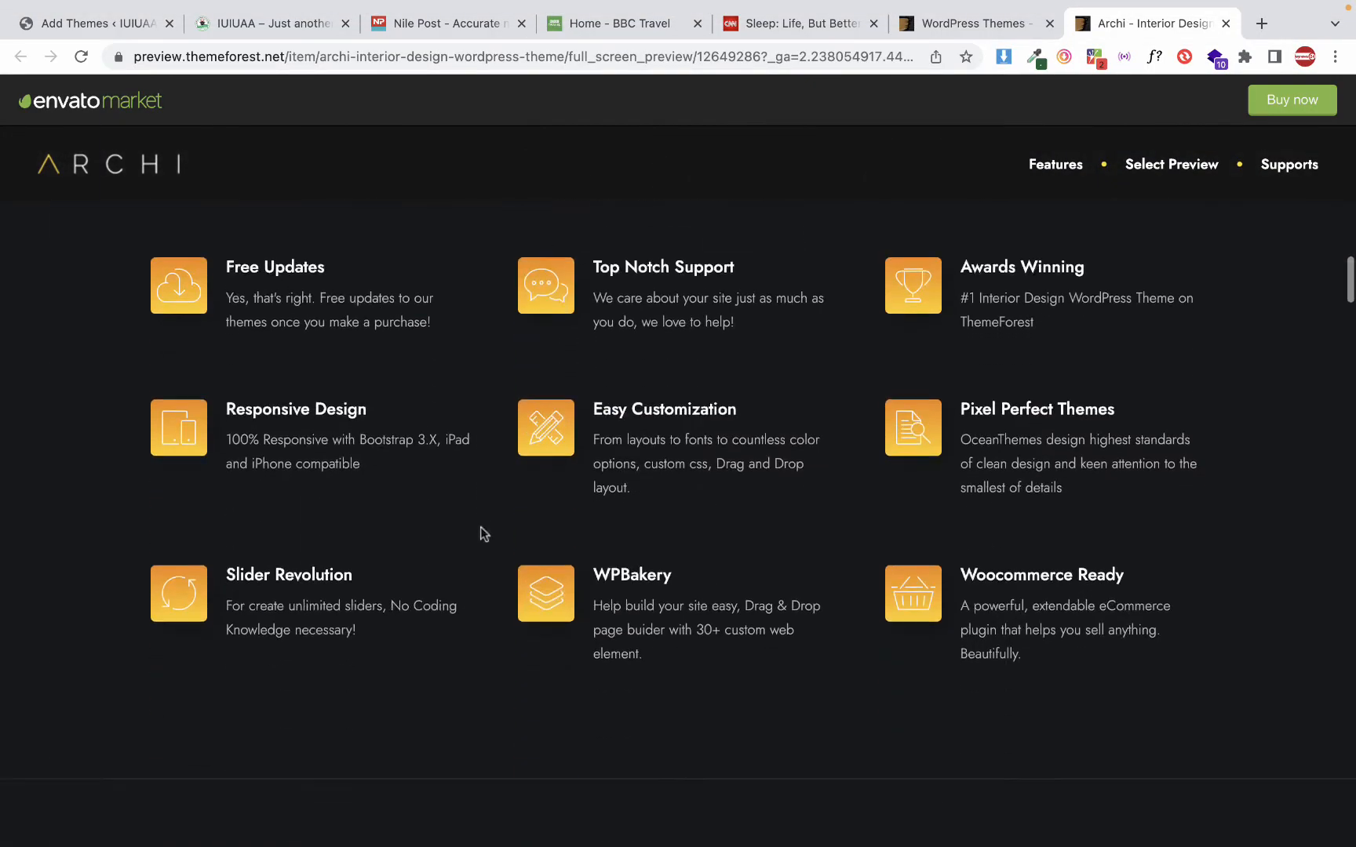
{"action": "scroll", "coordinate": [484, 536], "scroll_direction": "up", "scroll_amount": 20}
{"action": "scroll", "coordinate": [483, 533], "scroll_direction": "down", "scroll_amount": 10}
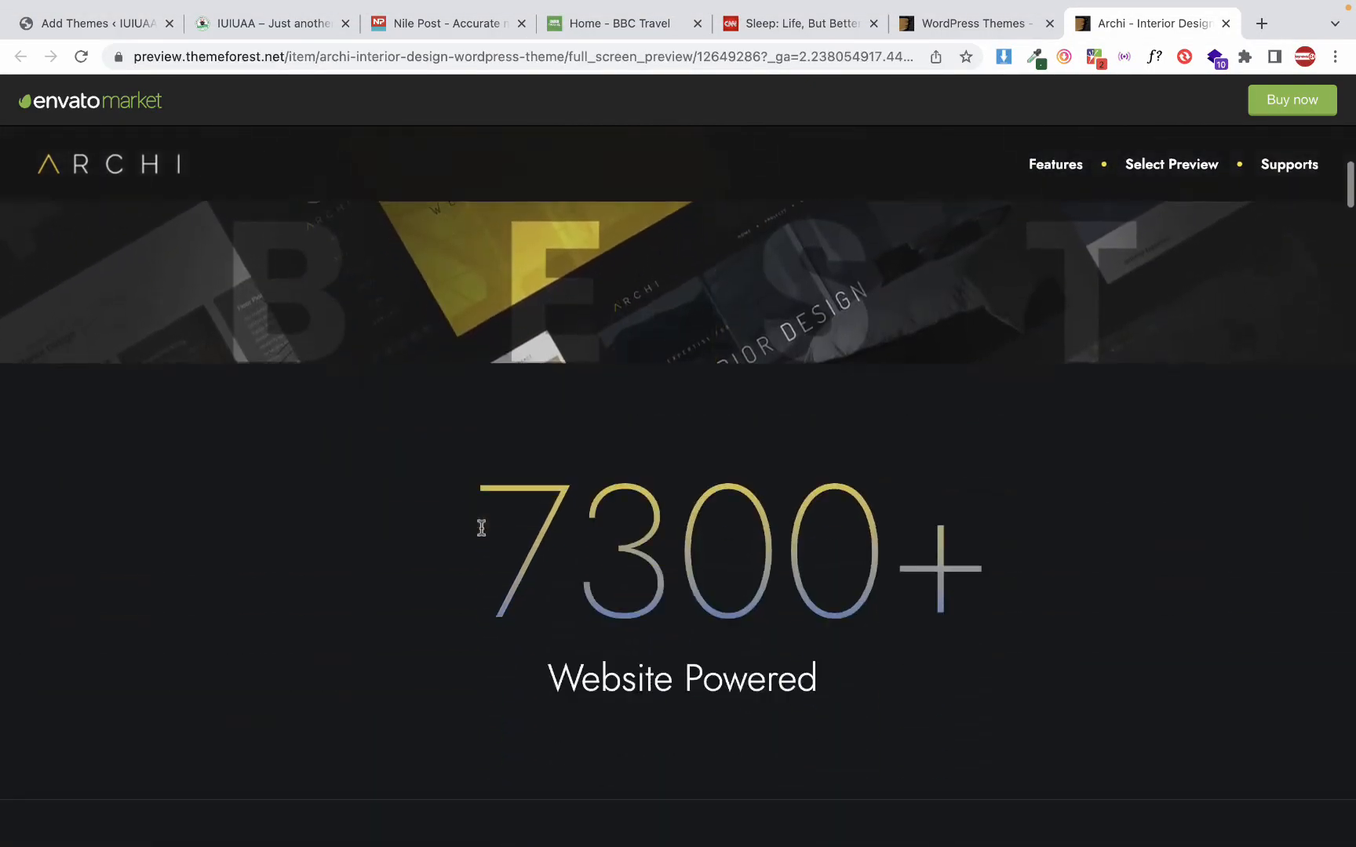
{"action": "scroll", "coordinate": [483, 534], "scroll_direction": "down", "scroll_amount": 15}
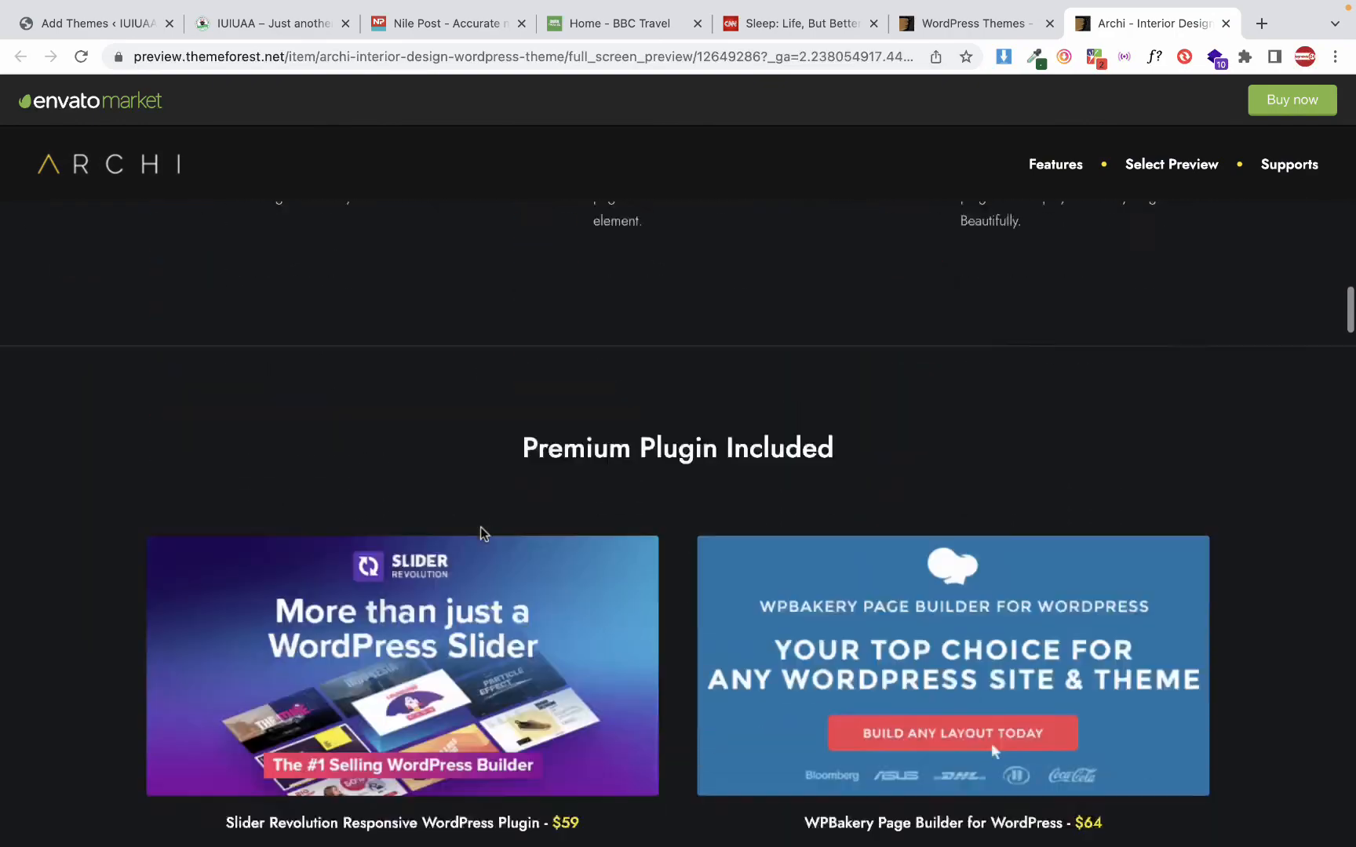
{"action": "scroll", "coordinate": [480, 526], "scroll_direction": "up", "scroll_amount": 4}
{"action": "scroll", "coordinate": [480, 529], "scroll_direction": "down", "scroll_amount": 8}
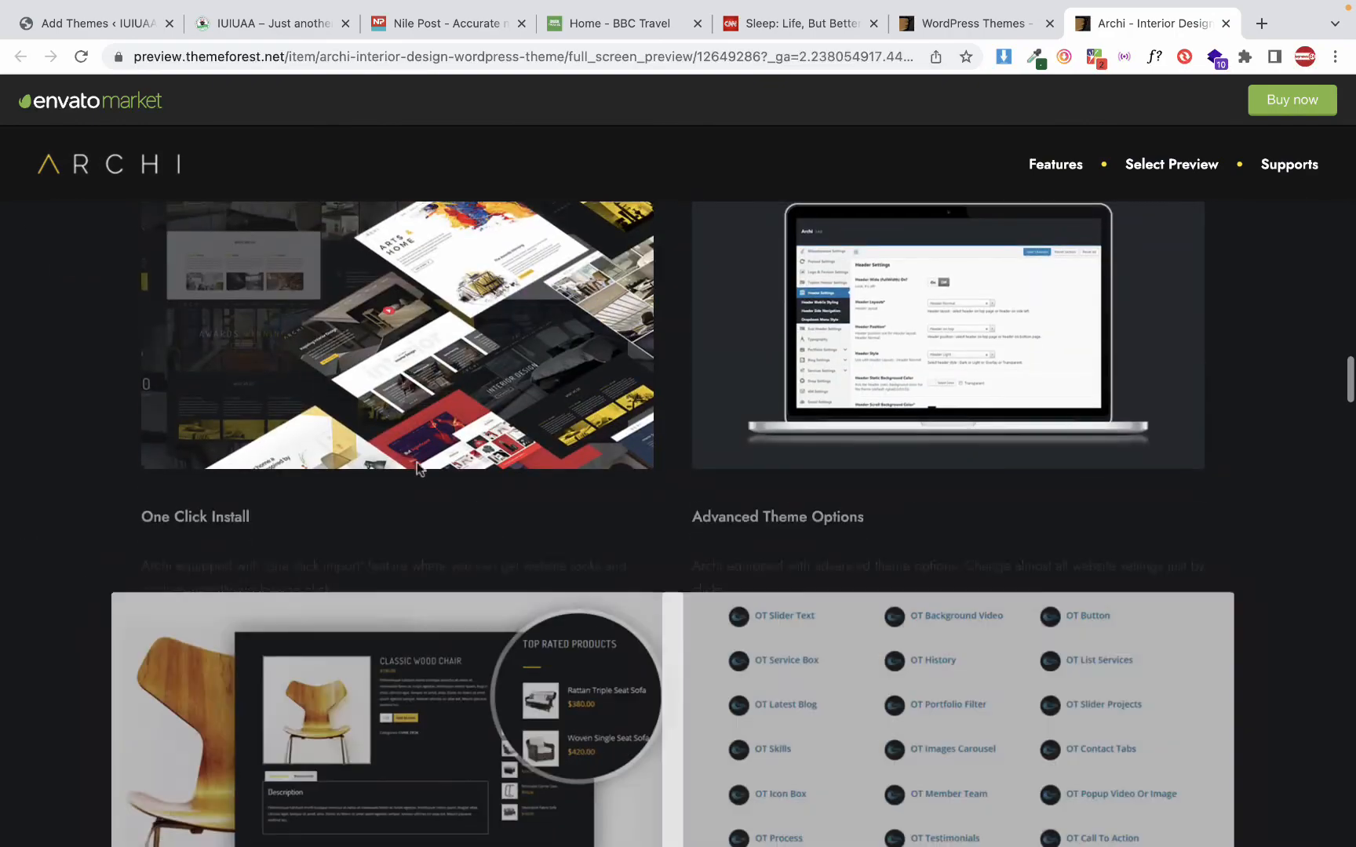
Return to the site's Add Themes page and look over the popular themes and the theme upload option
{"action": "left_click", "coordinate": [94, 24]}
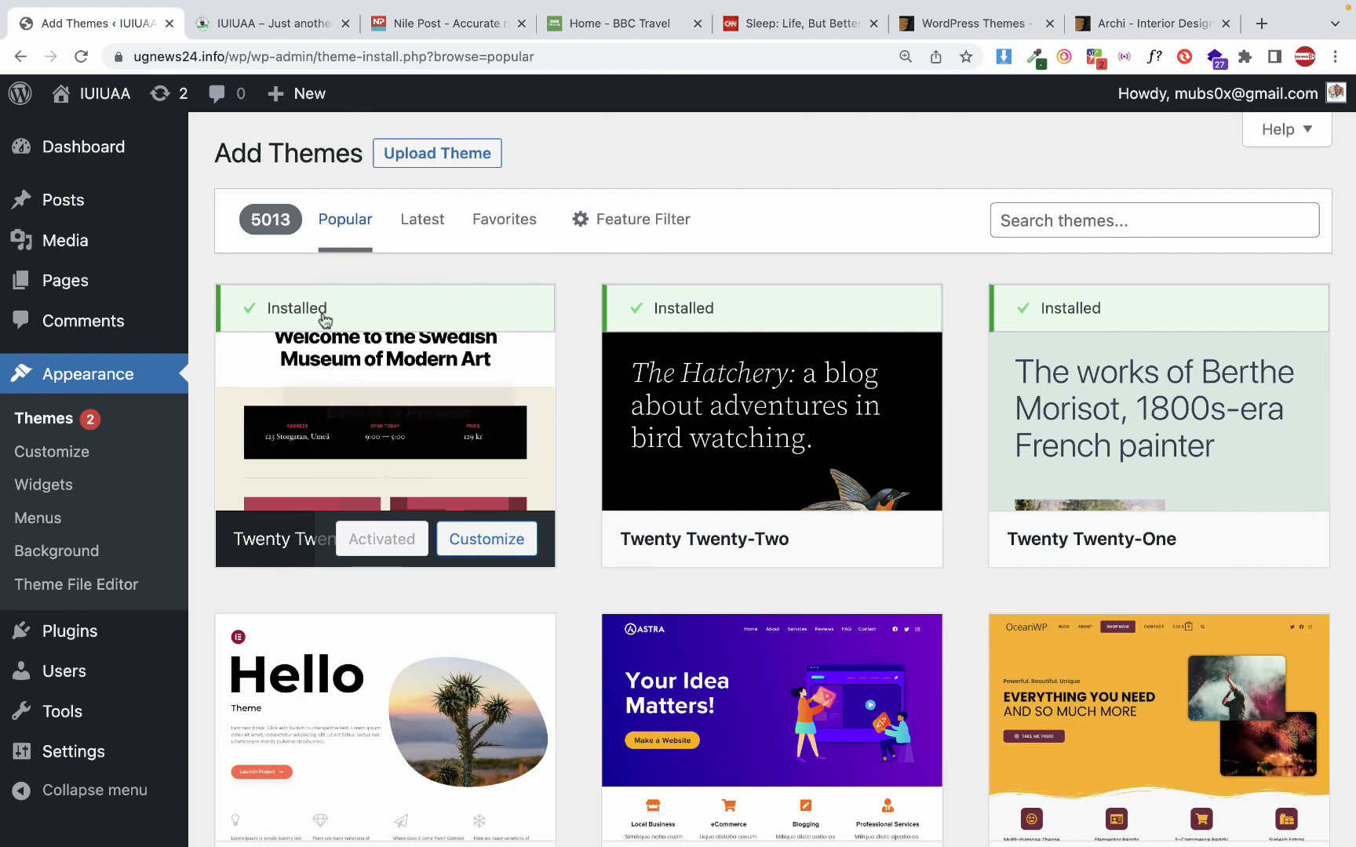
{"action": "scroll", "coordinate": [324, 319], "scroll_direction": "down", "scroll_amount": 1}
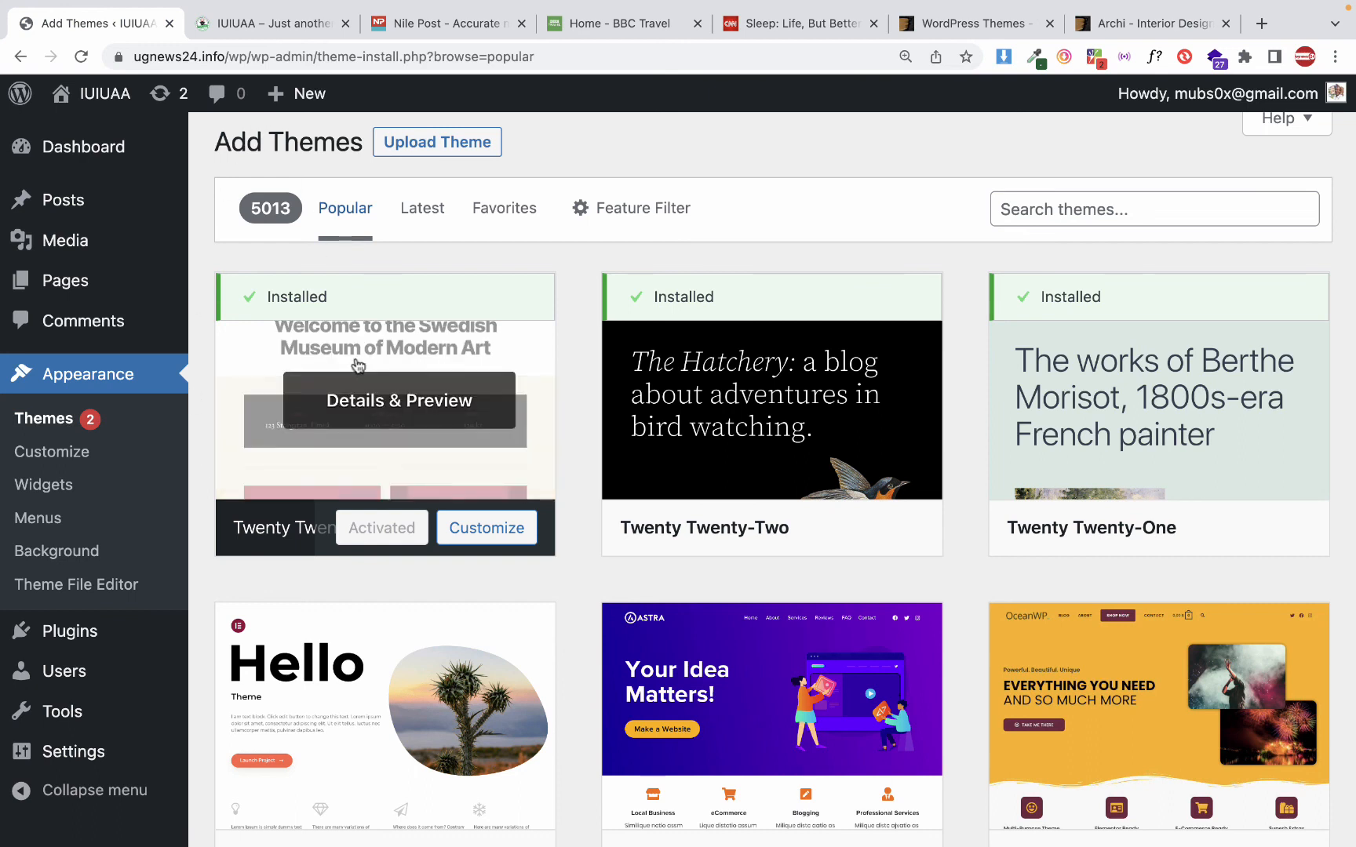
{"action": "scroll", "coordinate": [482, 241], "scroll_direction": "down", "scroll_amount": 1}
{"action": "scroll", "coordinate": [486, 236], "scroll_direction": "down", "scroll_amount": 1}
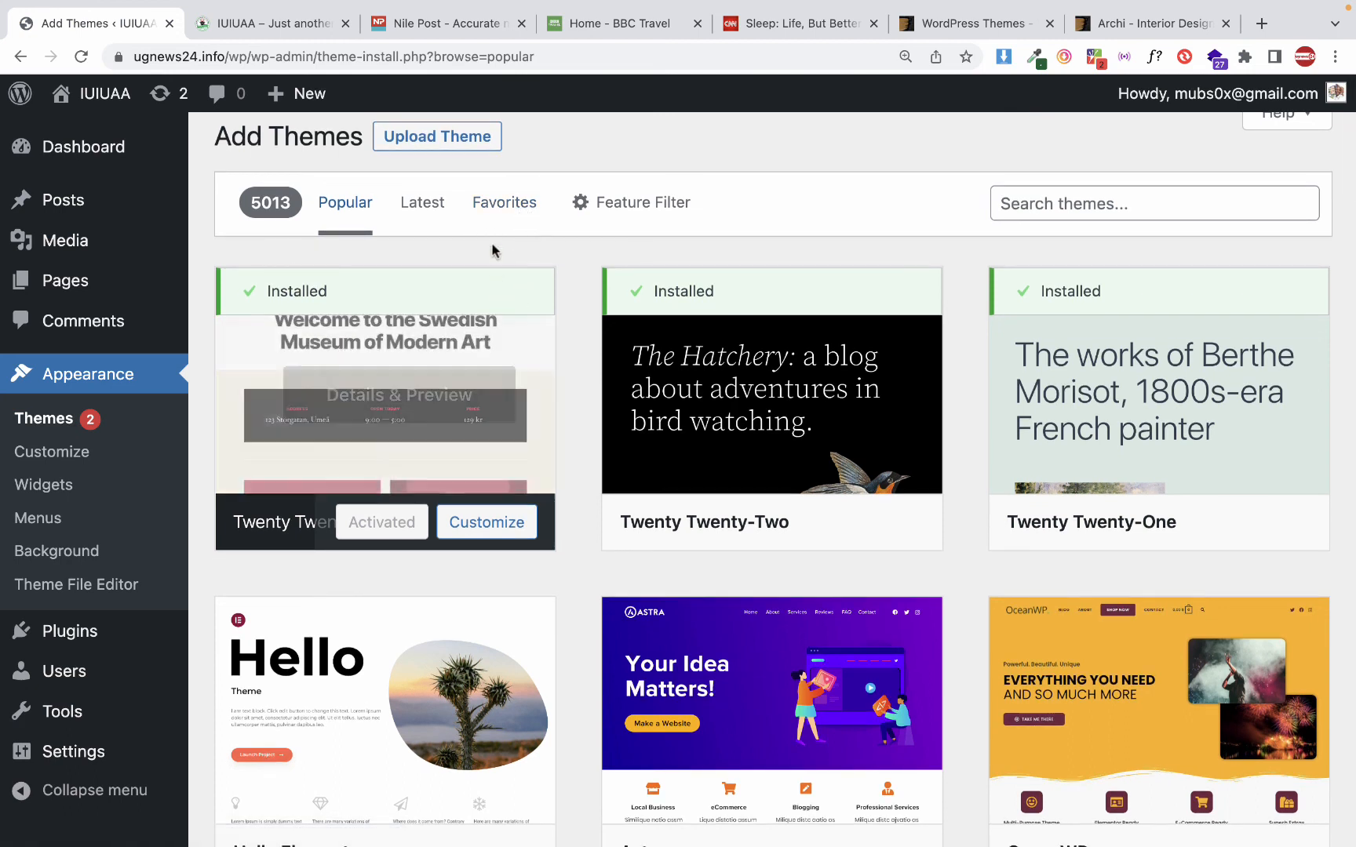
{"action": "mouse_move", "coordinate": [753, 4]}
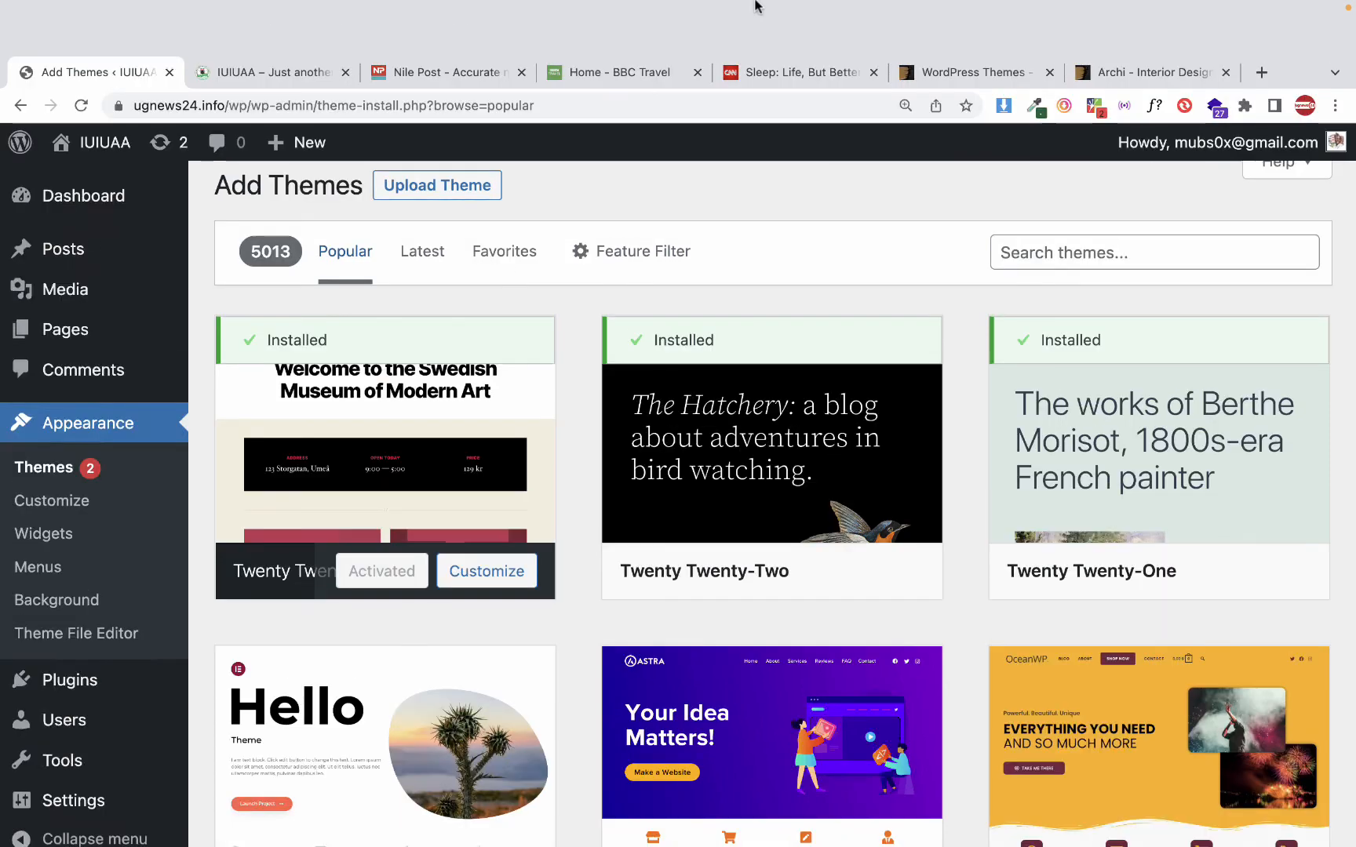
{"action": "left_click", "coordinate": [958, 10]}
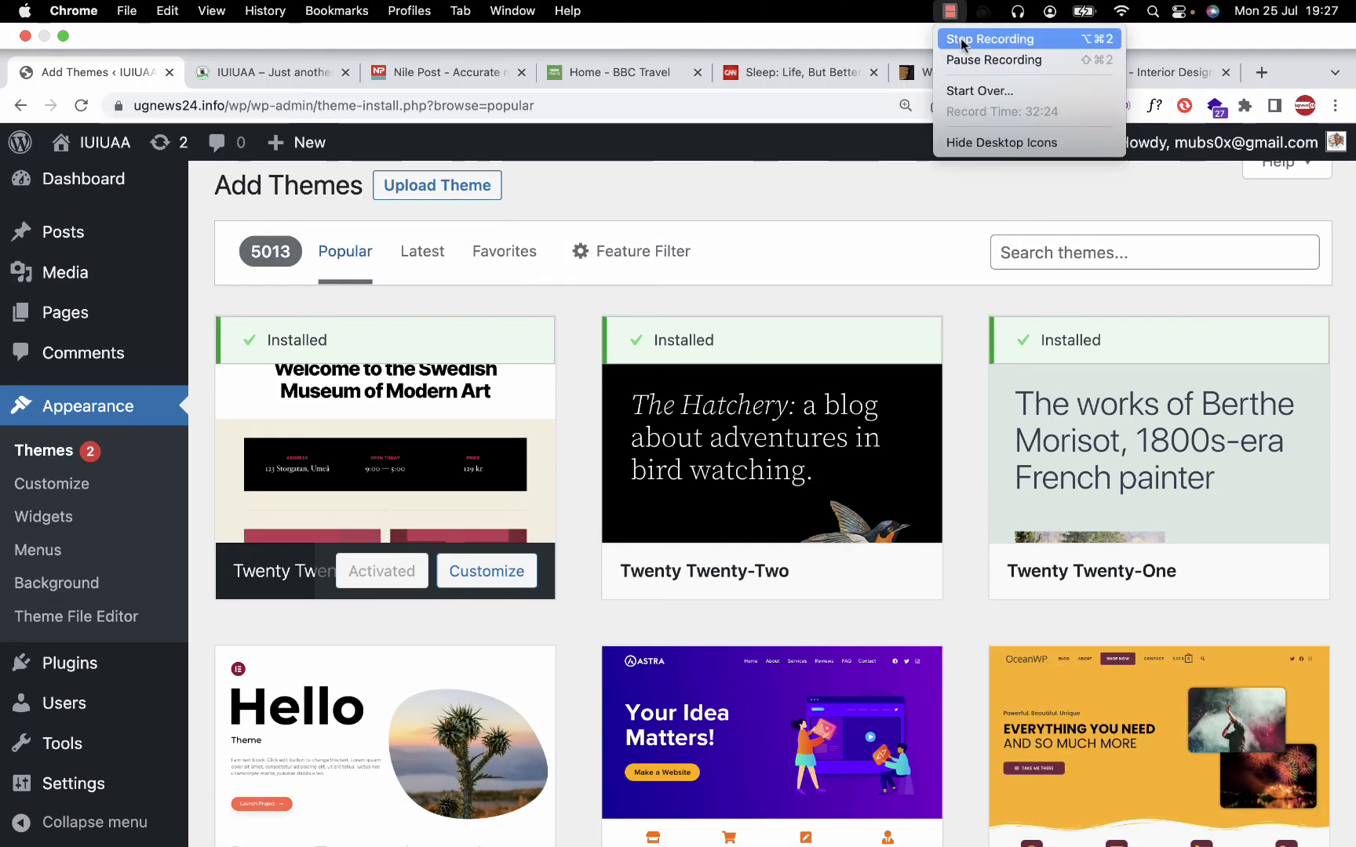